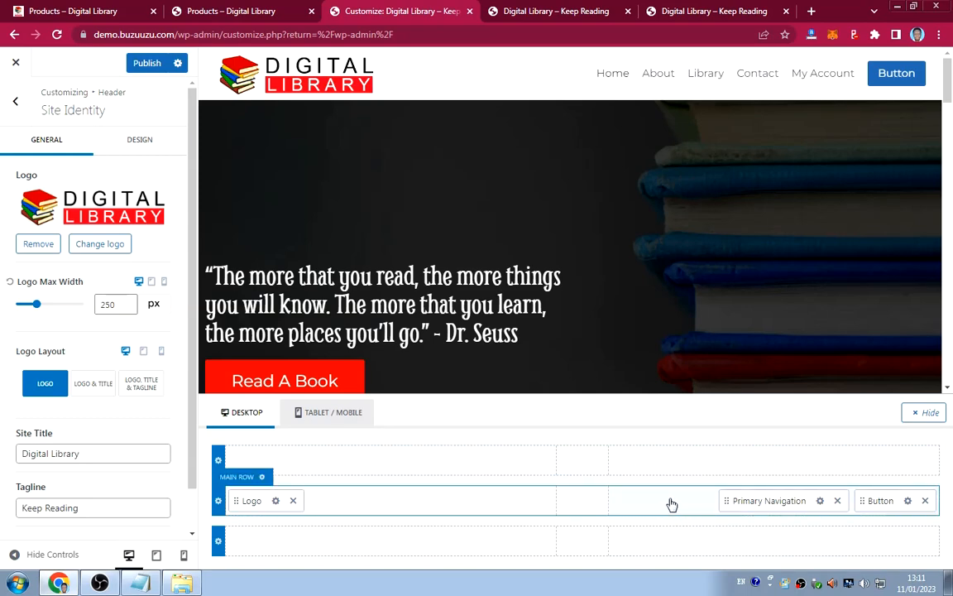
Add the Cart element to the header's main row and place it between Primary Navigation and Button.
{"action": "left_click", "coordinate": [673, 503]}
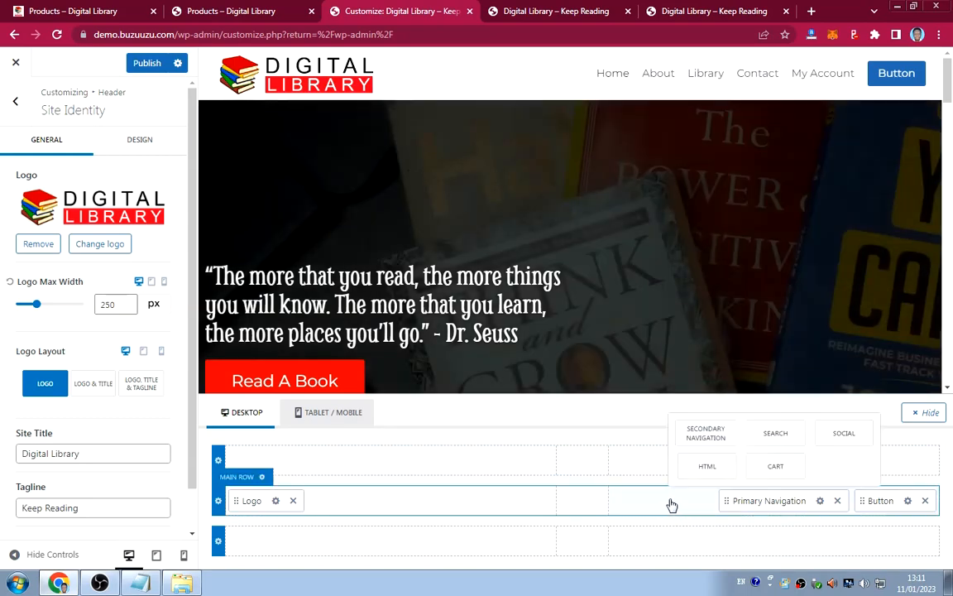
{"action": "left_click", "coordinate": [771, 471]}
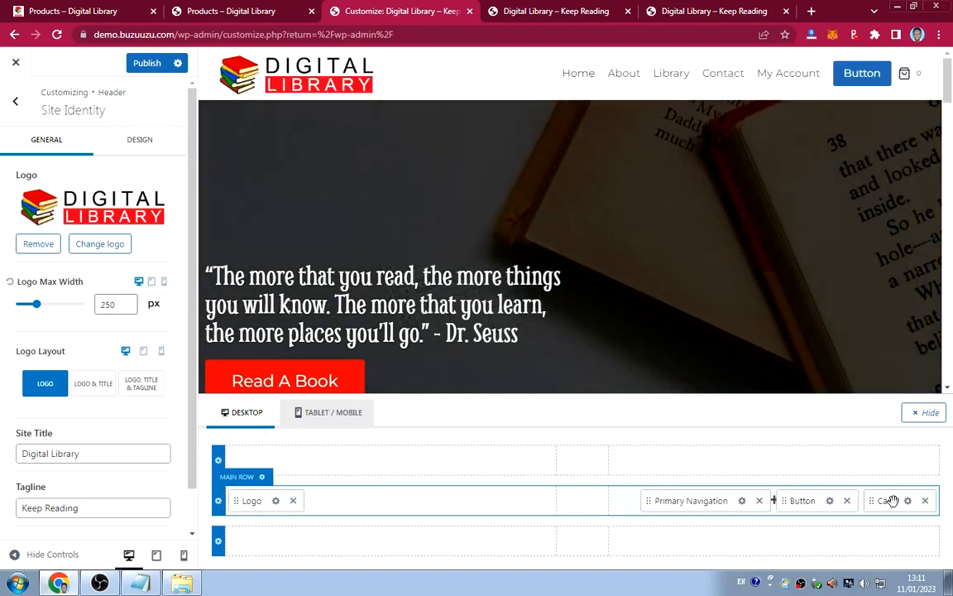
{"action": "left_click_drag", "start_coordinate": [892, 501], "coordinate": [824, 503]}
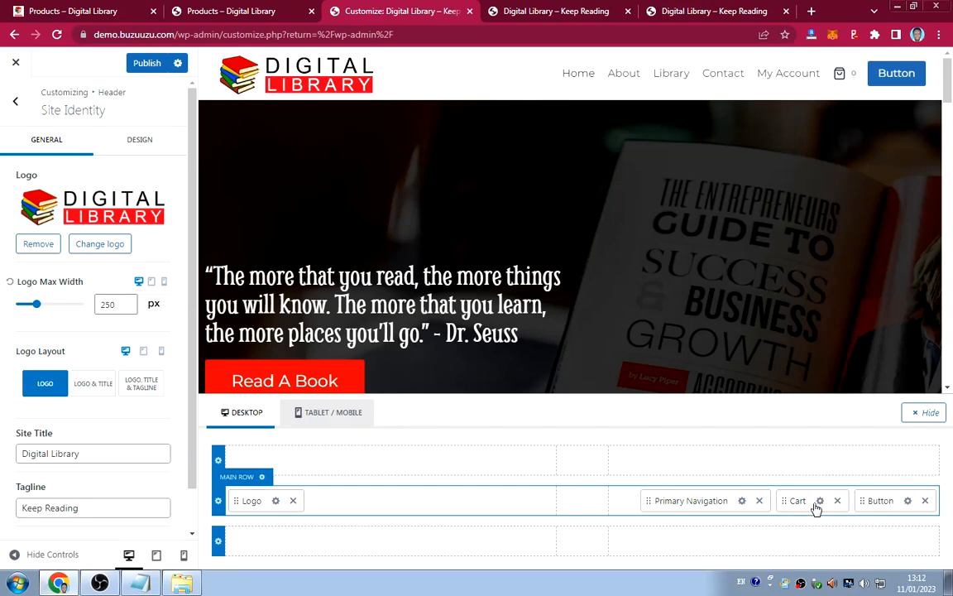
Check the reference site's header button and set the header button's label to "Borrow A Book".
{"action": "left_click", "coordinate": [908, 501]}
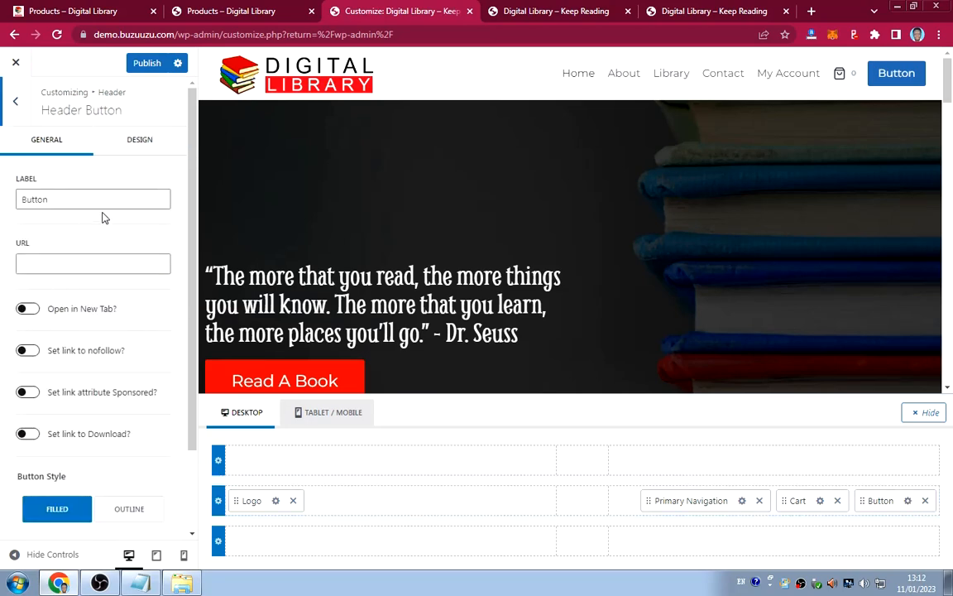
{"action": "left_click", "coordinate": [72, 10]}
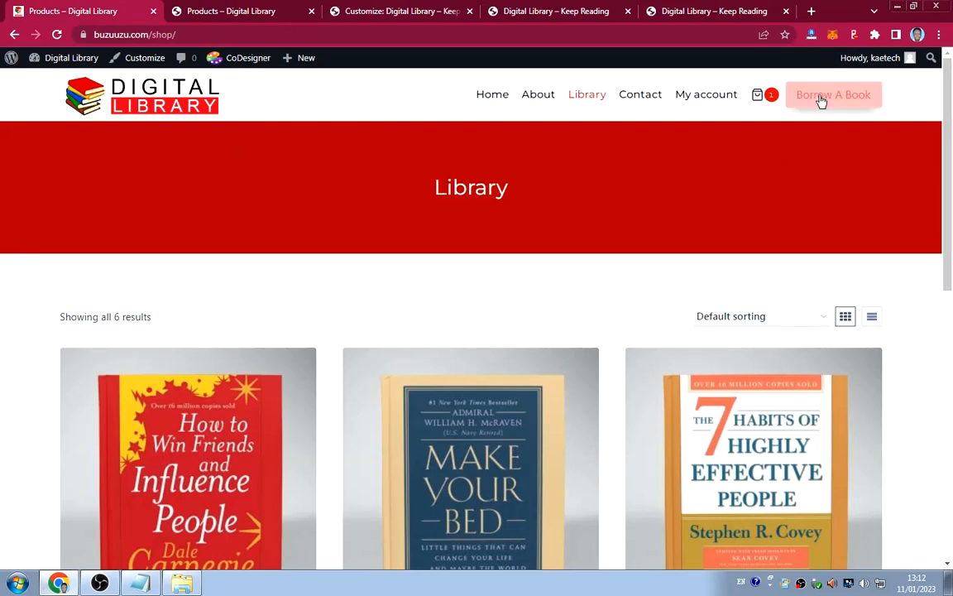
{"action": "left_click", "coordinate": [376, 14]}
{"action": "double_click", "coordinate": [97, 199]}
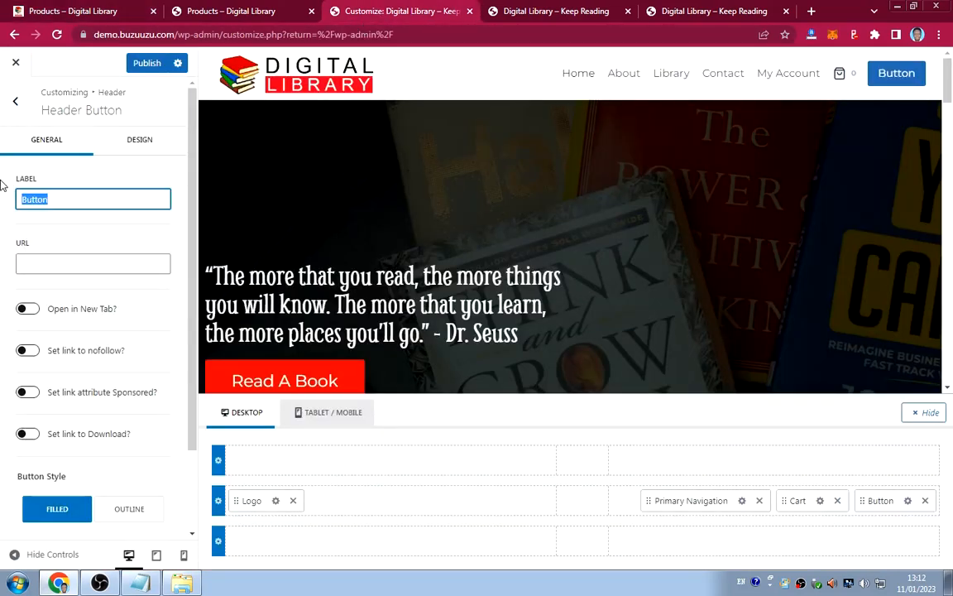
{"action": "type", "text": "Borrow A Book"}
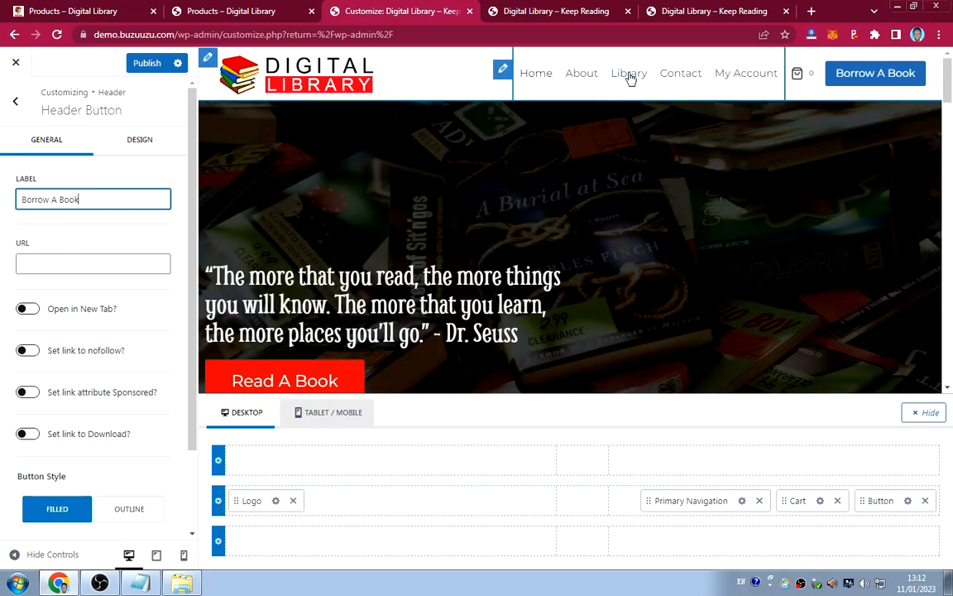
{"action": "left_click", "coordinate": [240, 13]}
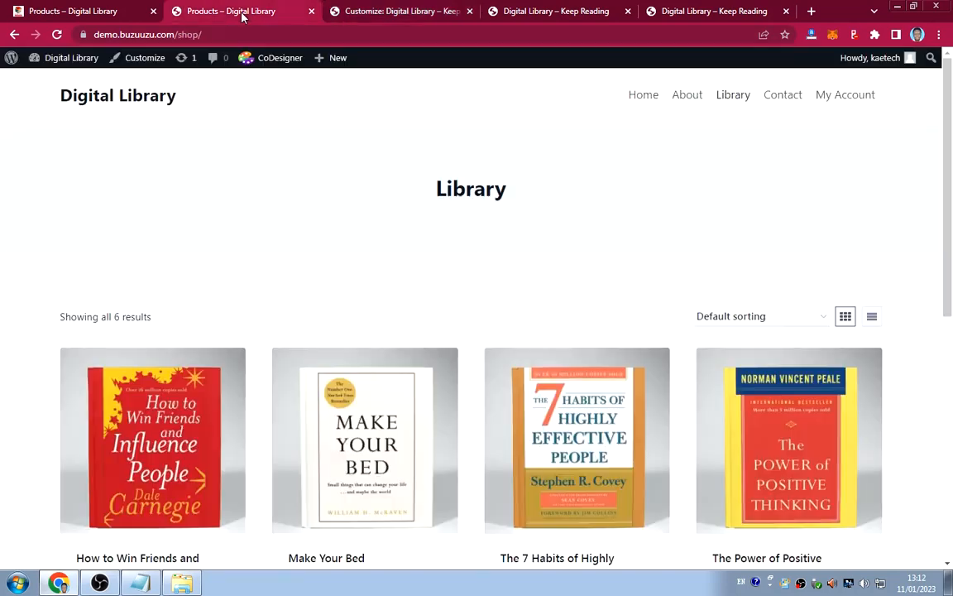
{"action": "right_click", "coordinate": [737, 93]}
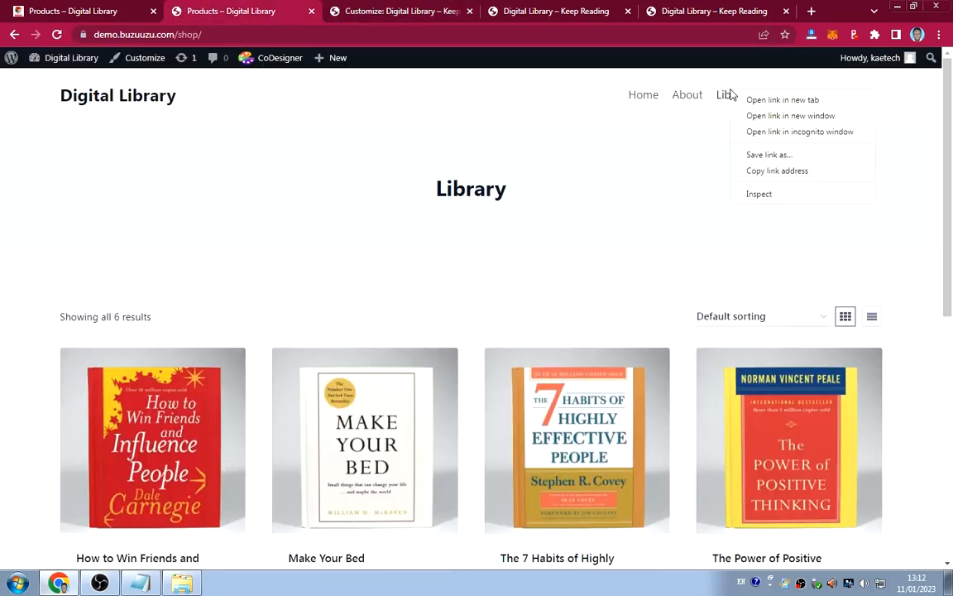
{"action": "left_click", "coordinate": [769, 171]}
{"action": "left_click", "coordinate": [409, 8]}
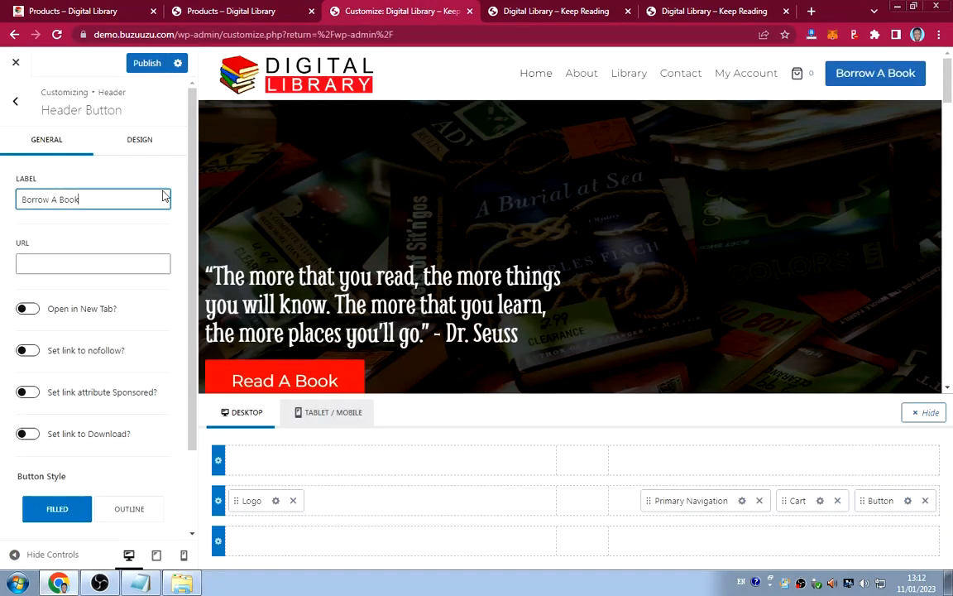
{"action": "left_click", "coordinate": [43, 263]}
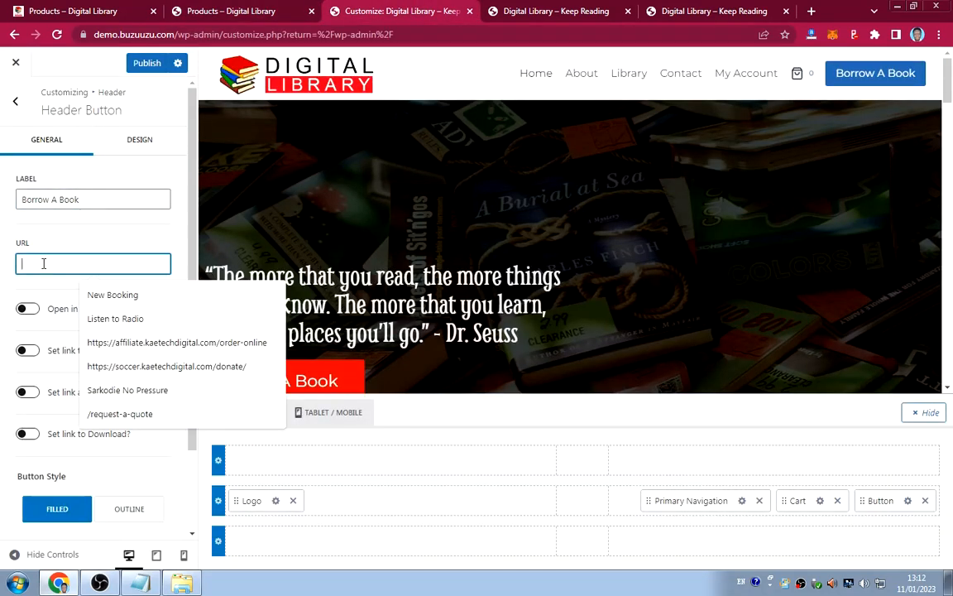
{"action": "key", "text": "ctrl+v"}
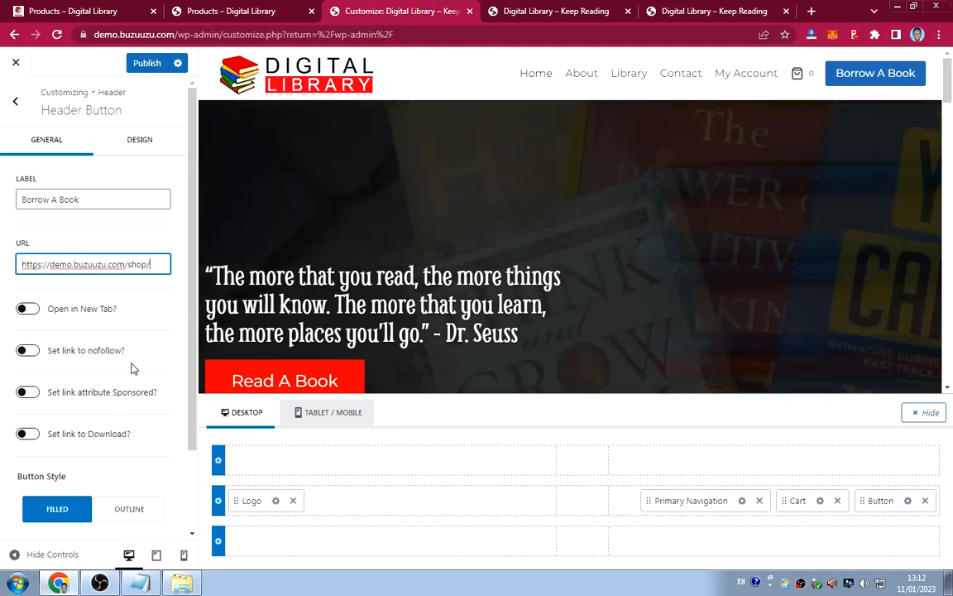
Open the header button's design settings and copy the colour code E30D0D from the Notepad notes.
{"action": "left_click", "coordinate": [140, 140]}
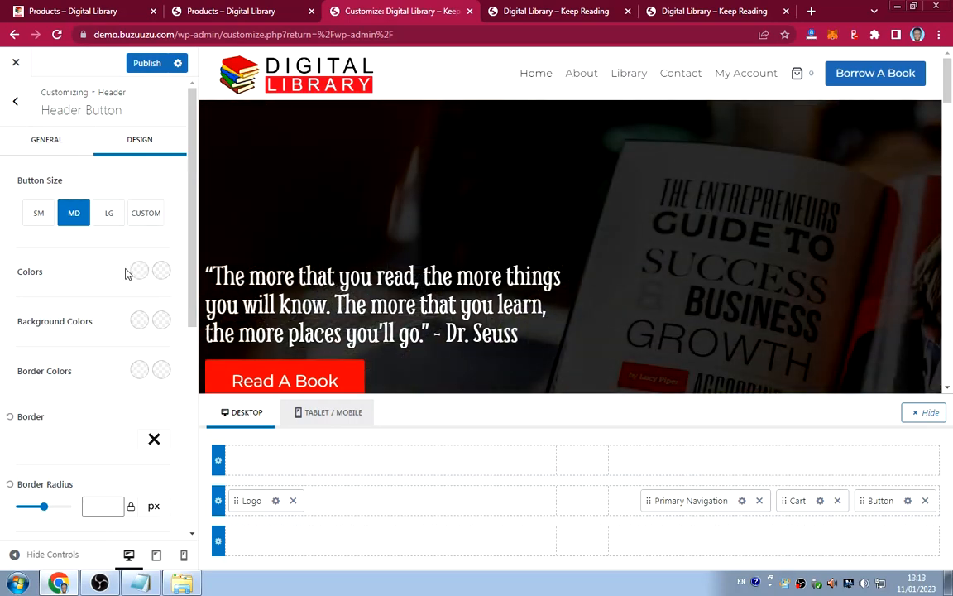
{"action": "left_click", "coordinate": [141, 583]}
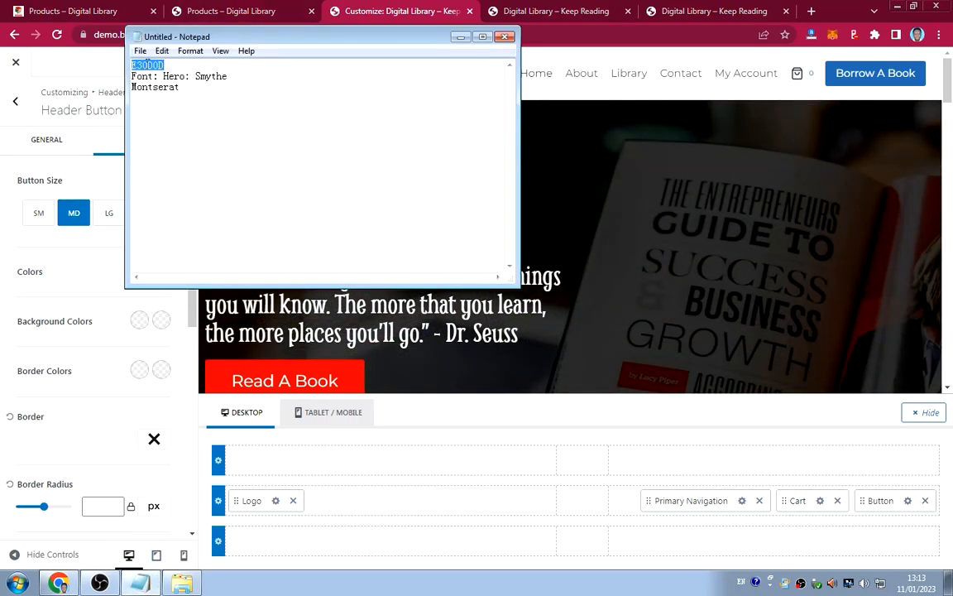
{"action": "right_click", "coordinate": [148, 65]}
{"action": "left_click", "coordinate": [177, 110]}
{"action": "left_click", "coordinate": [84, 243]}
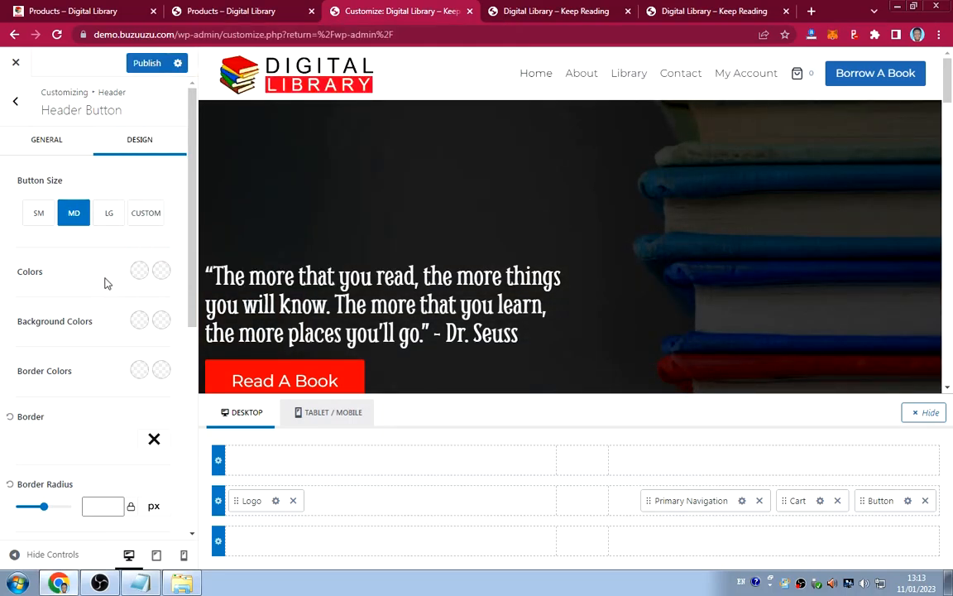
Set the header button's text colour to white and its hover text colour to E30D0D.
{"action": "left_click", "coordinate": [138, 271]}
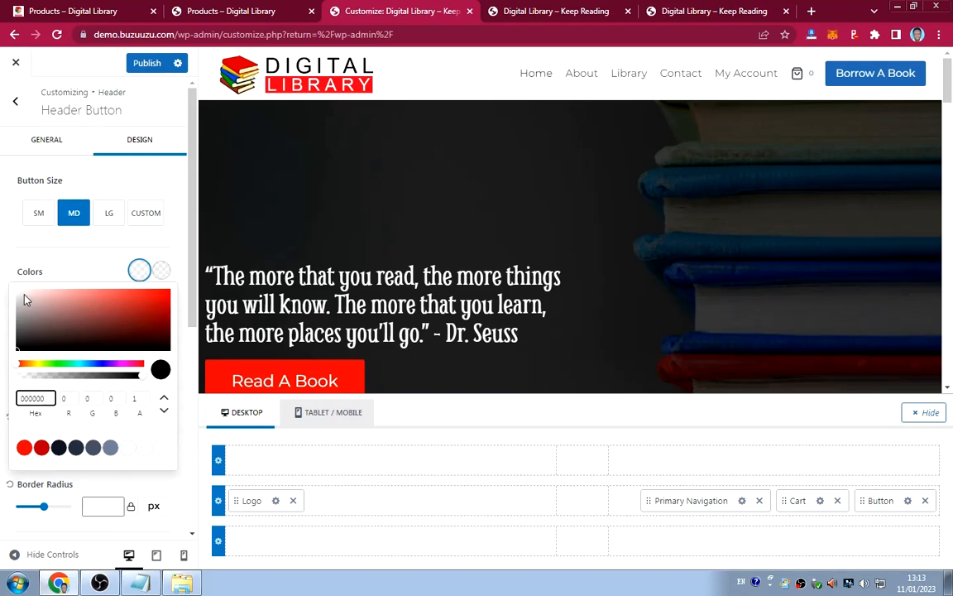
{"action": "left_click_drag", "start_coordinate": [22, 265], "coordinate": [2, 281]}
{"action": "left_click", "coordinate": [97, 270]}
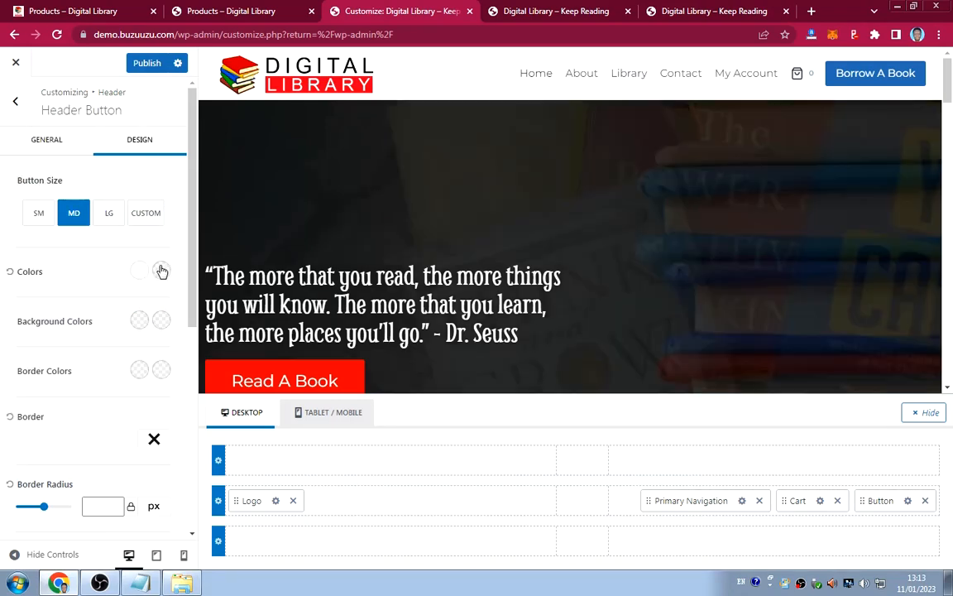
{"action": "left_click", "coordinate": [161, 271]}
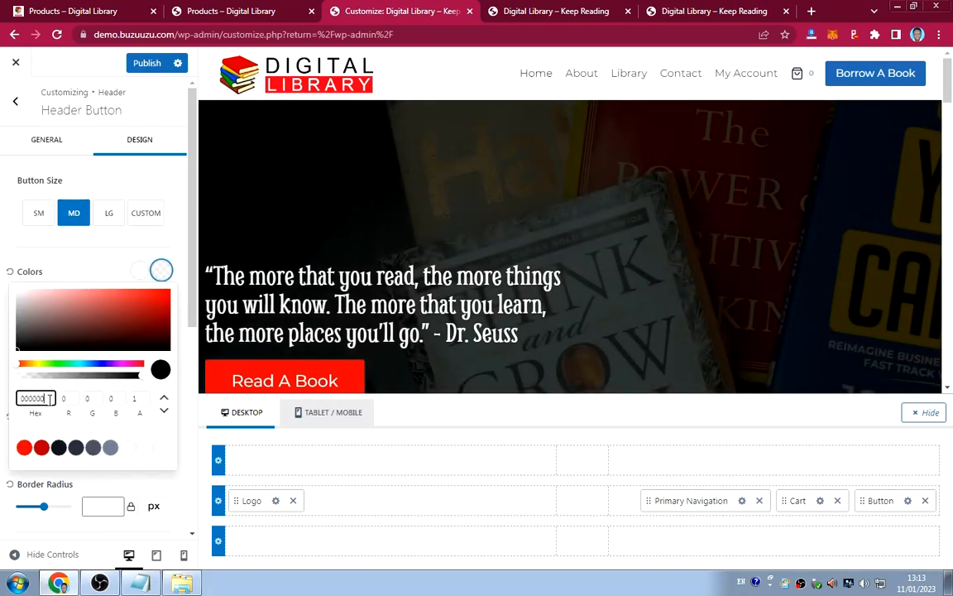
{"action": "left_click_drag", "start_coordinate": [50, 399], "coordinate": [11, 400]}
{"action": "key", "text": "ctrl+v"}
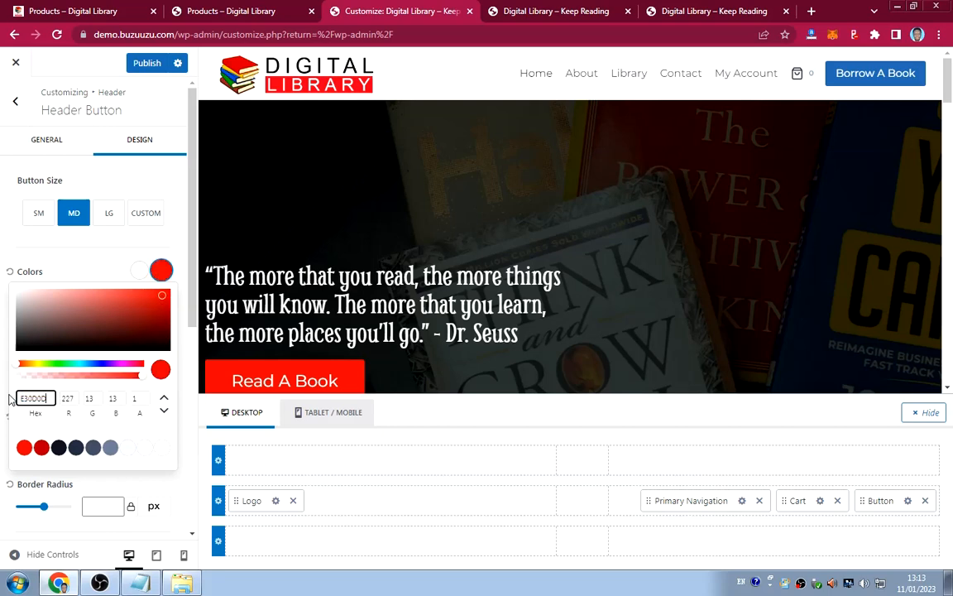
{"action": "left_click", "coordinate": [89, 273]}
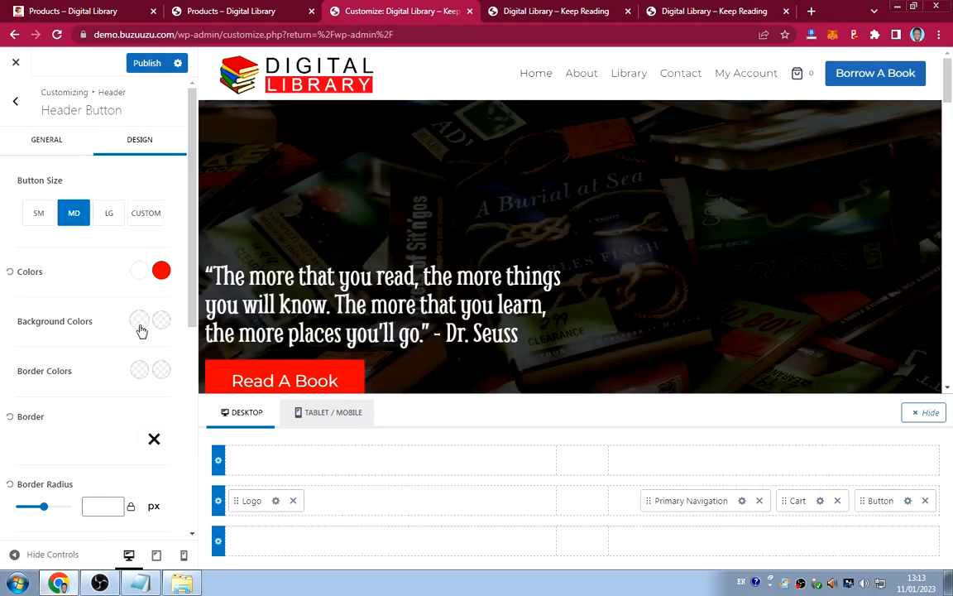
Set the header button's background colour to E30D0D and its hover background colour to white.
{"action": "left_click", "coordinate": [138, 321]}
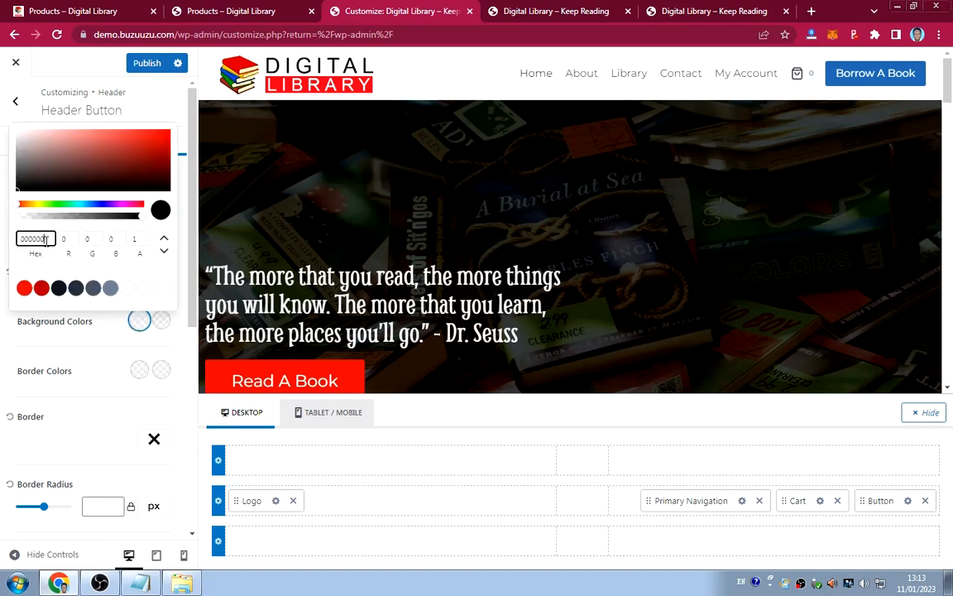
{"action": "left_click_drag", "start_coordinate": [45, 239], "coordinate": [14, 238]}
{"action": "key", "text": "ctrl+v"}
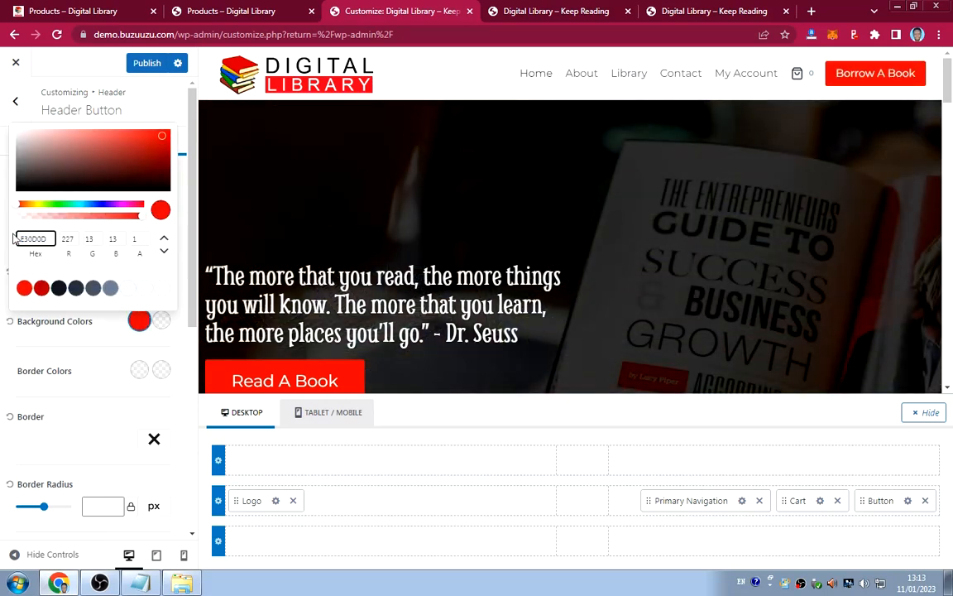
{"action": "left_click", "coordinate": [66, 313]}
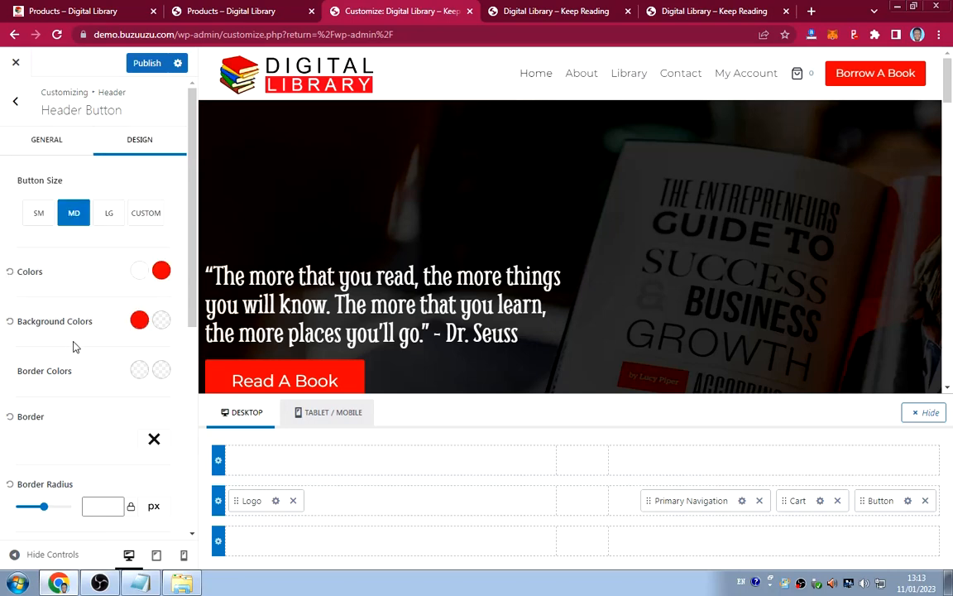
{"action": "left_click", "coordinate": [161, 321]}
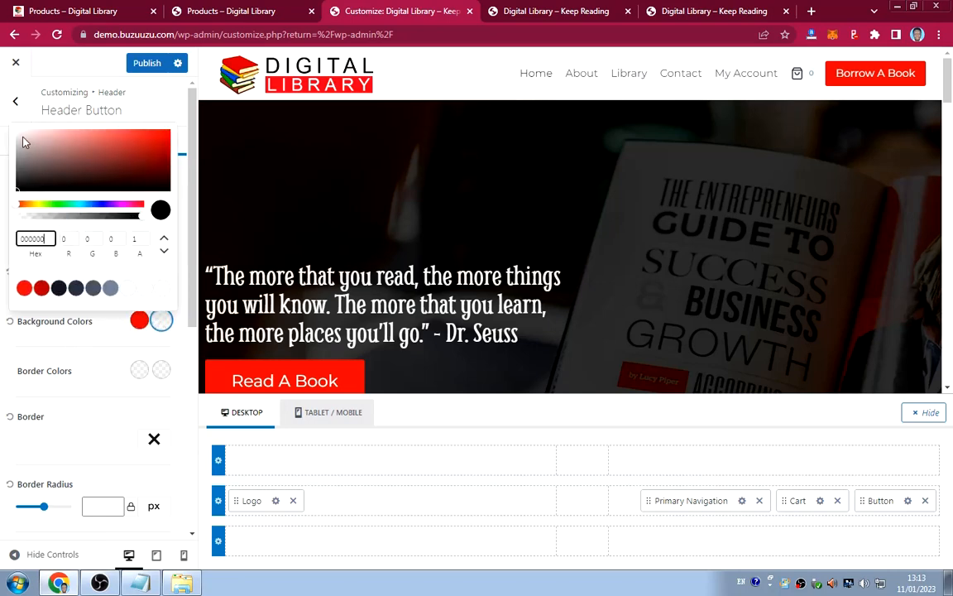
{"action": "left_click_drag", "start_coordinate": [23, 138], "coordinate": [4, 123]}
{"action": "left_click", "coordinate": [74, 364]}
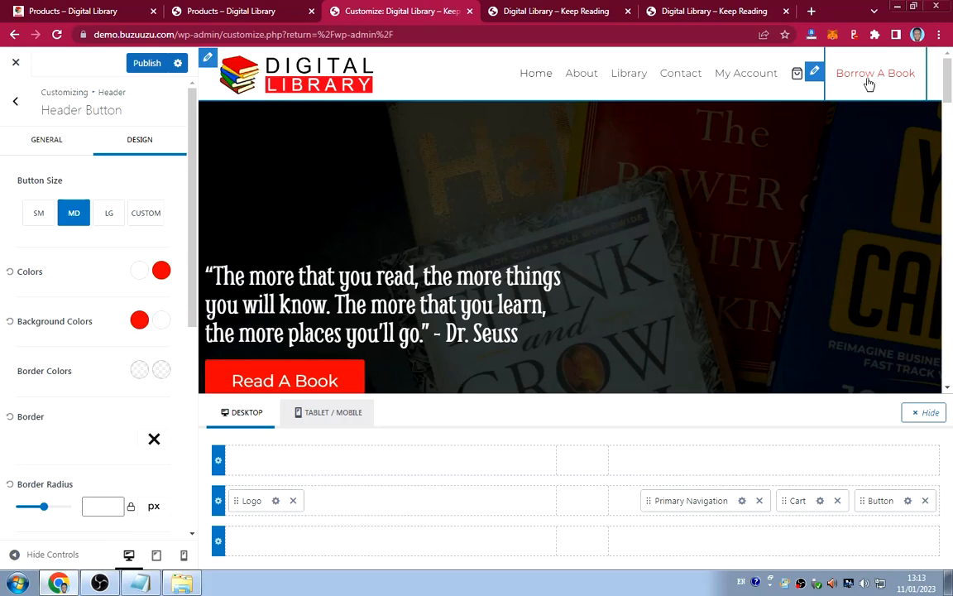
Review the header button's remaining border, font, shadow and margin settings.
{"action": "scroll", "coordinate": [87, 344], "scroll_direction": "down", "scroll_amount": 3}
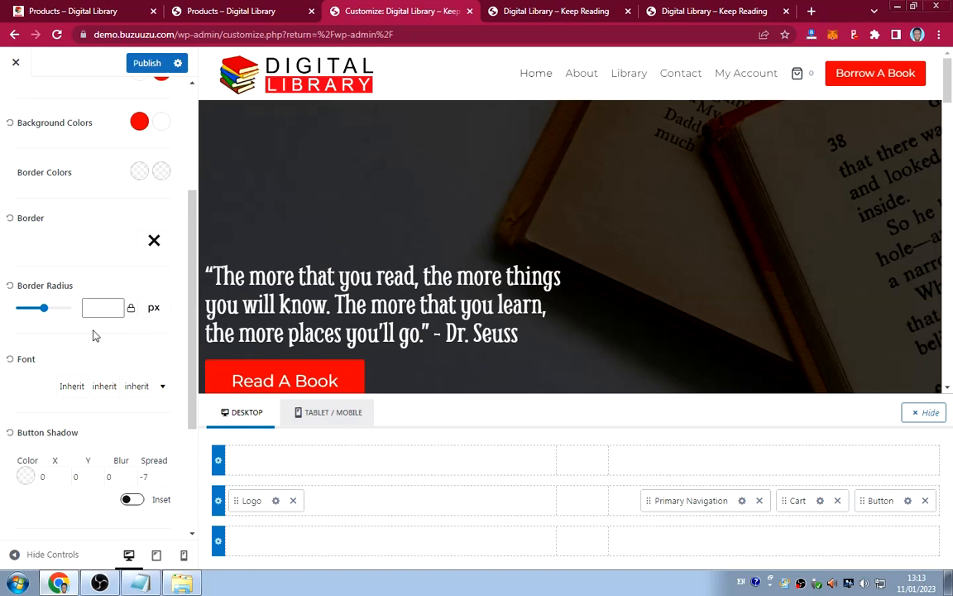
{"action": "scroll", "coordinate": [47, 358], "scroll_direction": "down", "scroll_amount": 1}
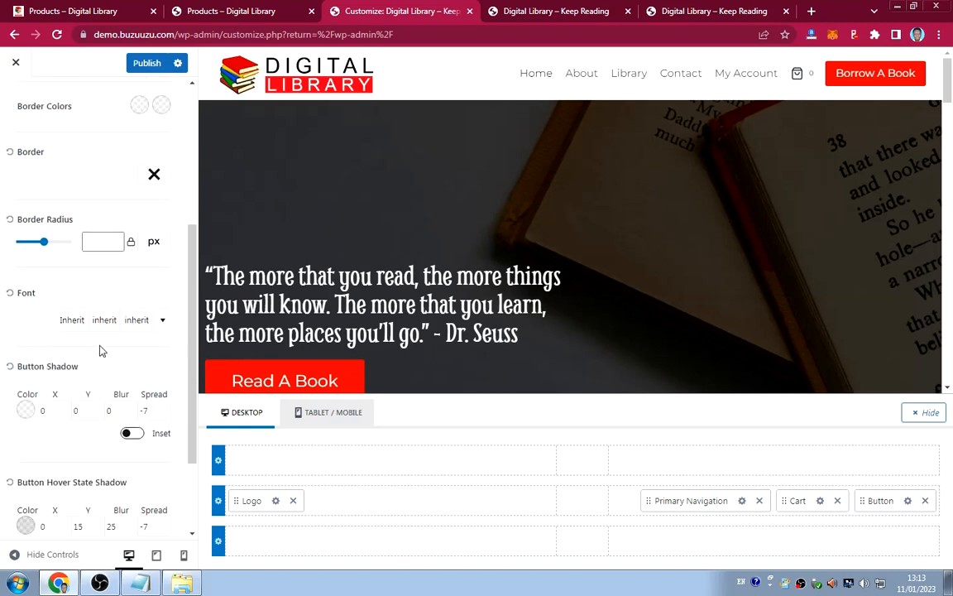
{"action": "left_click", "coordinate": [72, 324]}
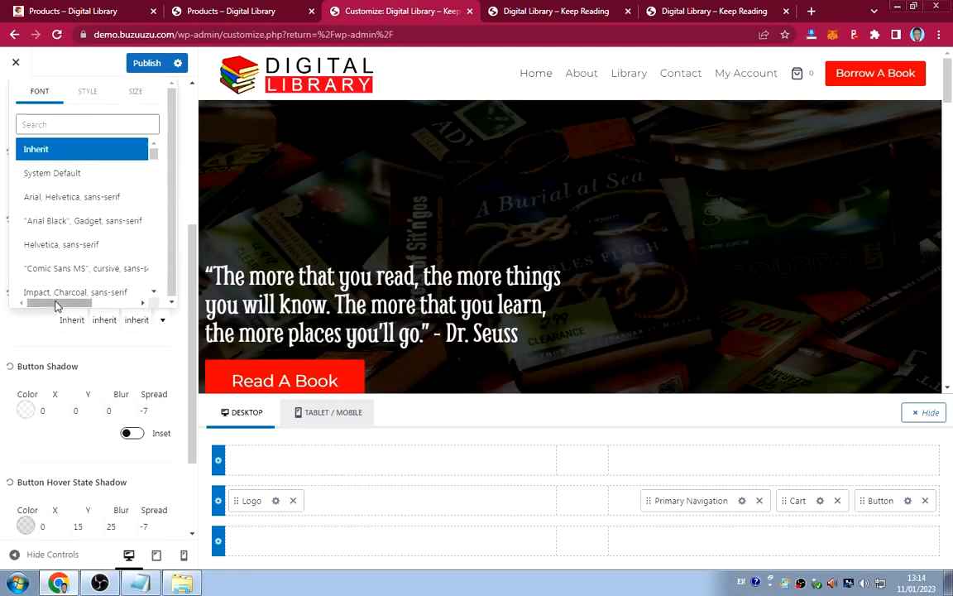
{"action": "left_click", "coordinate": [30, 329]}
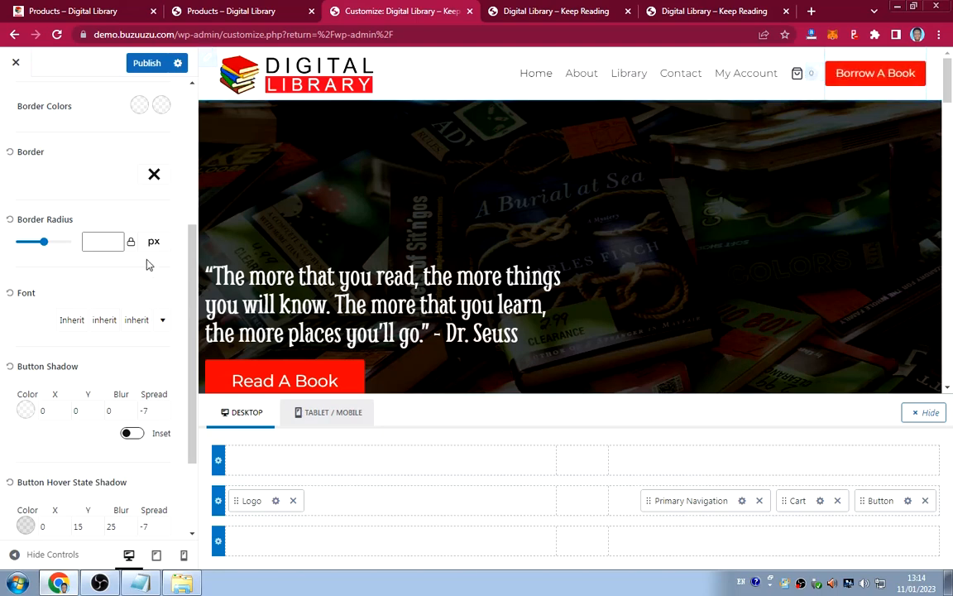
{"action": "scroll", "coordinate": [121, 377], "scroll_direction": "down", "scroll_amount": 1}
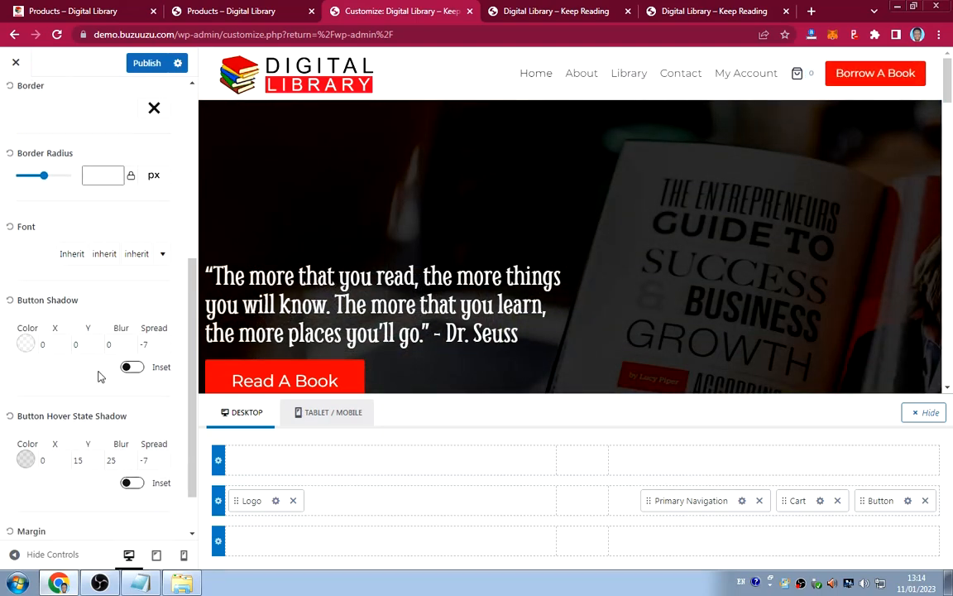
{"action": "scroll", "coordinate": [52, 390], "scroll_direction": "down", "scroll_amount": 1}
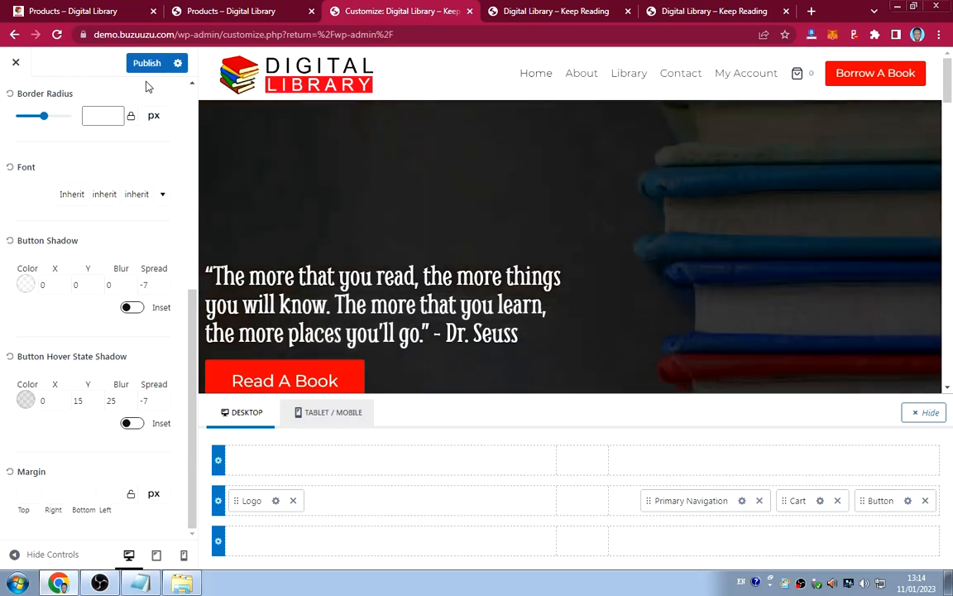
Publish the header changes and compare the reloaded demo site's header with the reference library site.
{"action": "left_click", "coordinate": [145, 64]}
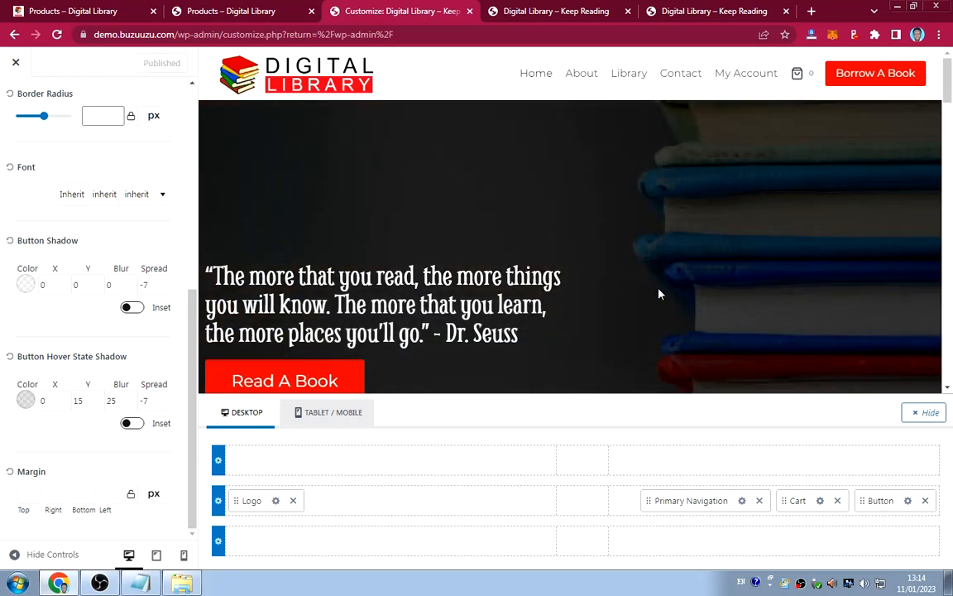
{"action": "left_click", "coordinate": [258, 10]}
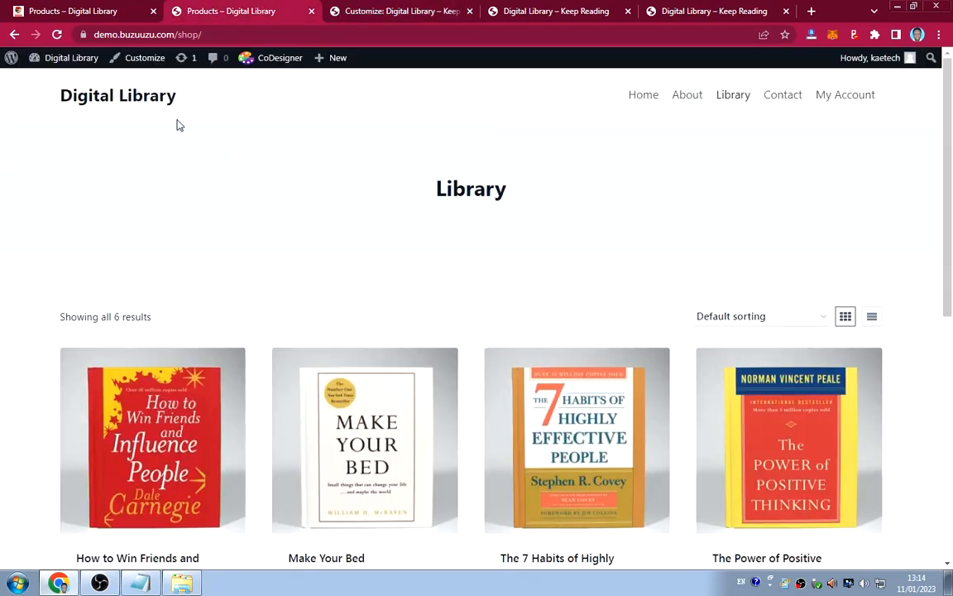
{"action": "key", "text": "F5"}
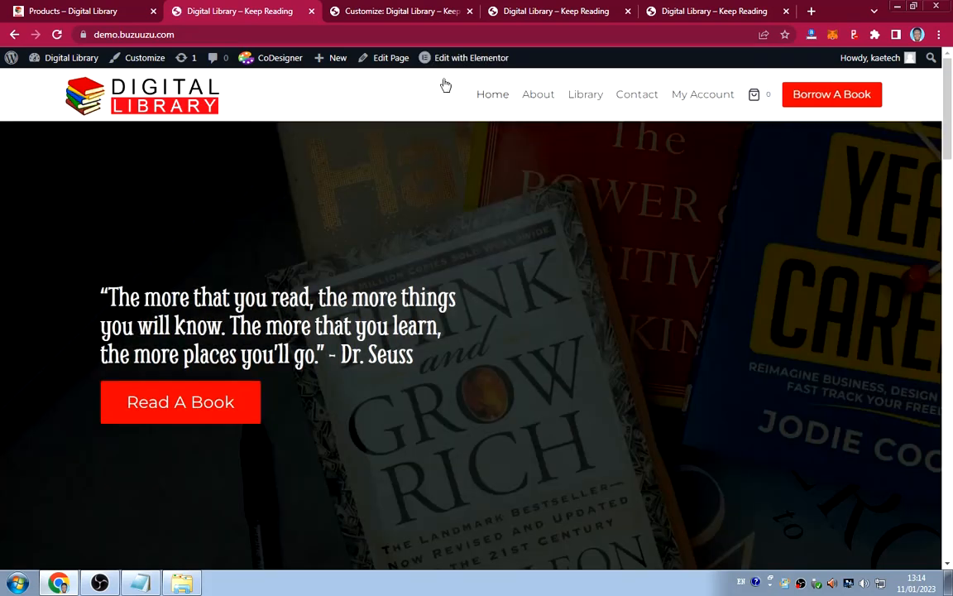
{"action": "left_click", "coordinate": [91, 10]}
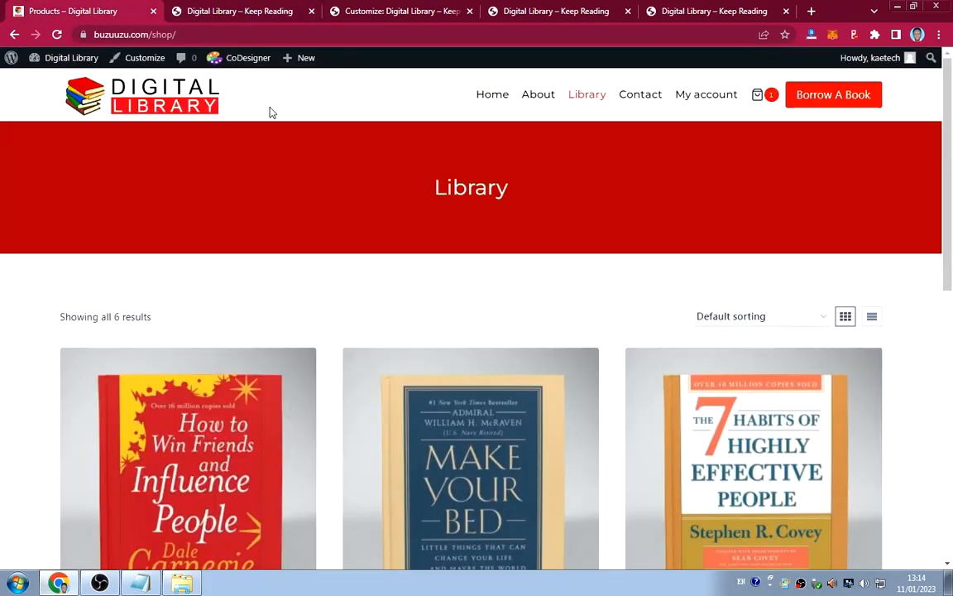
Return to the customizer through the demo site and open the header cart's general settings.
{"action": "left_click", "coordinate": [248, 10]}
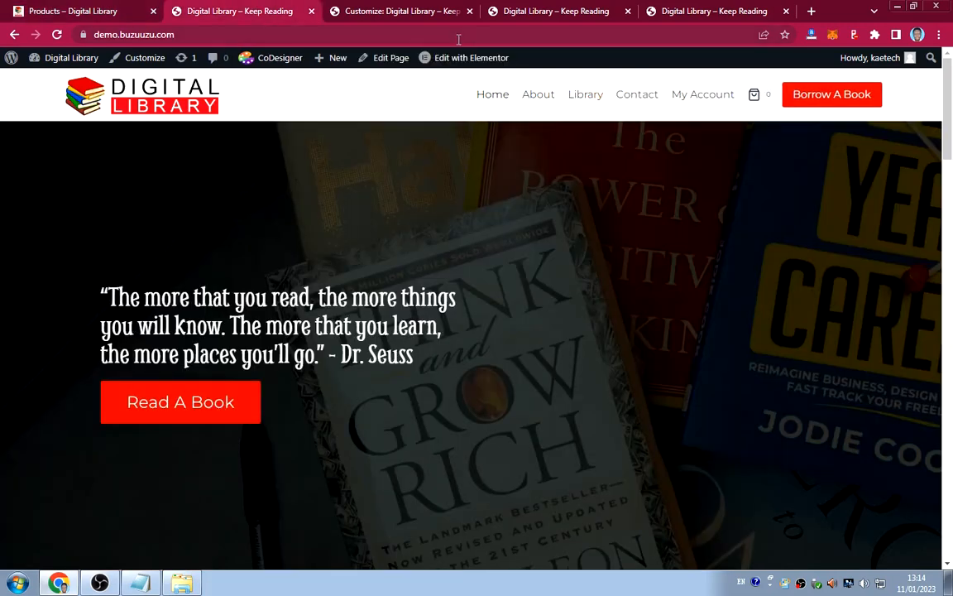
{"action": "left_click", "coordinate": [407, 13]}
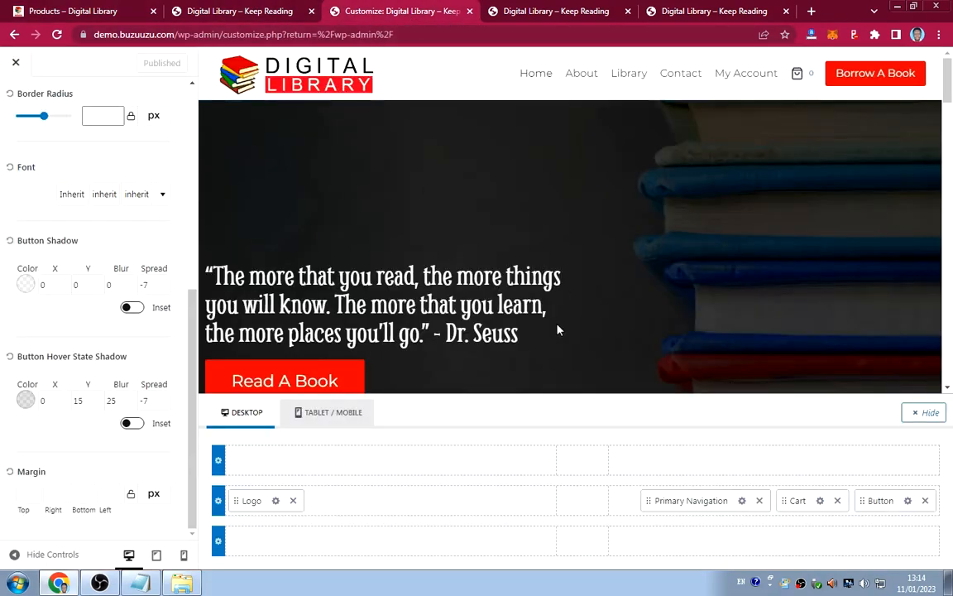
{"action": "left_click", "coordinate": [820, 501]}
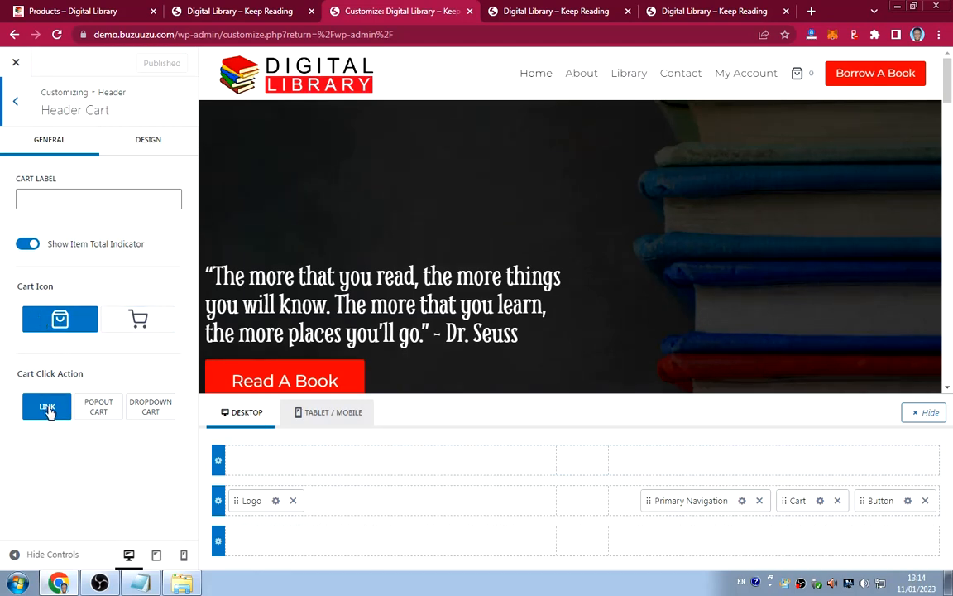
Compare what the header cart icon opens on the demo site and on the reference library site.
{"action": "left_click", "coordinate": [196, 10]}
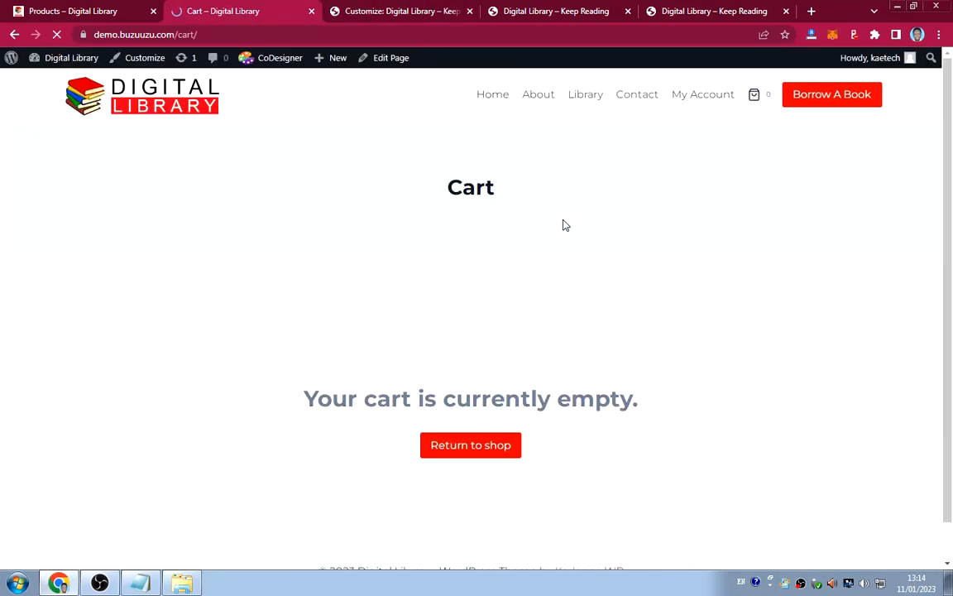
{"action": "left_click", "coordinate": [20, 37]}
{"action": "left_click", "coordinate": [57, 15]}
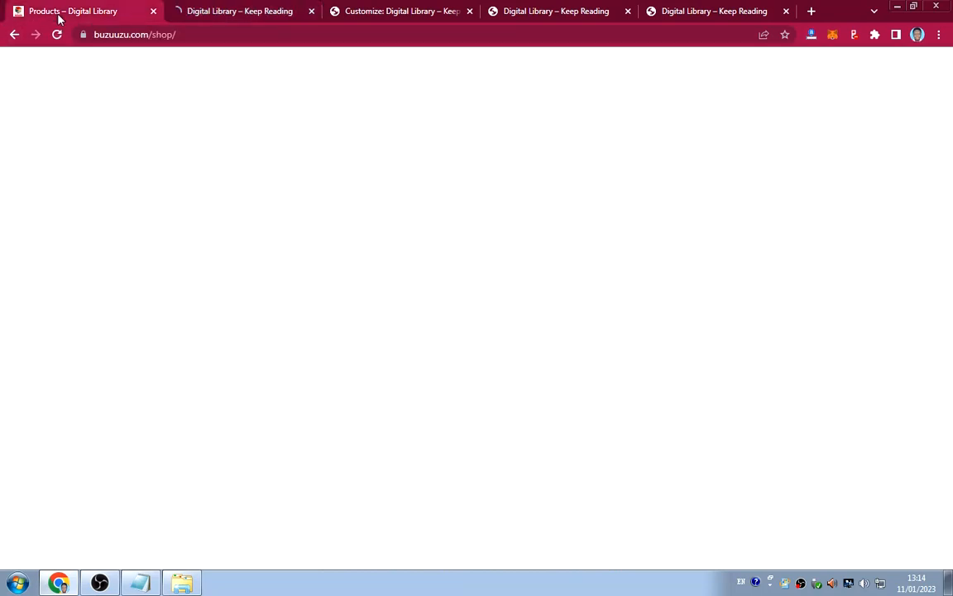
{"action": "left_click", "coordinate": [759, 94]}
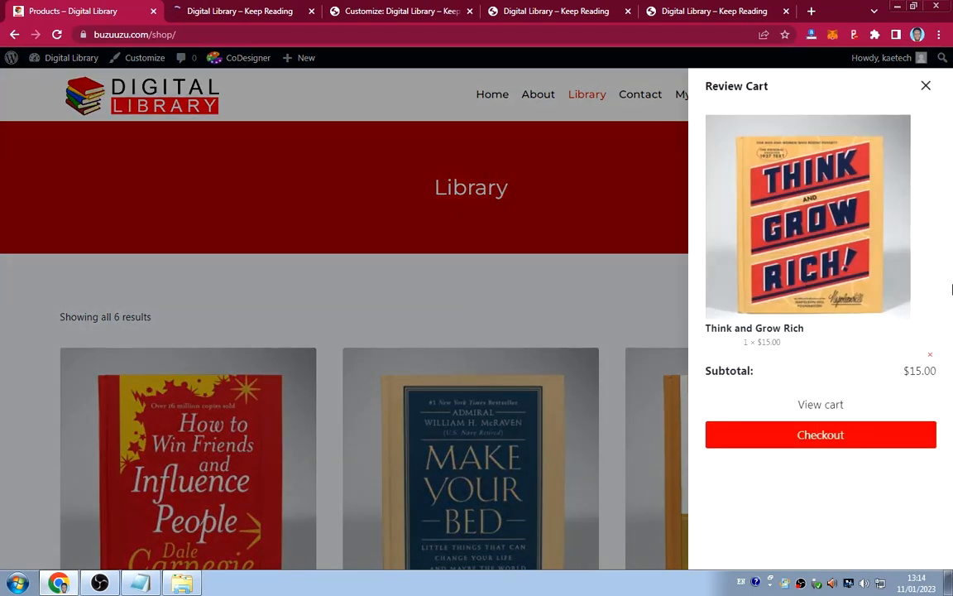
{"action": "left_click", "coordinate": [926, 85]}
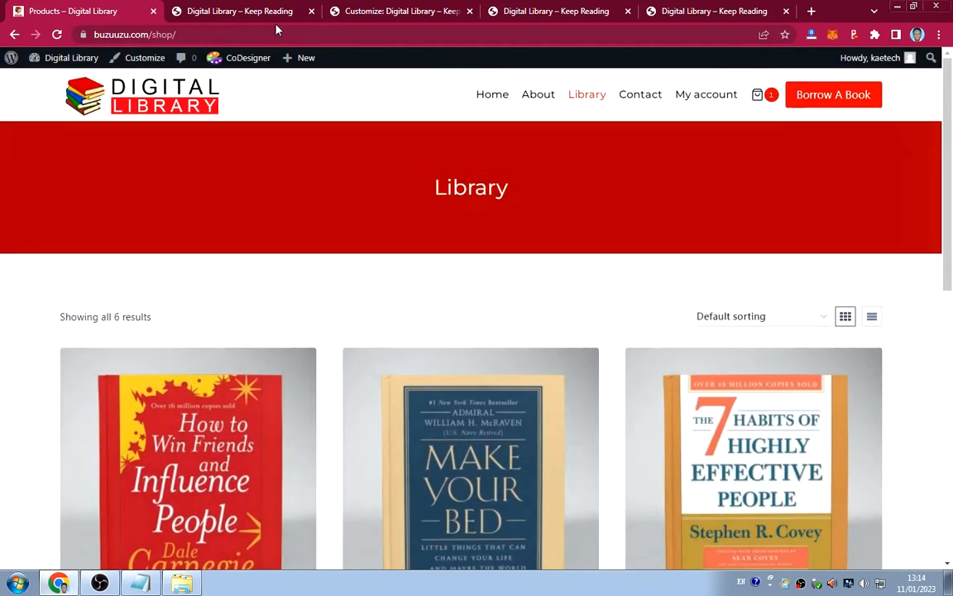
Set the header cart's click action to Popout Cart and publish the change.
{"action": "left_click", "coordinate": [232, 13]}
{"action": "left_click", "coordinate": [370, 12]}
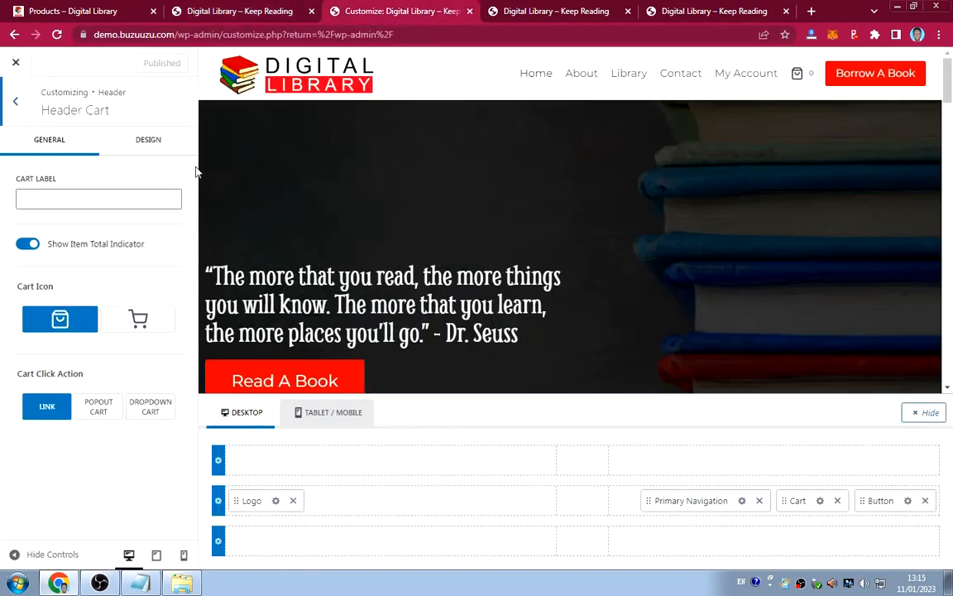
{"action": "left_click", "coordinate": [99, 412]}
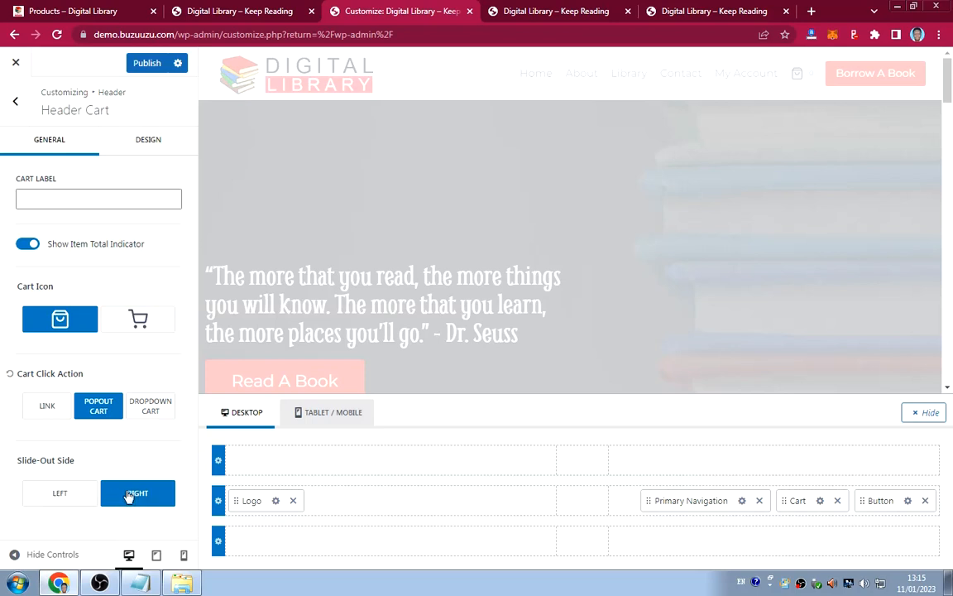
{"action": "left_click", "coordinate": [142, 63]}
Reload the demo site and check the header cart's slide-out panel.
{"action": "left_click", "coordinate": [215, 11]}
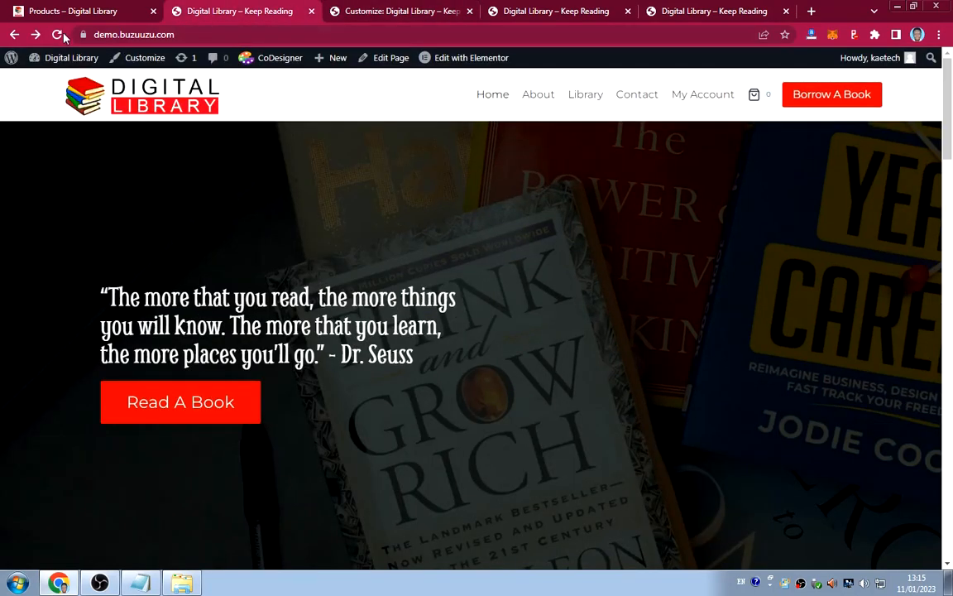
{"action": "left_click", "coordinate": [60, 35]}
{"action": "left_click", "coordinate": [754, 94]}
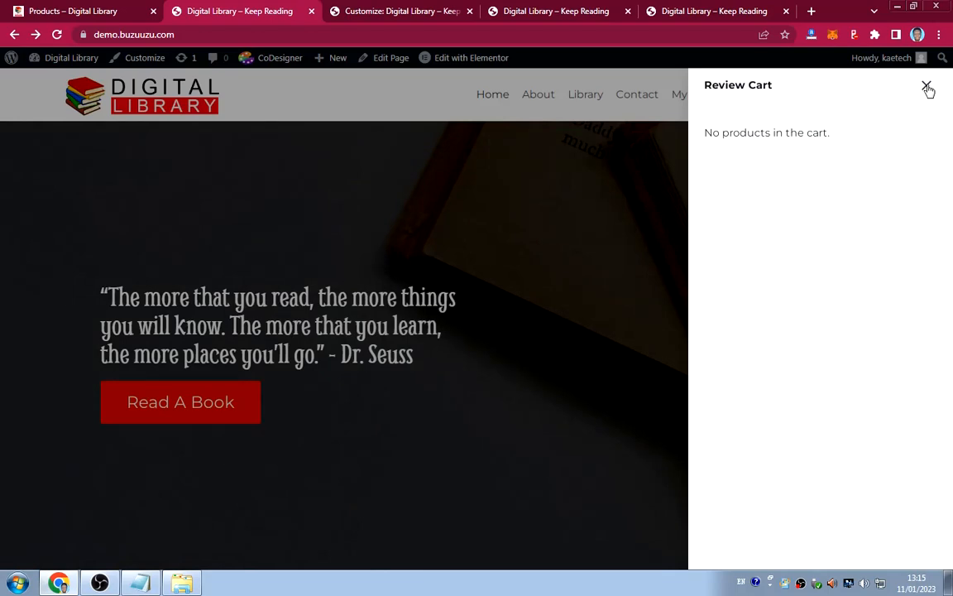
{"action": "left_click", "coordinate": [927, 87]}
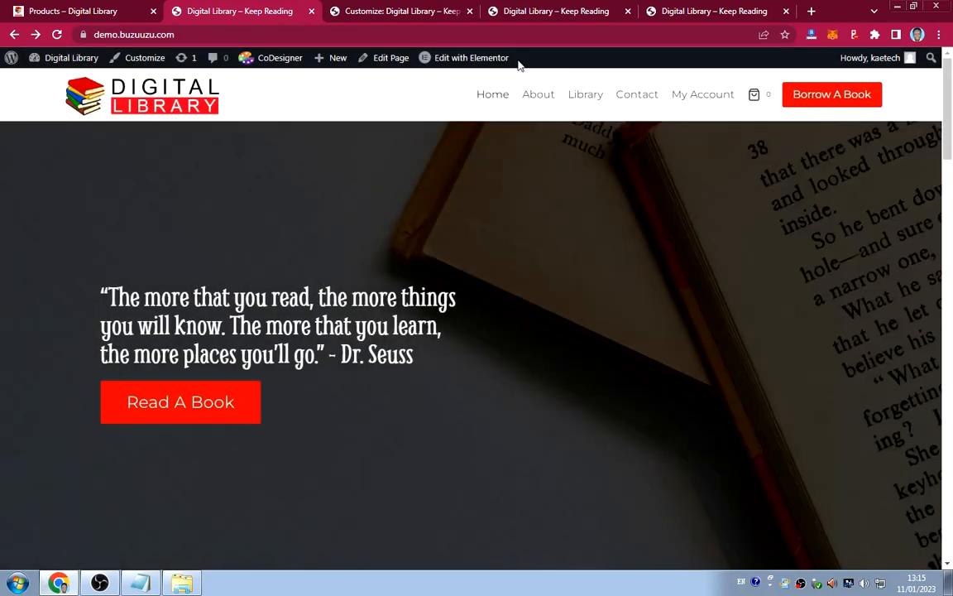
Check the reference site's cart badge and set the header cart's total colour and hover total colour to white.
{"action": "left_click", "coordinate": [405, 12]}
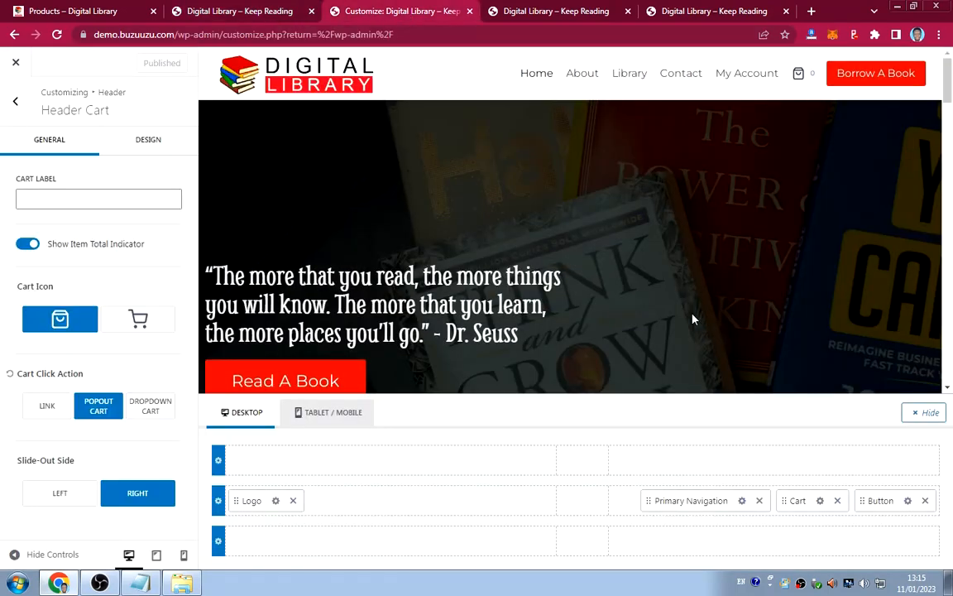
{"action": "left_click", "coordinate": [151, 142]}
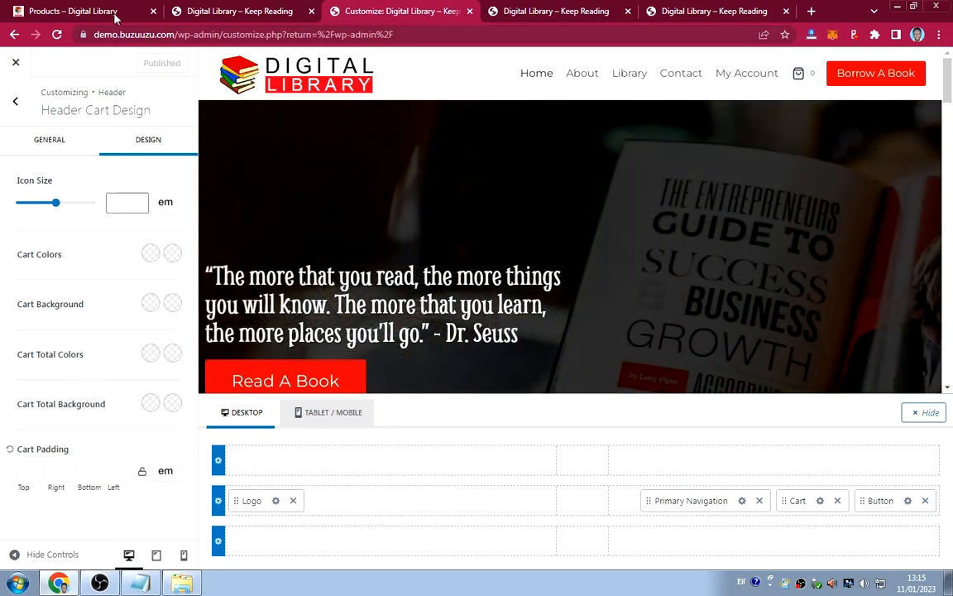
{"action": "left_click", "coordinate": [106, 14]}
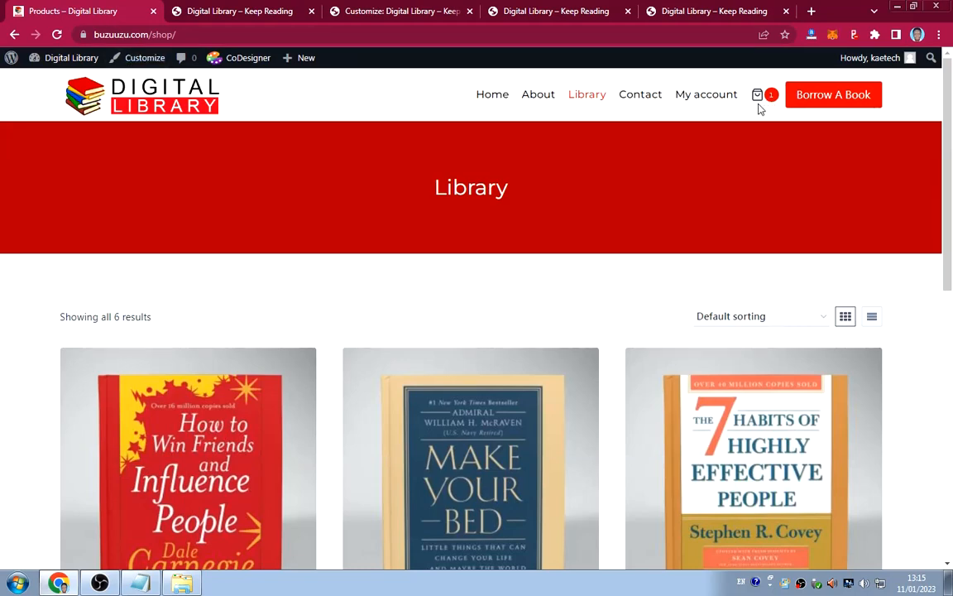
{"action": "left_click", "coordinate": [383, 10]}
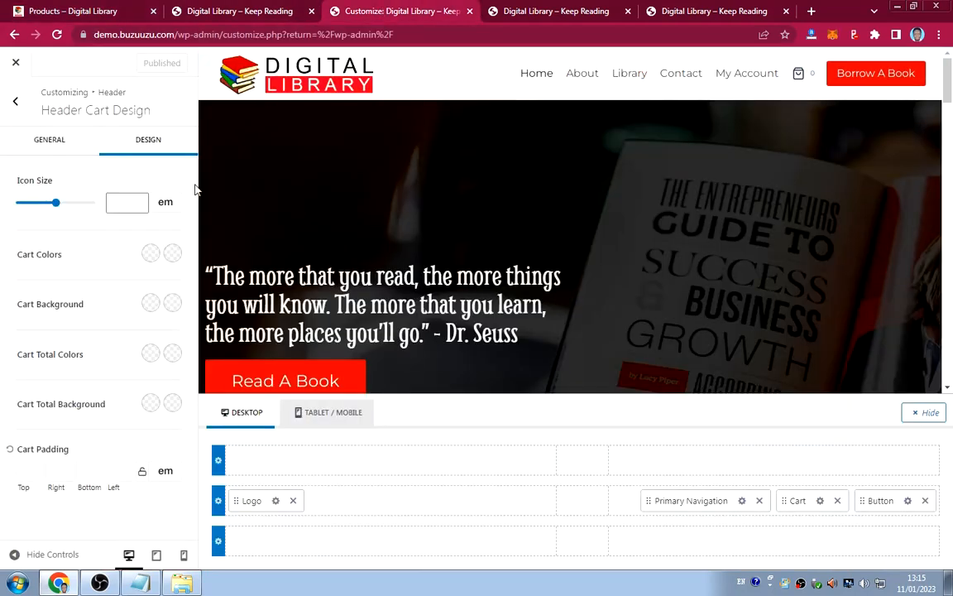
{"action": "left_click", "coordinate": [151, 354]}
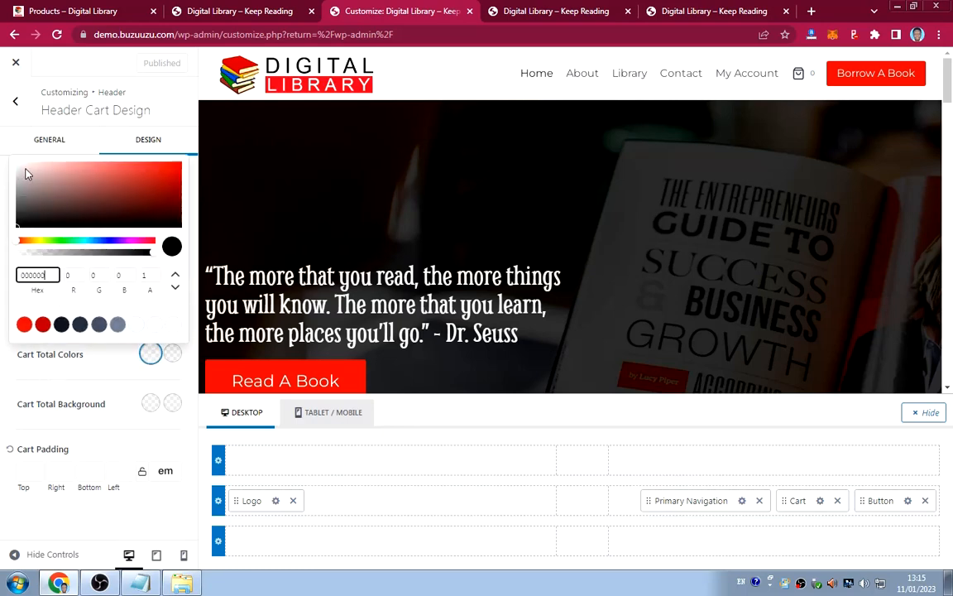
{"action": "left_click_drag", "start_coordinate": [25, 174], "coordinate": [7, 160]}
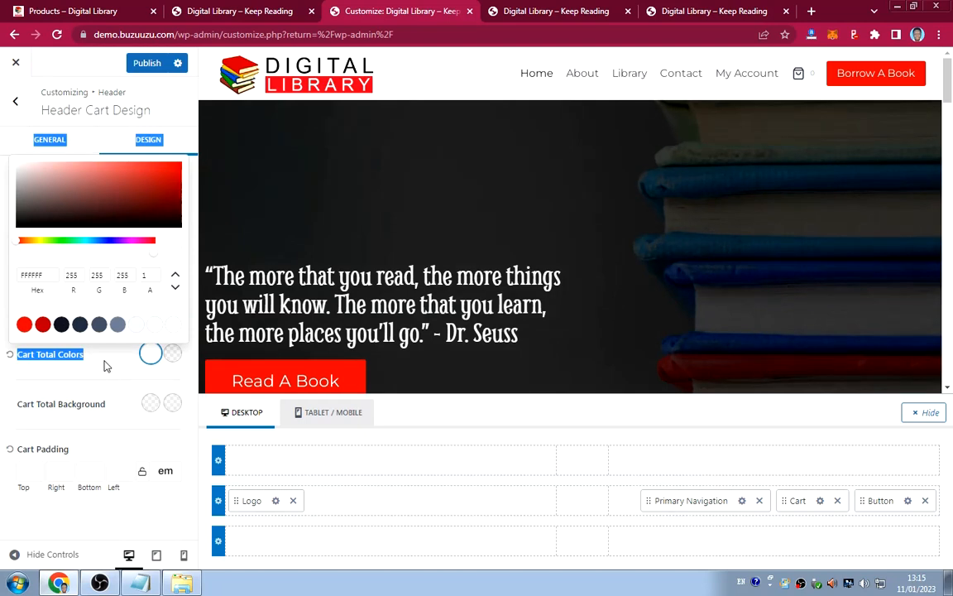
{"action": "left_click", "coordinate": [102, 363]}
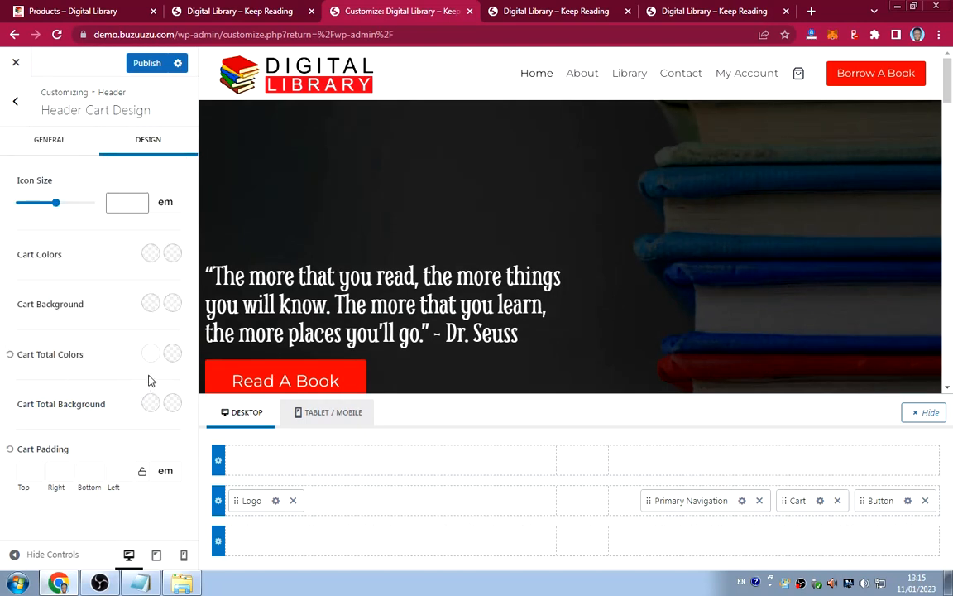
{"action": "left_click", "coordinate": [172, 355]}
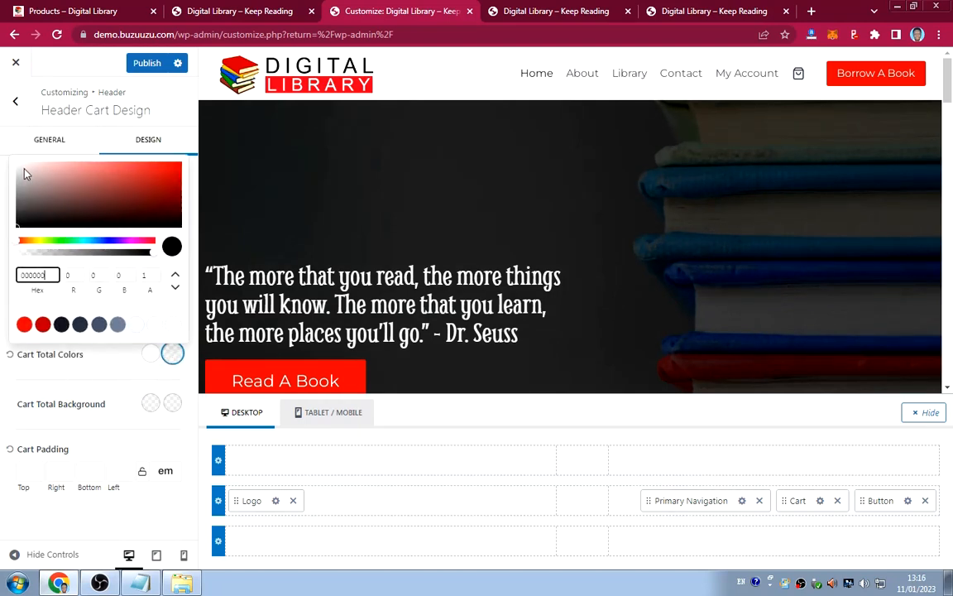
{"action": "left_click", "coordinate": [100, 369]}
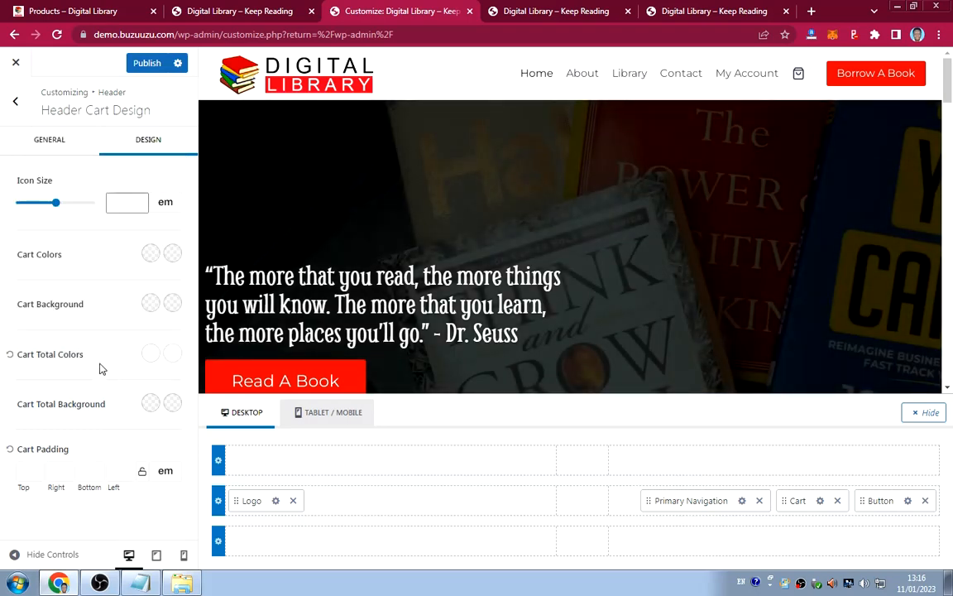
Set the cart total's background and hover background colours to E30D0D and publish the header changes.
{"action": "left_click", "coordinate": [150, 403]}
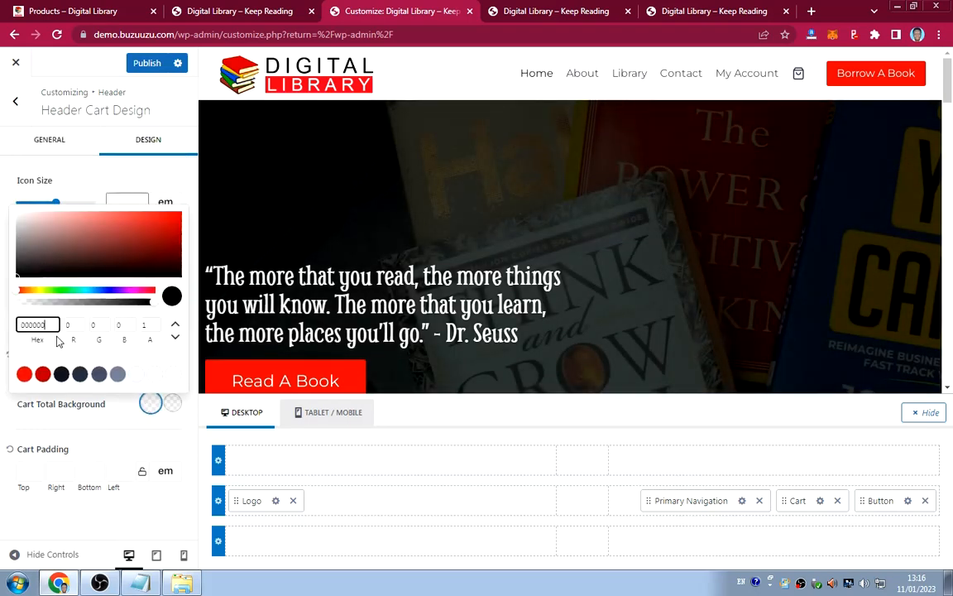
{"action": "left_click_drag", "start_coordinate": [57, 324], "coordinate": [2, 325]}
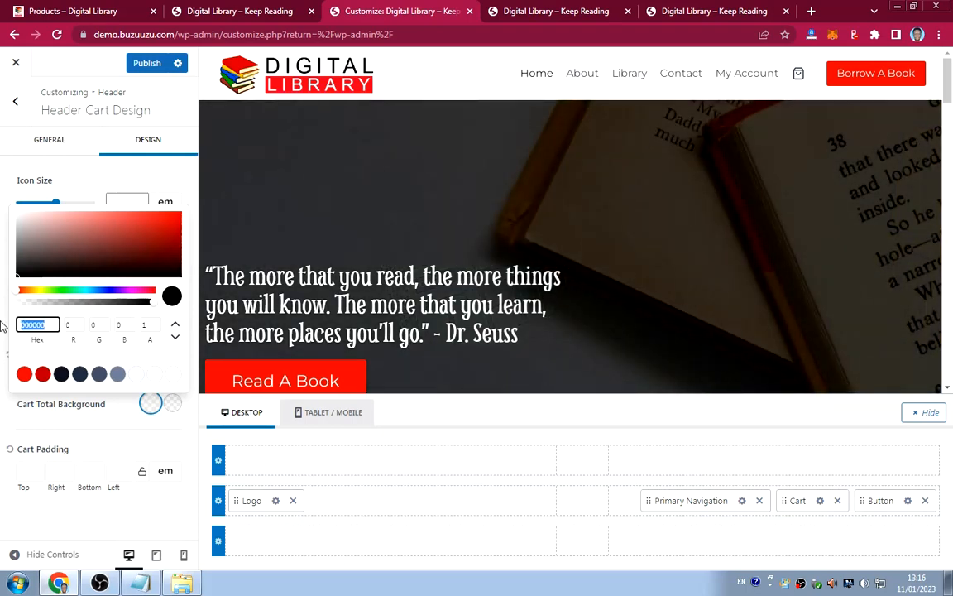
{"action": "type", "text": "E30D0D"}
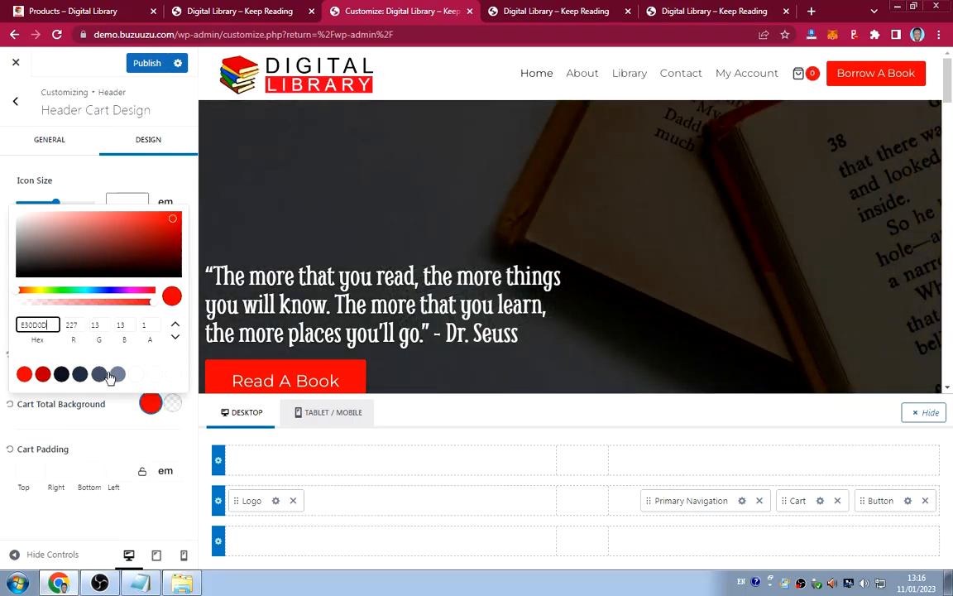
{"action": "left_click", "coordinate": [173, 403]}
{"action": "left_click_drag", "start_coordinate": [49, 325], "coordinate": [15, 316]}
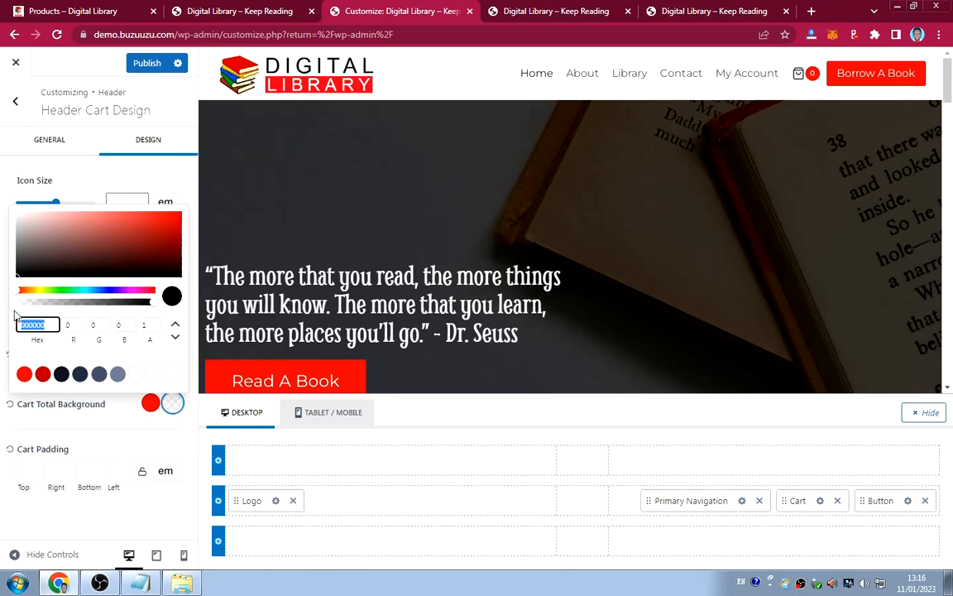
{"action": "type", "text": "E30D0D"}
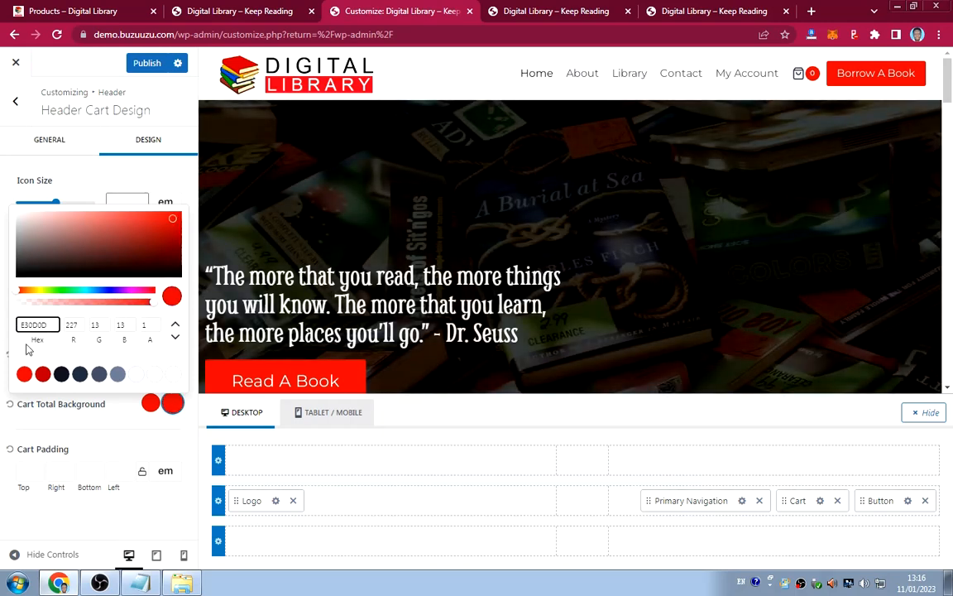
{"action": "left_click", "coordinate": [92, 425]}
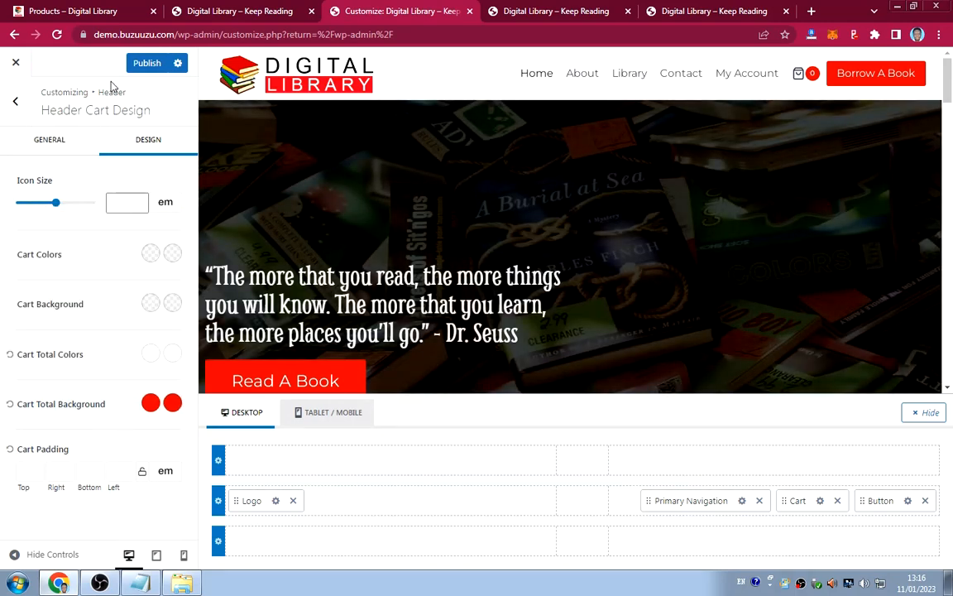
{"action": "left_click", "coordinate": [145, 64]}
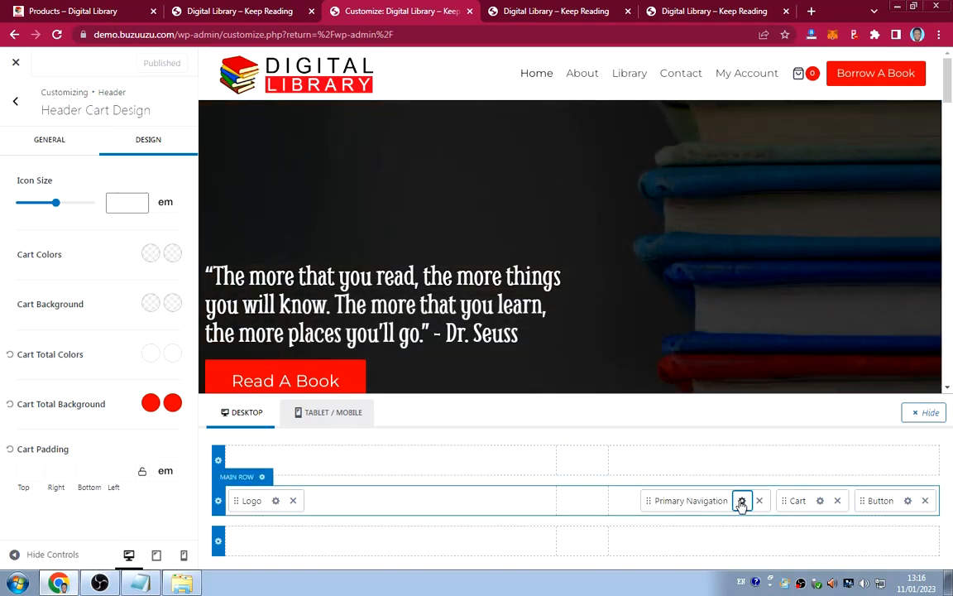
Try E30D0D as the primary navigation's initial link colour, and set it to black instead.
{"action": "left_click", "coordinate": [741, 500]}
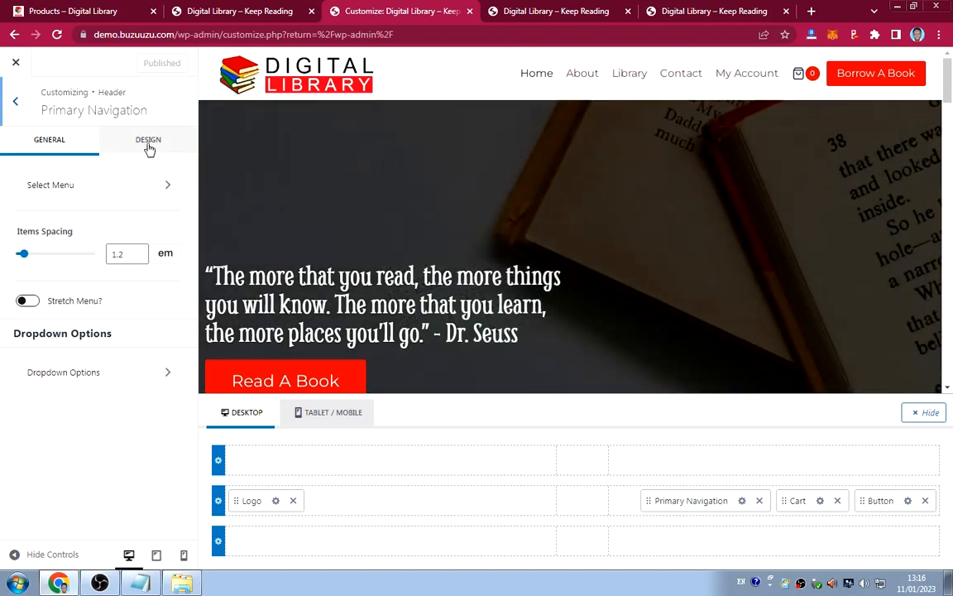
{"action": "left_click", "coordinate": [149, 146]}
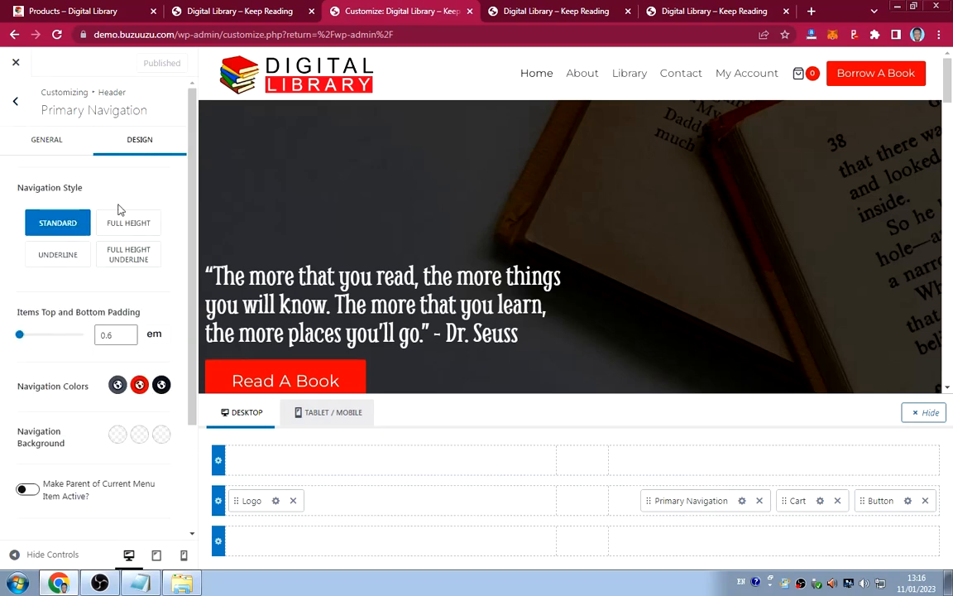
{"action": "scroll", "coordinate": [68, 377], "scroll_direction": "down", "scroll_amount": 3}
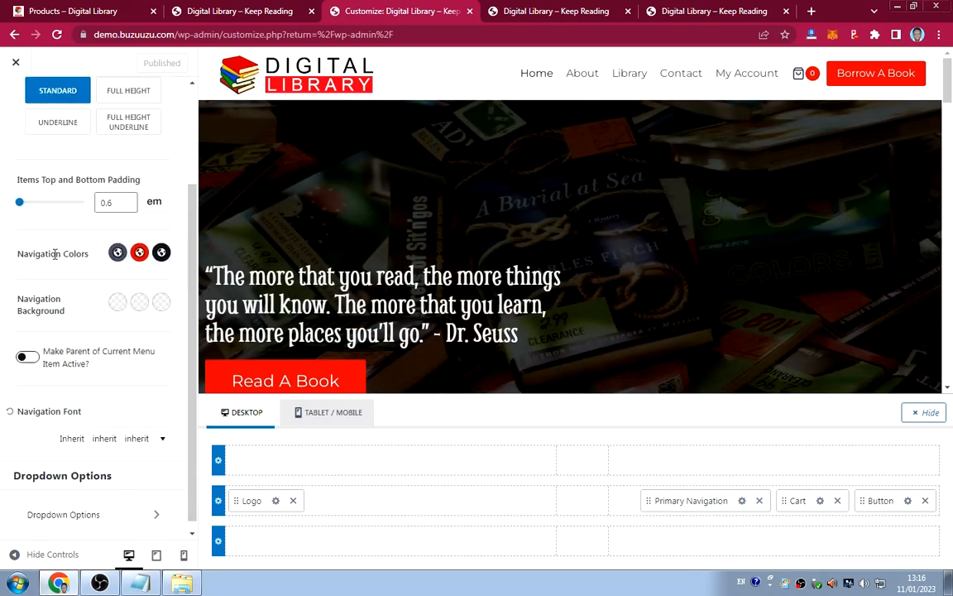
{"action": "left_click", "coordinate": [116, 252]}
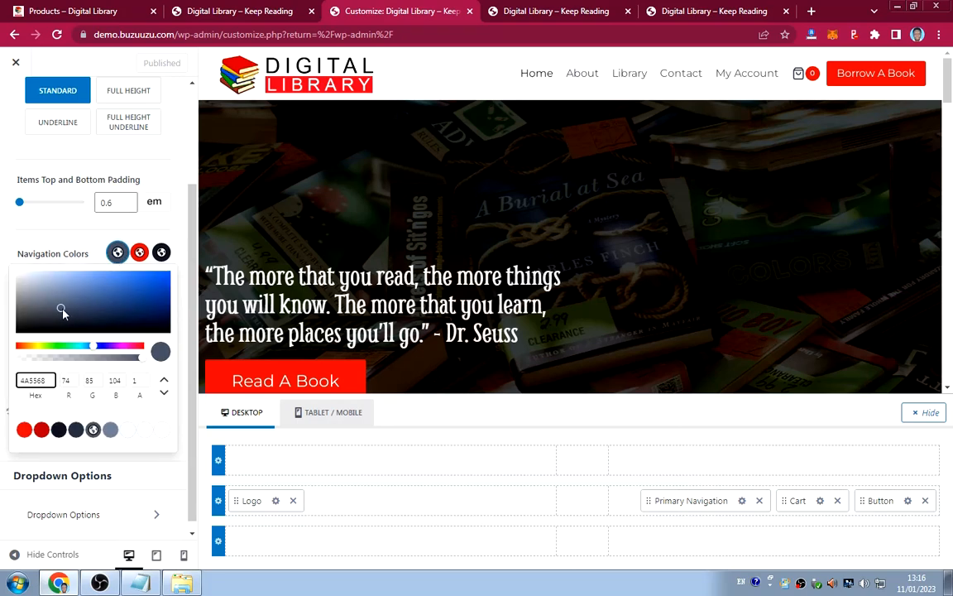
{"action": "left_click_drag", "start_coordinate": [39, 380], "coordinate": [1, 380]}
{"action": "type", "text": "#E30D0D"}
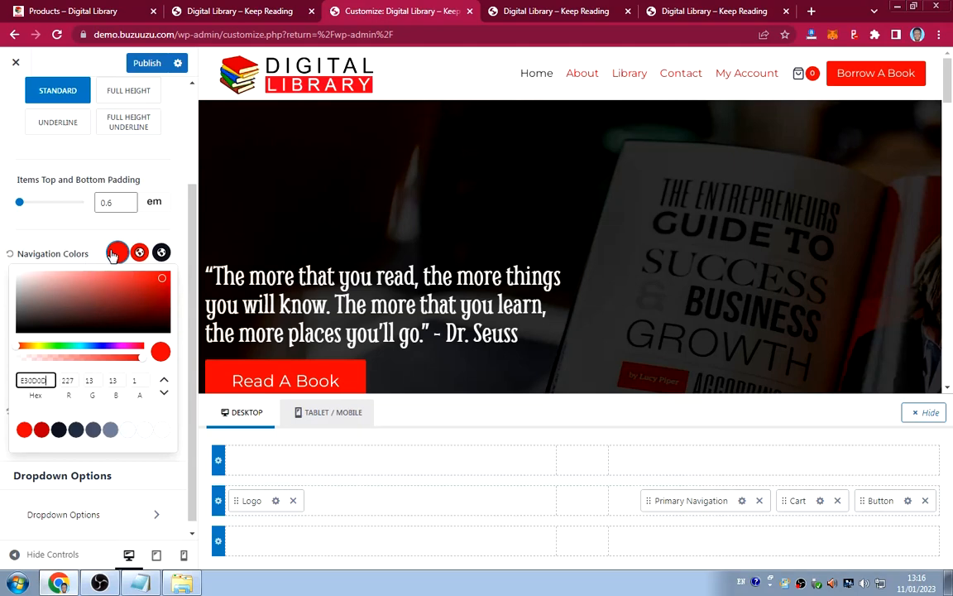
{"action": "left_click_drag", "start_coordinate": [163, 284], "coordinate": [75, 232]}
{"action": "left_click", "coordinate": [75, 231]}
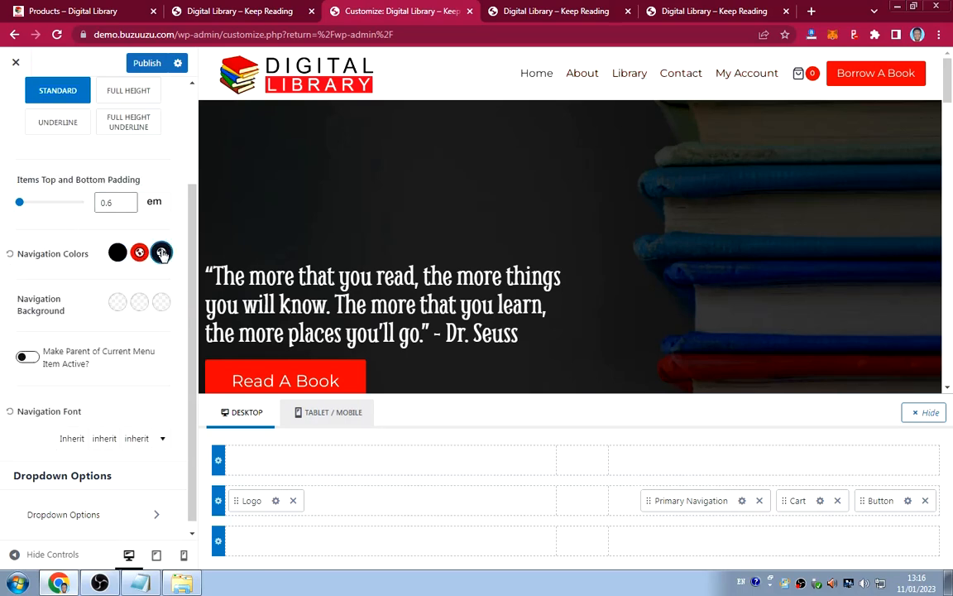
Set the primary navigation's active link colour to E30D0D.
{"action": "left_click", "coordinate": [162, 252]}
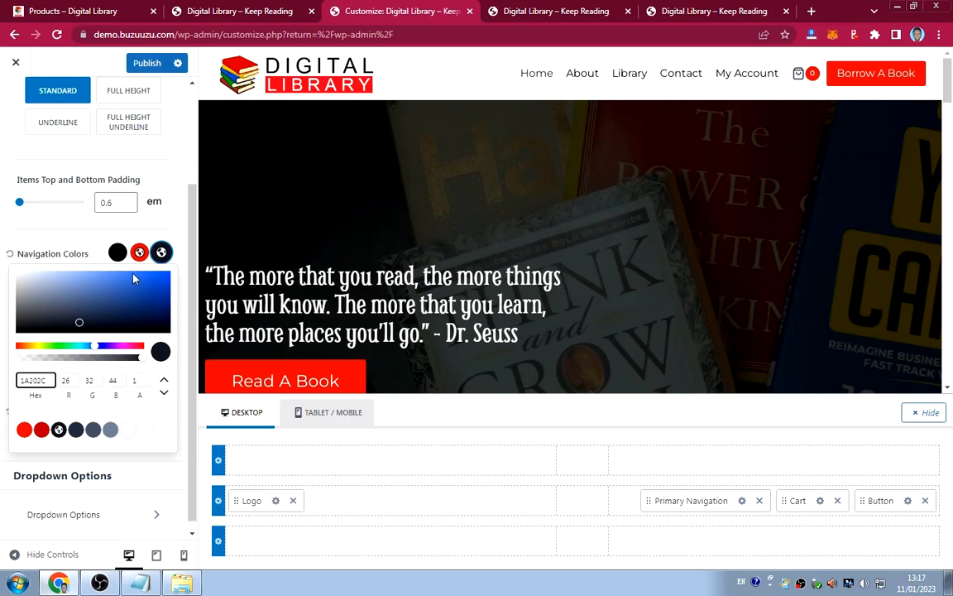
{"action": "left_click_drag", "start_coordinate": [49, 380], "coordinate": [3, 386]}
{"action": "type", "text": "E30D0D"}
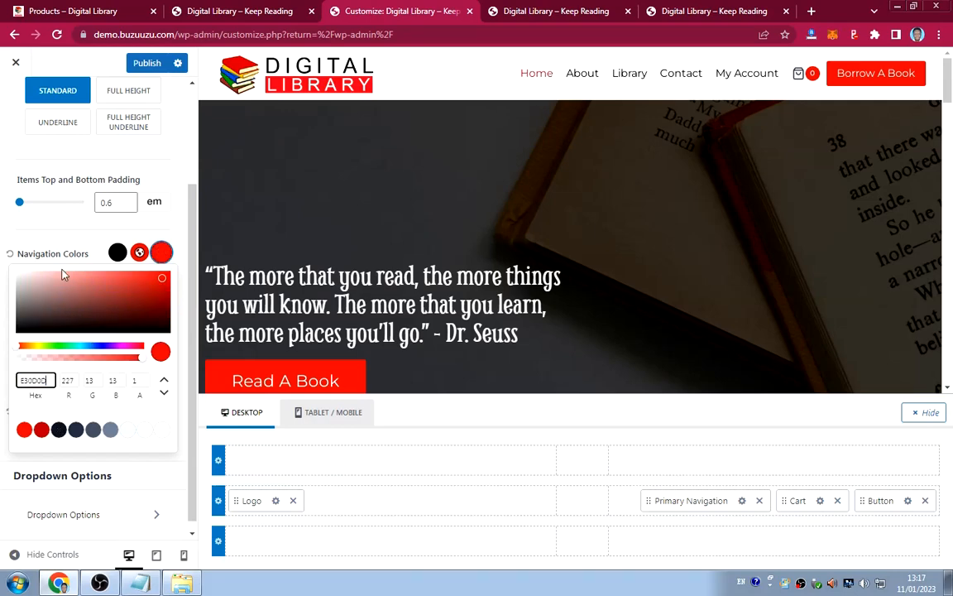
{"action": "left_click", "coordinate": [77, 246]}
{"action": "scroll", "coordinate": [91, 283], "scroll_direction": "up", "scroll_amount": 2}
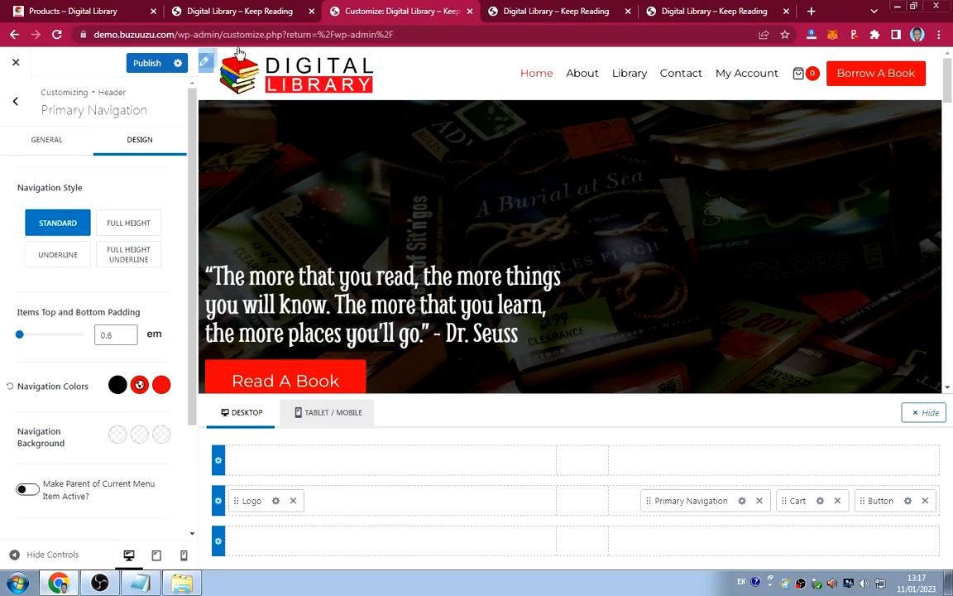
Check the reference site's menu text, set the primary navigation's font style to 500 and publish the changes.
{"action": "left_click", "coordinate": [238, 13]}
{"action": "left_click", "coordinate": [131, 12]}
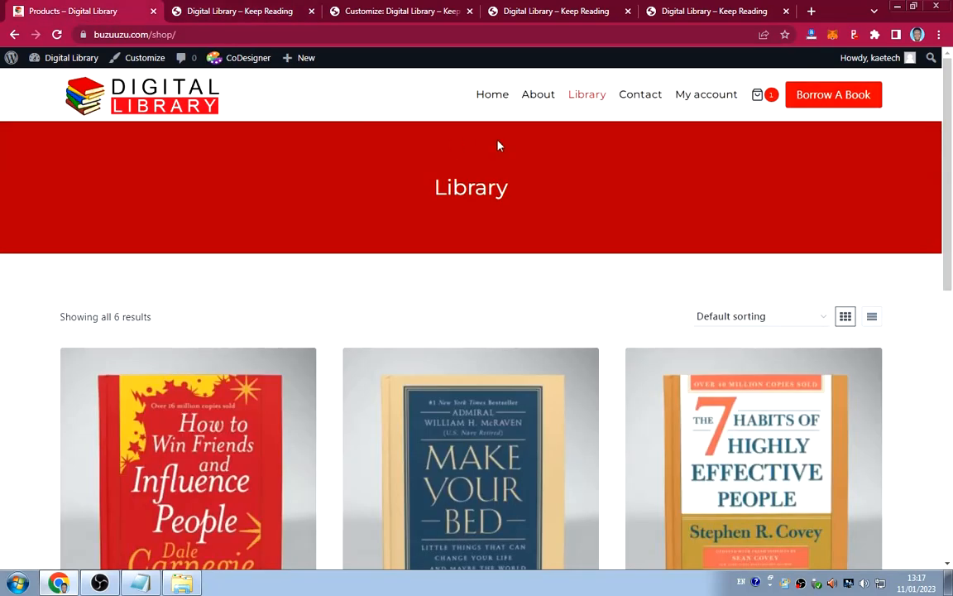
{"action": "left_click", "coordinate": [366, 13]}
{"action": "scroll", "coordinate": [63, 307], "scroll_direction": "down", "scroll_amount": 2}
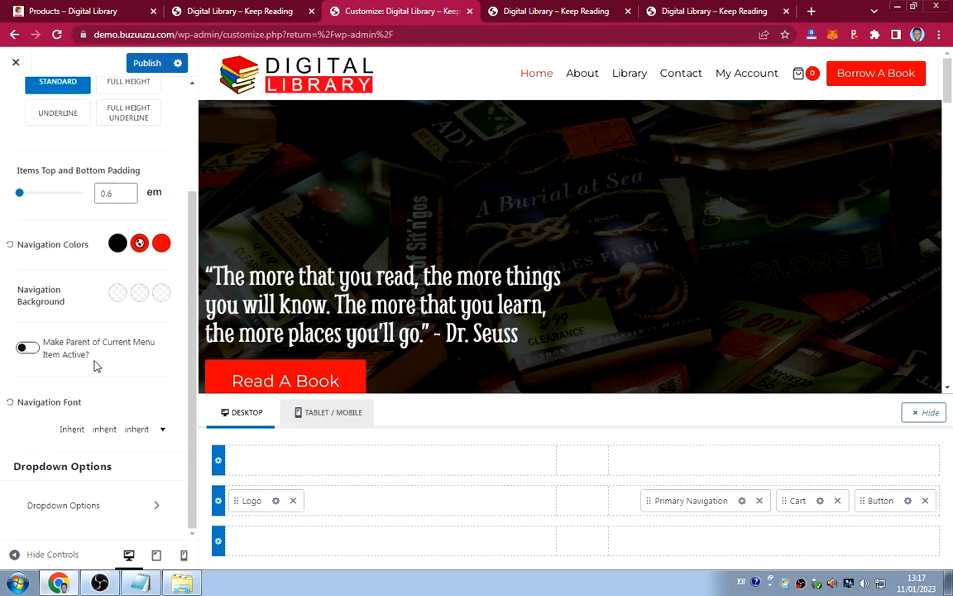
{"action": "left_click", "coordinate": [66, 431]}
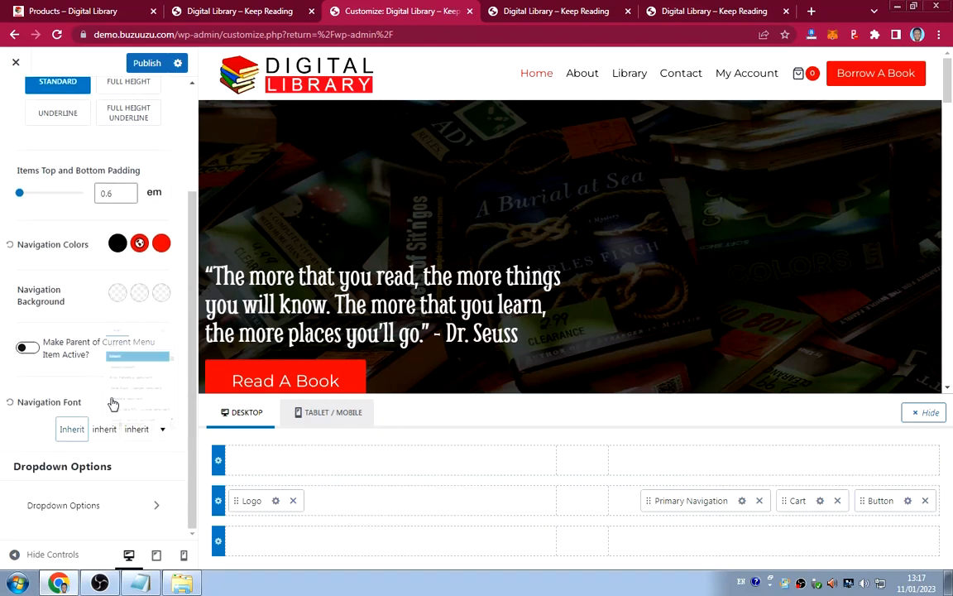
{"action": "scroll", "coordinate": [121, 385], "scroll_direction": "down", "scroll_amount": 3}
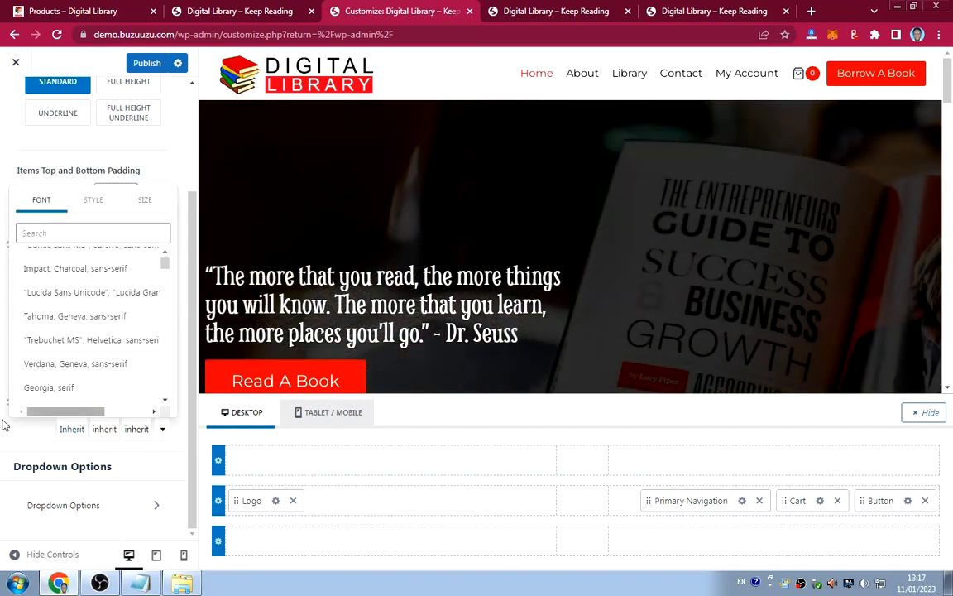
{"action": "left_click", "coordinate": [101, 207]}
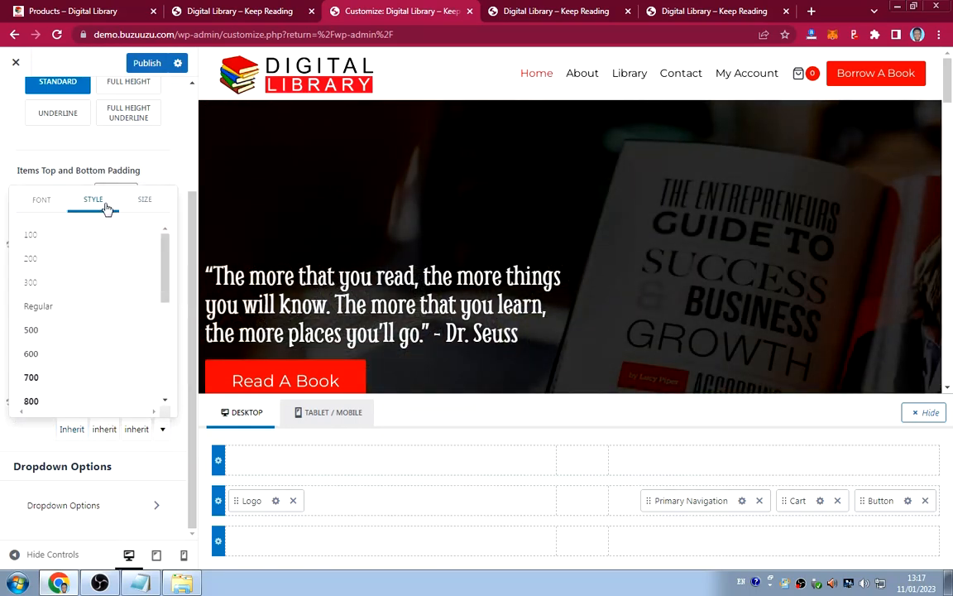
{"action": "left_click", "coordinate": [60, 337]}
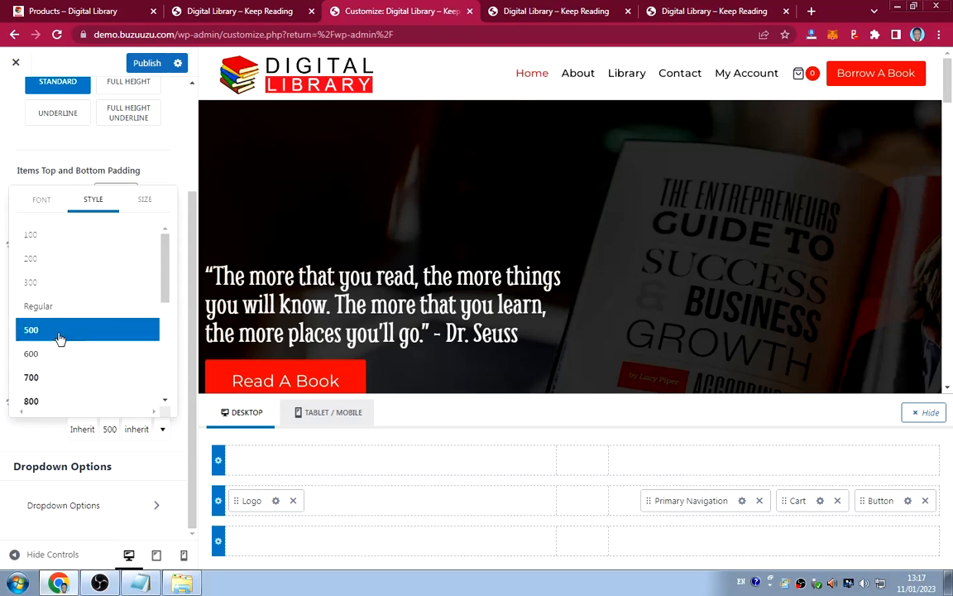
{"action": "left_click", "coordinate": [39, 434]}
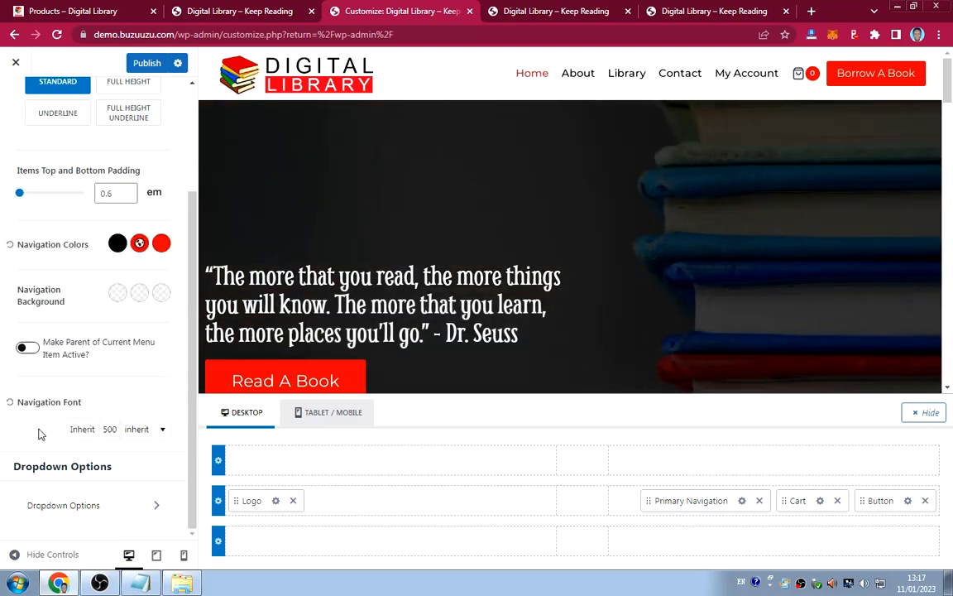
{"action": "left_click", "coordinate": [144, 65]}
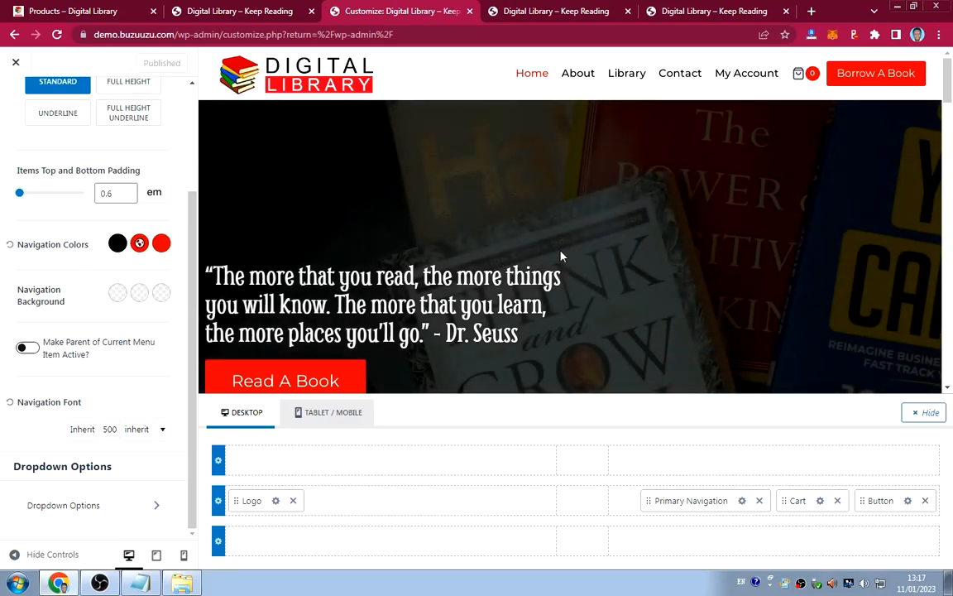
Review the previewed page down to its footer, and open the footer's Copyright item for editing.
{"action": "scroll", "coordinate": [592, 287], "scroll_direction": "down", "scroll_amount": 3}
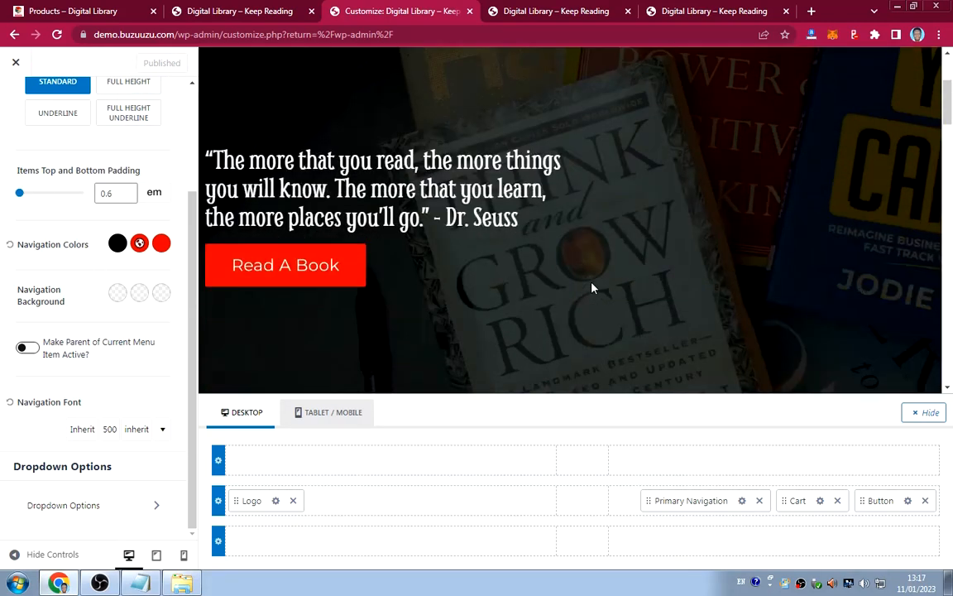
{"action": "scroll", "coordinate": [120, 167], "scroll_direction": "up", "scroll_amount": 2}
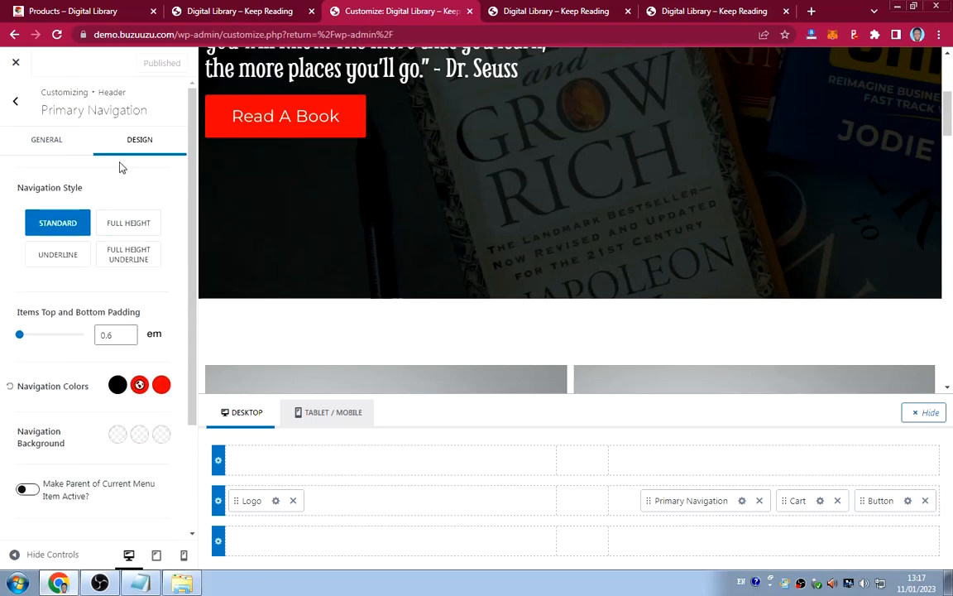
{"action": "left_click", "coordinate": [15, 100]}
{"action": "scroll", "coordinate": [554, 289], "scroll_direction": "down", "scroll_amount": 1}
{"action": "scroll", "coordinate": [551, 290], "scroll_direction": "down", "scroll_amount": 15}
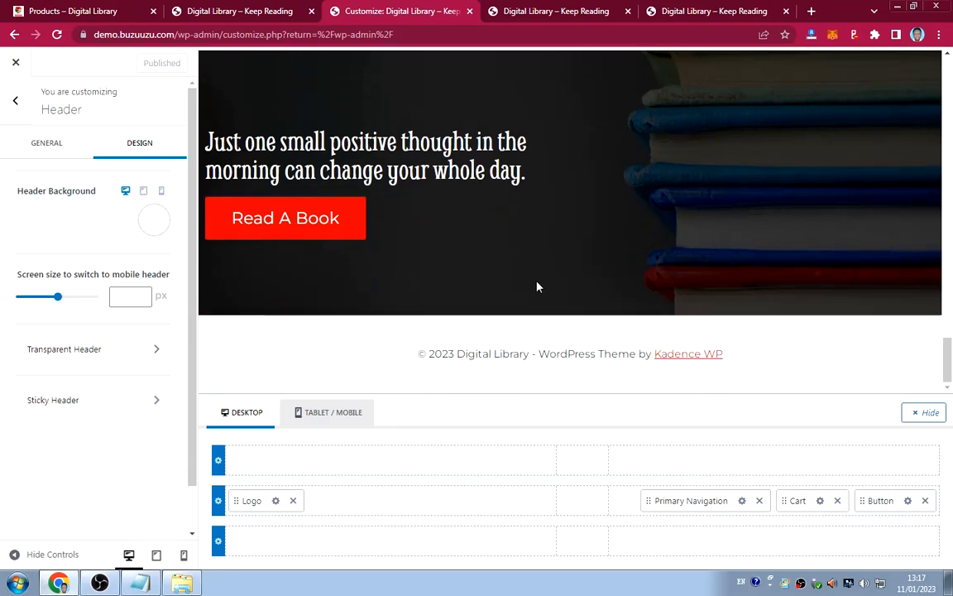
{"action": "left_click", "coordinate": [17, 104]}
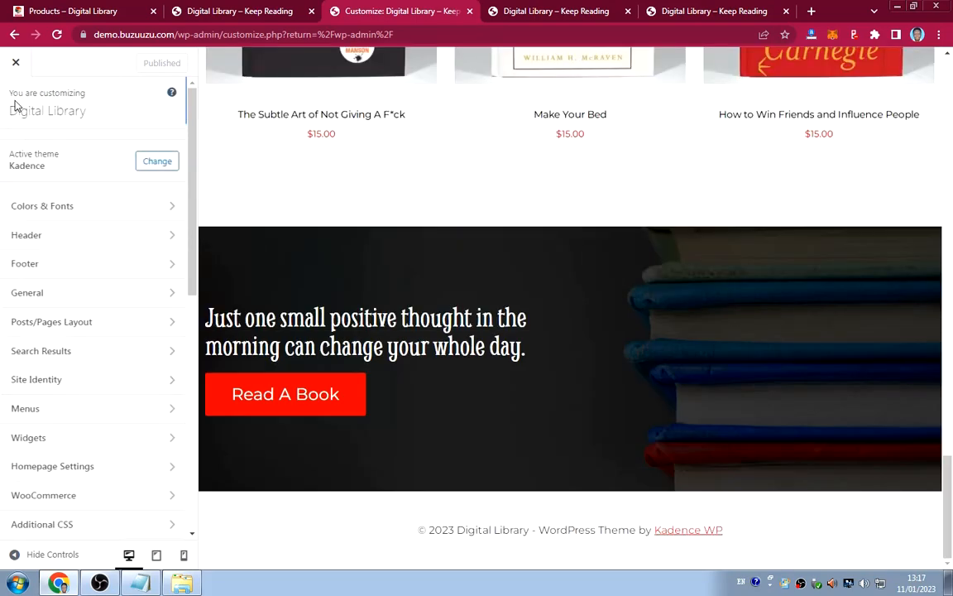
{"action": "left_click", "coordinate": [65, 265]}
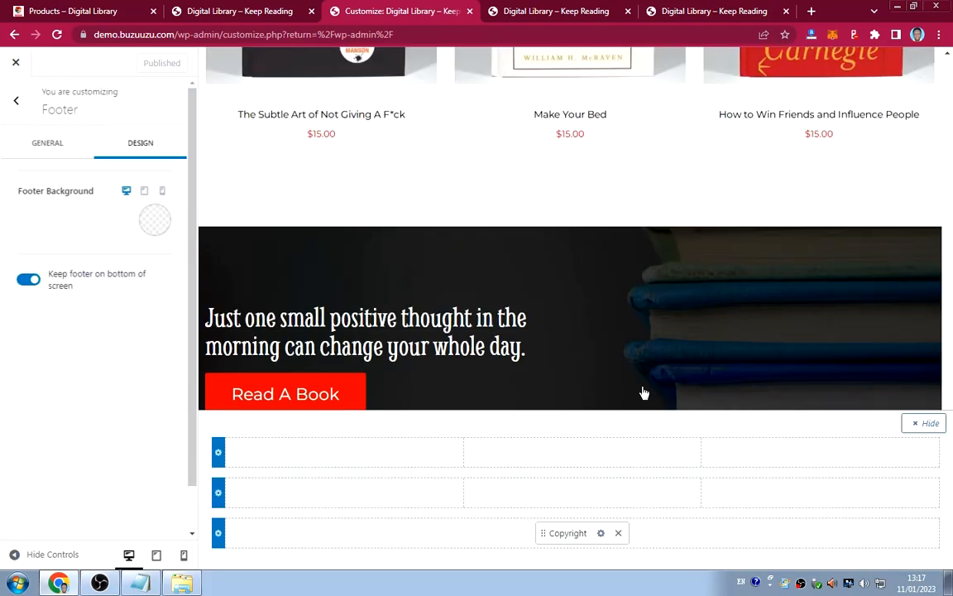
{"action": "scroll", "coordinate": [638, 398], "scroll_direction": "down", "scroll_amount": 2}
{"action": "scroll", "coordinate": [638, 398], "scroll_direction": "down", "scroll_amount": 1}
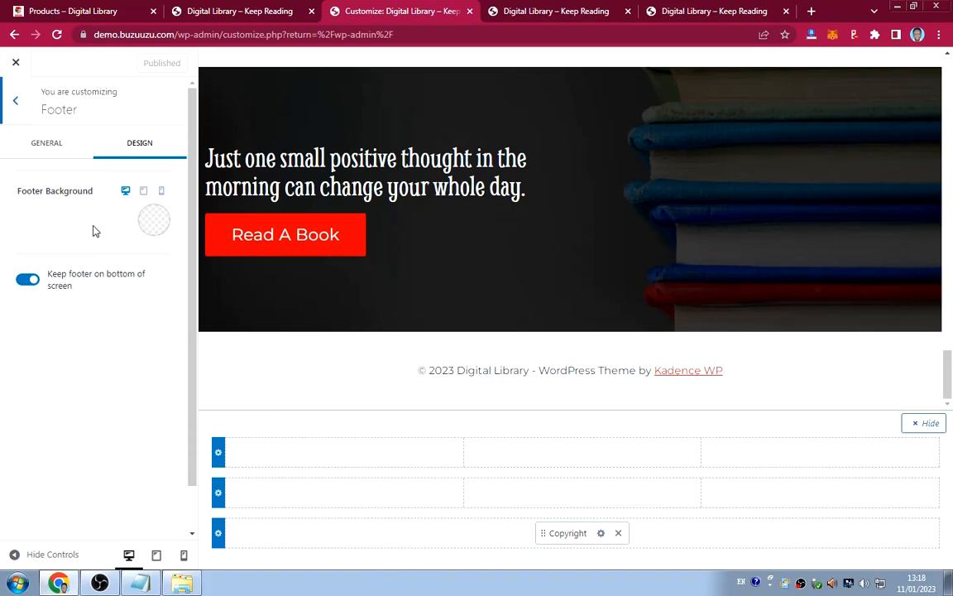
{"action": "left_click", "coordinate": [56, 149]}
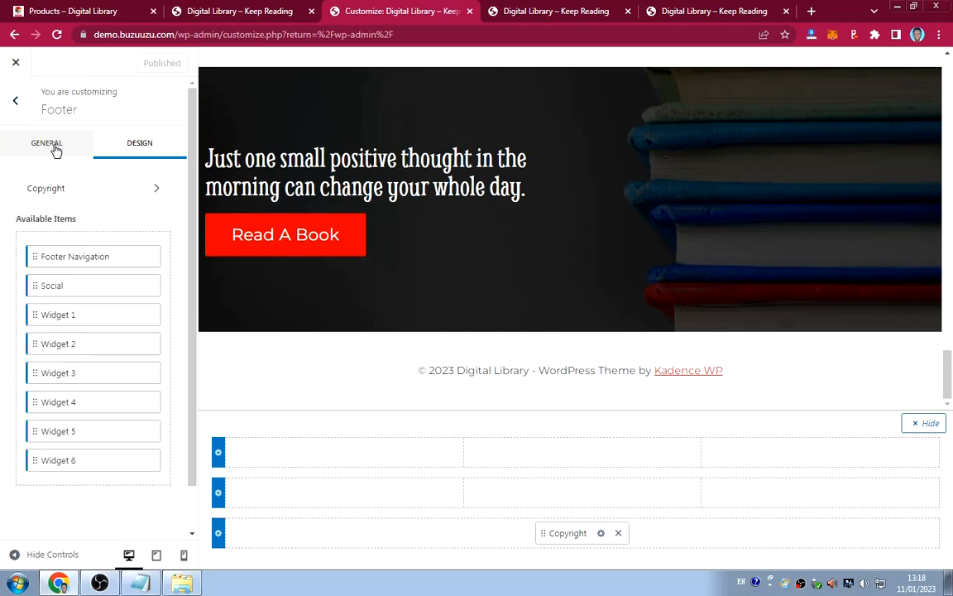
{"action": "left_click", "coordinate": [115, 191]}
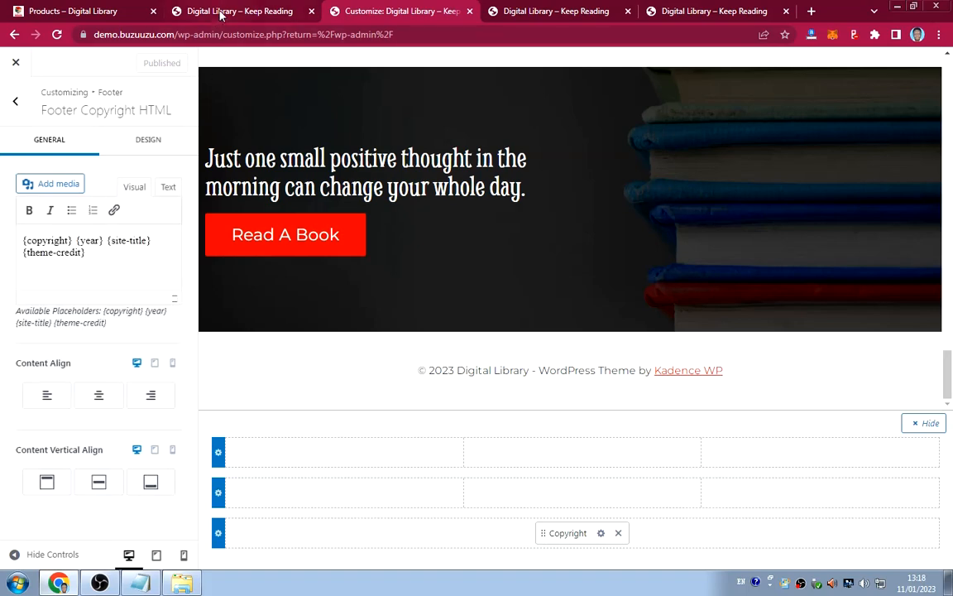
Copy the "Designed By Kaetech Digital" credit from the reference site's footer.
{"action": "left_click", "coordinate": [125, 12]}
{"action": "scroll", "coordinate": [422, 316], "scroll_direction": "down", "scroll_amount": 7}
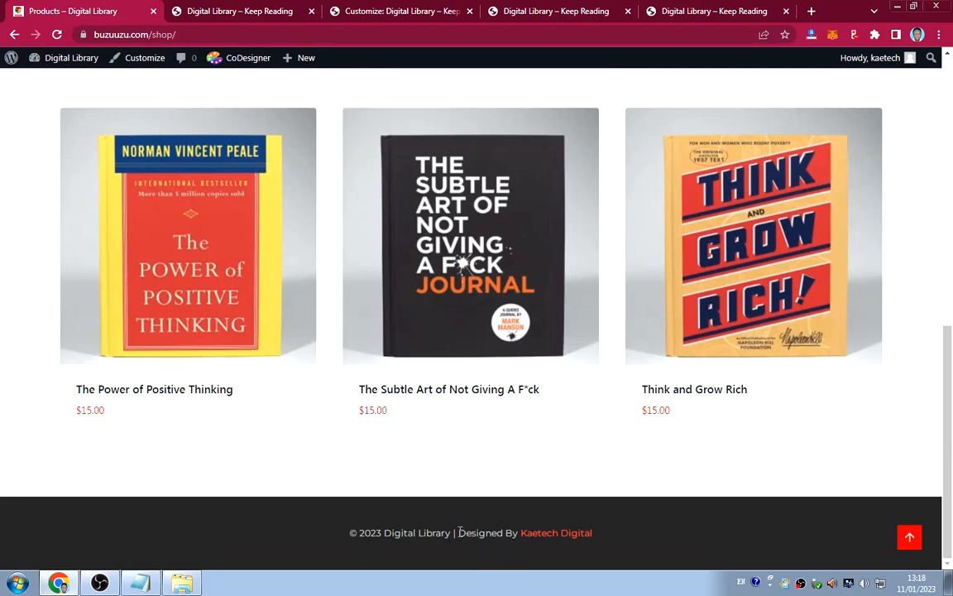
{"action": "left_click_drag", "start_coordinate": [459, 530], "coordinate": [619, 536]}
{"action": "key", "text": "ctrl+c"}
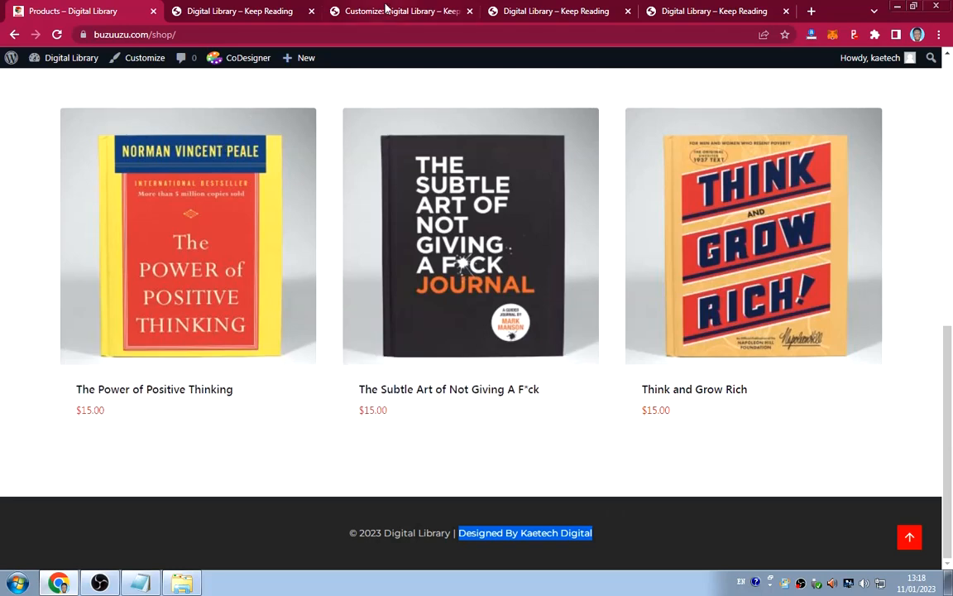
Back in the customizer, enlarge the footer copyright text area and delete the {theme-credit} placeholder.
{"action": "left_click", "coordinate": [361, 12]}
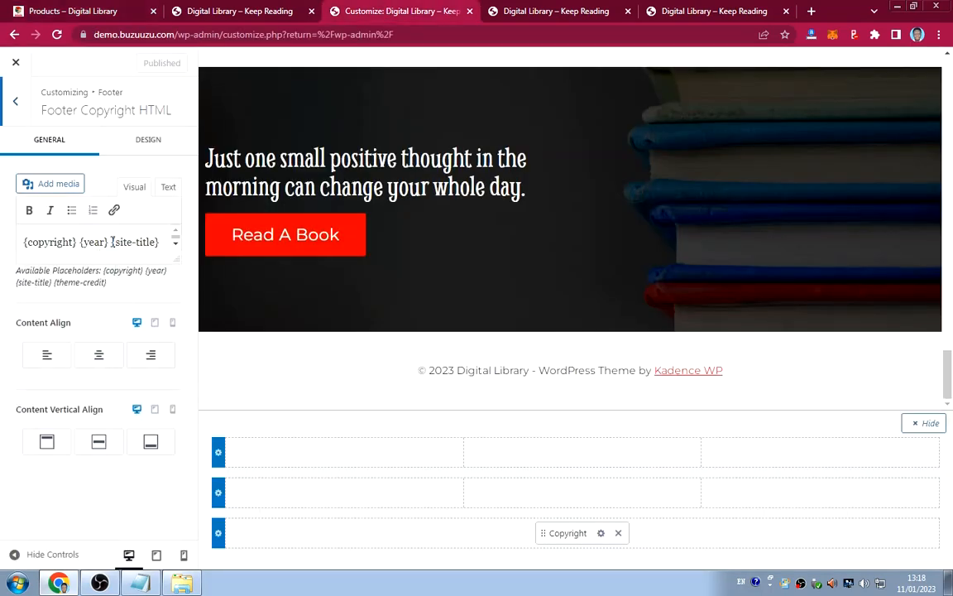
{"action": "scroll", "coordinate": [113, 242], "scroll_direction": "down", "scroll_amount": 1}
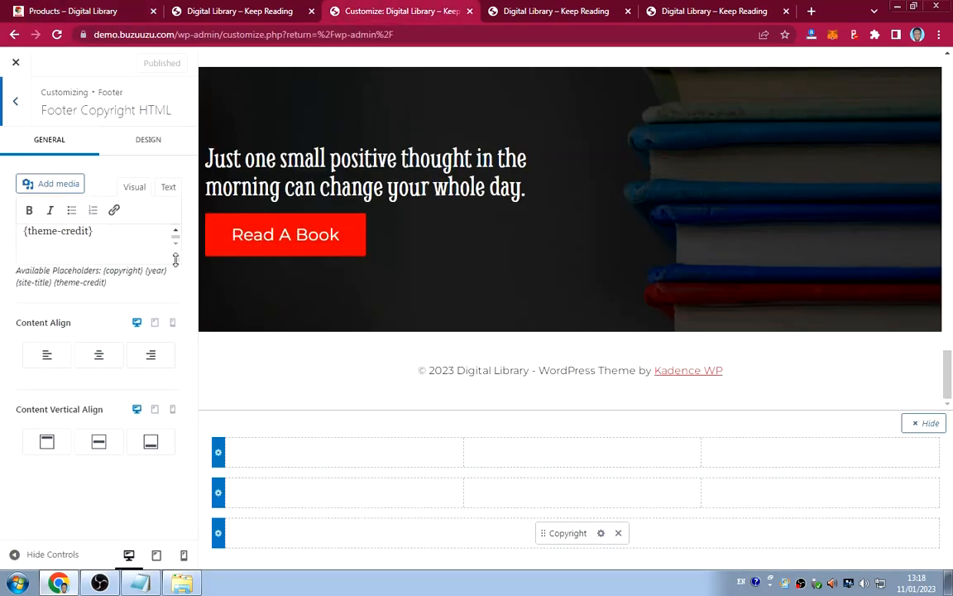
{"action": "left_click_drag", "start_coordinate": [176, 257], "coordinate": [172, 305]}
{"action": "left_click_drag", "start_coordinate": [145, 257], "coordinate": [23, 259]}
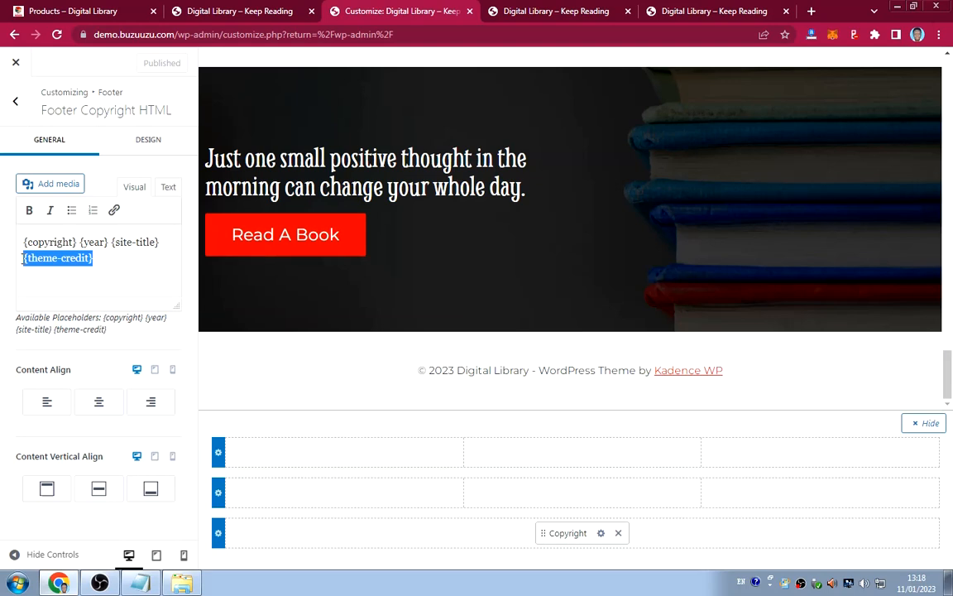
{"action": "key", "text": "BackSpace"}
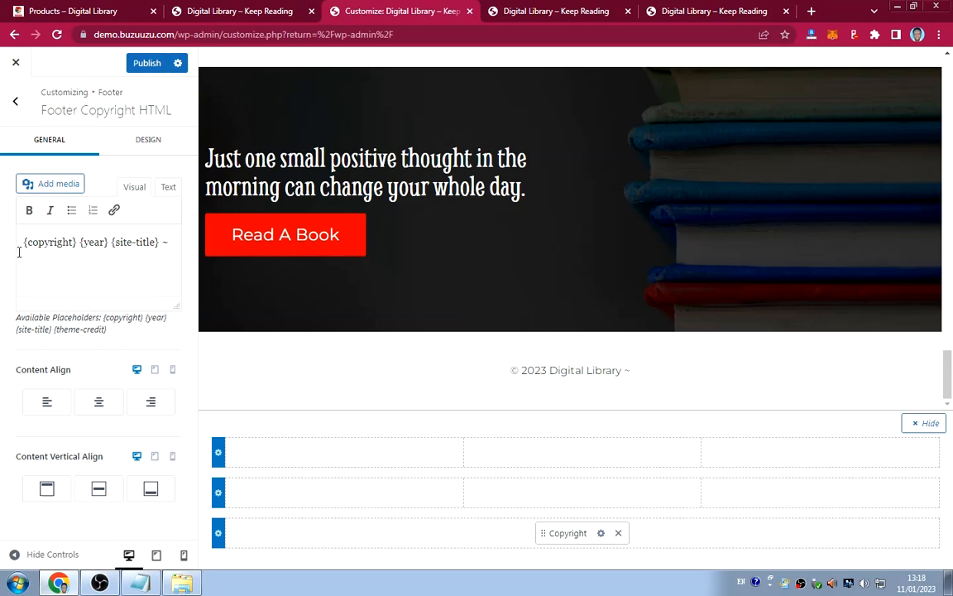
Try other separator characters after {site-title}, settle on a hyphen, and paste the copied "Designed By Kaetech Digital" credit.
{"action": "left_click", "coordinate": [168, 257]}
{"action": "key", "text": "BackSpace"}
{"action": "type", "text": "#"}
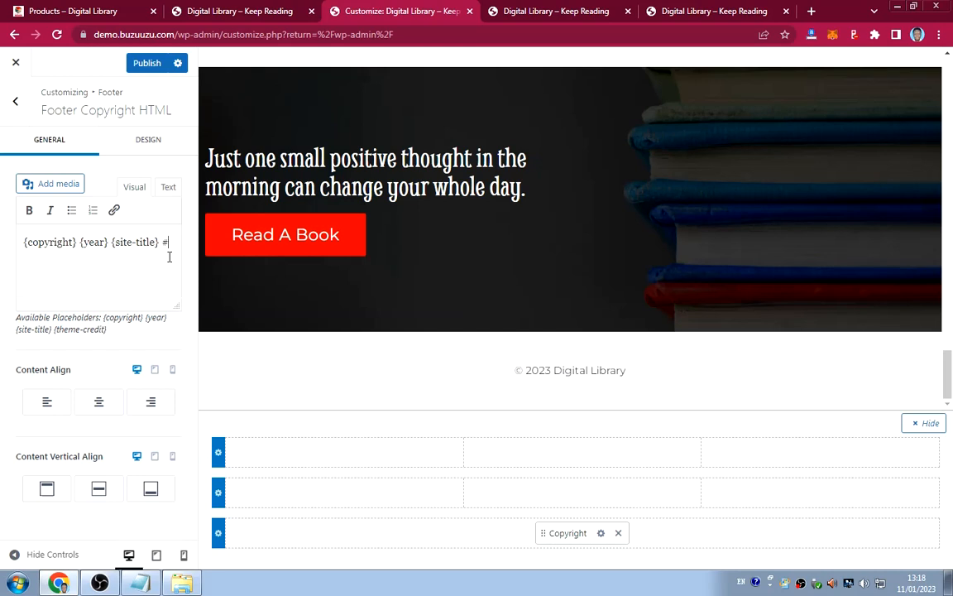
{"action": "key", "text": "BackSpace"}
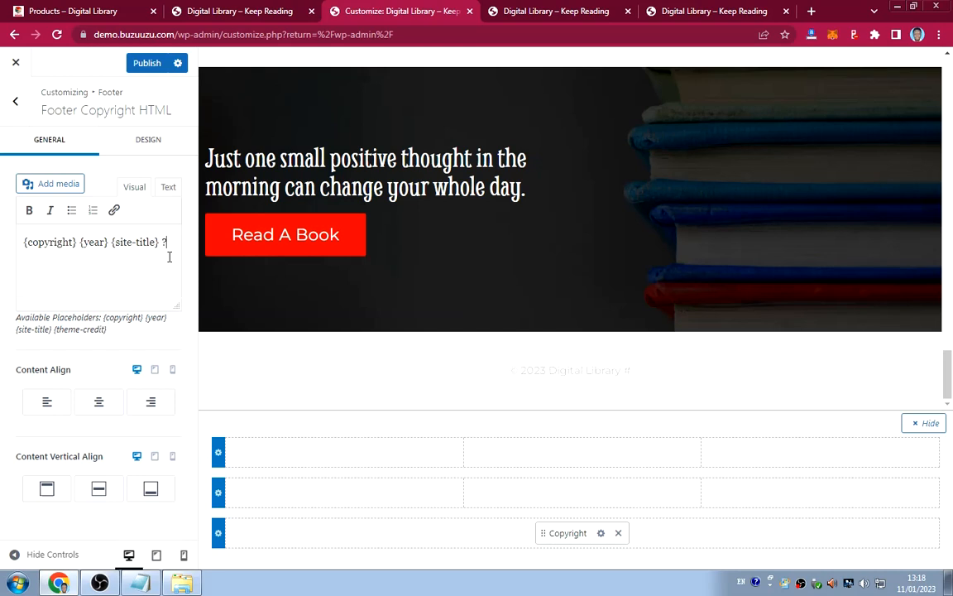
{"action": "type", "text": "/"}
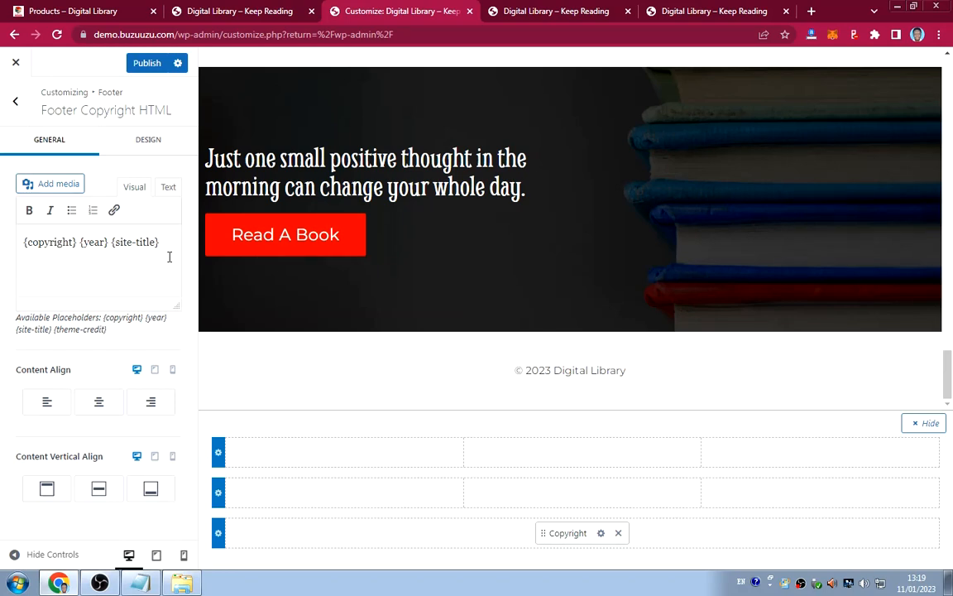
{"action": "type", "text": "-"}
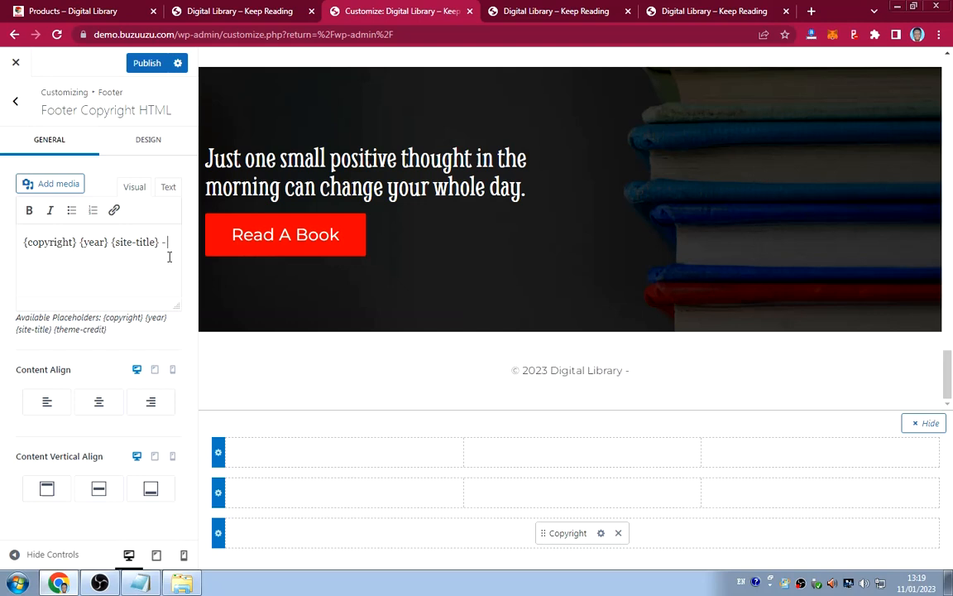
{"action": "key", "text": "ctrl+v"}
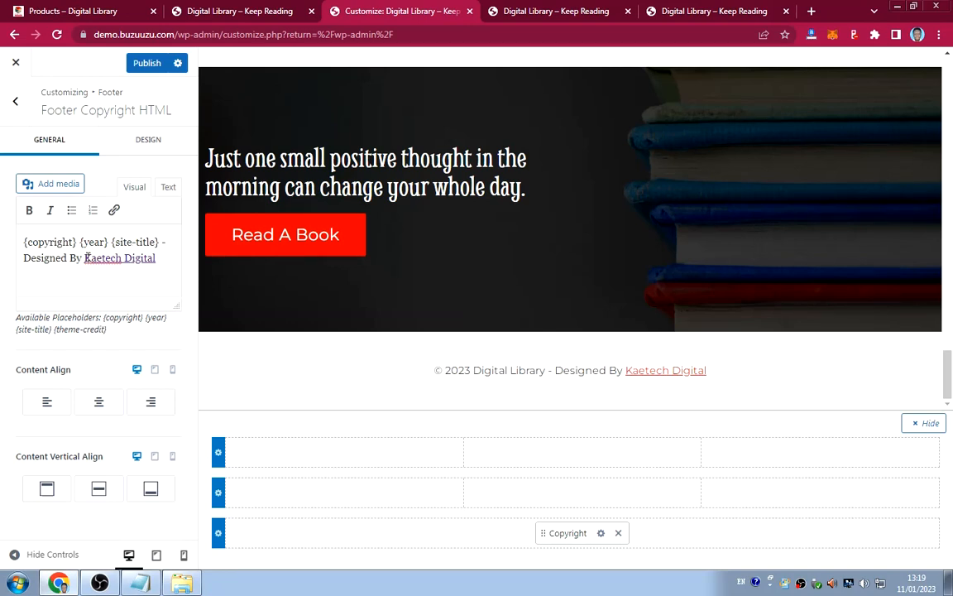
{"action": "left_click_drag", "start_coordinate": [84, 257], "coordinate": [159, 260]}
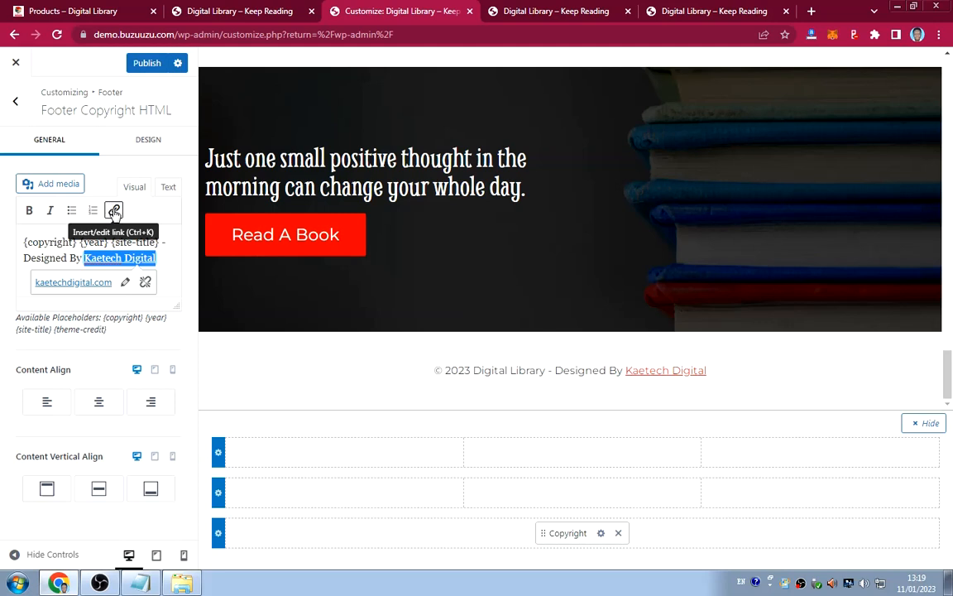
{"action": "left_click", "coordinate": [114, 211]}
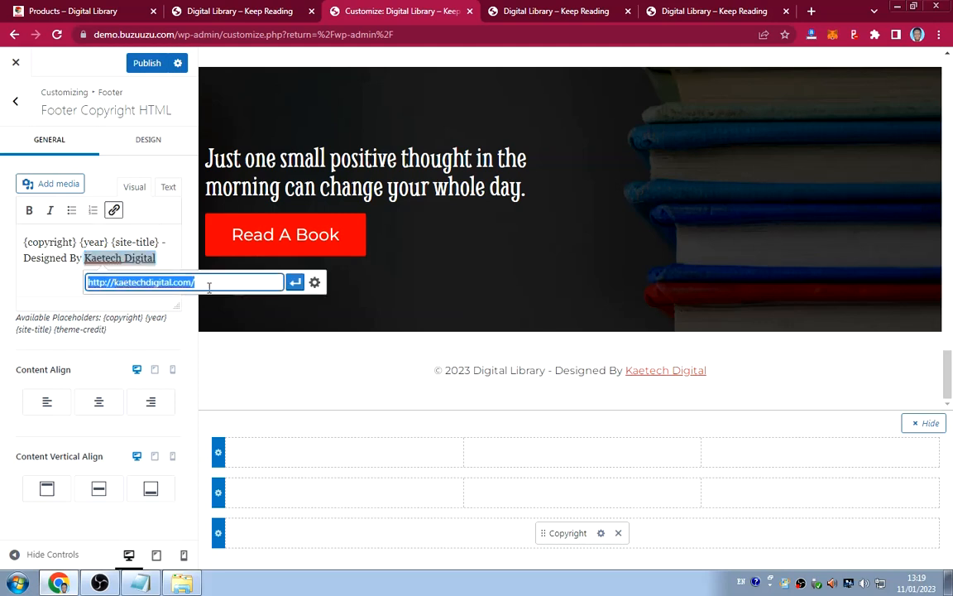
{"action": "left_click", "coordinate": [295, 282]}
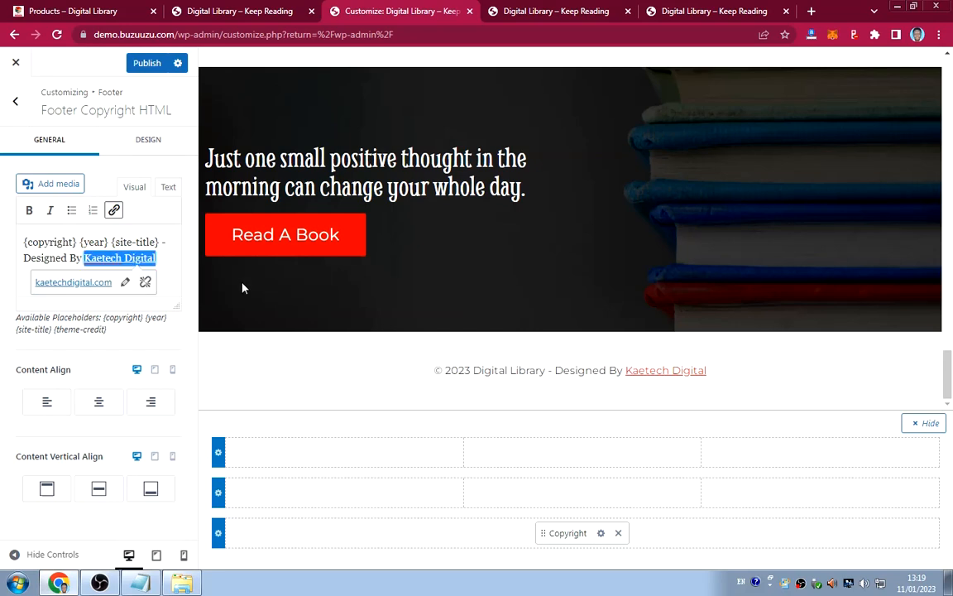
{"action": "left_click", "coordinate": [69, 258]}
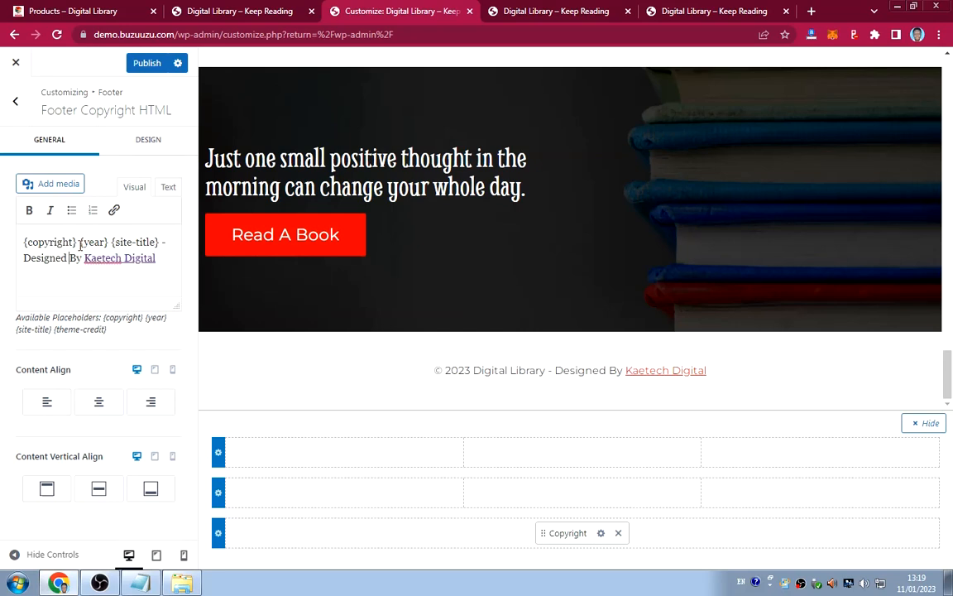
{"action": "left_click", "coordinate": [147, 65]}
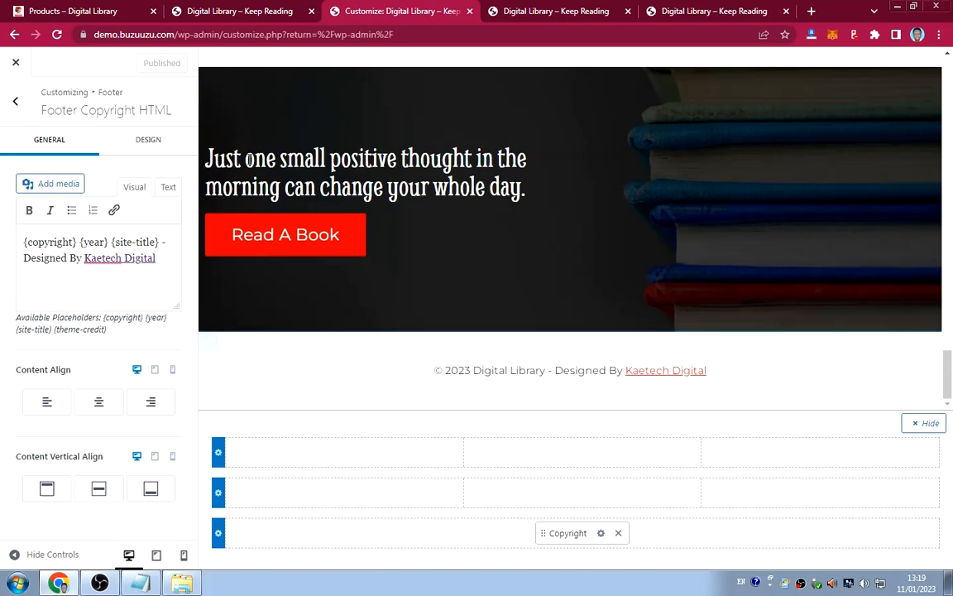
Check how the footer background, copyright text and link are styled on the reference site's shop page.
{"action": "left_click", "coordinate": [99, 10]}
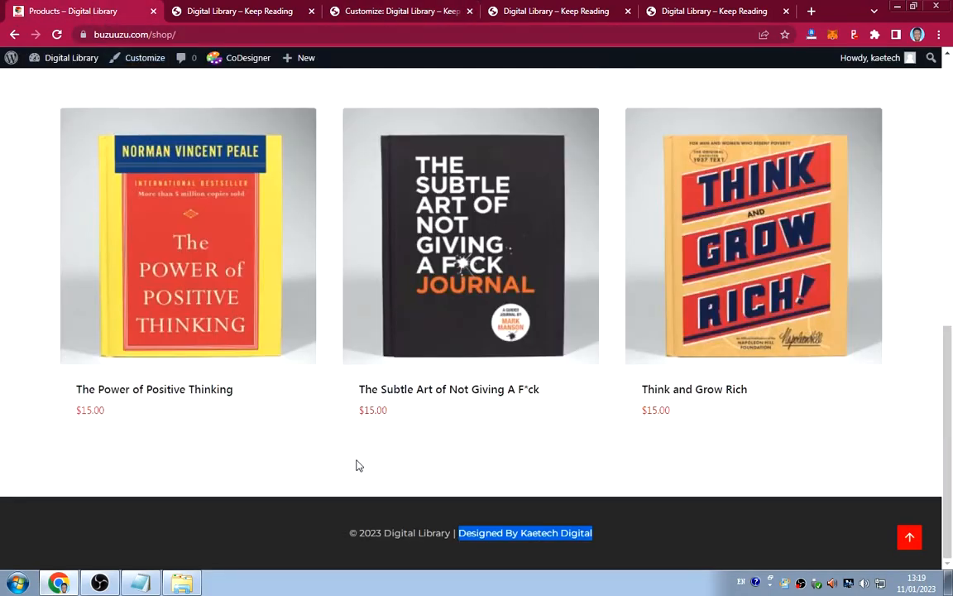
{"action": "left_click", "coordinate": [280, 513]}
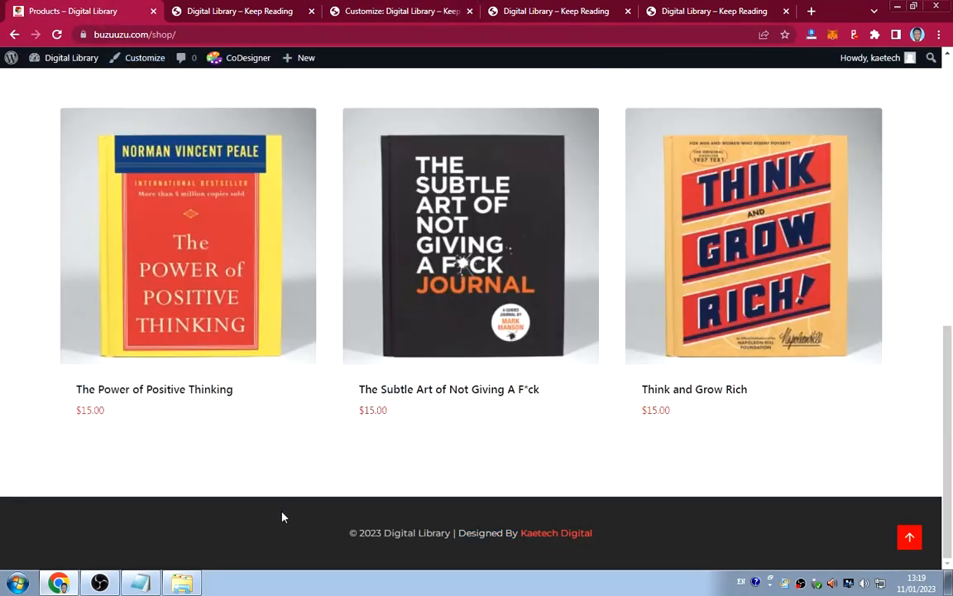
{"action": "left_click", "coordinate": [380, 8]}
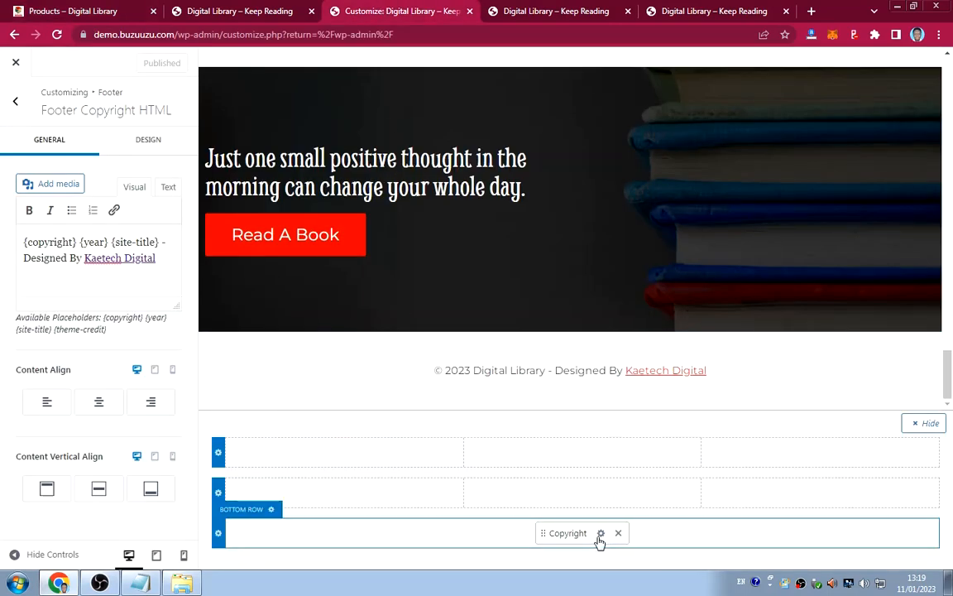
Set the link style of the footer copyright to No Underline in its design settings.
{"action": "left_click", "coordinate": [158, 142]}
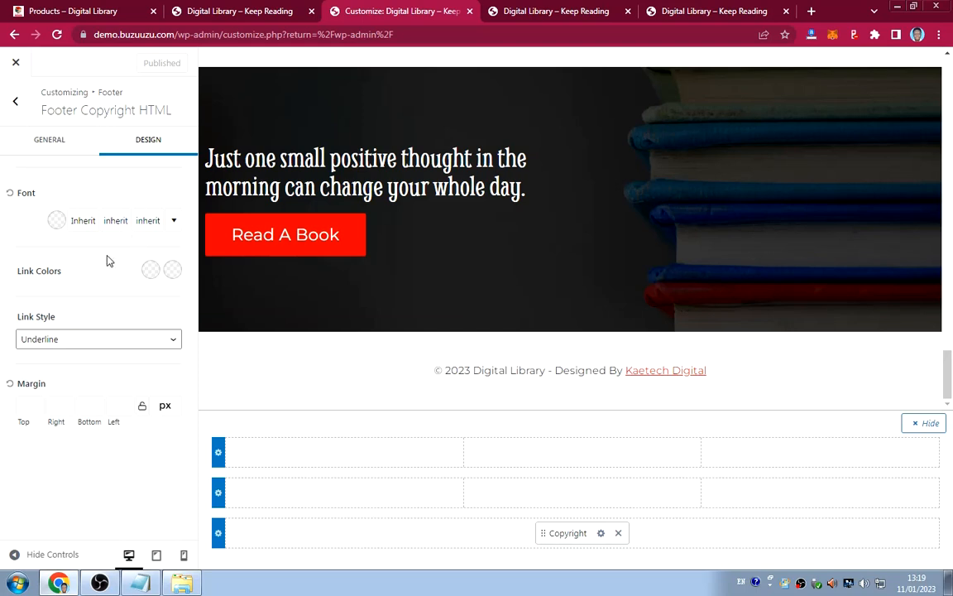
{"action": "left_click", "coordinate": [52, 136]}
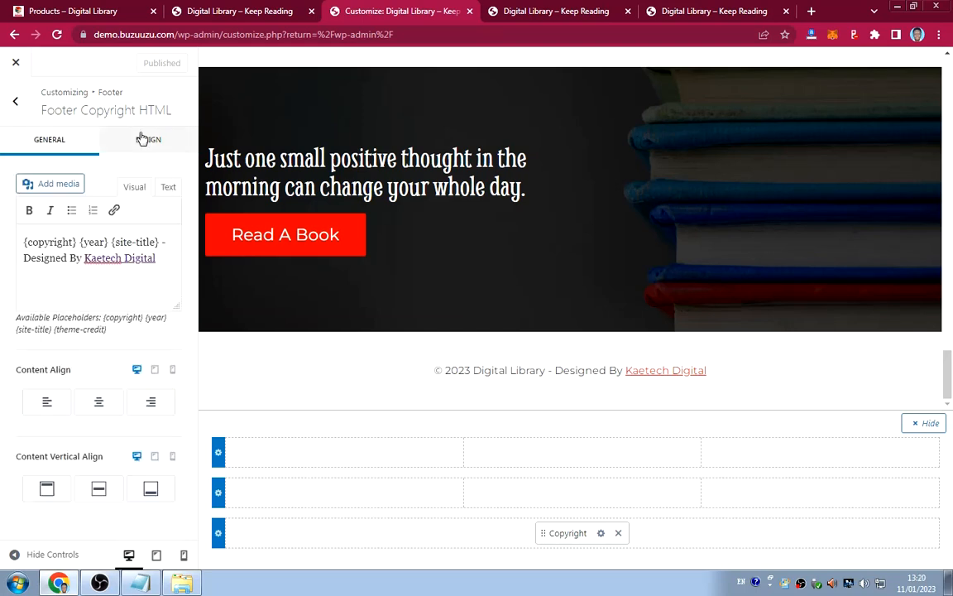
{"action": "left_click", "coordinate": [143, 139]}
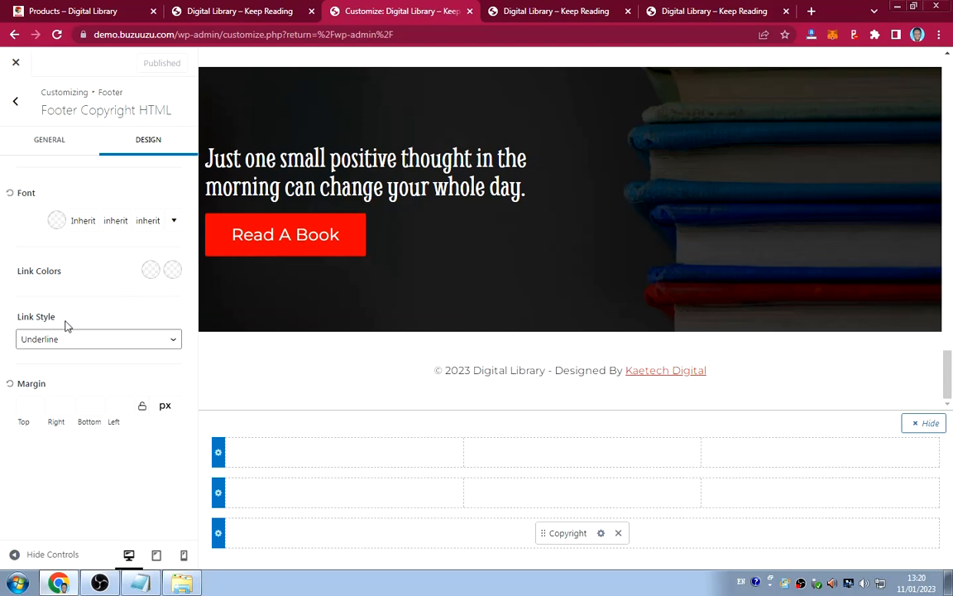
{"action": "left_click", "coordinate": [96, 340]}
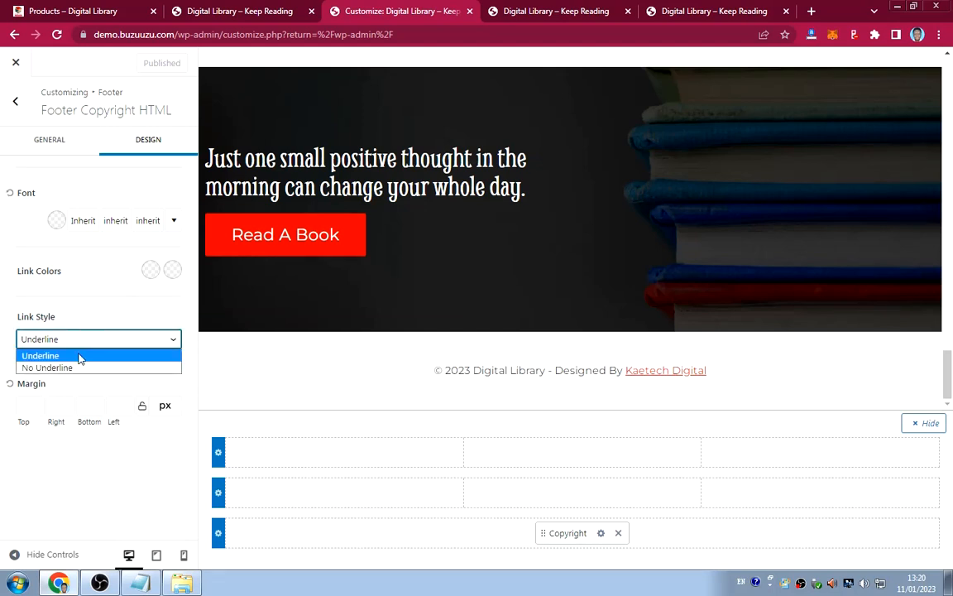
{"action": "left_click", "coordinate": [75, 366]}
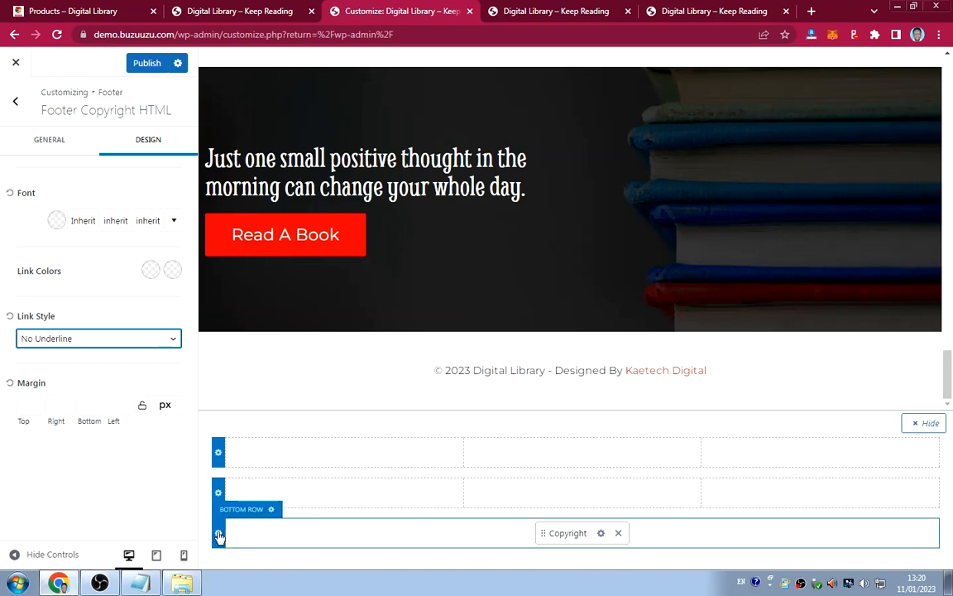
Set the footer background to a dark, near-black colour matching the reference site's footer.
{"action": "left_click", "coordinate": [16, 101]}
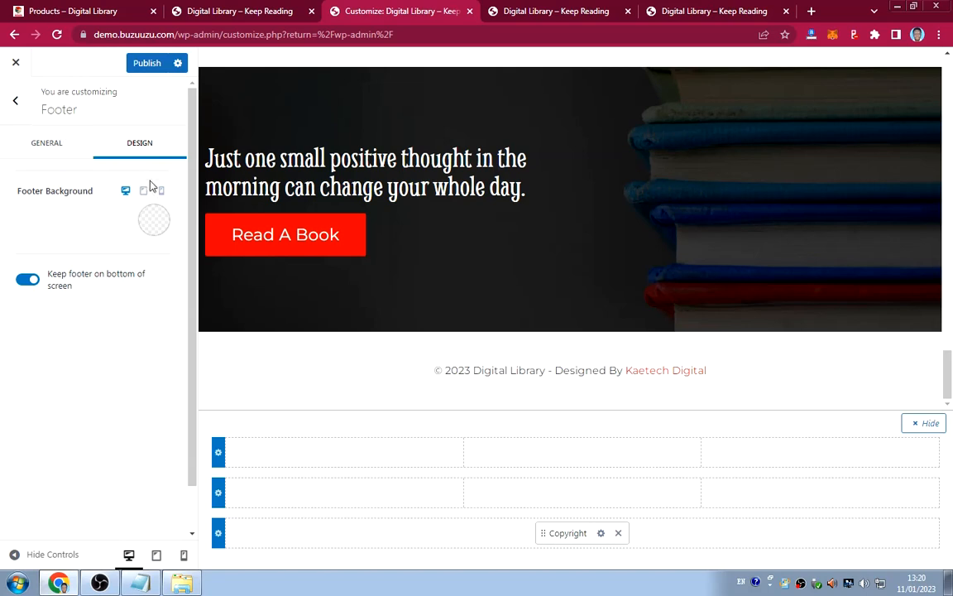
{"action": "left_click", "coordinate": [151, 226]}
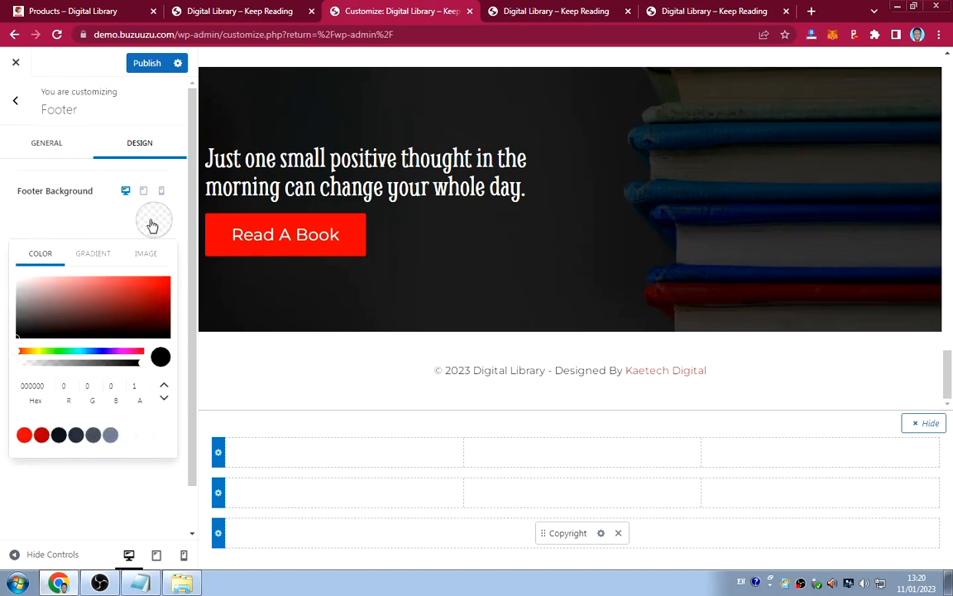
{"action": "left_click", "coordinate": [51, 216]}
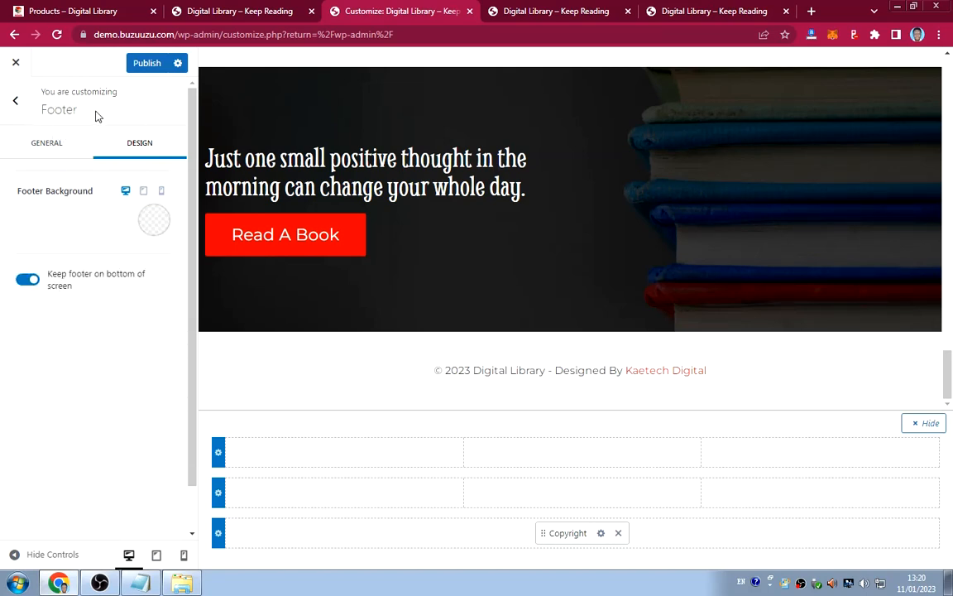
{"action": "left_click", "coordinate": [155, 228]}
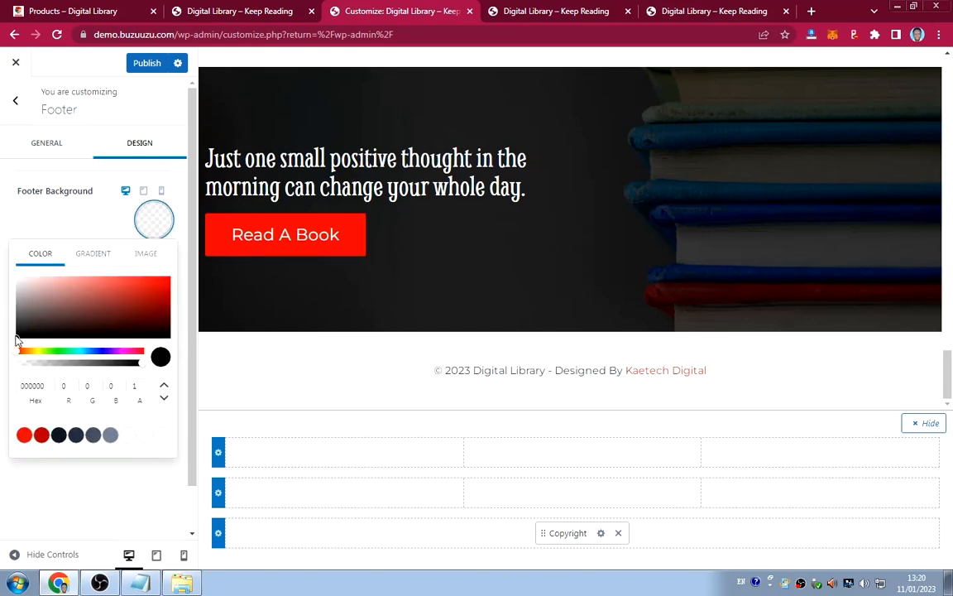
{"action": "left_click", "coordinate": [15, 336]}
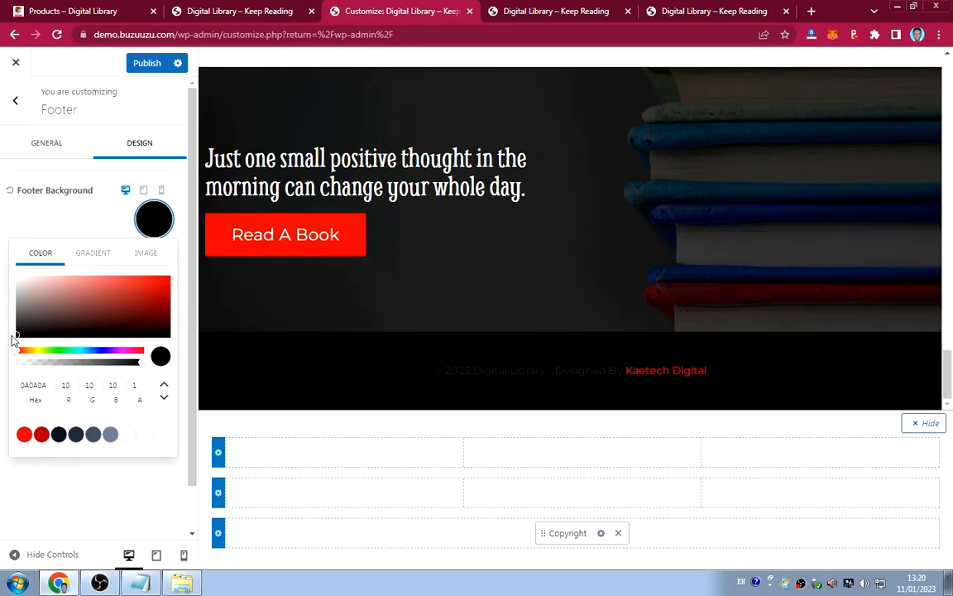
{"action": "left_click", "coordinate": [20, 331]}
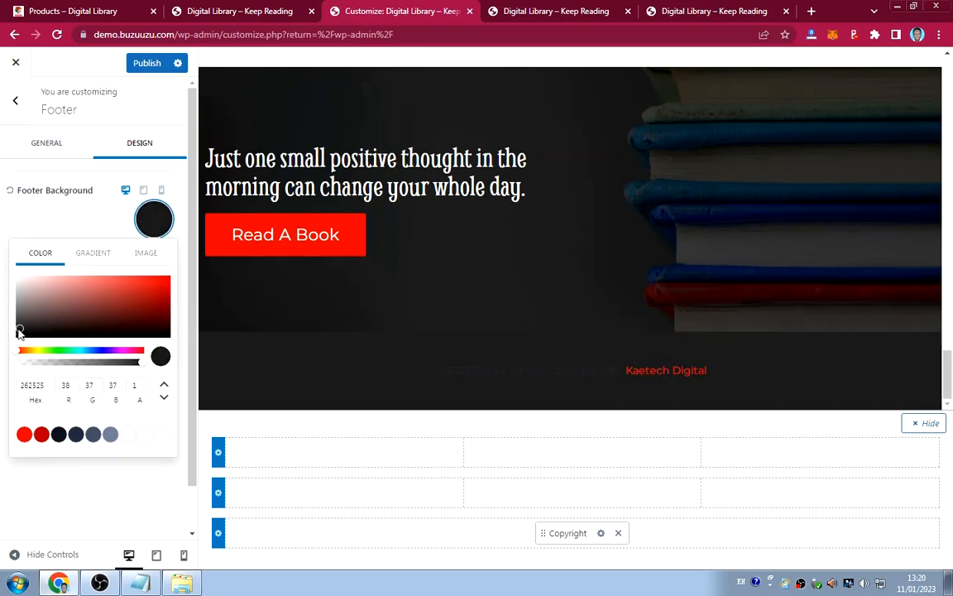
{"action": "left_click", "coordinate": [17, 330]}
{"action": "left_click", "coordinate": [21, 330]}
{"action": "left_click", "coordinate": [28, 330]}
{"action": "left_click", "coordinate": [69, 222]}
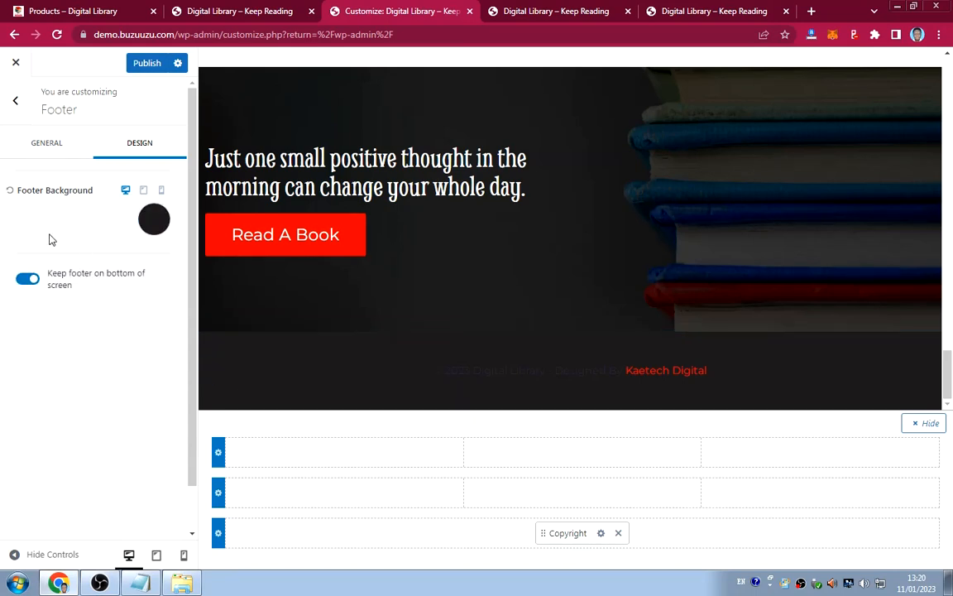
Change the footer copyright's font colour to a very light grey that reads clearly on the dark background.
{"action": "left_click", "coordinate": [51, 150]}
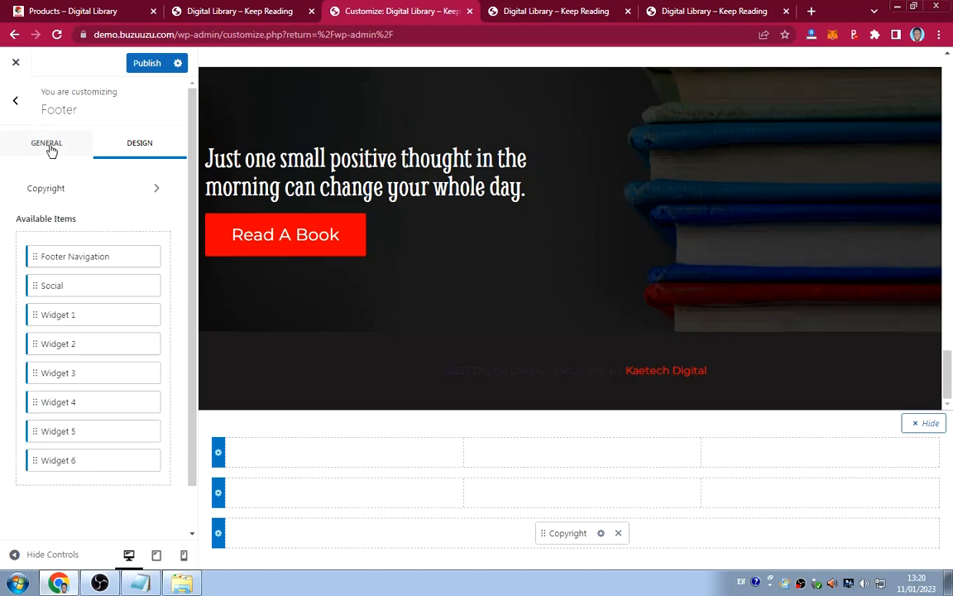
{"action": "left_click", "coordinate": [106, 187]}
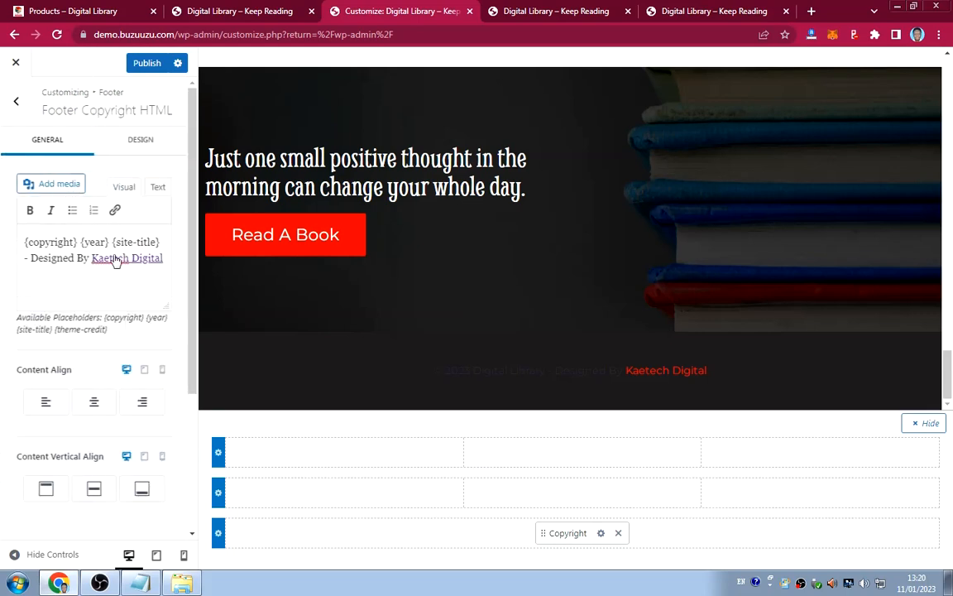
{"action": "left_click", "coordinate": [149, 142]}
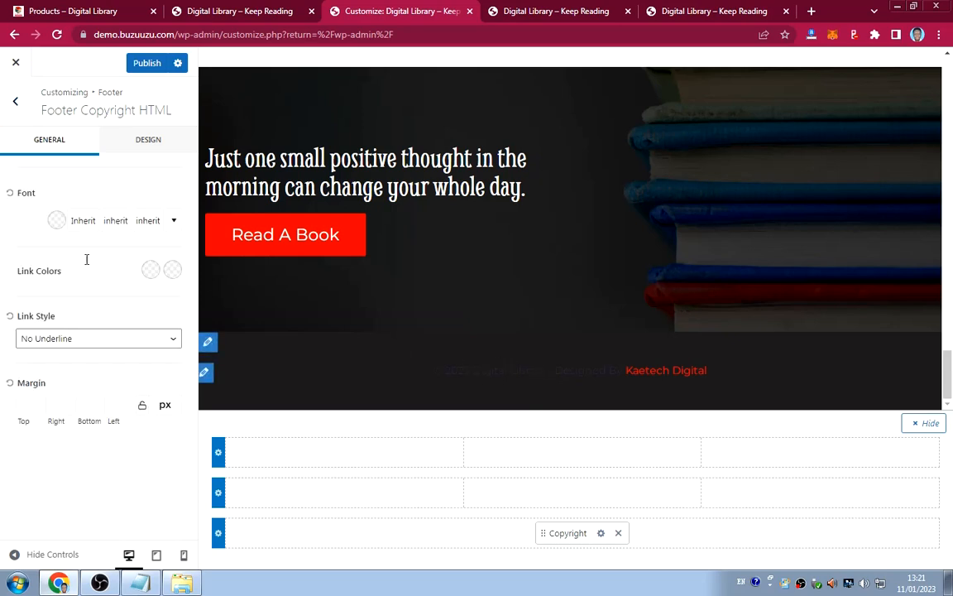
{"action": "left_click", "coordinate": [57, 221]}
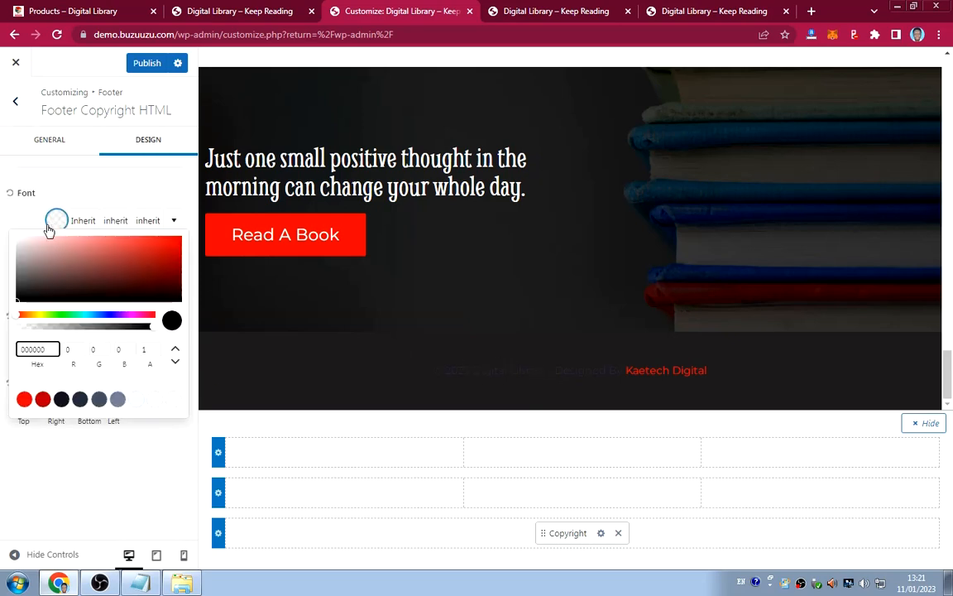
{"action": "left_click", "coordinate": [18, 252]}
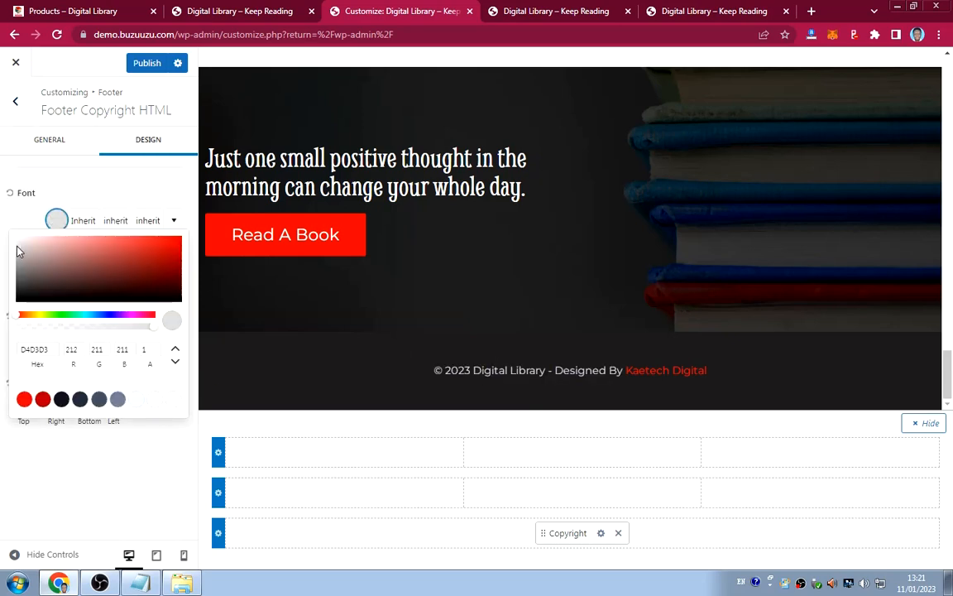
{"action": "left_click_drag", "start_coordinate": [19, 251], "coordinate": [17, 248]}
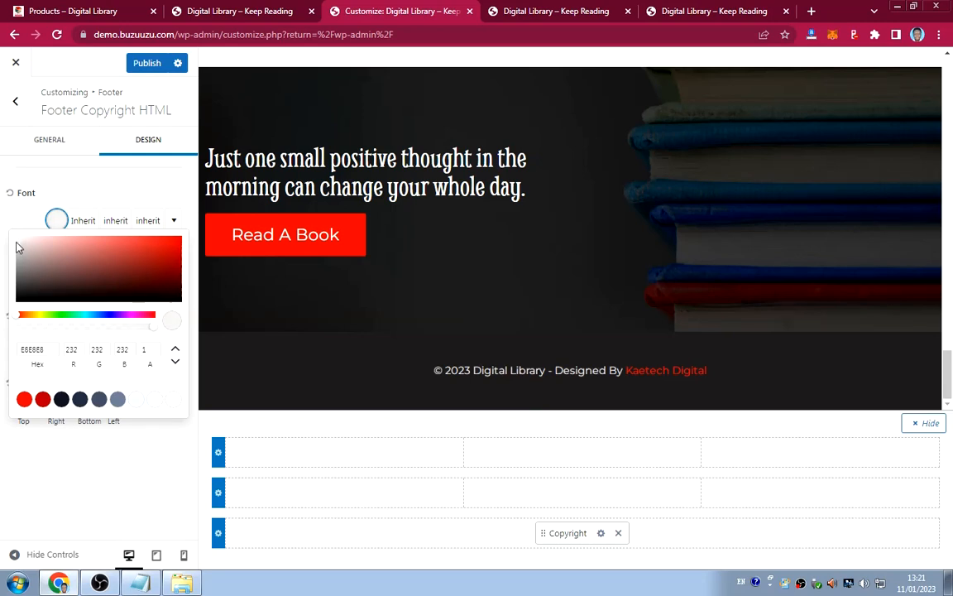
{"action": "left_click", "coordinate": [19, 200]}
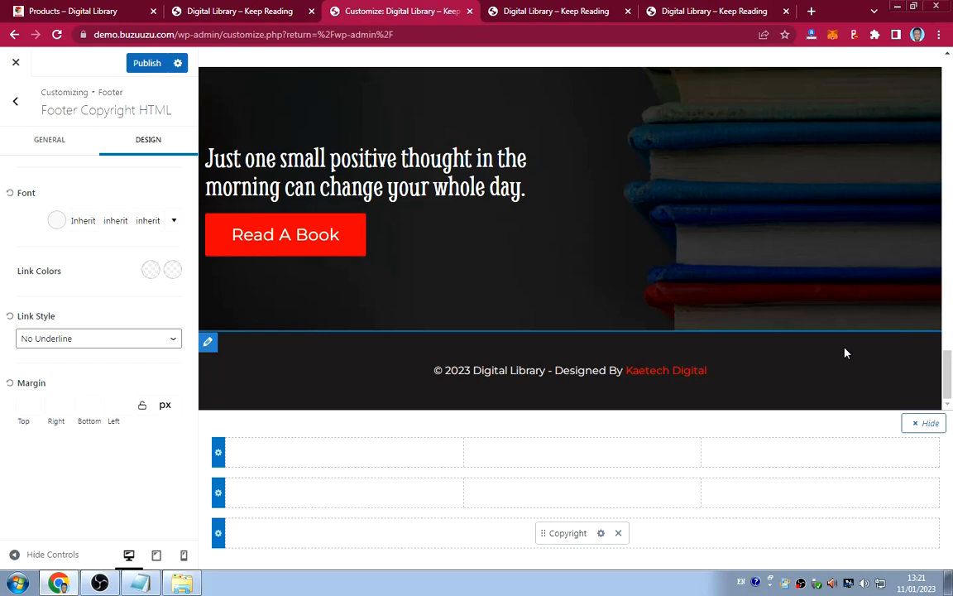
Reduce the footer copyright's font size to 14 px, keeping the inherited font family and style.
{"action": "left_click", "coordinate": [83, 222]}
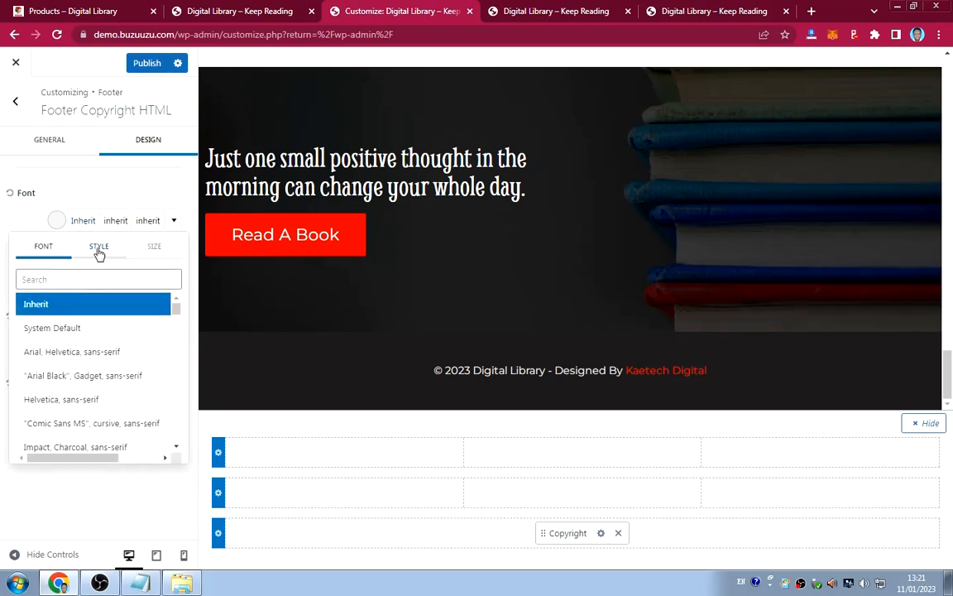
{"action": "left_click", "coordinate": [99, 248]}
{"action": "left_click", "coordinate": [151, 247]}
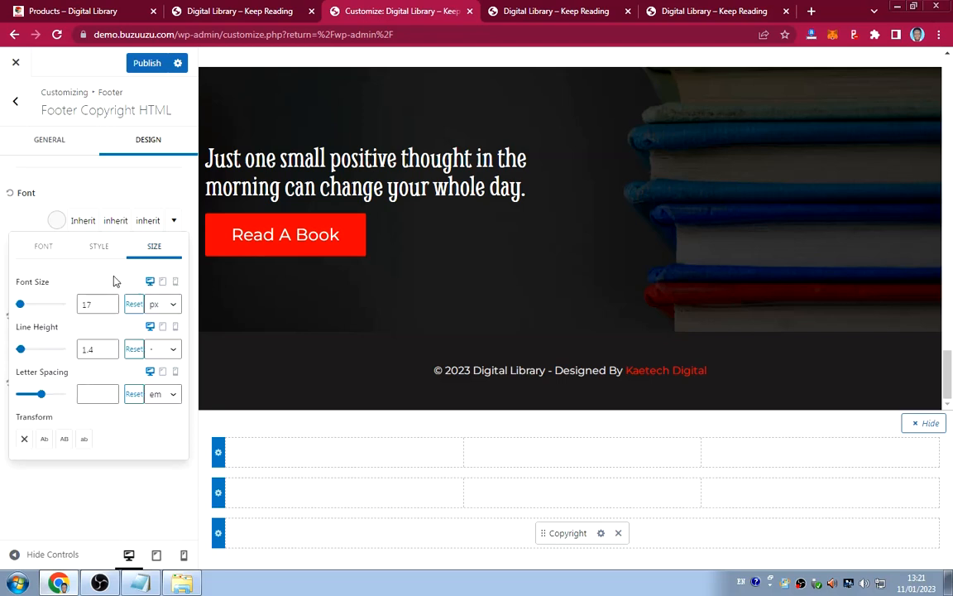
{"action": "left_click", "coordinate": [108, 308]}
{"action": "left_click", "coordinate": [108, 307]}
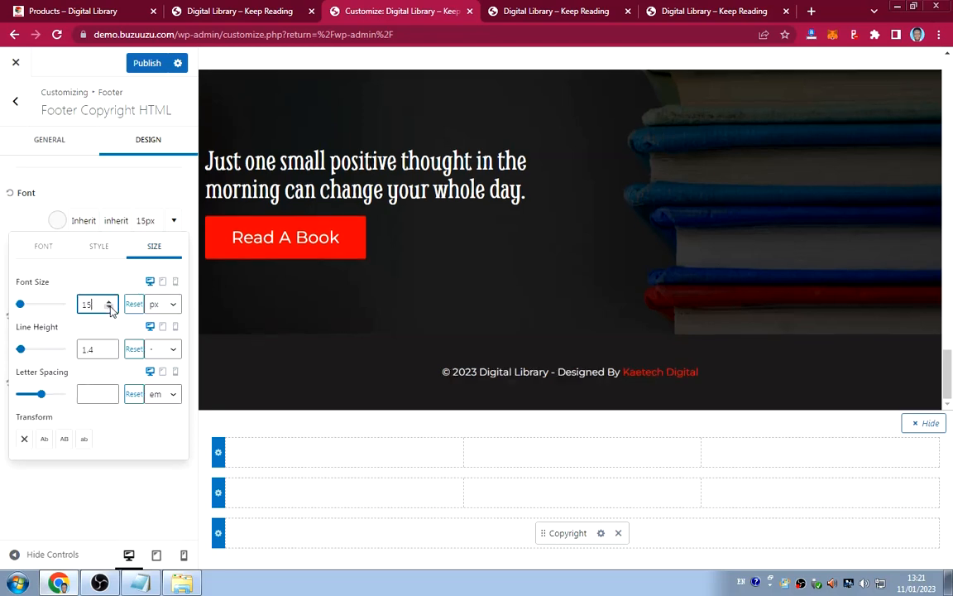
{"action": "left_click", "coordinate": [108, 307]}
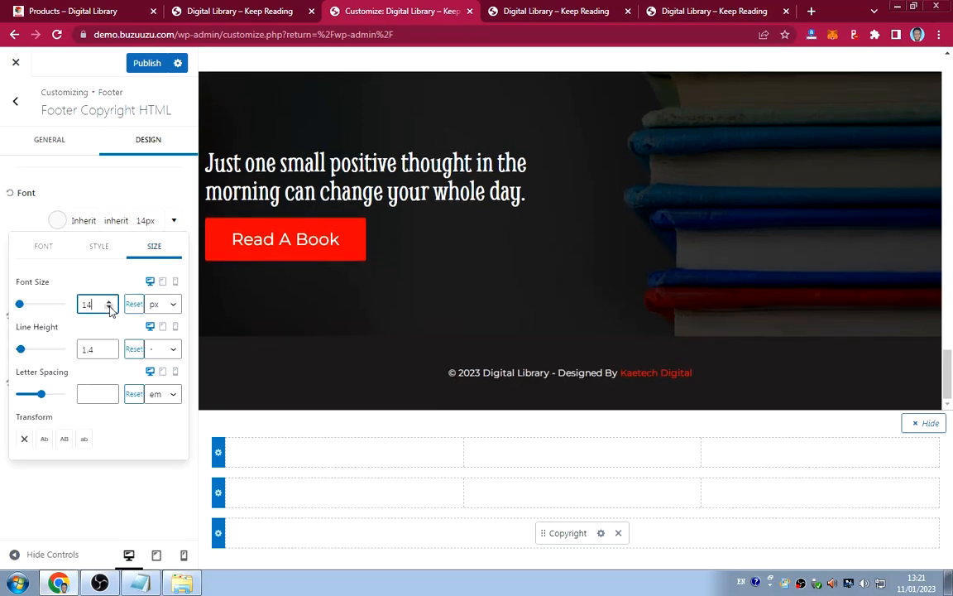
{"action": "left_click", "coordinate": [81, 182]}
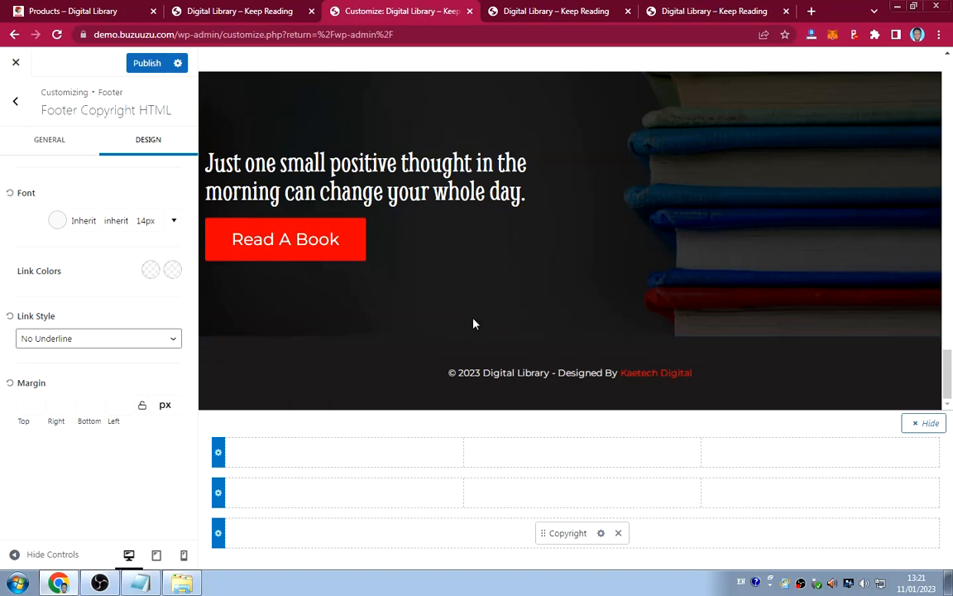
Publish the footer styling changes and look over the homepage preview from the footer up to the header.
{"action": "scroll", "coordinate": [701, 274], "scroll_direction": "up", "scroll_amount": 5}
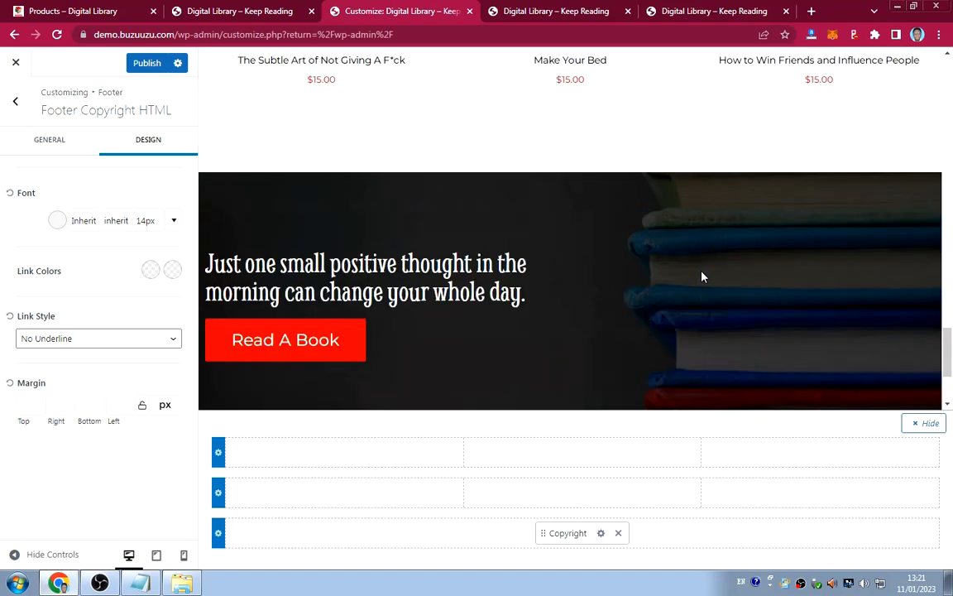
{"action": "scroll", "coordinate": [702, 284], "scroll_direction": "down", "scroll_amount": 5}
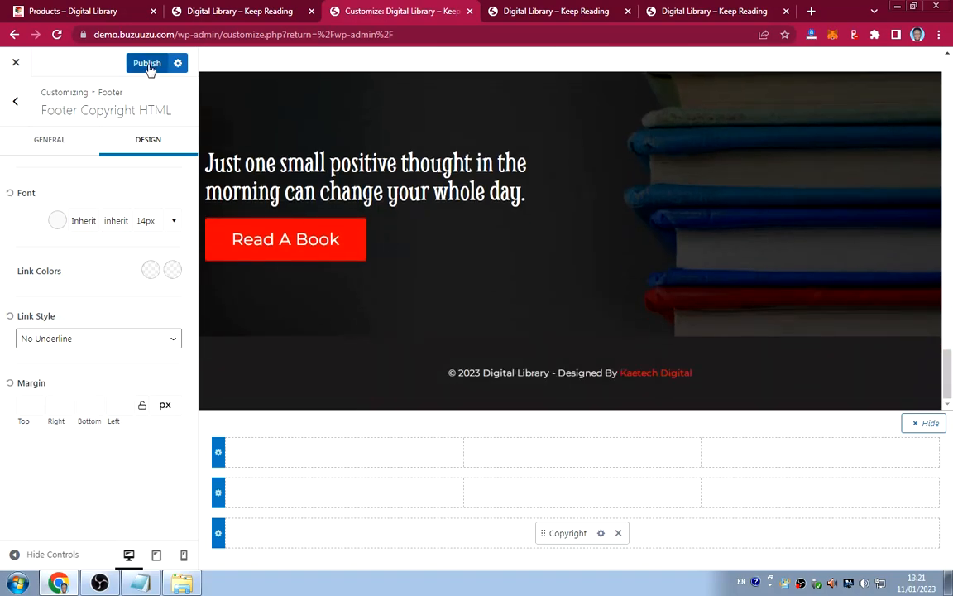
{"action": "left_click", "coordinate": [147, 64]}
{"action": "scroll", "coordinate": [649, 350], "scroll_direction": "up", "scroll_amount": 10}
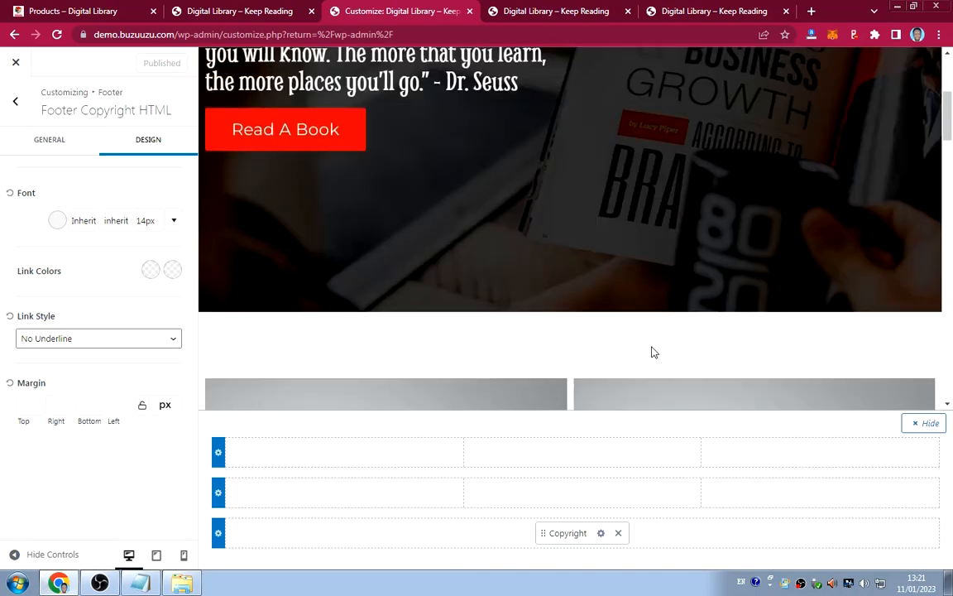
{"action": "scroll", "coordinate": [651, 352], "scroll_direction": "up", "scroll_amount": 3}
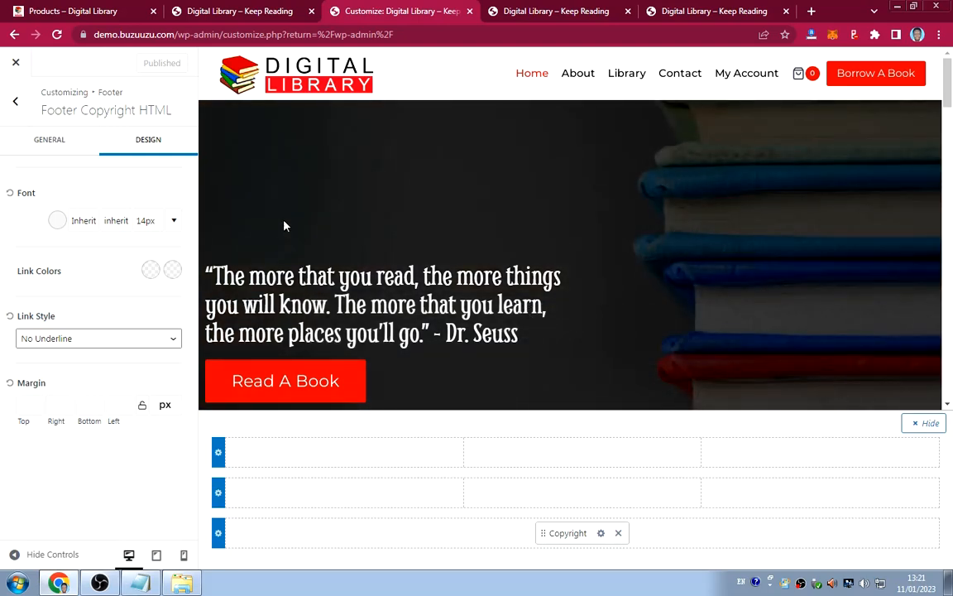
Open the site's header settings and check the homepage and header layout in tablet preview.
{"action": "left_click", "coordinate": [15, 100]}
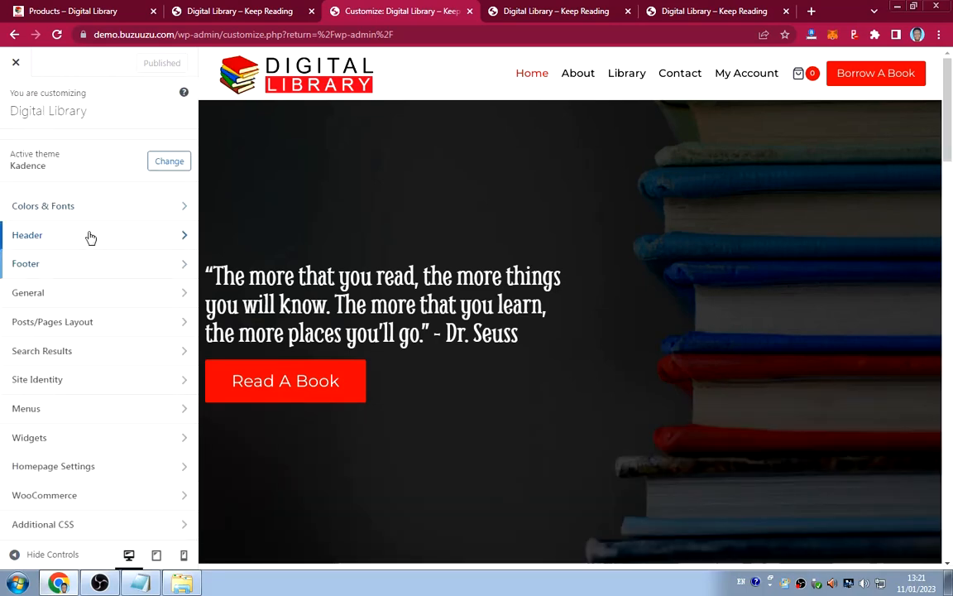
{"action": "left_click", "coordinate": [91, 238]}
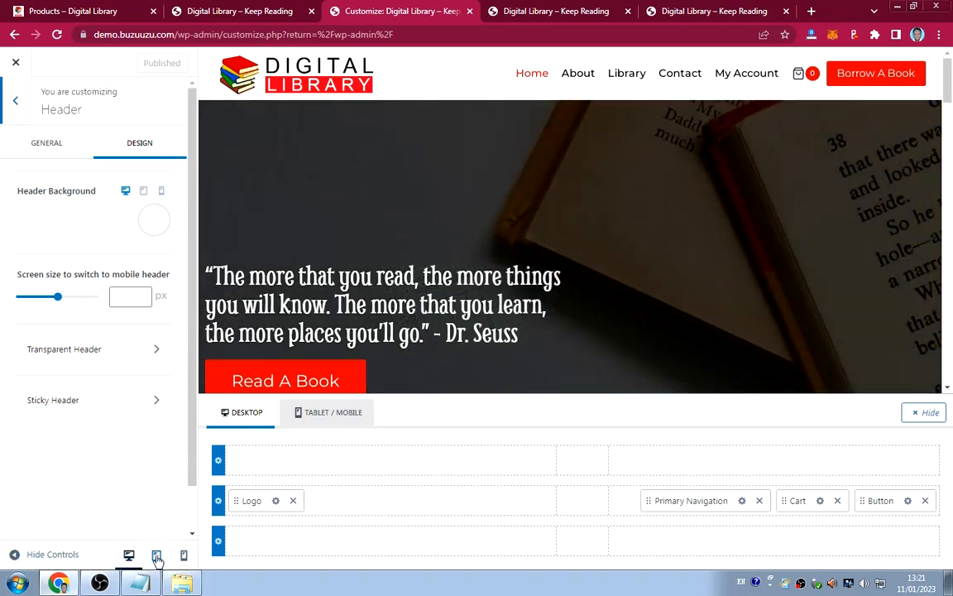
{"action": "left_click", "coordinate": [157, 556]}
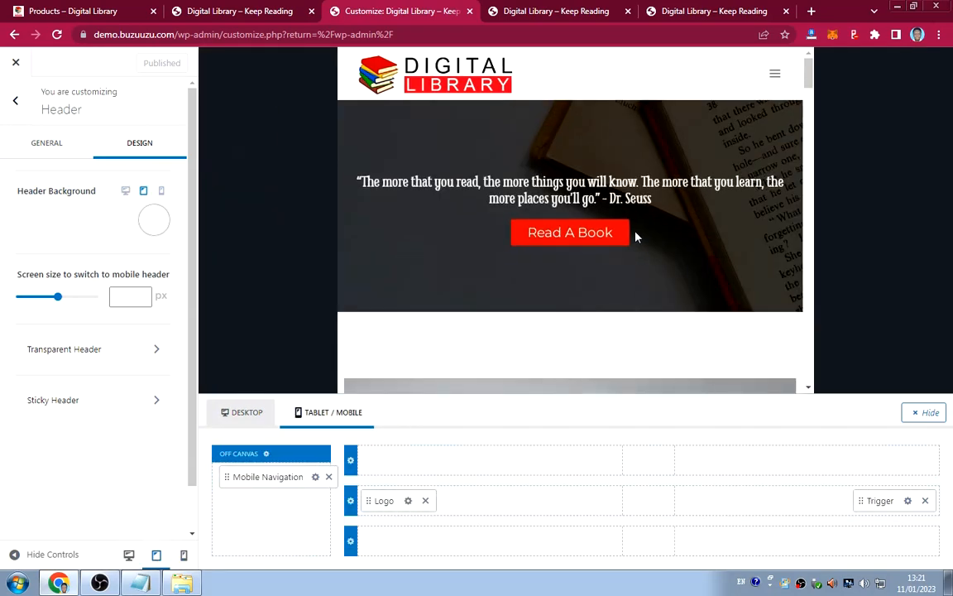
{"action": "scroll", "coordinate": [660, 269], "scroll_direction": "down", "scroll_amount": 1}
{"action": "scroll", "coordinate": [660, 268], "scroll_direction": "up", "scroll_amount": 1}
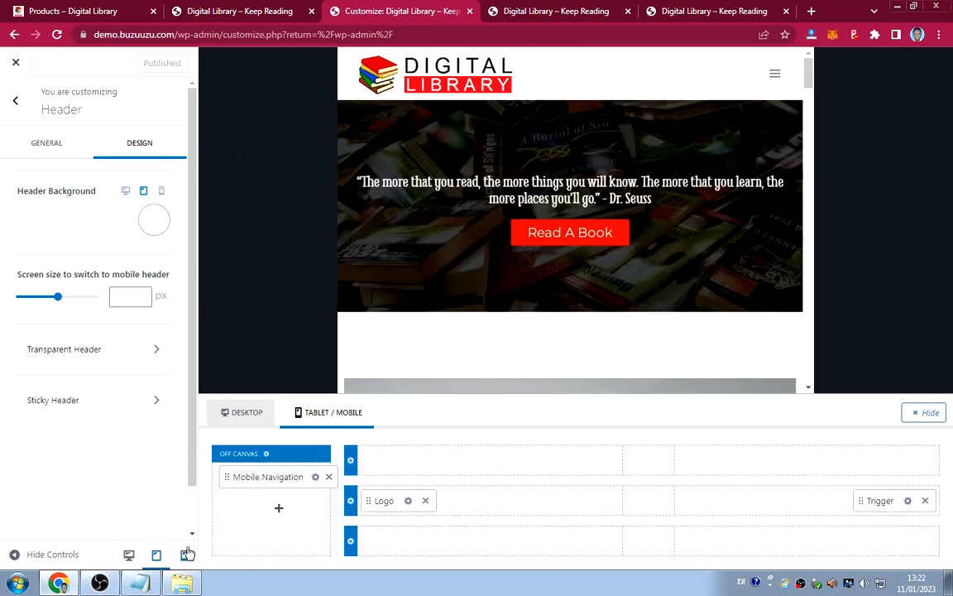
Add a Cart element to the main row of the tablet/mobile header and place it before the Trigger.
{"action": "left_click", "coordinate": [808, 501]}
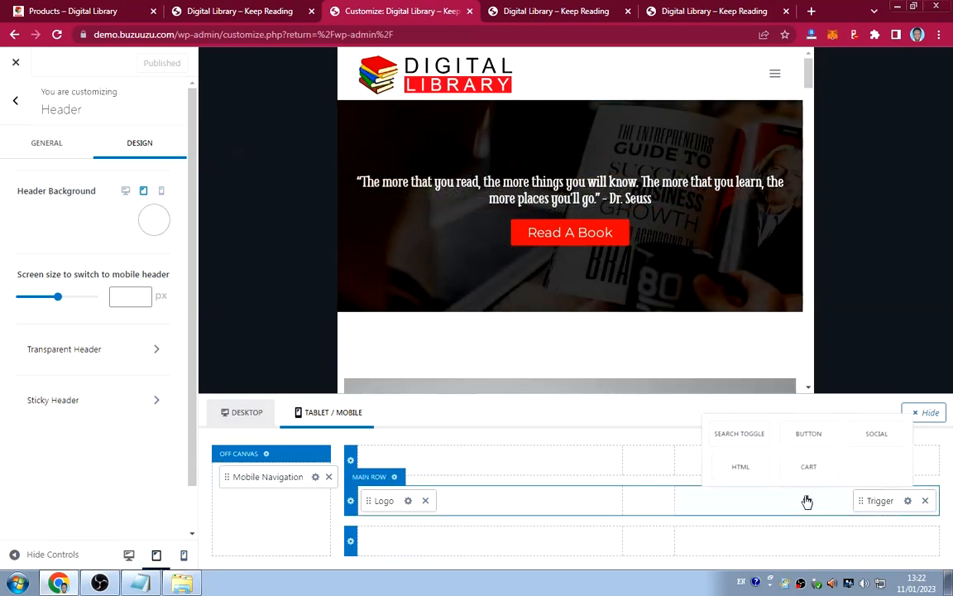
{"action": "left_click", "coordinate": [809, 465]}
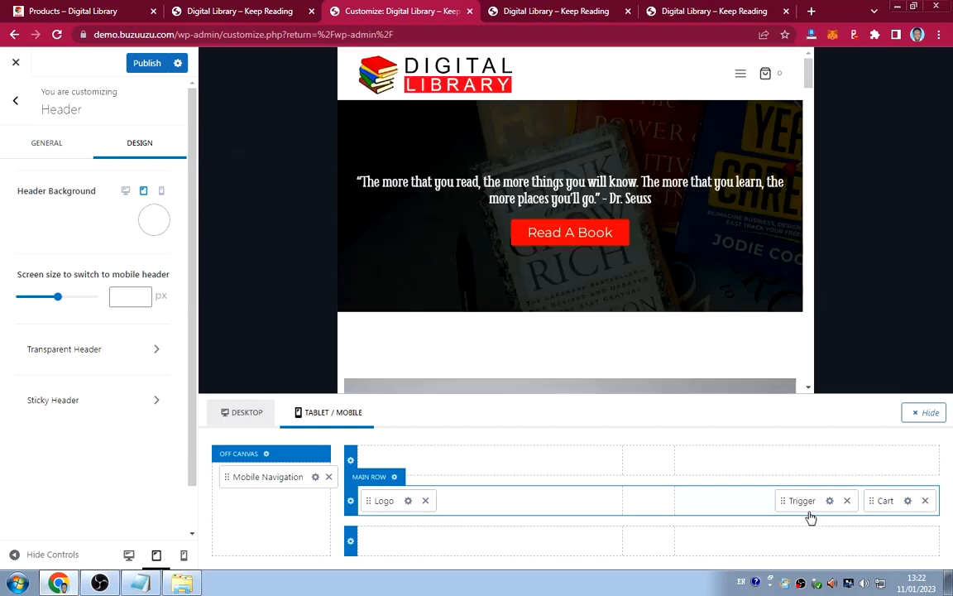
{"action": "left_click_drag", "start_coordinate": [883, 500], "coordinate": [783, 507]}
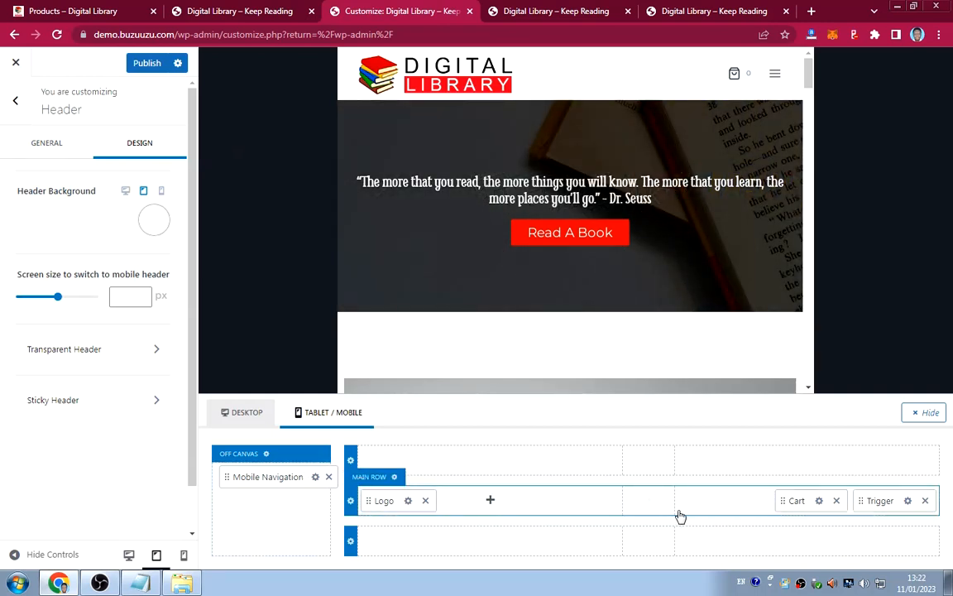
Set both the normal and hover cart total colours of the mobile header cart to white (FFFFFF).
{"action": "left_click", "coordinate": [819, 501]}
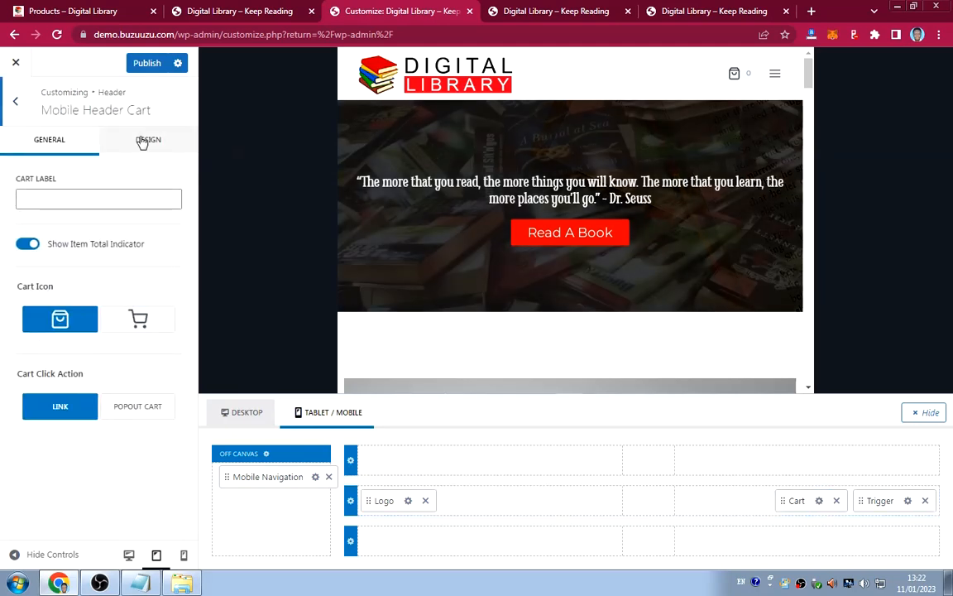
{"action": "left_click", "coordinate": [142, 144]}
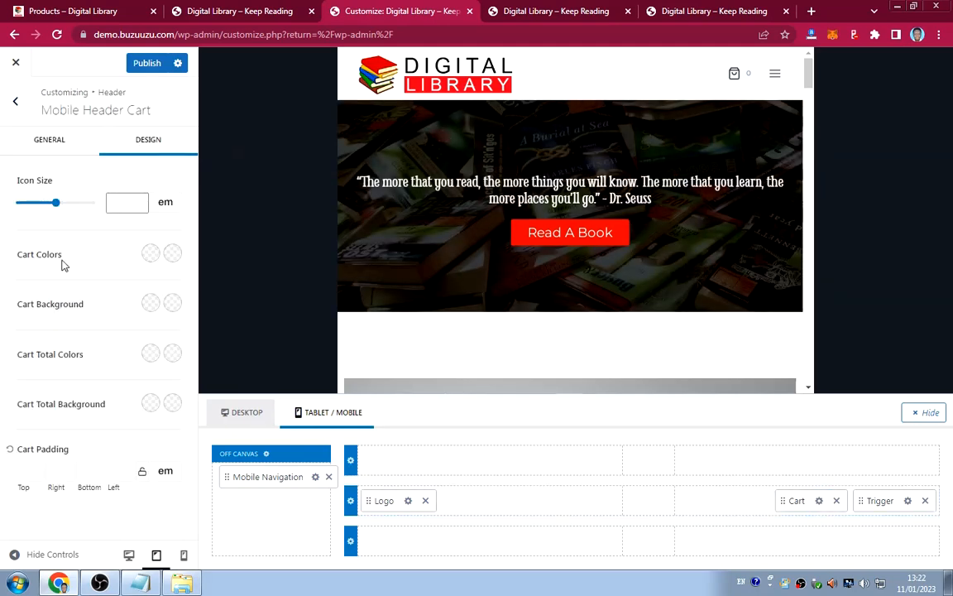
{"action": "left_click", "coordinate": [150, 355]}
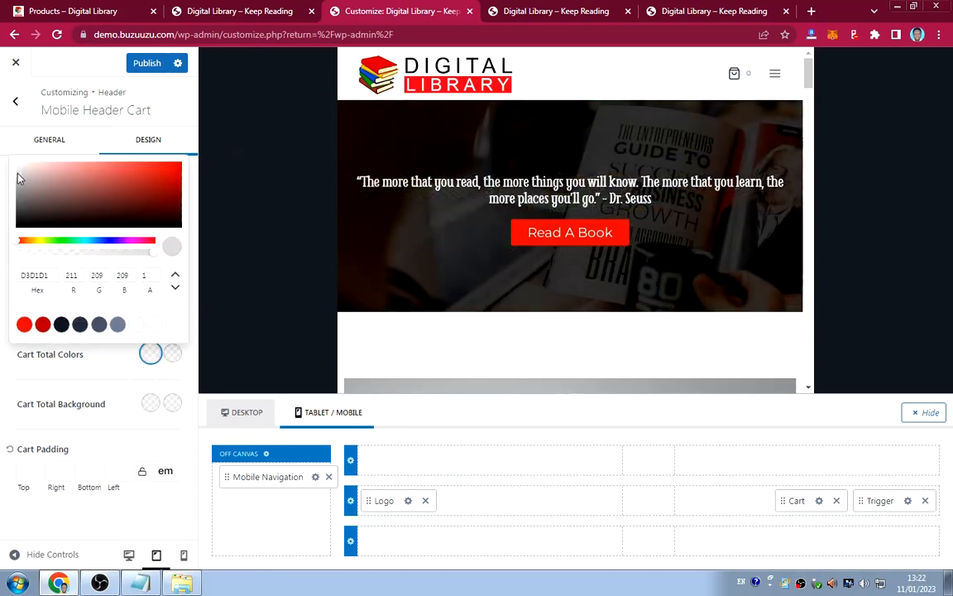
{"action": "left_click_drag", "start_coordinate": [19, 177], "coordinate": [36, 341]}
{"action": "left_click", "coordinate": [85, 383]}
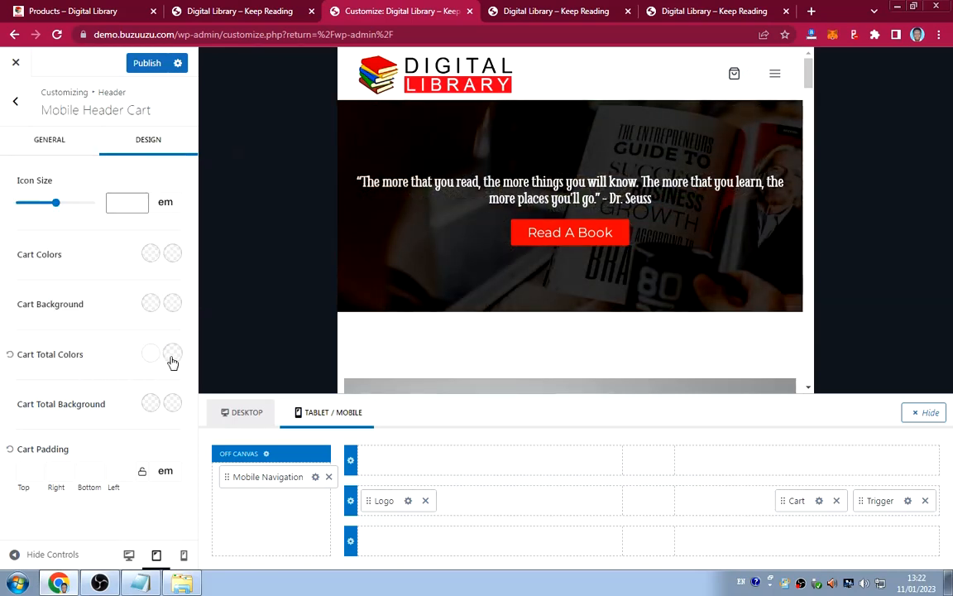
{"action": "left_click", "coordinate": [172, 353]}
{"action": "mouse_move", "coordinate": [25, 178]}
{"action": "left_mouse_down"}
{"action": "mouse_move", "coordinate": [21, 157]}
{"action": "mouse_move", "coordinate": [7, 161]}
{"action": "mouse_move", "coordinate": [13, 189]}
{"action": "left_mouse_up"}
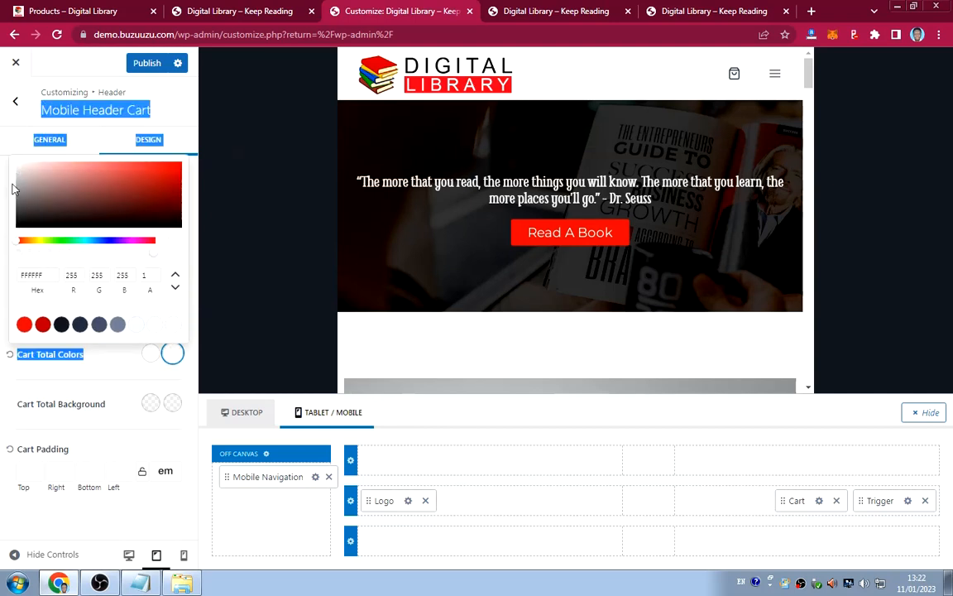
{"action": "left_click", "coordinate": [97, 383]}
Set both the normal and hover cart total background colours of the mobile header cart to the bright red palette colour.
{"action": "left_click", "coordinate": [148, 408]}
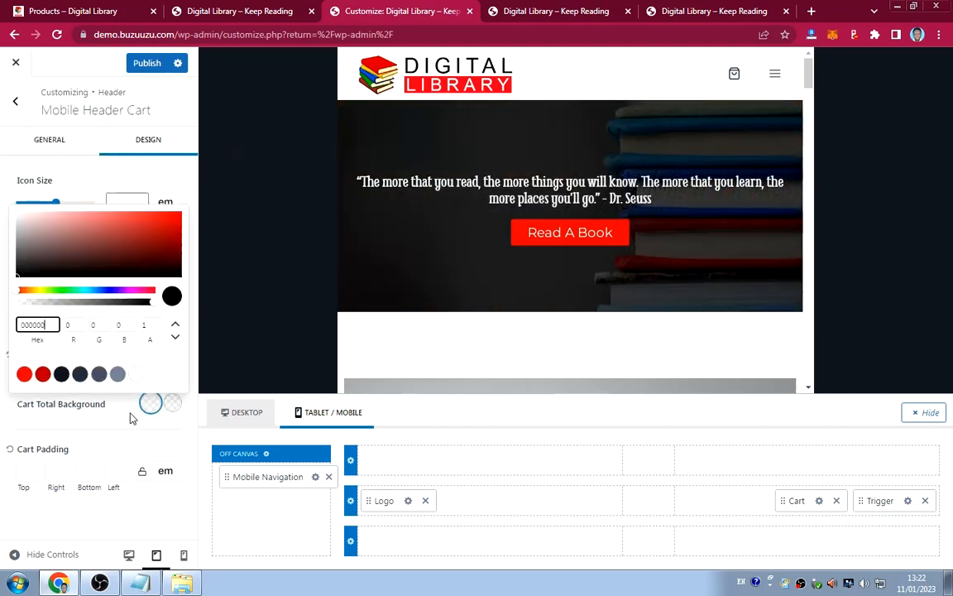
{"action": "left_click_drag", "start_coordinate": [55, 325], "coordinate": [2, 322]}
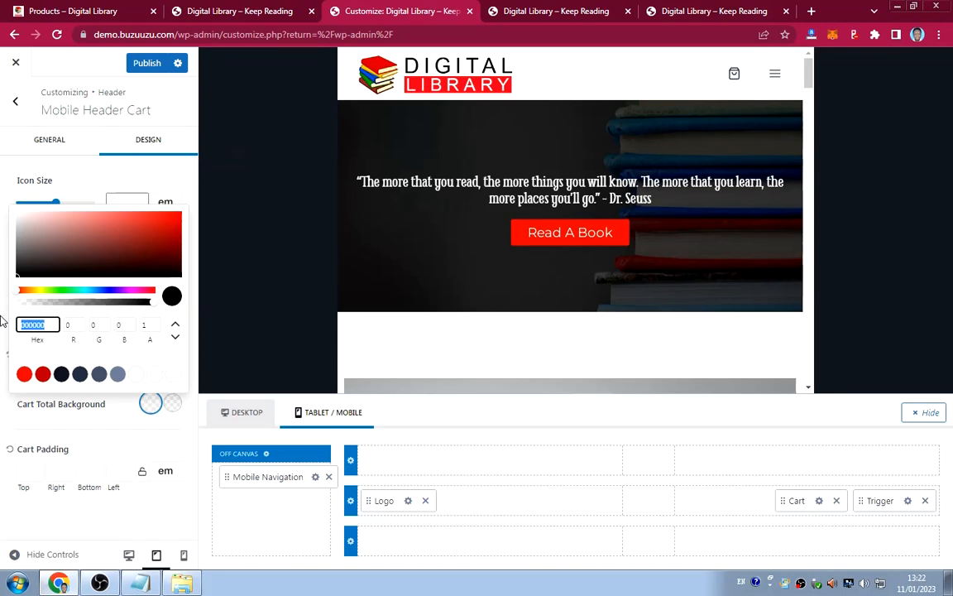
{"action": "key", "text": "ctrl+v"}
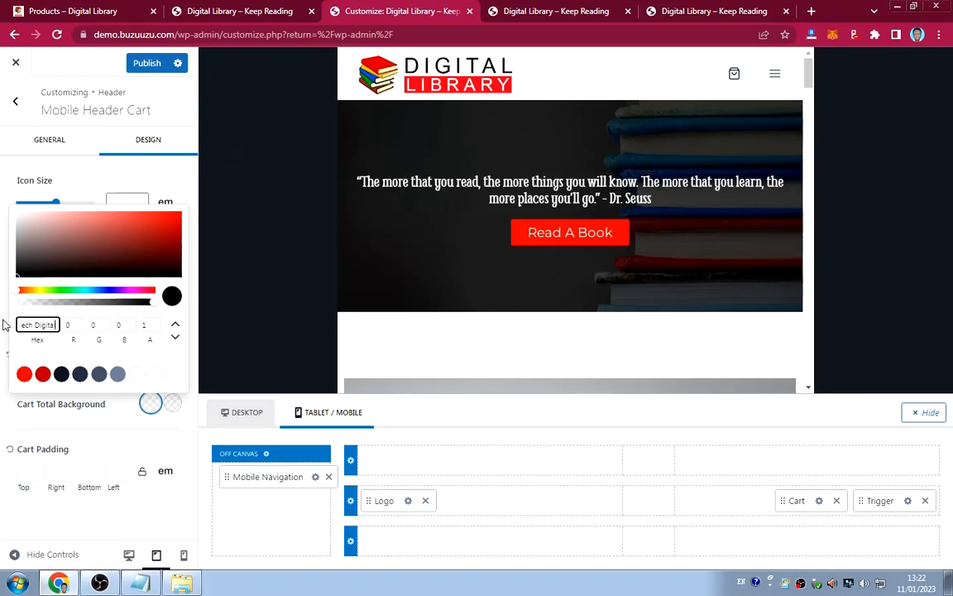
{"action": "key", "text": "ctrl+a"}
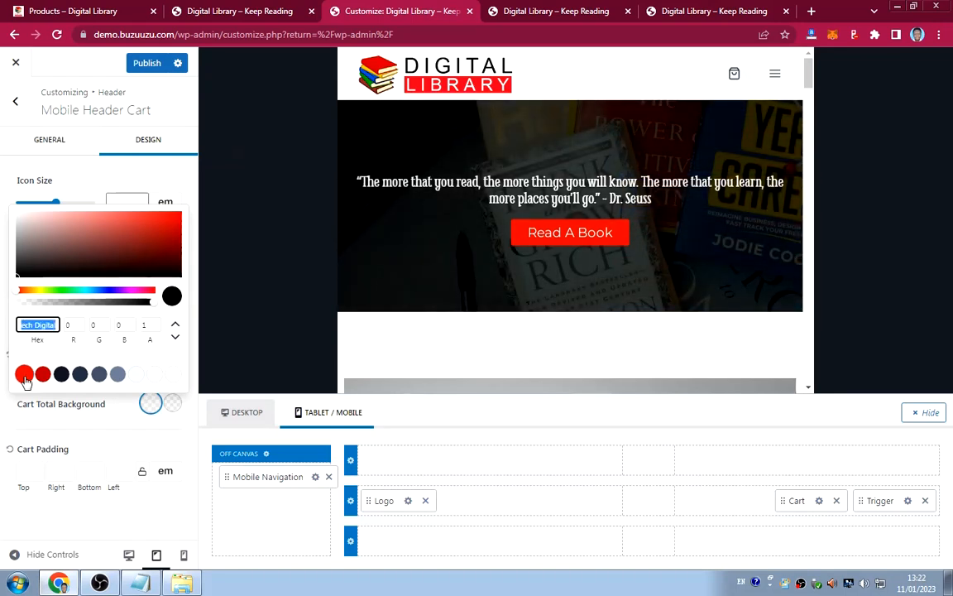
{"action": "left_click", "coordinate": [24, 374]}
{"action": "left_click", "coordinate": [172, 403]}
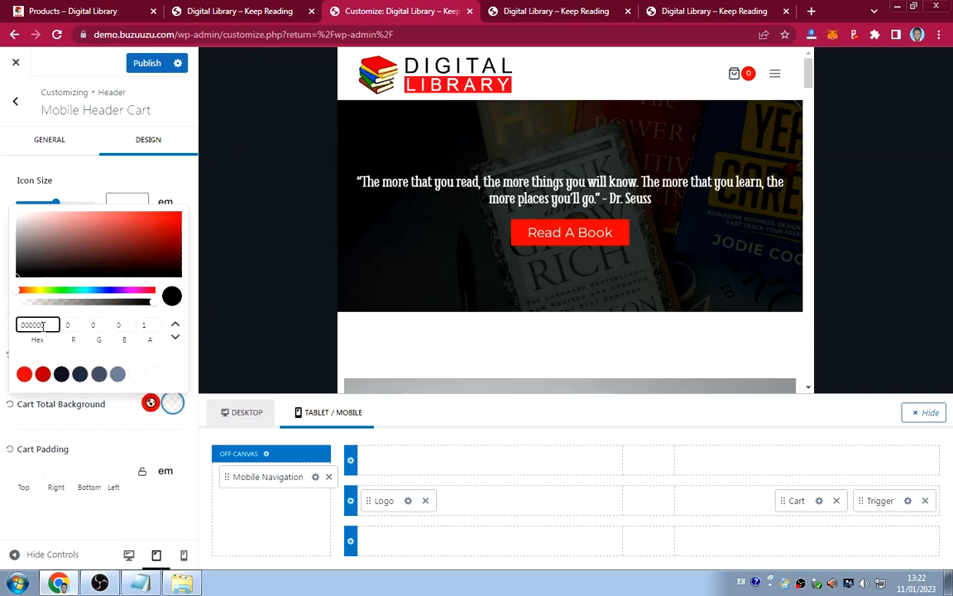
{"action": "left_click", "coordinate": [24, 374]}
{"action": "left_click", "coordinate": [112, 414]}
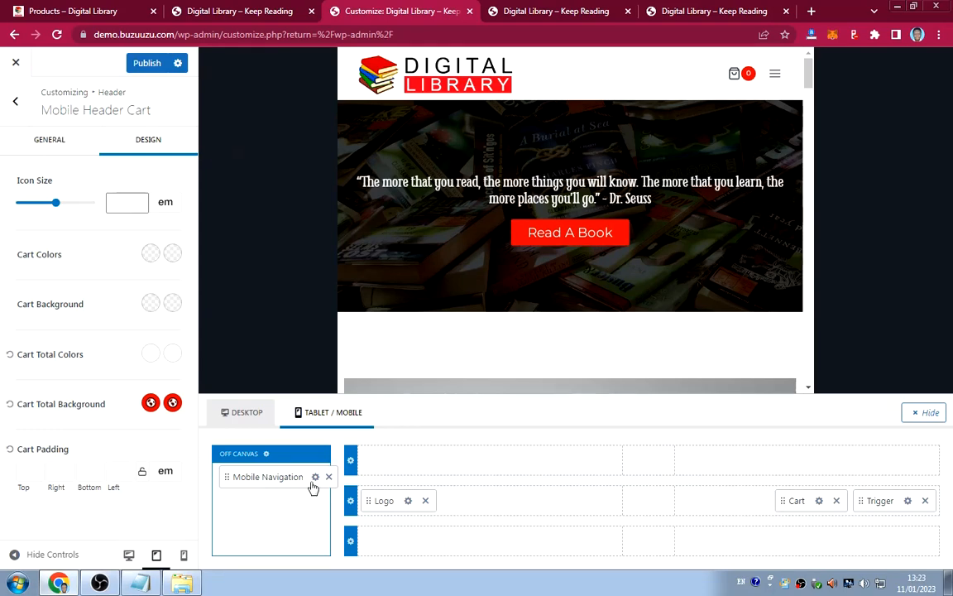
Add a Button element below the mobile navigation in the off-canvas area and label it "Borrow A Book".
{"action": "mouse_move", "coordinate": [281, 517]}
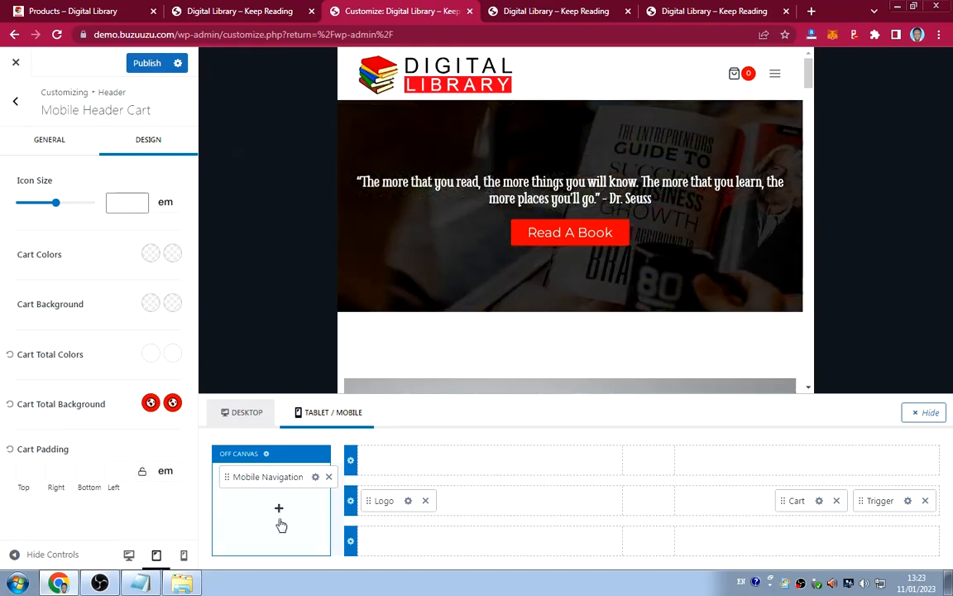
{"action": "left_click", "coordinate": [279, 509]}
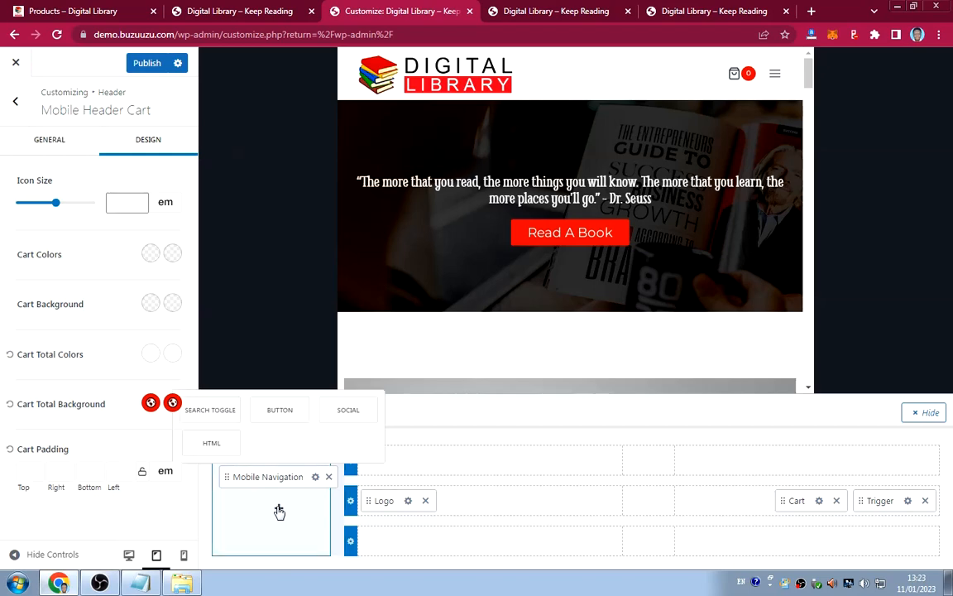
{"action": "left_click", "coordinate": [277, 417]}
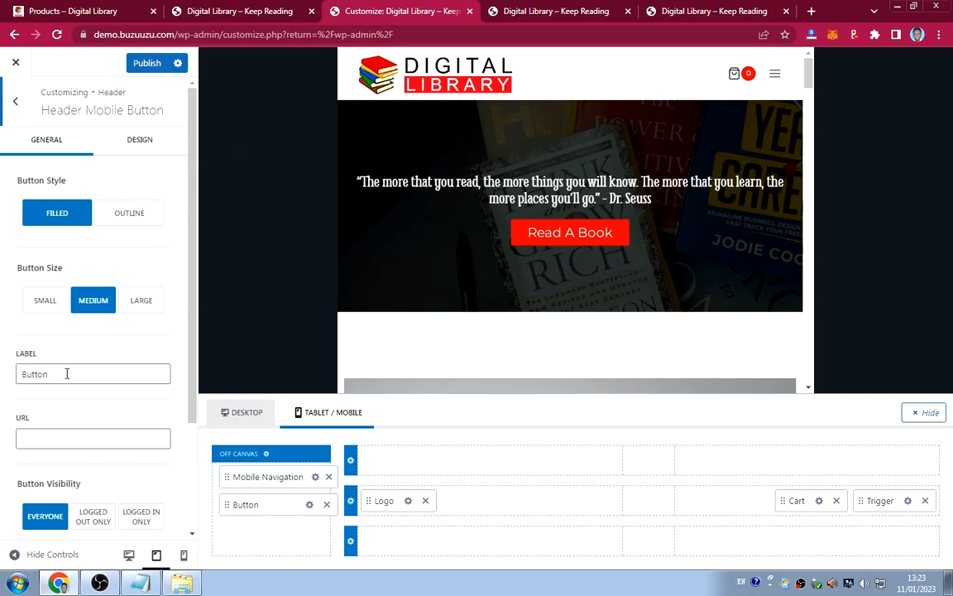
{"action": "left_click_drag", "start_coordinate": [66, 374], "coordinate": [2, 374]}
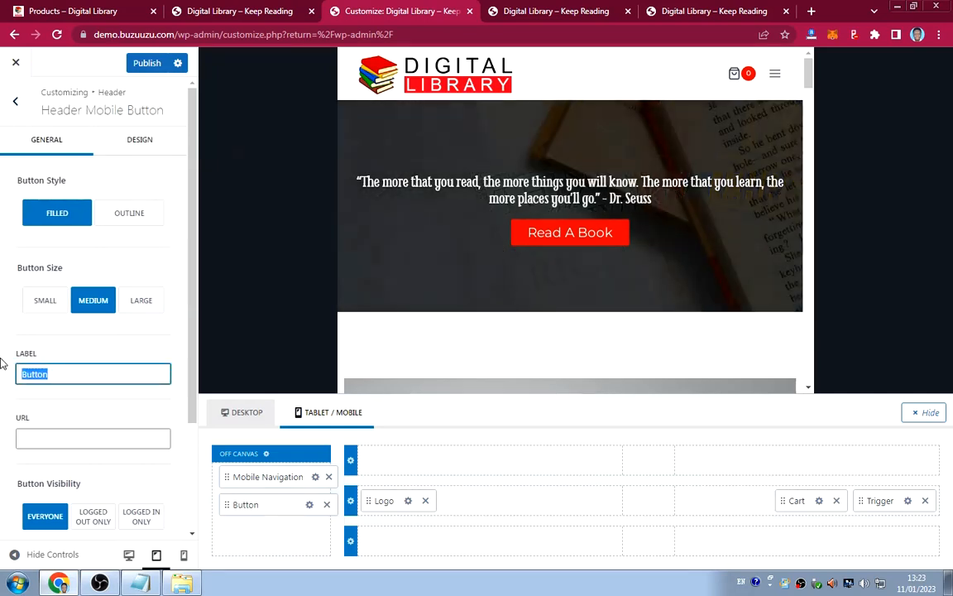
{"action": "type", "text": "Borrow A Book"}
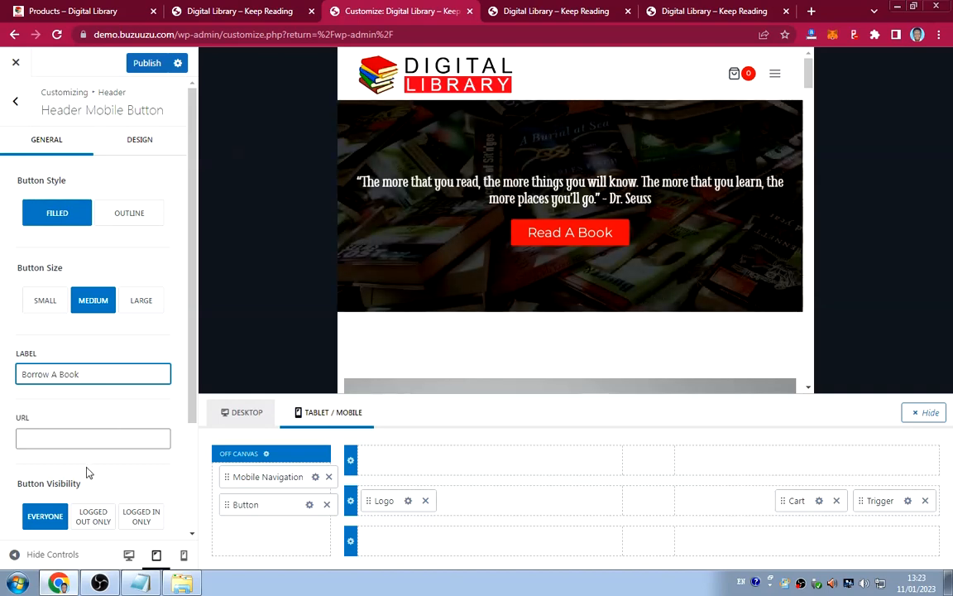
{"action": "left_click", "coordinate": [551, 15]}
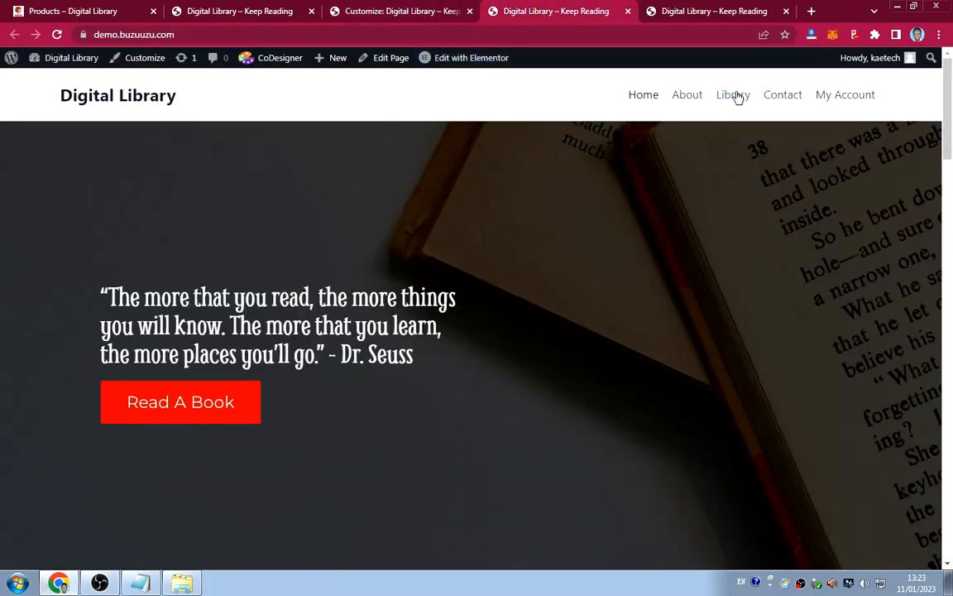
{"action": "right_click", "coordinate": [736, 95]}
{"action": "left_click", "coordinate": [773, 174]}
{"action": "left_click", "coordinate": [259, 14]}
{"action": "left_click", "coordinate": [375, 12]}
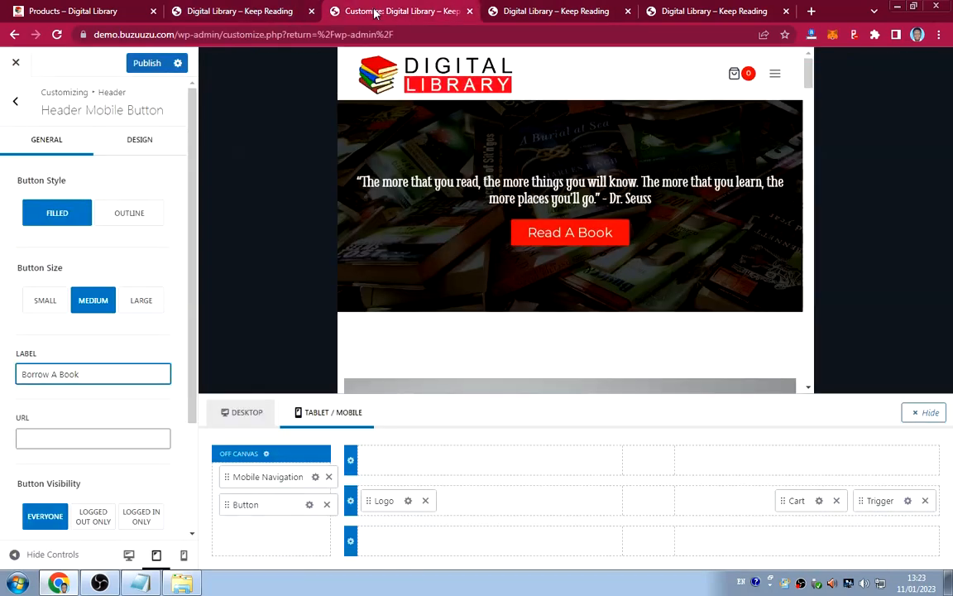
{"action": "left_click", "coordinate": [71, 436]}
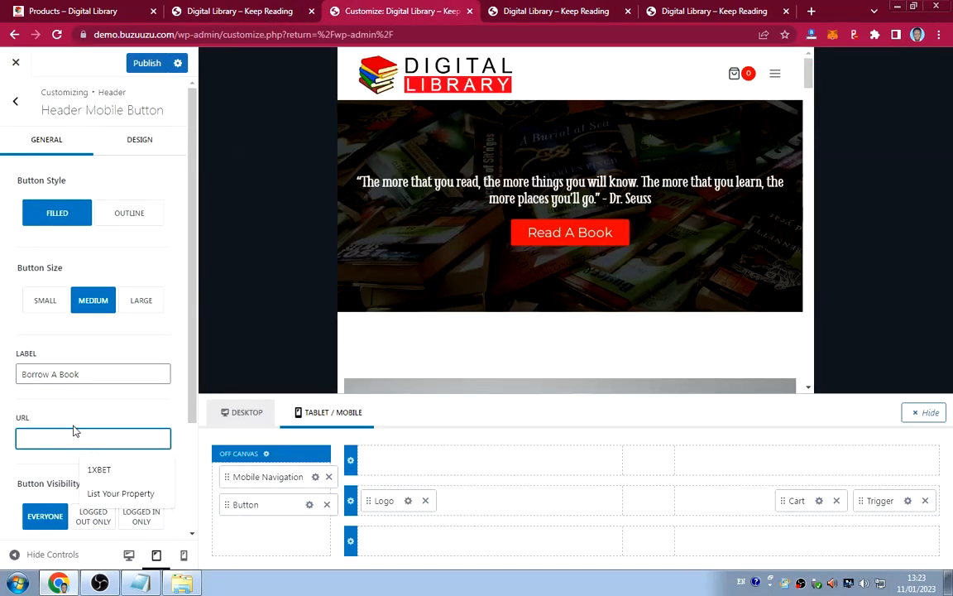
{"action": "type", "text": "https://demo.buzuuzu.com/shop/"}
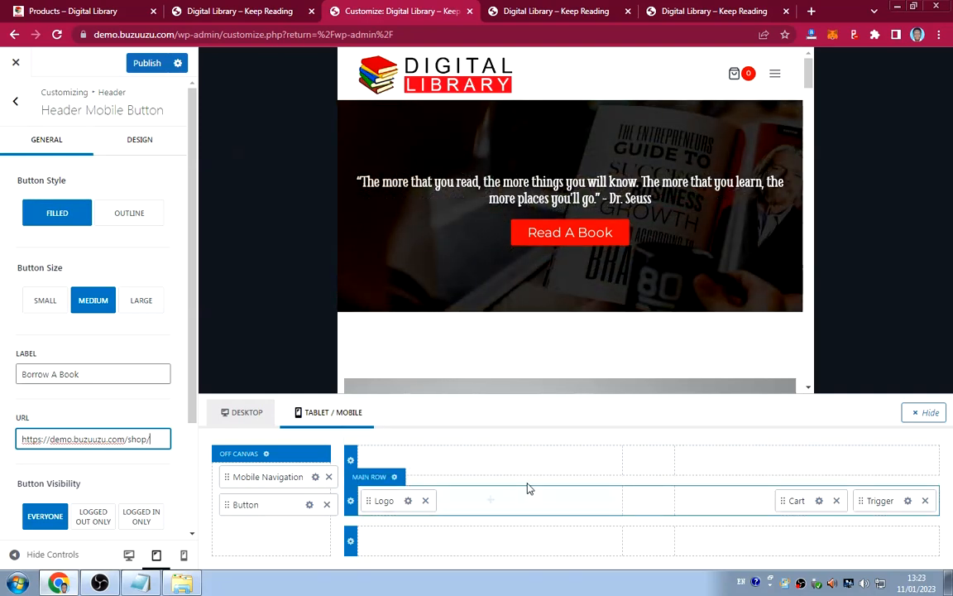
Set the mobile button's text colour to white (FFFFFF) and its hover text colour to the bright red palette colour.
{"action": "left_click", "coordinate": [140, 141]}
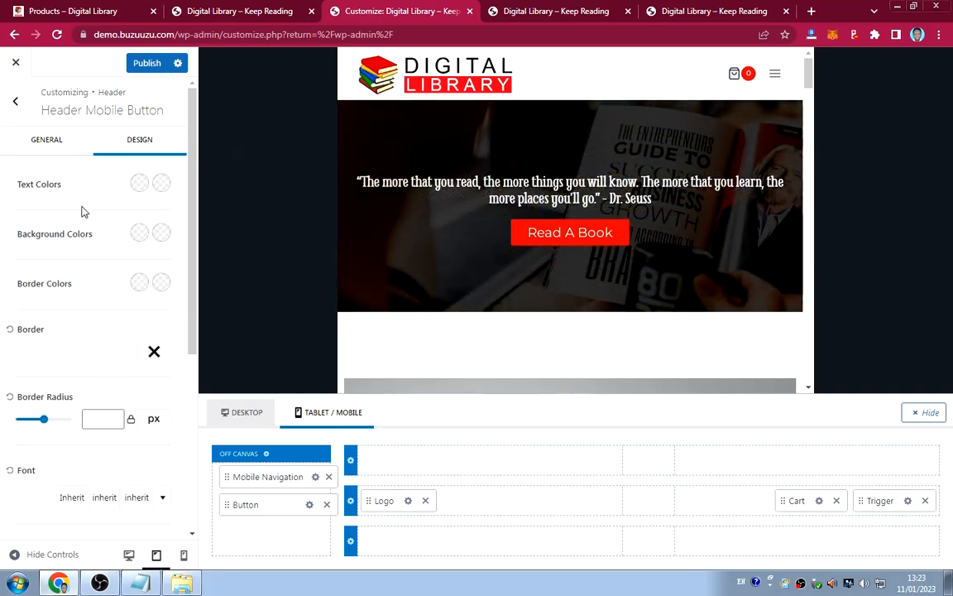
{"action": "left_click", "coordinate": [139, 183]}
{"action": "left_click_drag", "start_coordinate": [22, 210], "coordinate": [6, 195]}
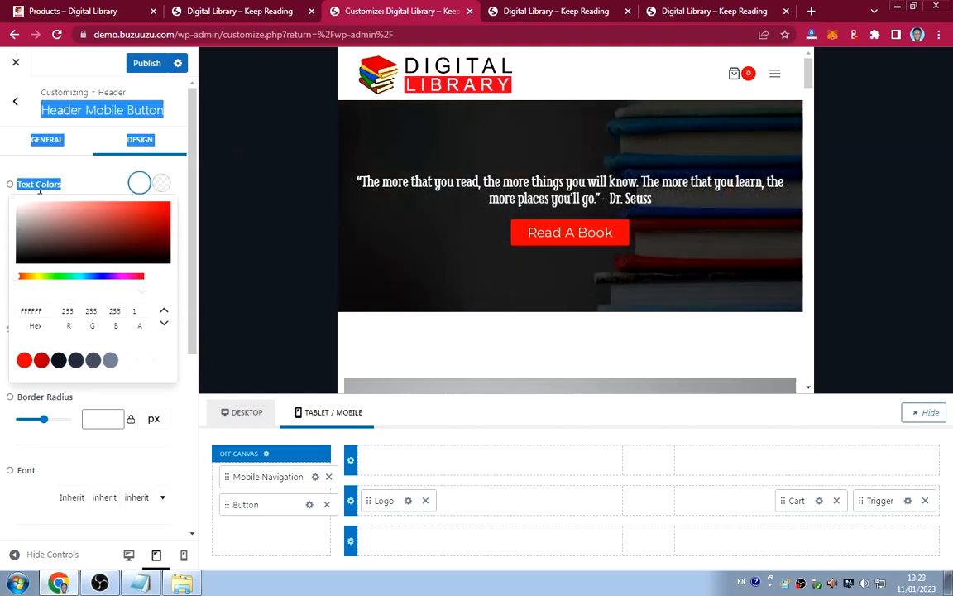
{"action": "left_click", "coordinate": [82, 180]}
{"action": "left_click", "coordinate": [162, 183]}
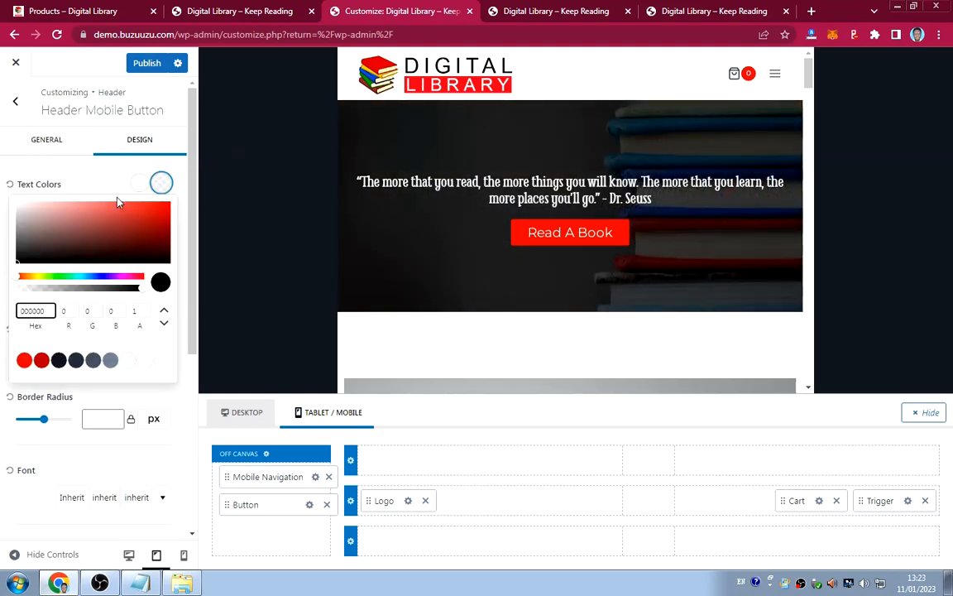
{"action": "left_click", "coordinate": [24, 360]}
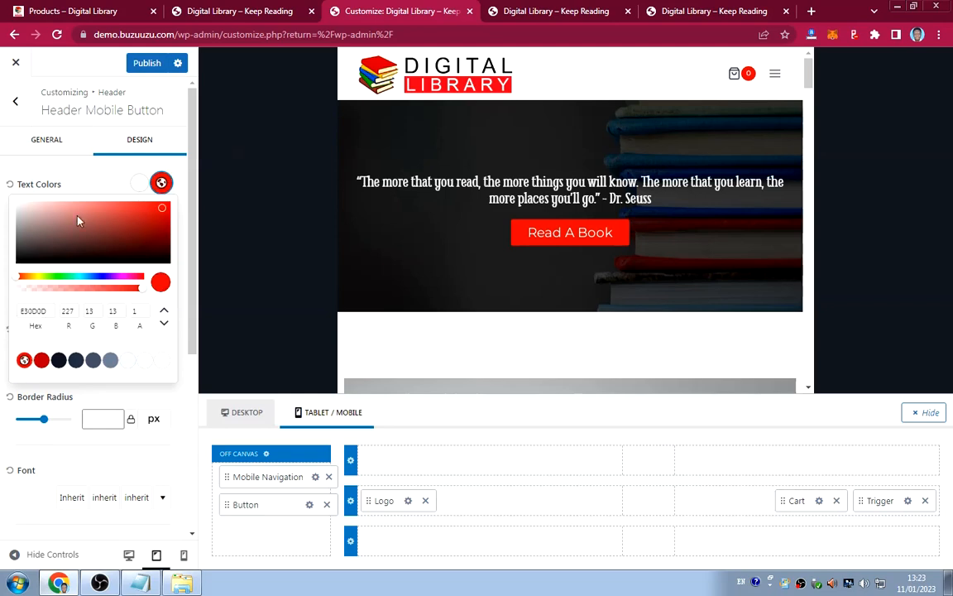
{"action": "left_click", "coordinate": [76, 178]}
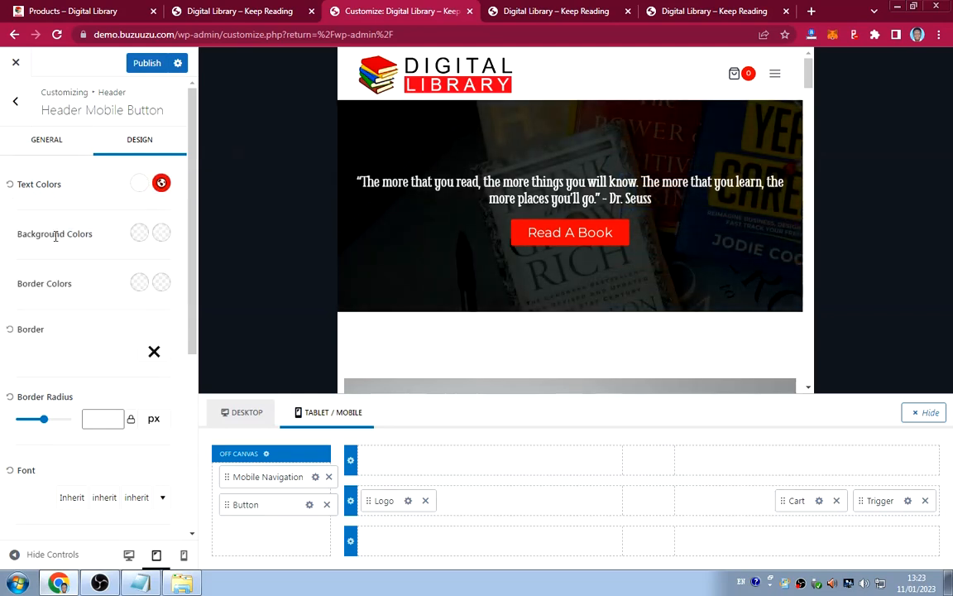
Set the mobile button's background colour to the bright red palette colour and its hover background to white.
{"action": "left_click", "coordinate": [139, 232]}
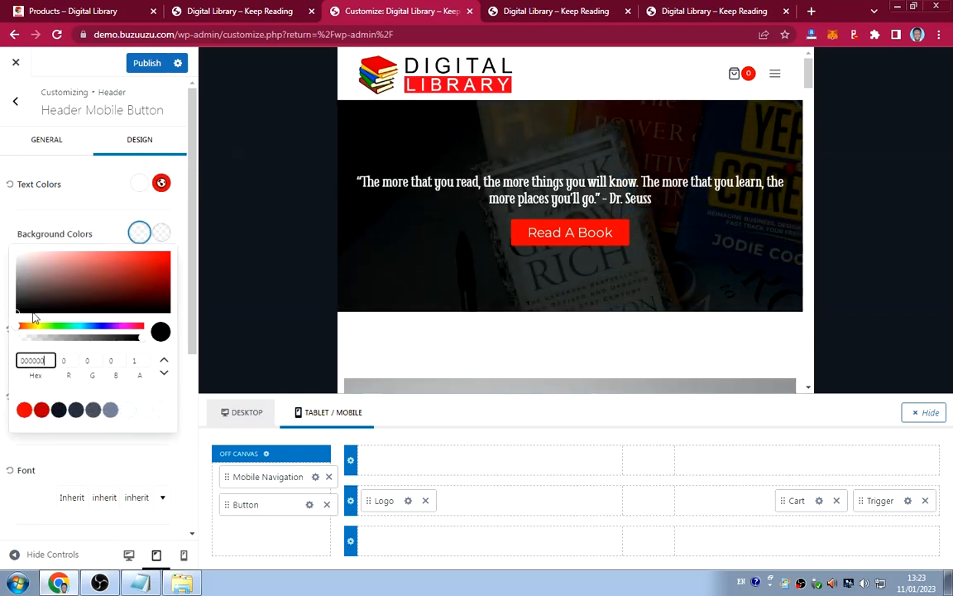
{"action": "left_click", "coordinate": [24, 410]}
{"action": "left_click", "coordinate": [161, 232]}
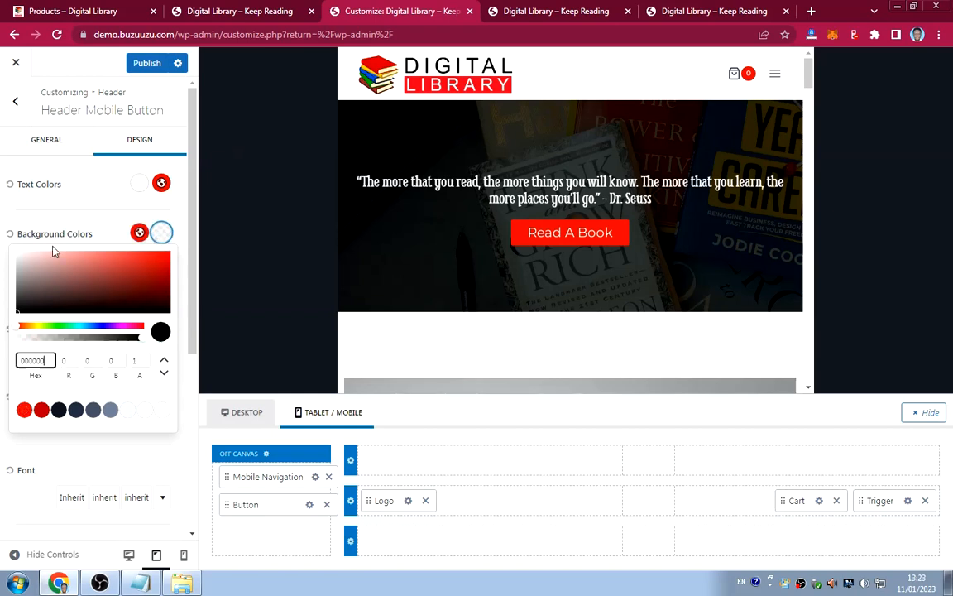
{"action": "left_click", "coordinate": [94, 217]}
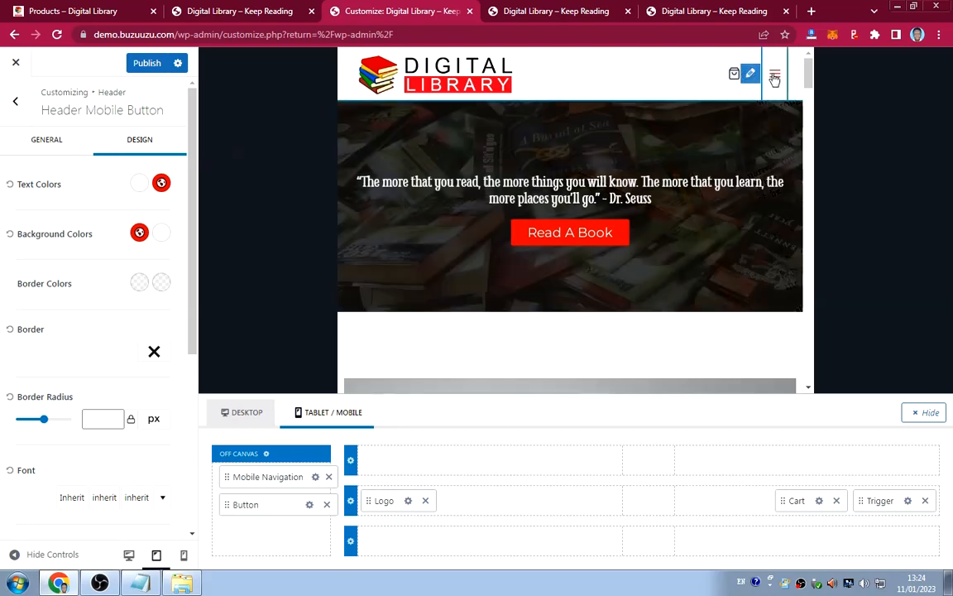
Check the mobile menu with its button in the preview and change the header off-canvas layout to Fullwidth.
{"action": "left_click", "coordinate": [774, 74]}
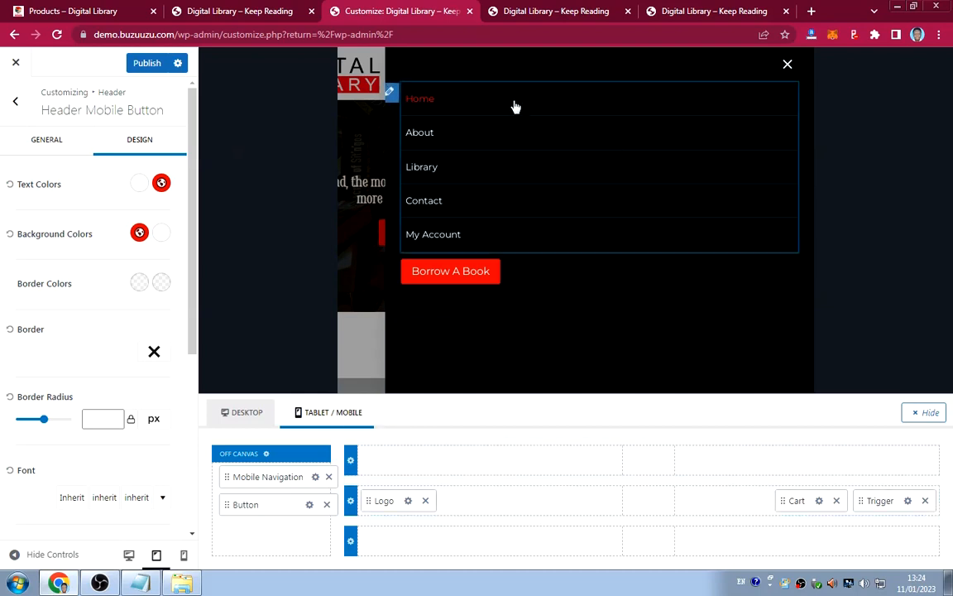
{"action": "left_click", "coordinate": [787, 64]}
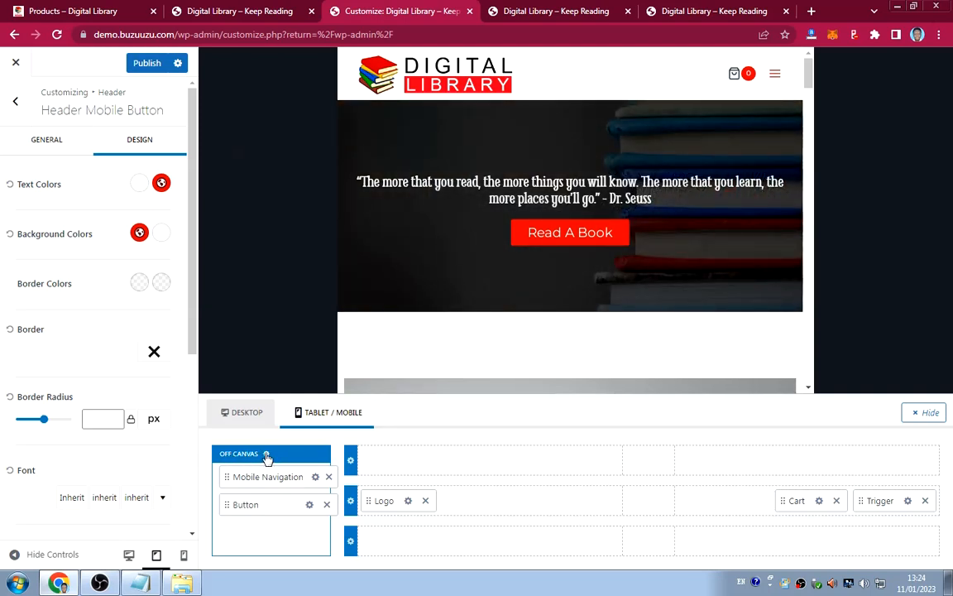
{"action": "left_click", "coordinate": [267, 455]}
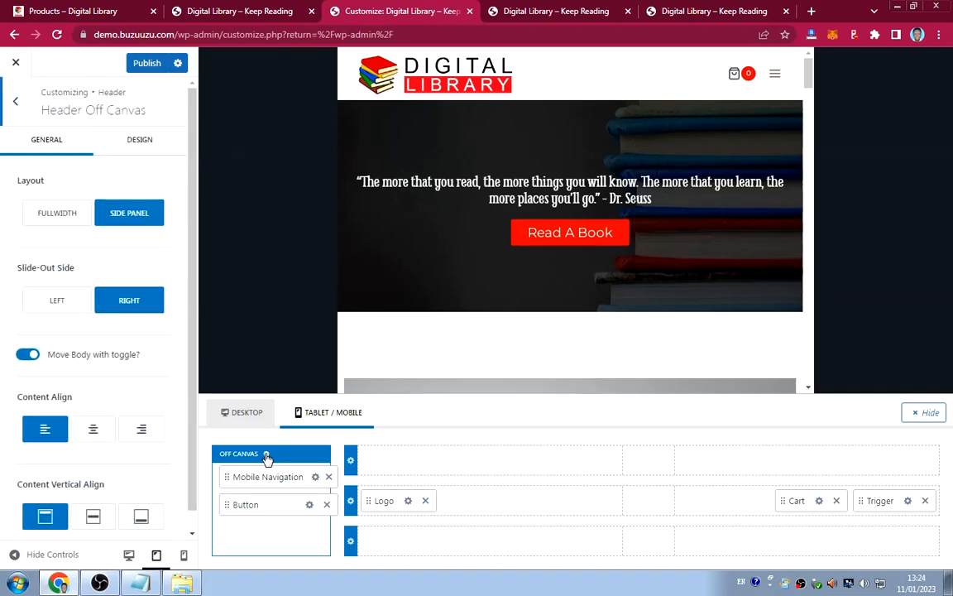
{"action": "left_click", "coordinate": [66, 213]}
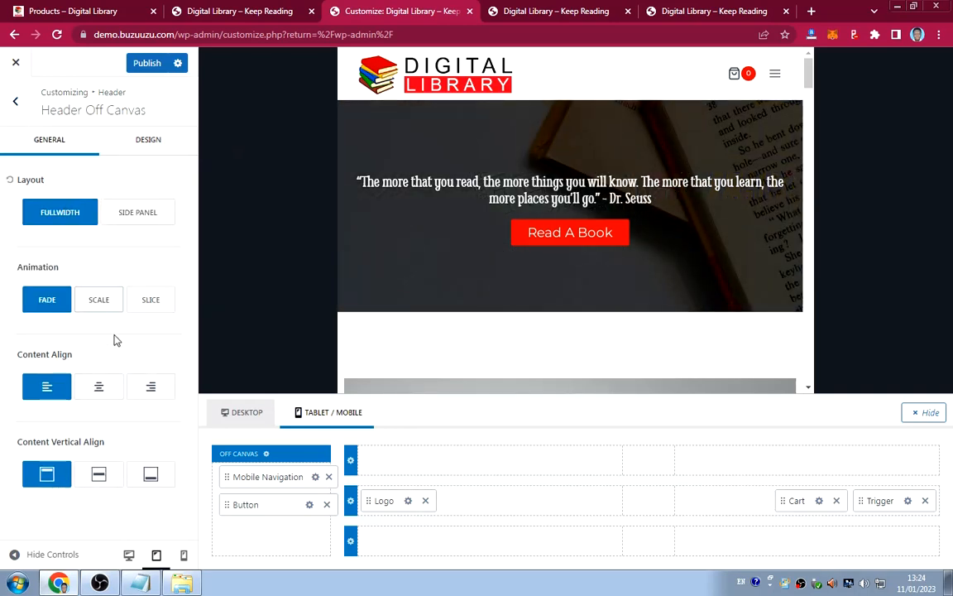
Centre the header off-canvas content horizontally and vertically, publish, and check the opened mobile menu in the preview.
{"action": "left_click", "coordinate": [97, 391]}
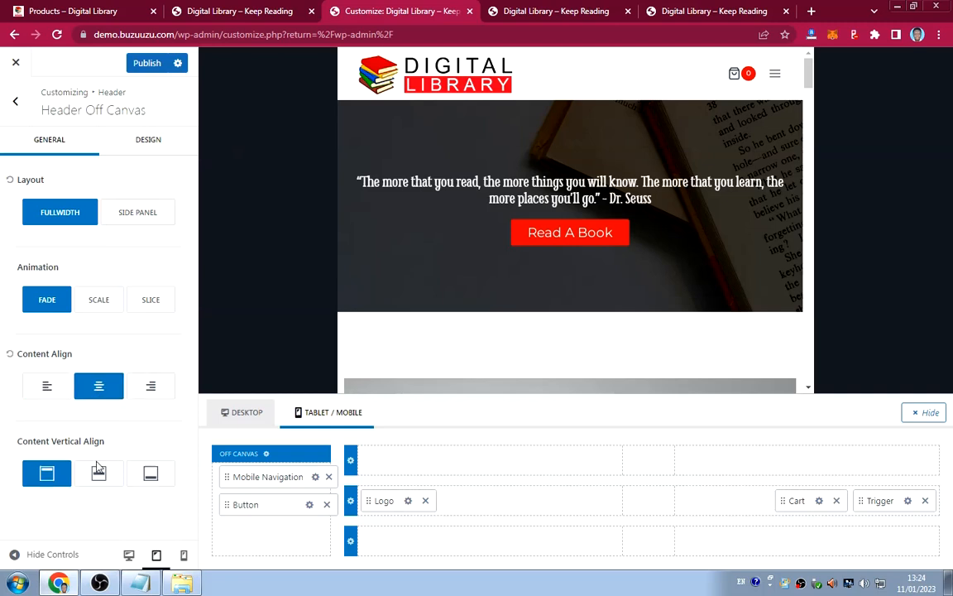
{"action": "left_click", "coordinate": [99, 473]}
{"action": "left_click", "coordinate": [146, 63]}
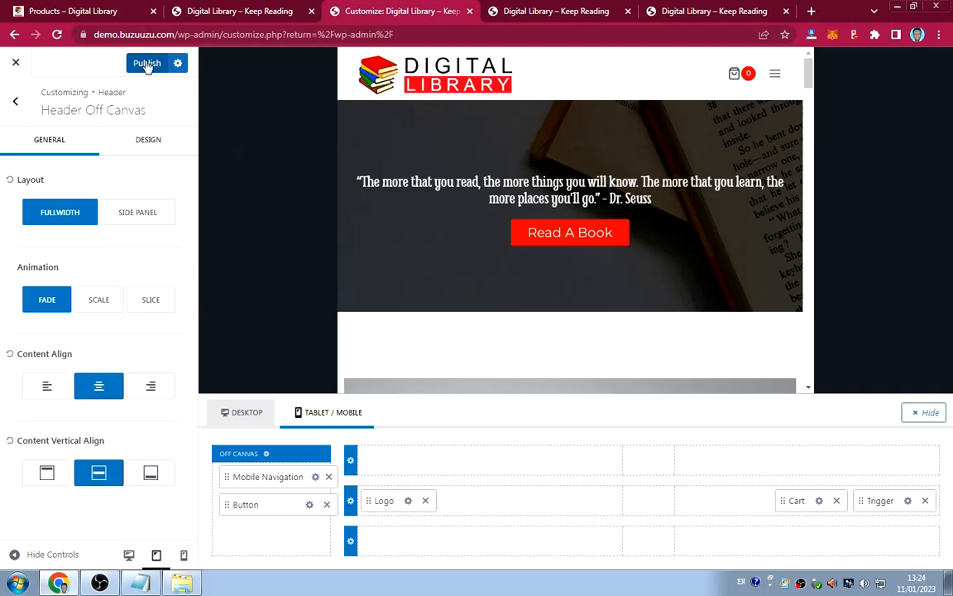
{"action": "left_click", "coordinate": [775, 77]}
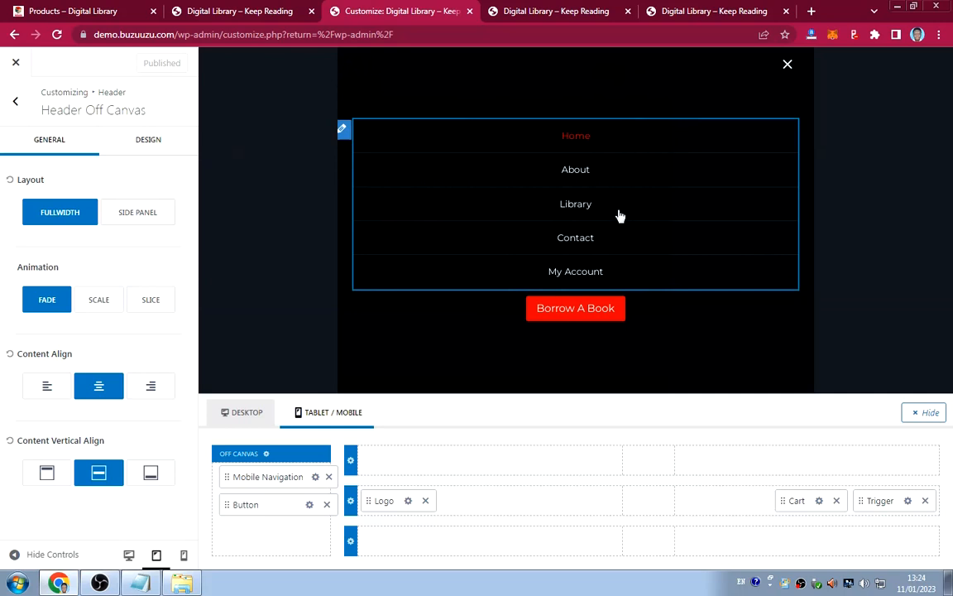
{"action": "left_click", "coordinate": [787, 66]}
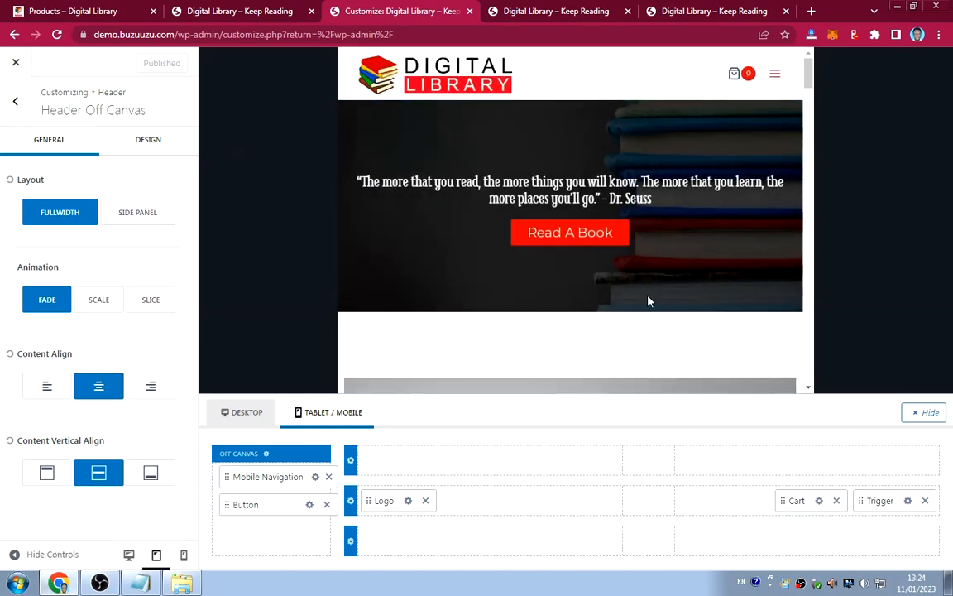
Give the mobile trigger the thicker three-line icon, set its initial colour to black (000000), and publish.
{"action": "left_click", "coordinate": [909, 501]}
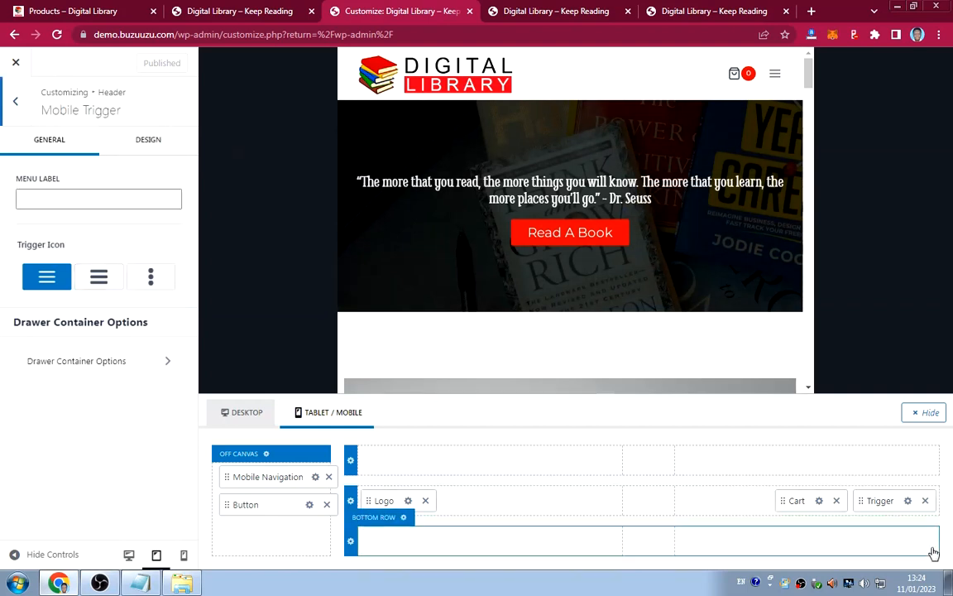
{"action": "left_click", "coordinate": [99, 280]}
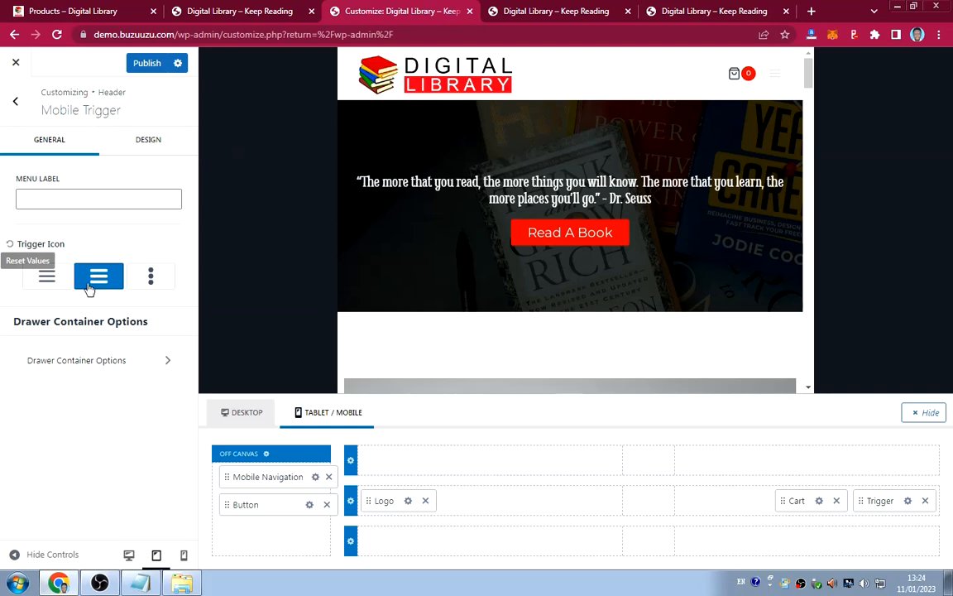
{"action": "left_click", "coordinate": [146, 153]}
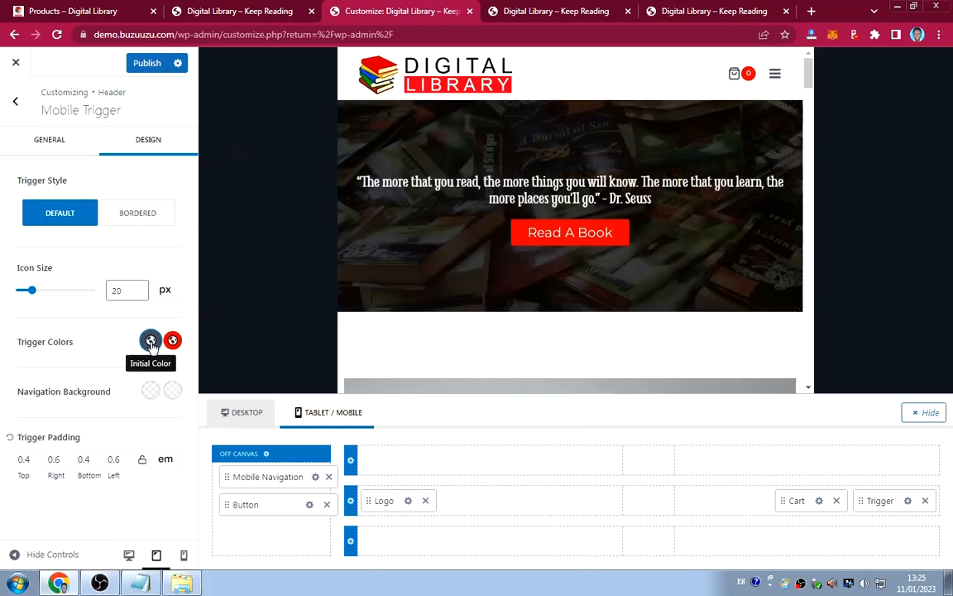
{"action": "left_click", "coordinate": [150, 342]}
{"action": "left_click_drag", "start_coordinate": [33, 209], "coordinate": [12, 212]}
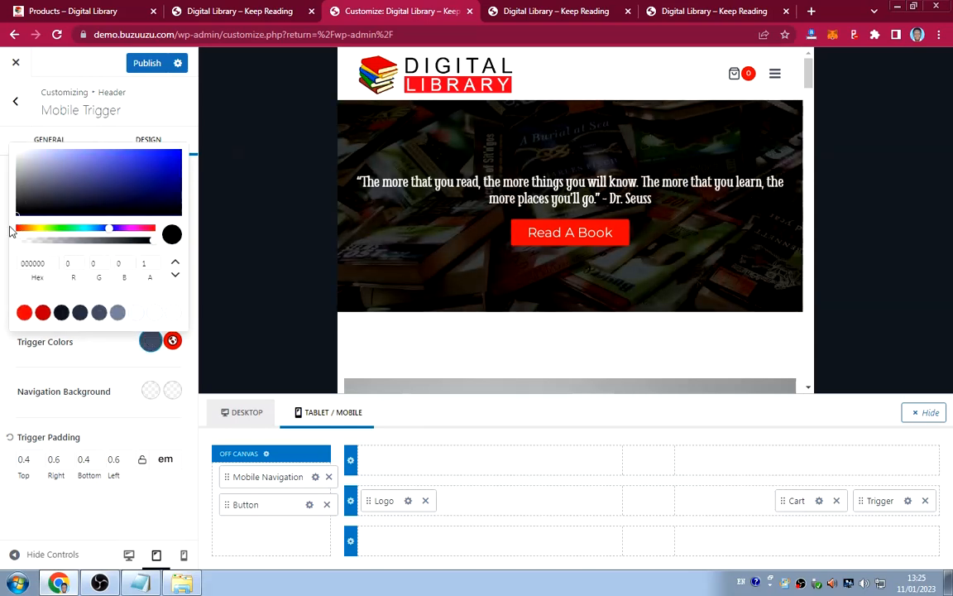
{"action": "left_click", "coordinate": [71, 367]}
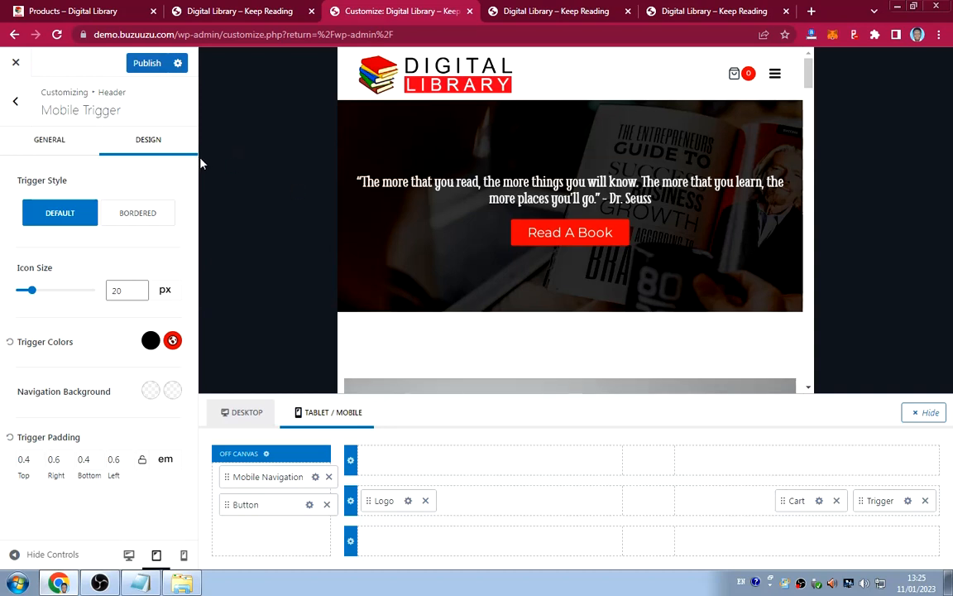
{"action": "left_click", "coordinate": [151, 66]}
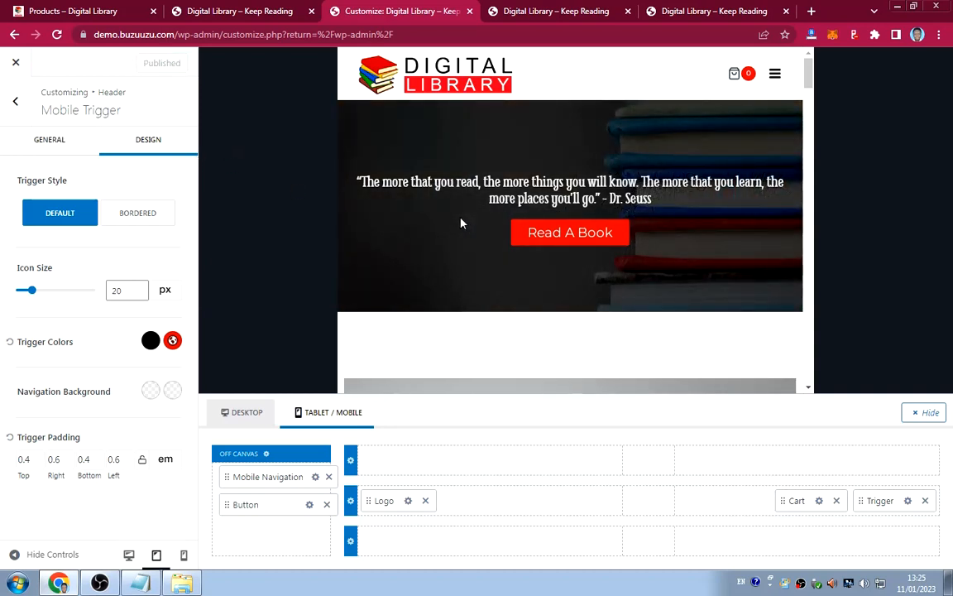
Set the header logo's max width to 130 px for the phone view.
{"action": "left_click", "coordinate": [185, 555]}
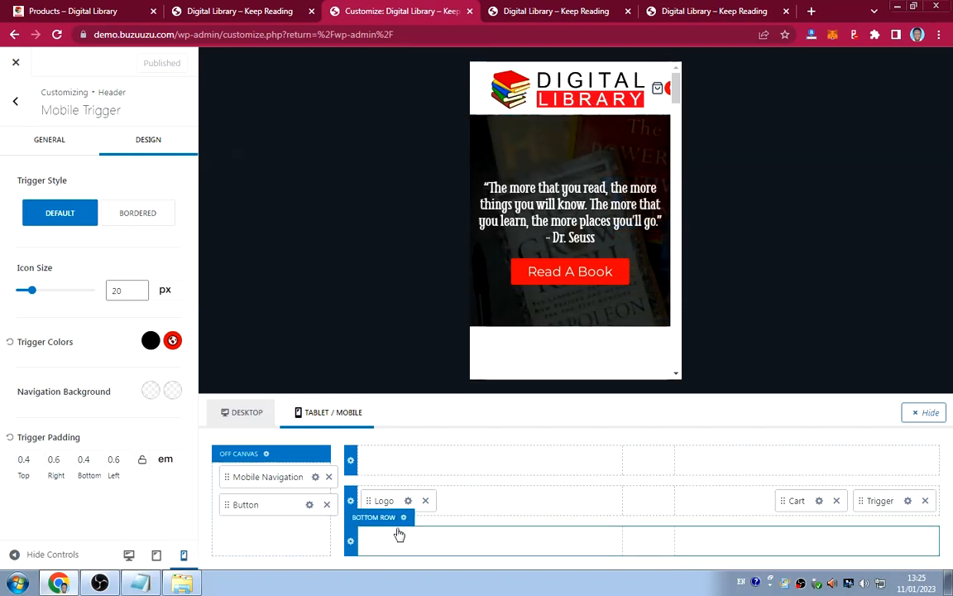
{"action": "left_click", "coordinate": [409, 502]}
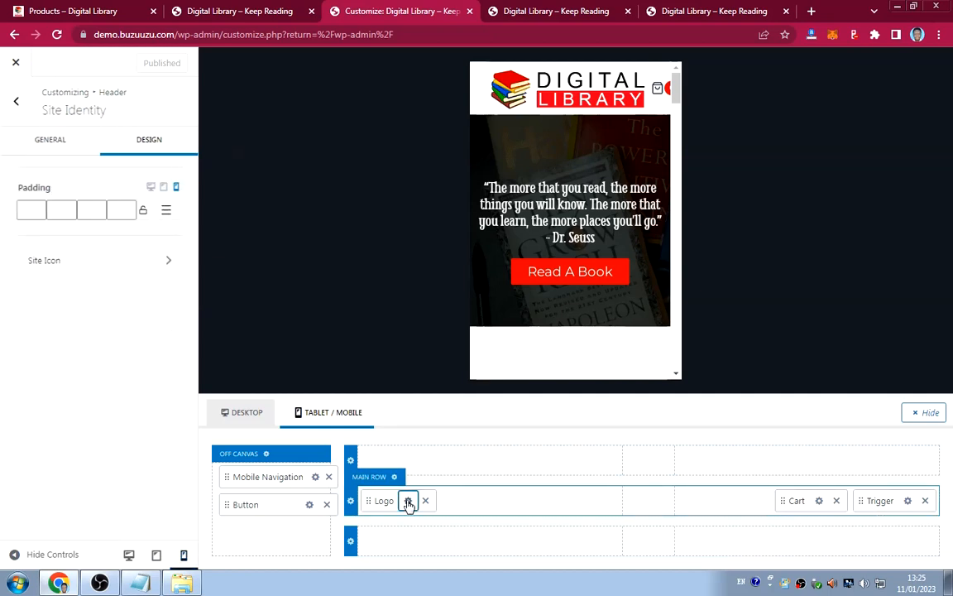
{"action": "left_click", "coordinate": [62, 156]}
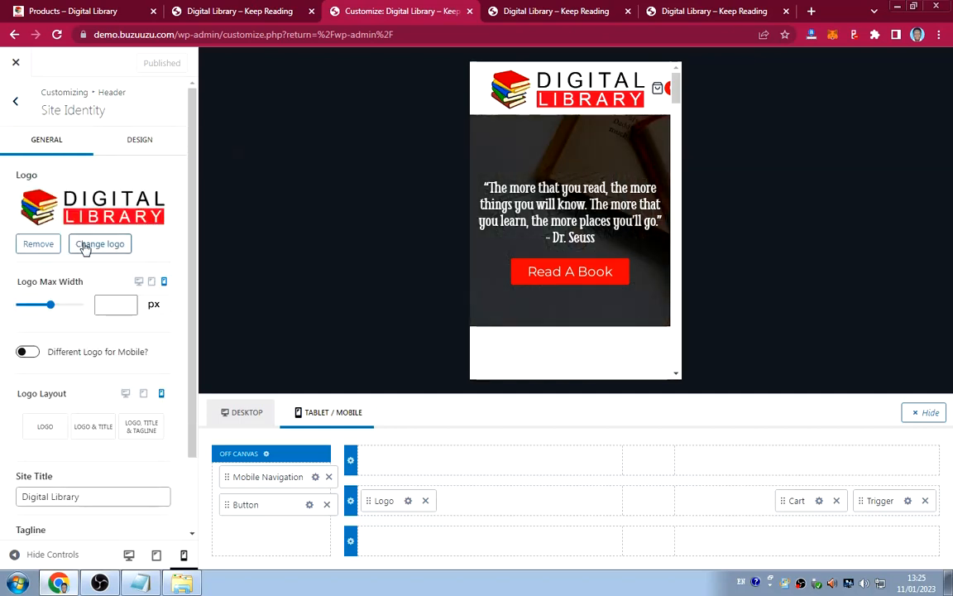
{"action": "left_click_drag", "start_coordinate": [51, 309], "coordinate": [39, 304]}
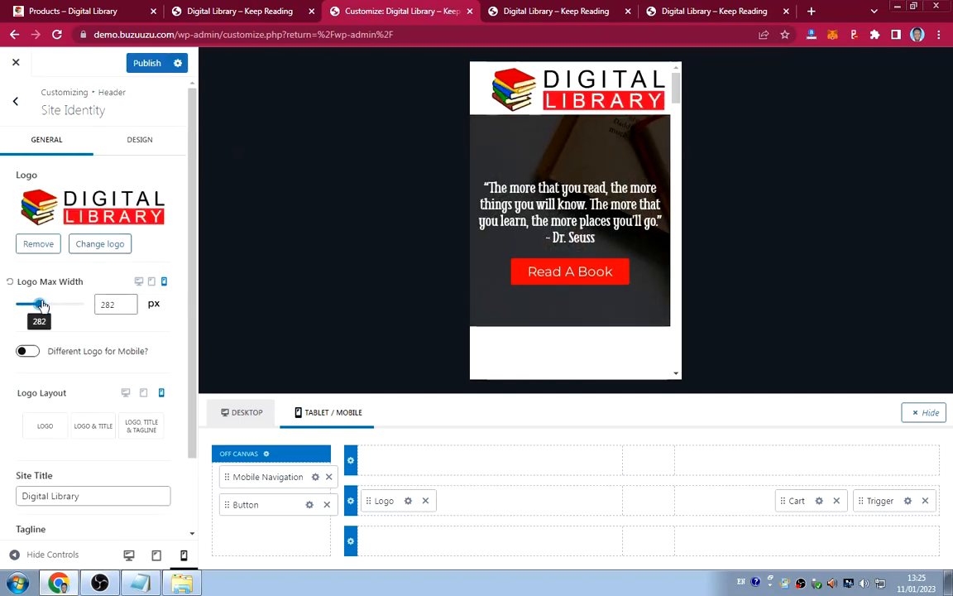
{"action": "double_click", "coordinate": [115, 303]}
{"action": "type", "text": "180"}
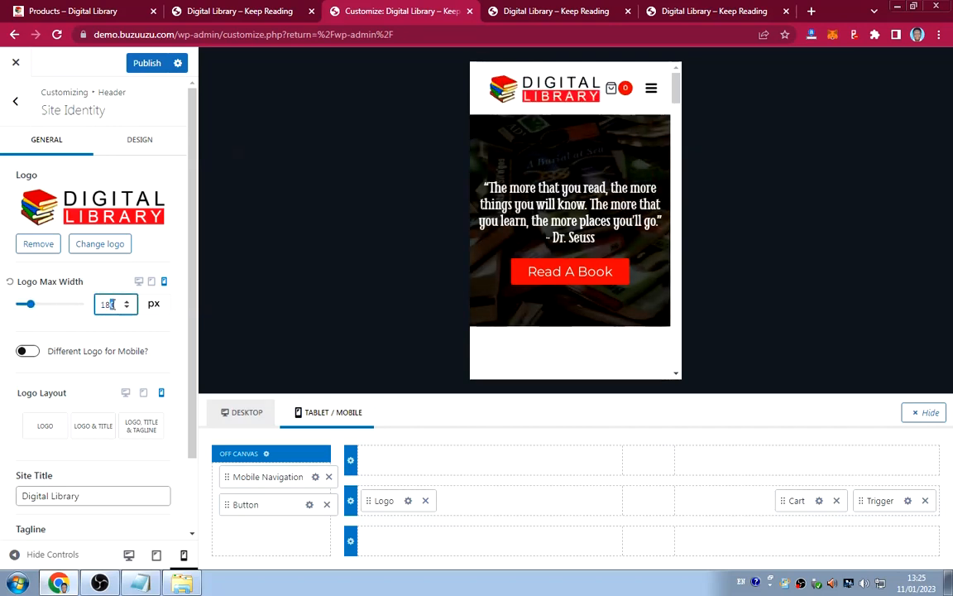
{"action": "type", "text": "150"}
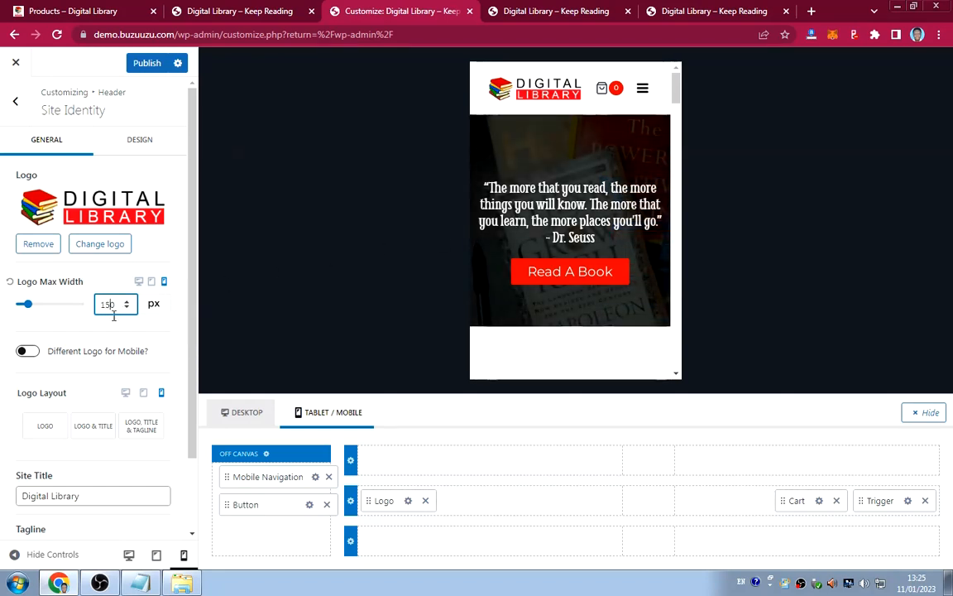
{"action": "key", "text": "BackSpace"}
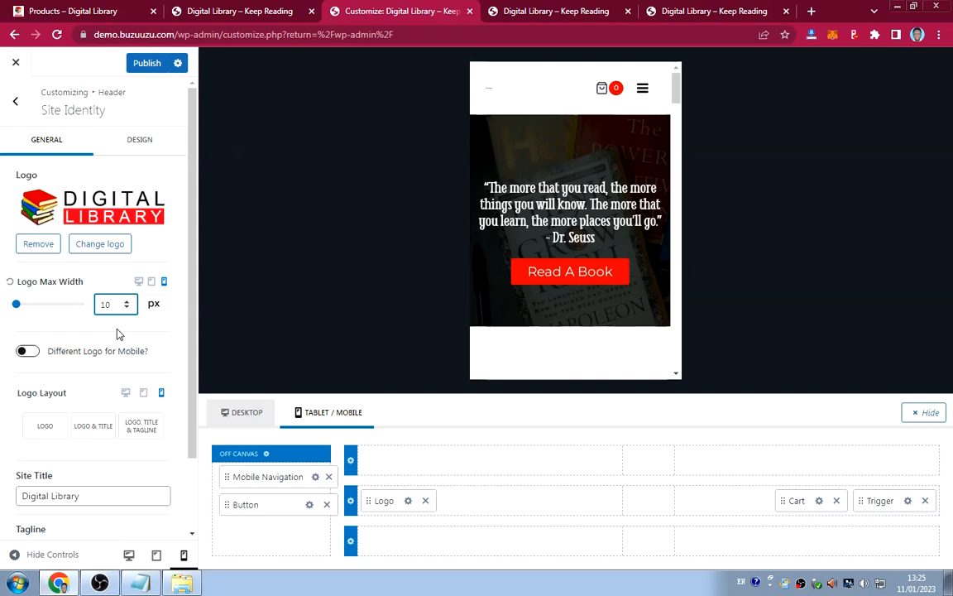
{"action": "type", "text": "3"}
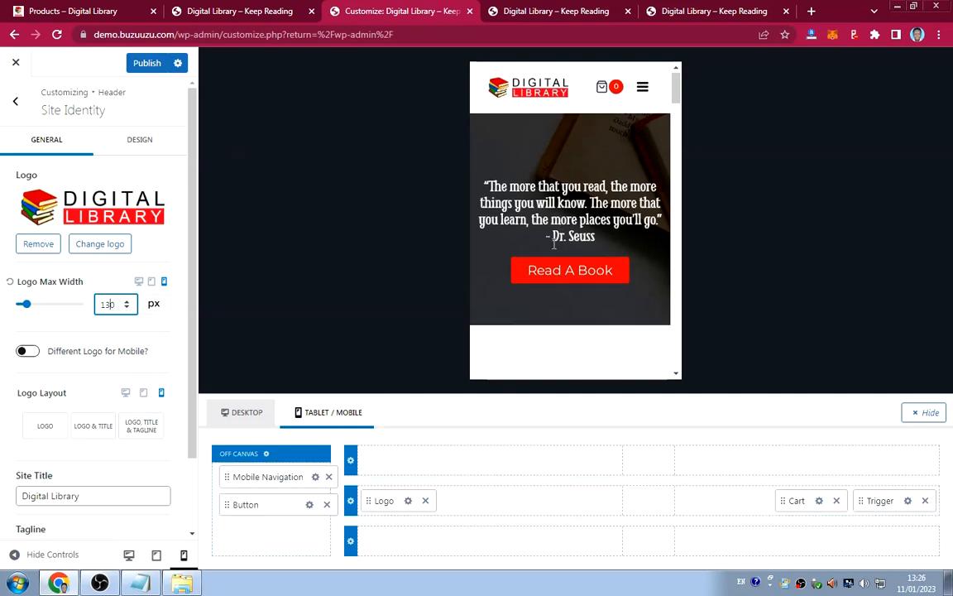
Look through the home page in the phone preview and publish the logo width change.
{"action": "scroll", "coordinate": [556, 254], "scroll_direction": "down", "scroll_amount": 3}
{"action": "scroll", "coordinate": [556, 254], "scroll_direction": "down", "scroll_amount": 15}
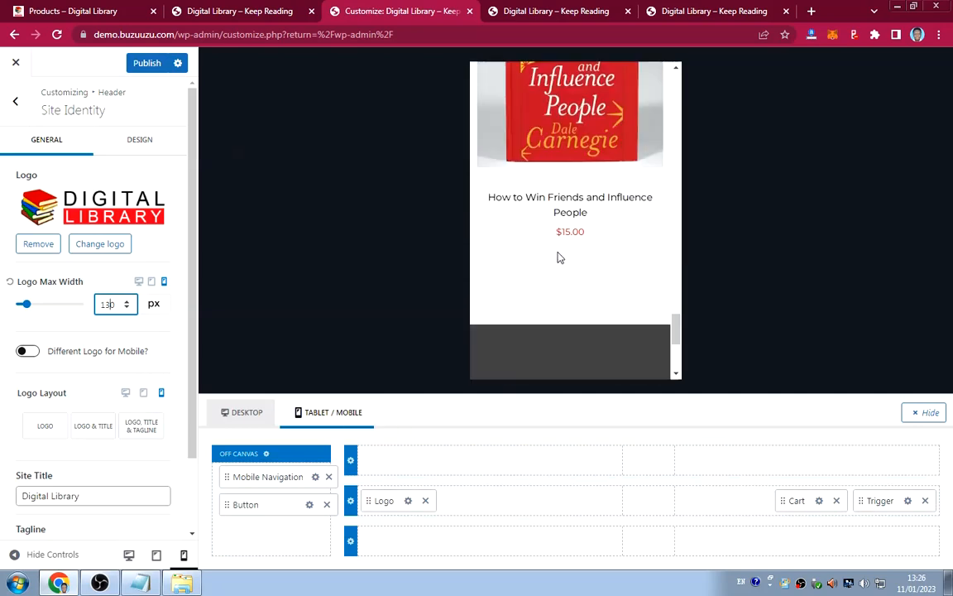
{"action": "scroll", "coordinate": [558, 258], "scroll_direction": "up", "scroll_amount": 10}
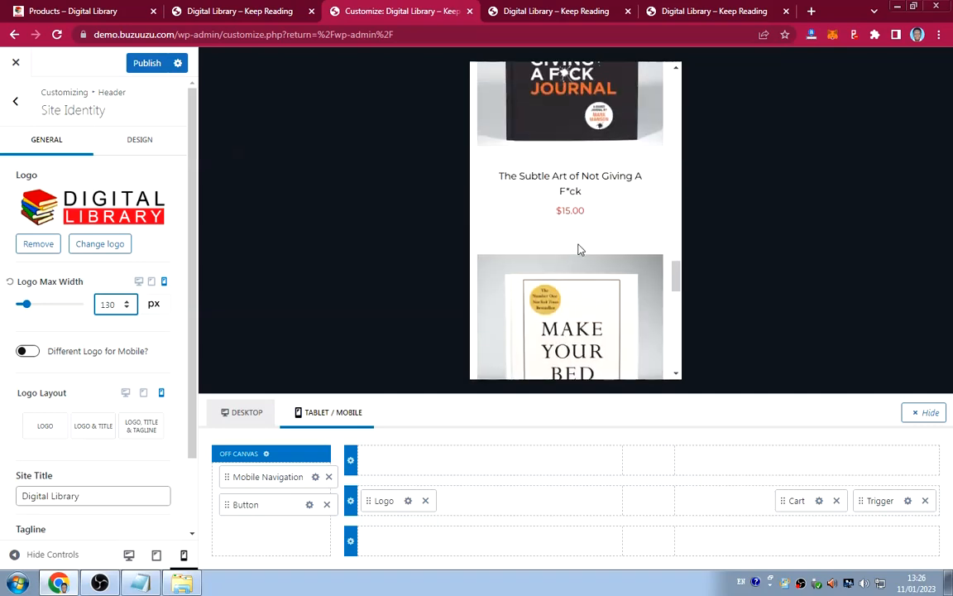
{"action": "scroll", "coordinate": [581, 253], "scroll_direction": "up", "scroll_amount": 10}
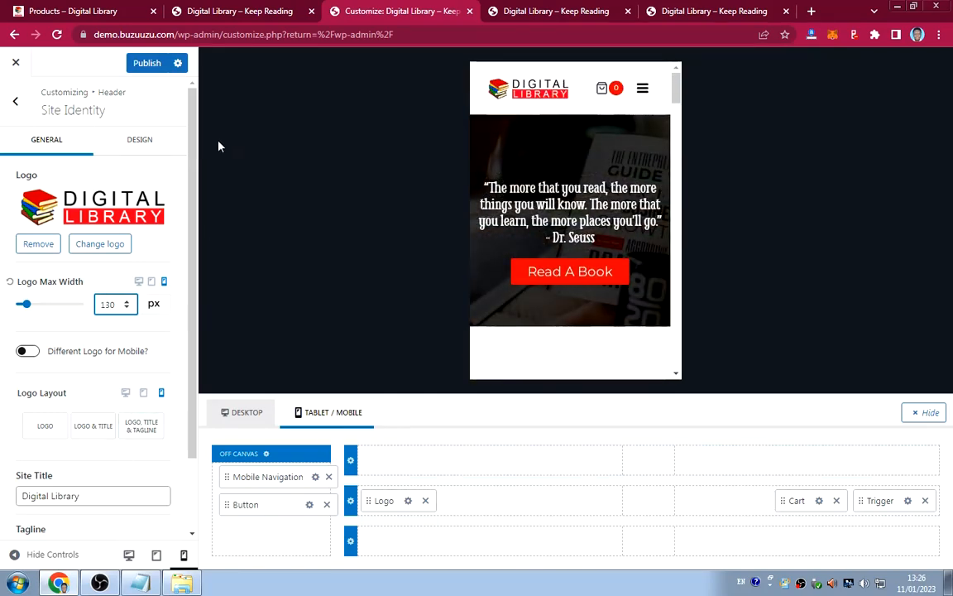
{"action": "left_click", "coordinate": [147, 62]}
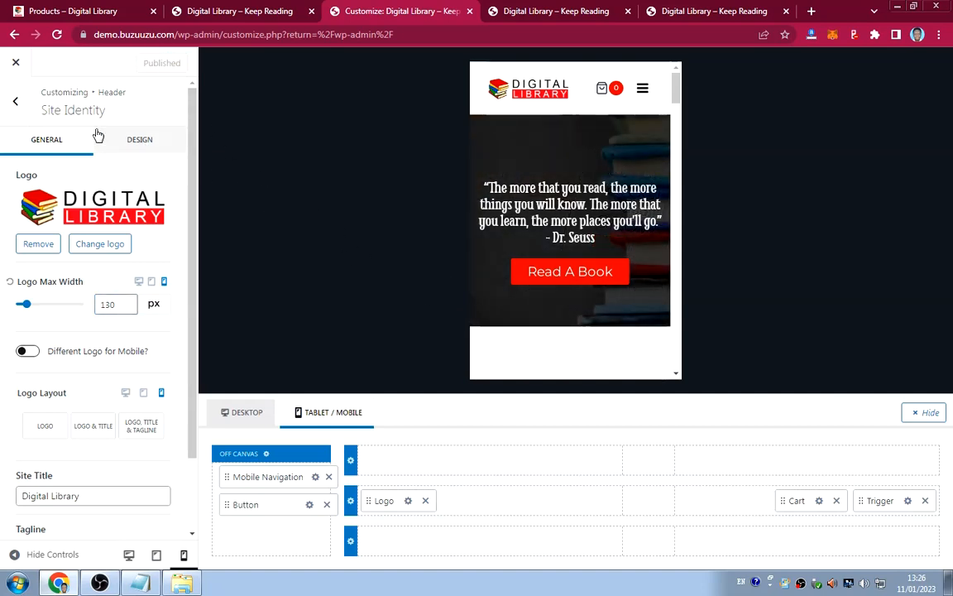
Return to the desktop preview and change the page title font colour in the Page Layout design settings.
{"action": "left_click", "coordinate": [15, 101]}
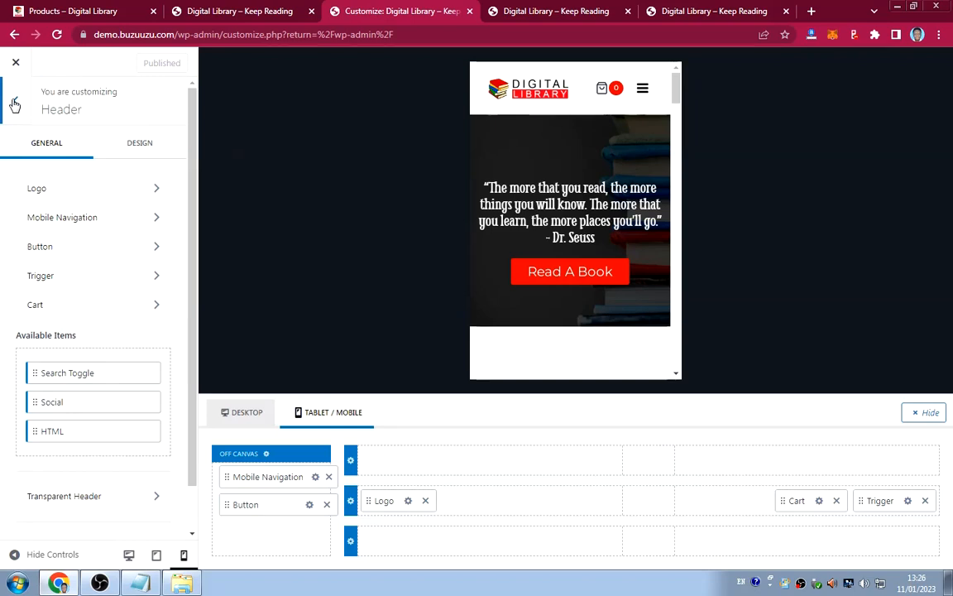
{"action": "left_click", "coordinate": [14, 124]}
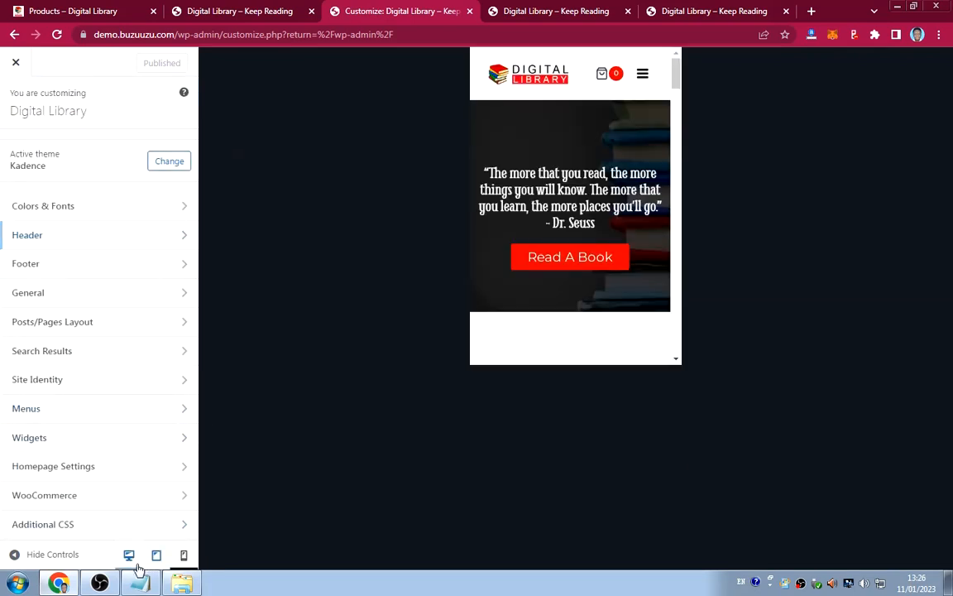
{"action": "left_click", "coordinate": [130, 554]}
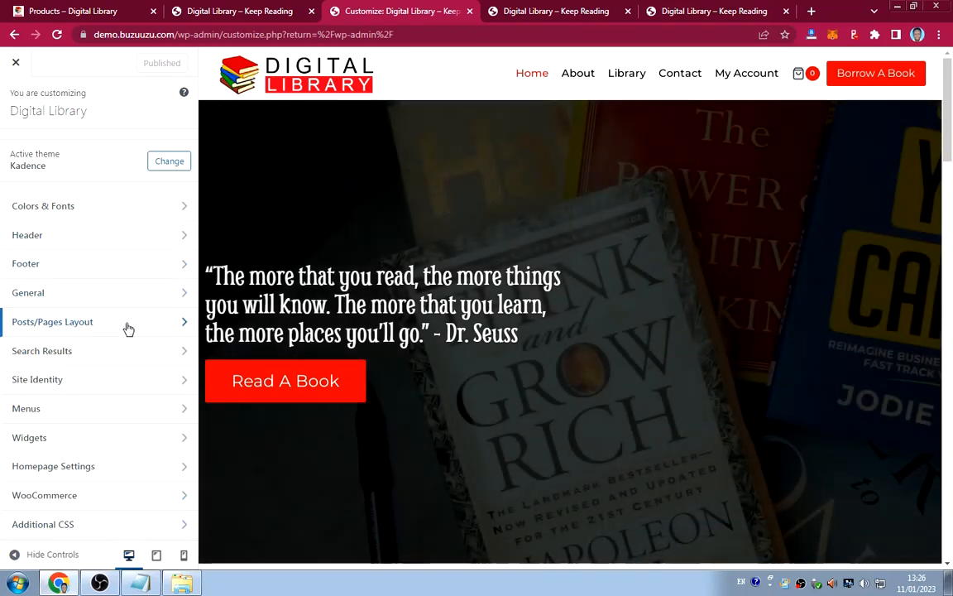
{"action": "left_click", "coordinate": [128, 328]}
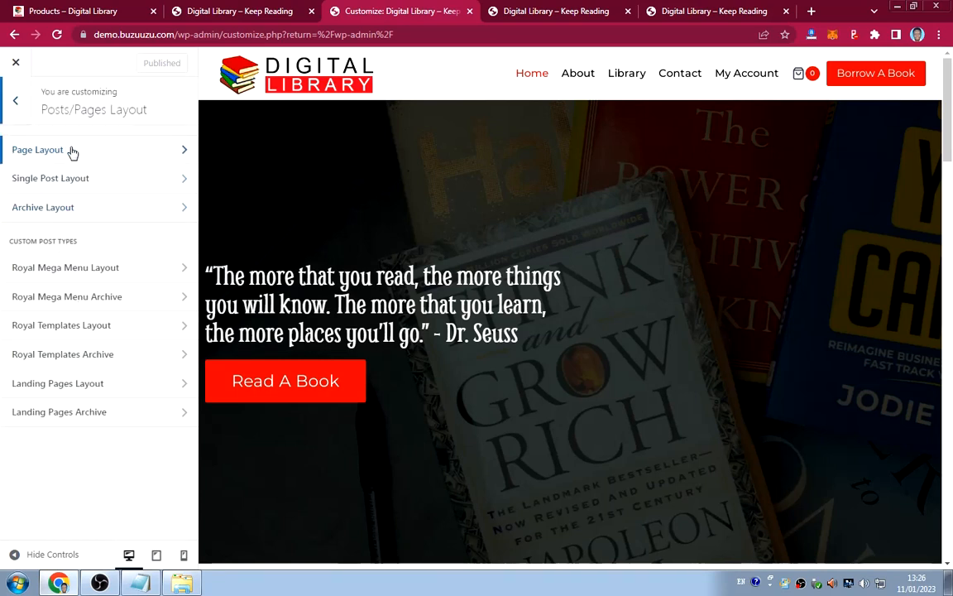
{"action": "left_click", "coordinate": [131, 154]}
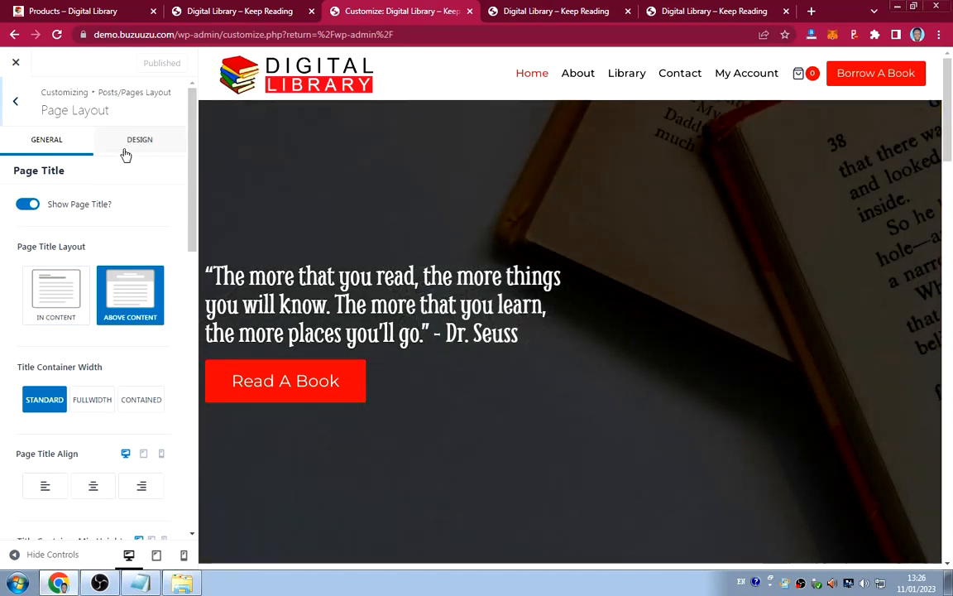
{"action": "left_click", "coordinate": [108, 149]}
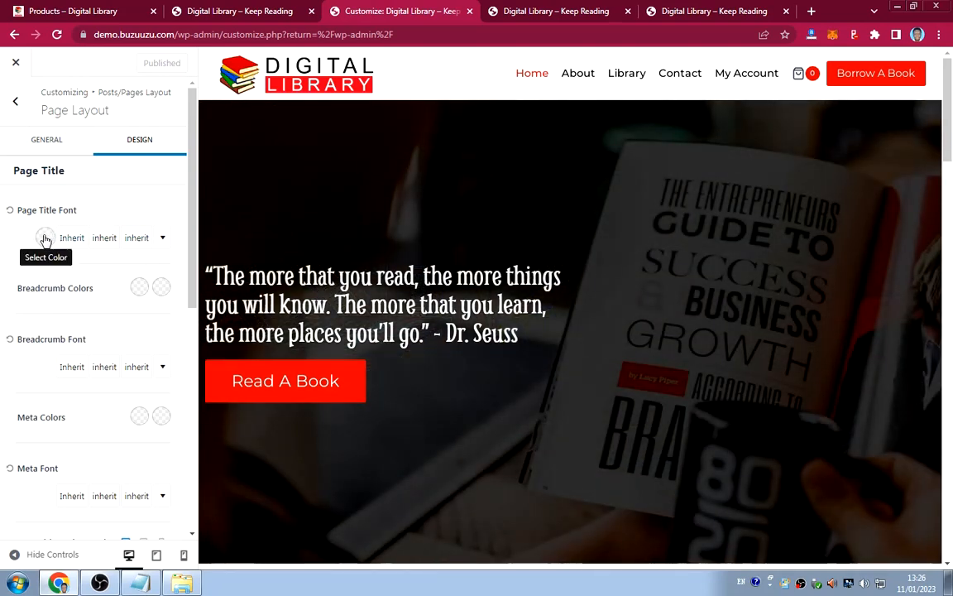
{"action": "left_click", "coordinate": [46, 238]}
{"action": "left_click_drag", "start_coordinate": [23, 266], "coordinate": [4, 238]}
{"action": "left_click", "coordinate": [5, 233]}
Set the desktop page title background to a custom red slightly darker than the bright red palette colour, D40707.
{"action": "scroll", "coordinate": [54, 261], "scroll_direction": "down", "scroll_amount": 3}
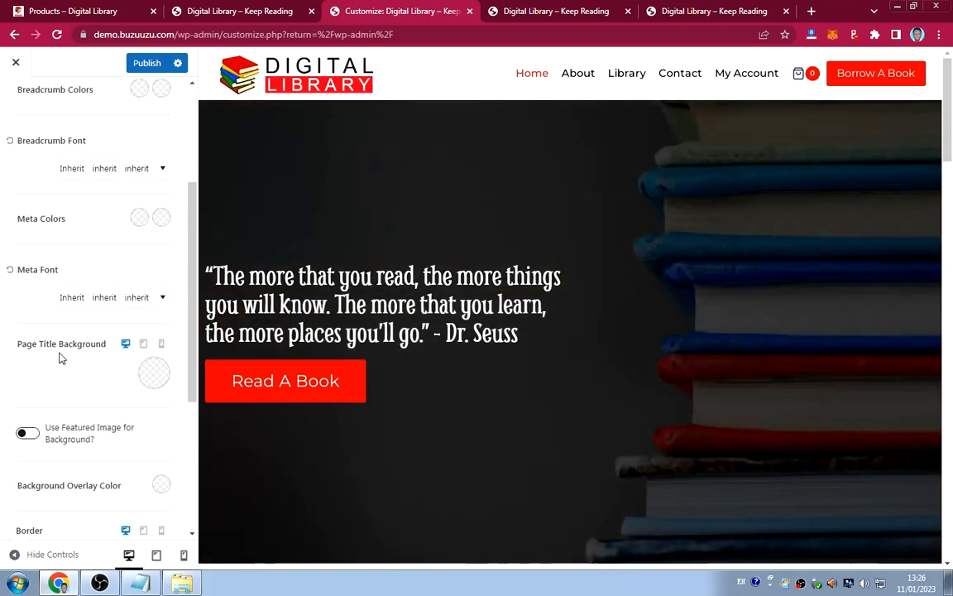
{"action": "left_click", "coordinate": [156, 375]}
{"action": "left_click", "coordinate": [24, 333]}
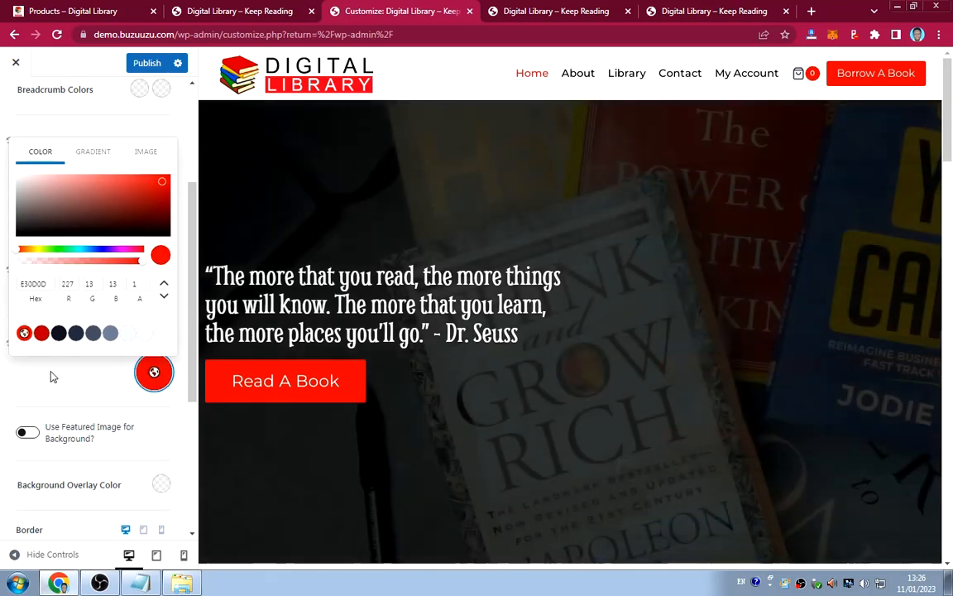
{"action": "left_click", "coordinate": [50, 377]}
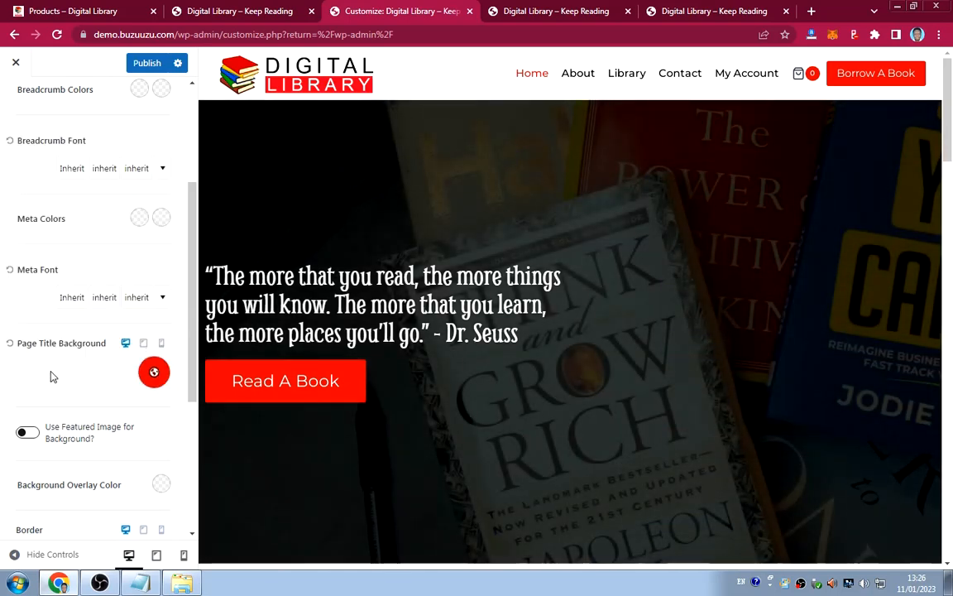
{"action": "left_click", "coordinate": [153, 373]}
{"action": "left_click_drag", "start_coordinate": [162, 185], "coordinate": [165, 190]}
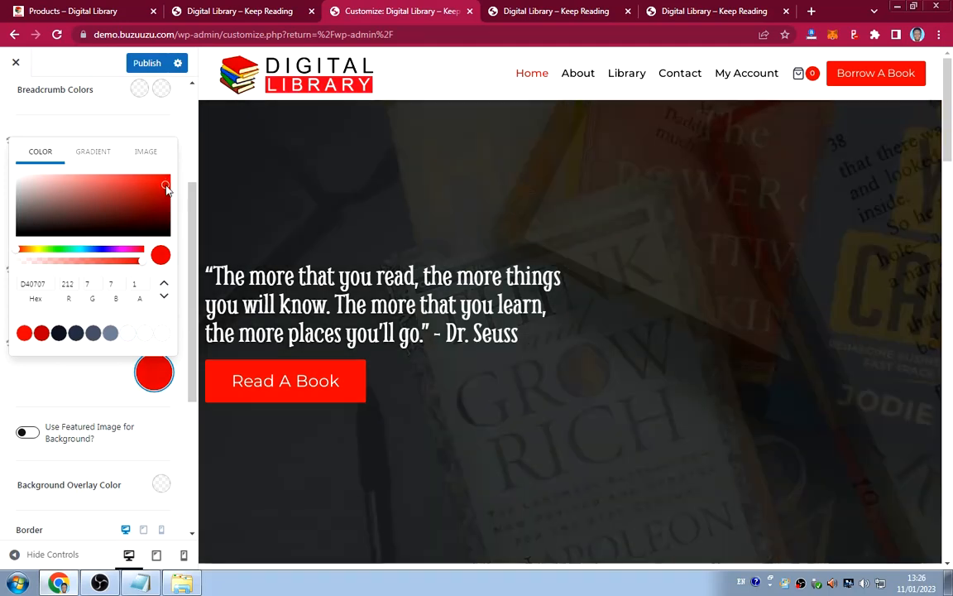
{"action": "left_click", "coordinate": [61, 389]}
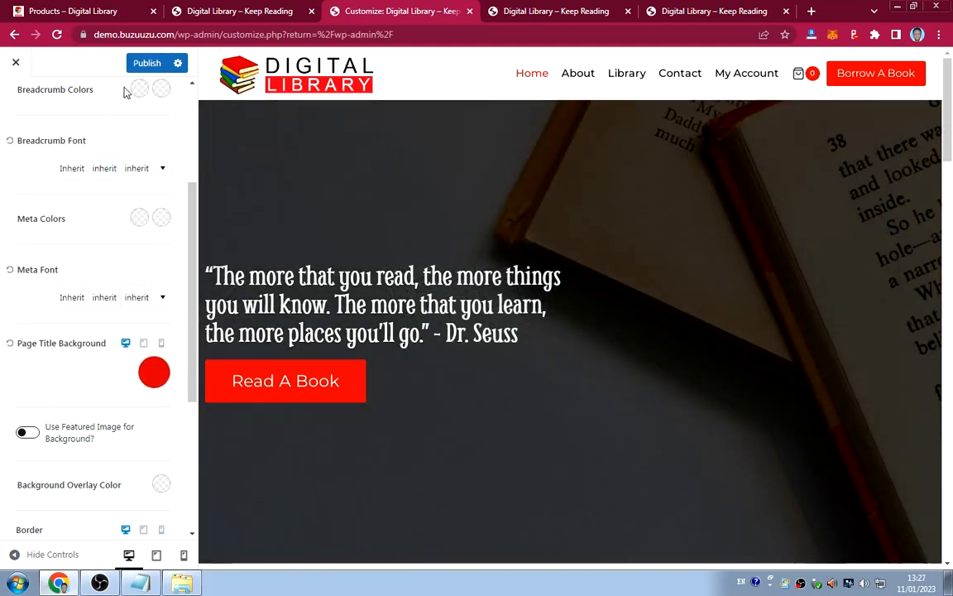
Publish the page title styling and open the Library page on the live site.
{"action": "left_click", "coordinate": [151, 63]}
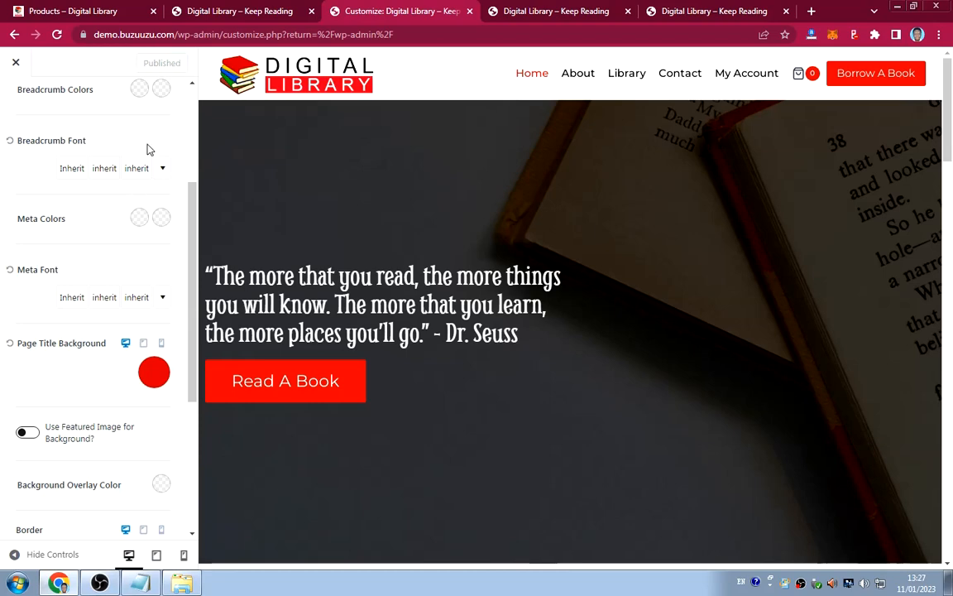
{"action": "left_click", "coordinate": [253, 15]}
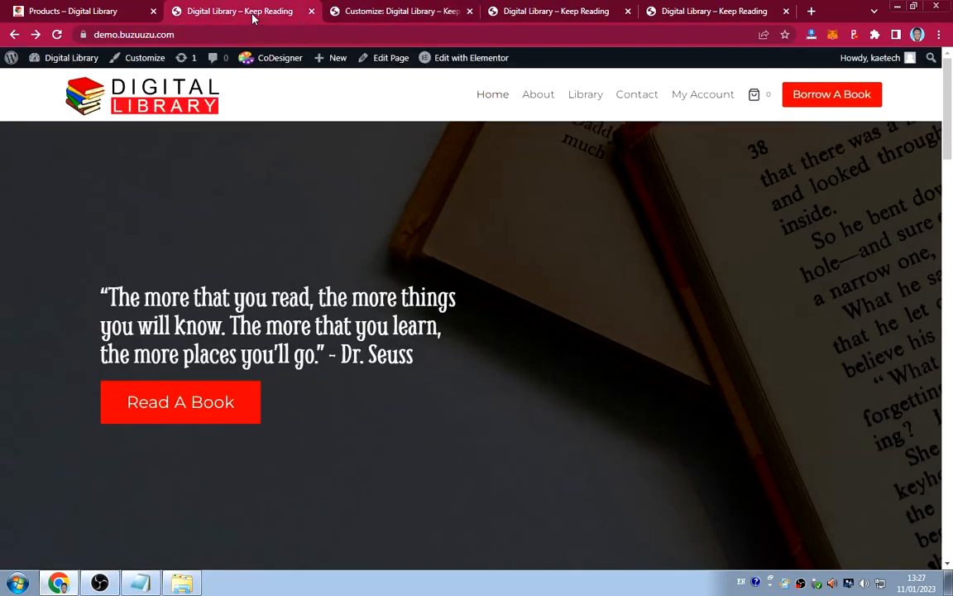
{"action": "left_click", "coordinate": [588, 96]}
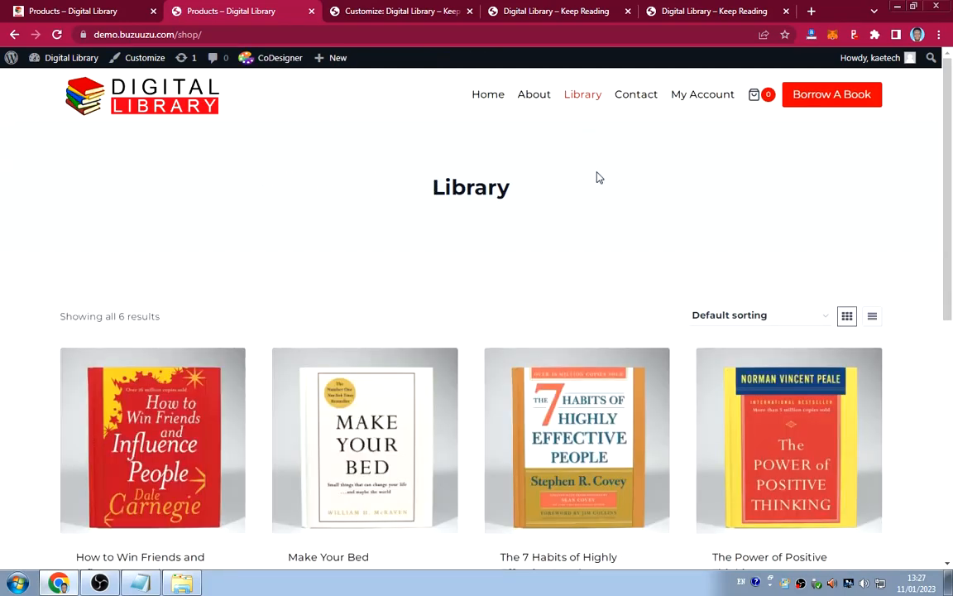
Look through the Page Layout design settings in the customizer for options affecting the Library page's title area.
{"action": "left_click", "coordinate": [386, 11]}
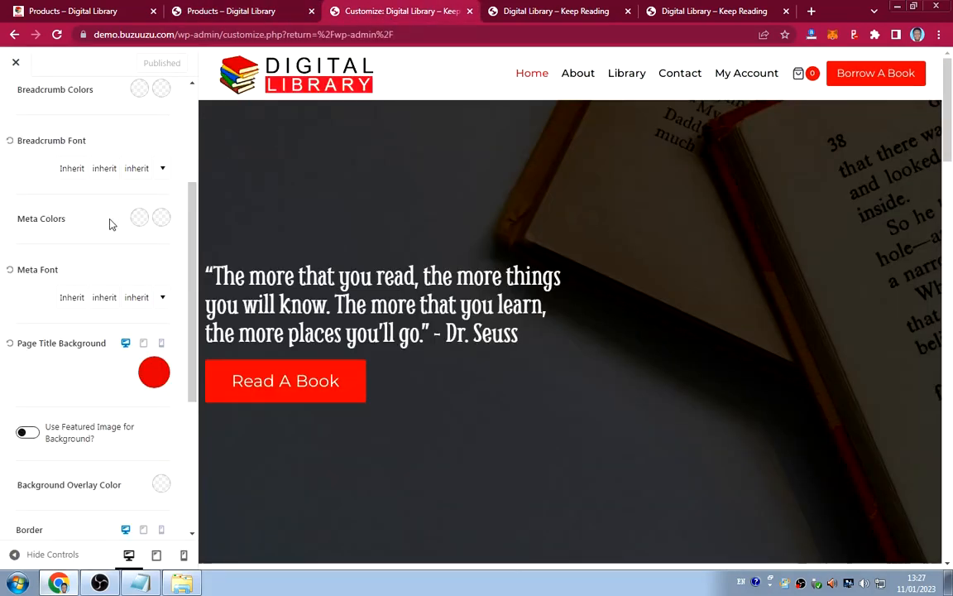
{"action": "scroll", "coordinate": [76, 279], "scroll_direction": "down", "scroll_amount": 3}
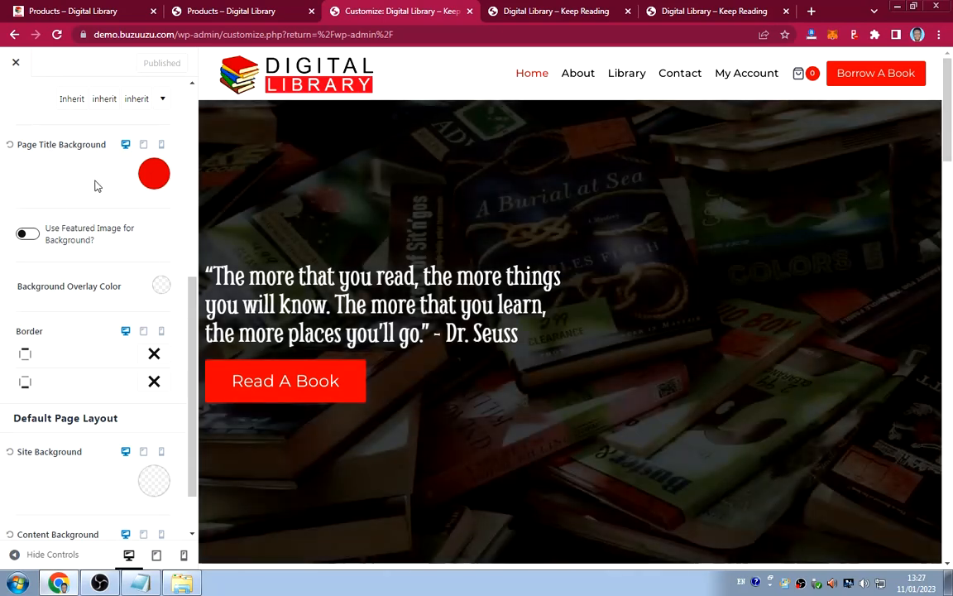
{"action": "scroll", "coordinate": [96, 203], "scroll_direction": "up", "scroll_amount": 5}
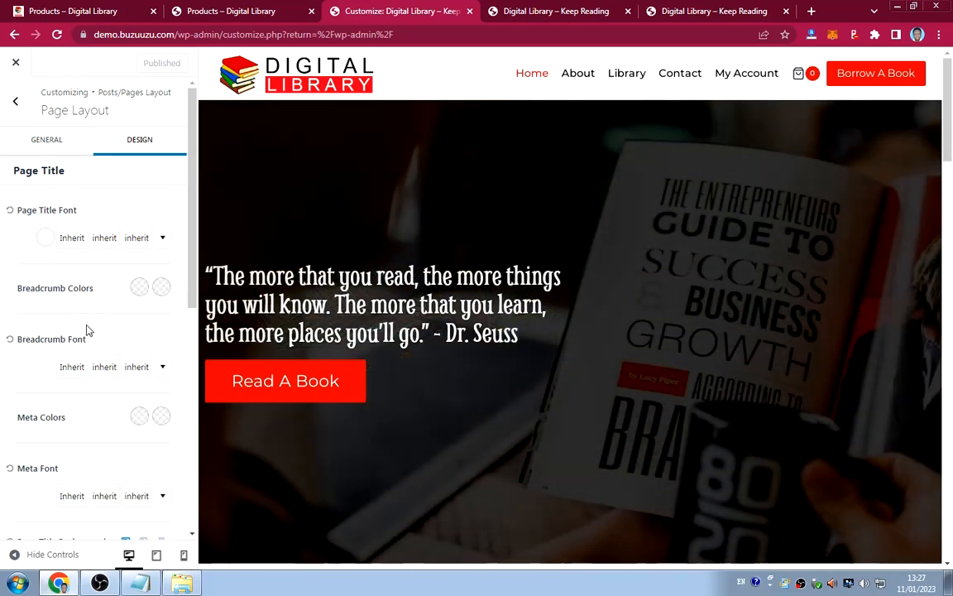
{"action": "scroll", "coordinate": [87, 331], "scroll_direction": "down", "scroll_amount": 1}
{"action": "scroll", "coordinate": [87, 330], "scroll_direction": "down", "scroll_amount": 5}
{"action": "scroll", "coordinate": [91, 319], "scroll_direction": "up", "scroll_amount": 6}
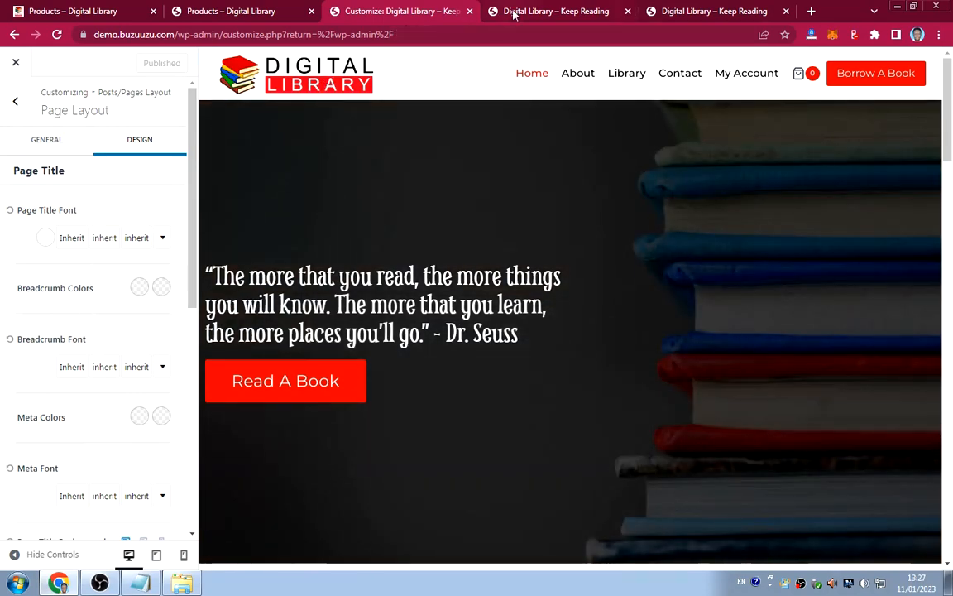
Compare the live Library page's title area with the About and Library pages in the customizer preview.
{"action": "left_click", "coordinate": [523, 11]}
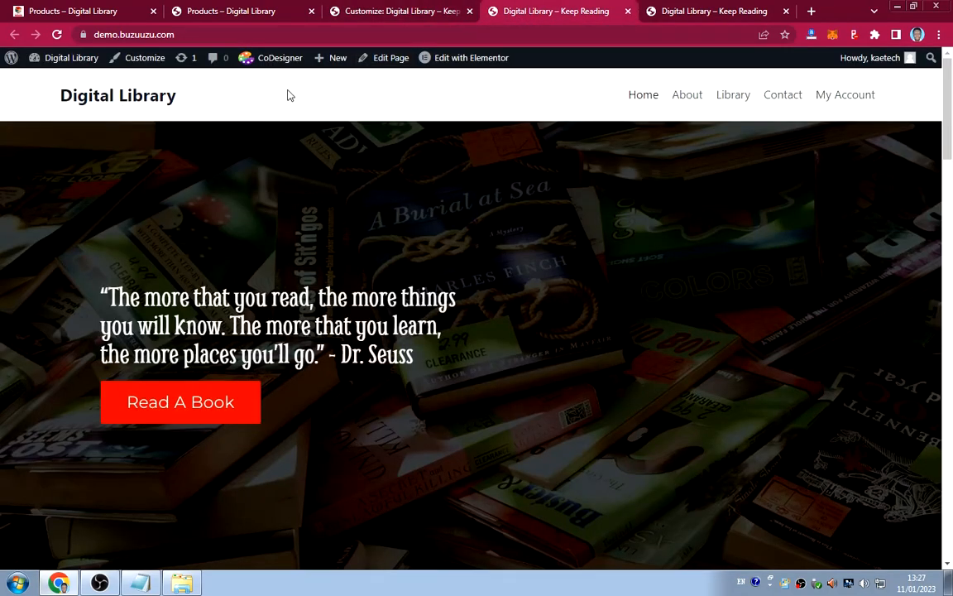
{"action": "left_click", "coordinate": [264, 12]}
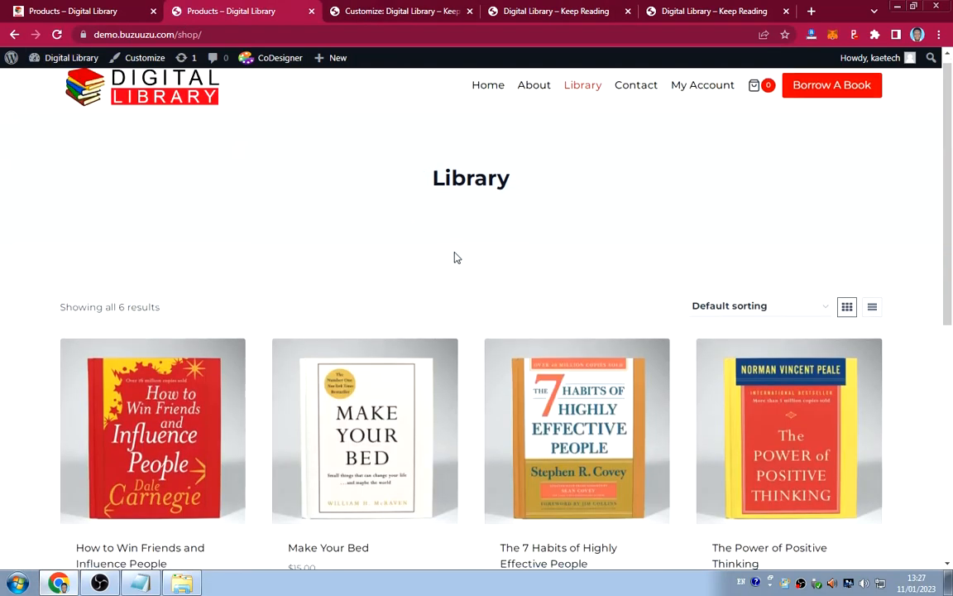
{"action": "scroll", "coordinate": [453, 257], "scroll_direction": "down", "scroll_amount": 4}
{"action": "scroll", "coordinate": [454, 258], "scroll_direction": "up", "scroll_amount": 4}
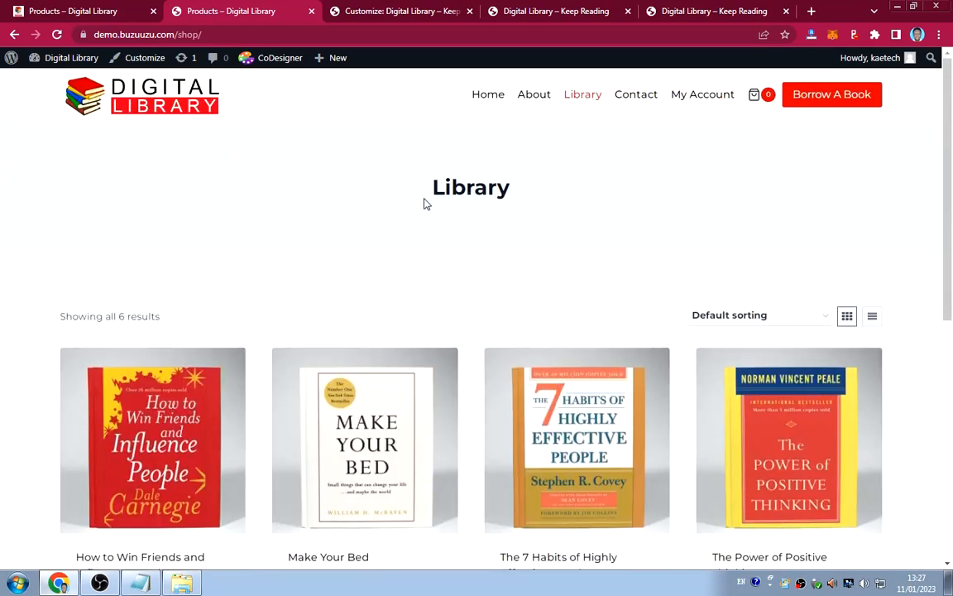
{"action": "left_click", "coordinate": [397, 10]}
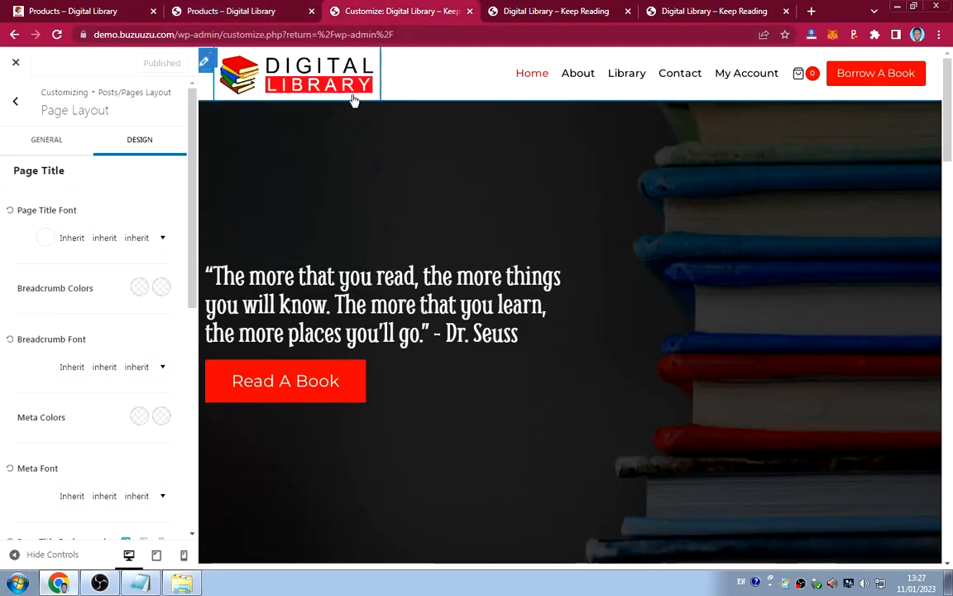
{"action": "left_click", "coordinate": [580, 80]}
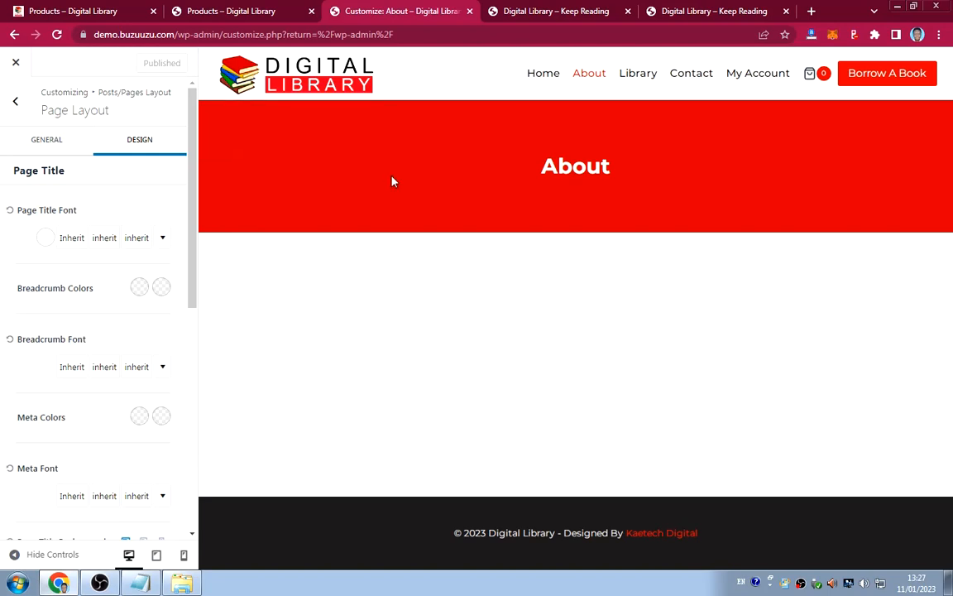
{"action": "left_click", "coordinate": [643, 79]}
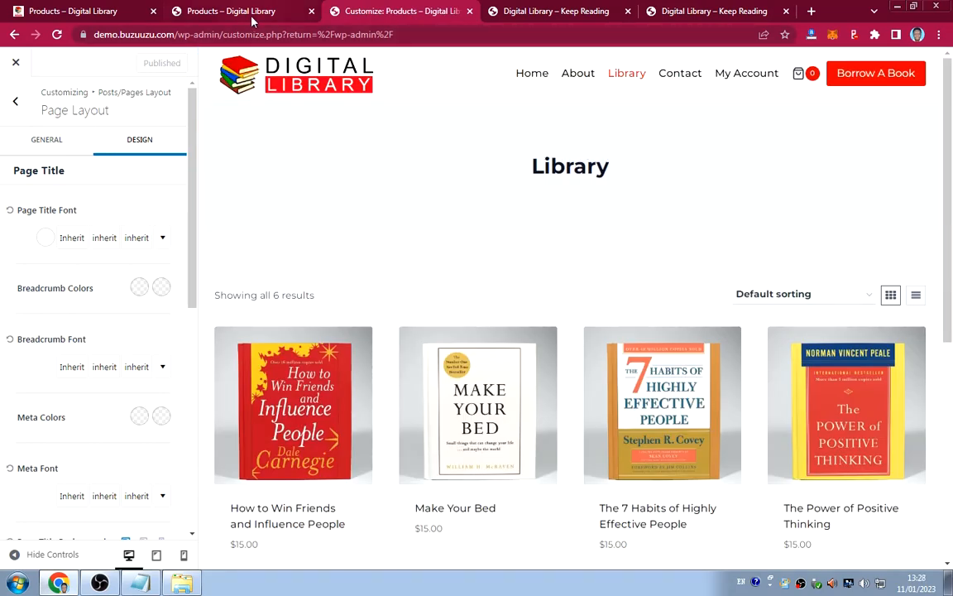
Set the archive title colour to white, FFFFFF, in WooCommerce's Product Catalog design settings.
{"action": "left_click", "coordinate": [16, 101]}
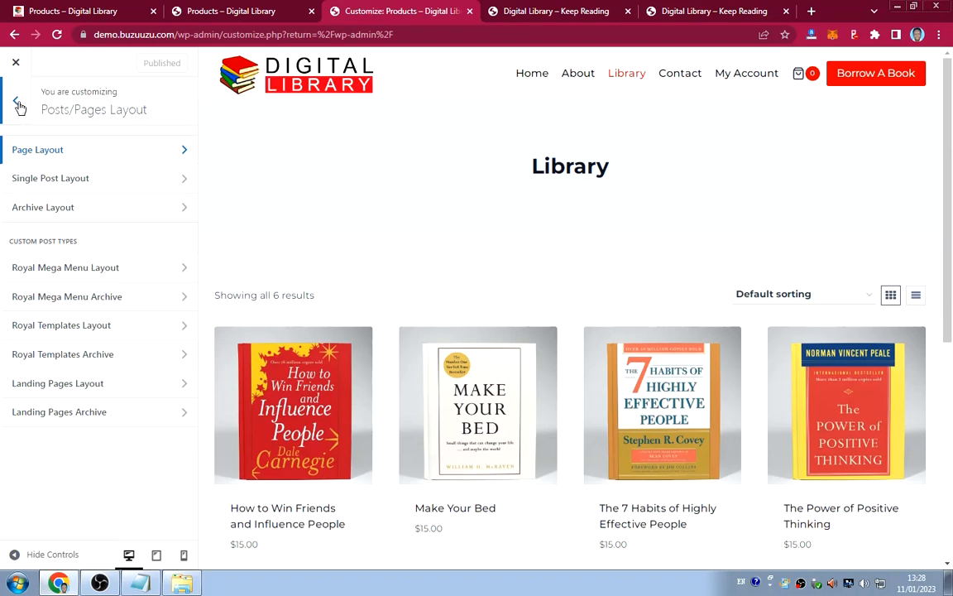
{"action": "left_click", "coordinate": [18, 103]}
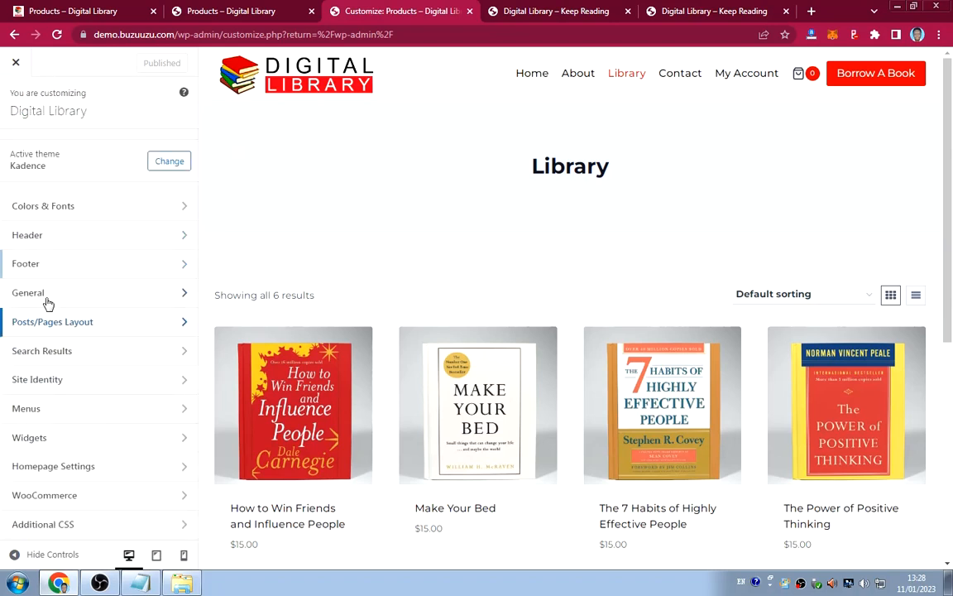
{"action": "left_click", "coordinate": [61, 500]}
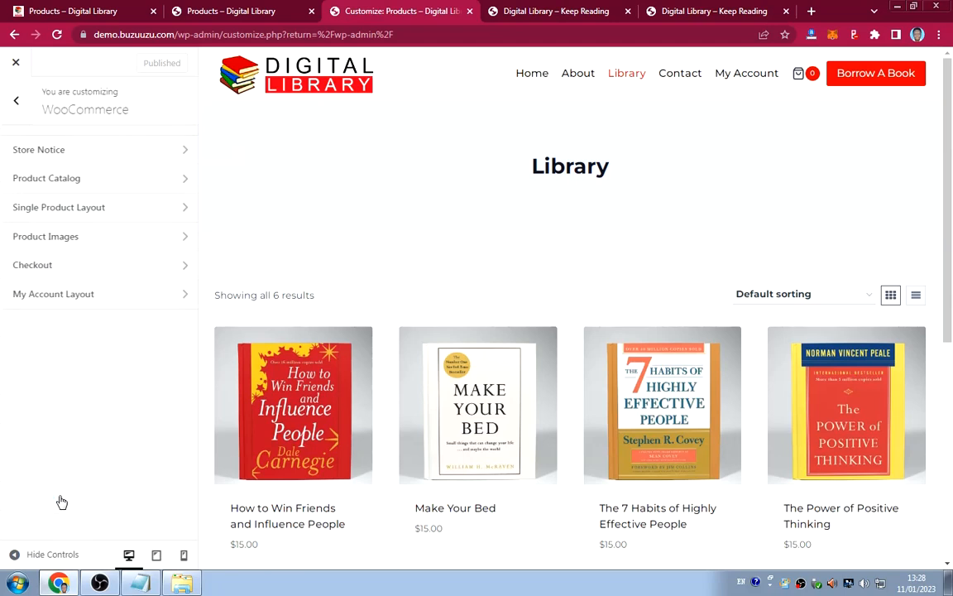
{"action": "left_click", "coordinate": [114, 182]}
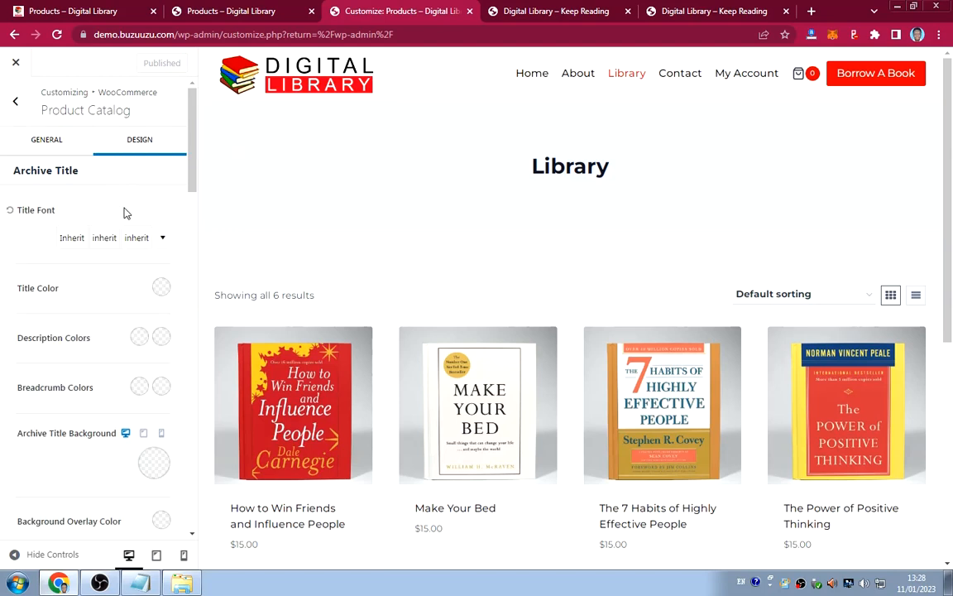
{"action": "left_click", "coordinate": [162, 287]}
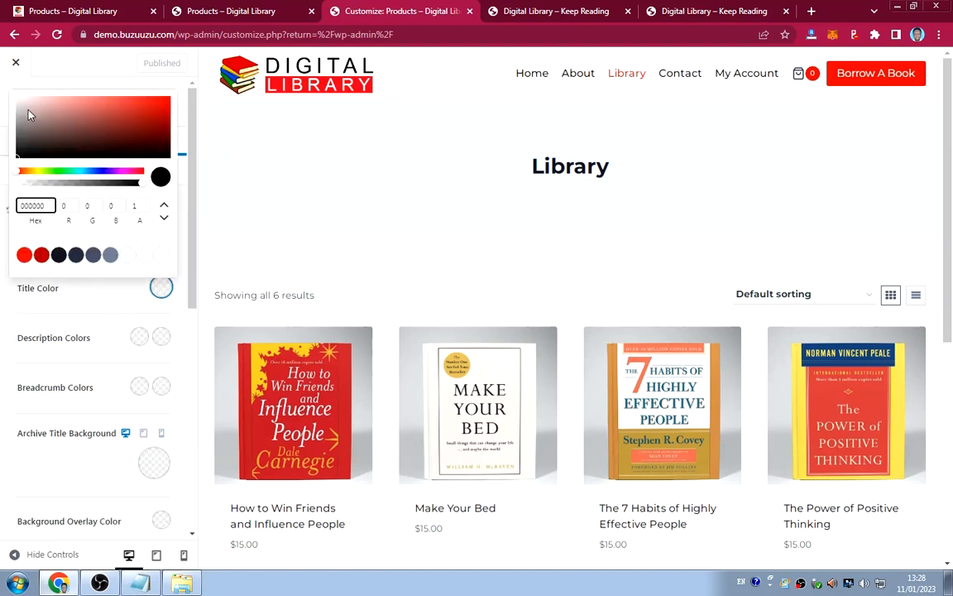
{"action": "left_click_drag", "start_coordinate": [28, 110], "coordinate": [1, 88]}
{"action": "left_click", "coordinate": [110, 302]}
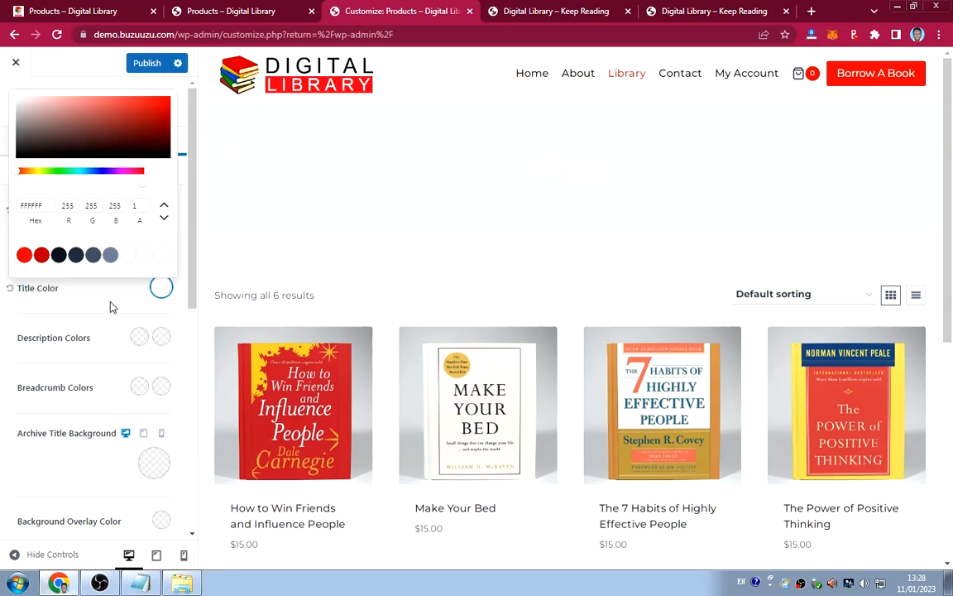
Set the desktop archive title background to a custom red slightly darker than the bright red palette colour.
{"action": "scroll", "coordinate": [118, 354], "scroll_direction": "down", "scroll_amount": 1}
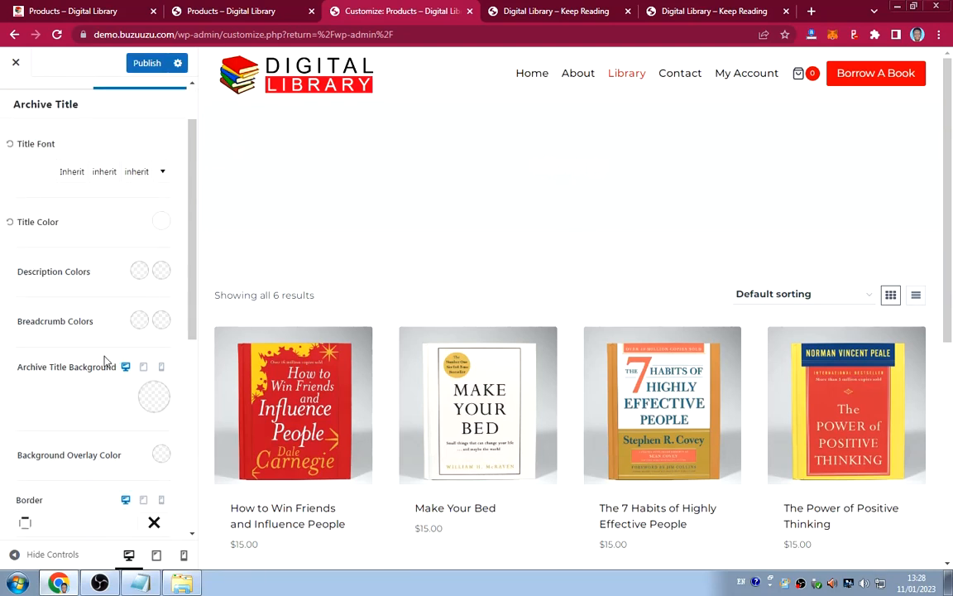
{"action": "left_click", "coordinate": [147, 400]}
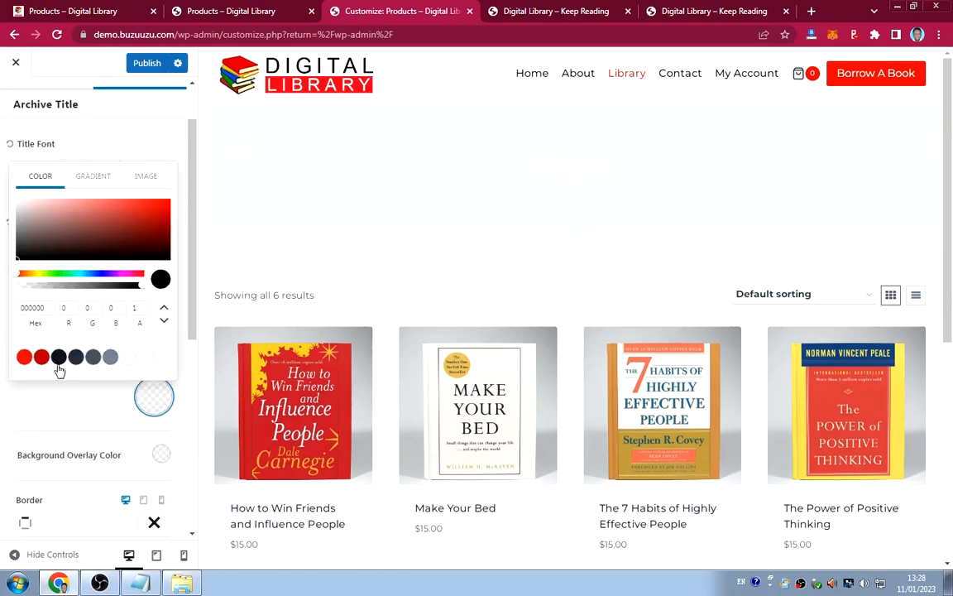
{"action": "left_click", "coordinate": [47, 405]}
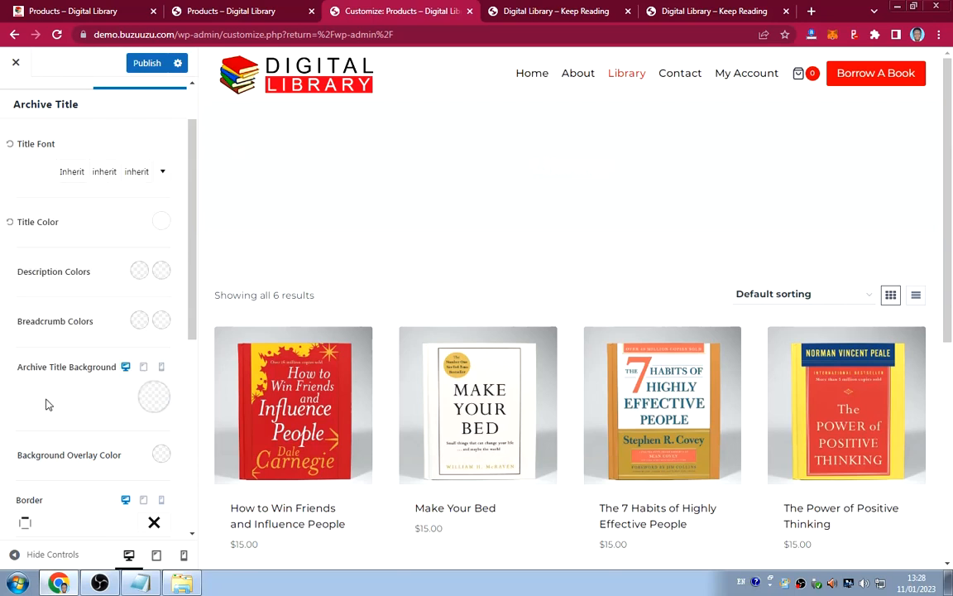
{"action": "left_click", "coordinate": [155, 401]}
{"action": "left_click", "coordinate": [25, 357]}
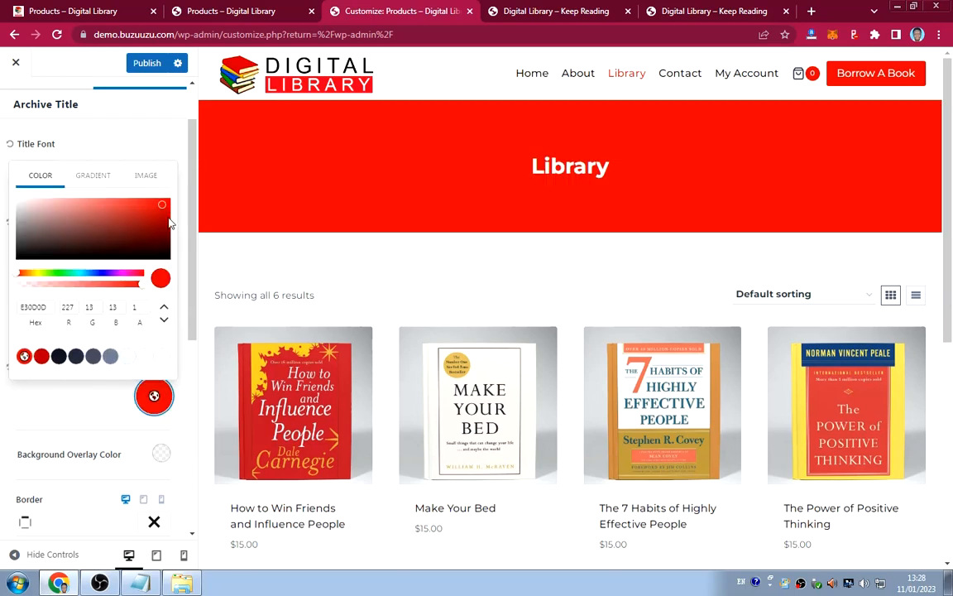
{"action": "left_click_drag", "start_coordinate": [160, 205], "coordinate": [164, 209]}
{"action": "left_click", "coordinate": [58, 426]}
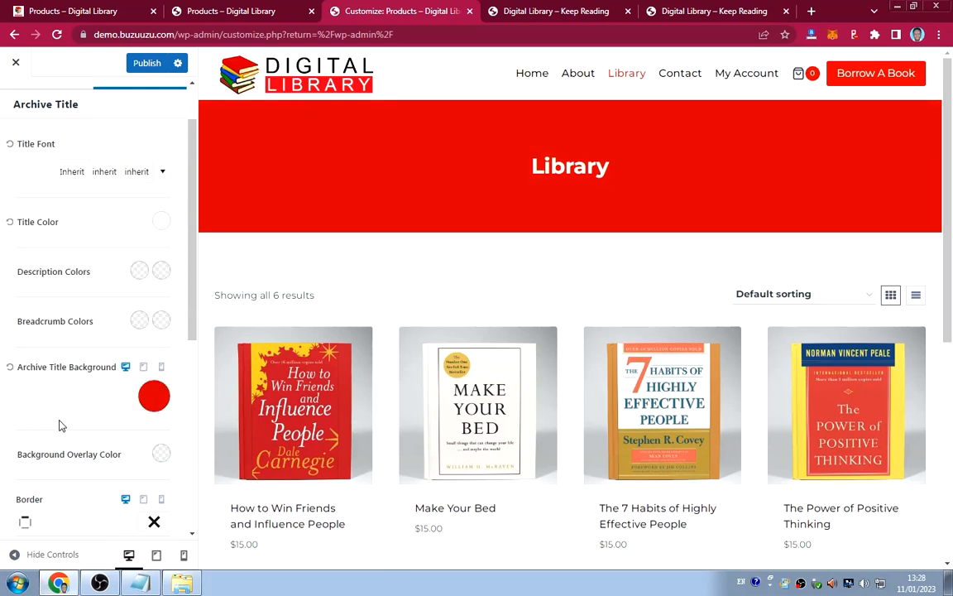
Review the remaining Product Catalog design settings and publish the archive title styling.
{"action": "scroll", "coordinate": [60, 425], "scroll_direction": "down", "scroll_amount": 3}
{"action": "scroll", "coordinate": [59, 425], "scroll_direction": "down", "scroll_amount": 2}
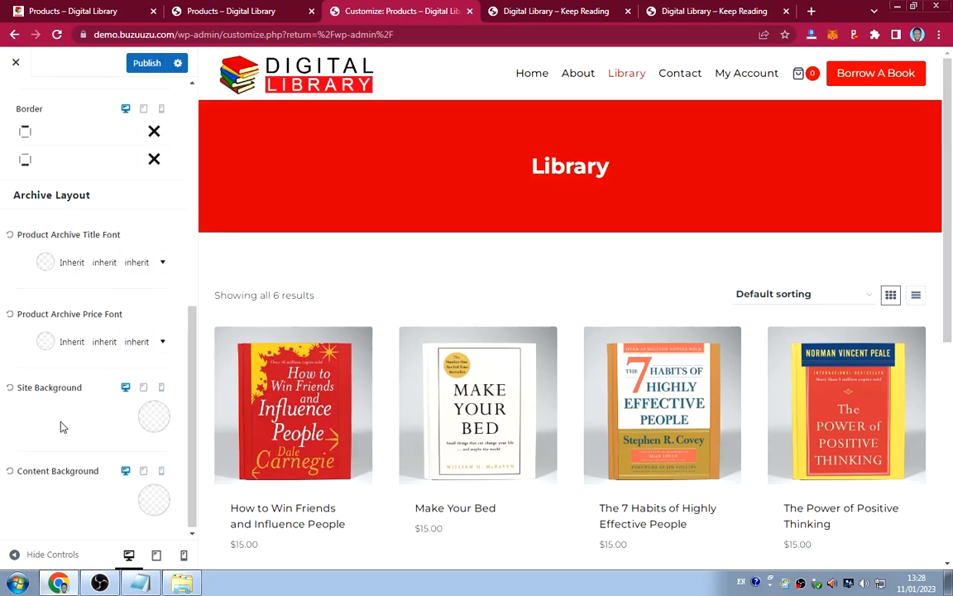
{"action": "scroll", "coordinate": [57, 421], "scroll_direction": "up", "scroll_amount": 6}
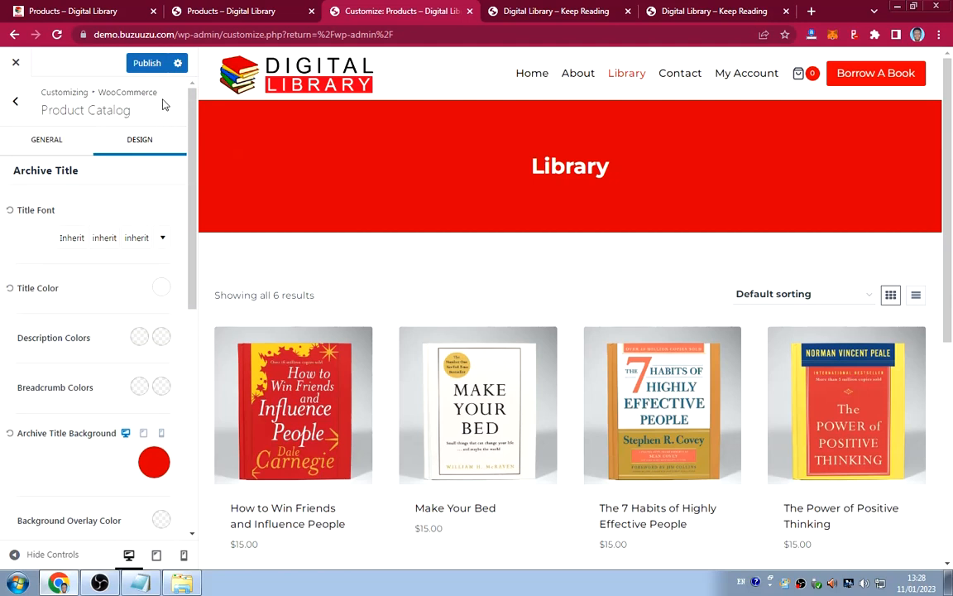
{"action": "left_click", "coordinate": [147, 65]}
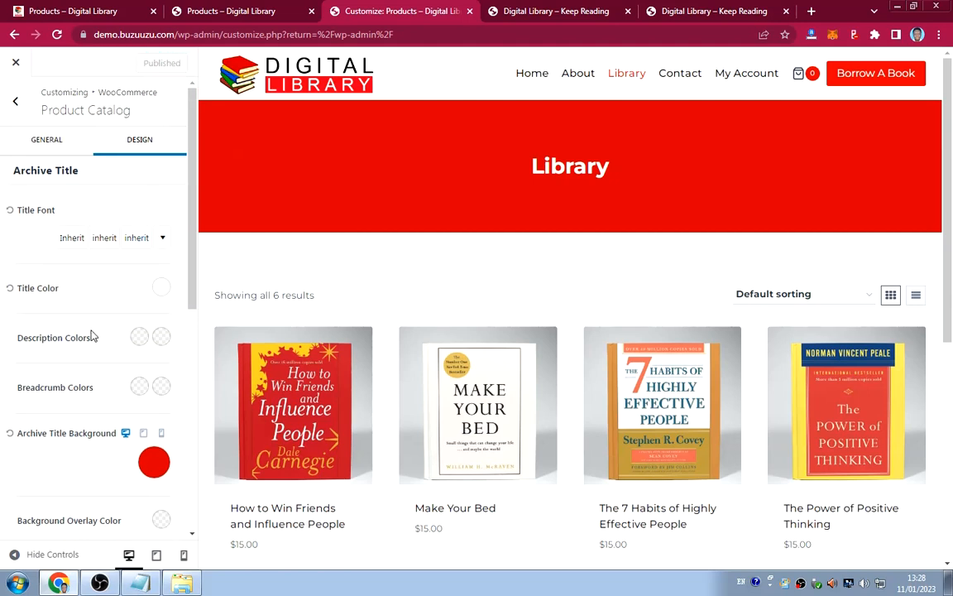
Look through WooCommerce's Checkout settings in the customizer and return to the WooCommerce section list.
{"action": "left_click", "coordinate": [15, 100]}
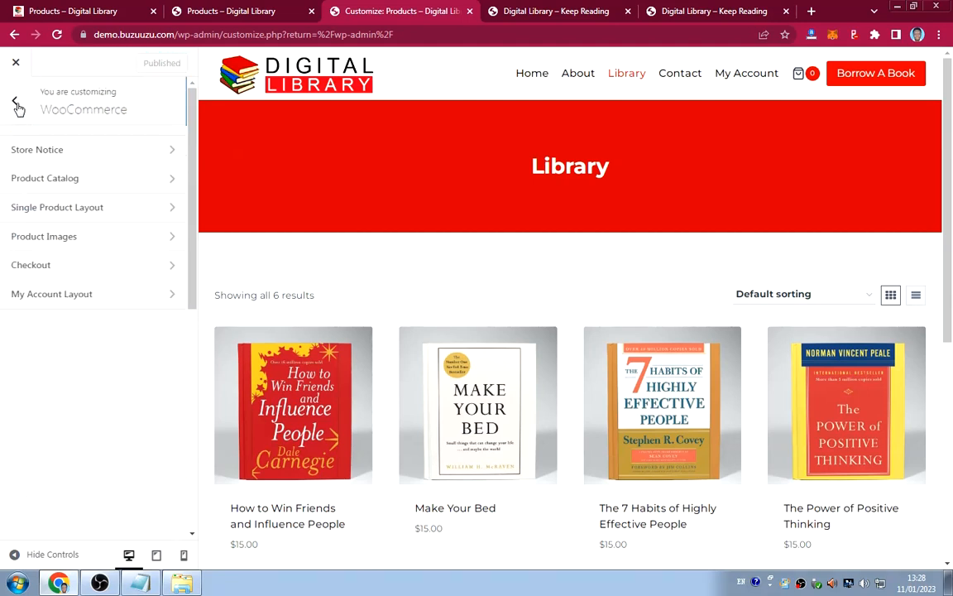
{"action": "left_click", "coordinate": [68, 271]}
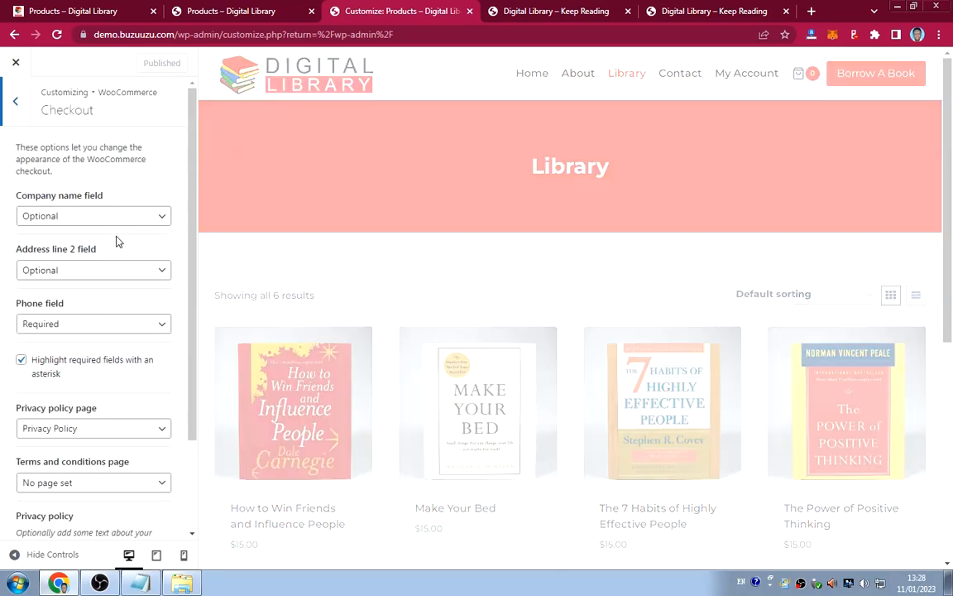
{"action": "scroll", "coordinate": [116, 246], "scroll_direction": "down", "scroll_amount": 2}
{"action": "scroll", "coordinate": [55, 153], "scroll_direction": "up", "scroll_amount": 3}
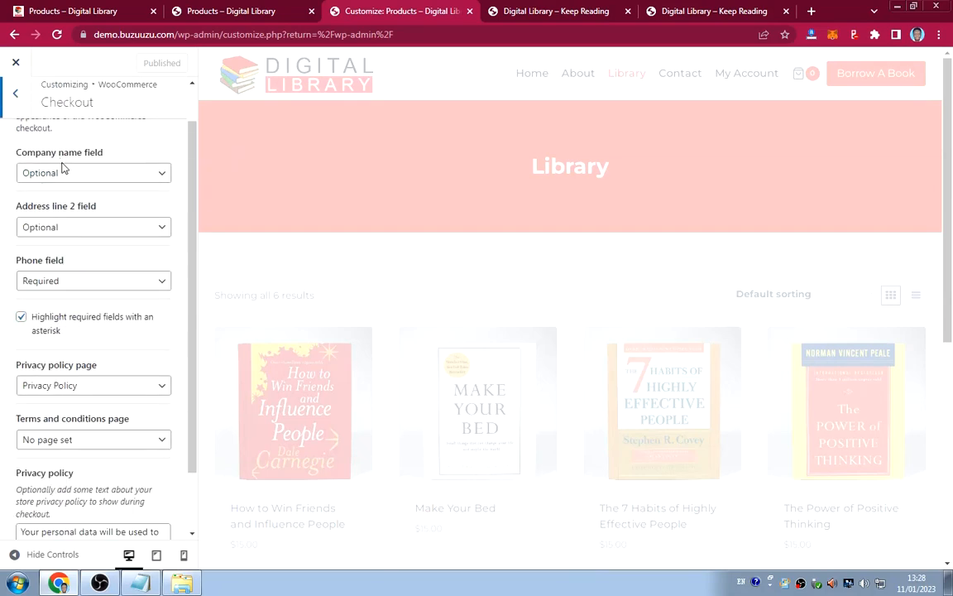
{"action": "left_click", "coordinate": [14, 90]}
Check the My Account and Library pages on the live site, and return to the customizer.
{"action": "left_click", "coordinate": [532, 18]}
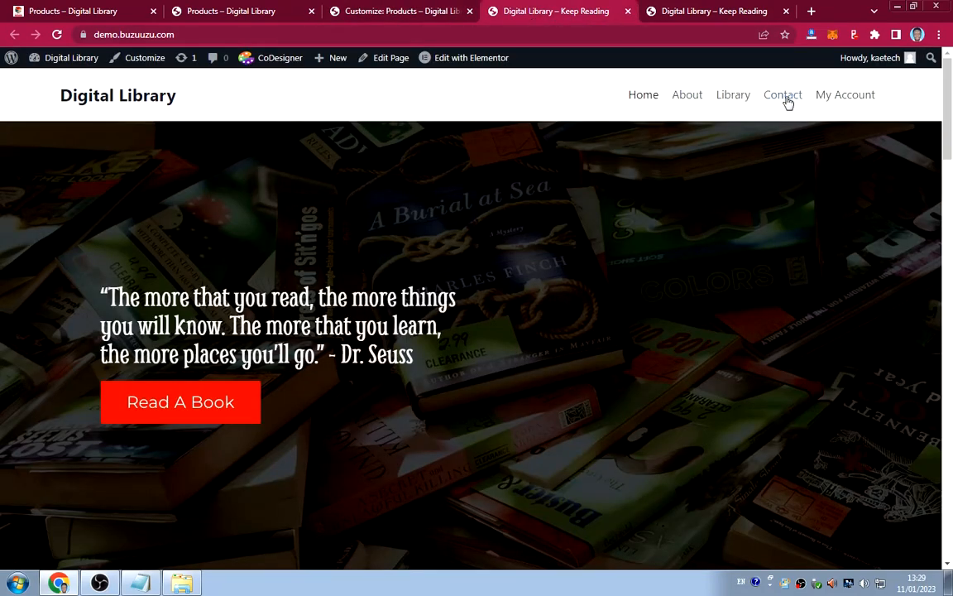
{"action": "left_click", "coordinate": [813, 97]}
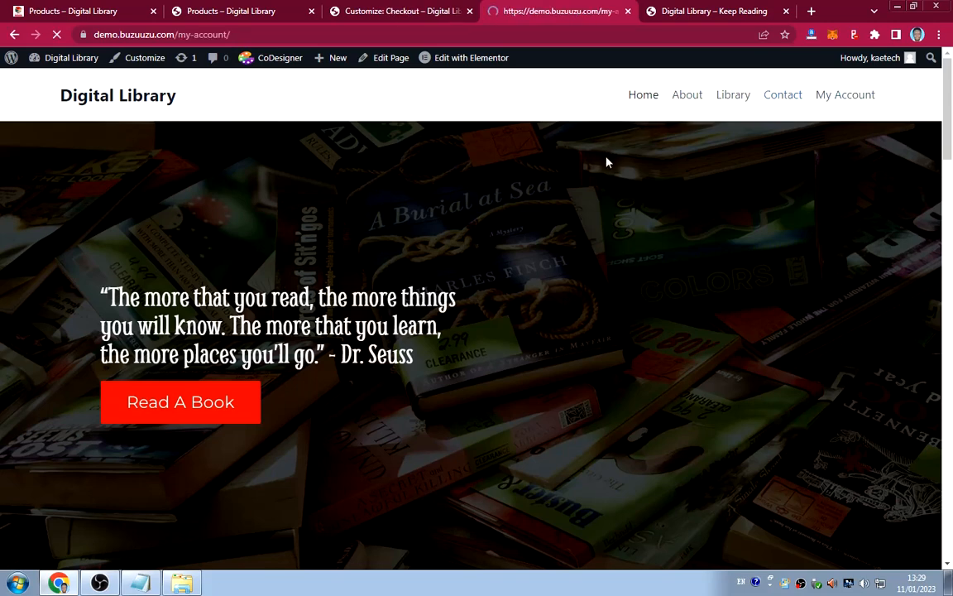
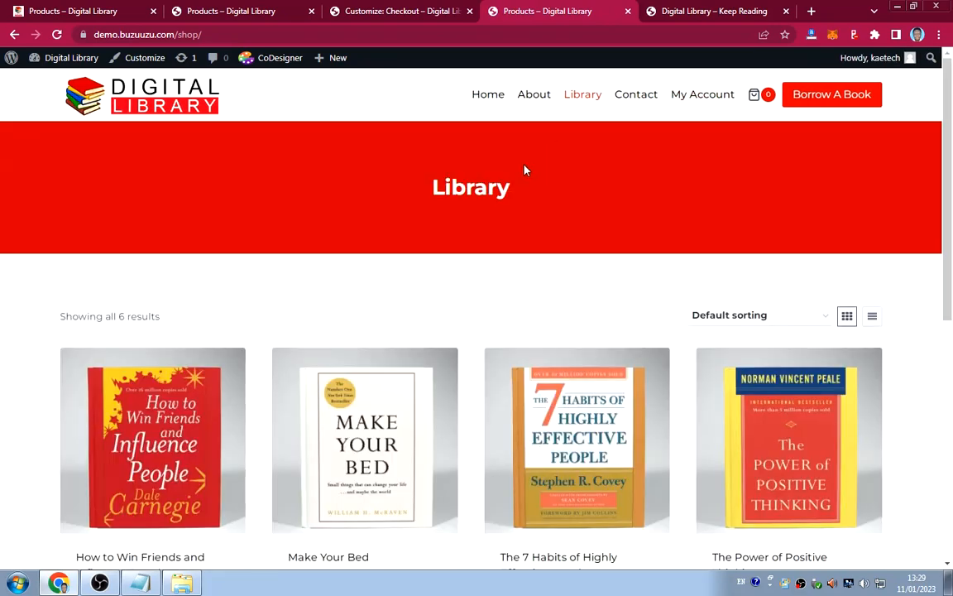
{"action": "scroll", "coordinate": [526, 170], "scroll_direction": "down", "scroll_amount": 4}
{"action": "scroll", "coordinate": [530, 186], "scroll_direction": "up", "scroll_amount": 4}
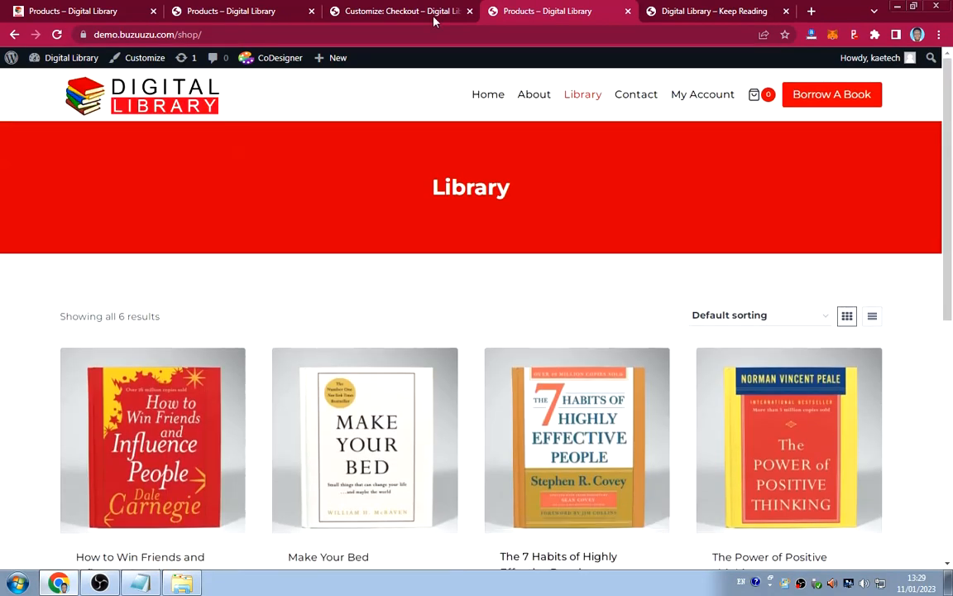
{"action": "left_click", "coordinate": [358, 12]}
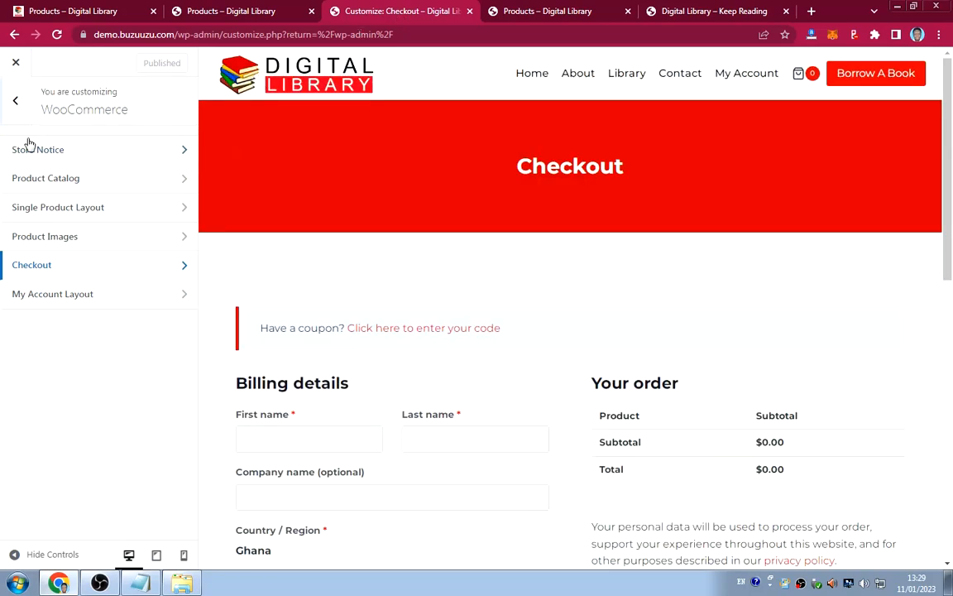
Open WooCommerce's My Account Layout settings, check the navigation on the live My Account page, and return to the customizer.
{"action": "left_click", "coordinate": [64, 294]}
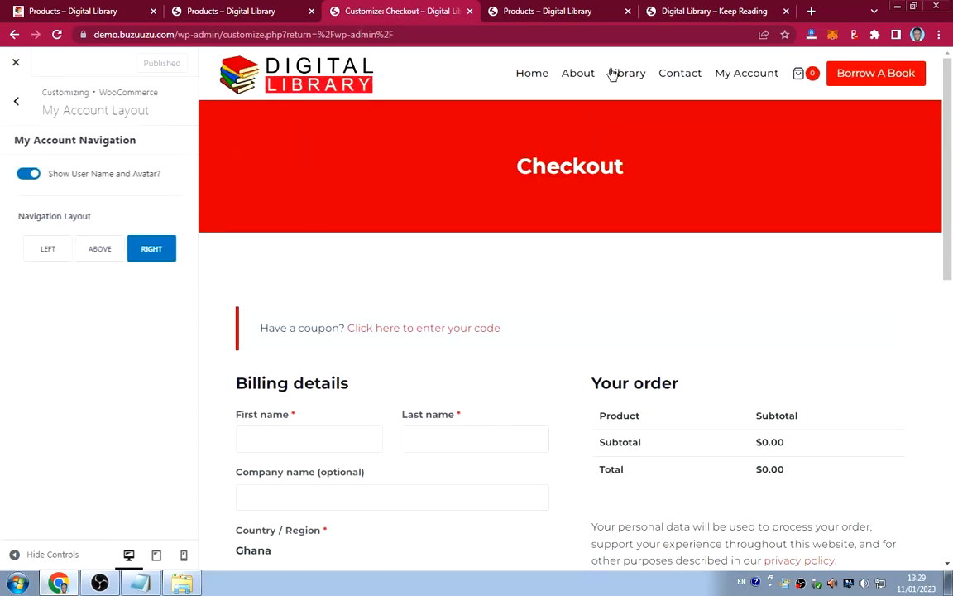
{"action": "left_click", "coordinate": [686, 11]}
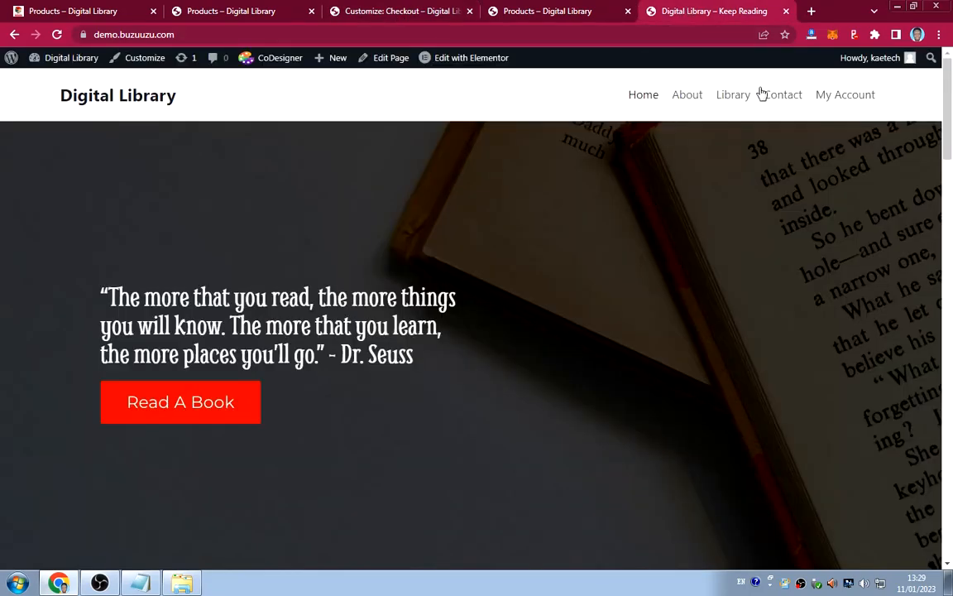
{"action": "left_click", "coordinate": [845, 96]}
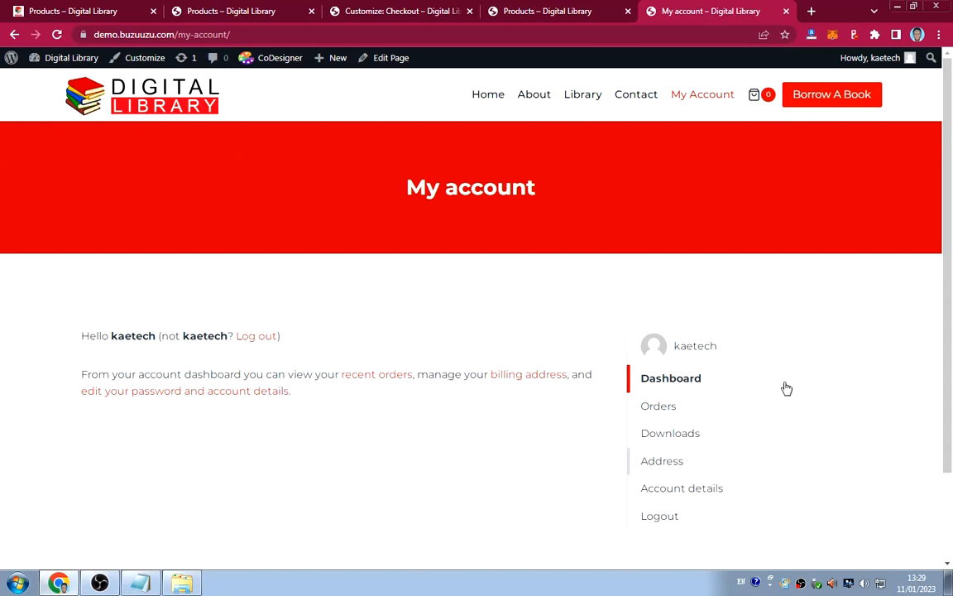
{"action": "left_click", "coordinate": [360, 12]}
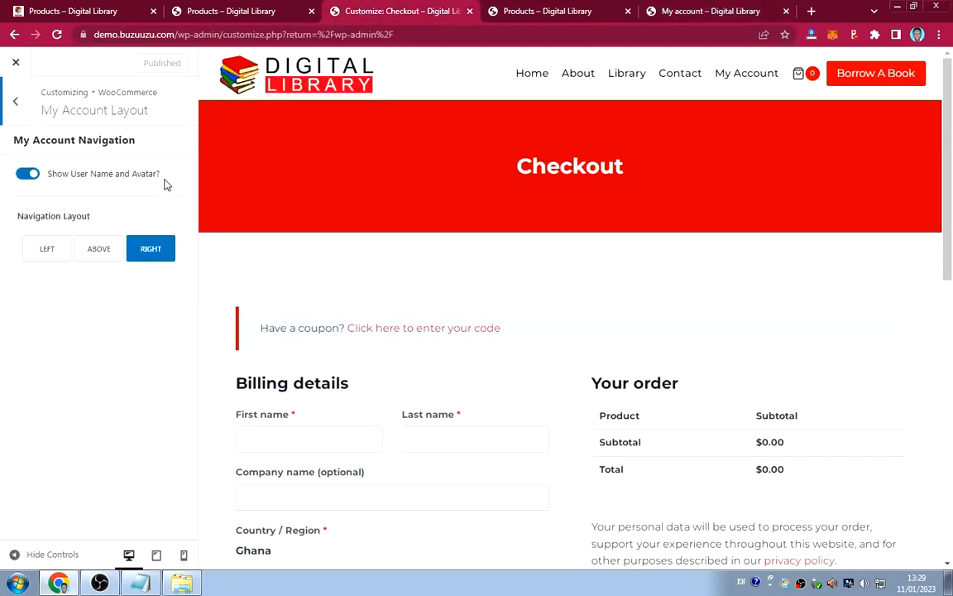
Set the My Account navigation layout to Left and publish the change.
{"action": "left_click", "coordinate": [47, 252]}
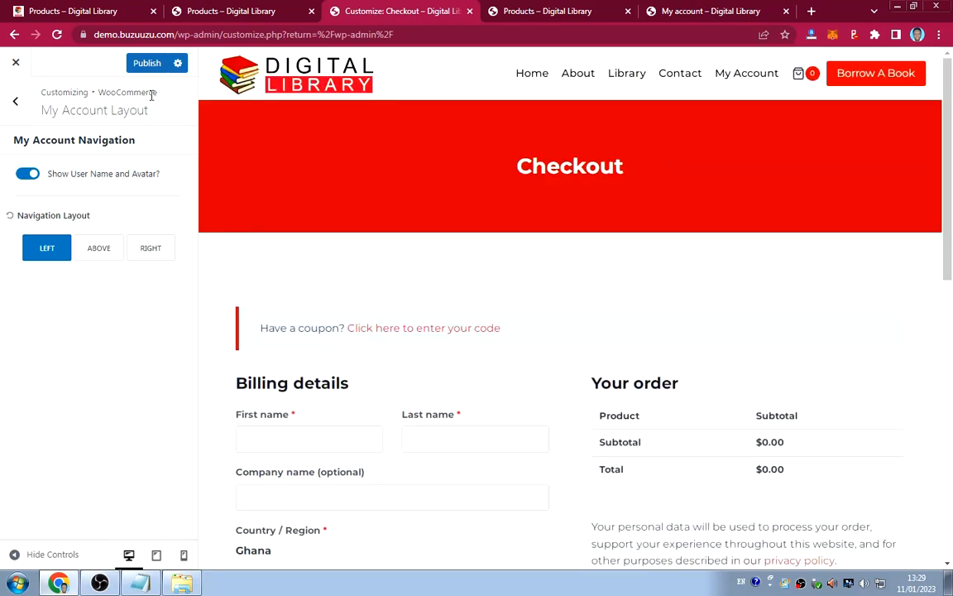
{"action": "scroll", "coordinate": [400, 245], "scroll_direction": "down", "scroll_amount": 4}
{"action": "scroll", "coordinate": [399, 249], "scroll_direction": "up", "scroll_amount": 3}
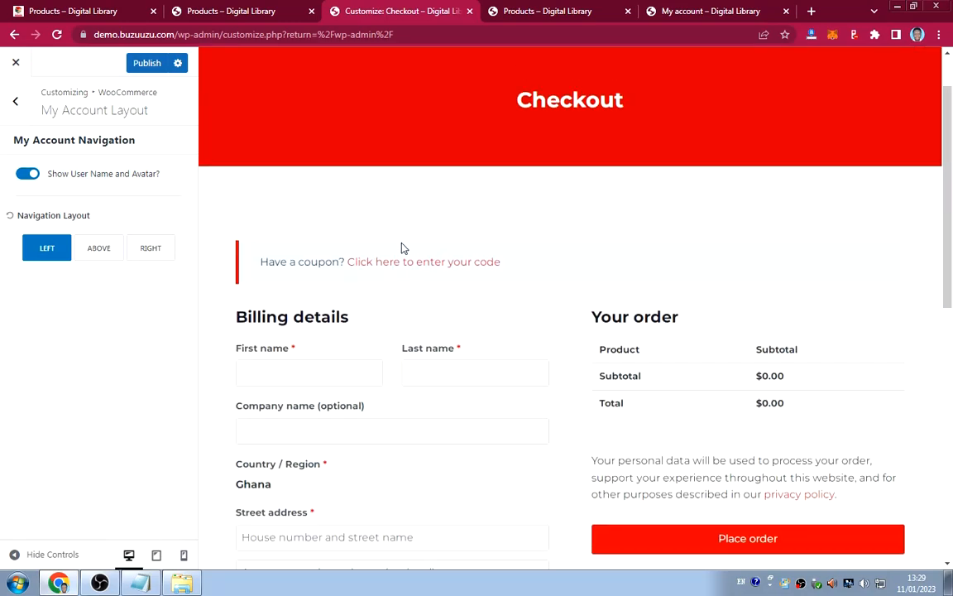
{"action": "left_click", "coordinate": [143, 66]}
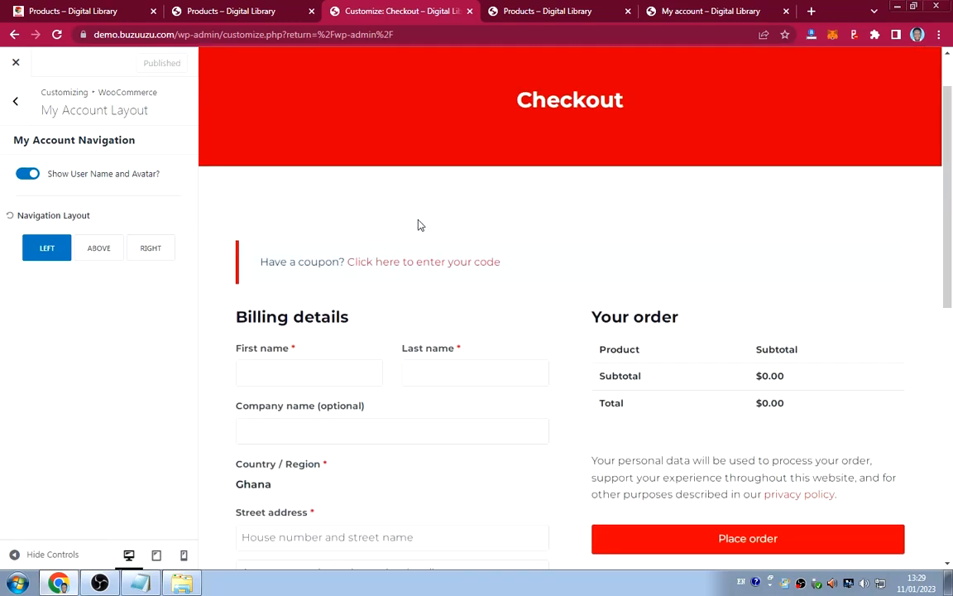
In WooCommerce's Product Catalog settings, set the products per row to 3 and check the product grid in the preview.
{"action": "left_click", "coordinate": [17, 102]}
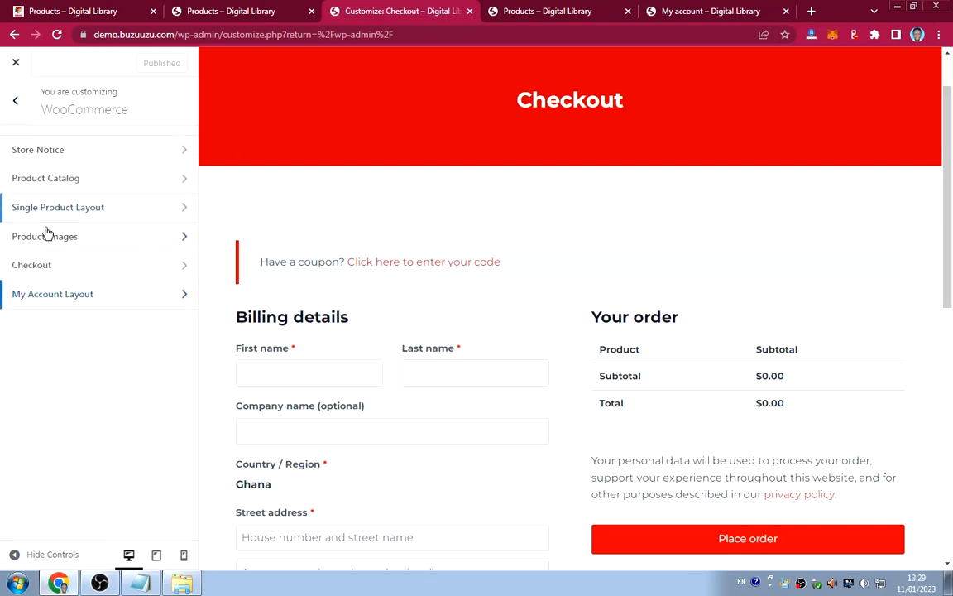
{"action": "left_click", "coordinate": [68, 181]}
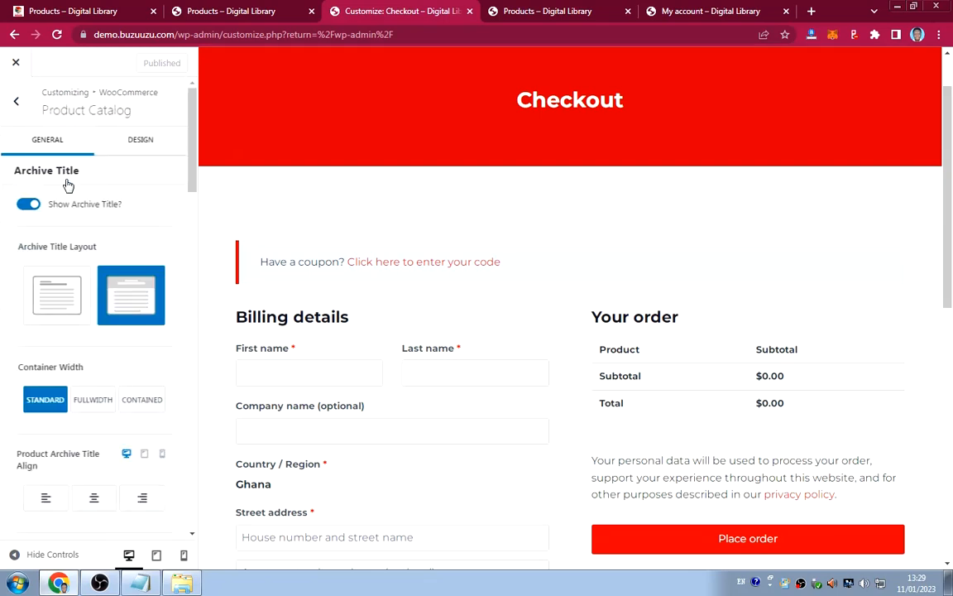
{"action": "scroll", "coordinate": [96, 225], "scroll_direction": "down", "scroll_amount": 3}
{"action": "scroll", "coordinate": [96, 225], "scroll_direction": "down", "scroll_amount": 4}
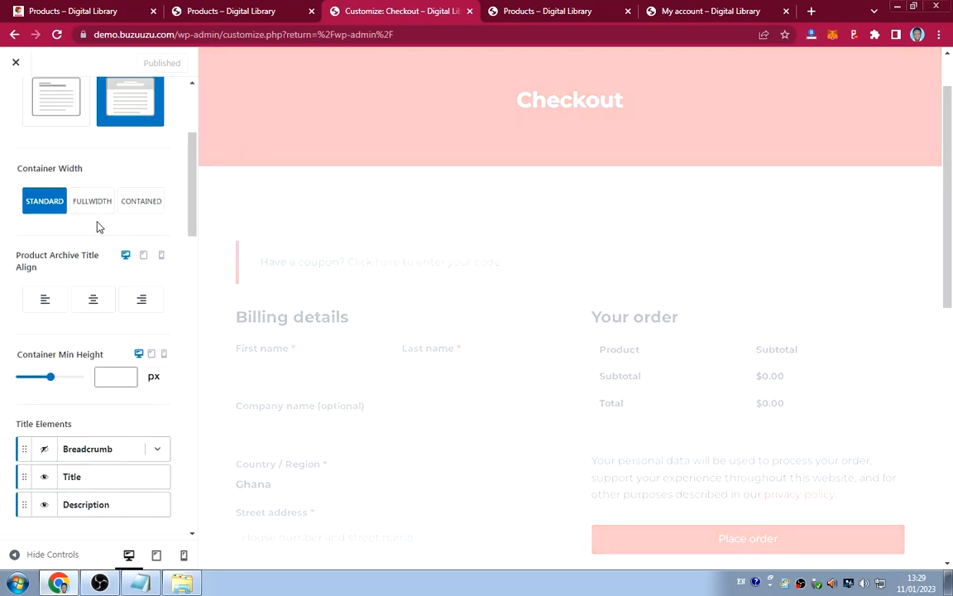
{"action": "scroll", "coordinate": [98, 221], "scroll_direction": "down", "scroll_amount": 4}
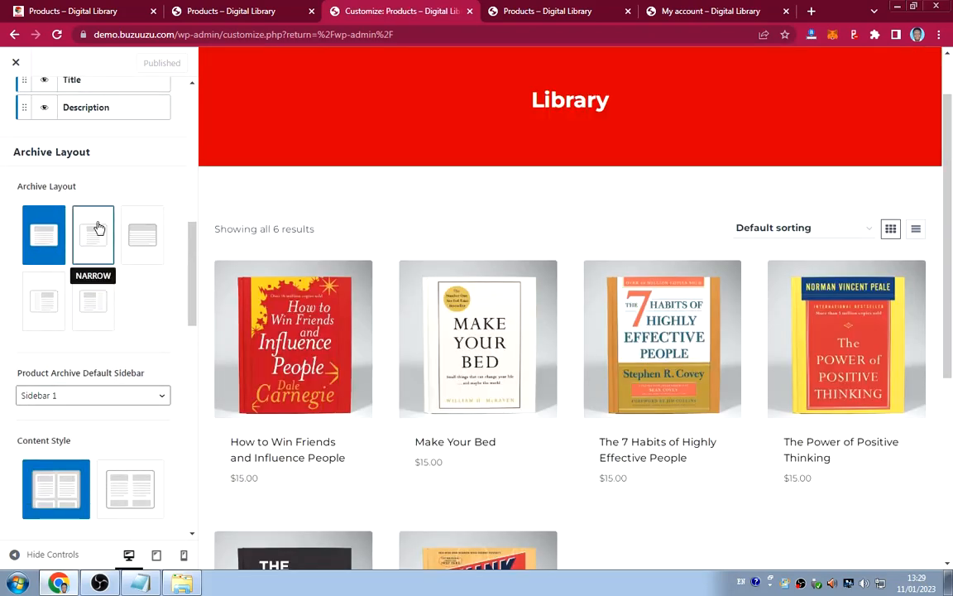
{"action": "scroll", "coordinate": [126, 302], "scroll_direction": "down", "scroll_amount": 3}
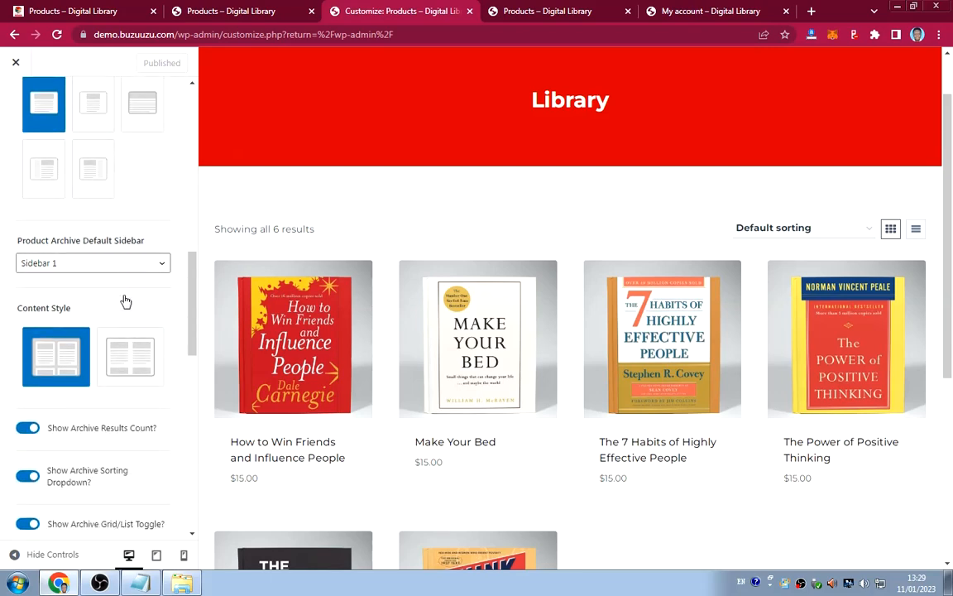
{"action": "scroll", "coordinate": [126, 302], "scroll_direction": "down", "scroll_amount": 6}
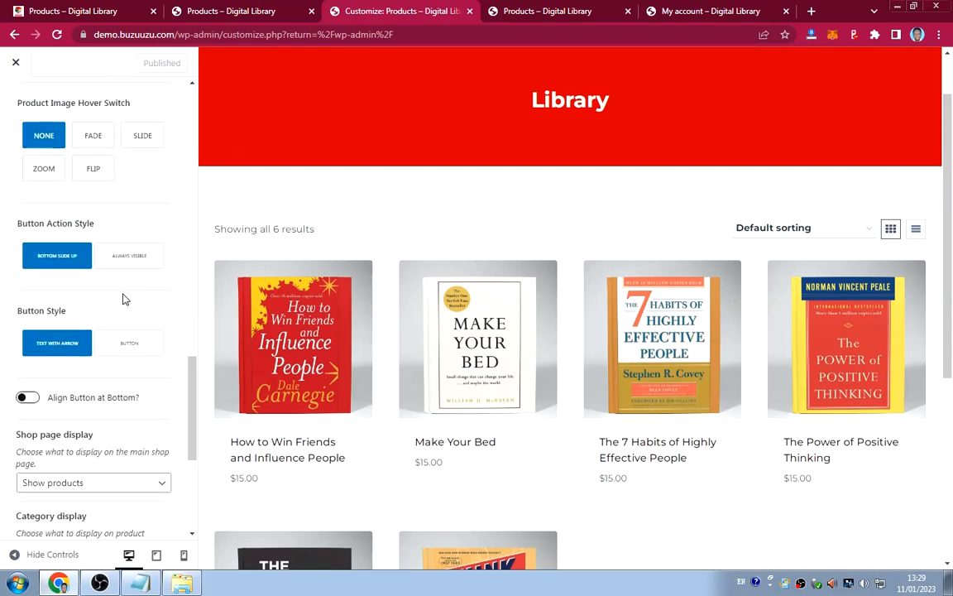
{"action": "scroll", "coordinate": [122, 298], "scroll_direction": "down", "scroll_amount": 5}
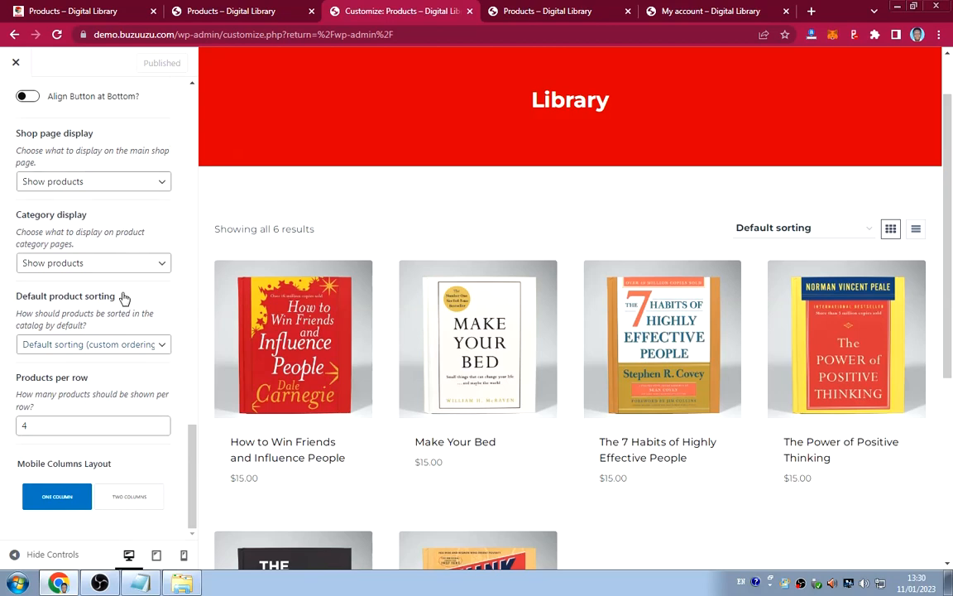
{"action": "left_click", "coordinate": [160, 430]}
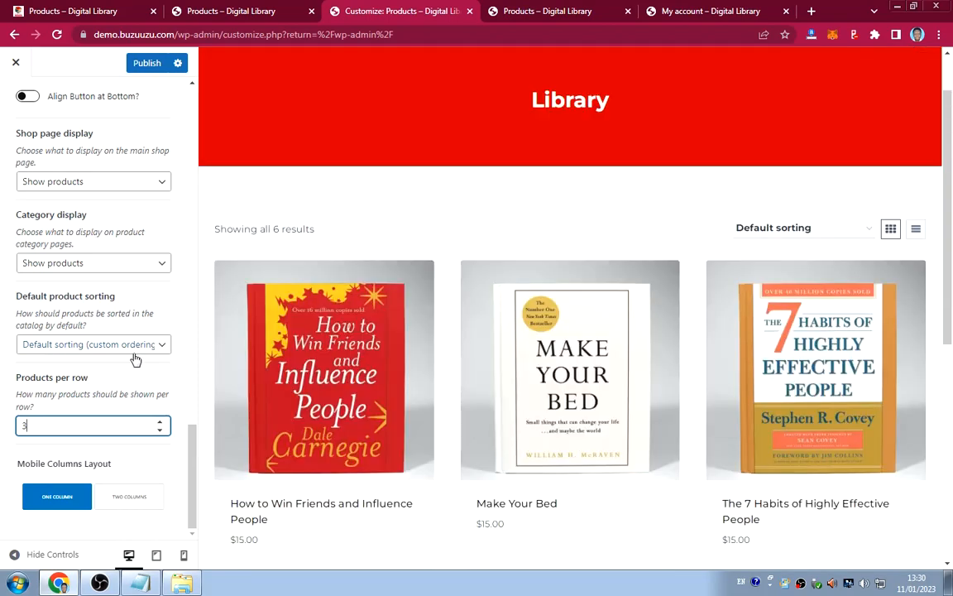
{"action": "scroll", "coordinate": [497, 364], "scroll_direction": "down", "scroll_amount": 5}
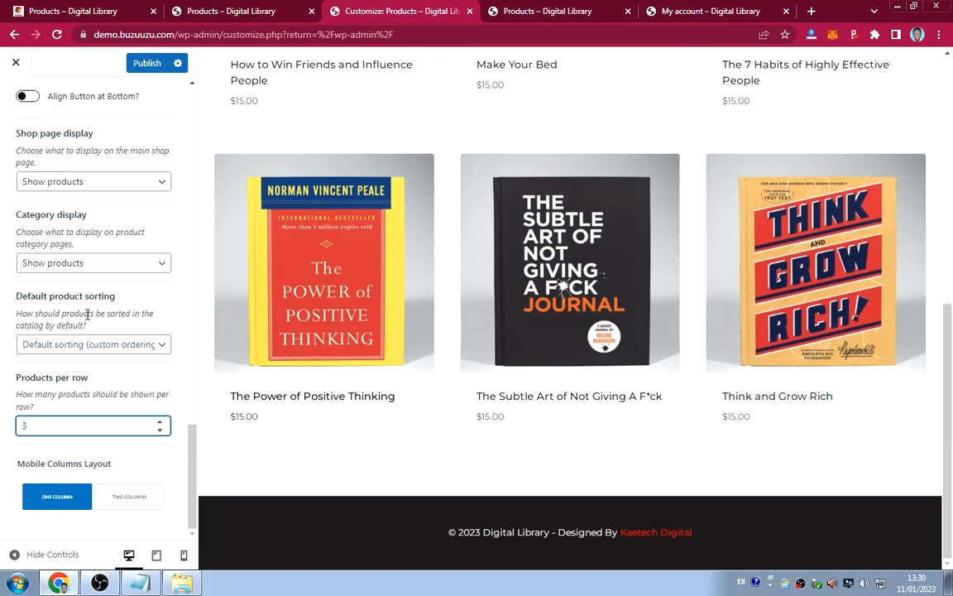
Review the Product Catalog general settings, from shop page display and button styles back to the archive title layout.
{"action": "scroll", "coordinate": [71, 295], "scroll_direction": "up", "scroll_amount": 3}
{"action": "scroll", "coordinate": [70, 295], "scroll_direction": "up", "scroll_amount": 5}
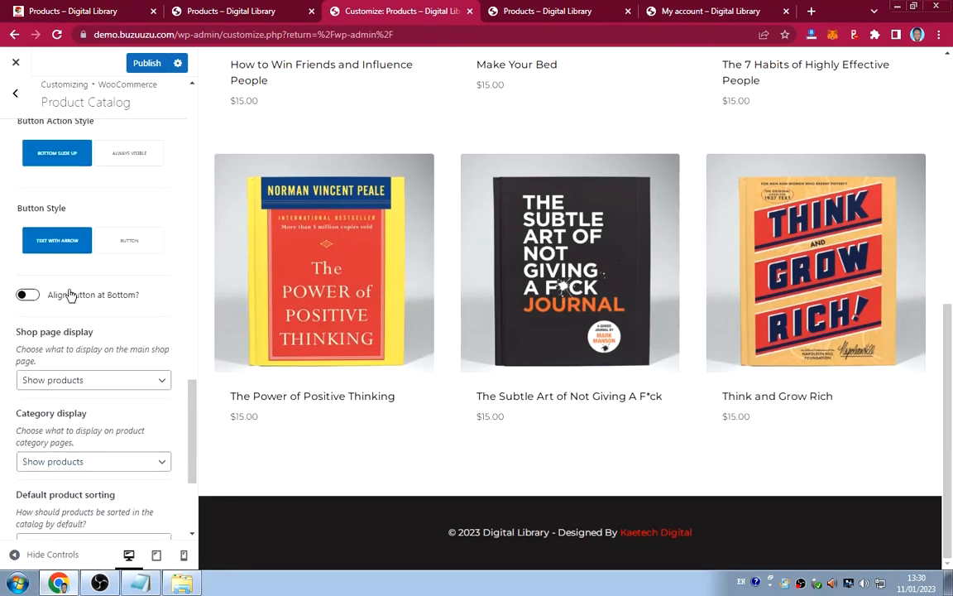
{"action": "scroll", "coordinate": [70, 295], "scroll_direction": "up", "scroll_amount": 5}
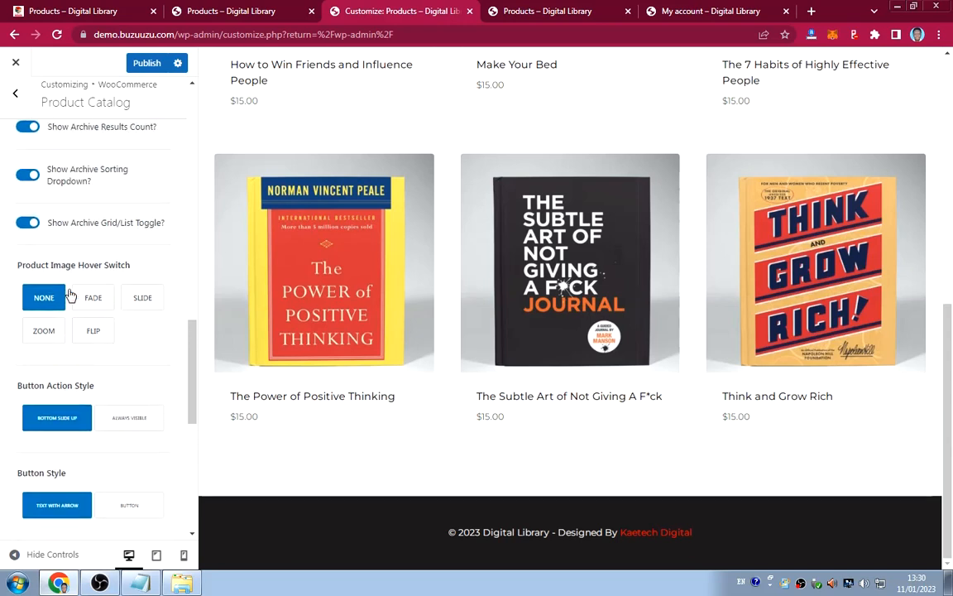
{"action": "scroll", "coordinate": [70, 296], "scroll_direction": "down", "scroll_amount": 3}
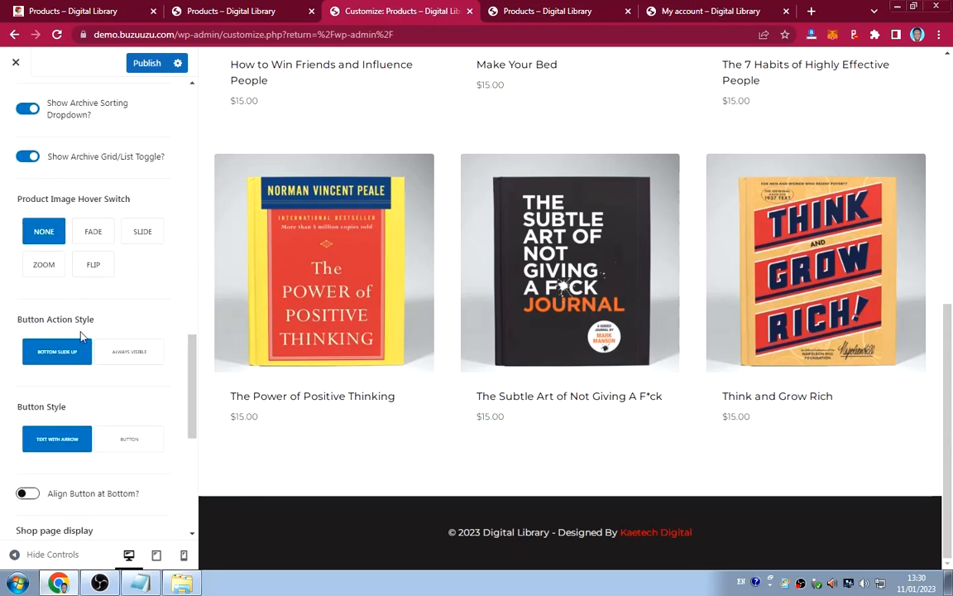
{"action": "scroll", "coordinate": [73, 319], "scroll_direction": "up", "scroll_amount": 2}
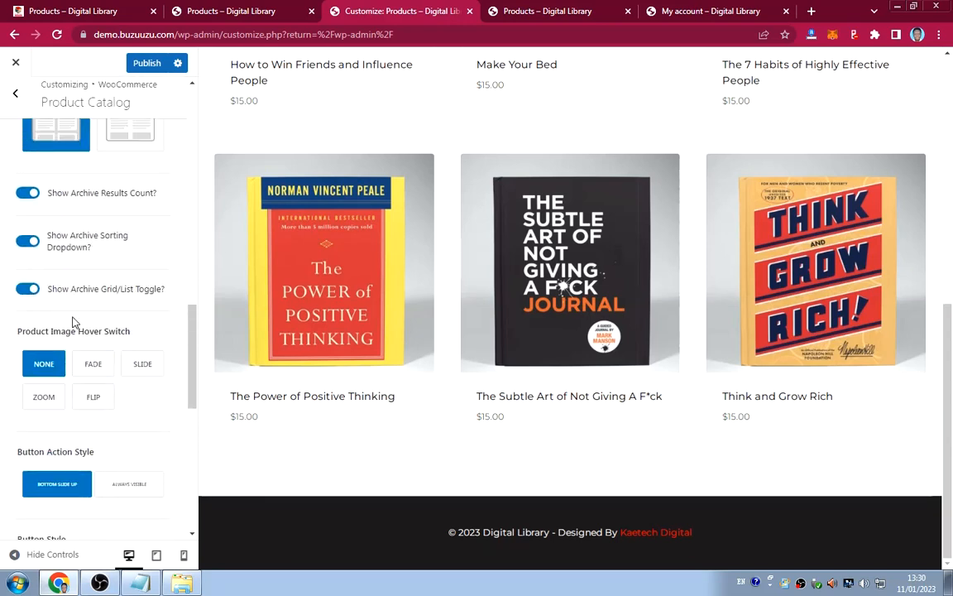
{"action": "scroll", "coordinate": [72, 319], "scroll_direction": "up", "scroll_amount": 3}
{"action": "scroll", "coordinate": [73, 321], "scroll_direction": "up", "scroll_amount": 6}
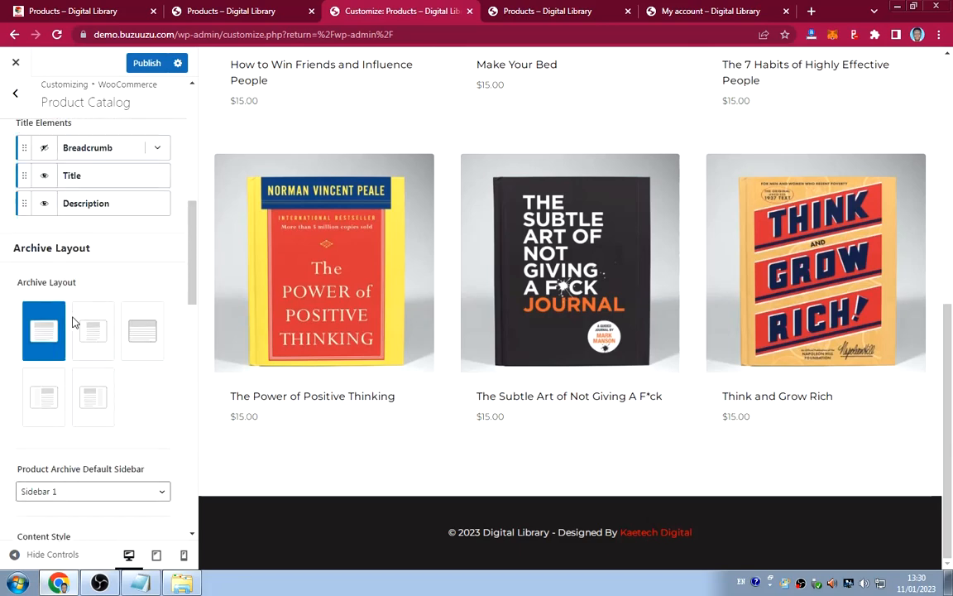
{"action": "scroll", "coordinate": [72, 318], "scroll_direction": "up", "scroll_amount": 6}
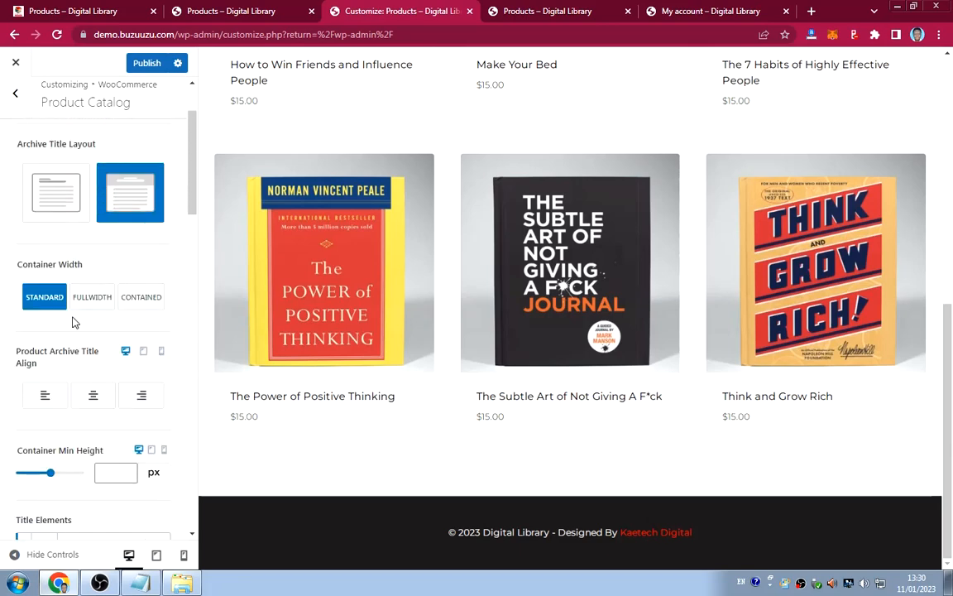
Try the Narrow archive layout for the product catalog, and switch back to the first layout option.
{"action": "scroll", "coordinate": [73, 321], "scroll_direction": "down", "scroll_amount": 5}
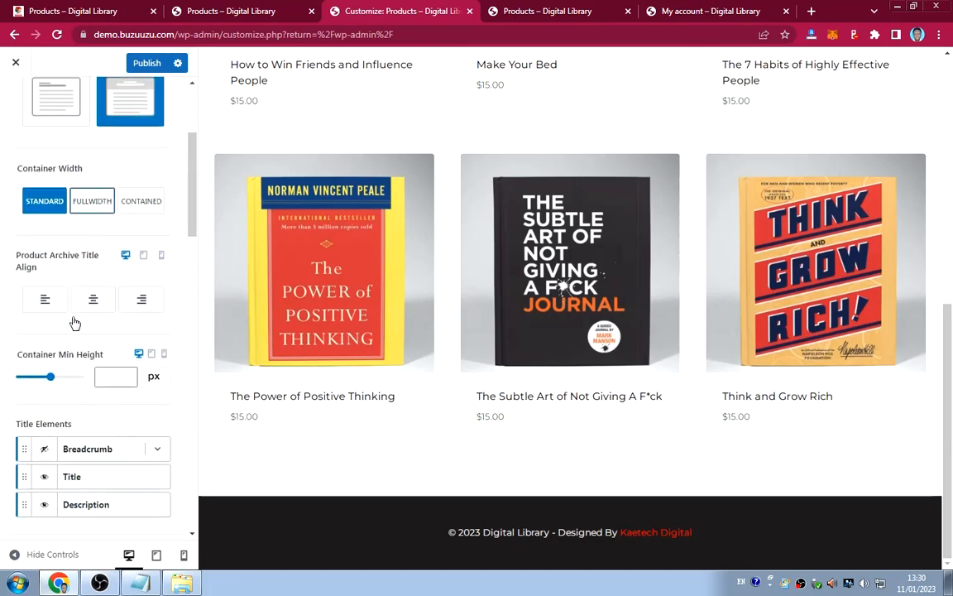
{"action": "scroll", "coordinate": [73, 321], "scroll_direction": "down", "scroll_amount": 4}
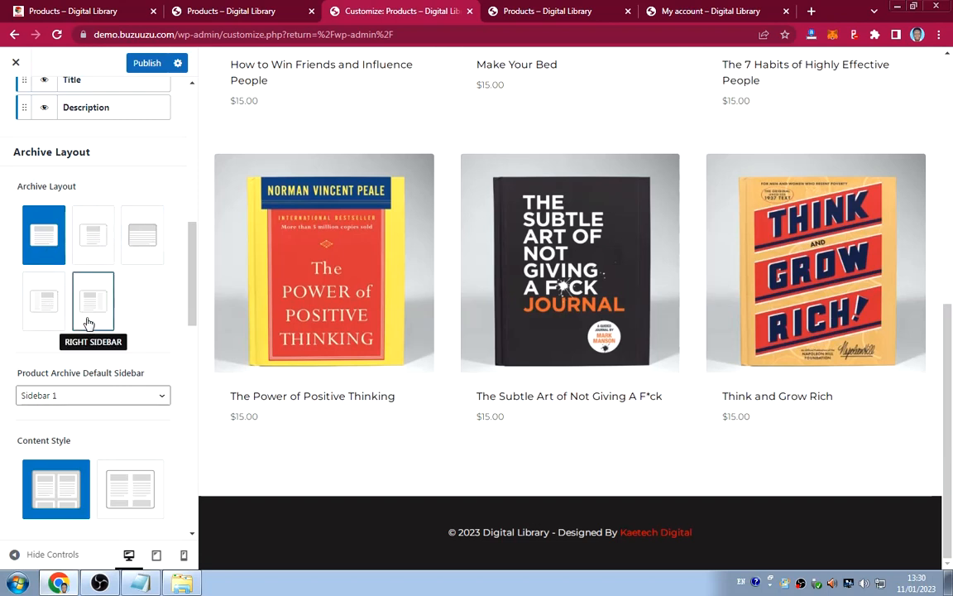
{"action": "left_click", "coordinate": [95, 240]}
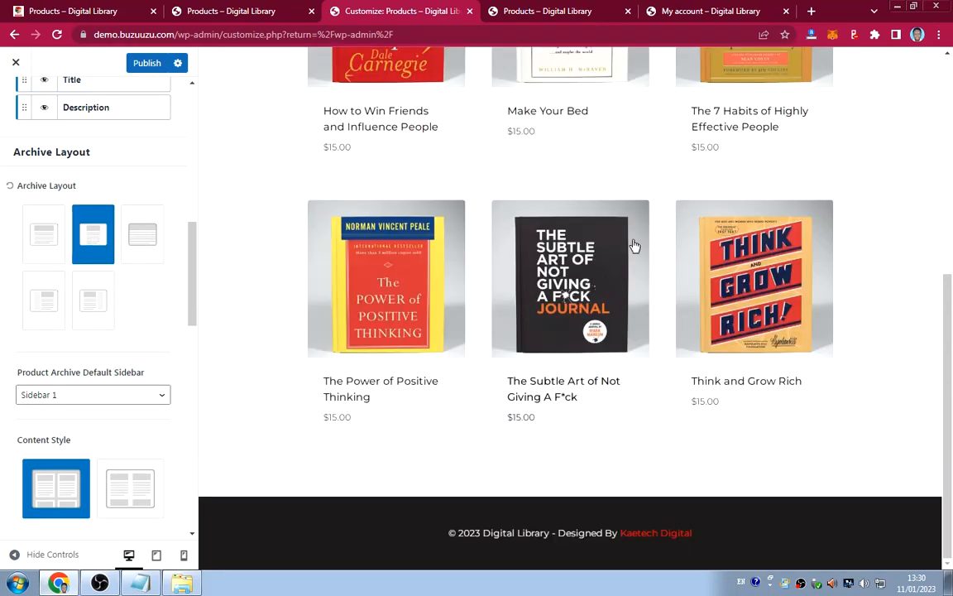
{"action": "left_click", "coordinate": [38, 216]}
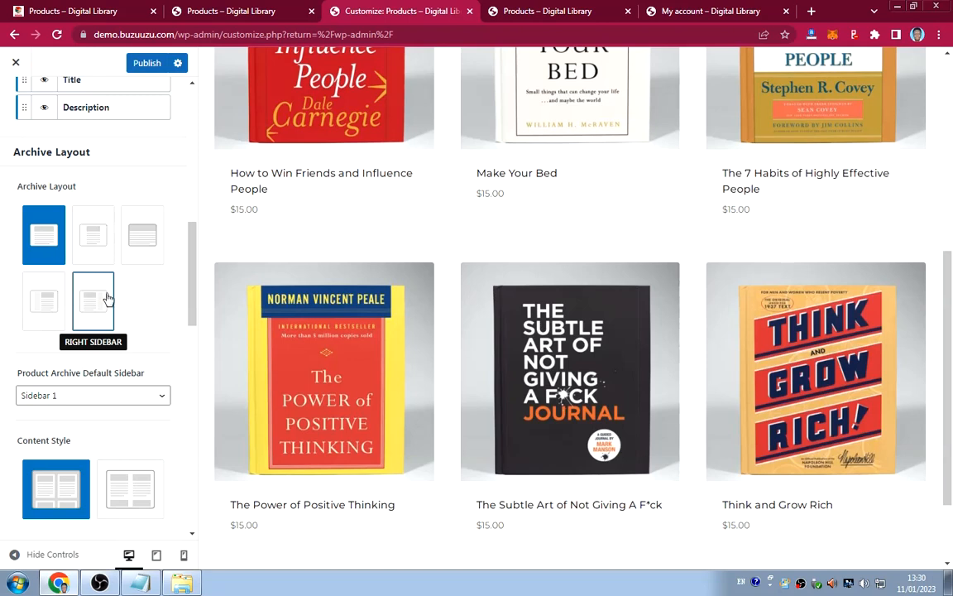
Set the product catalog's button style to Button, and look over the remaining catalog settings.
{"action": "scroll", "coordinate": [136, 331], "scroll_direction": "down", "scroll_amount": 3}
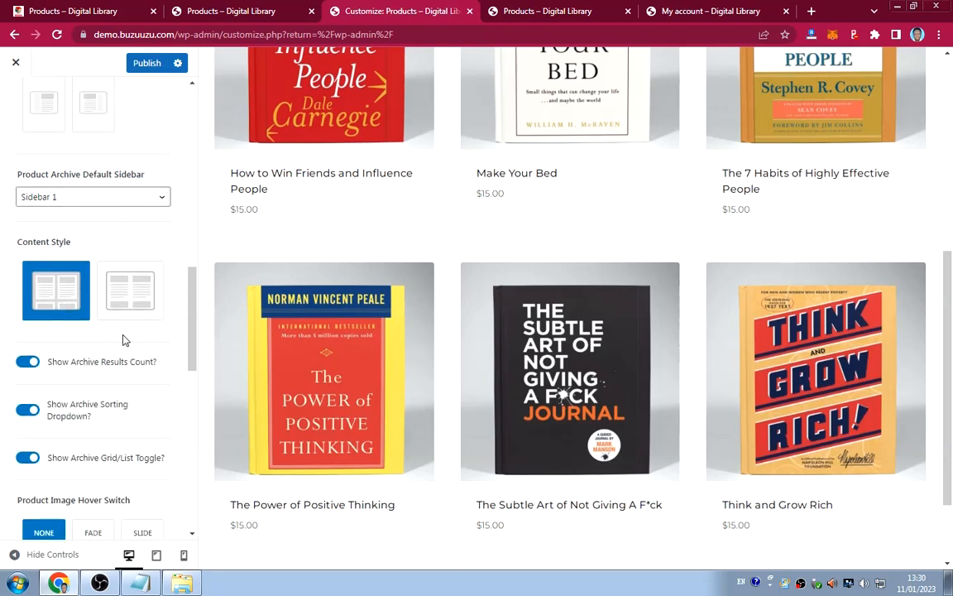
{"action": "scroll", "coordinate": [124, 333], "scroll_direction": "up", "scroll_amount": 4}
{"action": "scroll", "coordinate": [91, 302], "scroll_direction": "down", "scroll_amount": 2}
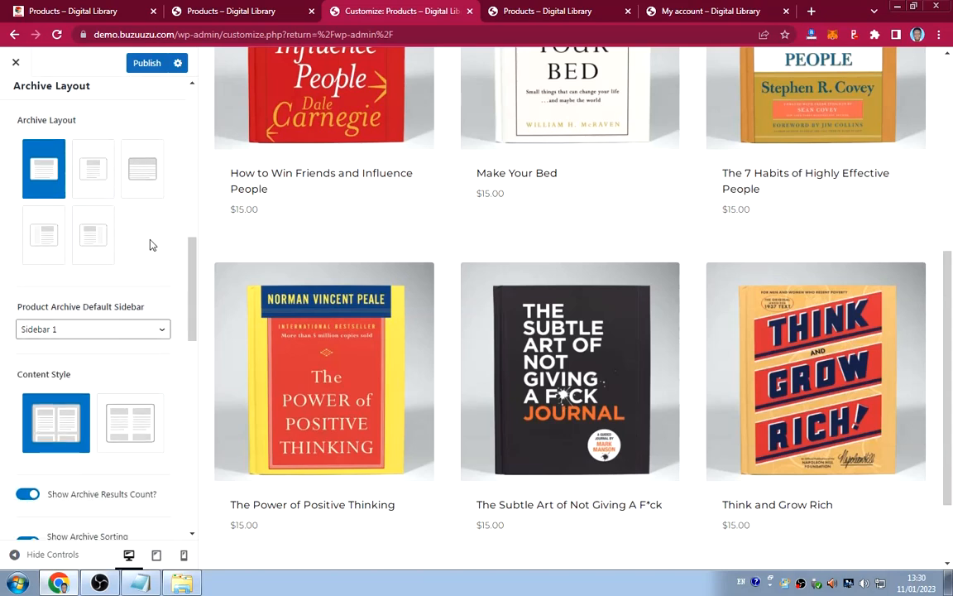
{"action": "scroll", "coordinate": [108, 269], "scroll_direction": "down", "scroll_amount": 3}
{"action": "scroll", "coordinate": [91, 298], "scroll_direction": "up", "scroll_amount": 1}
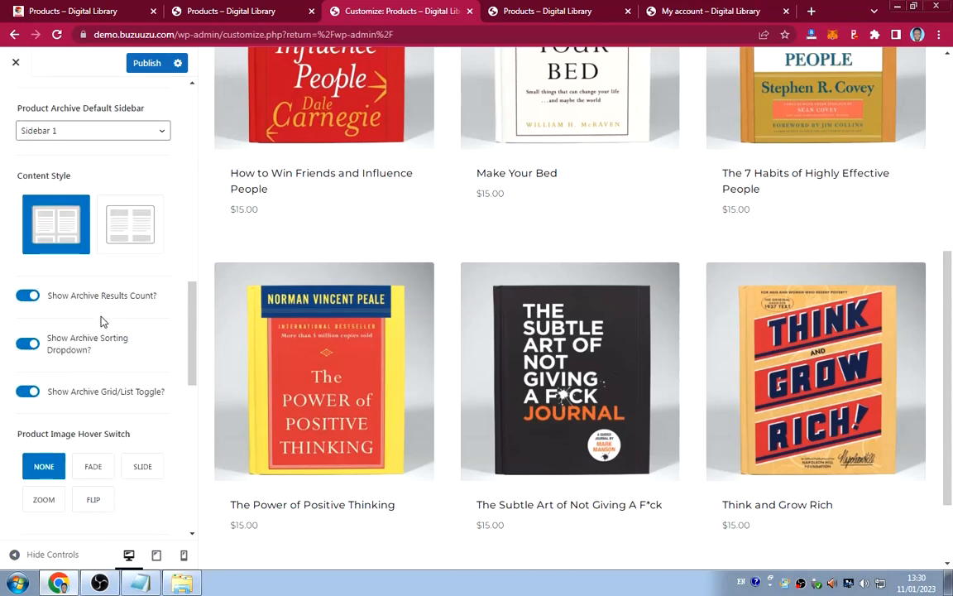
{"action": "scroll", "coordinate": [102, 321], "scroll_direction": "down", "scroll_amount": 3}
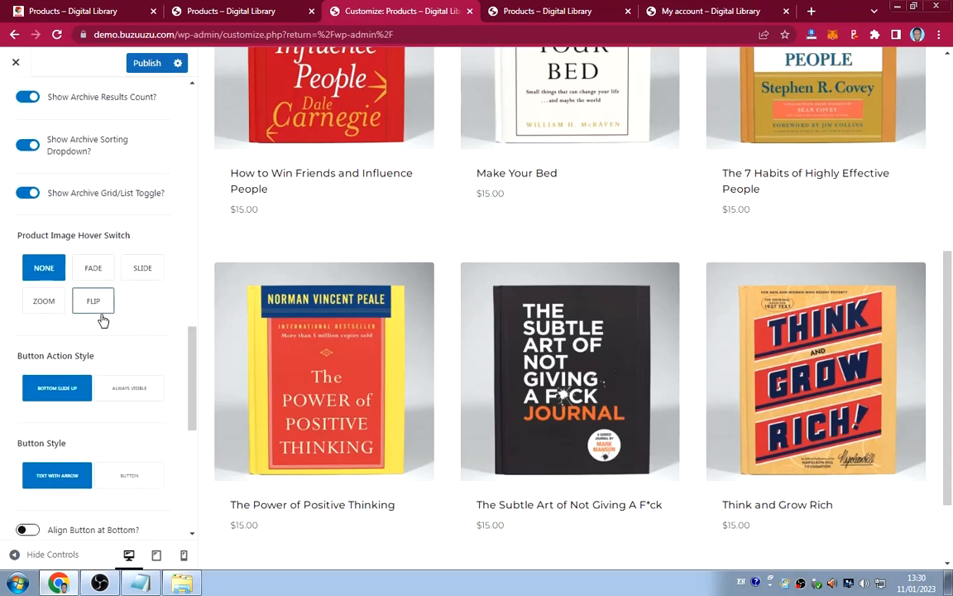
{"action": "scroll", "coordinate": [103, 320], "scroll_direction": "down", "scroll_amount": 1}
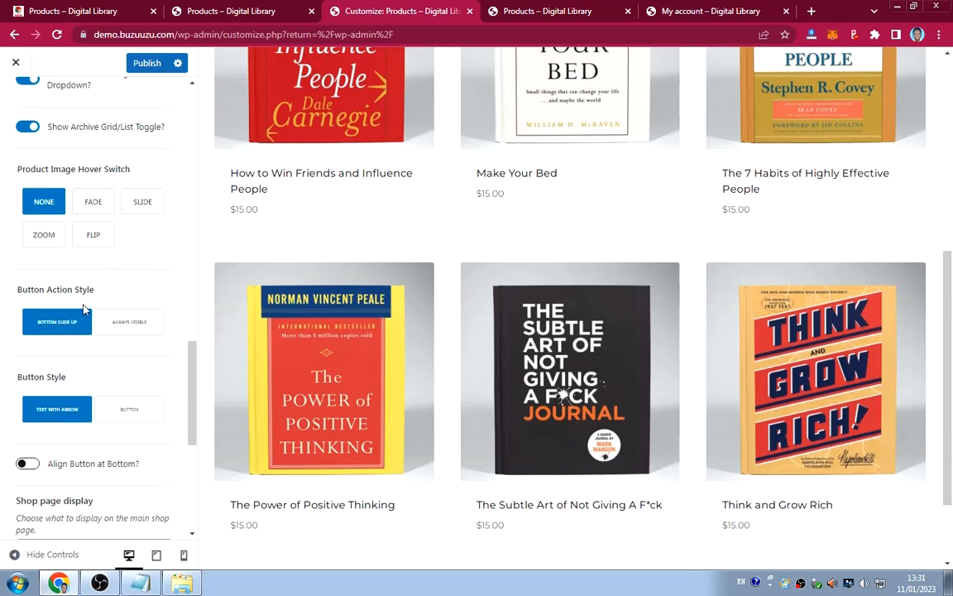
{"action": "scroll", "coordinate": [67, 334], "scroll_direction": "down", "scroll_amount": 1}
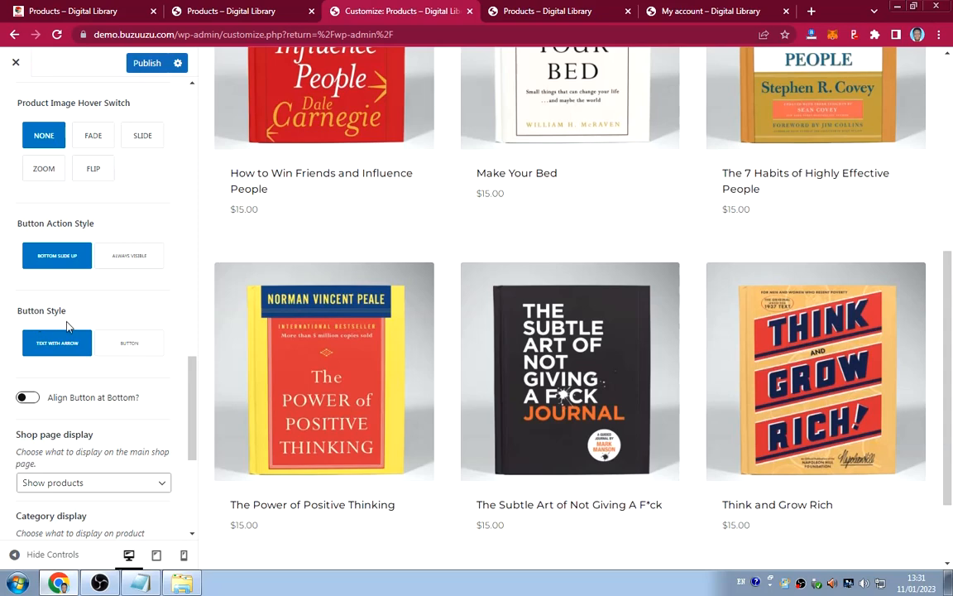
{"action": "left_click", "coordinate": [129, 341]}
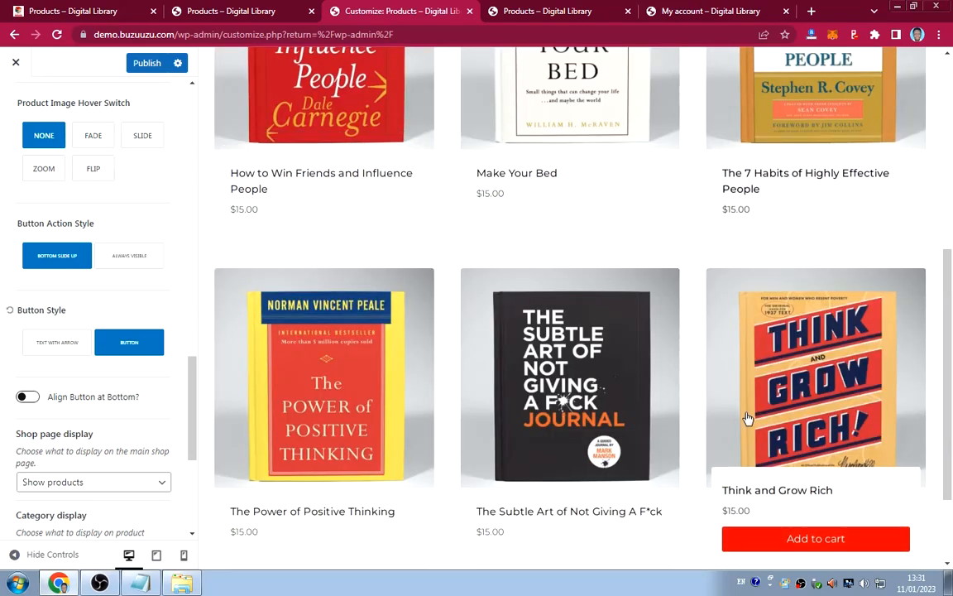
{"action": "scroll", "coordinate": [81, 403], "scroll_direction": "down", "scroll_amount": 3}
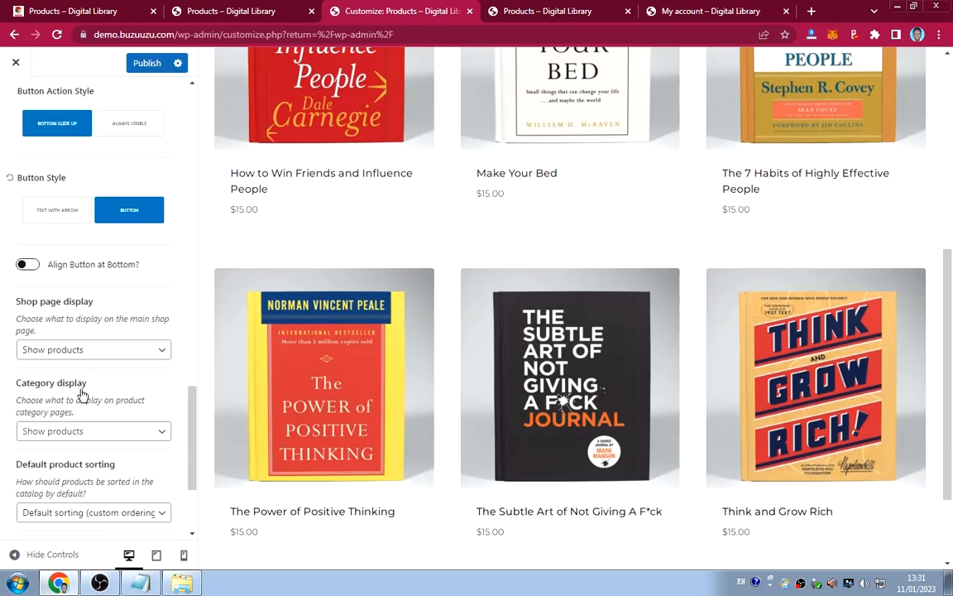
{"action": "scroll", "coordinate": [84, 394], "scroll_direction": "down", "scroll_amount": 1}
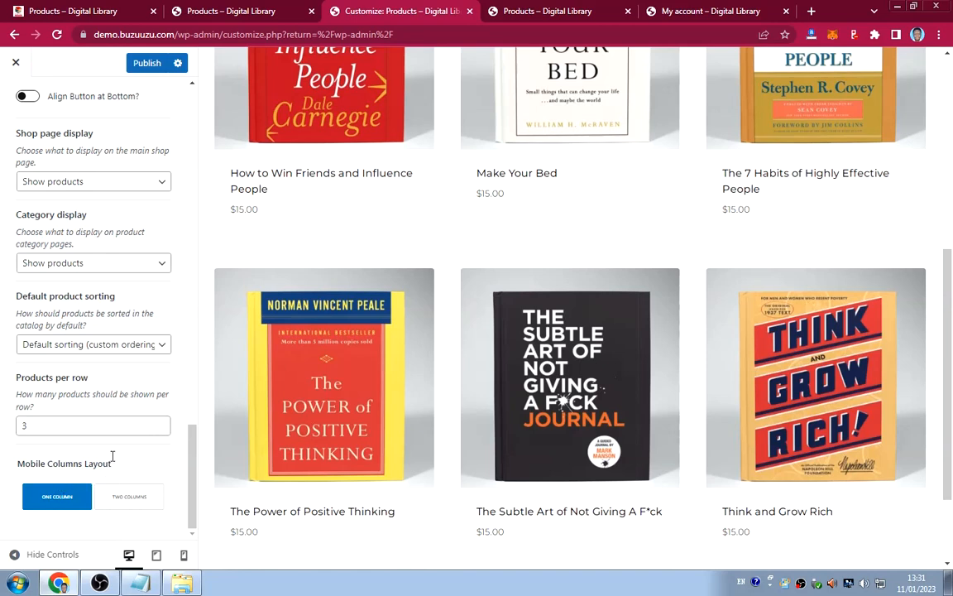
Publish the product catalog changes and check the product grid on the reloaded Library page of the demo site.
{"action": "left_click", "coordinate": [147, 64]}
{"action": "scroll", "coordinate": [101, 174], "scroll_direction": "up", "scroll_amount": 5}
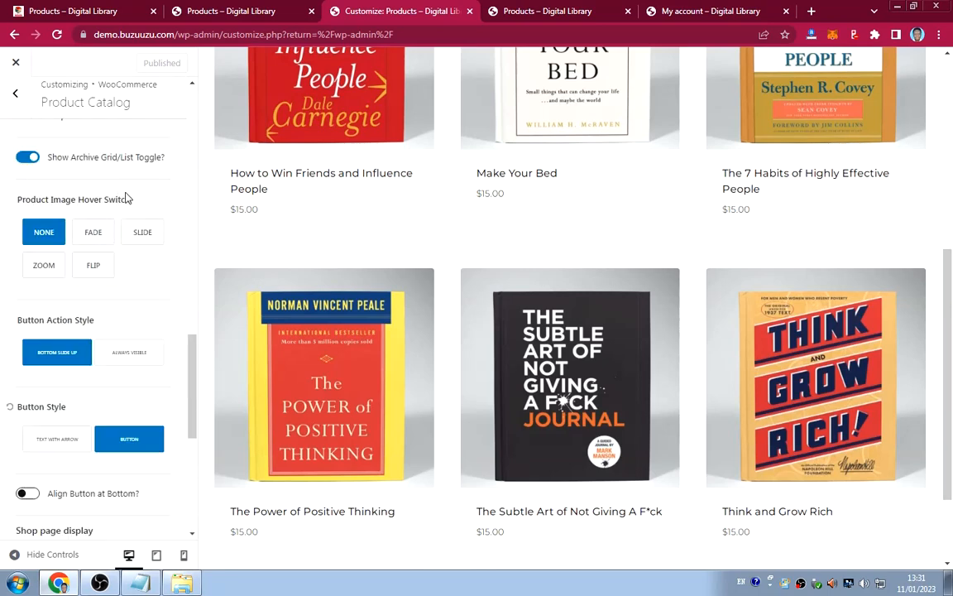
{"action": "left_click", "coordinate": [582, 11]}
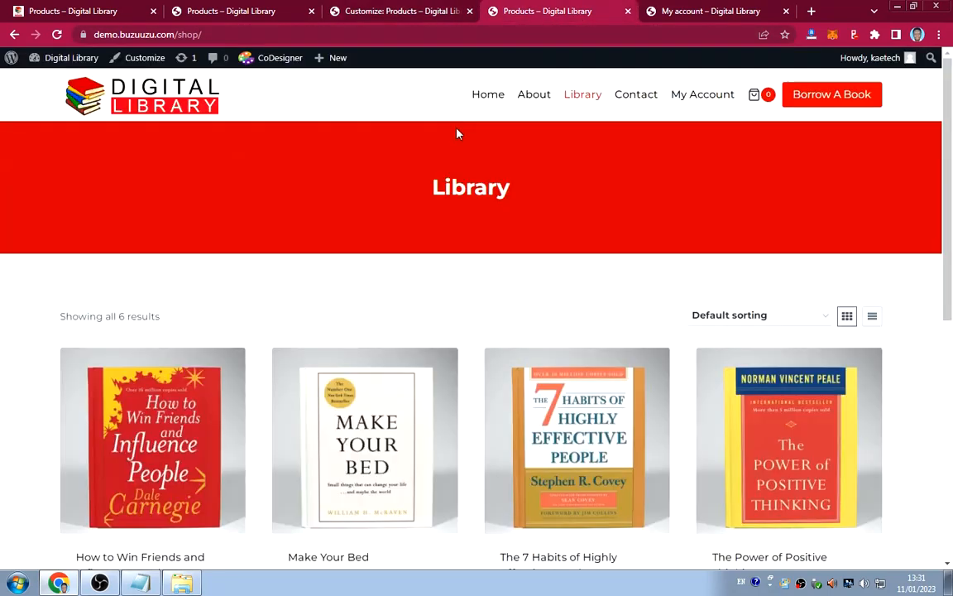
{"action": "left_click", "coordinate": [58, 34]}
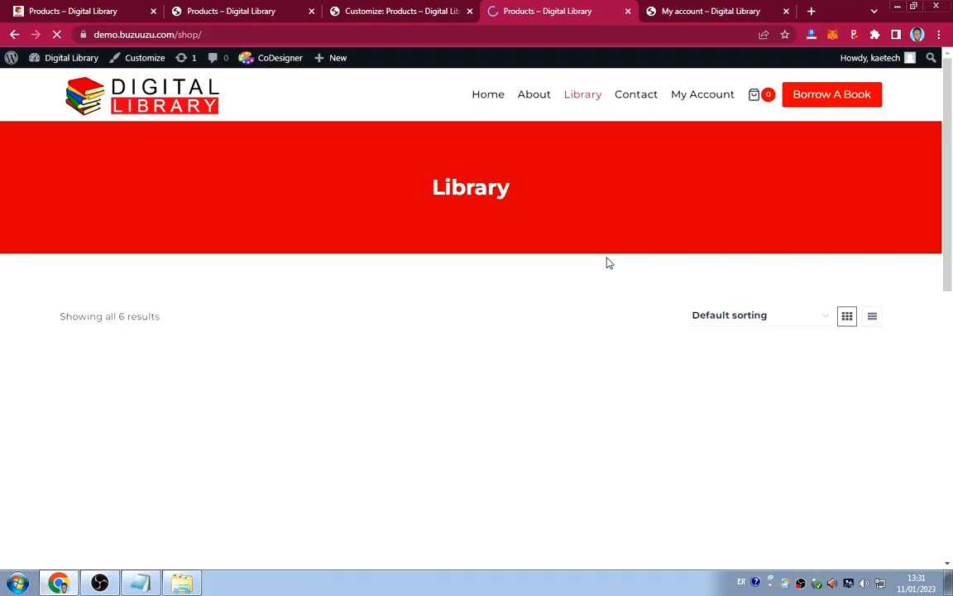
{"action": "scroll", "coordinate": [607, 264], "scroll_direction": "down", "scroll_amount": 7}
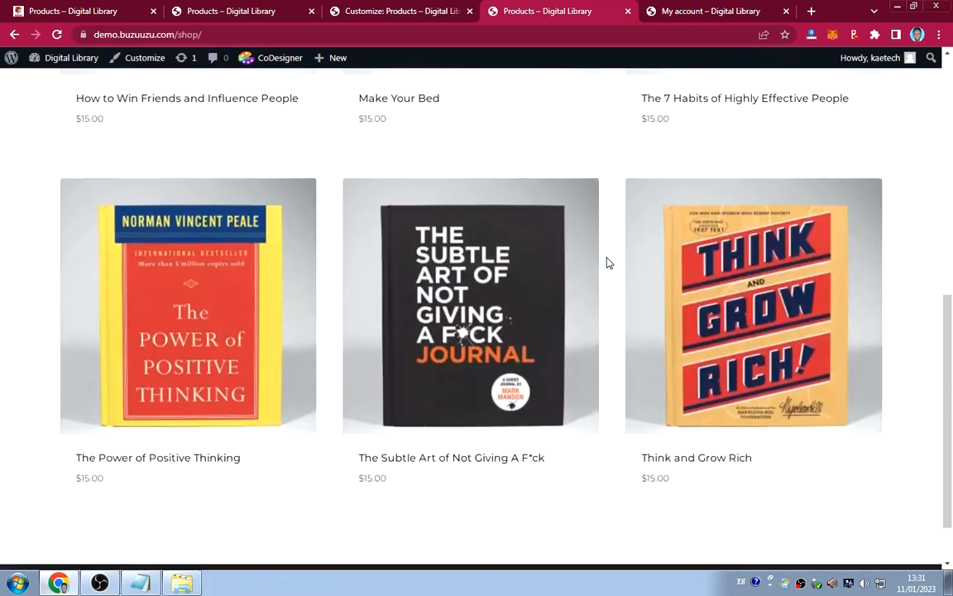
{"action": "scroll", "coordinate": [607, 261], "scroll_direction": "up", "scroll_amount": 7}
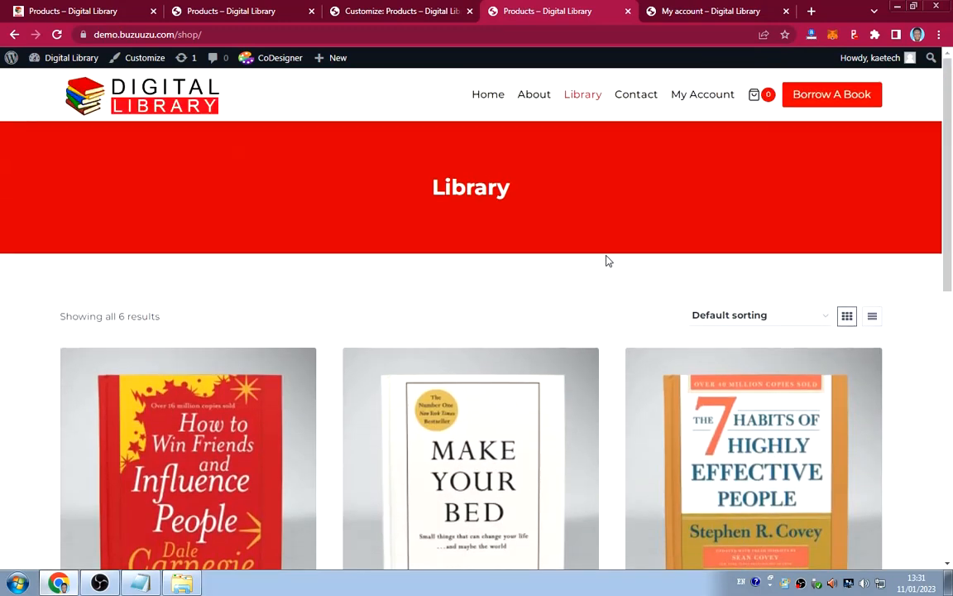
Examine the reference site's Library page, including the title banner, product grid and borrow button on a book.
{"action": "left_click", "coordinate": [73, 8]}
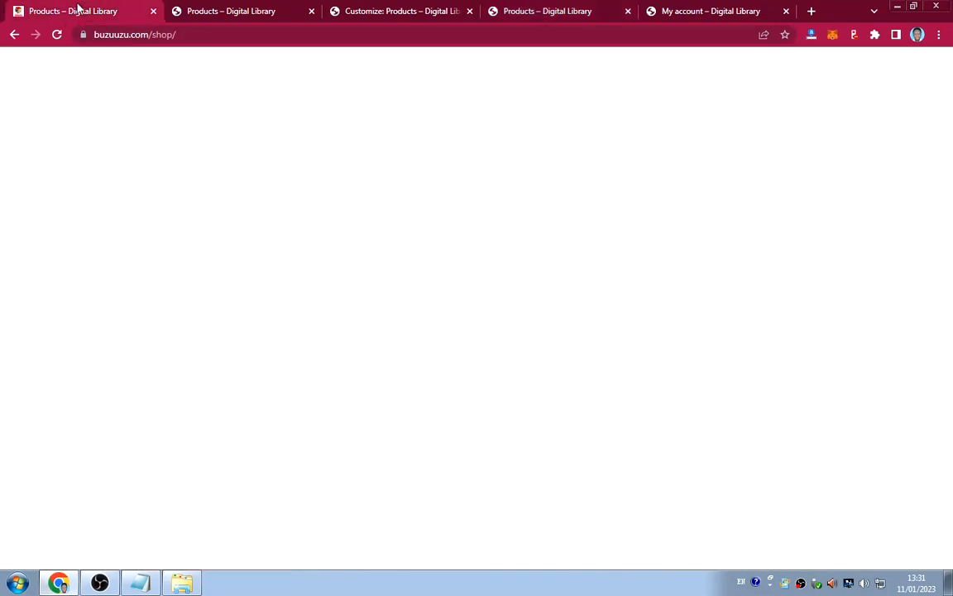
{"action": "scroll", "coordinate": [538, 258], "scroll_direction": "up", "scroll_amount": 5}
{"action": "scroll", "coordinate": [539, 258], "scroll_direction": "up", "scroll_amount": 3}
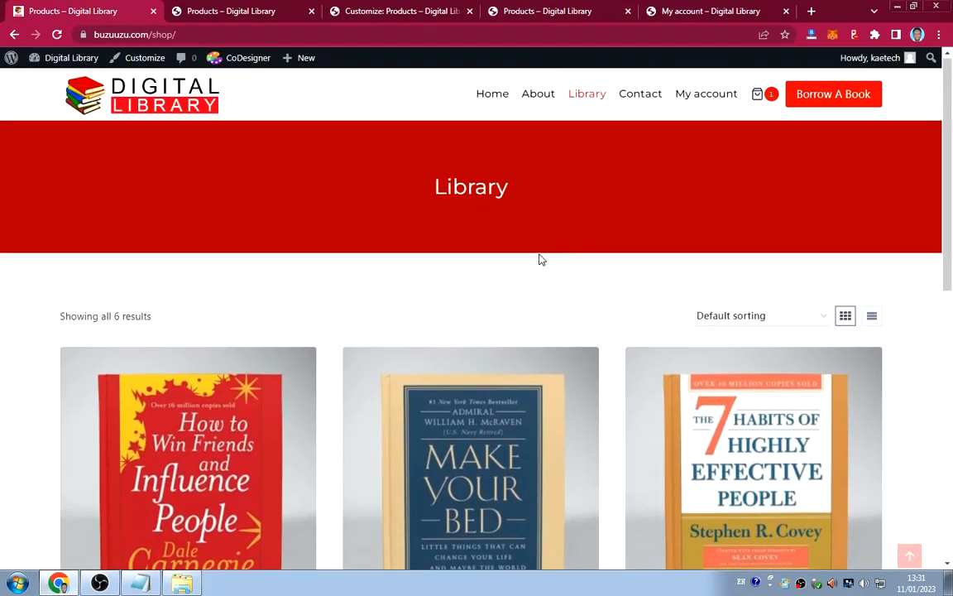
{"action": "scroll", "coordinate": [539, 258], "scroll_direction": "down", "scroll_amount": 3}
{"action": "mouse_move", "coordinate": [502, 302]}
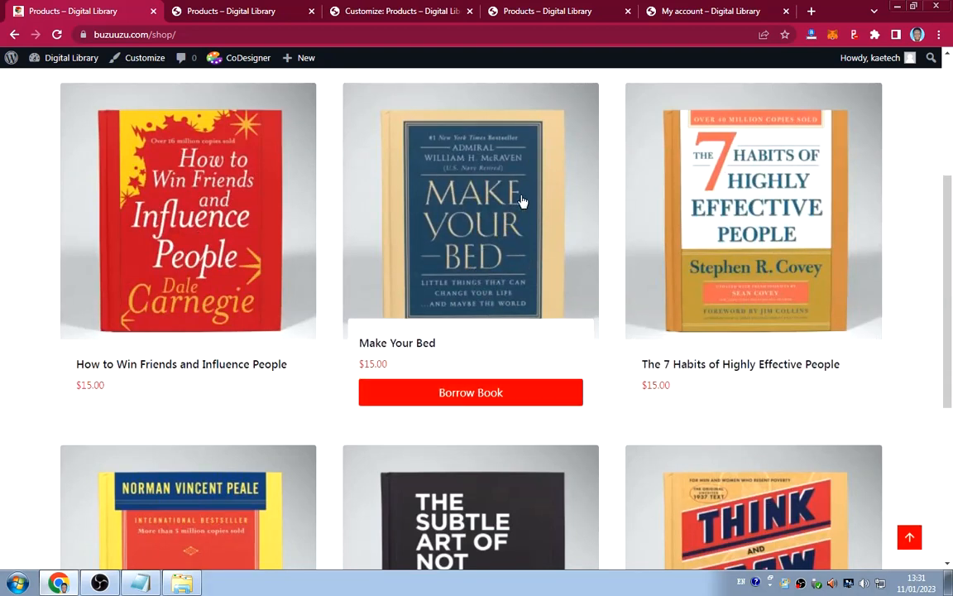
{"action": "scroll", "coordinate": [594, 196], "scroll_direction": "up", "scroll_amount": 3}
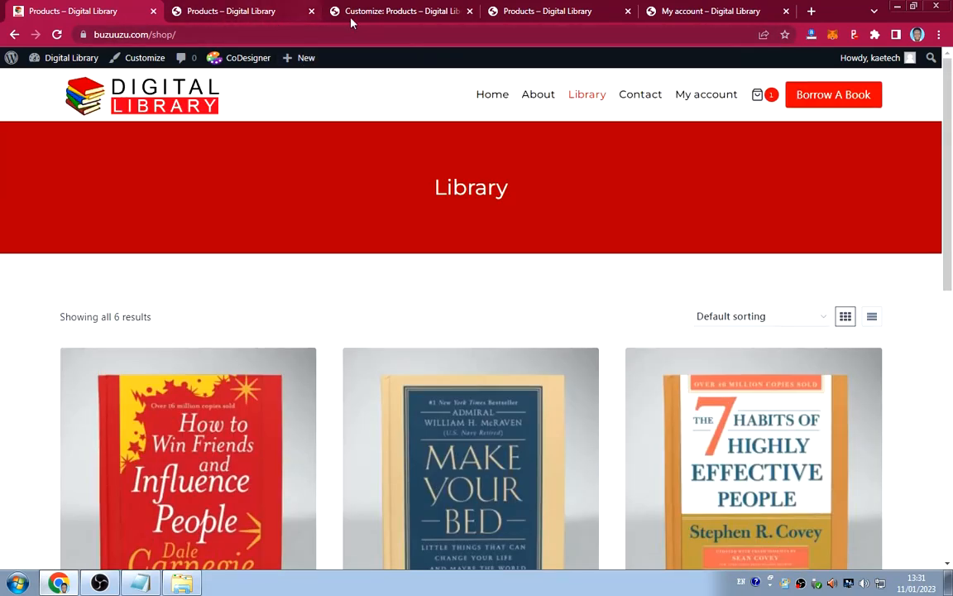
Return to the demo site's Customizer and leave the Product Catalog and WooCommerce settings.
{"action": "left_click", "coordinate": [379, 12]}
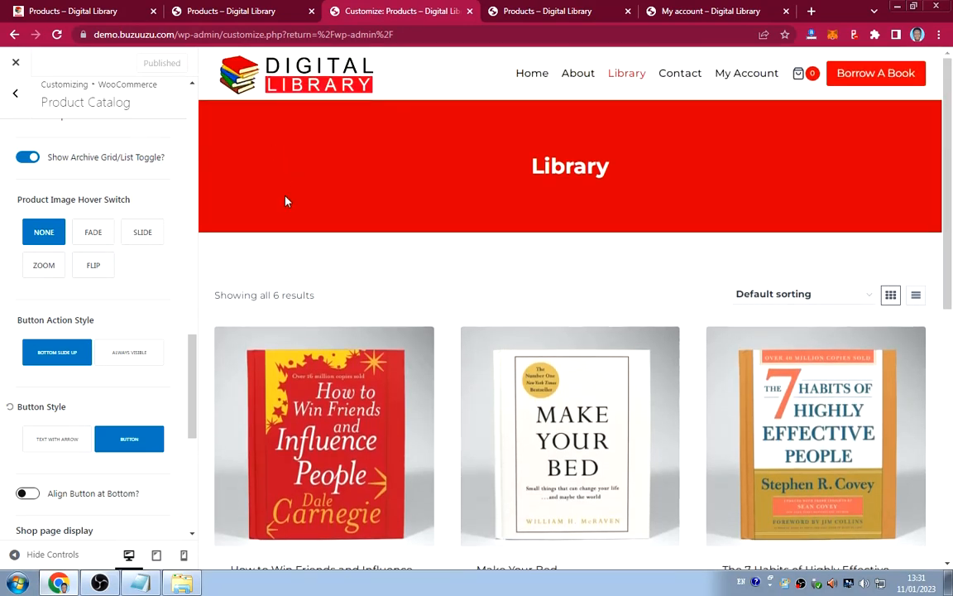
{"action": "left_click", "coordinate": [15, 93]}
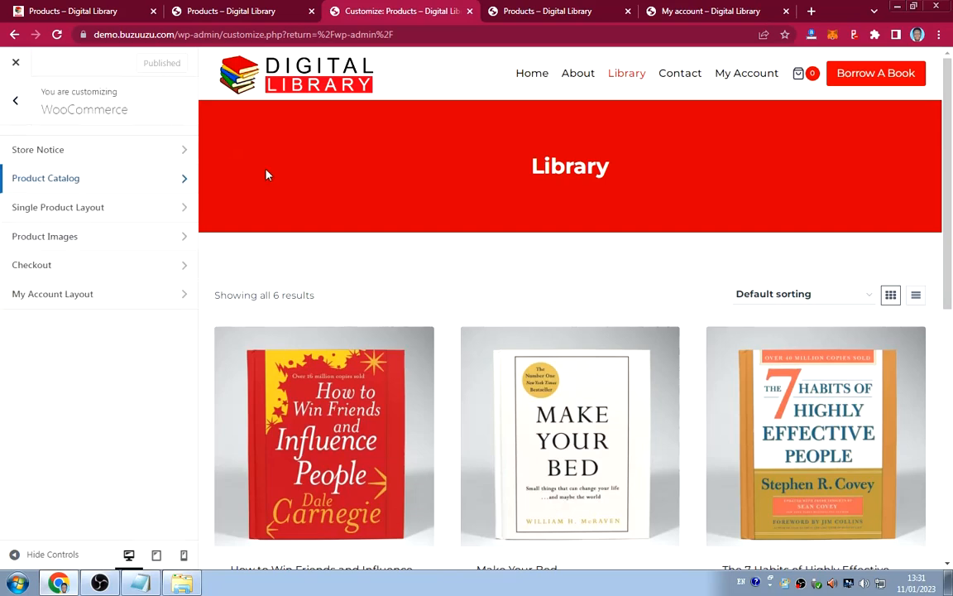
{"action": "left_click", "coordinate": [21, 103]}
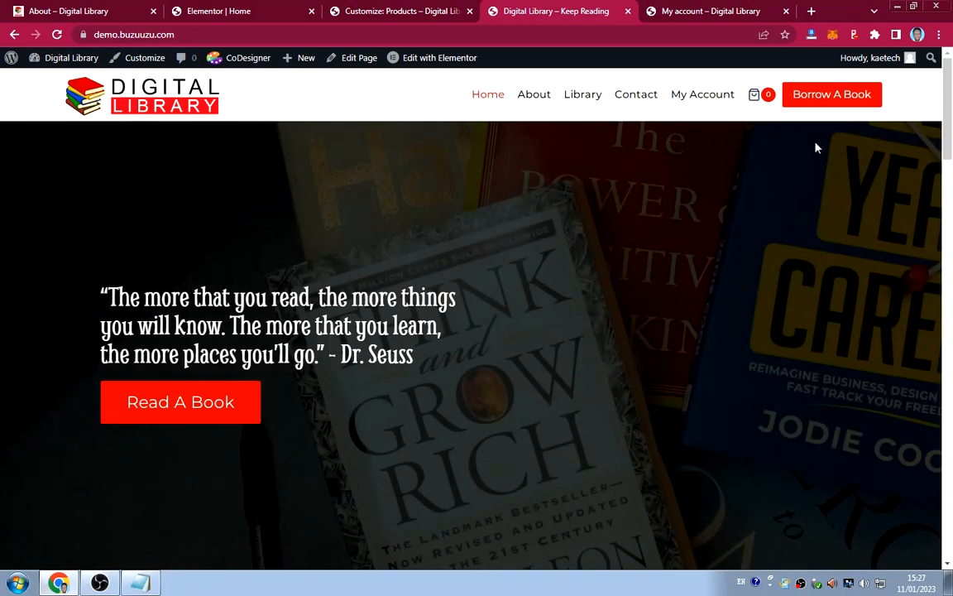
Look over the demo site's home page from the hero section down to the footer.
{"action": "scroll", "coordinate": [642, 279], "scroll_direction": "down", "scroll_amount": 15}
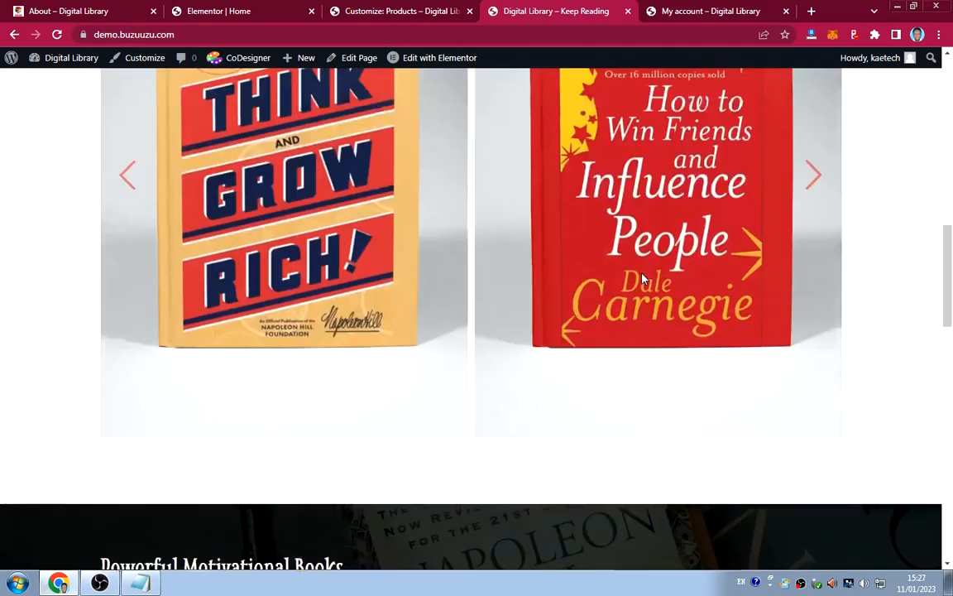
{"action": "scroll", "coordinate": [642, 279], "scroll_direction": "down", "scroll_amount": 5}
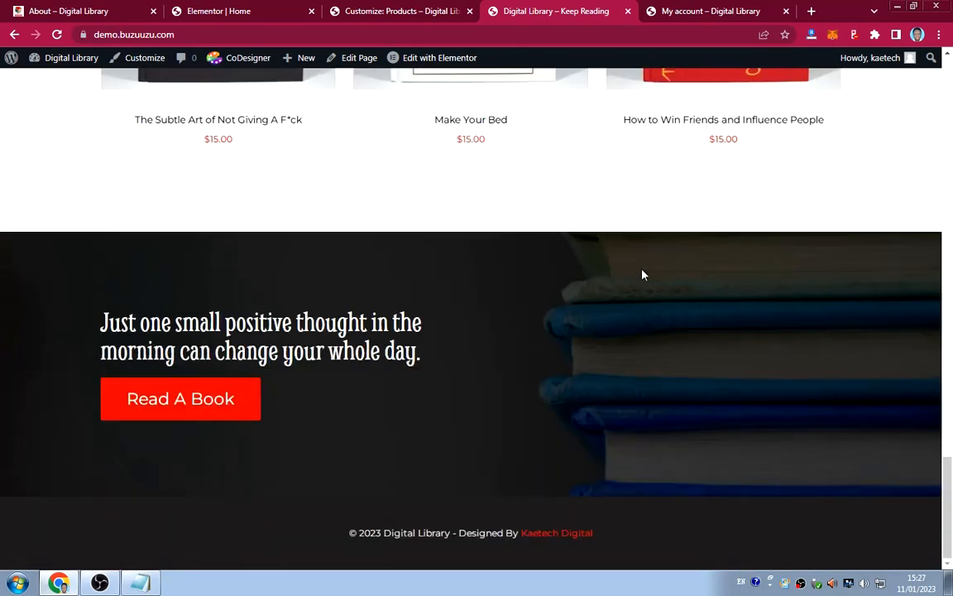
{"action": "scroll", "coordinate": [607, 325], "scroll_direction": "up", "scroll_amount": 15}
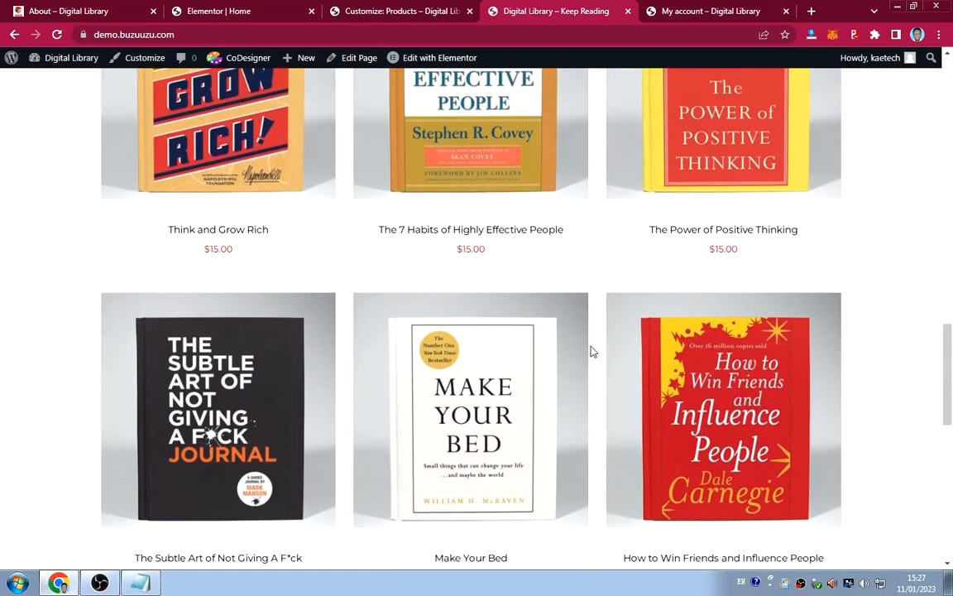
{"action": "scroll", "coordinate": [583, 354], "scroll_direction": "up", "scroll_amount": 5}
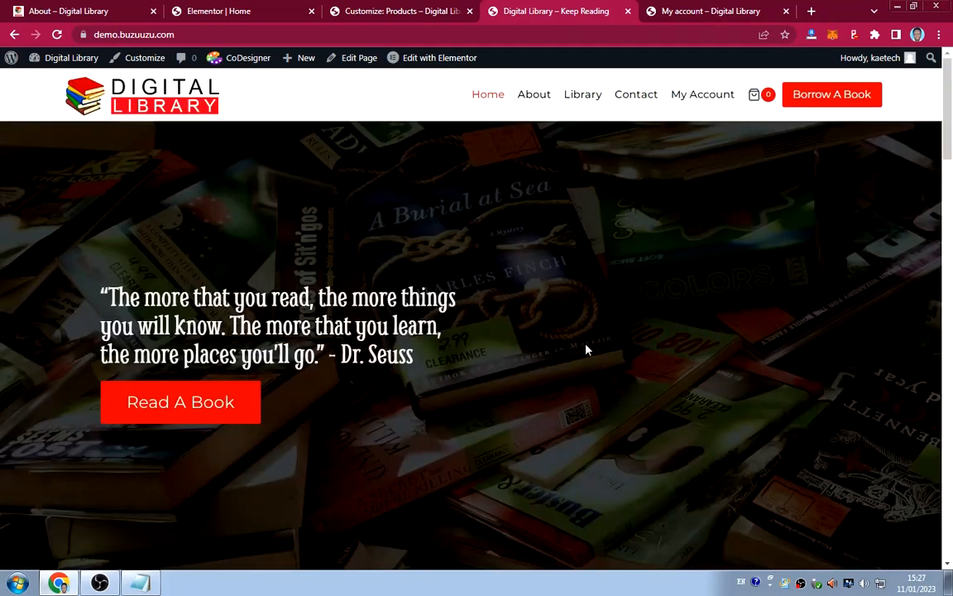
Check the demo site's About, Contact and Library pages, including the cart button on a book.
{"action": "left_click", "coordinate": [528, 97]}
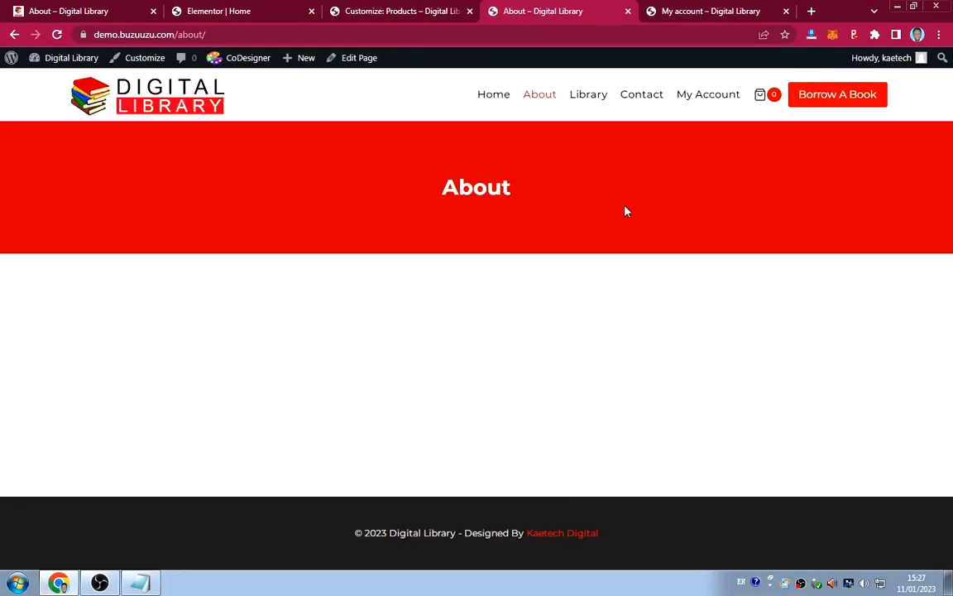
{"action": "left_click", "coordinate": [640, 96]}
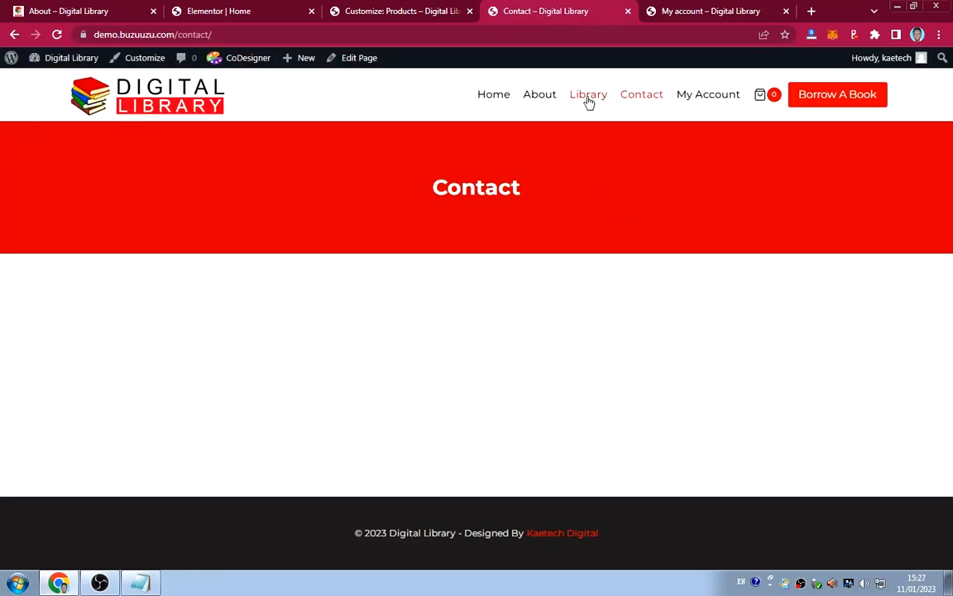
{"action": "left_click", "coordinate": [588, 98]}
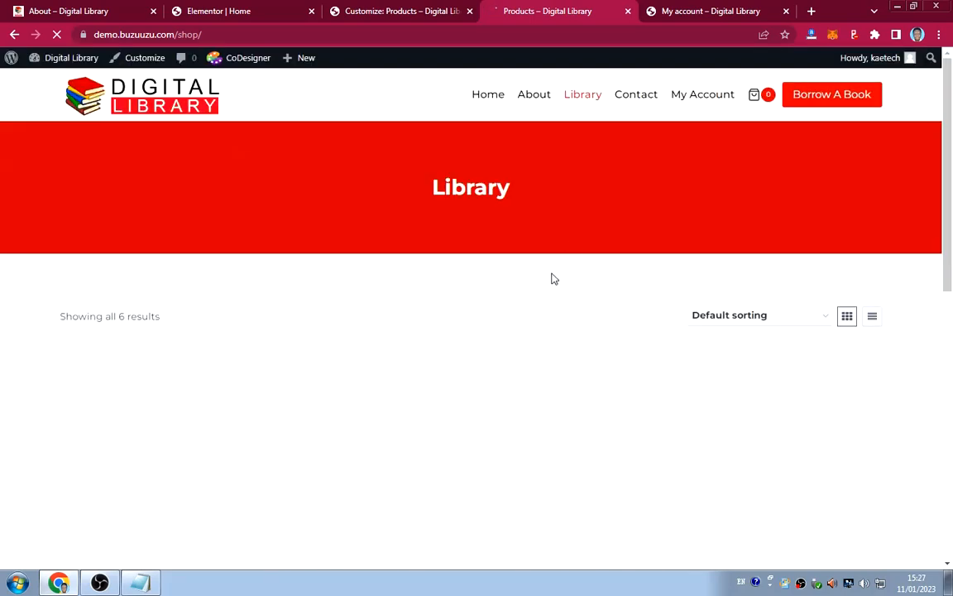
{"action": "scroll", "coordinate": [527, 342], "scroll_direction": "down", "scroll_amount": 4}
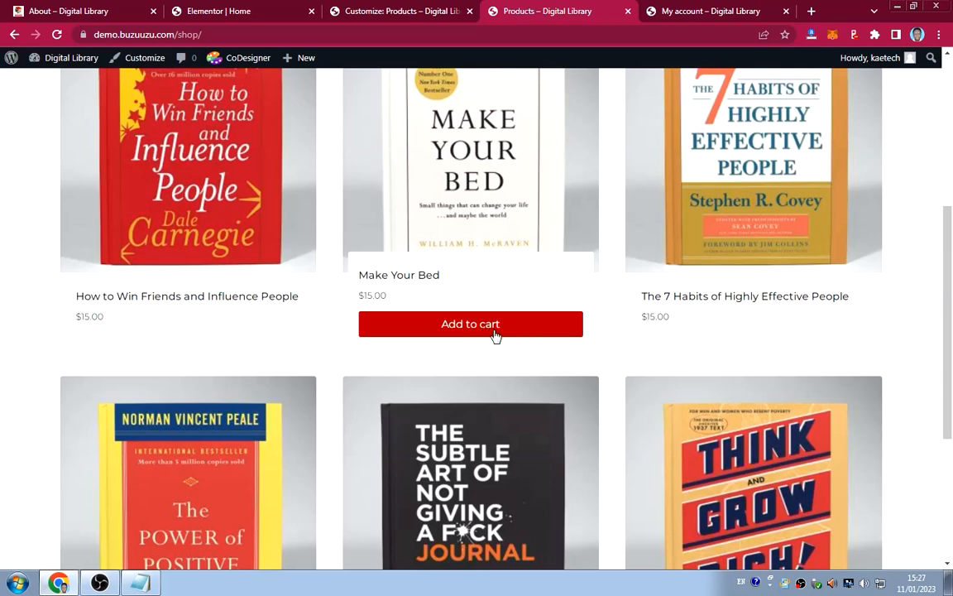
{"action": "scroll", "coordinate": [551, 298], "scroll_direction": "up", "scroll_amount": 5}
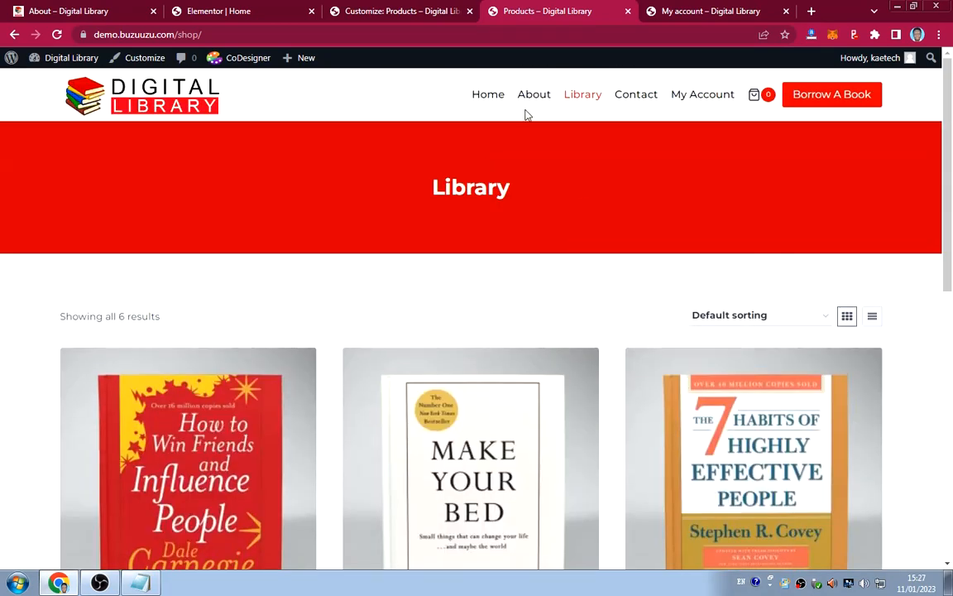
Compare the demo site's About page with the reference site's, examining its banner, image and text section.
{"action": "left_click", "coordinate": [533, 97]}
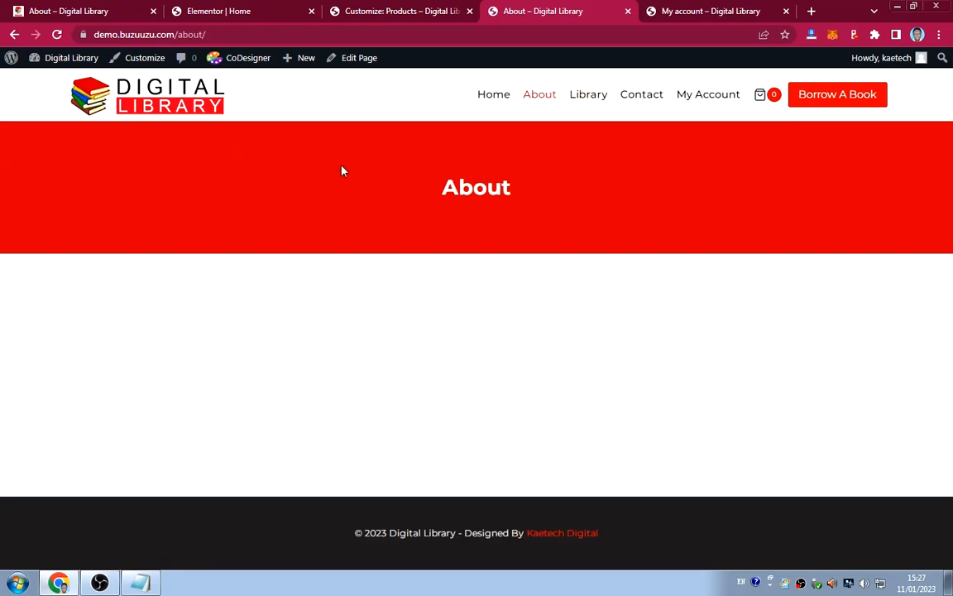
{"action": "left_click", "coordinate": [82, 12]}
{"action": "scroll", "coordinate": [471, 223], "scroll_direction": "up", "scroll_amount": 15}
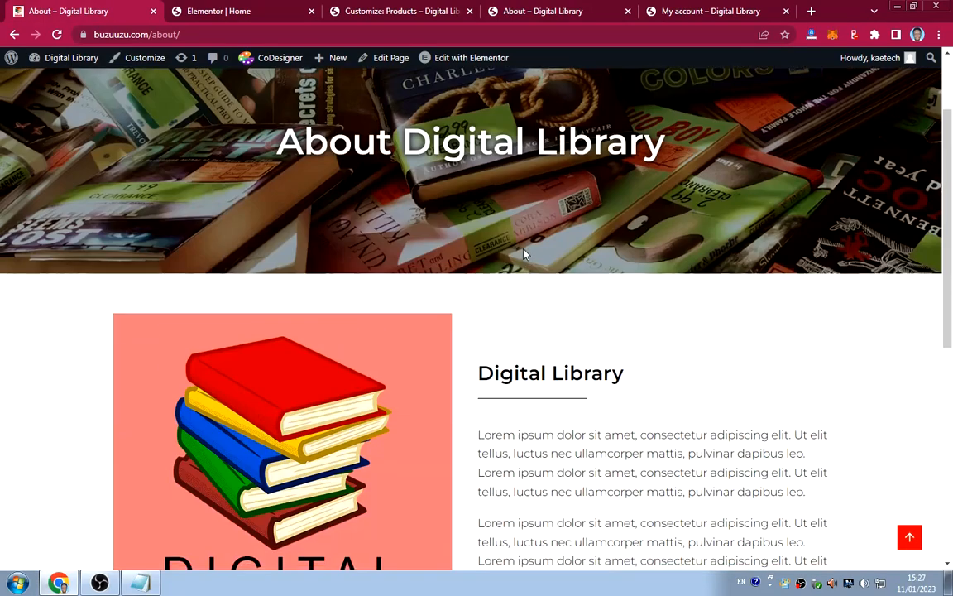
{"action": "scroll", "coordinate": [526, 261], "scroll_direction": "down", "scroll_amount": 7}
{"action": "scroll", "coordinate": [524, 258], "scroll_direction": "up", "scroll_amount": 5}
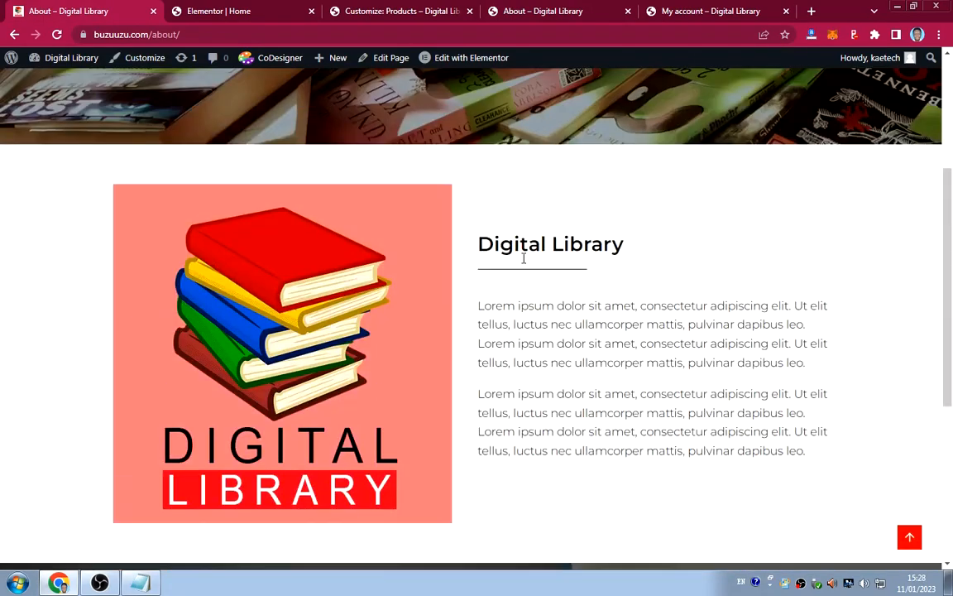
{"action": "scroll", "coordinate": [523, 259], "scroll_direction": "up", "scroll_amount": 2}
{"action": "scroll", "coordinate": [523, 258], "scroll_direction": "down", "scroll_amount": 3}
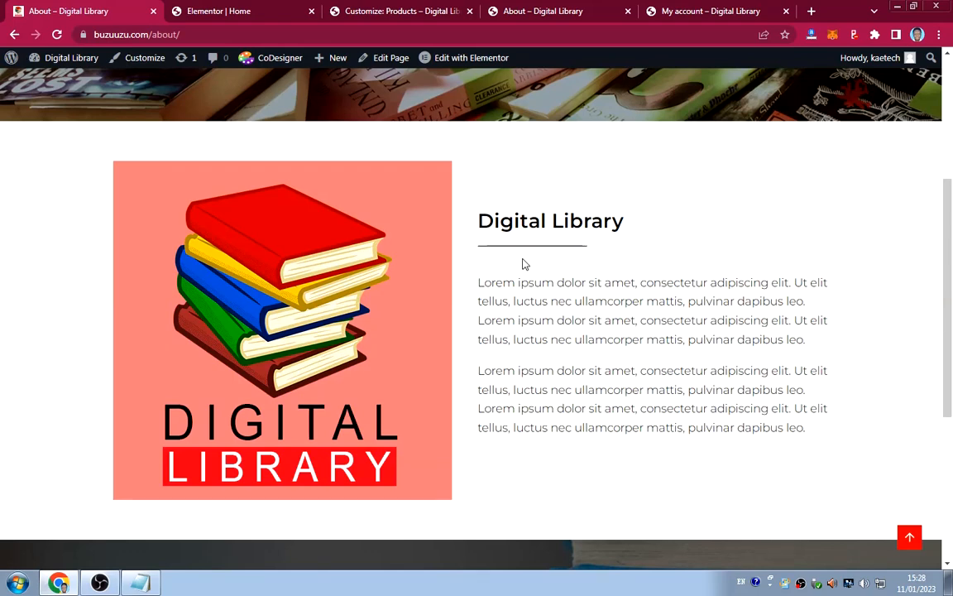
{"action": "scroll", "coordinate": [523, 265], "scroll_direction": "up", "scroll_amount": 3}
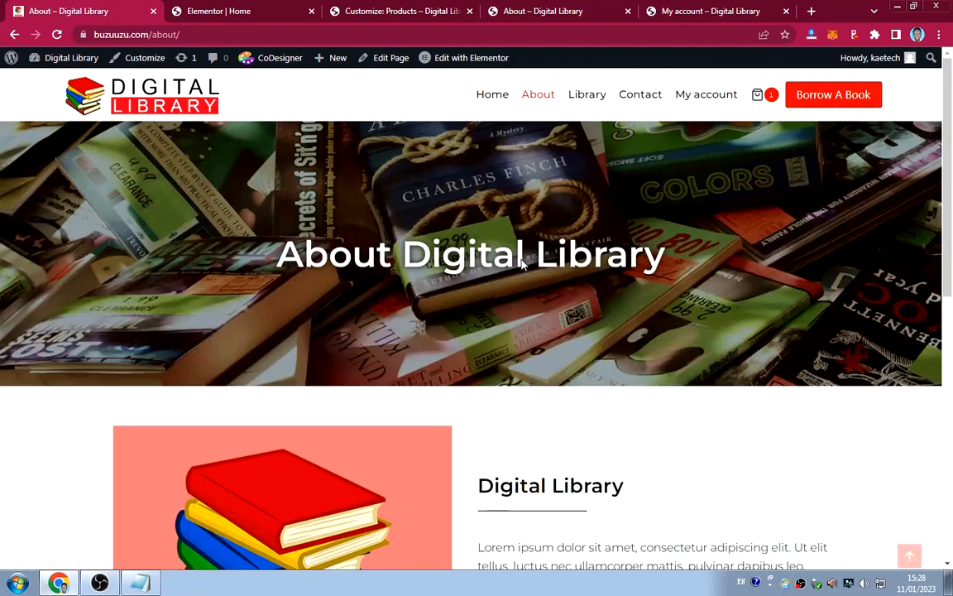
{"action": "scroll", "coordinate": [520, 116], "scroll_direction": "down", "scroll_amount": 2}
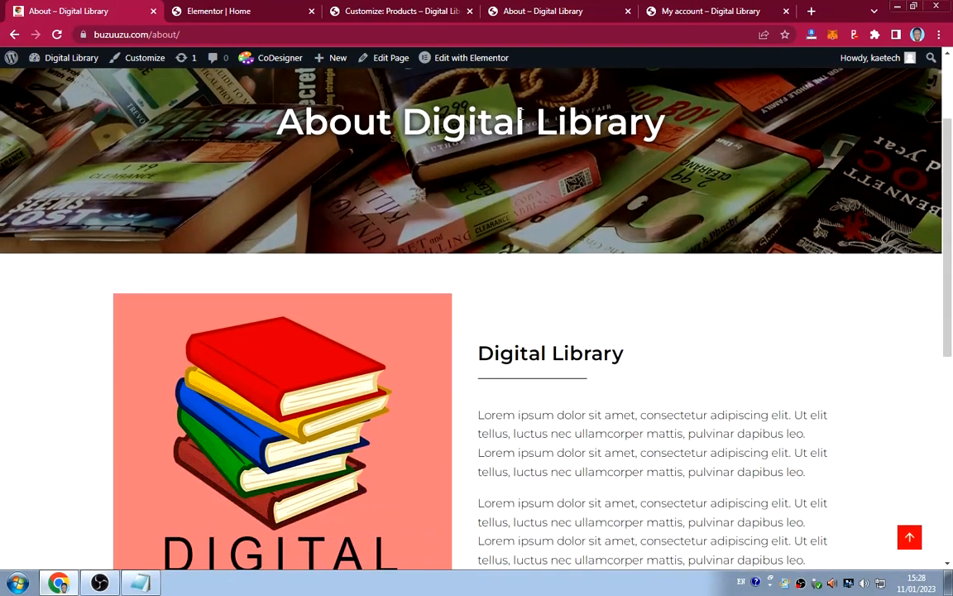
Open the demo site's About page for editing in Elementor.
{"action": "left_click", "coordinate": [513, 13]}
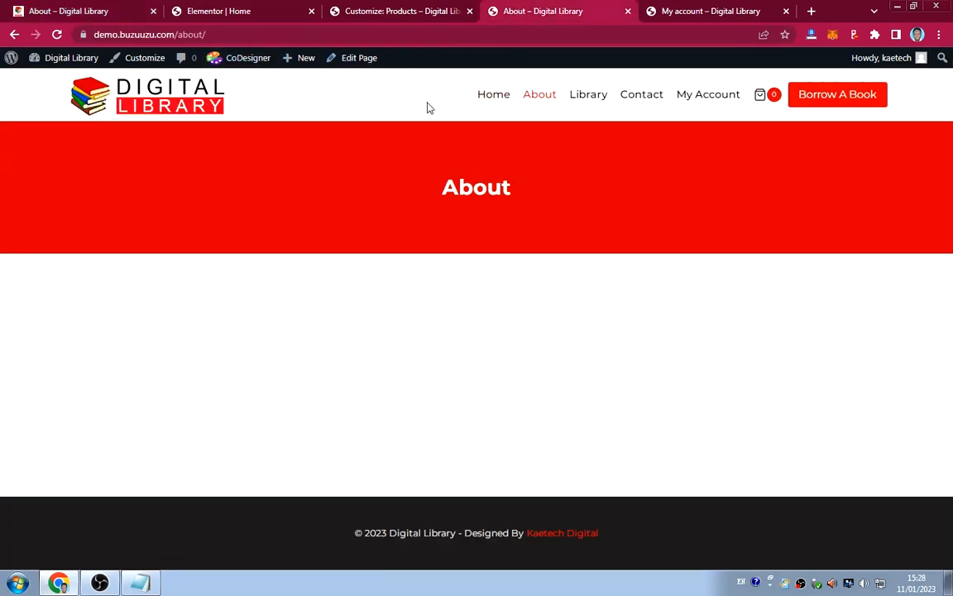
{"action": "left_click", "coordinate": [355, 58]}
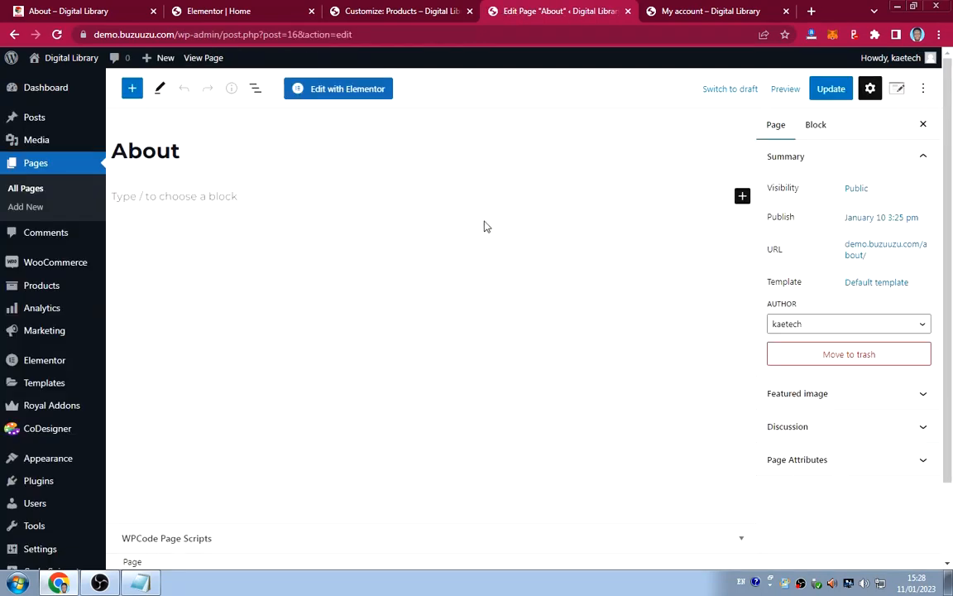
{"action": "left_click", "coordinate": [363, 92]}
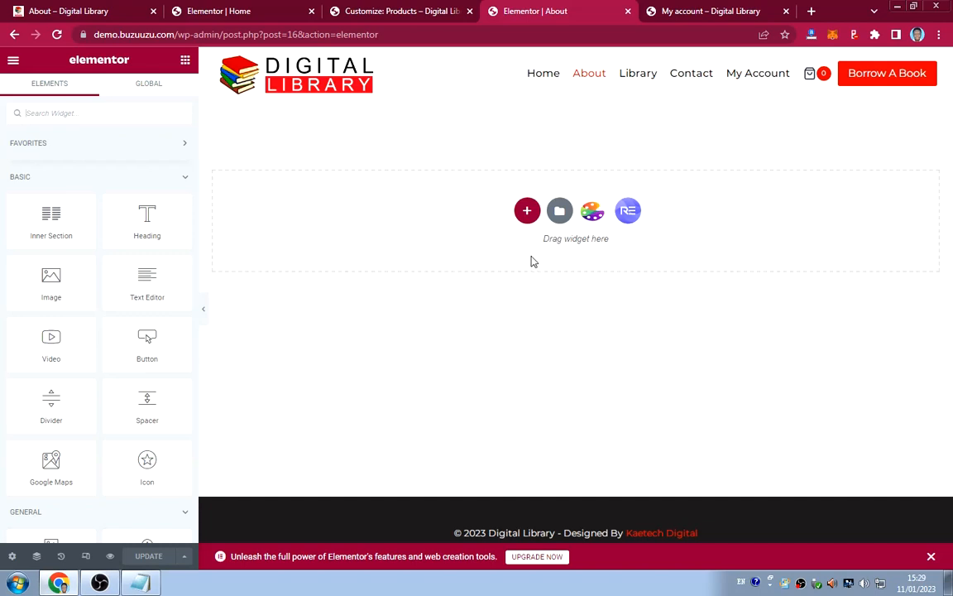
Check the Home page in Elementor and the reference About page's sections down to its footer.
{"action": "left_click", "coordinate": [242, 14]}
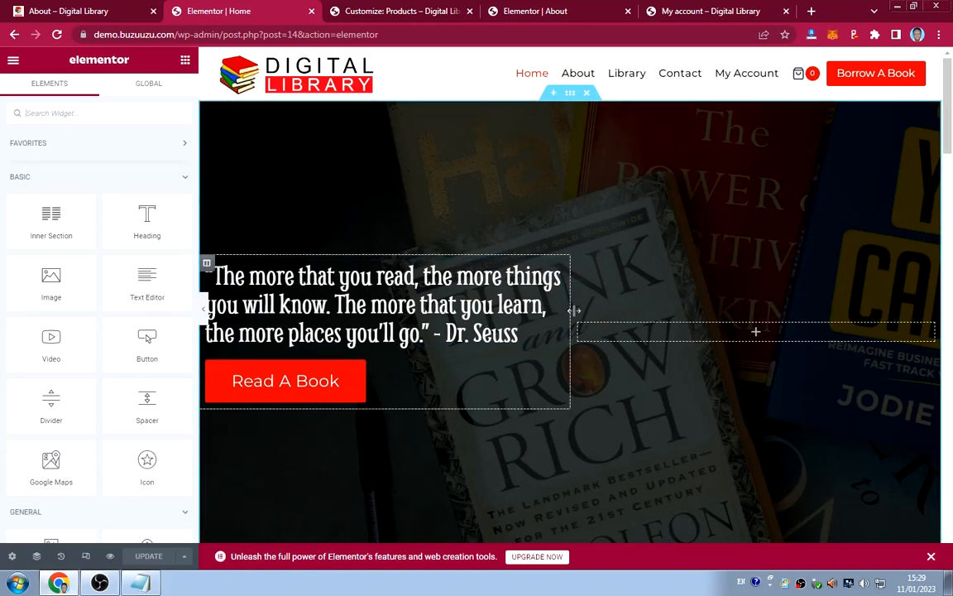
{"action": "left_click", "coordinate": [33, 14]}
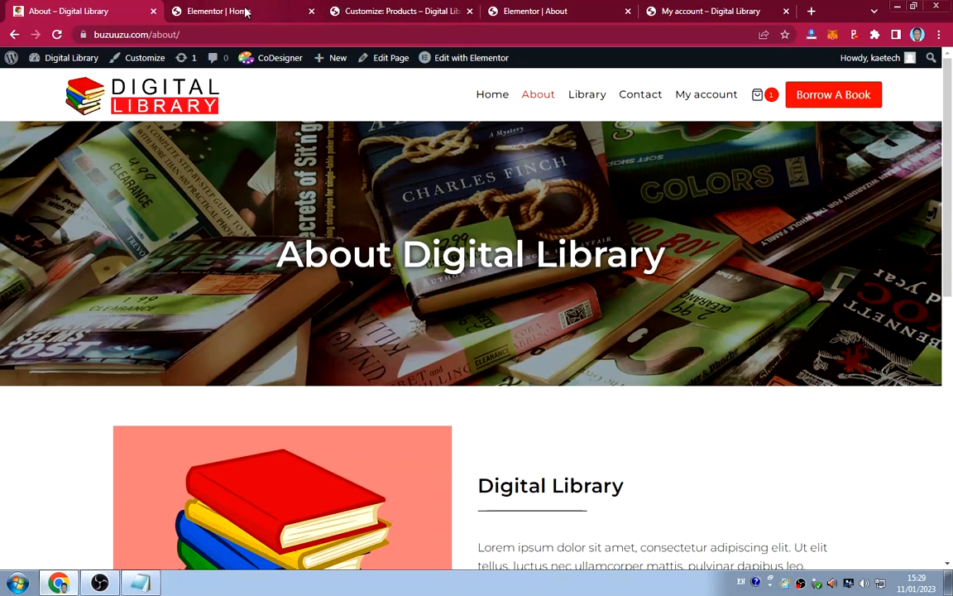
{"action": "scroll", "coordinate": [713, 342], "scroll_direction": "down", "scroll_amount": 8}
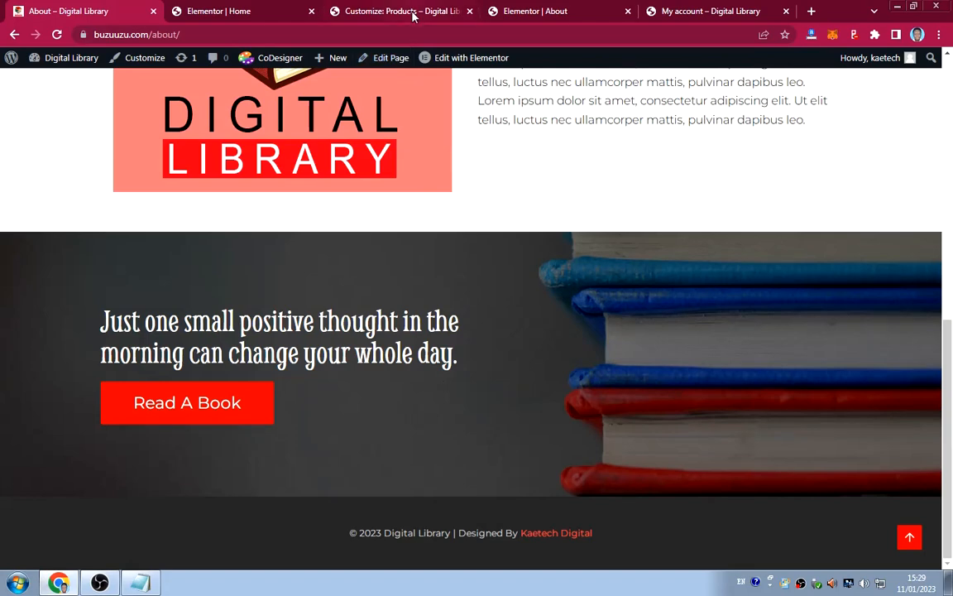
Add a single-column section to the demo site's About page and set its height to a minimum of 500 px.
{"action": "left_click", "coordinate": [532, 11]}
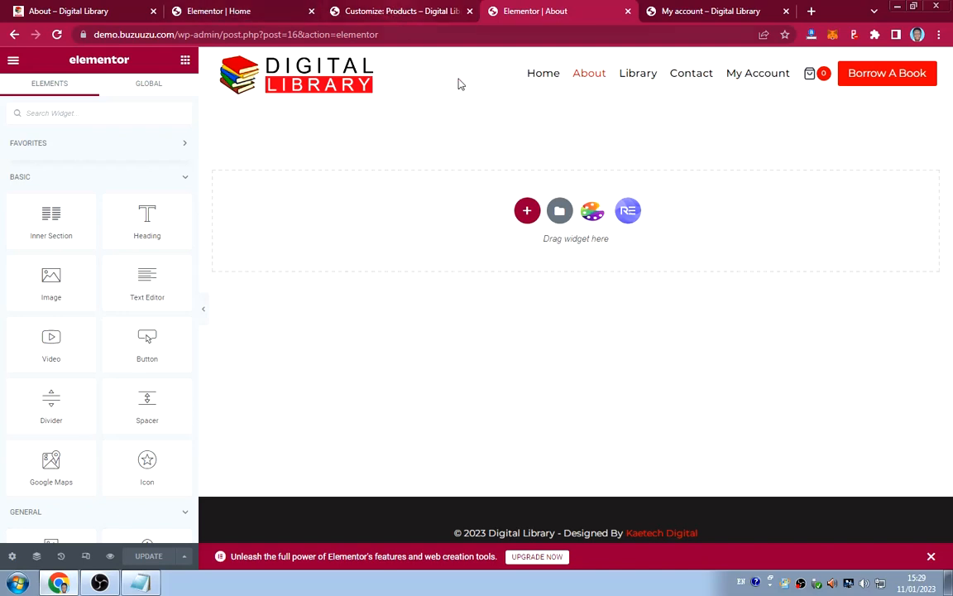
{"action": "left_click", "coordinate": [527, 212]}
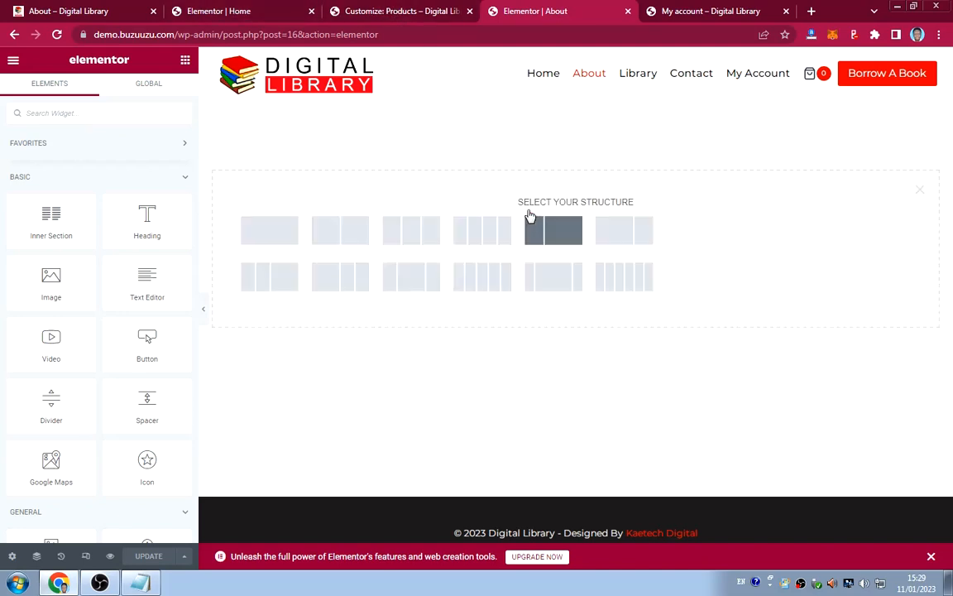
{"action": "left_click", "coordinate": [267, 233]}
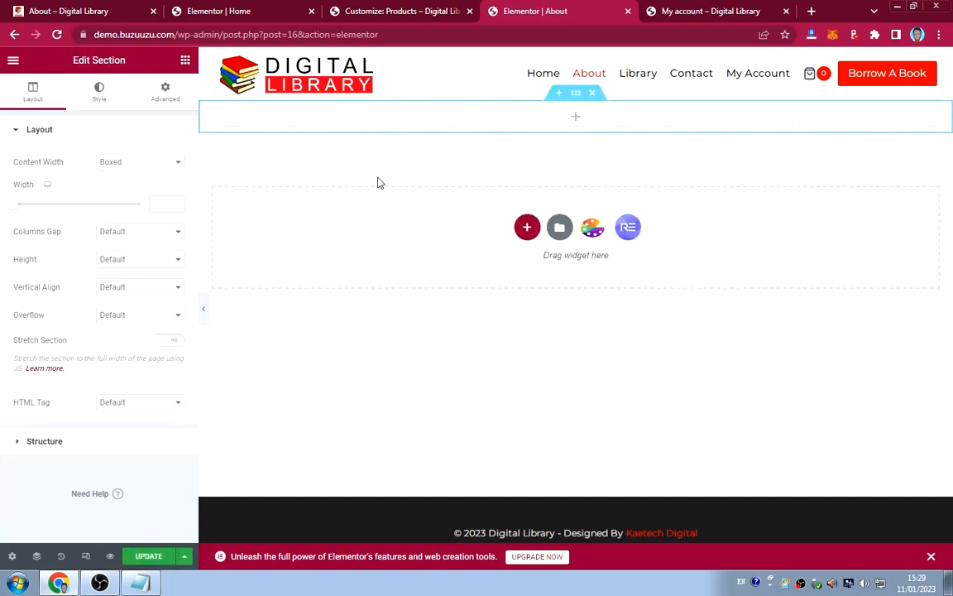
{"action": "left_click", "coordinate": [130, 262]}
{"action": "key", "text": "Escape"}
{"action": "left_click", "coordinate": [117, 295]}
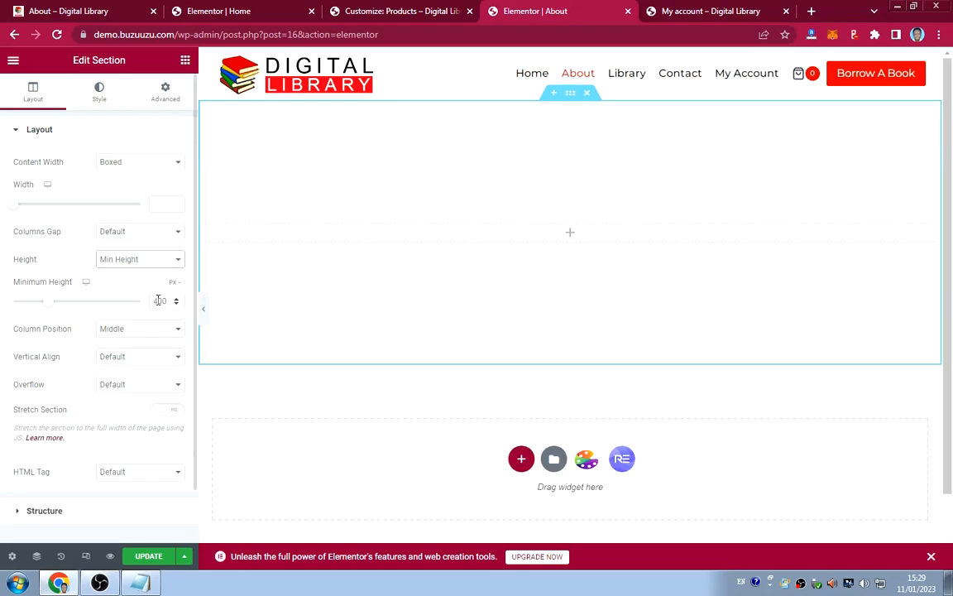
{"action": "left_click_drag", "start_coordinate": [159, 301], "coordinate": [143, 299]}
{"action": "type", "text": "5"}
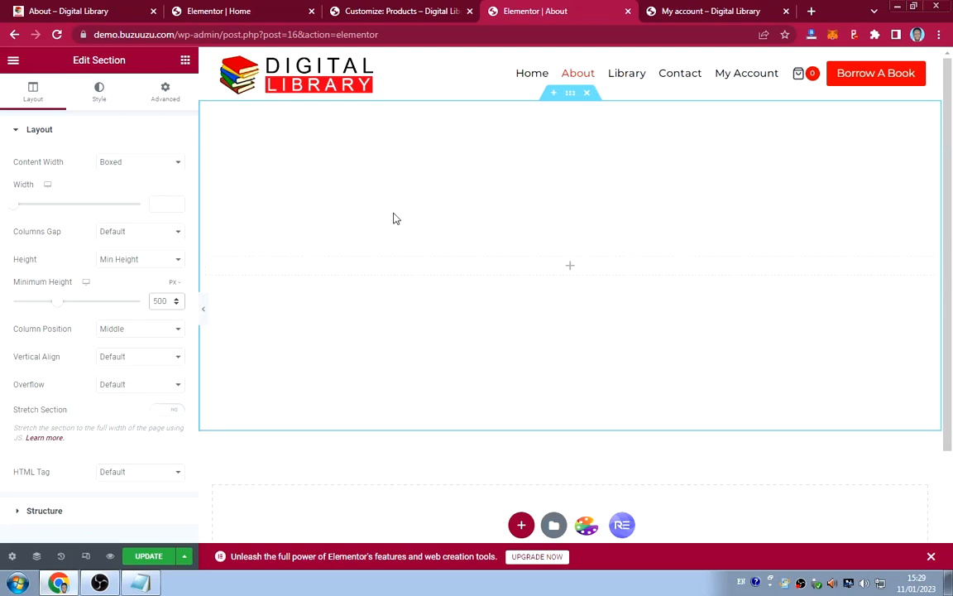
Give the new section a classic background using the image hero-2.jpg from the media library.
{"action": "left_click", "coordinate": [36, 98]}
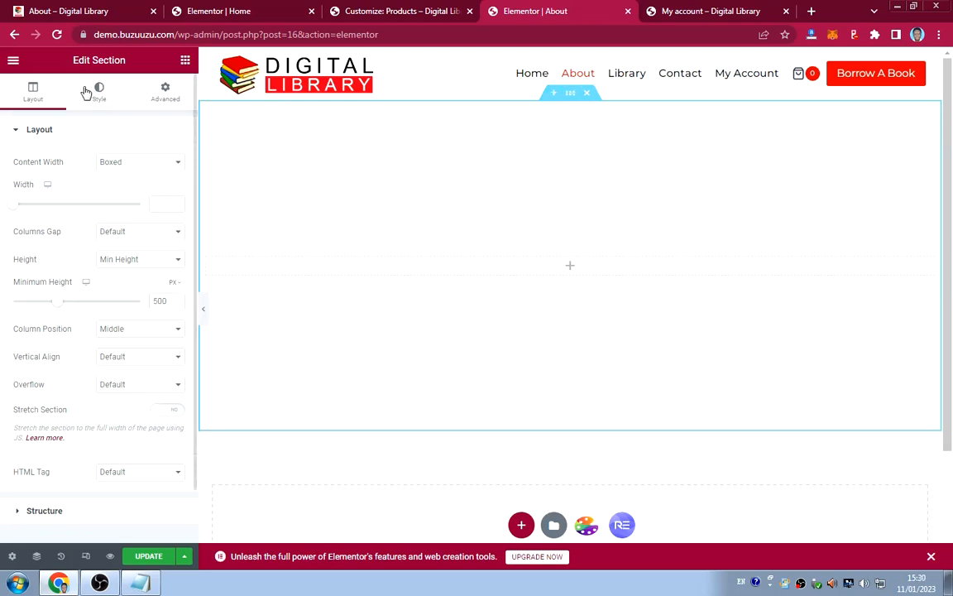
{"action": "left_click", "coordinate": [87, 93]}
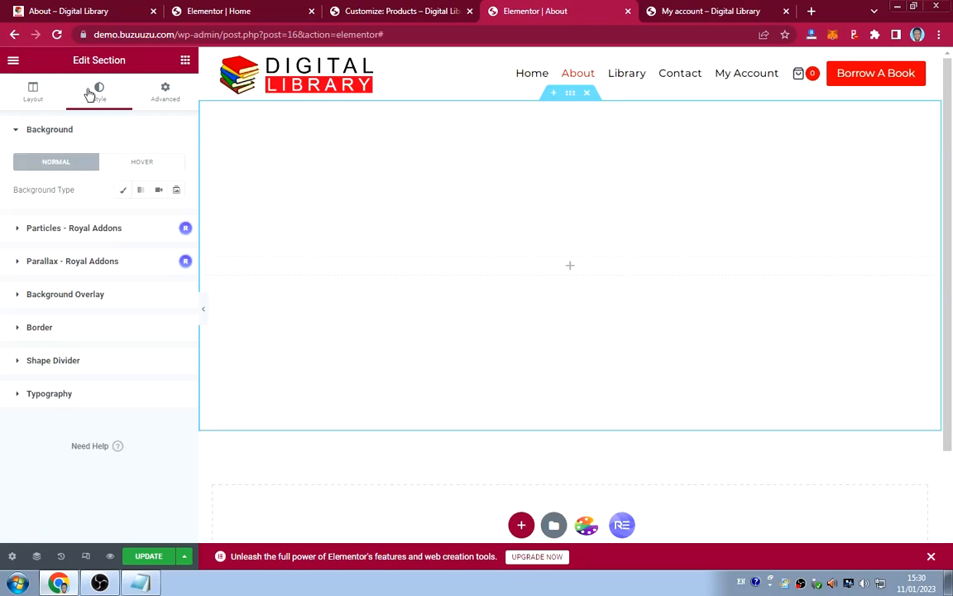
{"action": "left_click", "coordinate": [123, 193]}
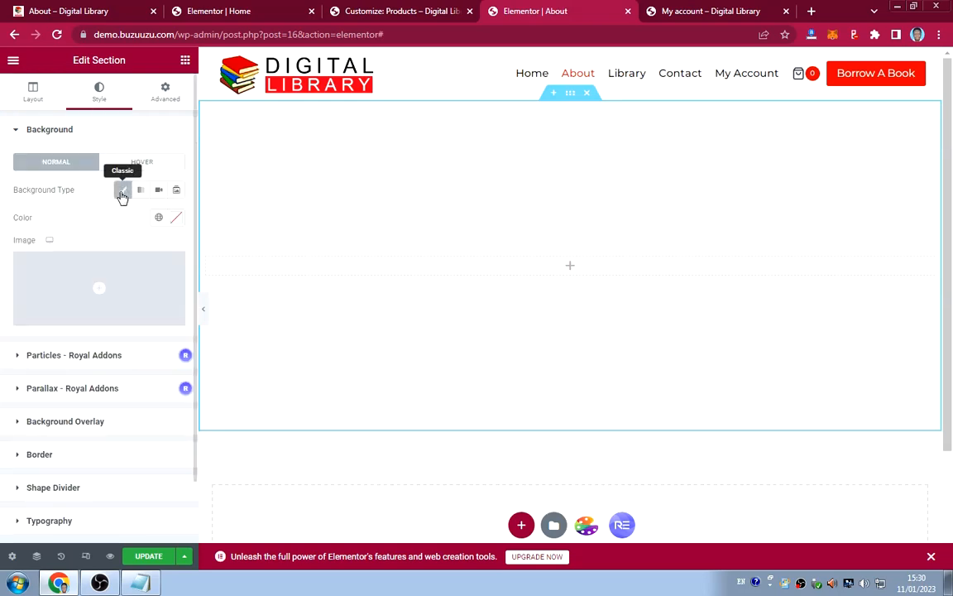
{"action": "left_click", "coordinate": [101, 290]}
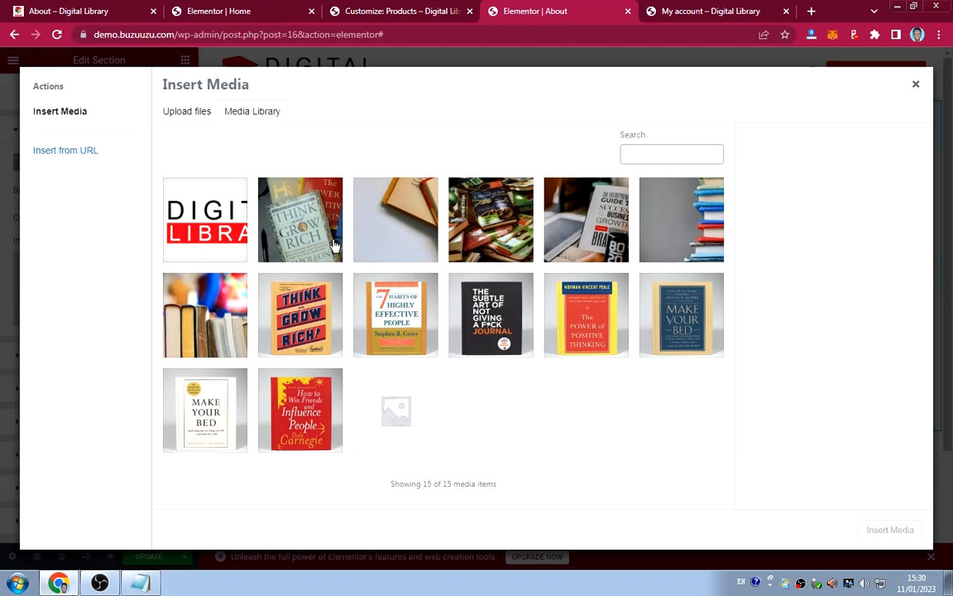
{"action": "left_click", "coordinate": [484, 214]}
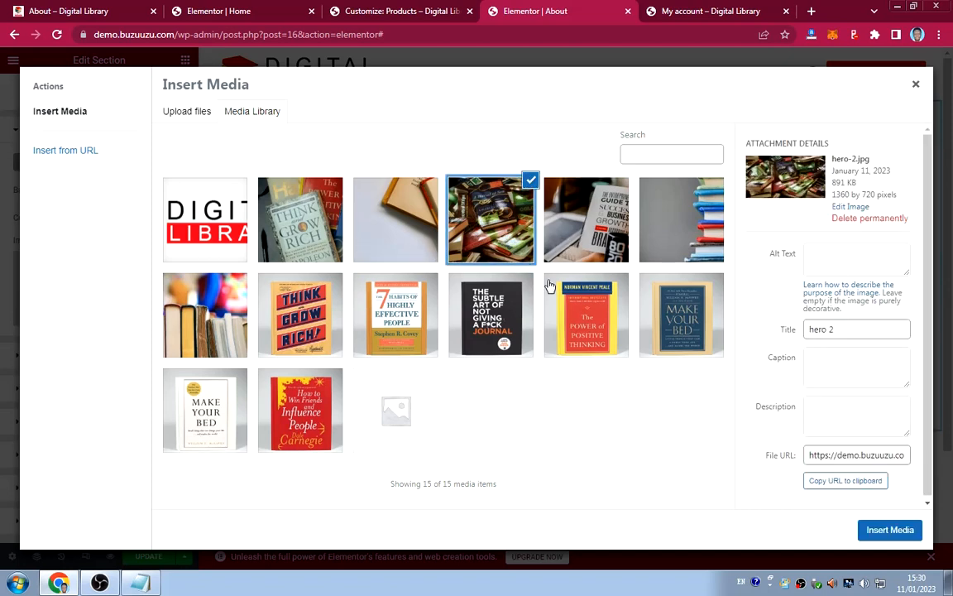
{"action": "left_click", "coordinate": [883, 536]}
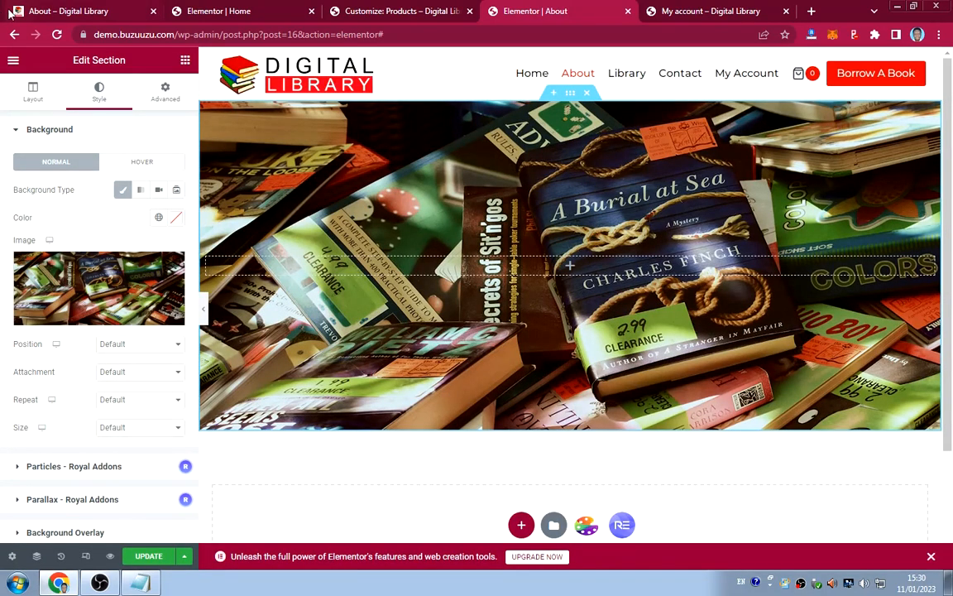
Copy the banner title from the reference About page and add it to the section as a heading reading "About Digital Library".
{"action": "left_click", "coordinate": [74, 10]}
{"action": "key", "text": "F5"}
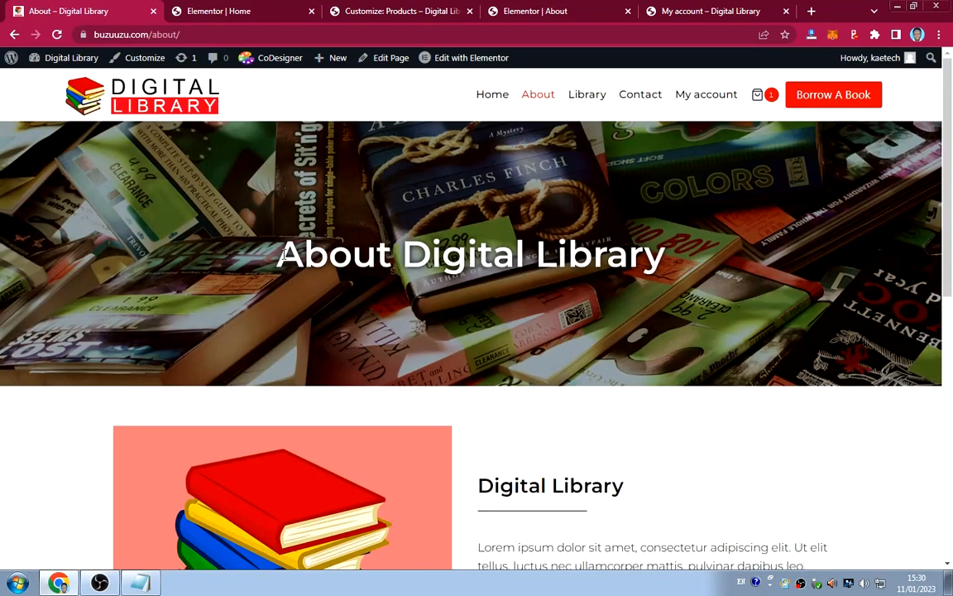
{"action": "left_click_drag", "start_coordinate": [277, 255], "coordinate": [753, 253]}
{"action": "key", "text": "ctrl+c"}
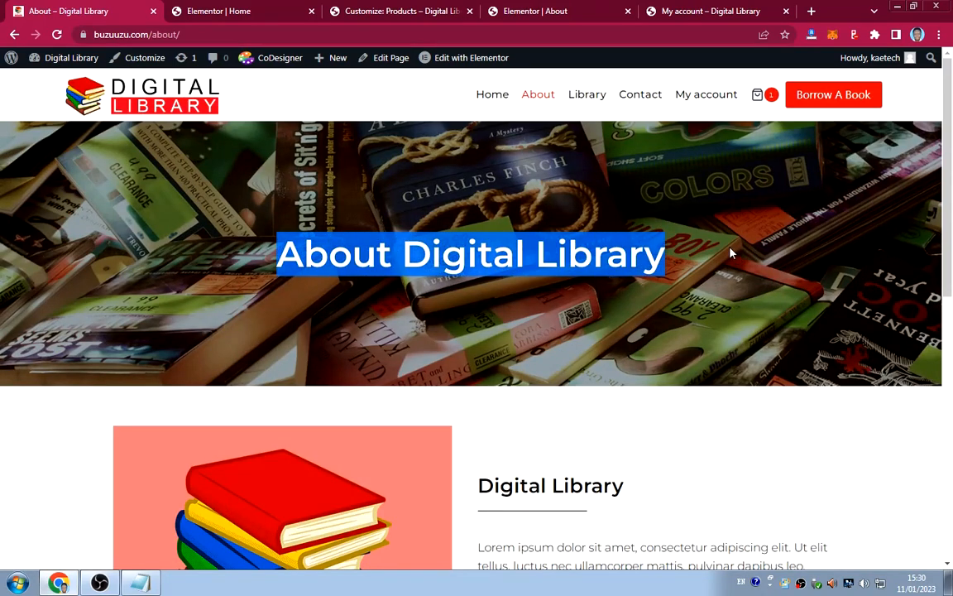
{"action": "left_click", "coordinate": [522, 10]}
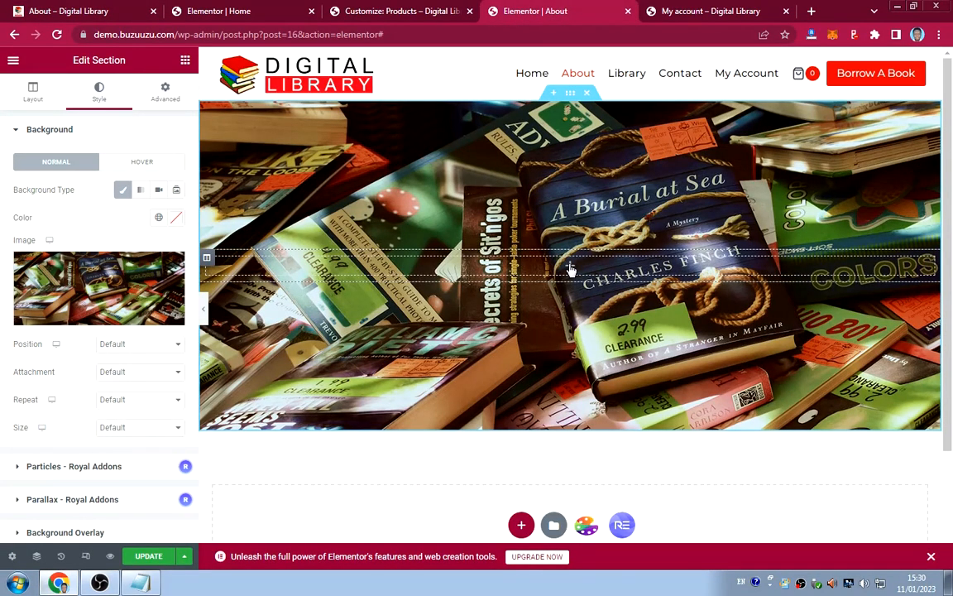
{"action": "left_click", "coordinate": [571, 270]}
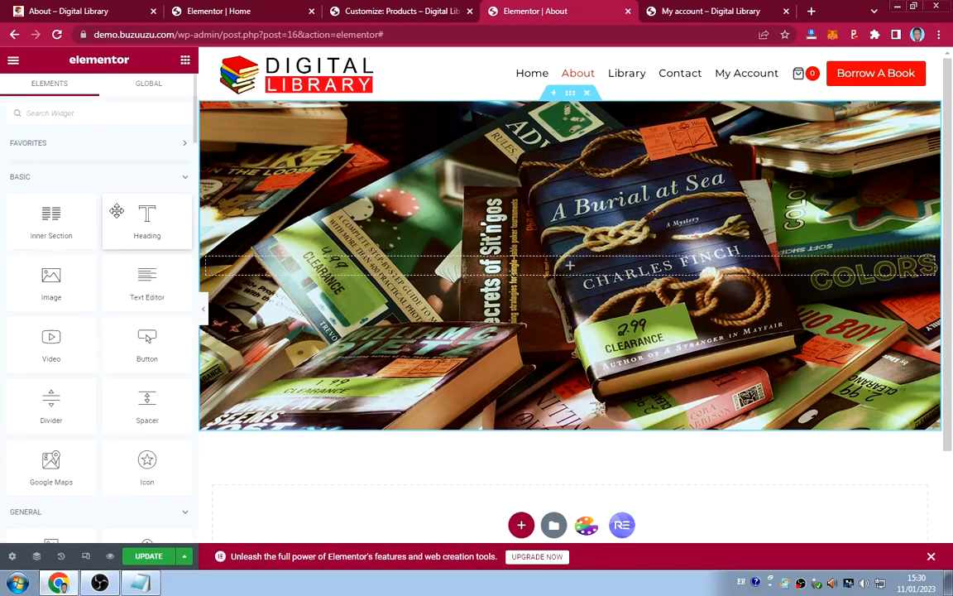
{"action": "left_click_drag", "start_coordinate": [116, 195], "coordinate": [556, 268]}
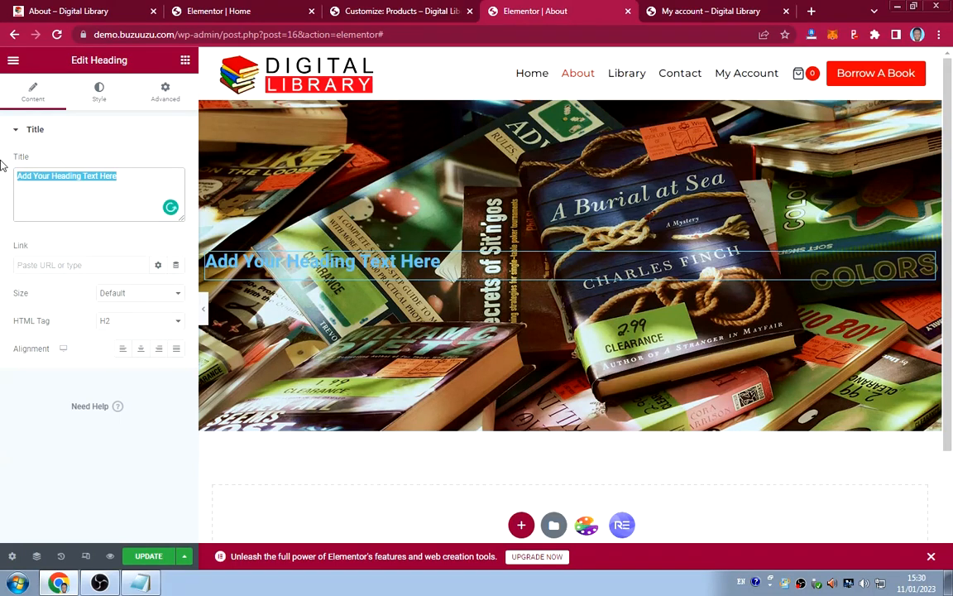
{"action": "key", "text": "ctrl+v"}
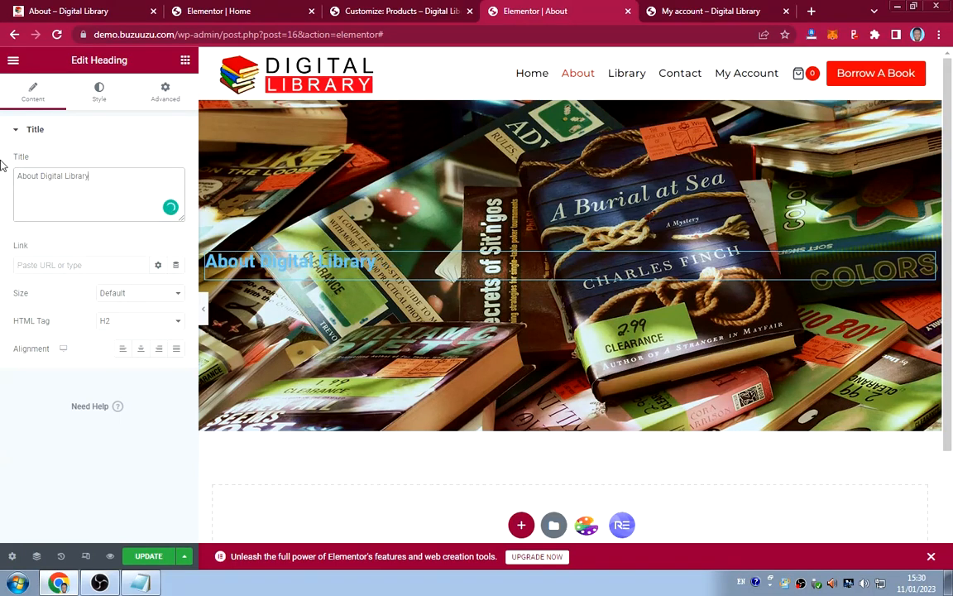
Center the "About Digital Library" heading and set its text color to white (#FFFFFF).
{"action": "left_click", "coordinate": [140, 348]}
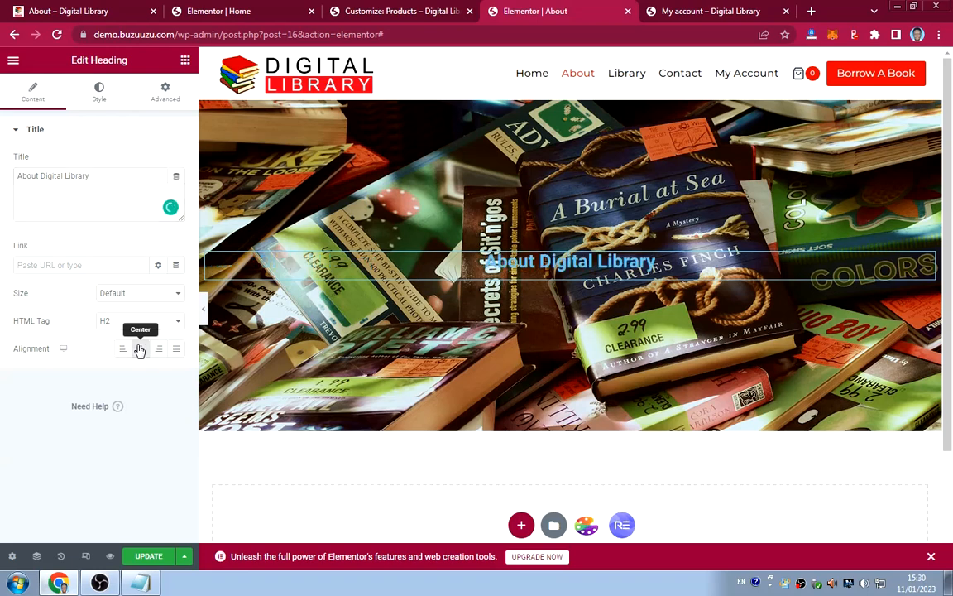
{"action": "left_click", "coordinate": [98, 91]}
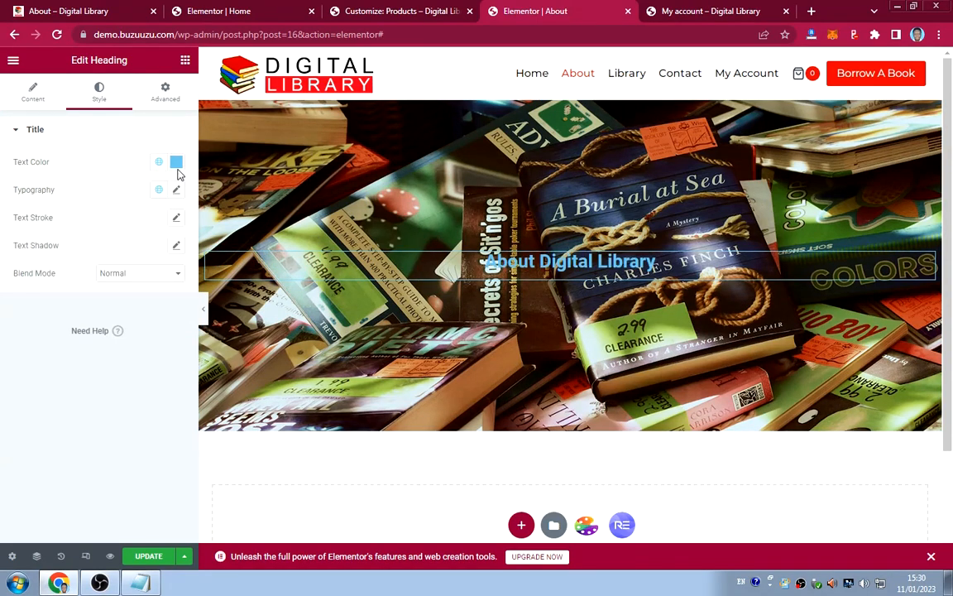
{"action": "left_click", "coordinate": [177, 164]}
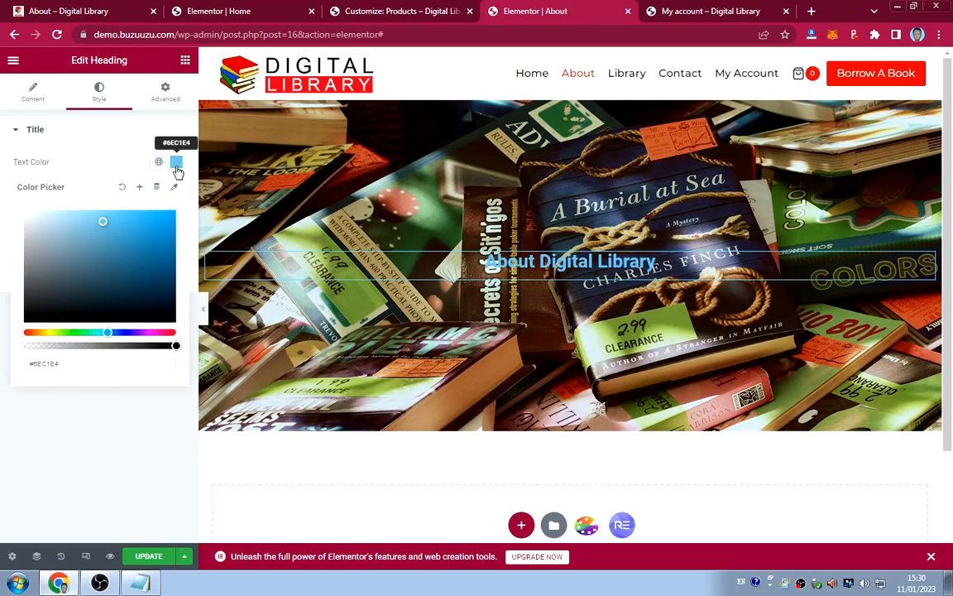
{"action": "left_click_drag", "start_coordinate": [103, 224], "coordinate": [30, 206]}
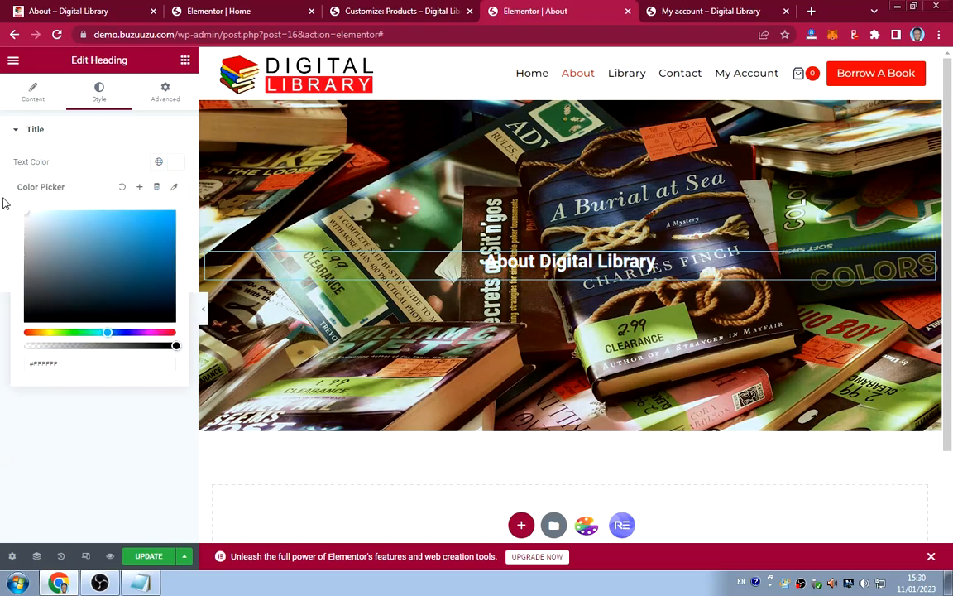
{"action": "left_click", "coordinate": [85, 164]}
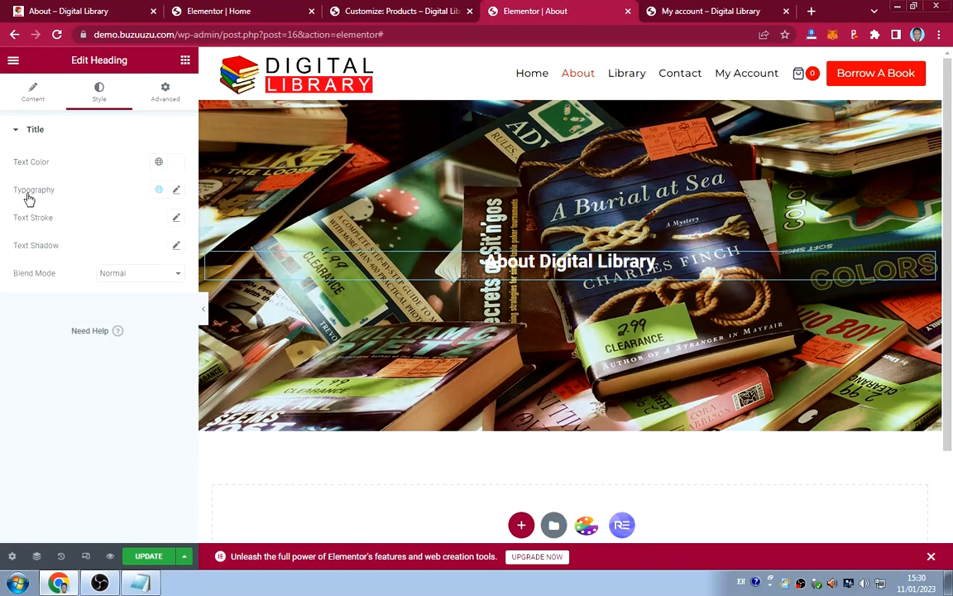
Set the banner heading's typography to Montserrat, 45 px, with weight 800 (Extra Bold).
{"action": "left_click", "coordinate": [176, 192]}
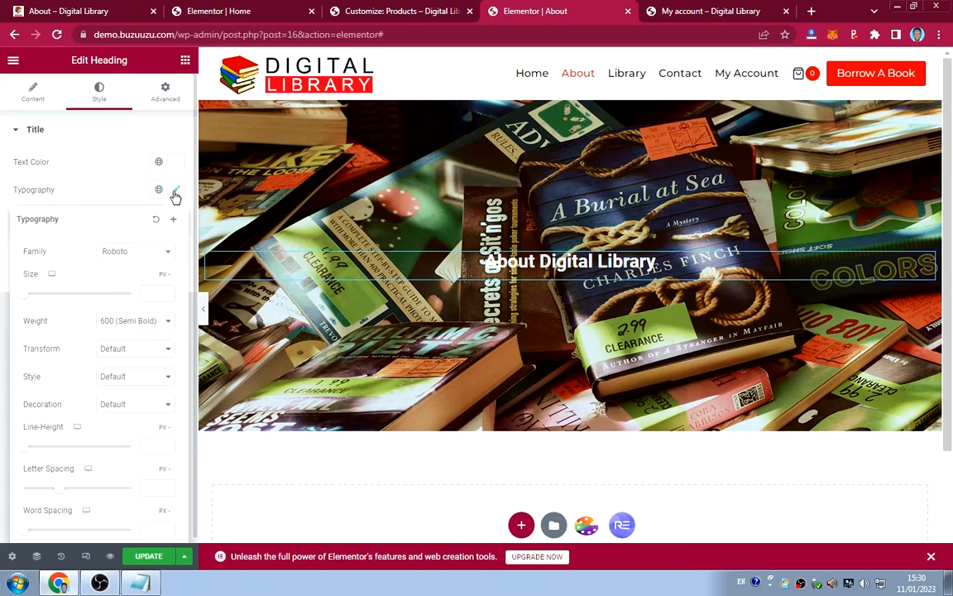
{"action": "left_click", "coordinate": [141, 252]}
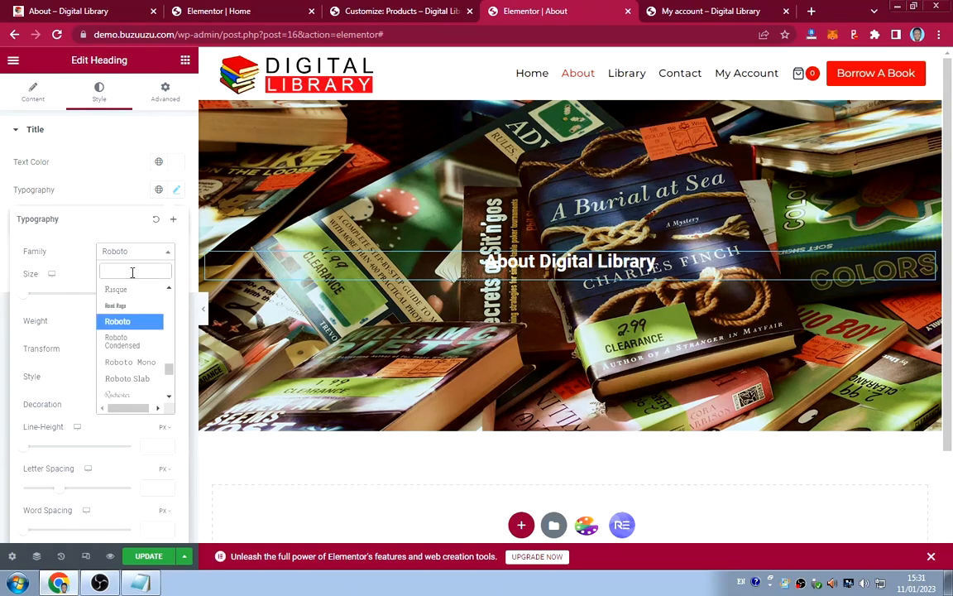
{"action": "type", "text": "monts"}
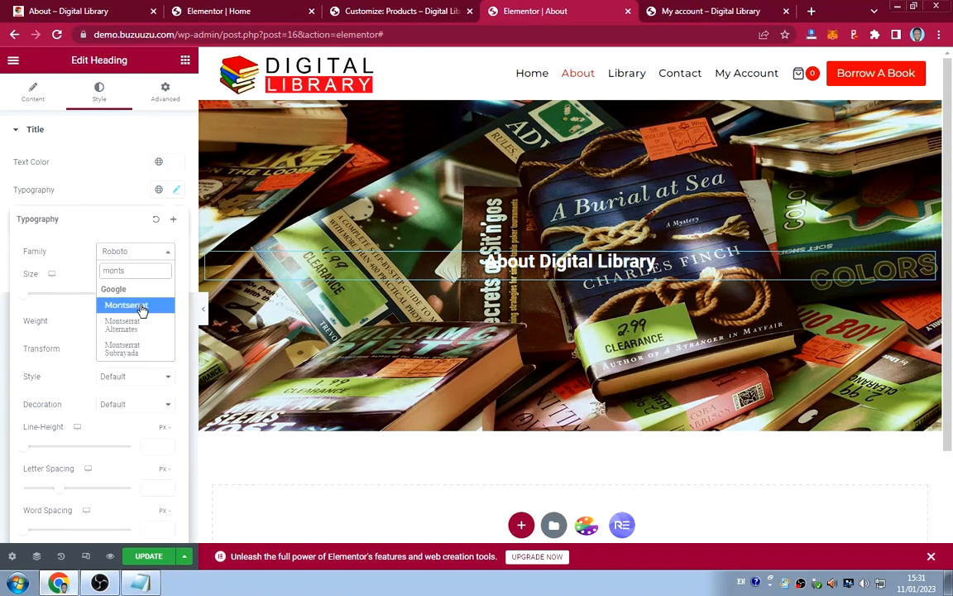
{"action": "left_click", "coordinate": [126, 305]}
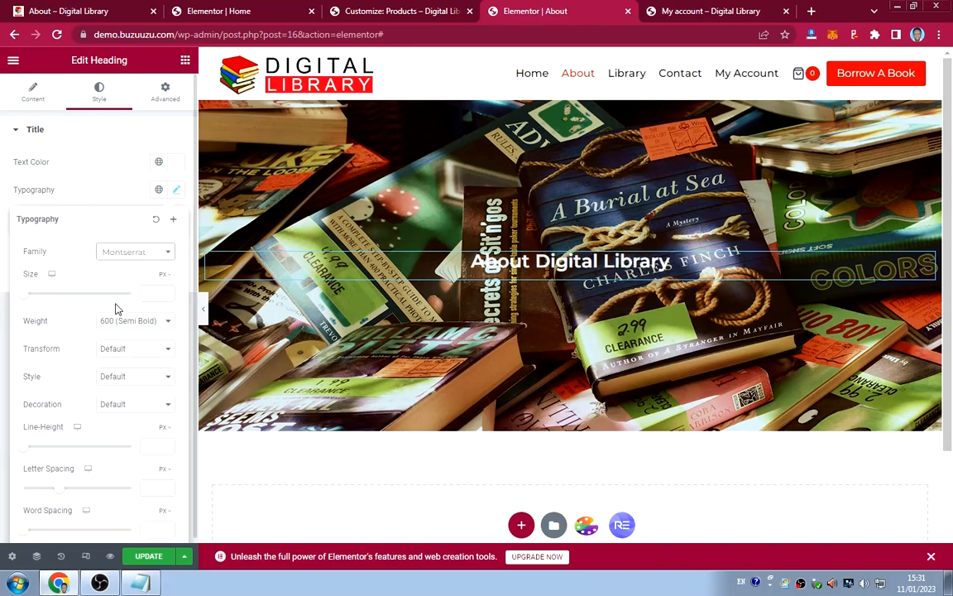
{"action": "left_click", "coordinate": [156, 294]}
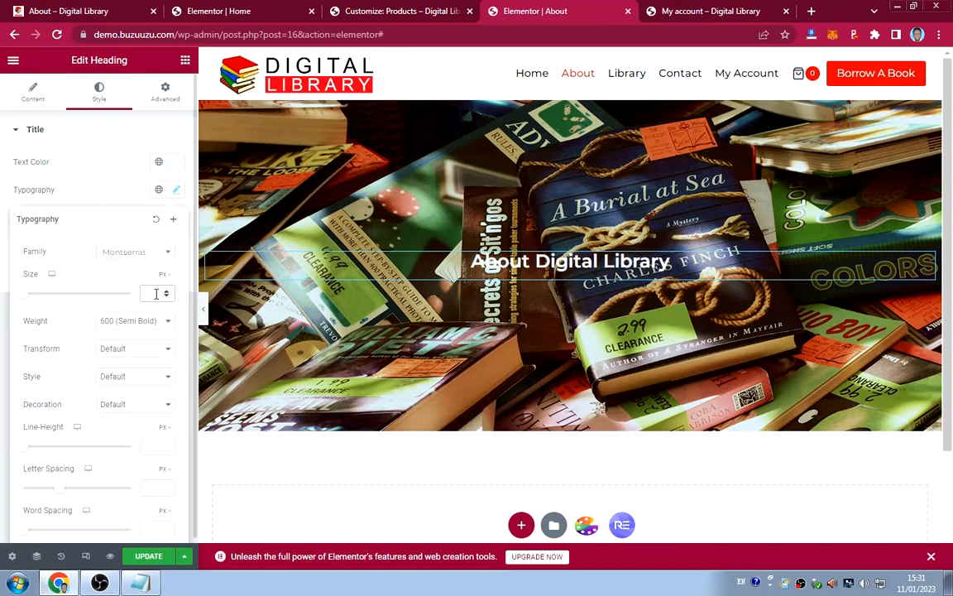
{"action": "type", "text": "45"}
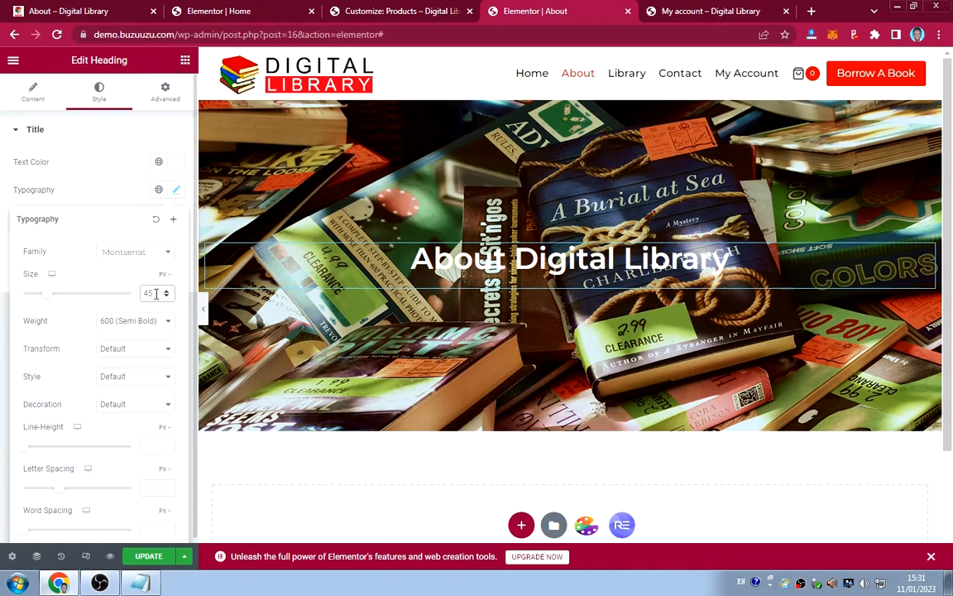
{"action": "left_click", "coordinate": [124, 320]}
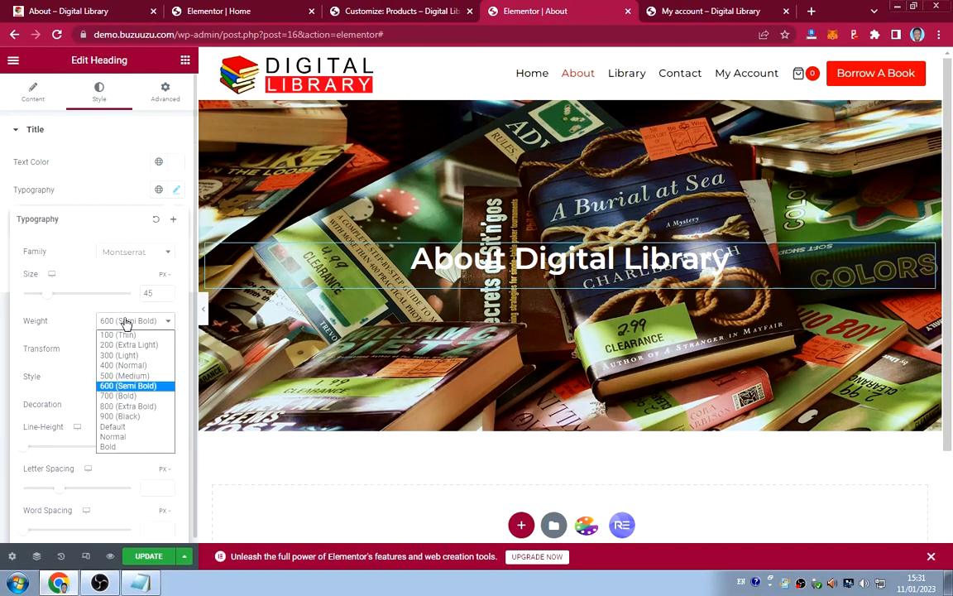
{"action": "left_click", "coordinate": [115, 392]}
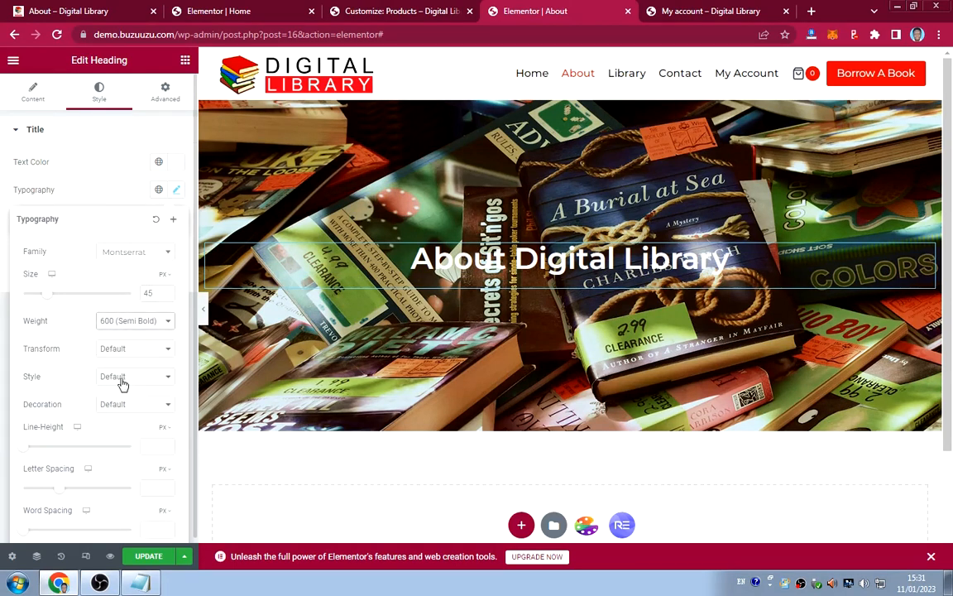
{"action": "left_click", "coordinate": [130, 322]}
{"action": "left_click", "coordinate": [124, 406]}
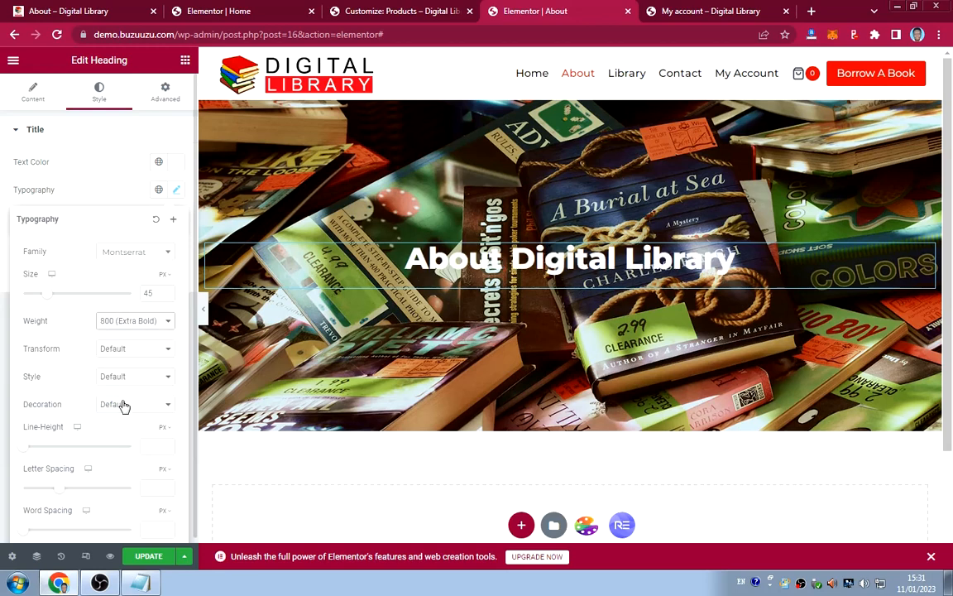
{"action": "left_click", "coordinate": [96, 201]}
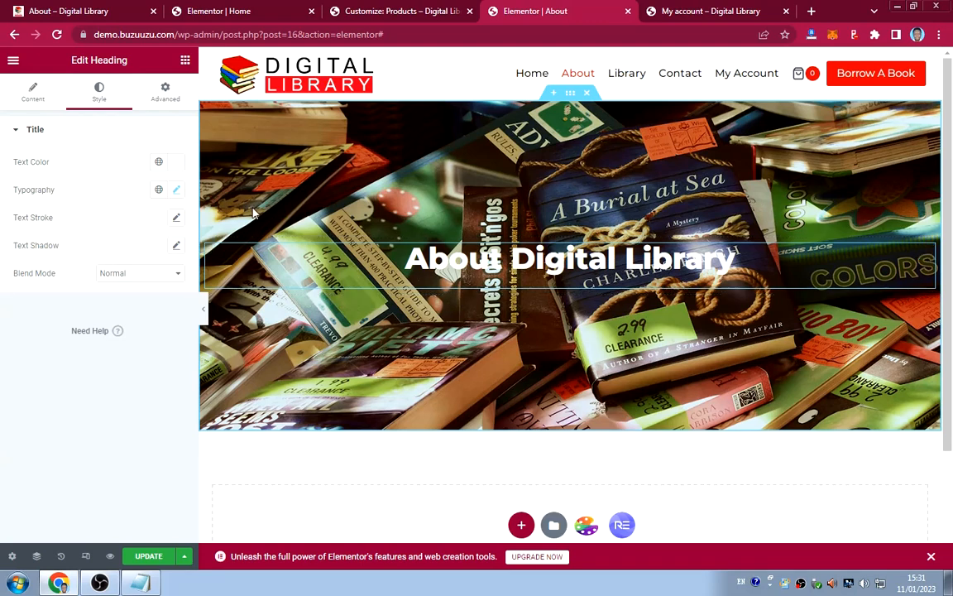
Give the banner section a classic background overlay in black (#000000).
{"action": "left_click", "coordinate": [571, 93]}
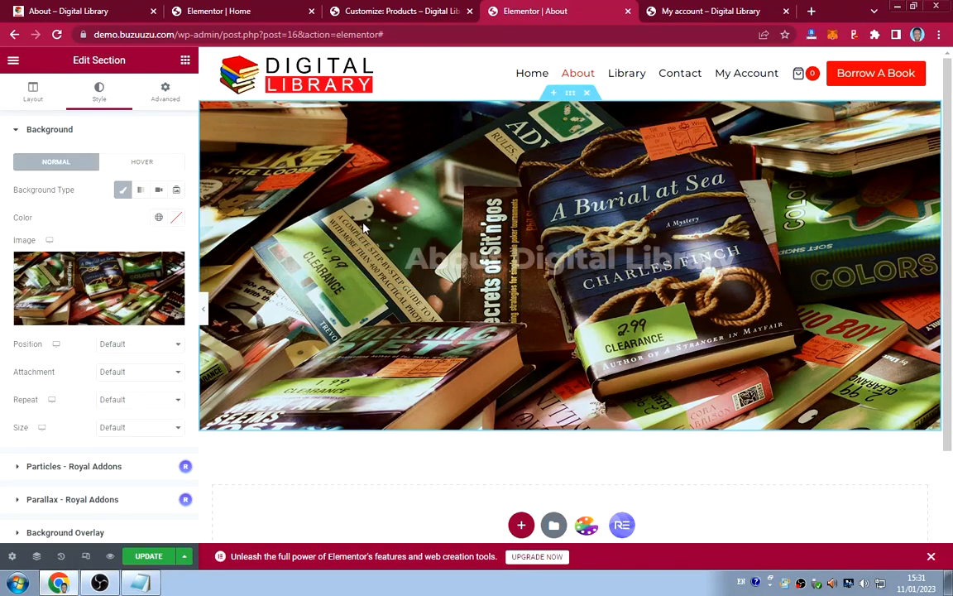
{"action": "scroll", "coordinate": [120, 346], "scroll_direction": "down", "scroll_amount": 3}
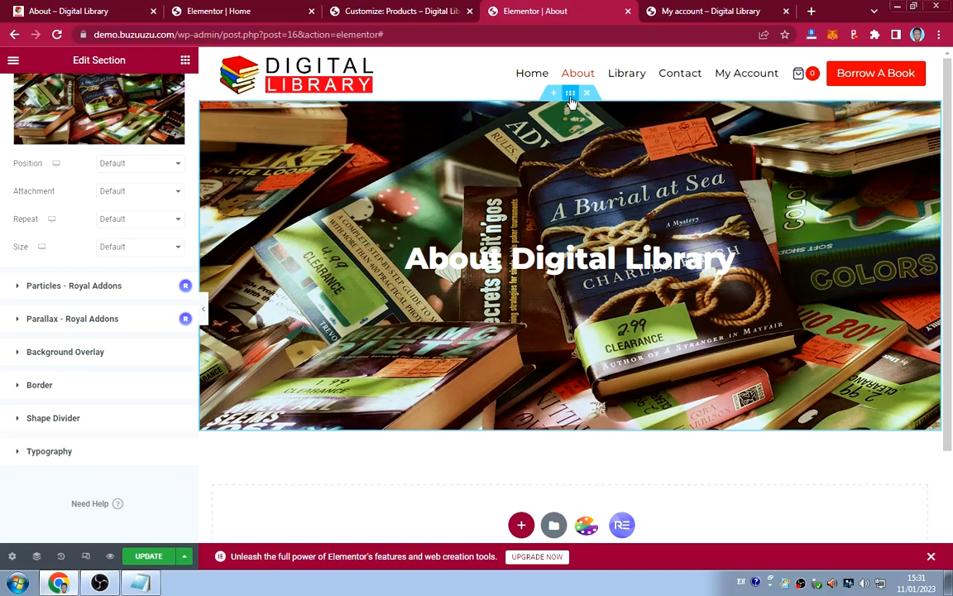
{"action": "scroll", "coordinate": [63, 263], "scroll_direction": "up", "scroll_amount": 2}
{"action": "scroll", "coordinate": [64, 263], "scroll_direction": "down", "scroll_amount": 2}
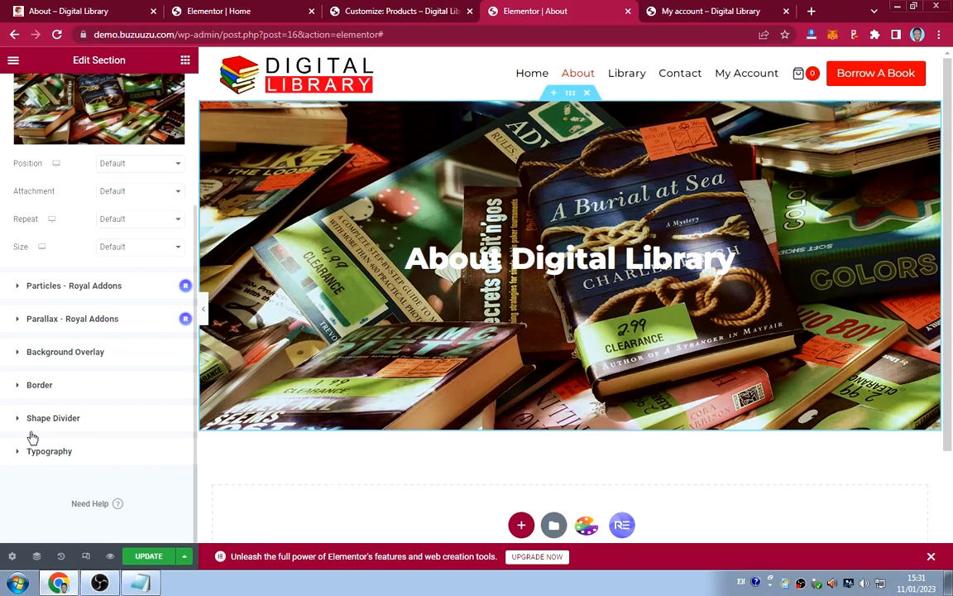
{"action": "left_click", "coordinate": [62, 354]}
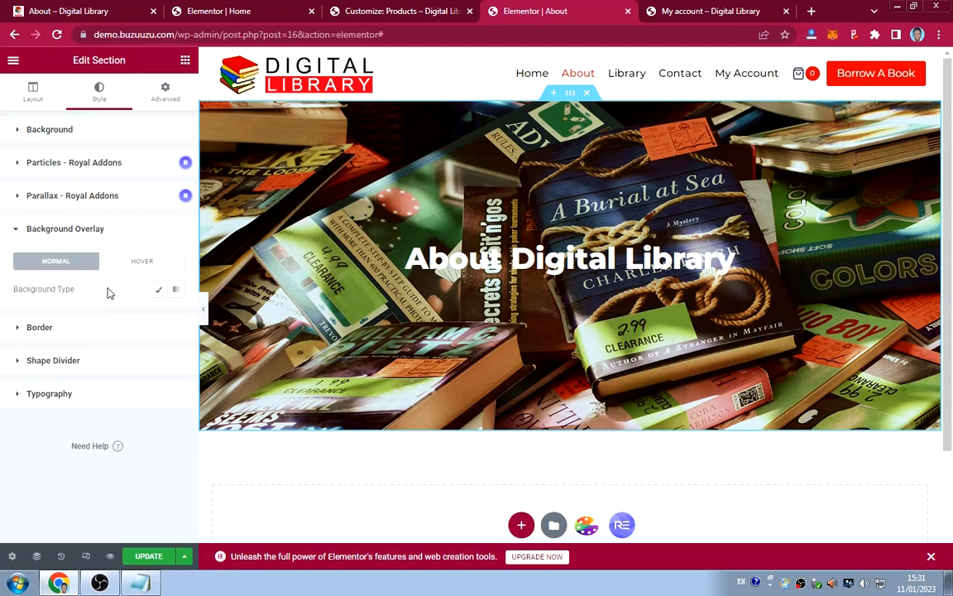
{"action": "left_click", "coordinate": [160, 289]}
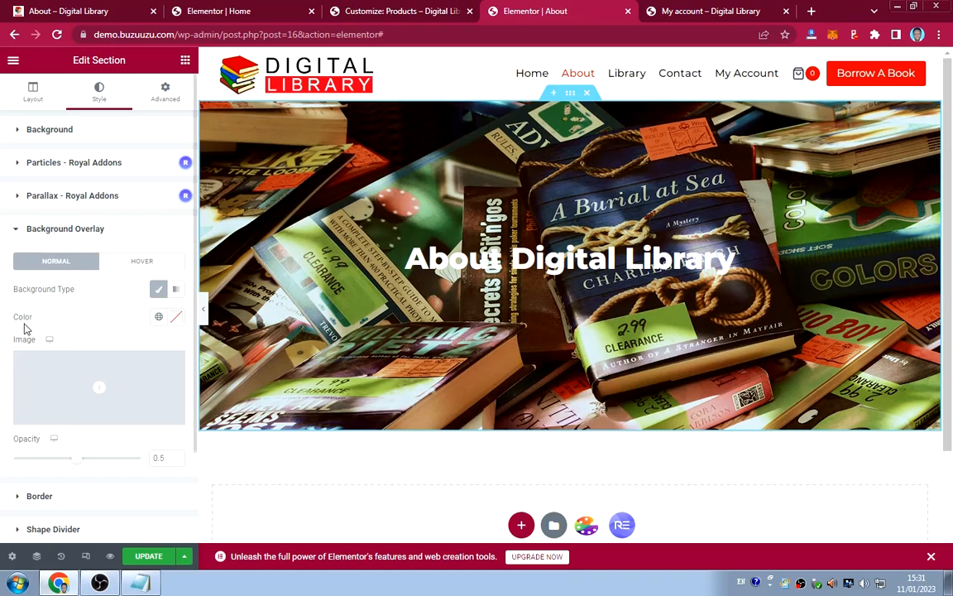
{"action": "left_click", "coordinate": [175, 316]}
{"action": "left_click_drag", "start_coordinate": [35, 461], "coordinate": [25, 478]}
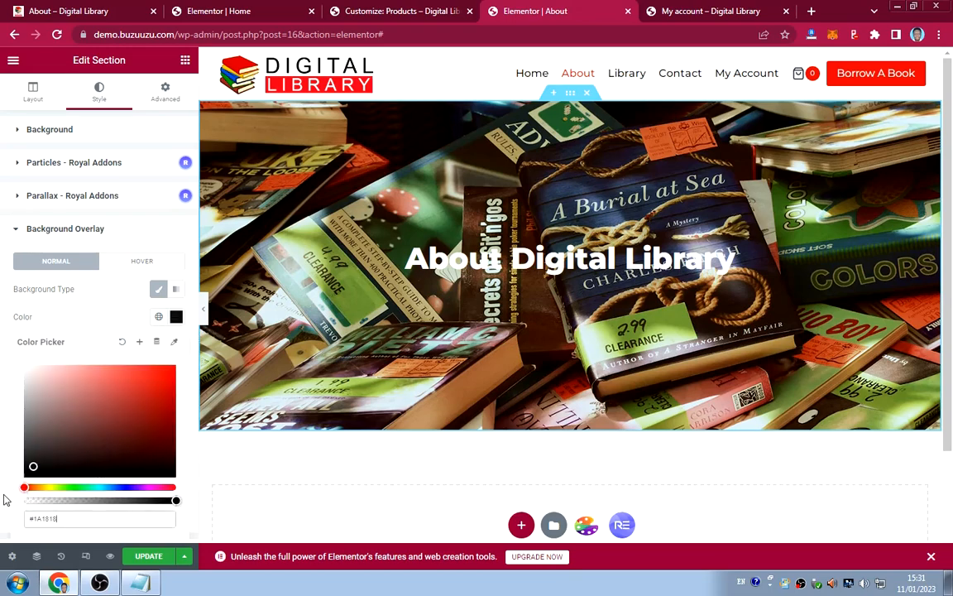
{"action": "left_click", "coordinate": [94, 314]}
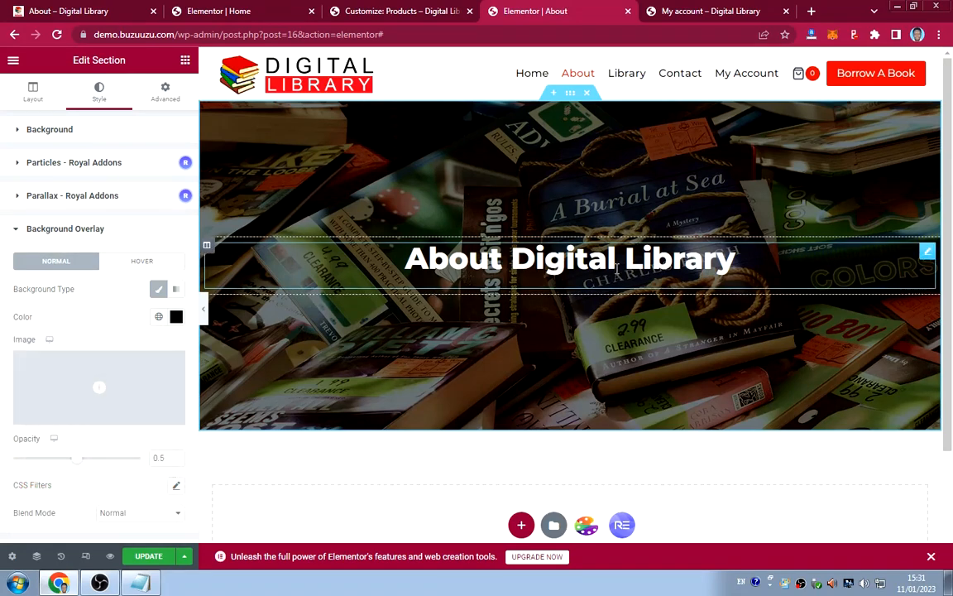
Add a text shadow to the "About Digital Library" heading with the color rgba(0, 0, 0, 0.91).
{"action": "left_click", "coordinate": [927, 255]}
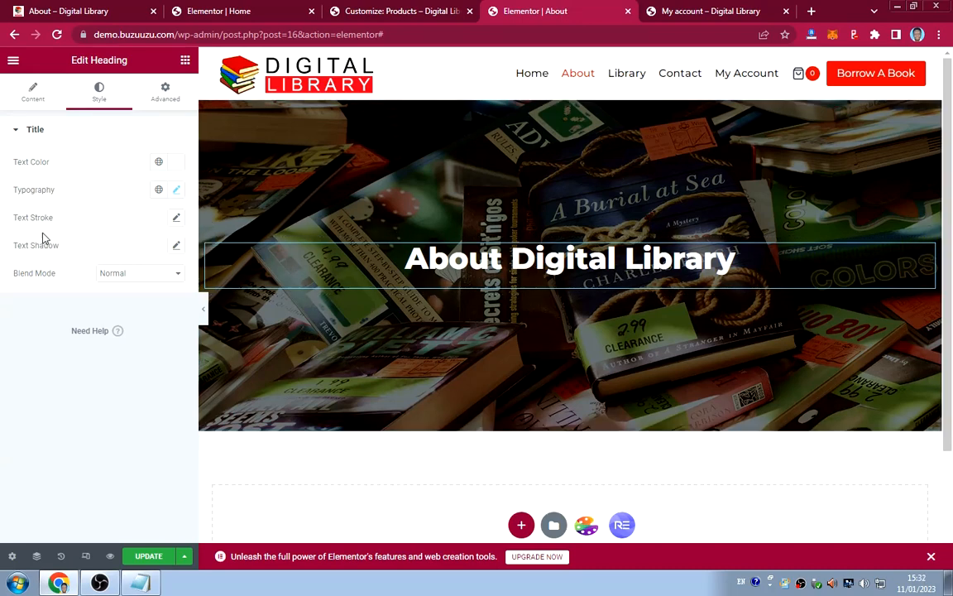
{"action": "left_click", "coordinate": [177, 246]}
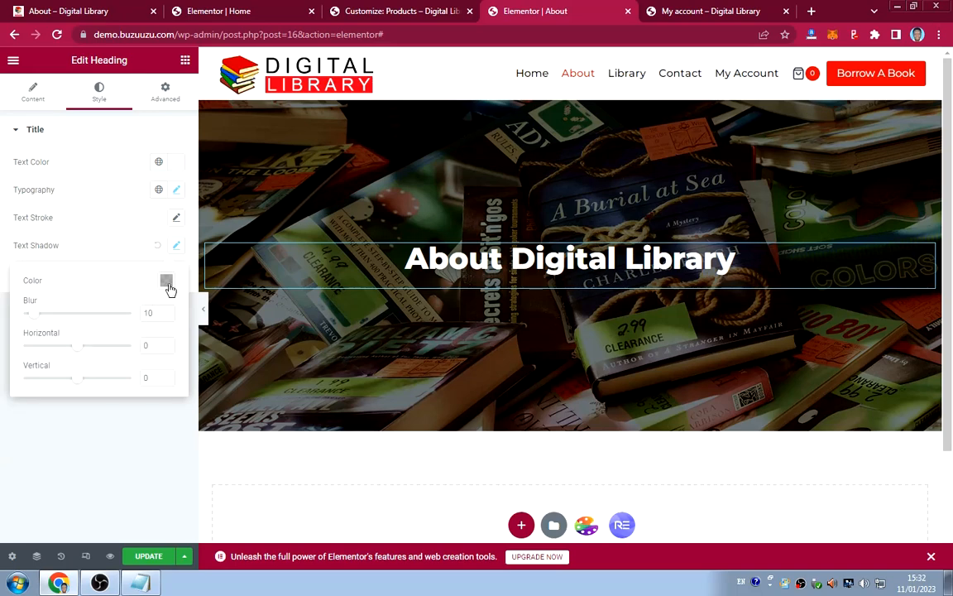
{"action": "left_click", "coordinate": [166, 284]}
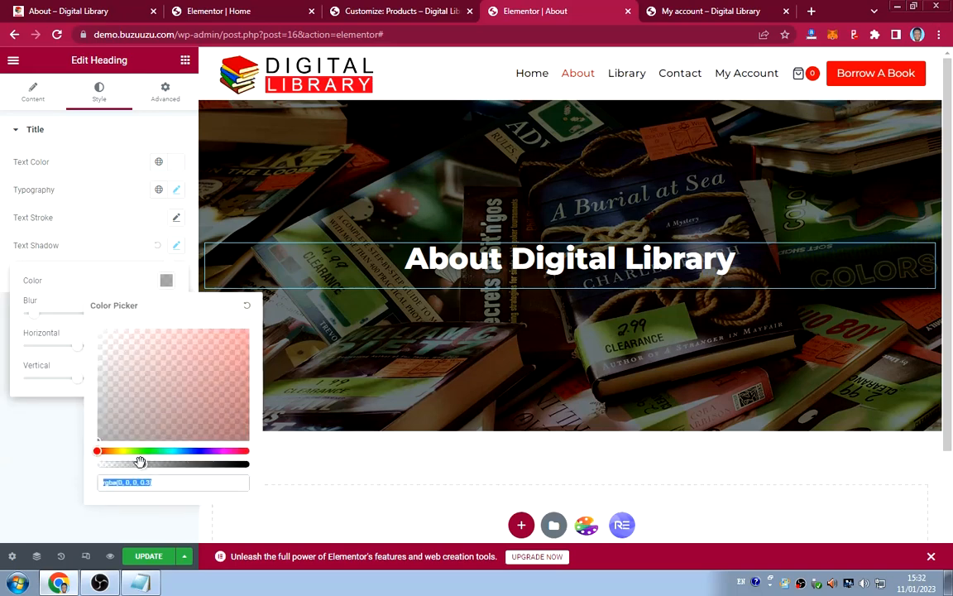
{"action": "left_click_drag", "start_coordinate": [142, 463], "coordinate": [236, 466]}
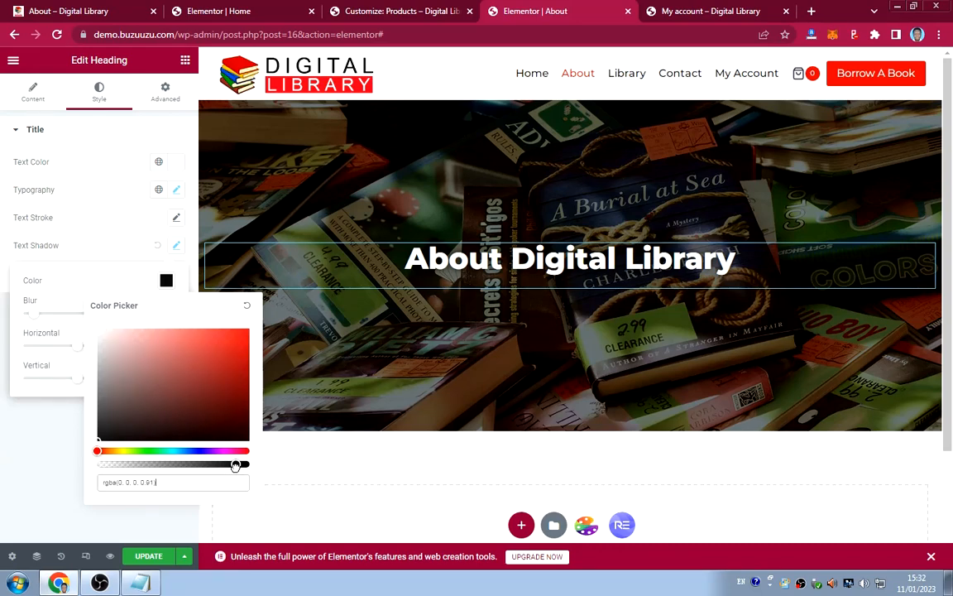
{"action": "left_click", "coordinate": [110, 279]}
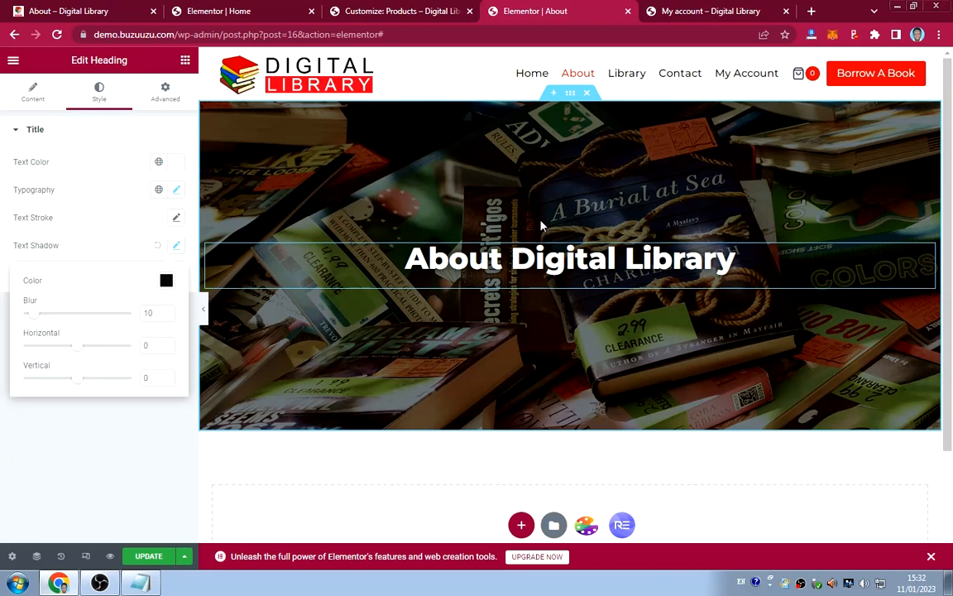
Compare the banner with the reference About page and set the section's background overlay opacity to 0.39.
{"action": "left_click", "coordinate": [112, 12]}
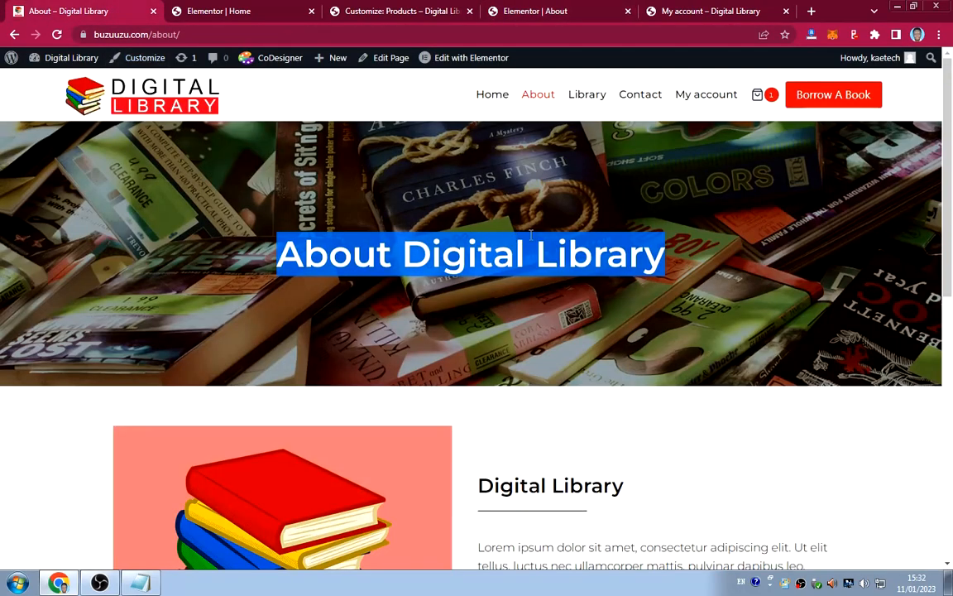
{"action": "left_click", "coordinate": [525, 197]}
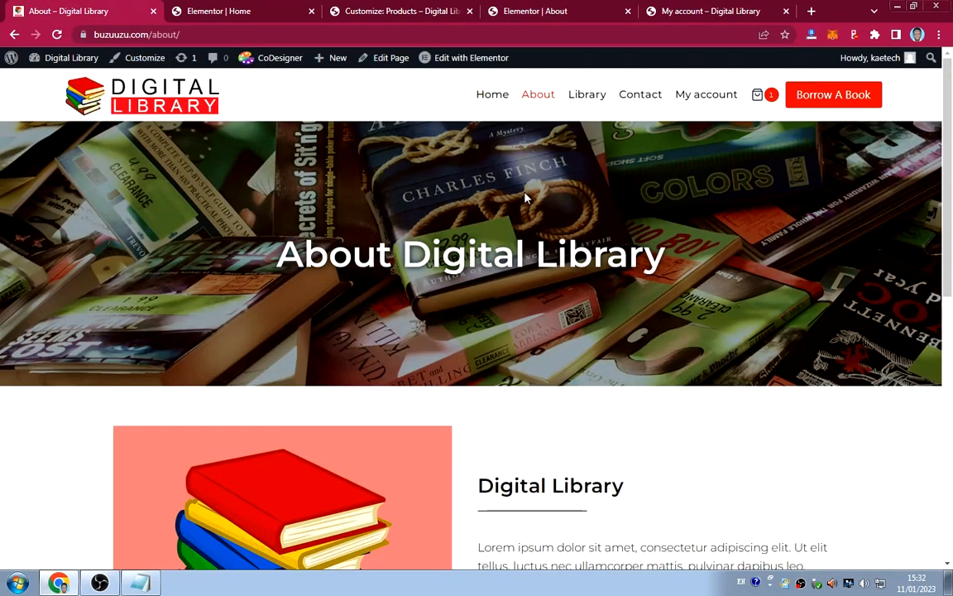
{"action": "left_click", "coordinate": [393, 12]}
{"action": "left_click", "coordinate": [534, 11]}
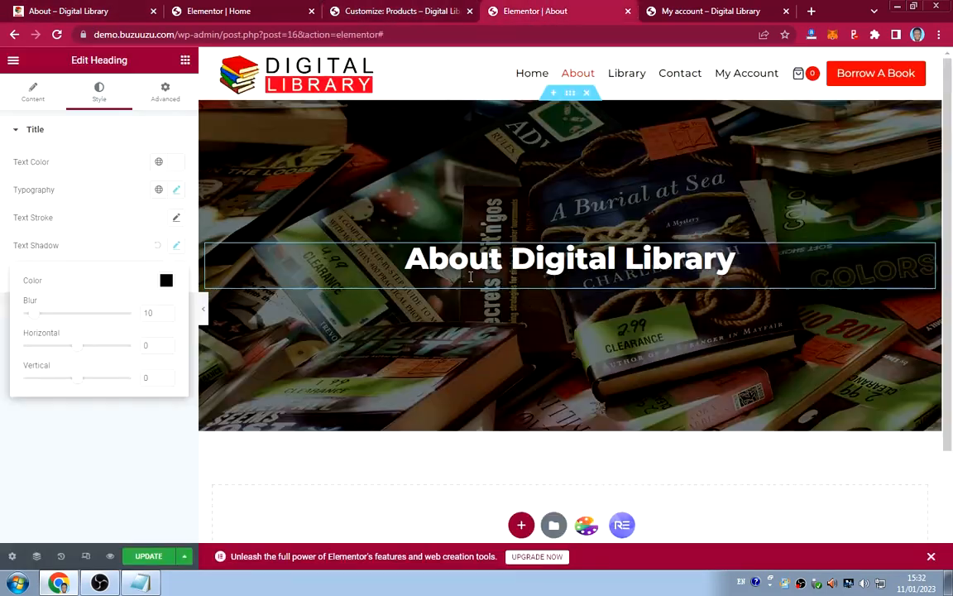
{"action": "left_click", "coordinate": [569, 94]}
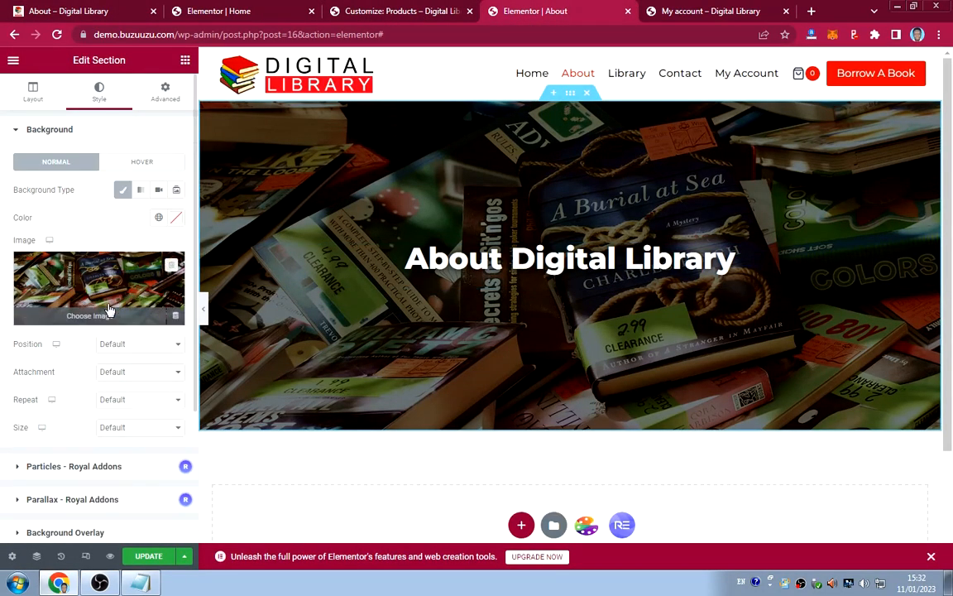
{"action": "scroll", "coordinate": [107, 383], "scroll_direction": "down", "scroll_amount": 2}
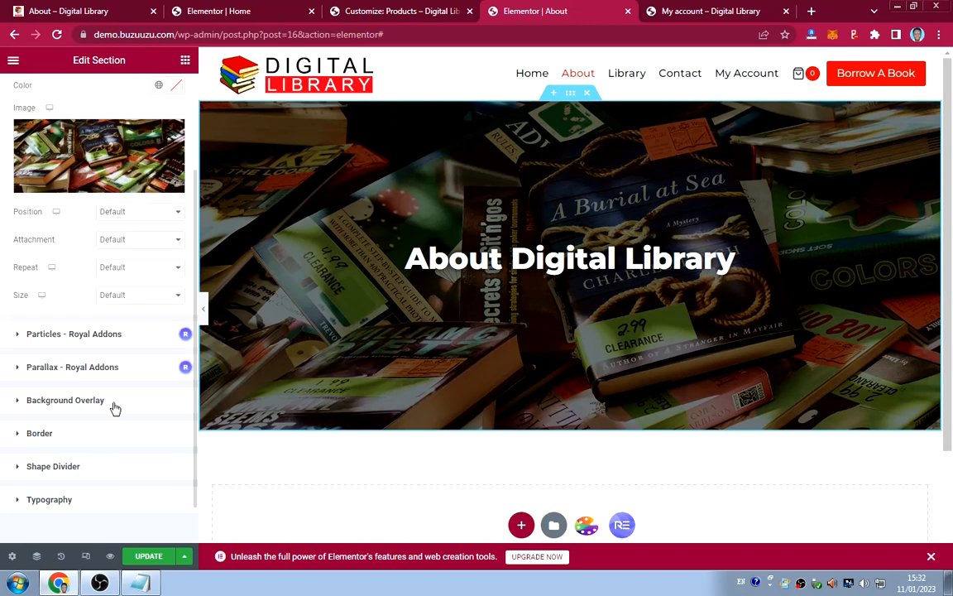
{"action": "left_click", "coordinate": [115, 402]}
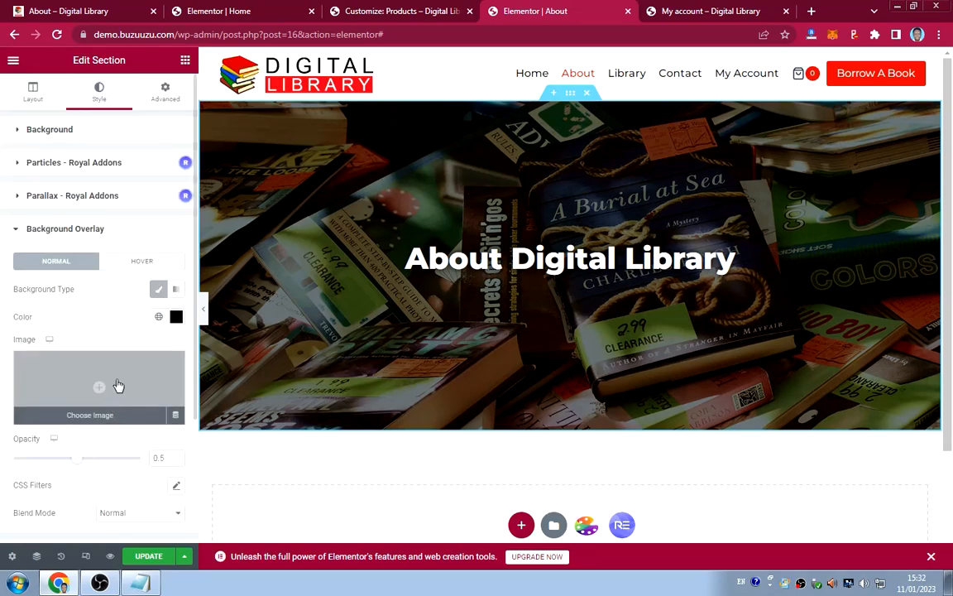
{"action": "left_click", "coordinate": [176, 318]}
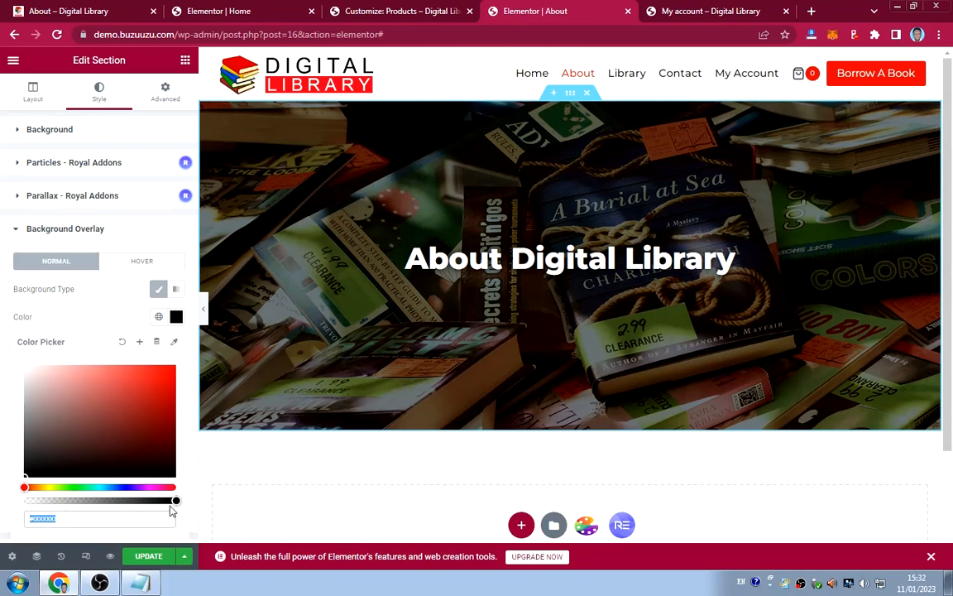
{"action": "left_click", "coordinate": [176, 318]}
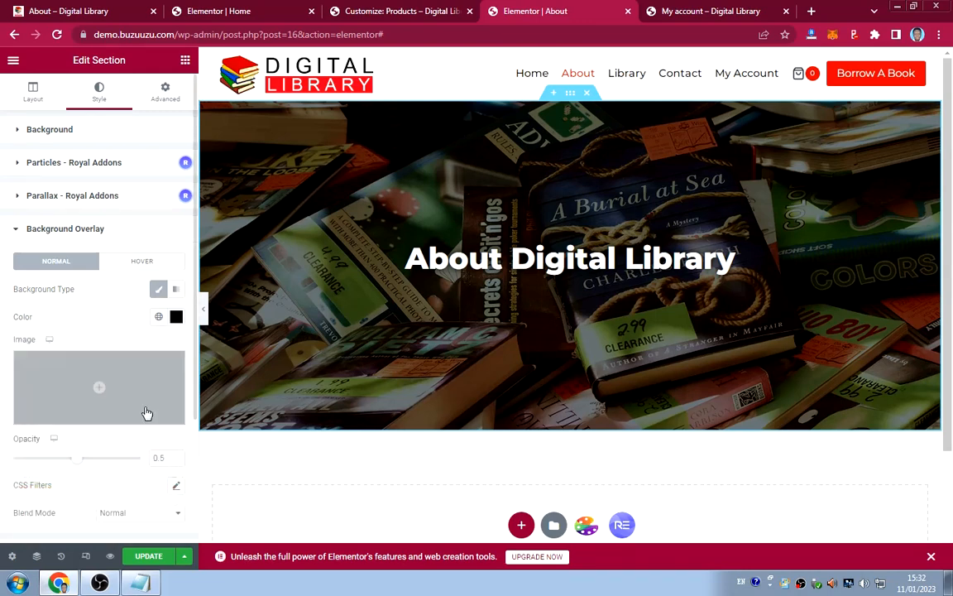
{"action": "left_click_drag", "start_coordinate": [71, 458], "coordinate": [58, 454]}
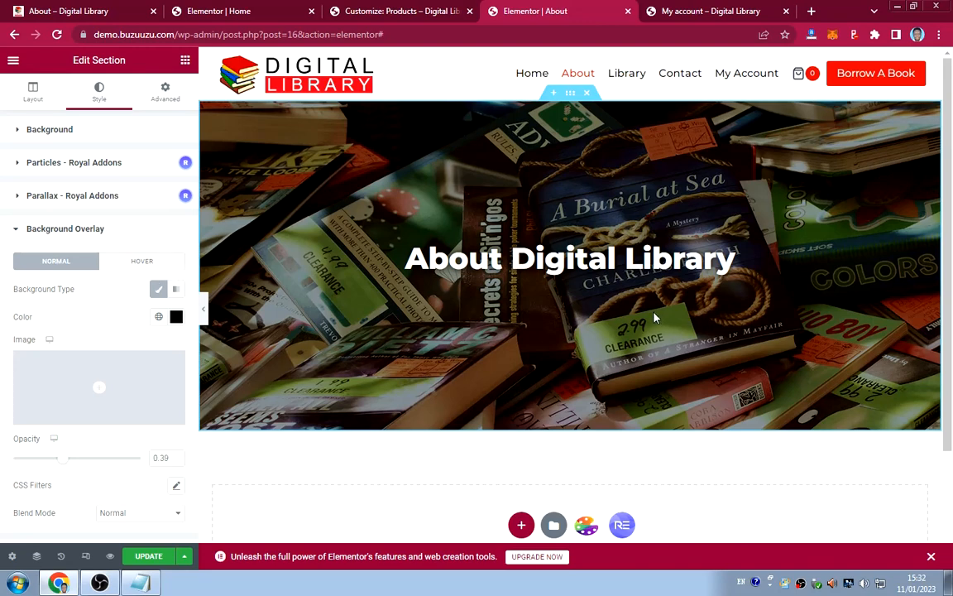
Check the content below the banner on the reference About page and add a section with two equal columns beneath the banner.
{"action": "scroll", "coordinate": [662, 319], "scroll_direction": "down", "scroll_amount": 2}
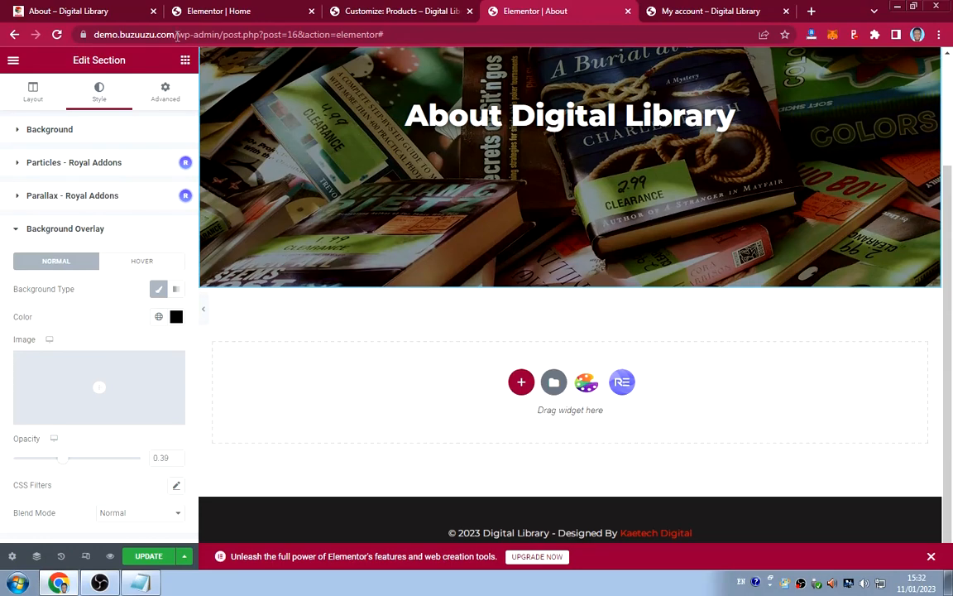
{"action": "left_click", "coordinate": [77, 8]}
{"action": "scroll", "coordinate": [343, 166], "scroll_direction": "down", "scroll_amount": 3}
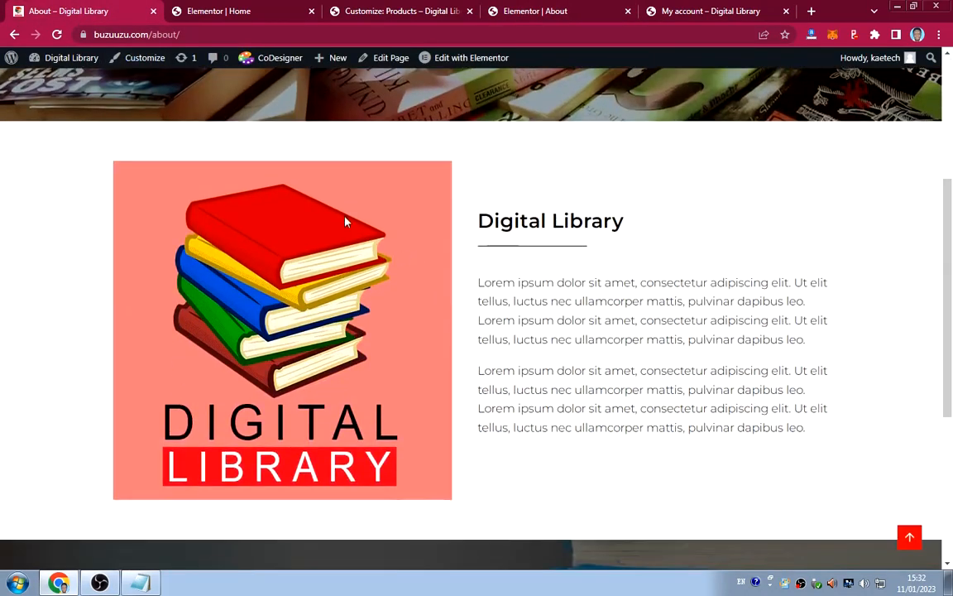
{"action": "left_click", "coordinate": [526, 11]}
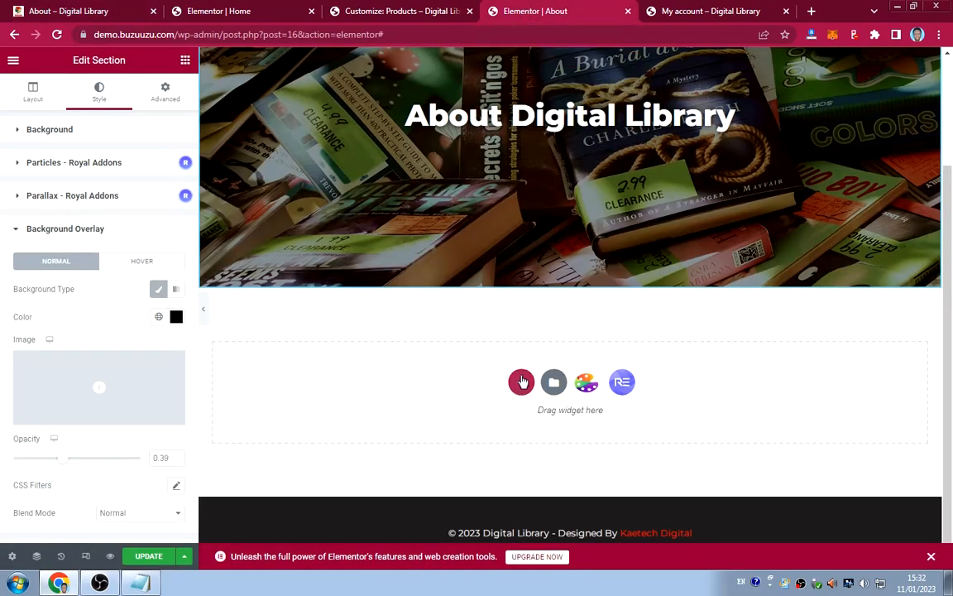
{"action": "left_click", "coordinate": [522, 382]}
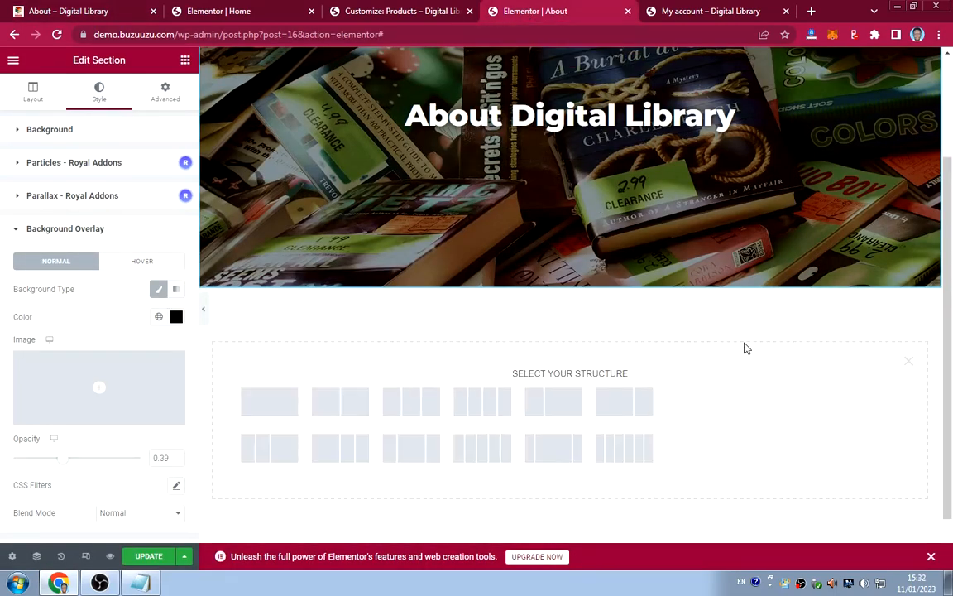
{"action": "scroll", "coordinate": [593, 333], "scroll_direction": "down", "scroll_amount": 1}
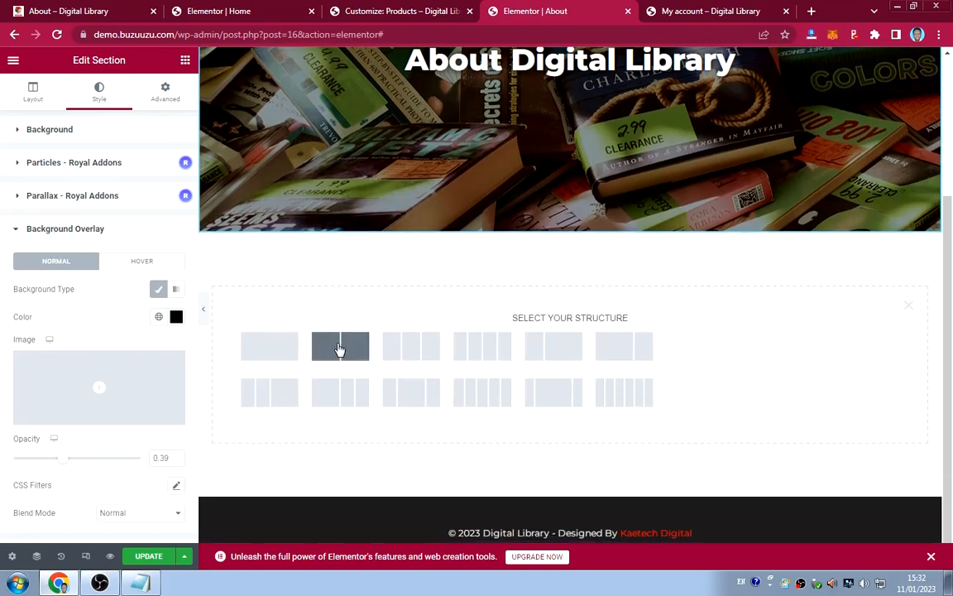
{"action": "left_click", "coordinate": [342, 355]}
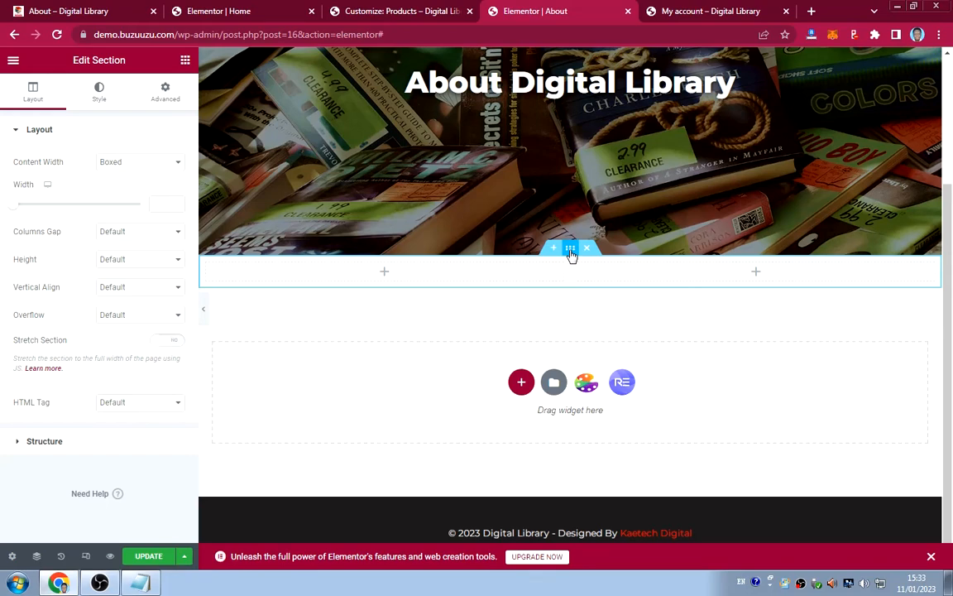
Set the new two-column section's height option to Min Height.
{"action": "left_click", "coordinate": [101, 92]}
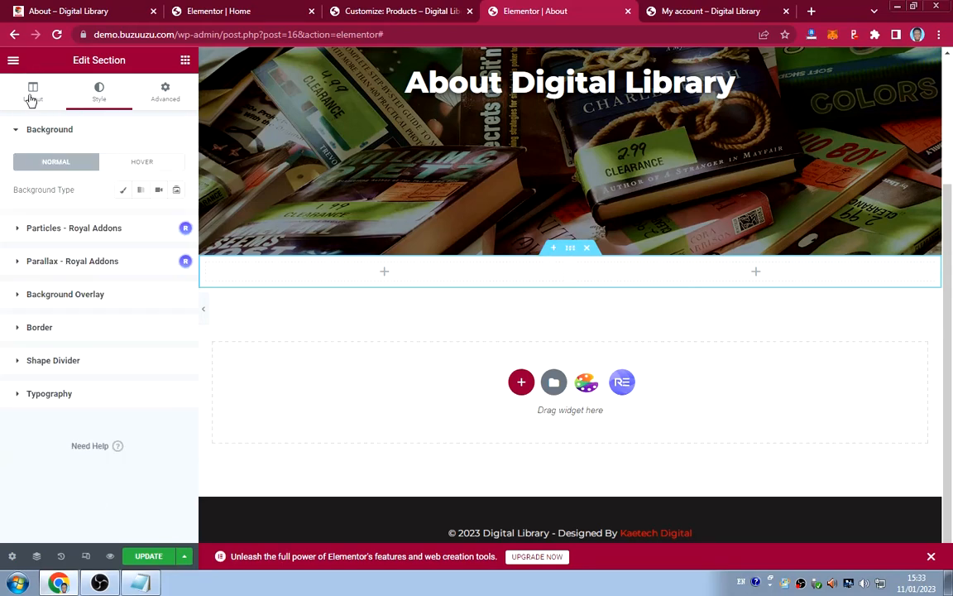
{"action": "left_click", "coordinate": [31, 98]}
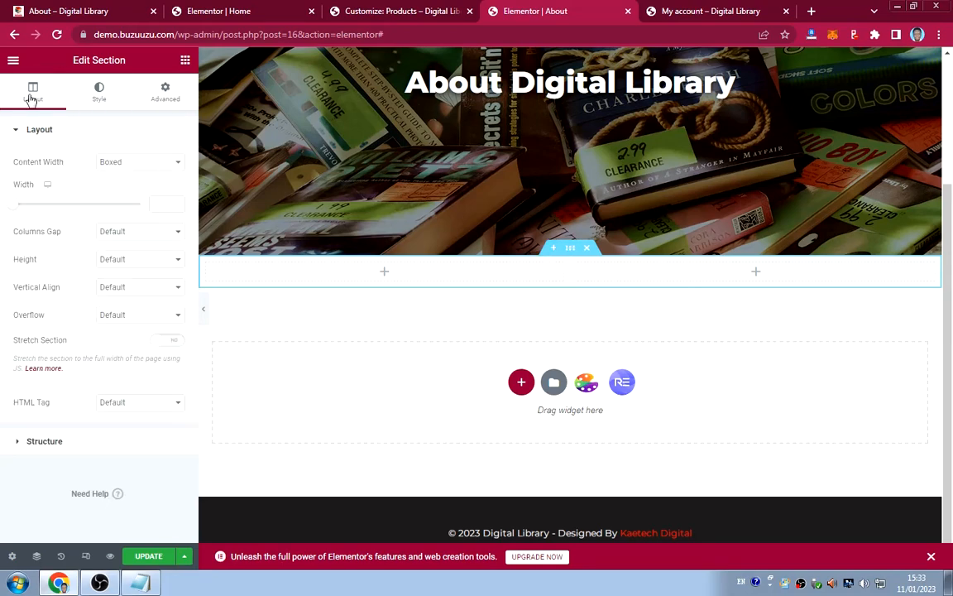
{"action": "left_click", "coordinate": [112, 259]}
{"action": "left_click", "coordinate": [119, 292]}
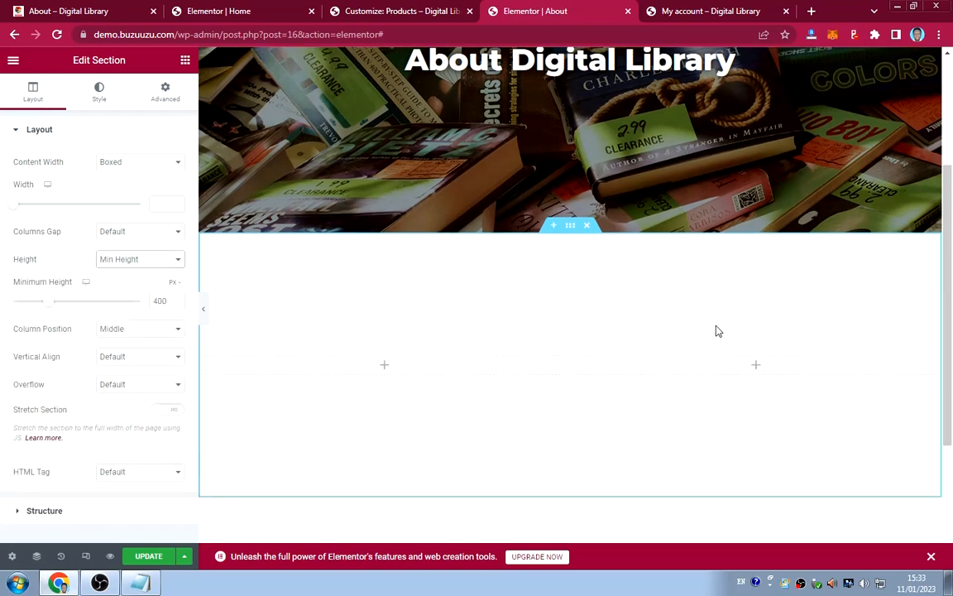
Add an Image widget to the left column of the two-column section and open its image selection.
{"action": "left_click", "coordinate": [385, 367]}
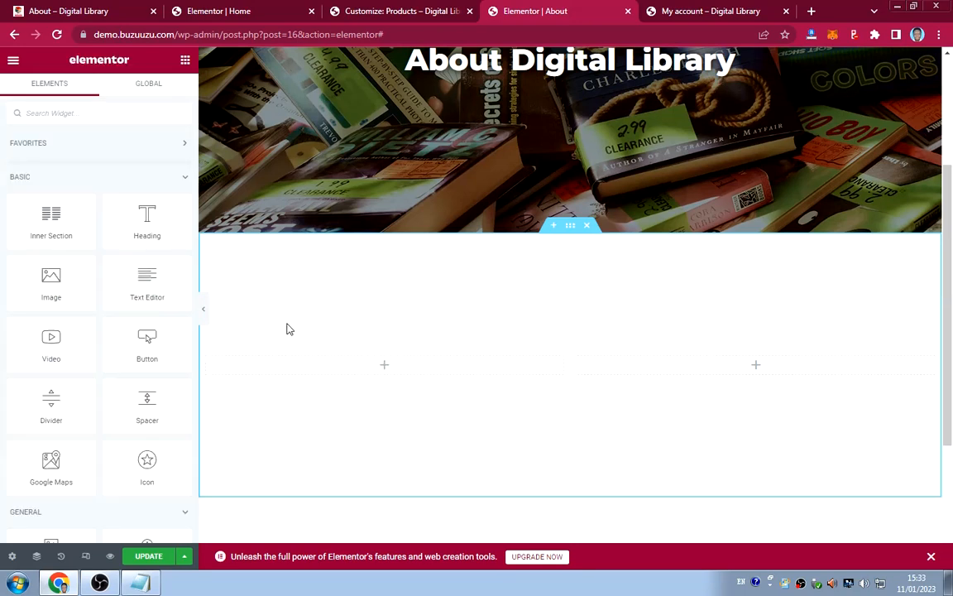
{"action": "left_click_drag", "start_coordinate": [50, 275], "coordinate": [368, 366]}
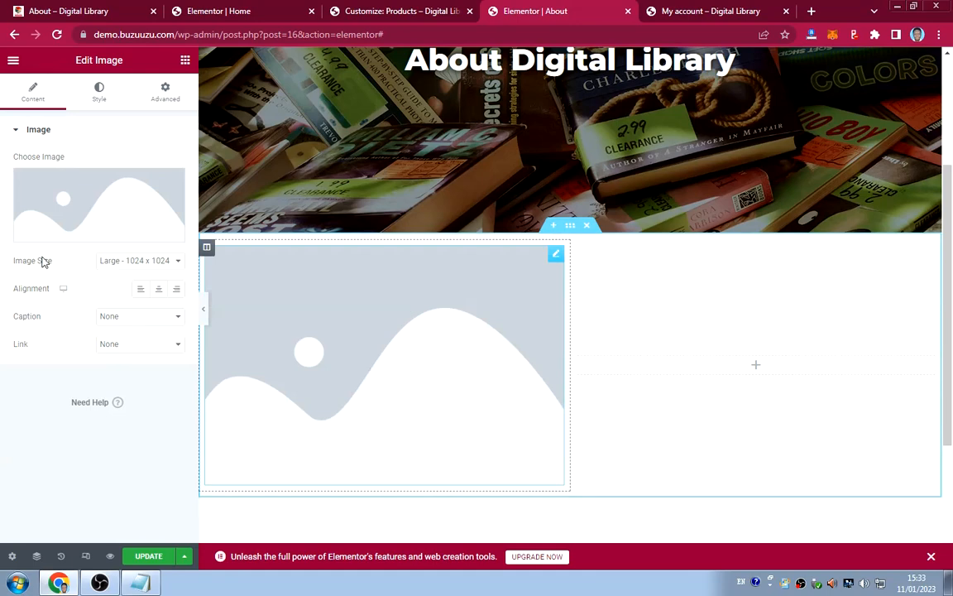
{"action": "left_click", "coordinate": [98, 199]}
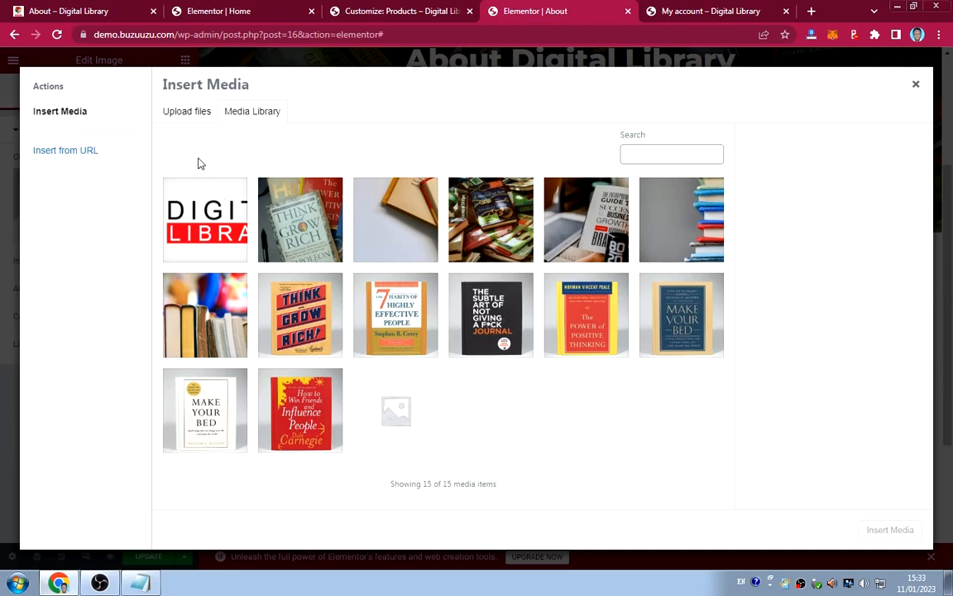
Upload the Logo 2 file from Downloads > Websites > Library > image web and insert it into the Image widget.
{"action": "left_click", "coordinate": [186, 110]}
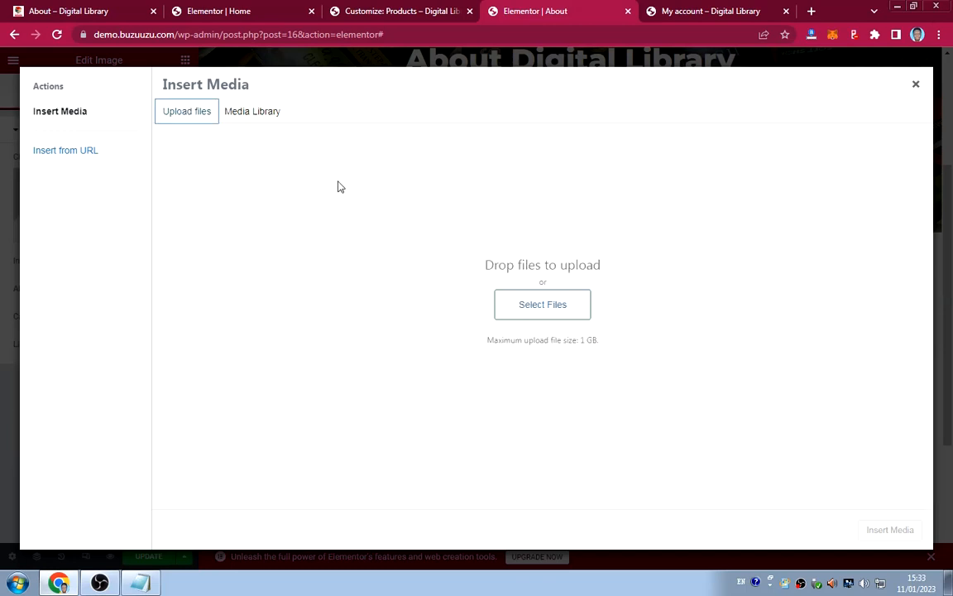
{"action": "left_click", "coordinate": [534, 308]}
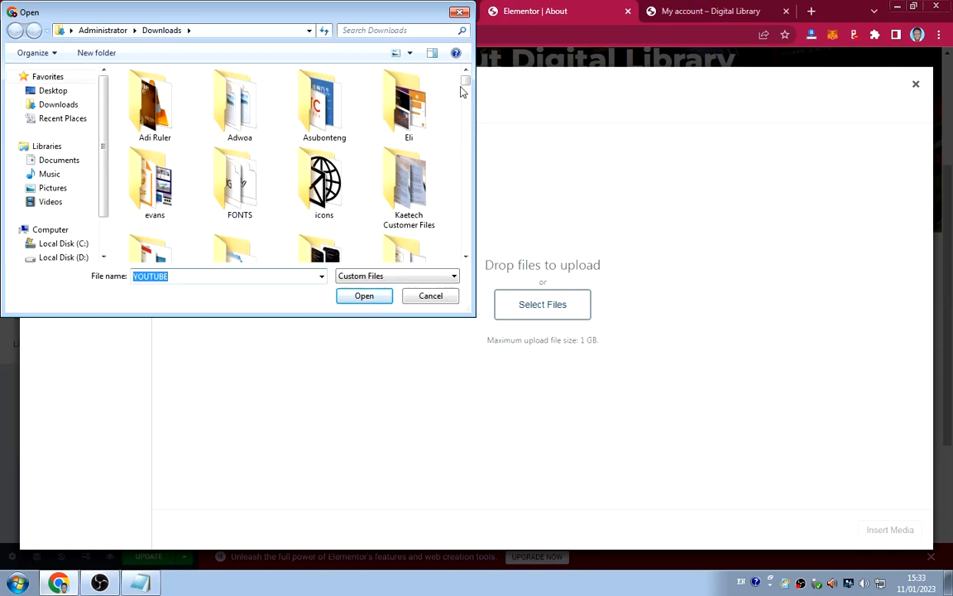
{"action": "left_click", "coordinate": [465, 257]}
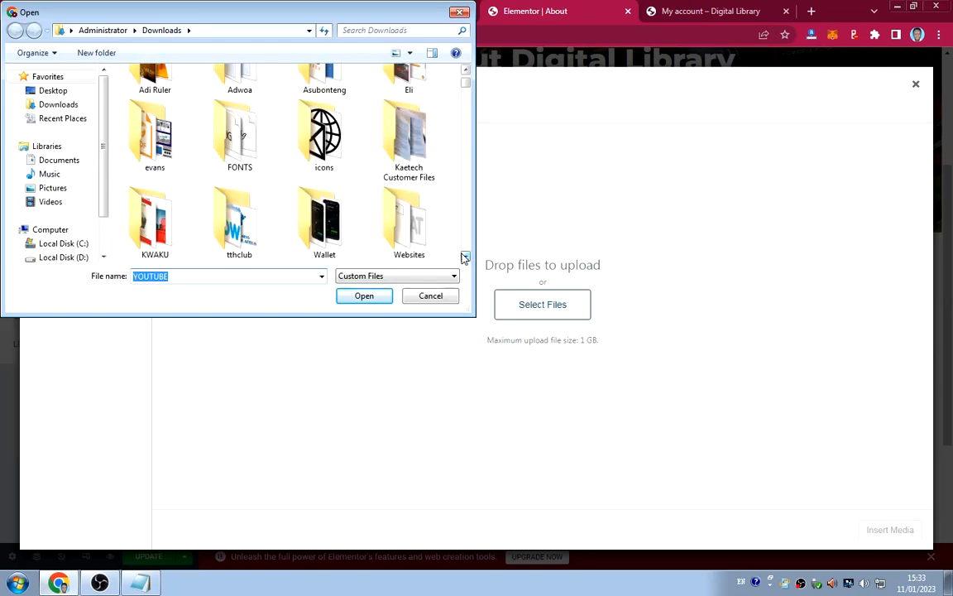
{"action": "scroll", "coordinate": [465, 257], "scroll_direction": "down", "scroll_amount": 2}
{"action": "double_click", "coordinate": [408, 149]}
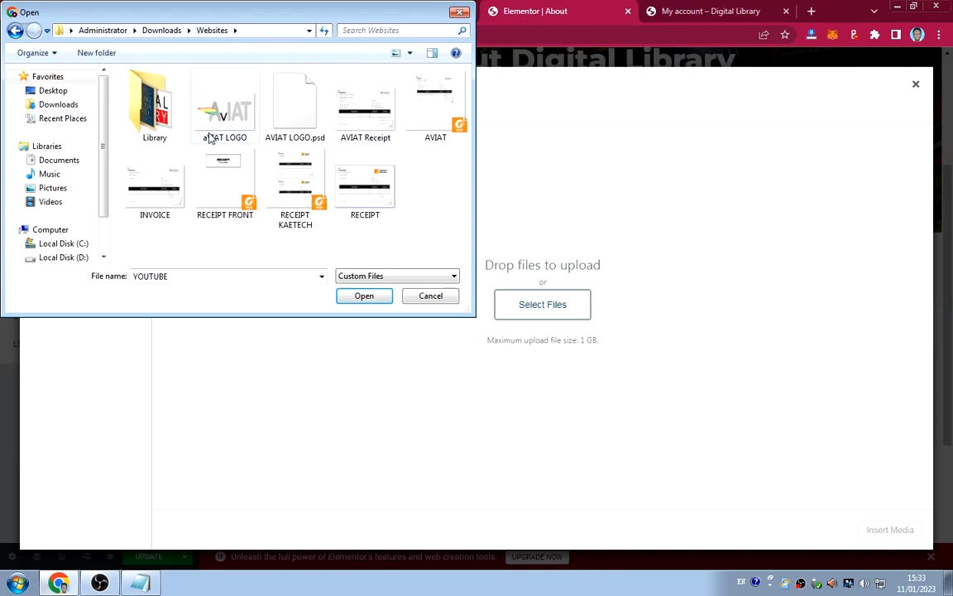
{"action": "double_click", "coordinate": [147, 109]}
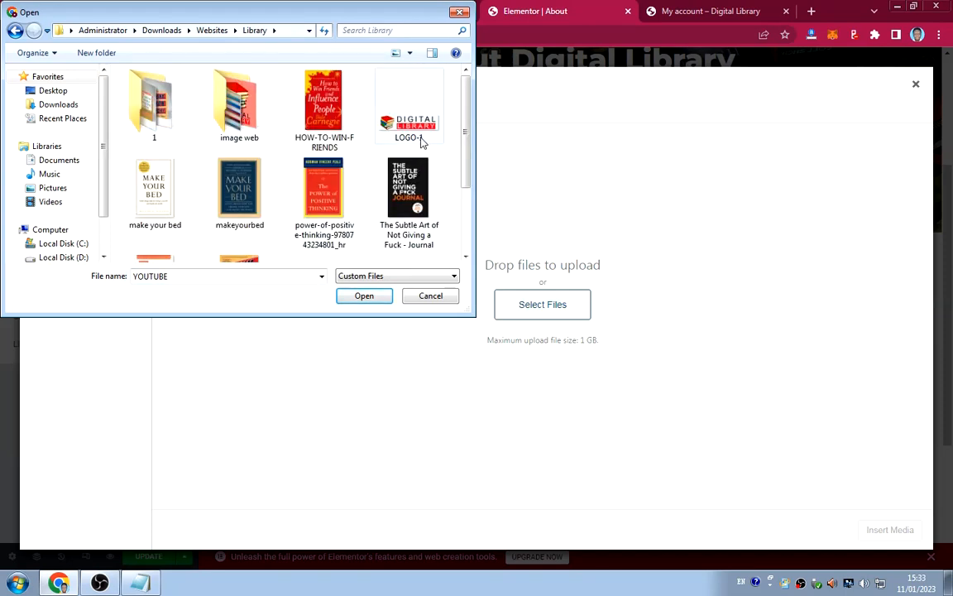
{"action": "double_click", "coordinate": [233, 106]}
{"action": "left_click", "coordinate": [213, 147]}
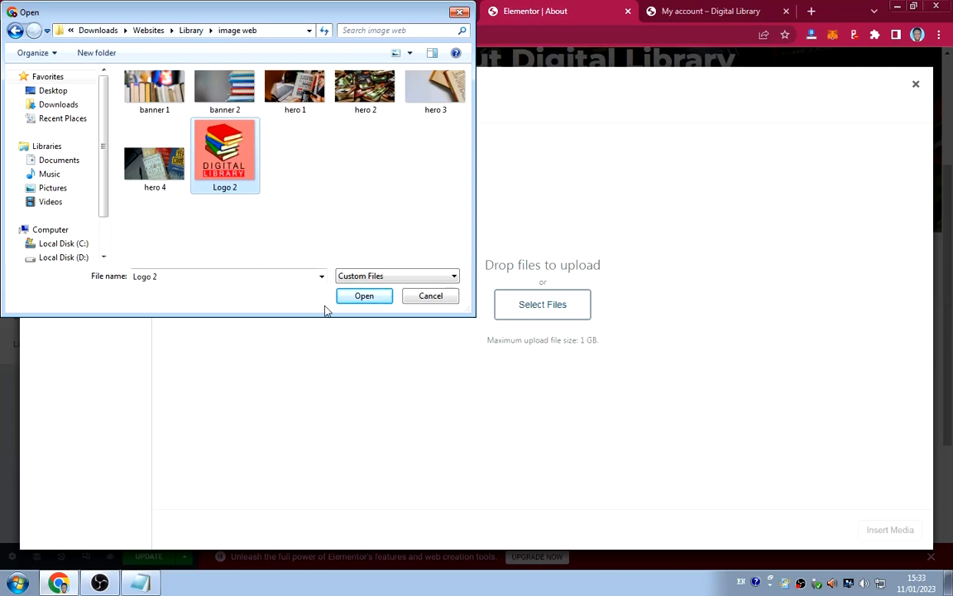
{"action": "left_click", "coordinate": [364, 297]}
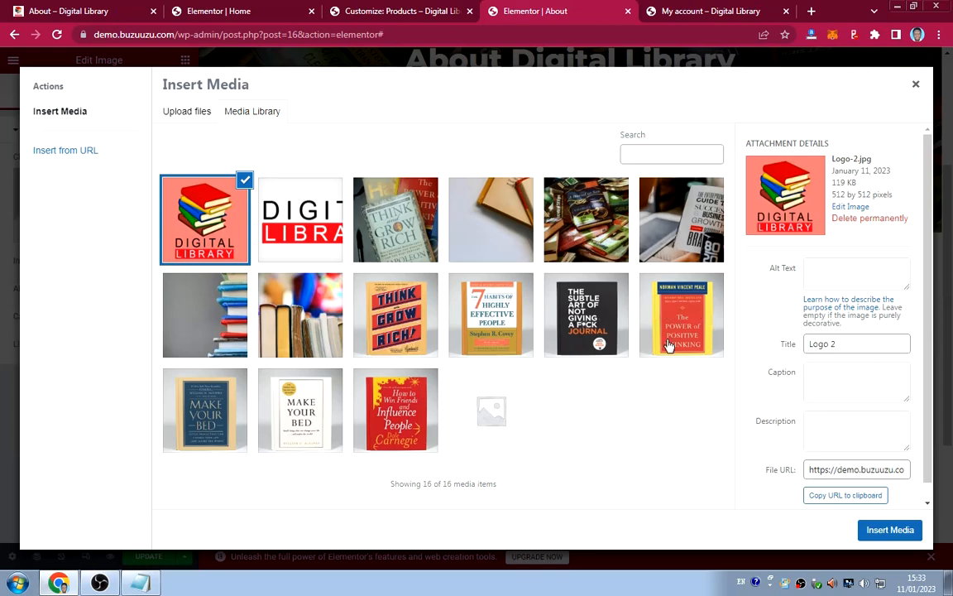
{"action": "left_click", "coordinate": [902, 529]}
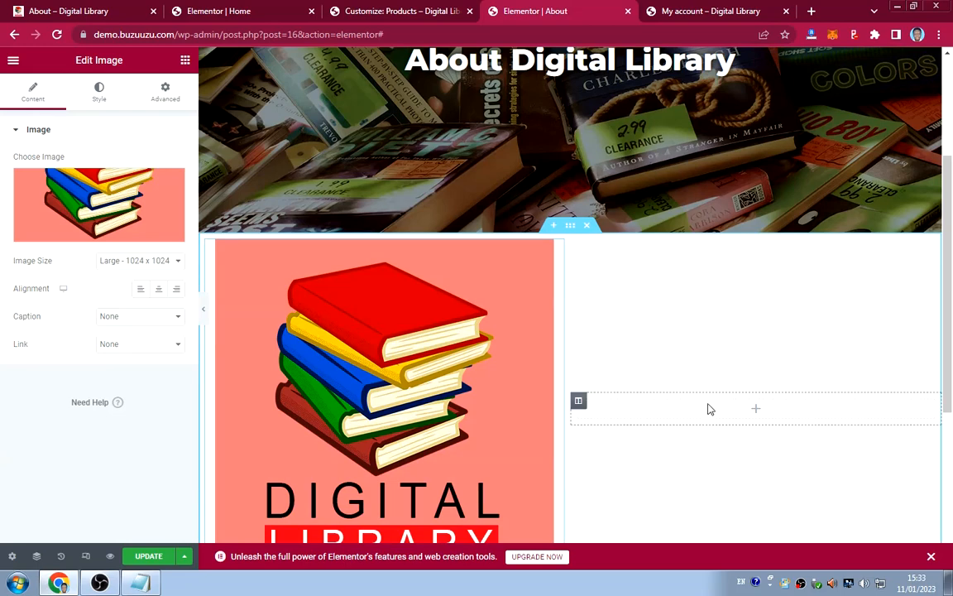
Open the margin and padding settings of the two-column section.
{"action": "left_click", "coordinate": [570, 227]}
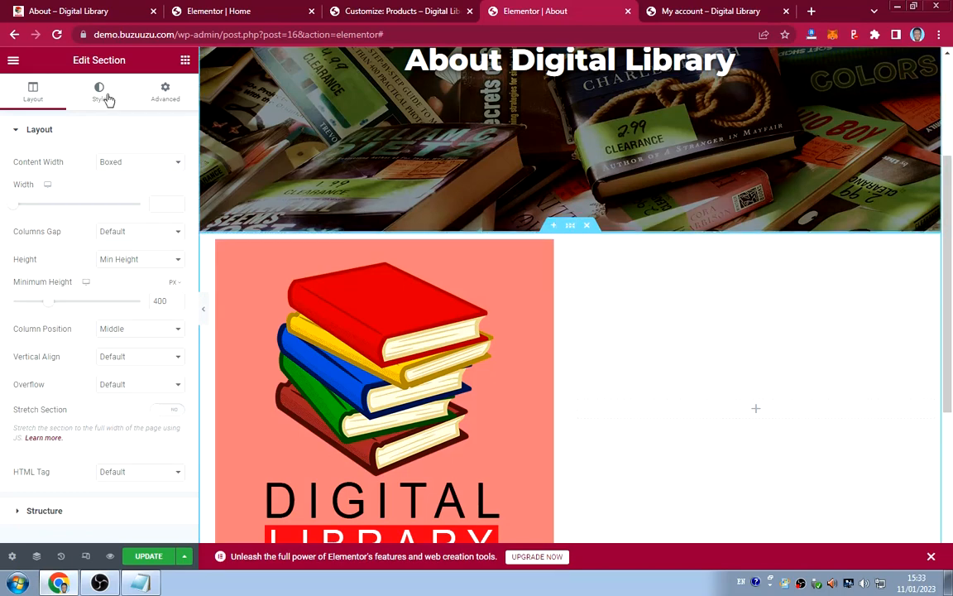
{"action": "left_click", "coordinate": [166, 96]}
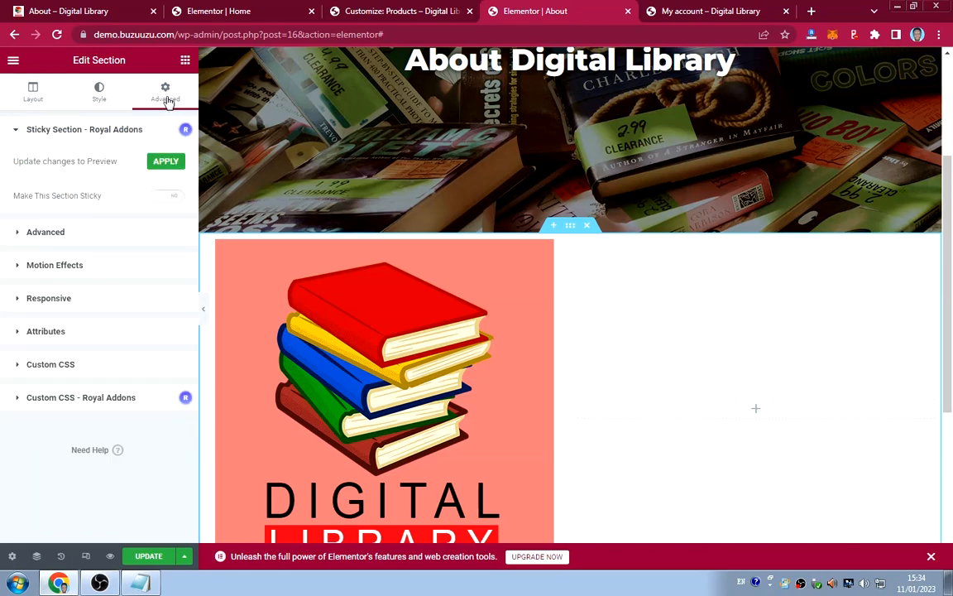
{"action": "left_click", "coordinate": [64, 234]}
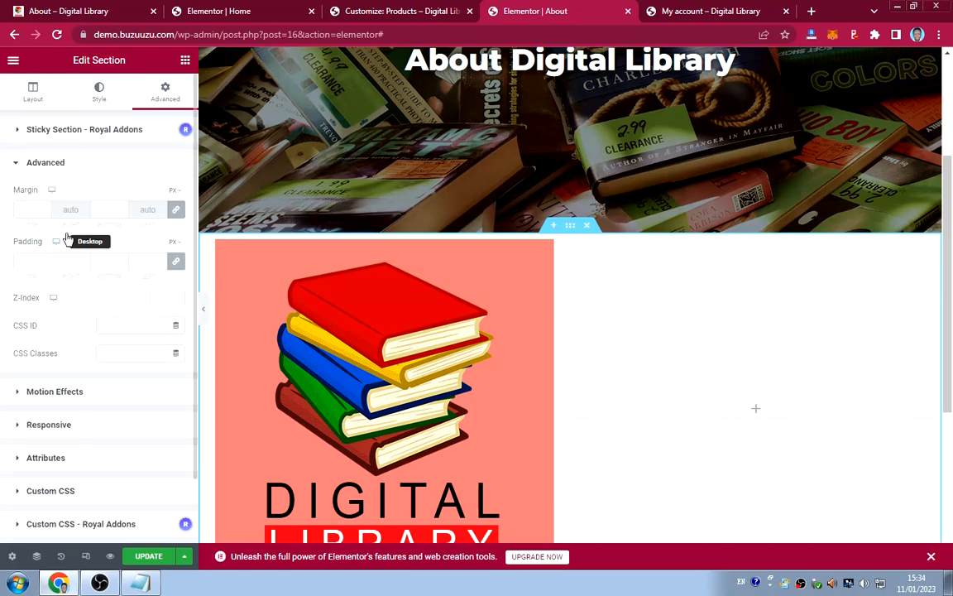
Set the top and bottom margins of the logo section to 50 px and preview the page at full width.
{"action": "left_click", "coordinate": [23, 209]}
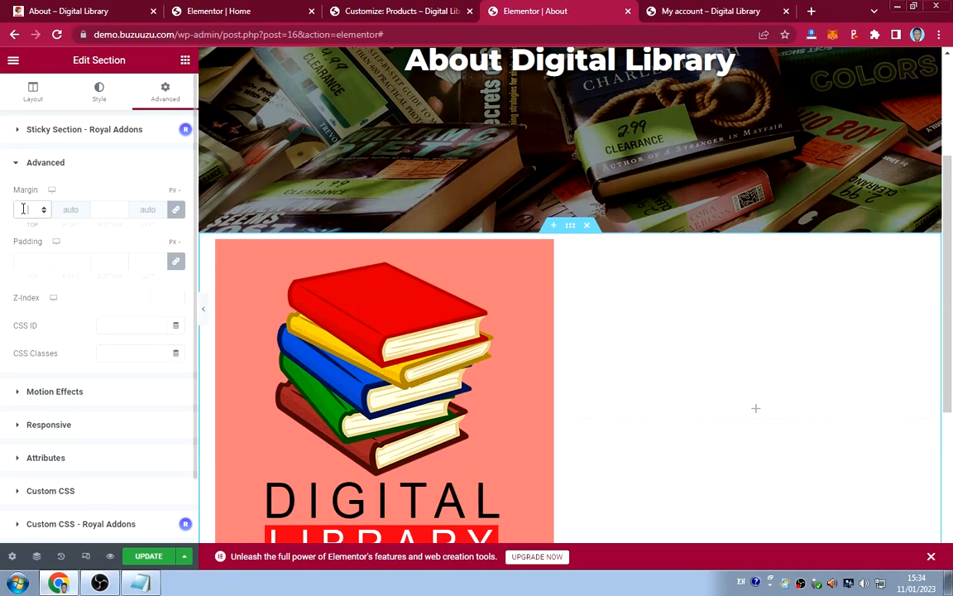
{"action": "type", "text": "50"}
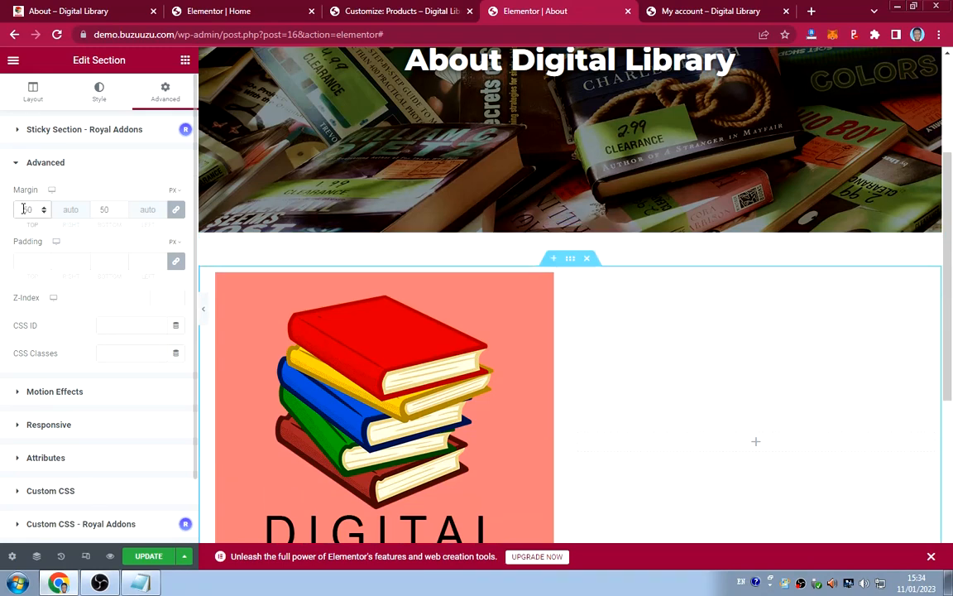
{"action": "scroll", "coordinate": [777, 421], "scroll_direction": "down", "scroll_amount": 3}
{"action": "scroll", "coordinate": [739, 414], "scroll_direction": "up", "scroll_amount": 3}
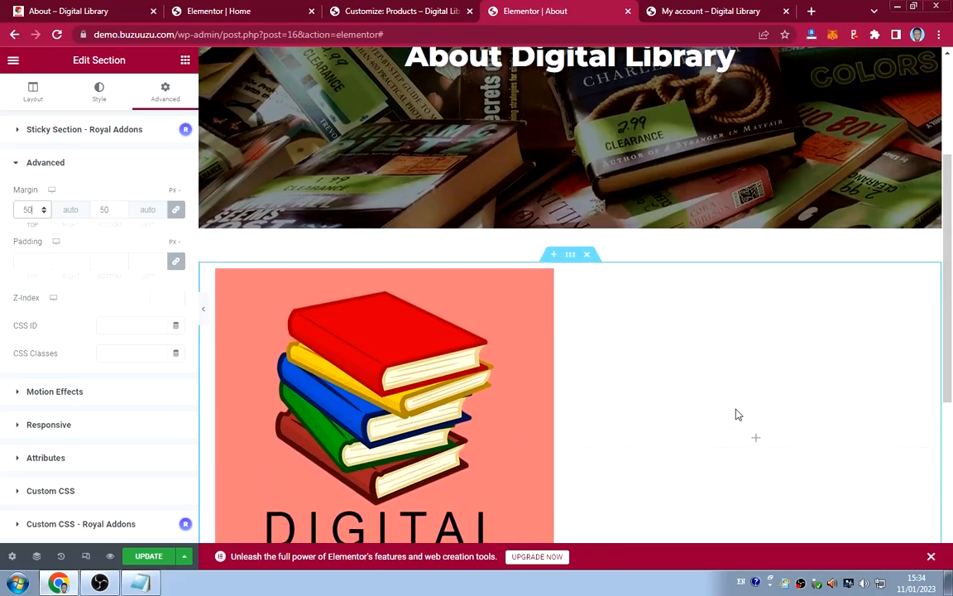
{"action": "left_click", "coordinate": [205, 316]}
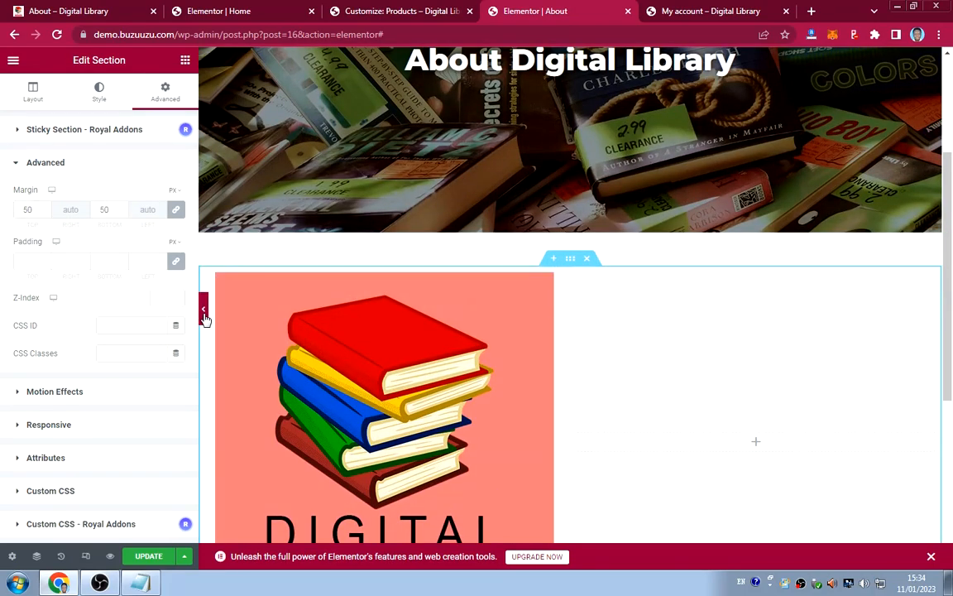
{"action": "scroll", "coordinate": [561, 336], "scroll_direction": "up", "scroll_amount": 3}
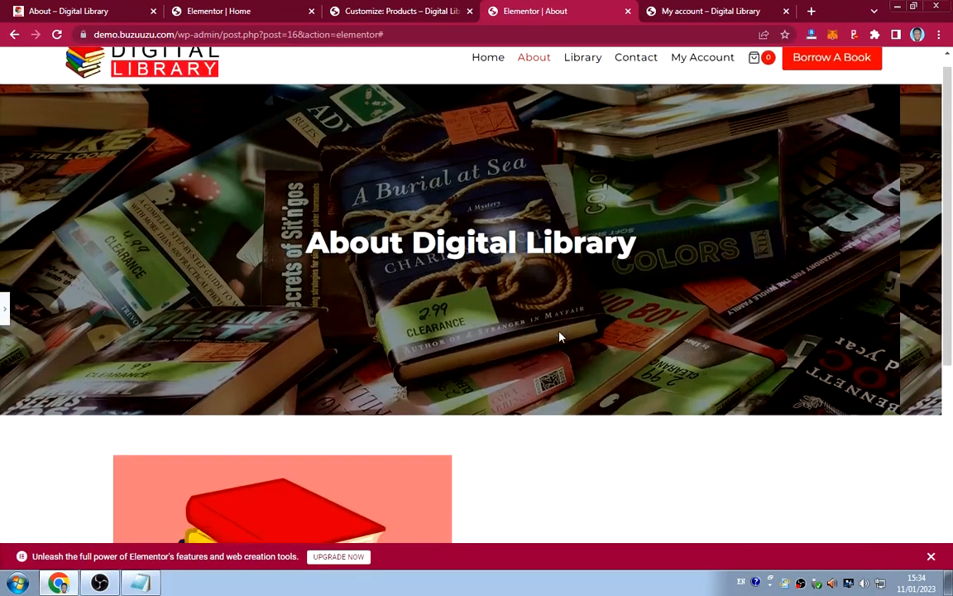
{"action": "scroll", "coordinate": [560, 337], "scroll_direction": "down", "scroll_amount": 4}
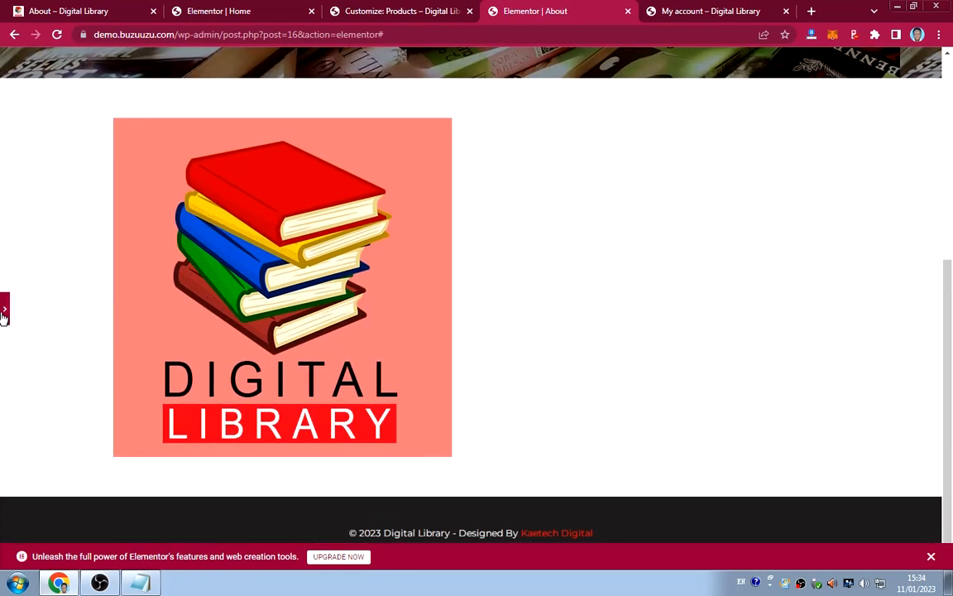
{"action": "left_click", "coordinate": [4, 312]}
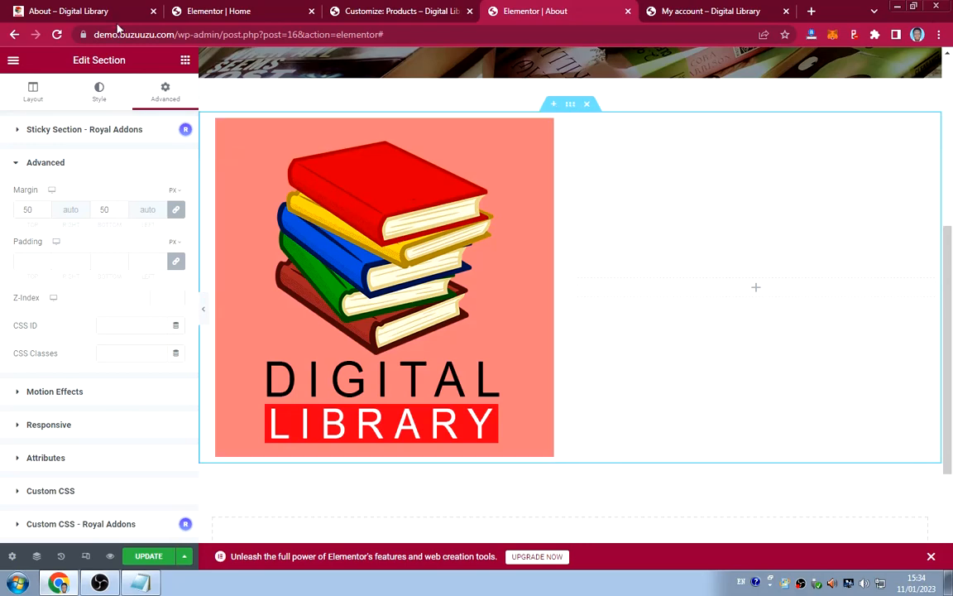
Copy the "Digital Library" heading text from the published About page.
{"action": "left_click", "coordinate": [96, 12]}
{"action": "left_click_drag", "start_coordinate": [637, 228], "coordinate": [484, 213]}
{"action": "key", "text": "ctrl+c"}
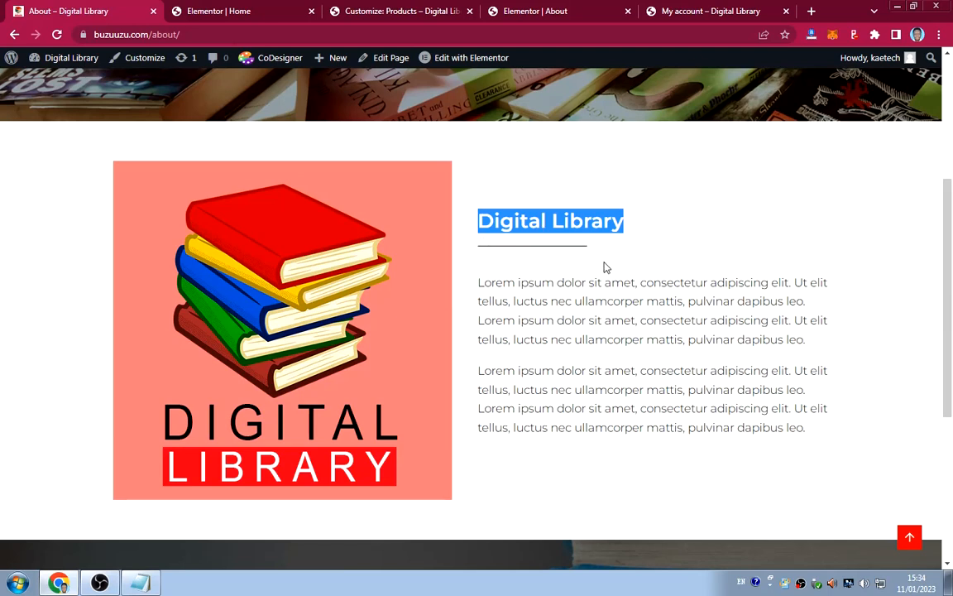
{"action": "left_click", "coordinate": [604, 257]}
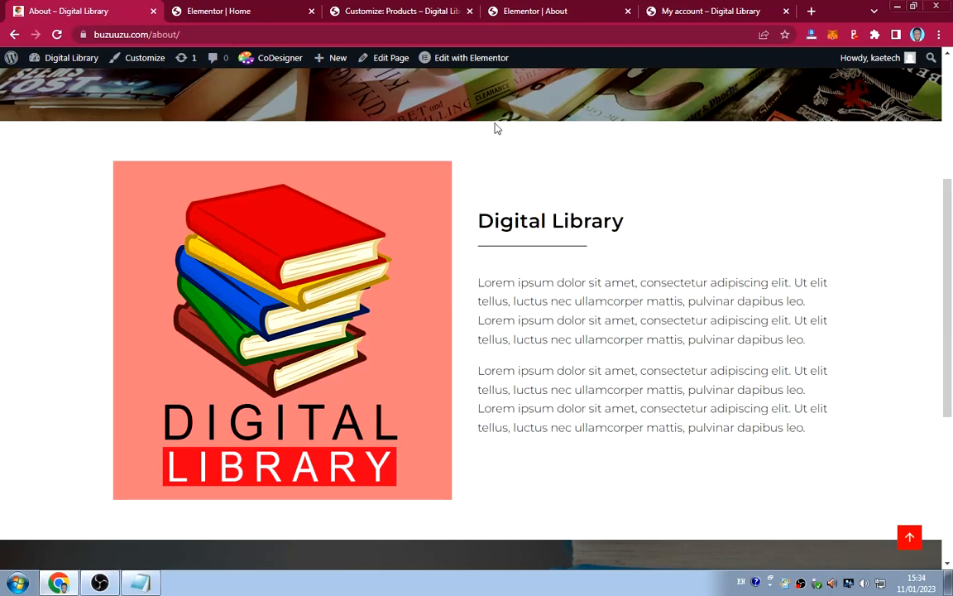
Add a Heading widget to the empty column beside the logo in the Elementor page and title it "Digital Library".
{"action": "left_click", "coordinate": [507, 22]}
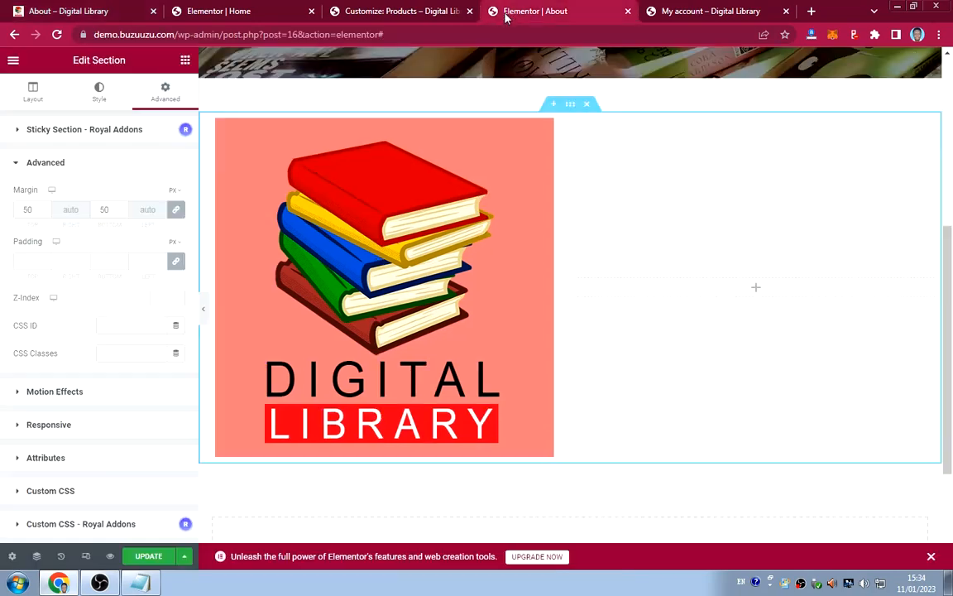
{"action": "left_click", "coordinate": [759, 291]}
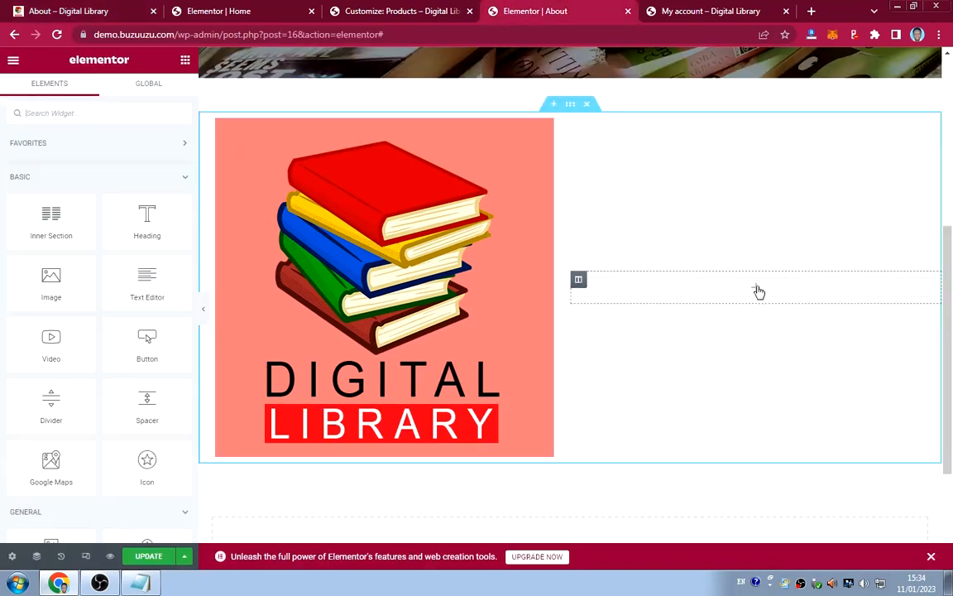
{"action": "left_click_drag", "start_coordinate": [137, 229], "coordinate": [705, 281]}
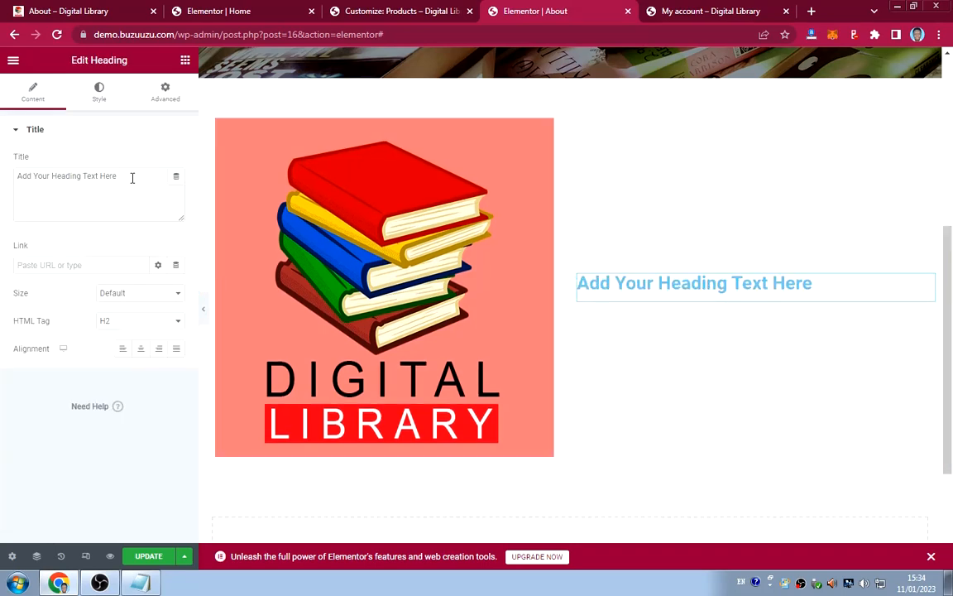
{"action": "left_click_drag", "start_coordinate": [123, 177], "coordinate": [11, 167]}
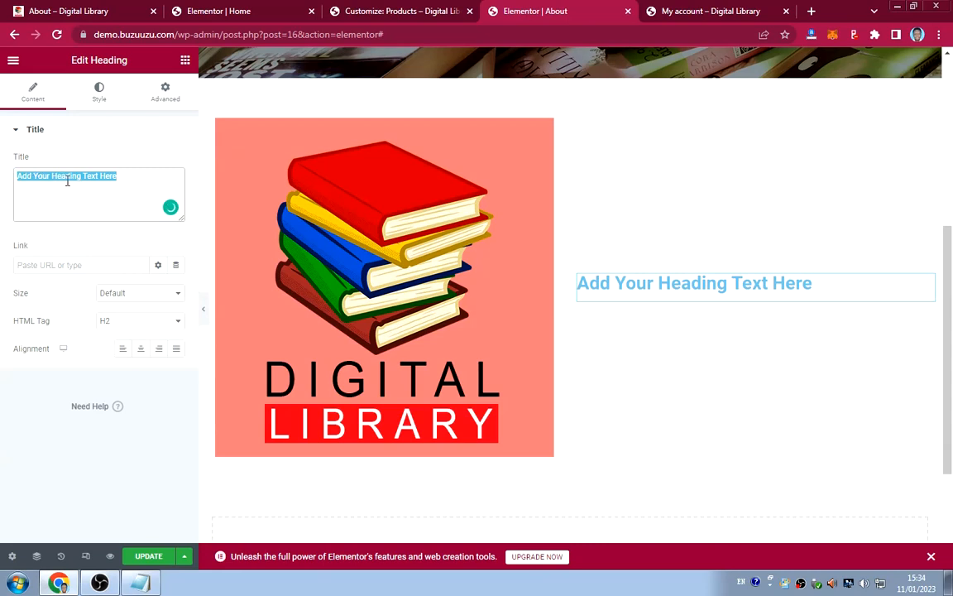
{"action": "key", "text": "ctrl+v"}
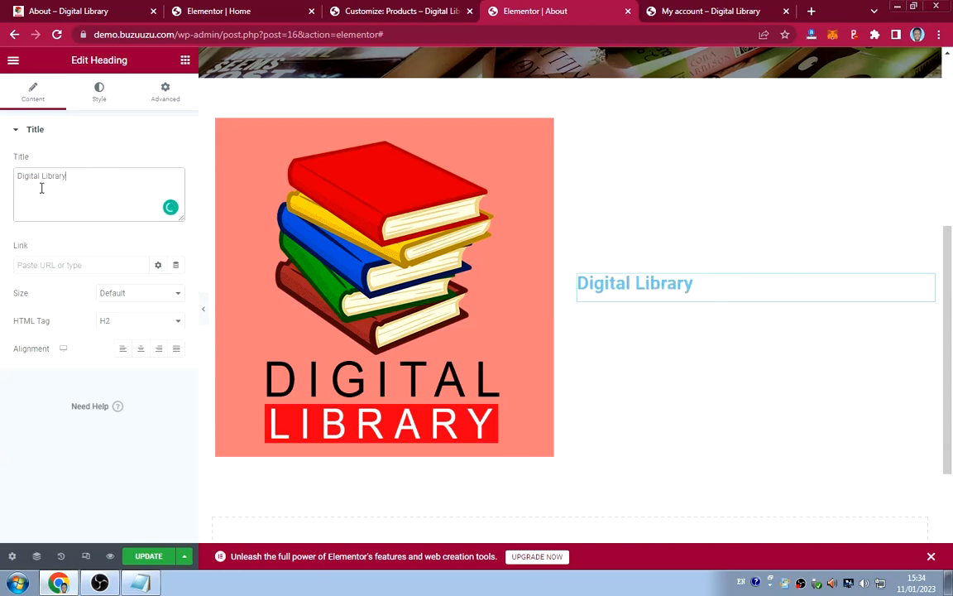
Set the "Digital Library" heading's text color to black, #000000.
{"action": "left_click", "coordinate": [100, 95]}
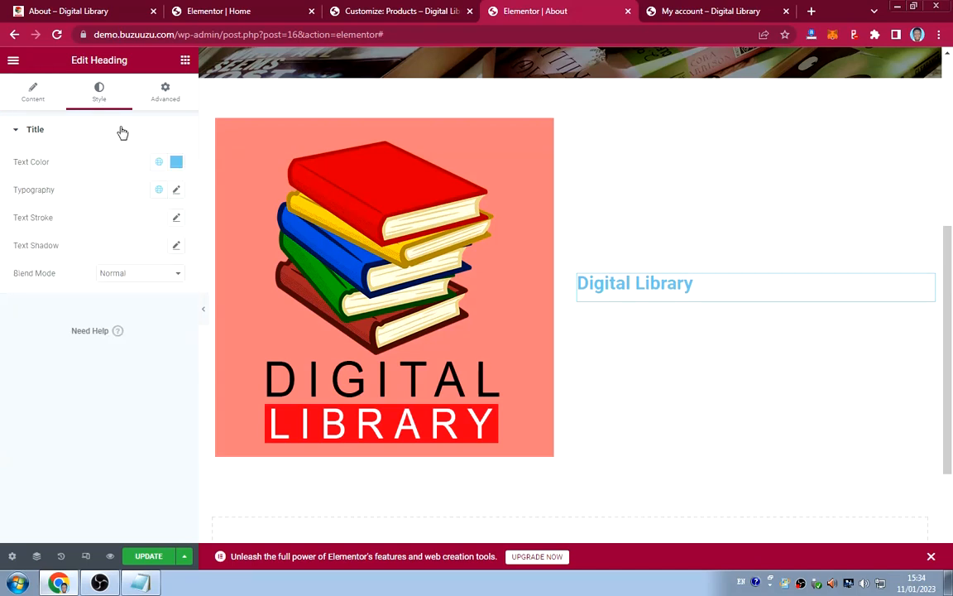
{"action": "left_click", "coordinate": [176, 161]}
{"action": "left_click_drag", "start_coordinate": [34, 304], "coordinate": [4, 362]}
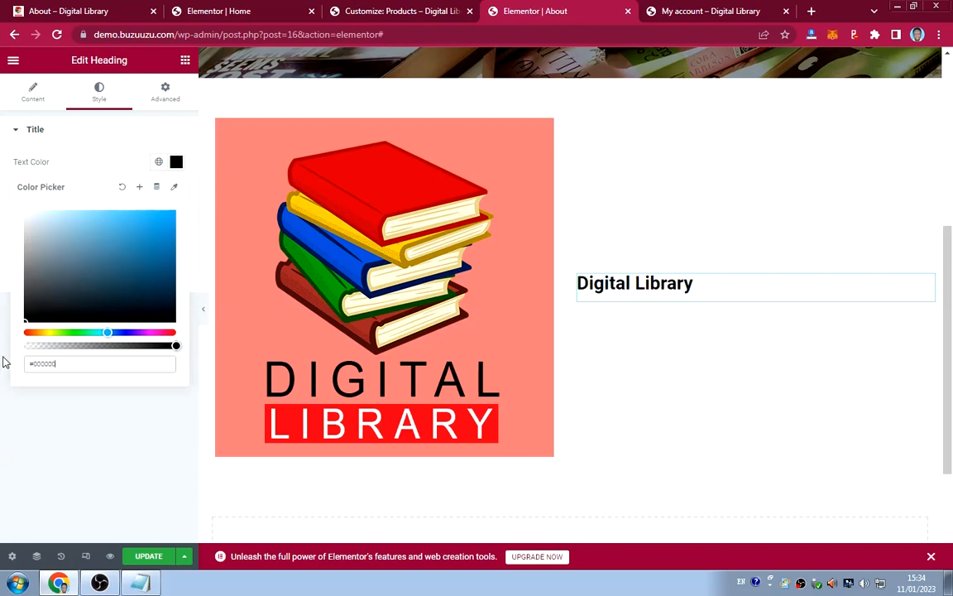
{"action": "left_click", "coordinate": [23, 389]}
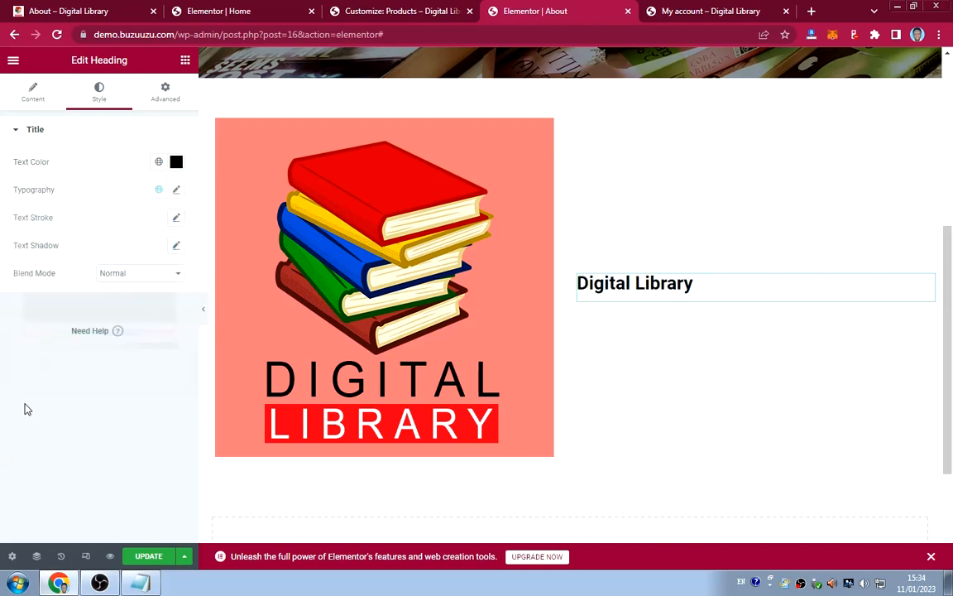
Set the heading's typography to the Montserrat font family with a size of 35 px.
{"action": "left_click", "coordinate": [178, 191]}
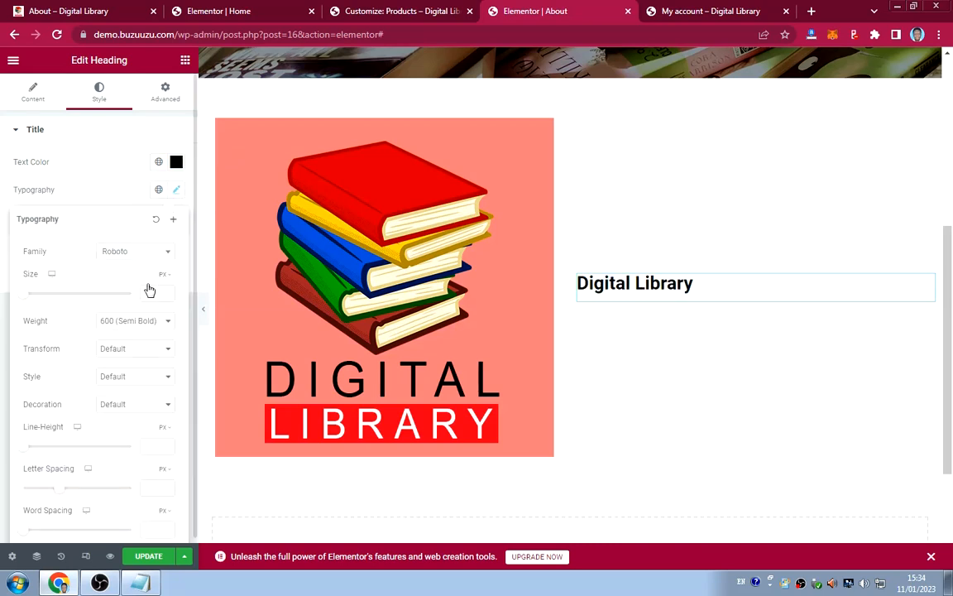
{"action": "left_click", "coordinate": [137, 253]}
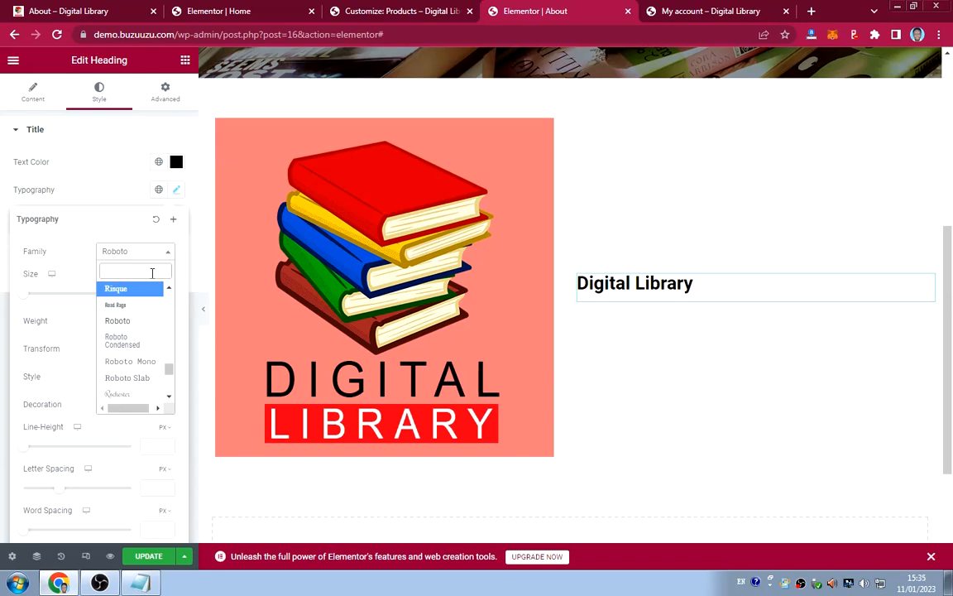
{"action": "type", "text": "mont"}
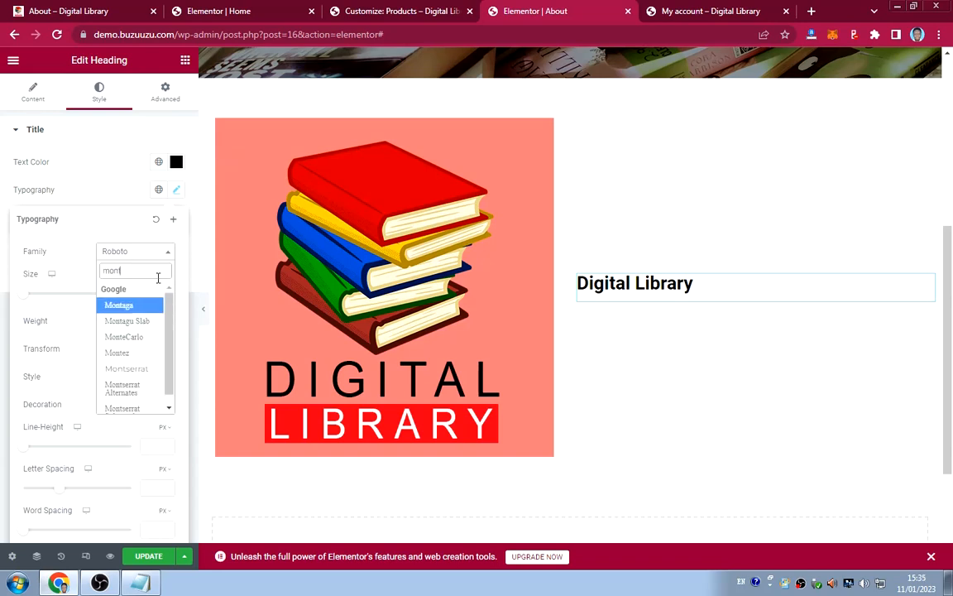
{"action": "type", "text": "s"}
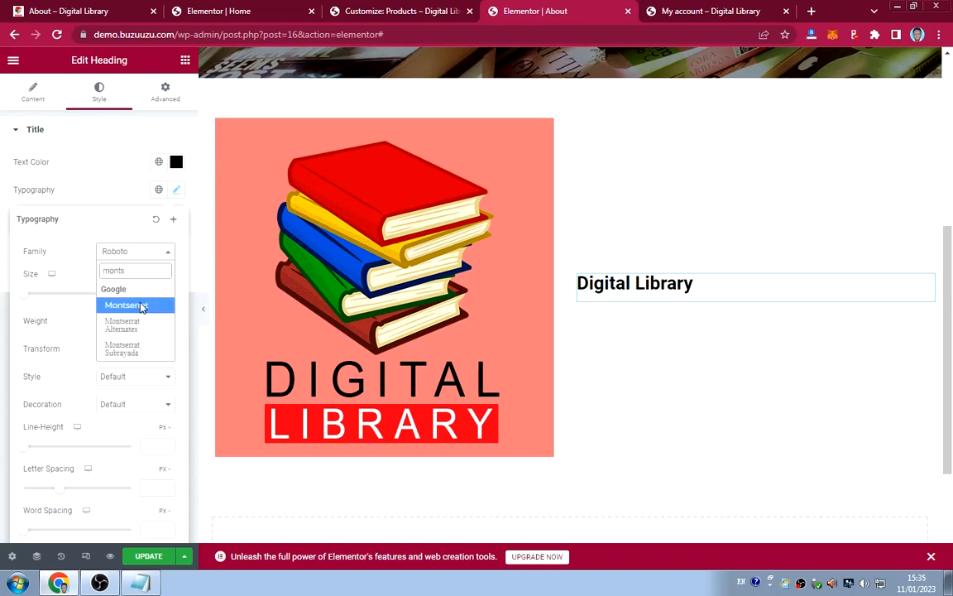
{"action": "left_click", "coordinate": [141, 306]}
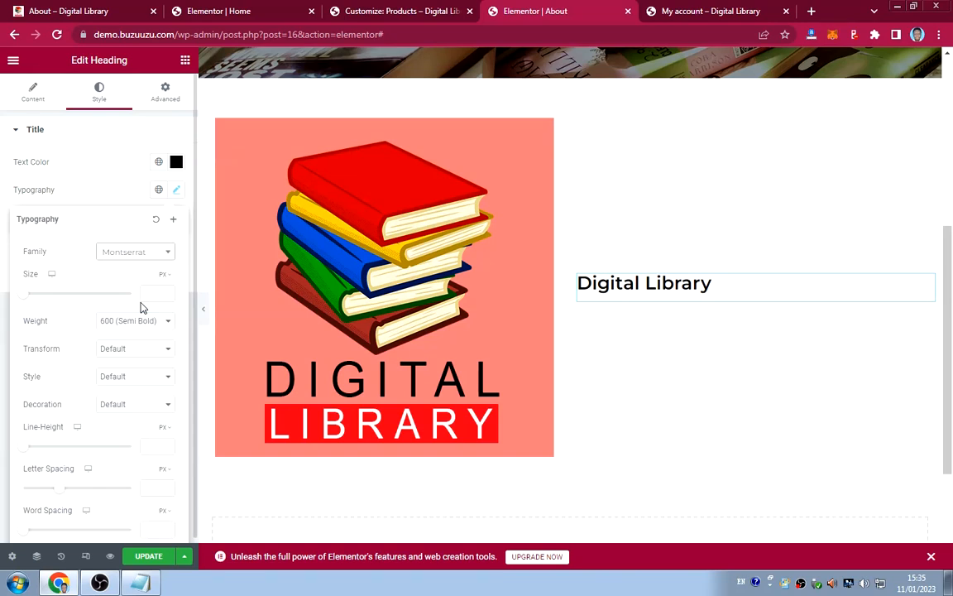
{"action": "left_click", "coordinate": [146, 290]}
{"action": "type", "text": "35"}
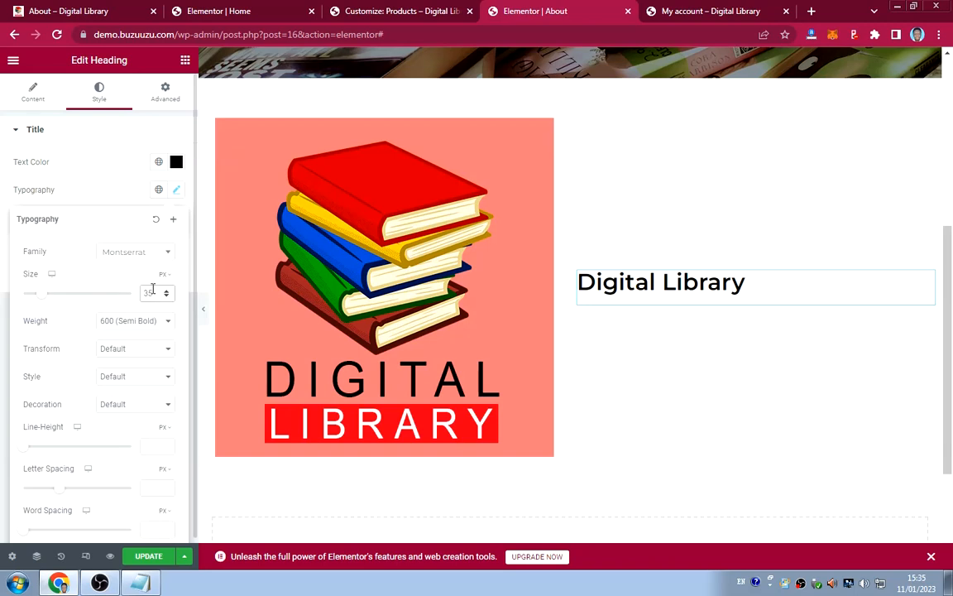
{"action": "left_click", "coordinate": [107, 172]}
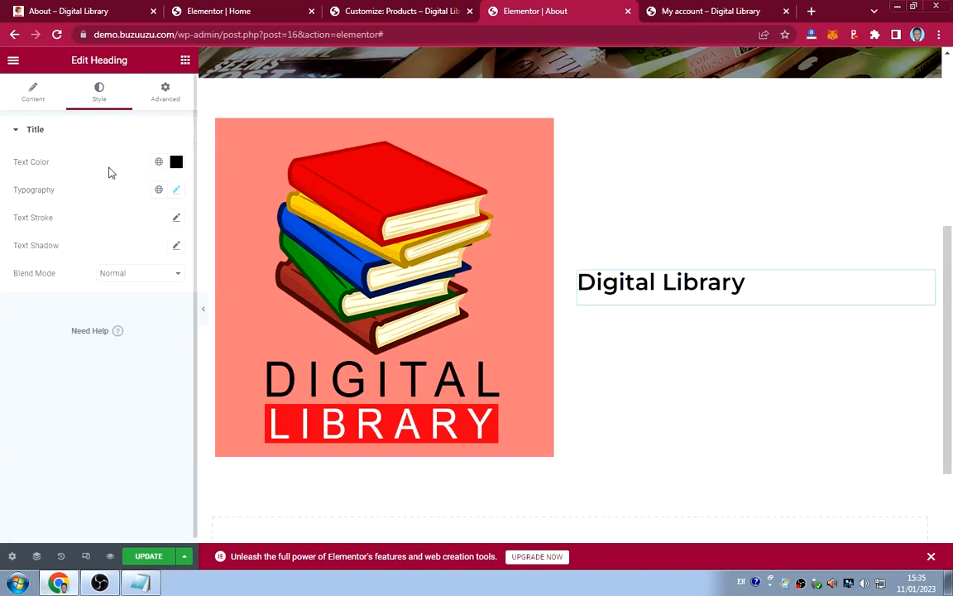
Add a Divider widget below the "Digital Library" heading and set its width to 30%.
{"action": "left_click", "coordinate": [185, 61]}
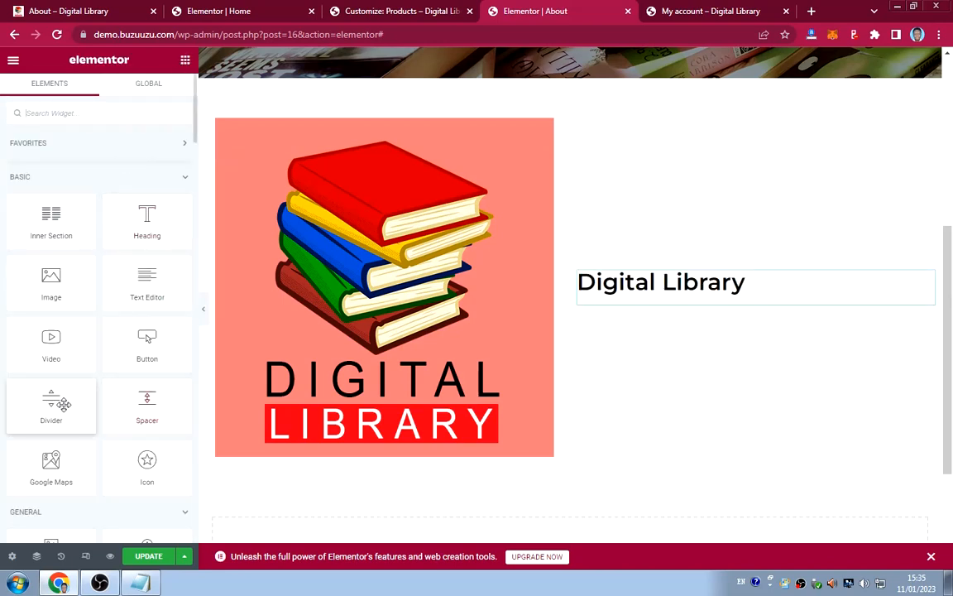
{"action": "left_click_drag", "start_coordinate": [48, 401], "coordinate": [669, 307]}
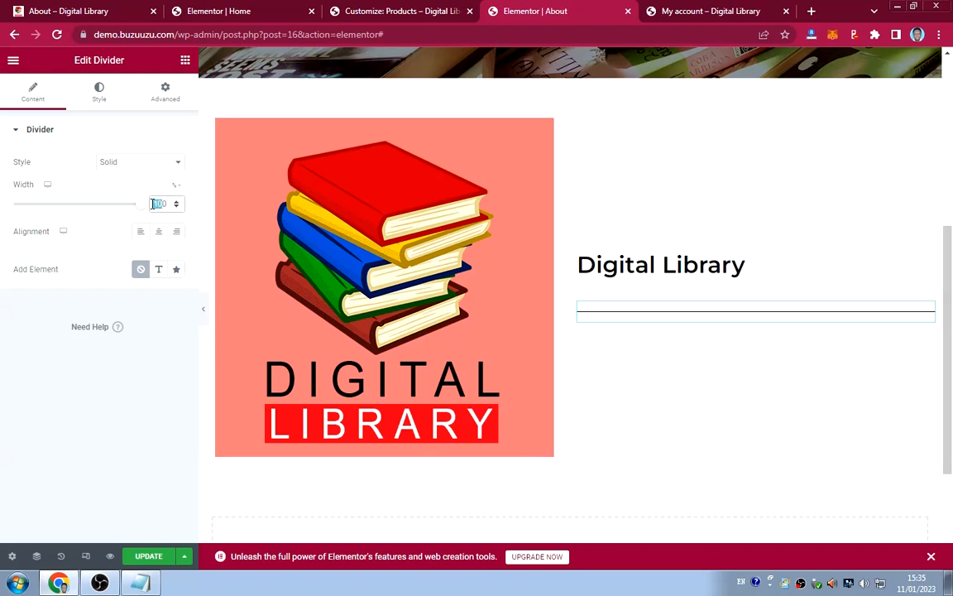
{"action": "type", "text": "50"}
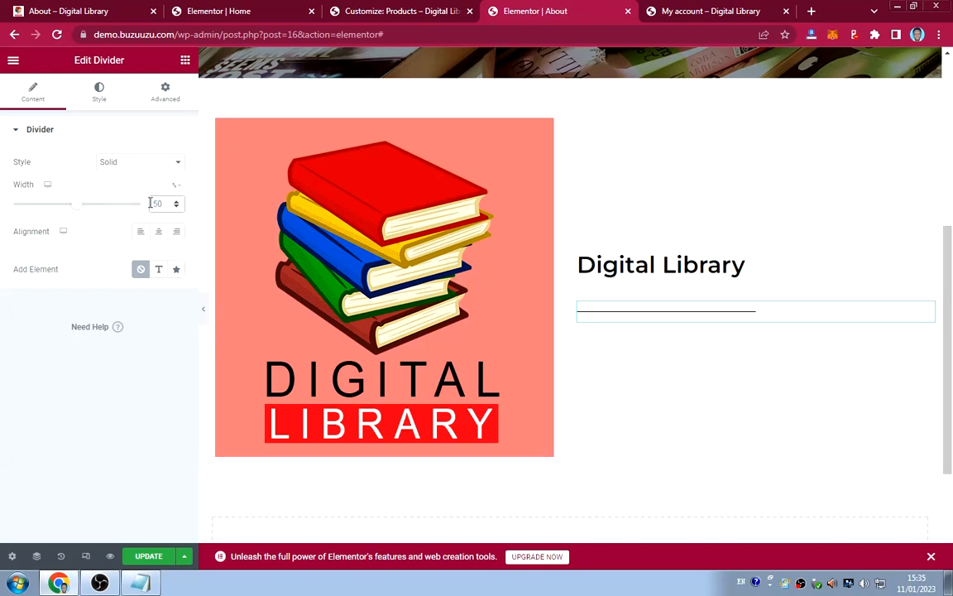
{"action": "key", "text": "BackSpace"}
{"action": "key", "text": "BackSpace"}
{"action": "type", "text": "30"}
Unlink the divider's margin values and set its top and bottom margins to -20 px.
{"action": "left_click", "coordinate": [161, 98]}
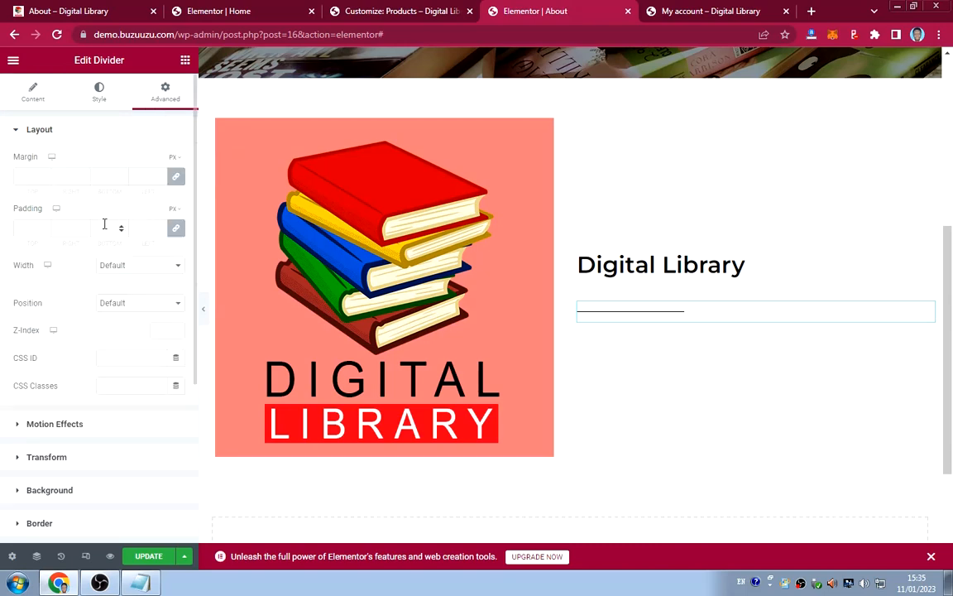
{"action": "left_click", "coordinate": [175, 177]}
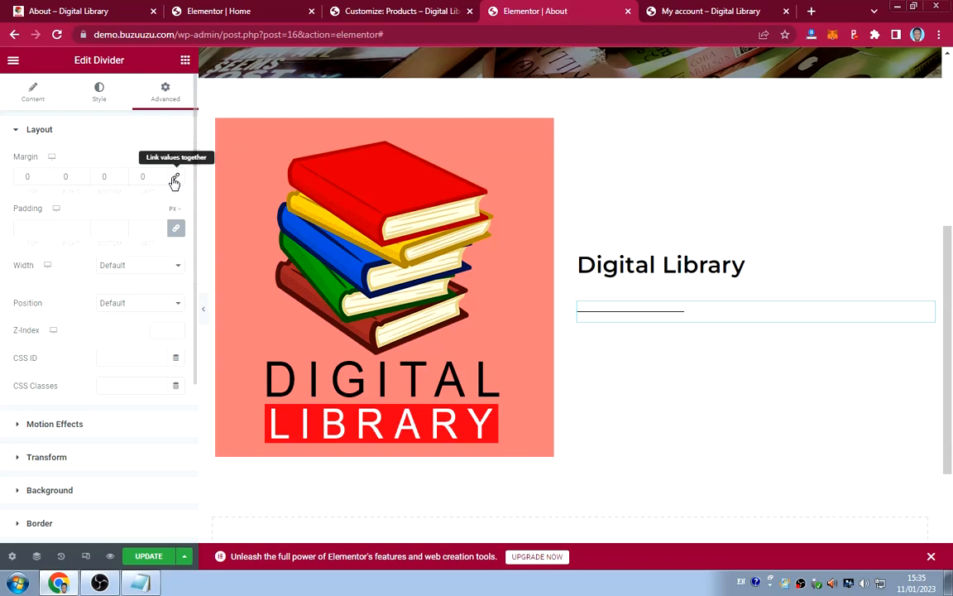
{"action": "left_click", "coordinate": [21, 178]}
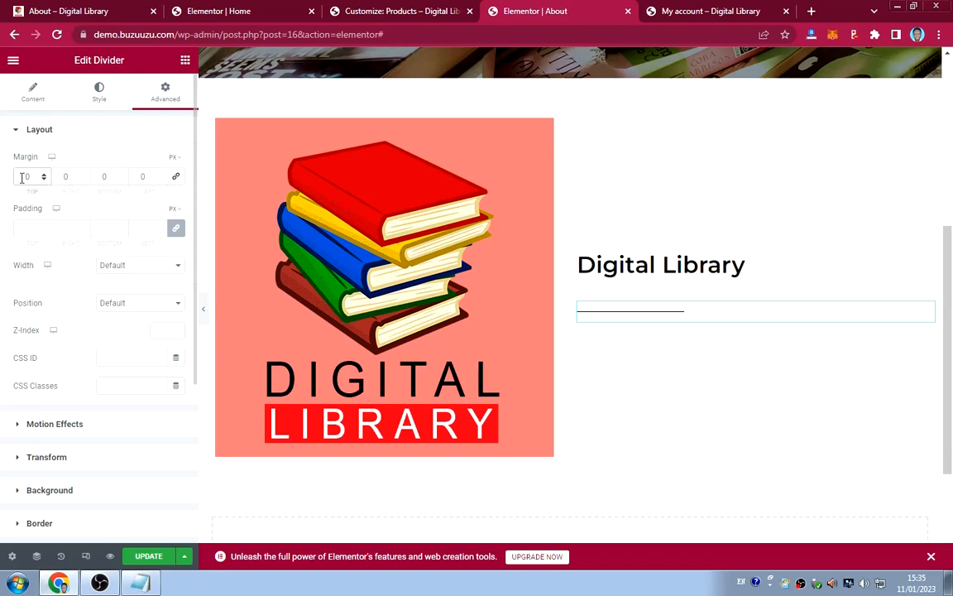
{"action": "type", "text": "-2"}
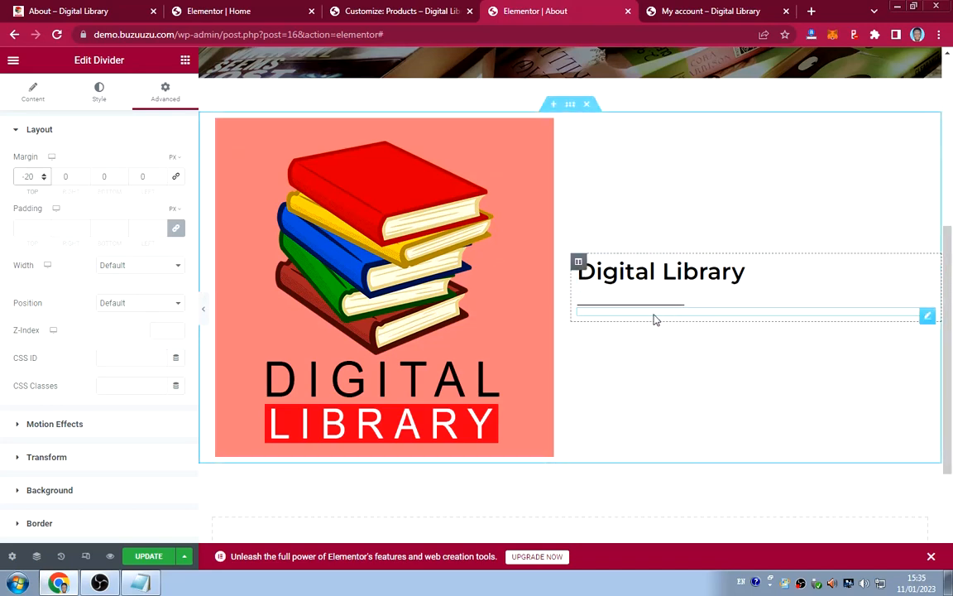
{"action": "left_click", "coordinate": [99, 178]}
{"action": "type", "text": "-"}
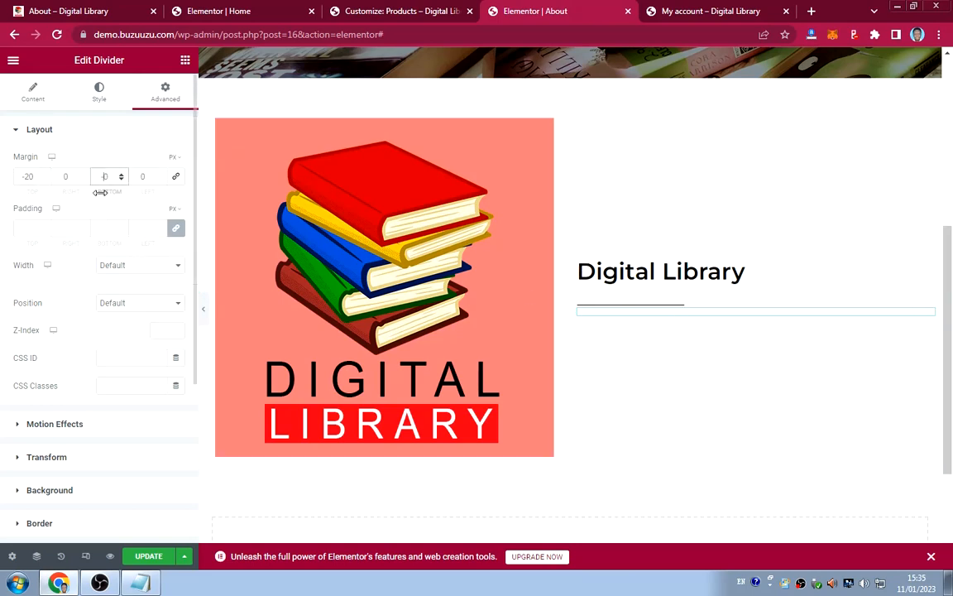
{"action": "type", "text": "2"}
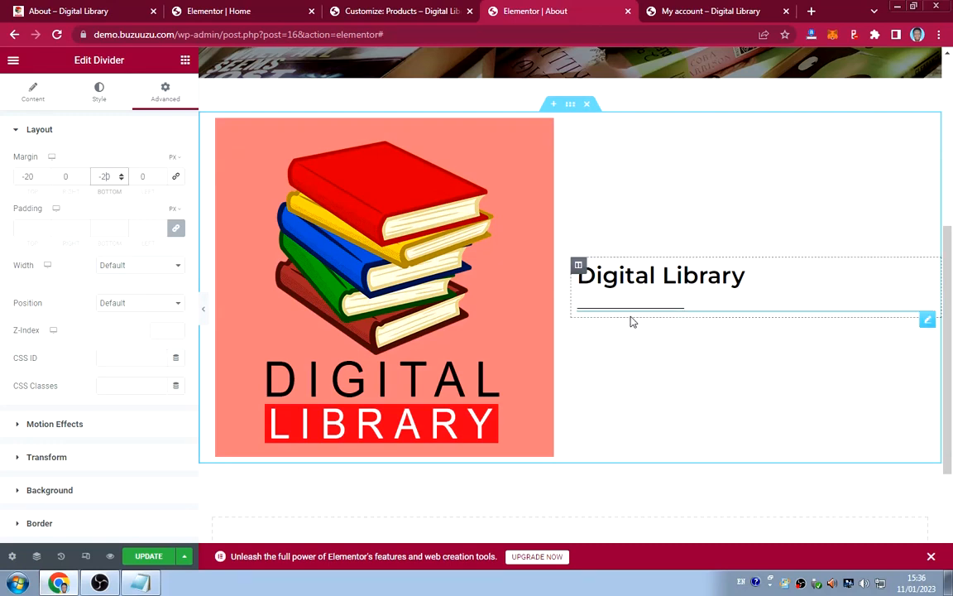
Add a Text Editor widget below the divider.
{"action": "left_click", "coordinate": [185, 62]}
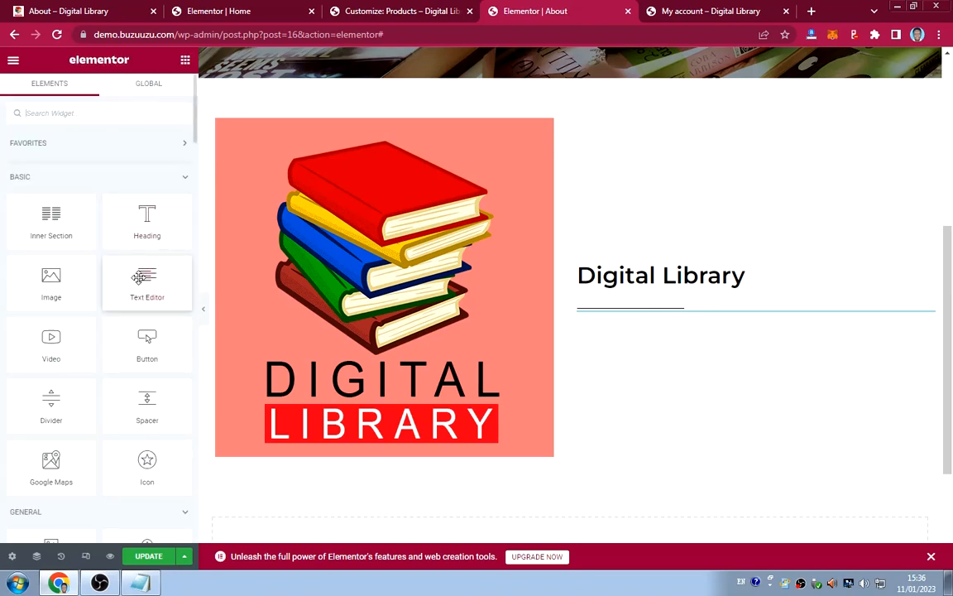
{"action": "left_click_drag", "start_coordinate": [126, 256], "coordinate": [676, 313]}
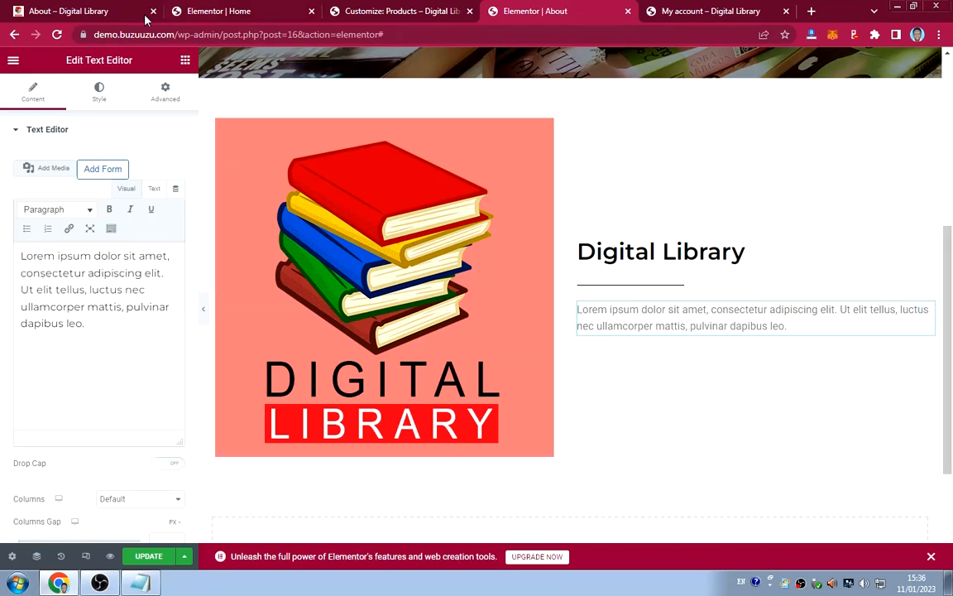
Replace the text editor's placeholder with the two lorem ipsum paragraphs copied from the published About page.
{"action": "left_click", "coordinate": [96, 12]}
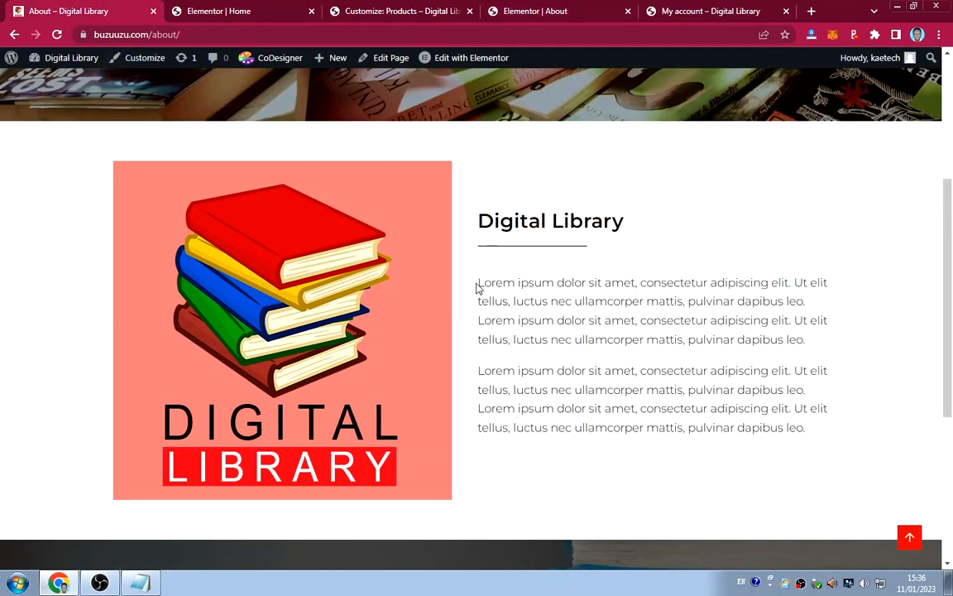
{"action": "left_click_drag", "start_coordinate": [476, 288], "coordinate": [815, 437]}
{"action": "key", "text": "ctrl+c"}
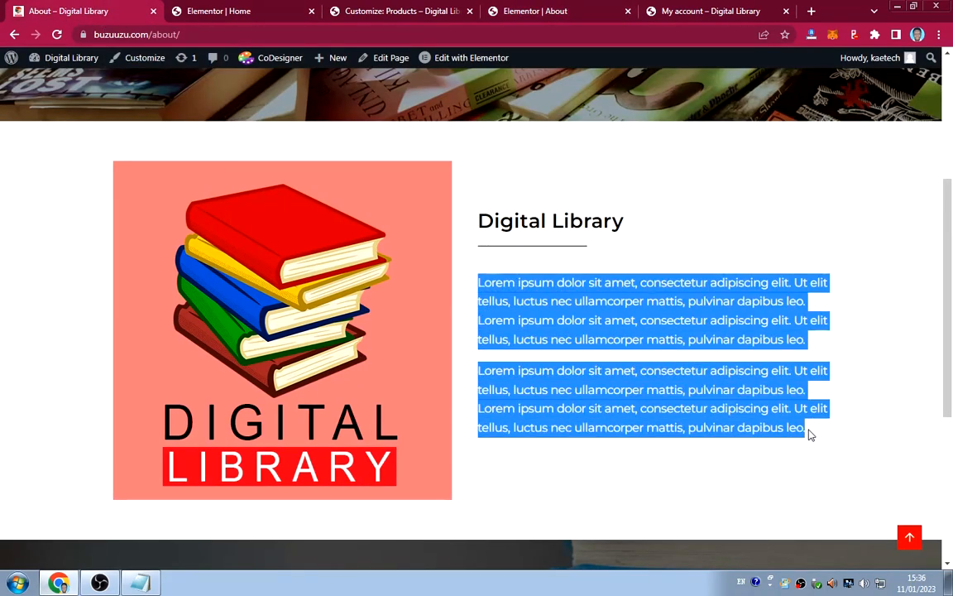
{"action": "left_click", "coordinate": [513, 11]}
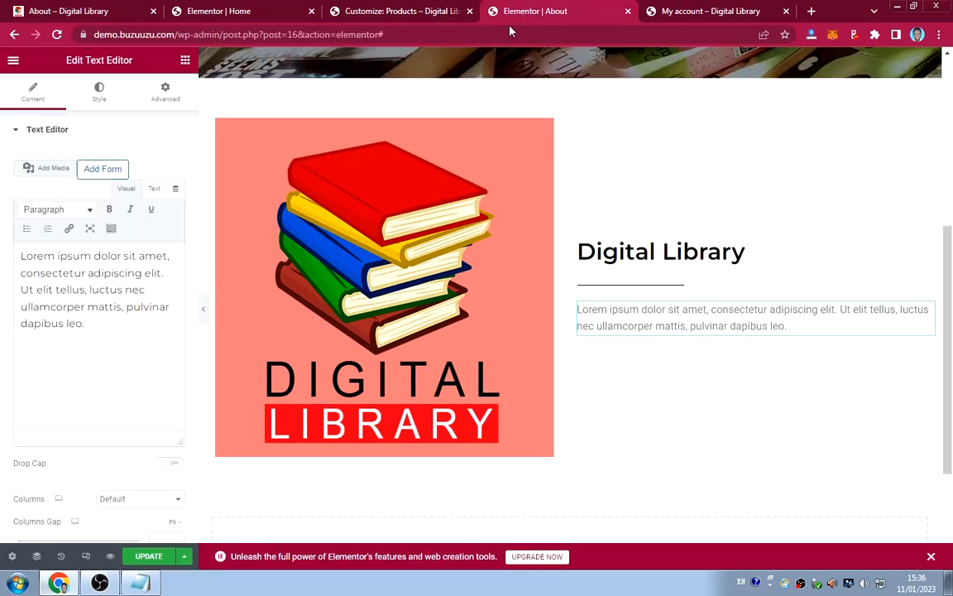
{"action": "left_click_drag", "start_coordinate": [128, 351], "coordinate": [29, 246]}
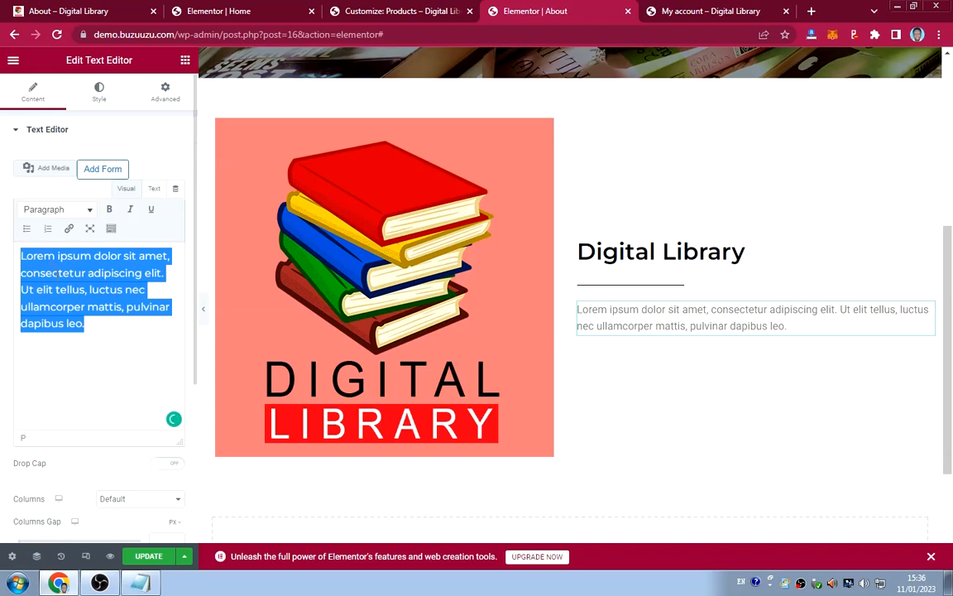
{"action": "key", "text": "ctrl+v"}
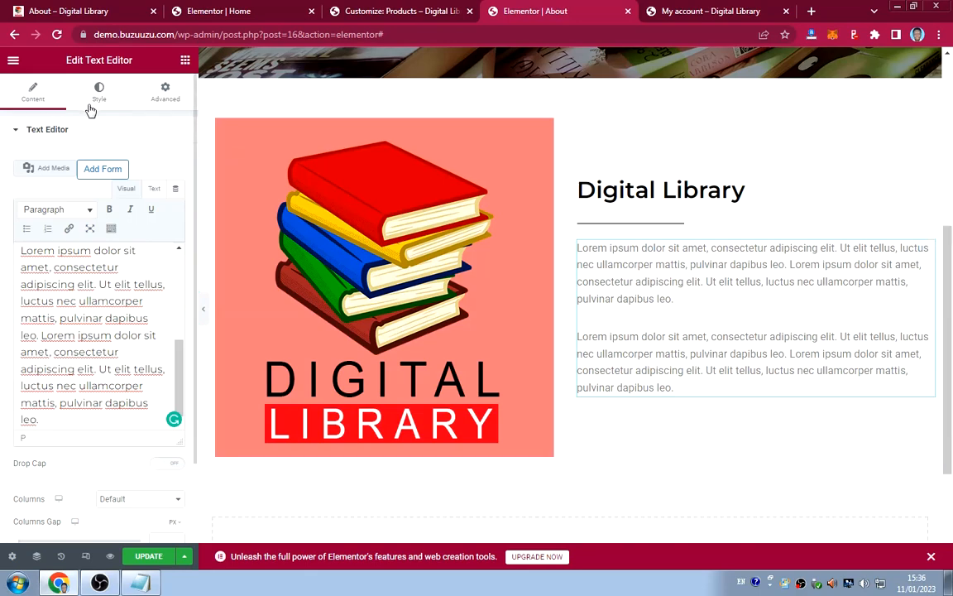
Change the text editor's text color to a near-black dark grey.
{"action": "left_click", "coordinate": [90, 105]}
{"action": "left_click", "coordinate": [176, 191]}
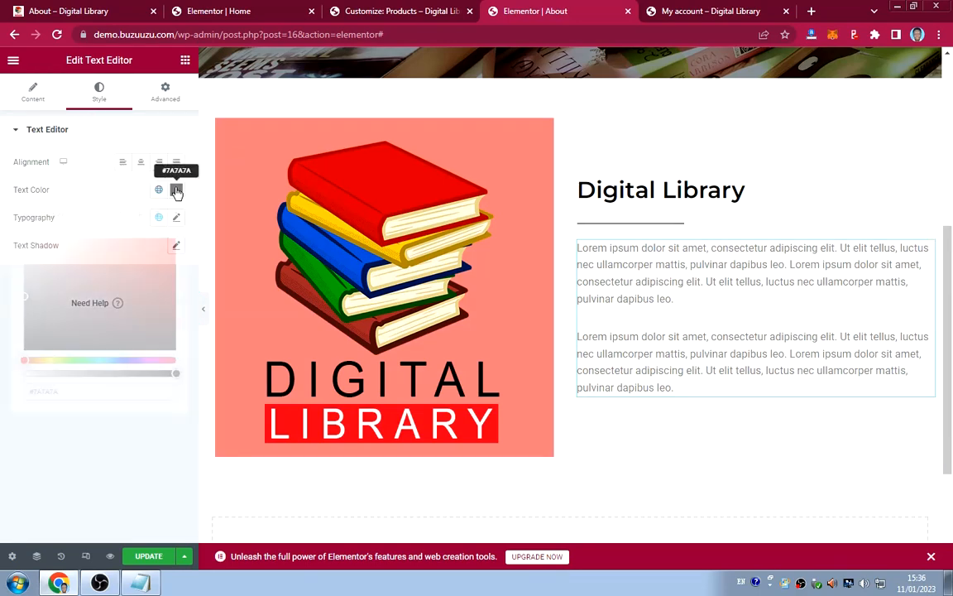
{"action": "left_click", "coordinate": [26, 331]}
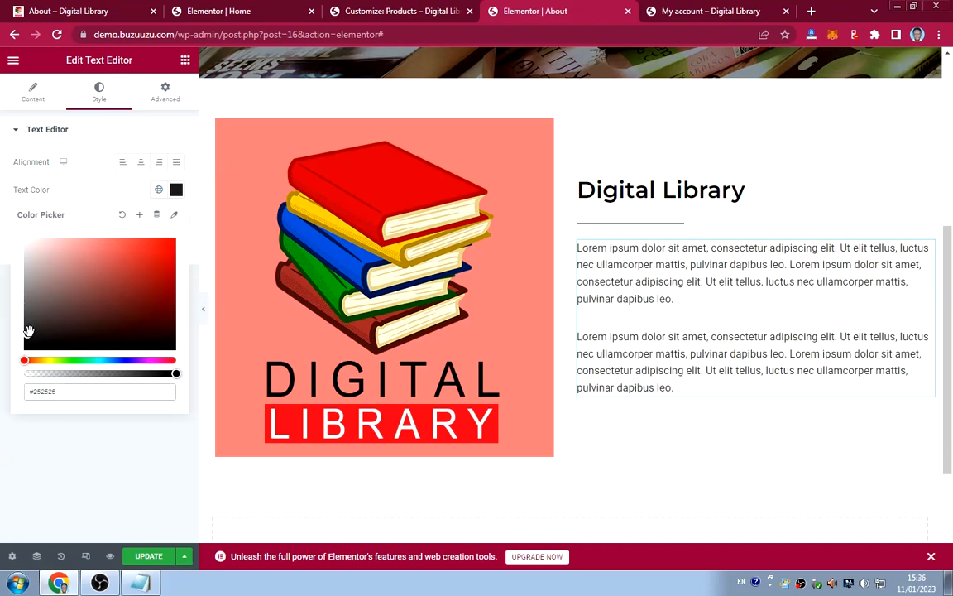
{"action": "left_click_drag", "start_coordinate": [29, 331], "coordinate": [22, 337]}
{"action": "left_click", "coordinate": [98, 166]}
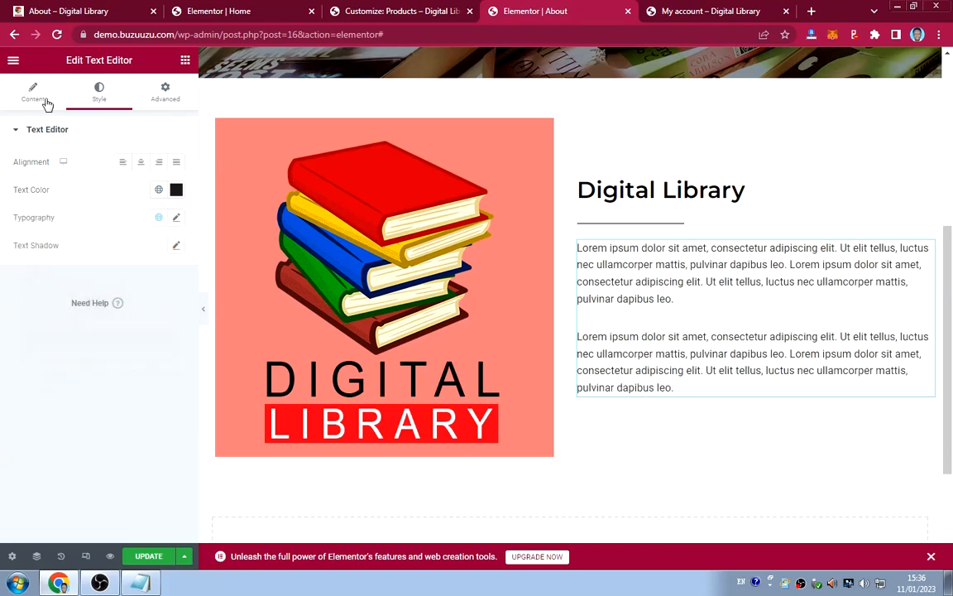
Set the paragraph text's typography to the Montserrat font family with a size of 18 px.
{"action": "left_click", "coordinate": [176, 219]}
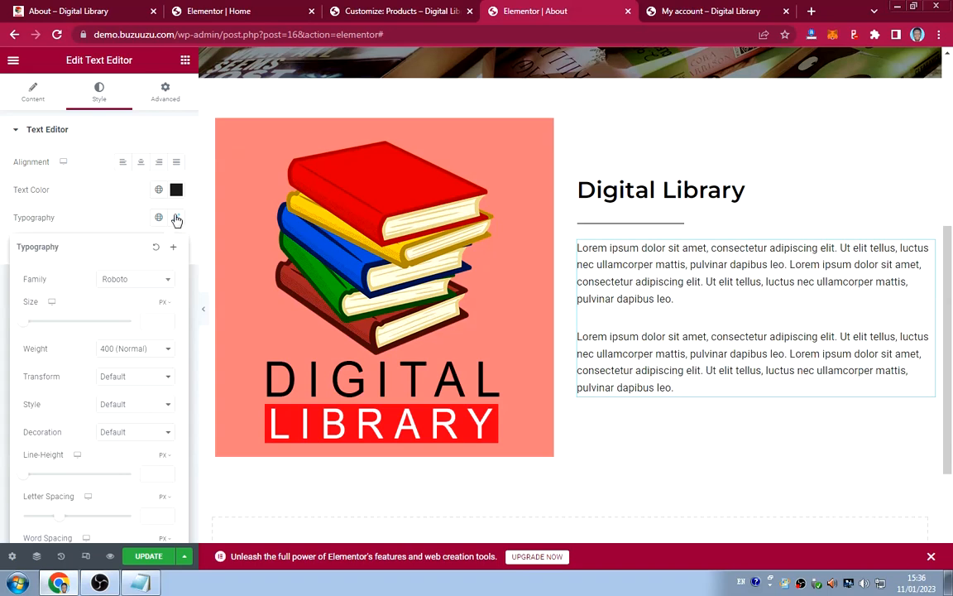
{"action": "left_click", "coordinate": [128, 281]}
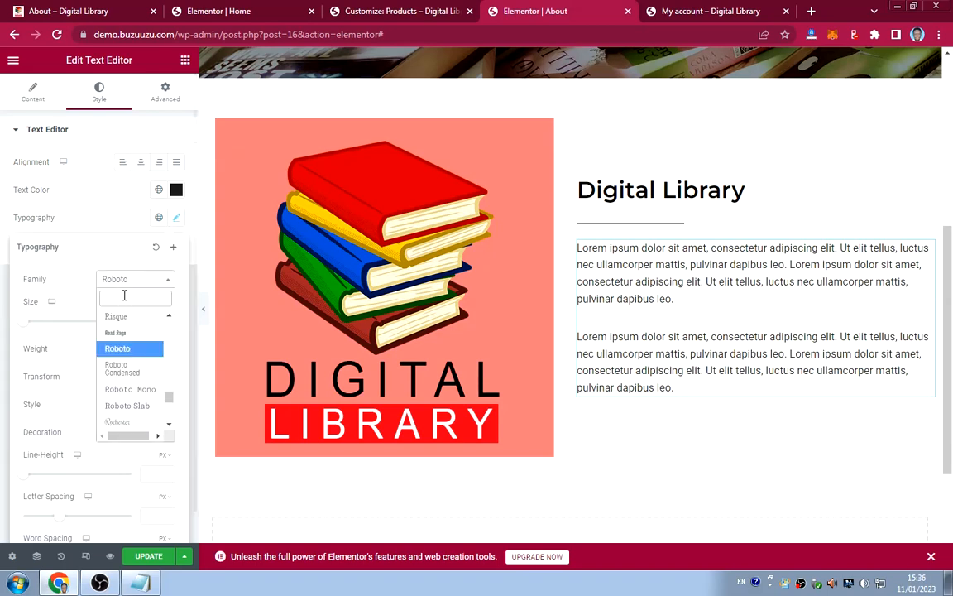
{"action": "type", "text": "monts"}
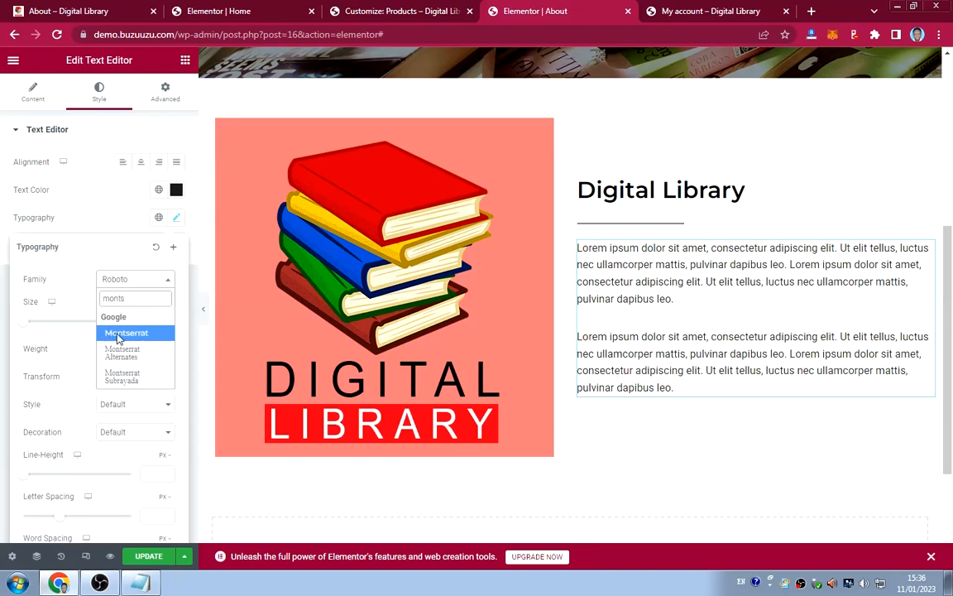
{"action": "left_click", "coordinate": [107, 333]}
{"action": "left_click", "coordinate": [150, 320]}
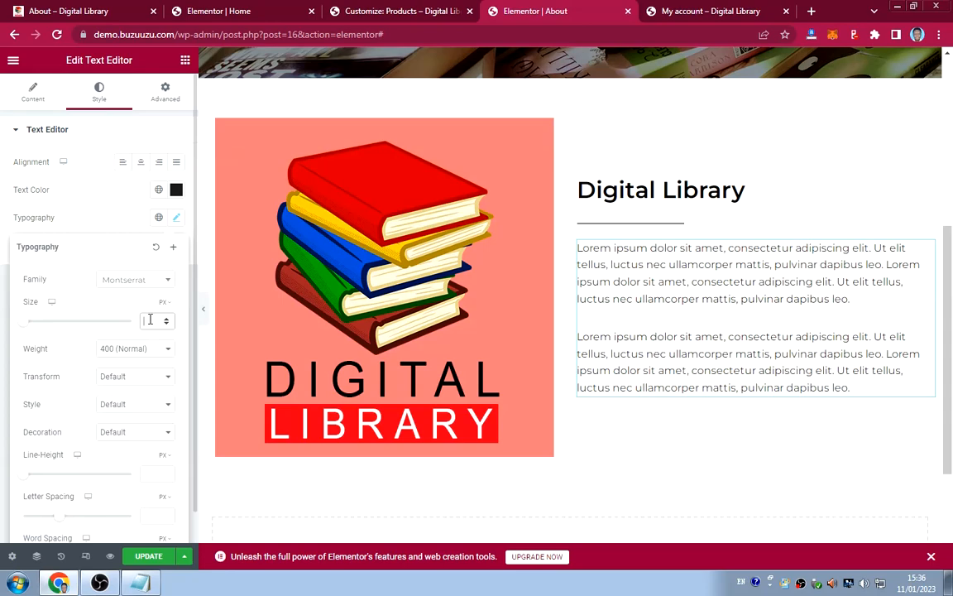
{"action": "type", "text": "16"}
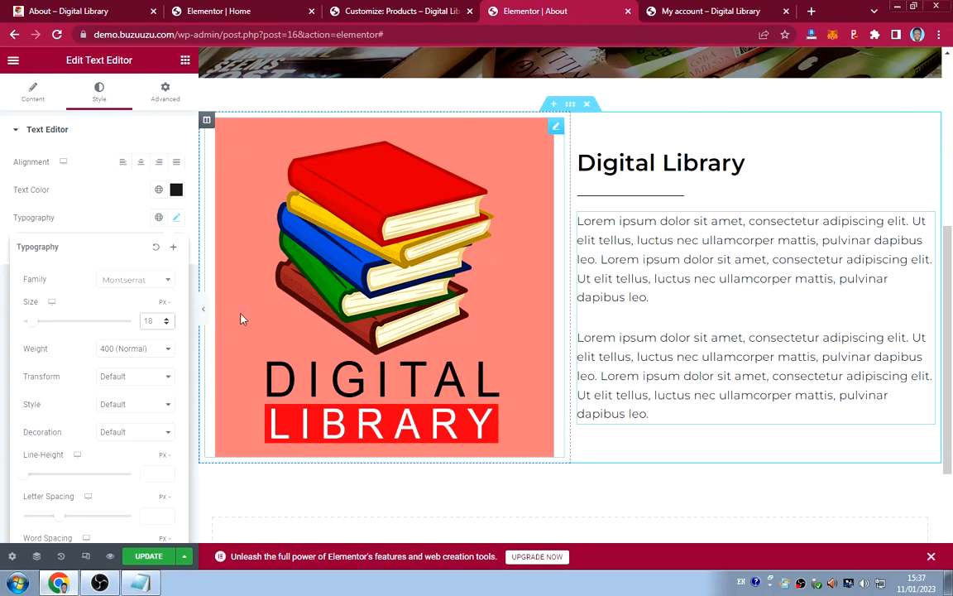
{"action": "left_click", "coordinate": [91, 224]}
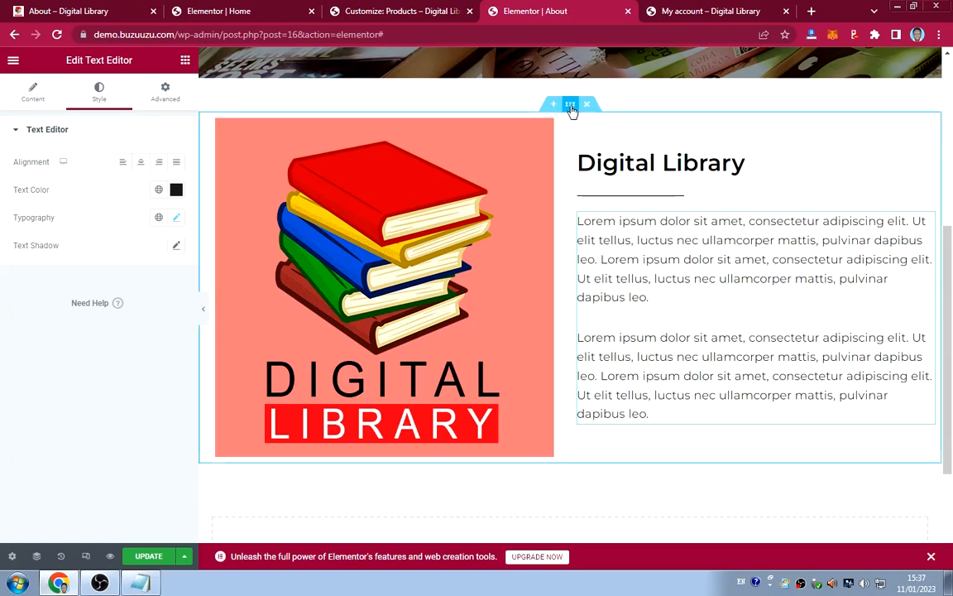
Set the columns gap of the section holding the logo and text to Wider.
{"action": "left_click", "coordinate": [570, 105]}
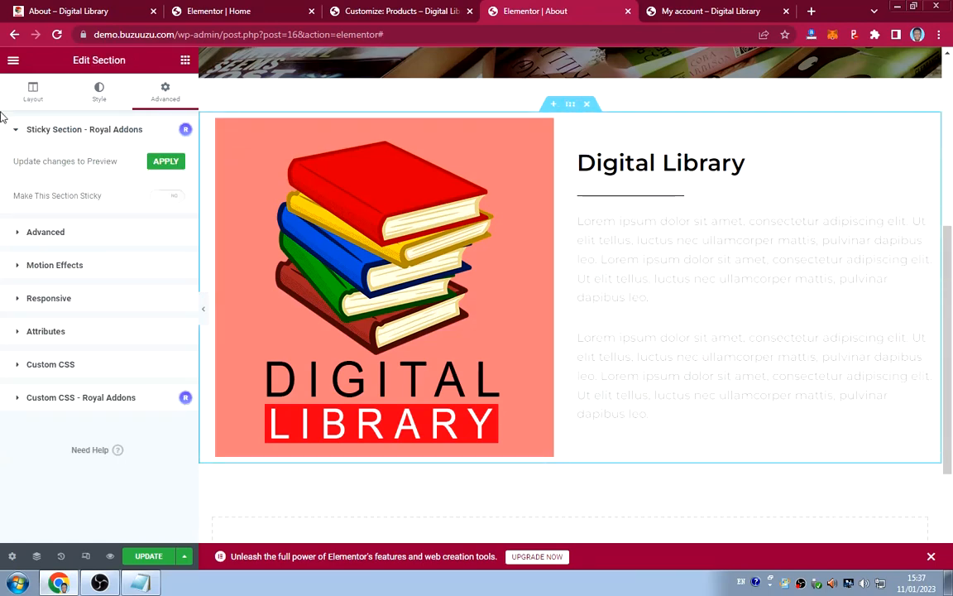
{"action": "left_click", "coordinate": [32, 97]}
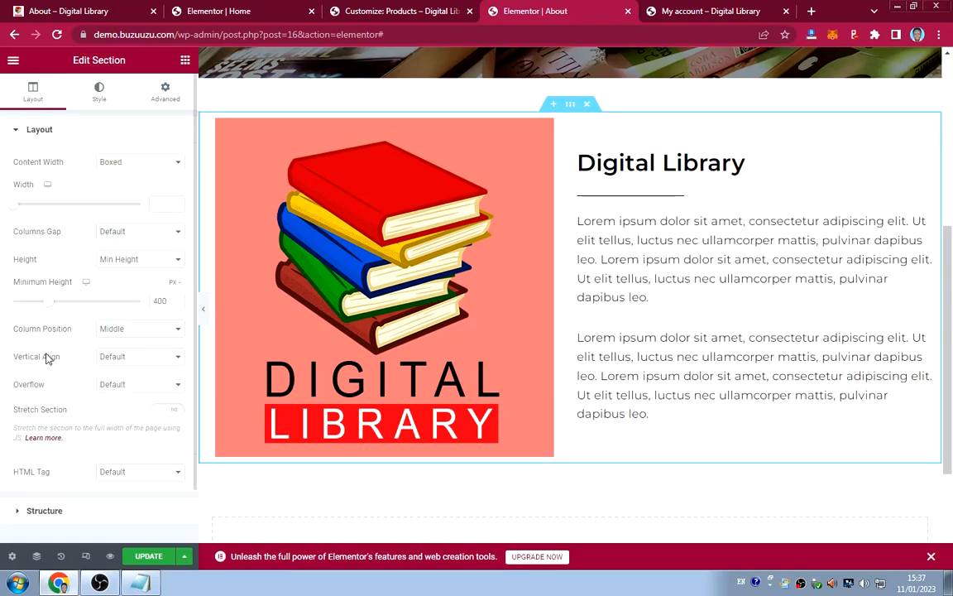
{"action": "scroll", "coordinate": [60, 416], "scroll_direction": "down", "scroll_amount": 1}
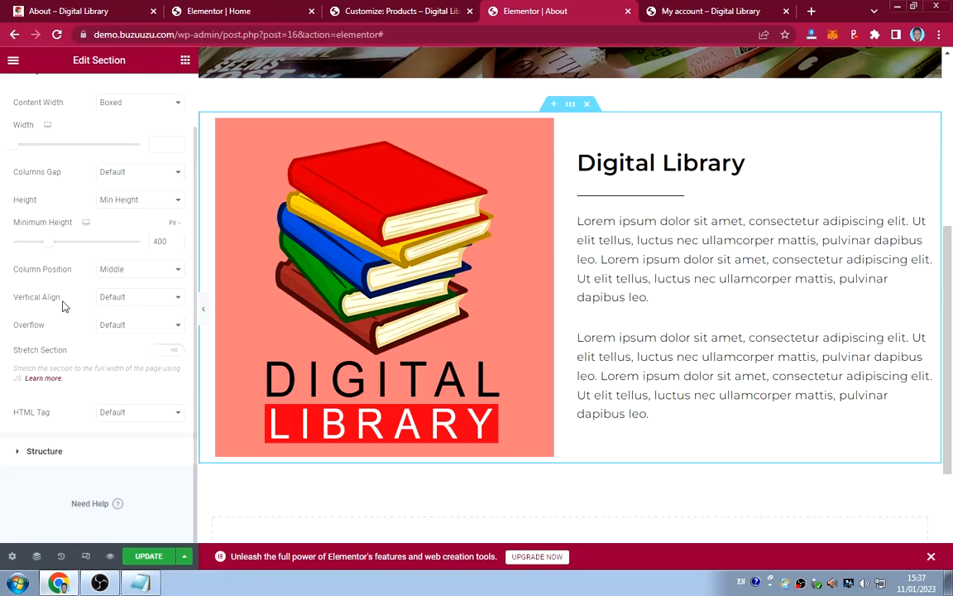
{"action": "left_click", "coordinate": [116, 298]}
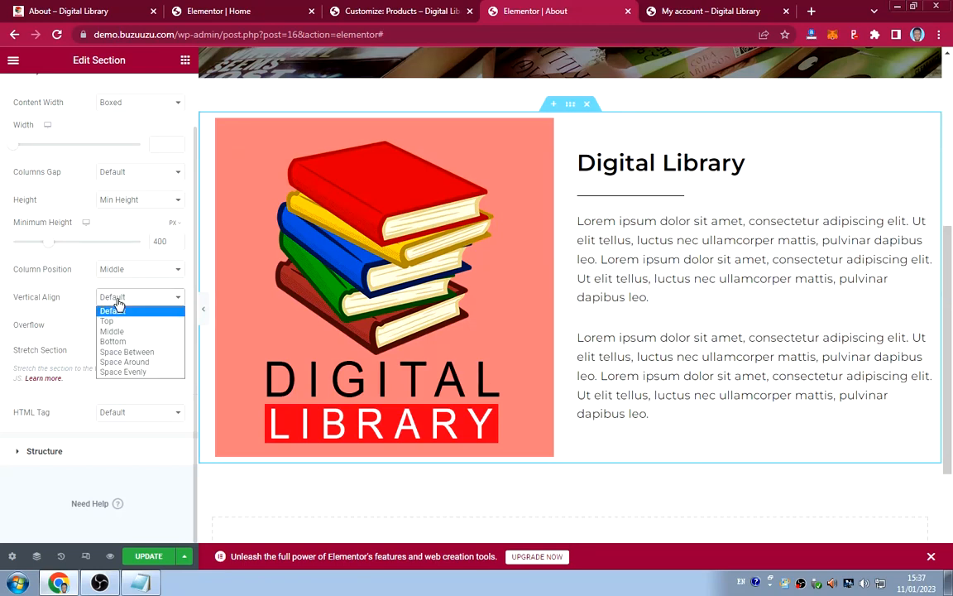
{"action": "left_click", "coordinate": [118, 305]}
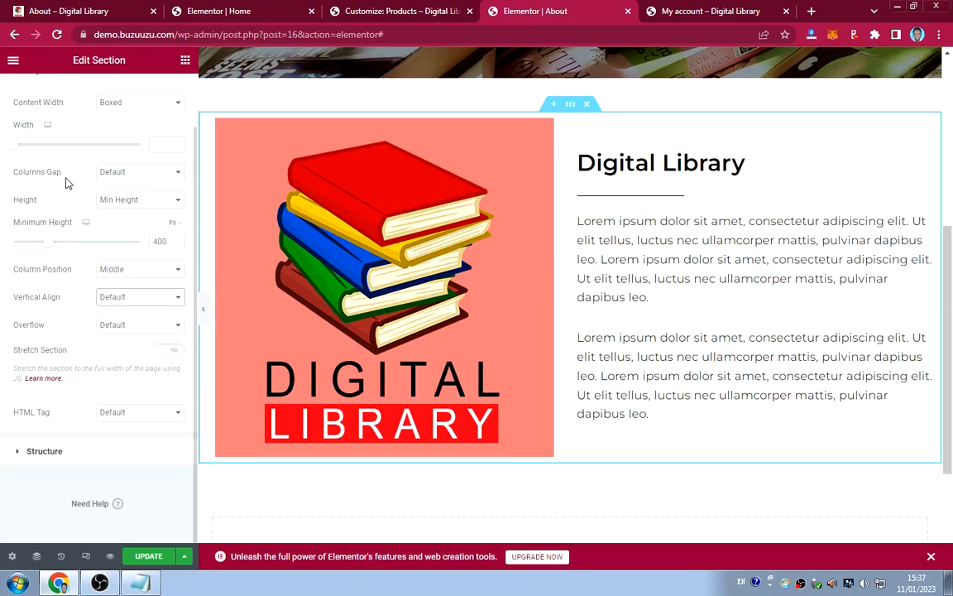
{"action": "left_click", "coordinate": [132, 174]}
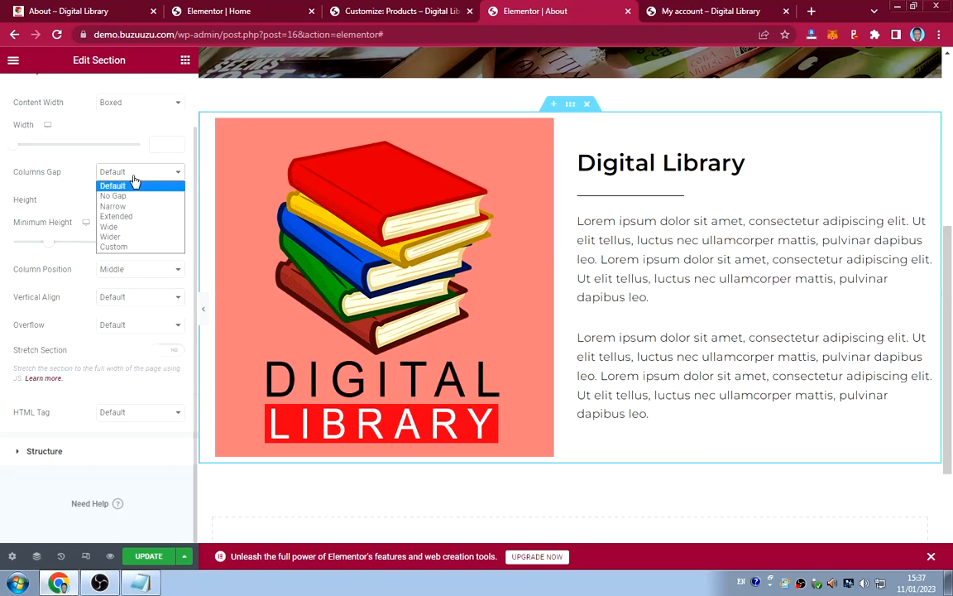
{"action": "key", "text": "Escape"}
{"action": "left_click", "coordinate": [119, 239]}
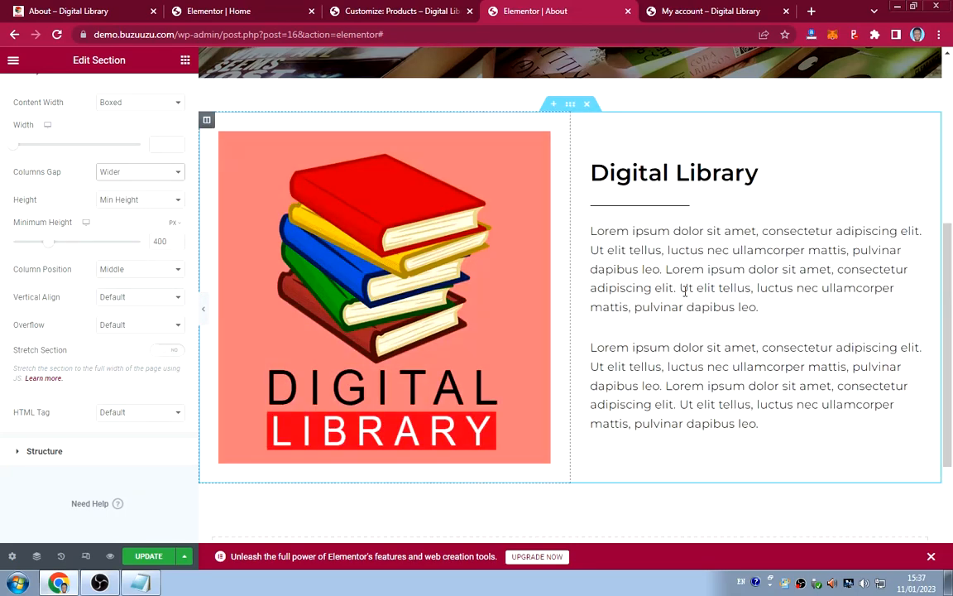
Check the published About page's closing banner and copy the matching "Just one small positive thought" section from the Home page editor.
{"action": "scroll", "coordinate": [671, 385], "scroll_direction": "up", "scroll_amount": 3}
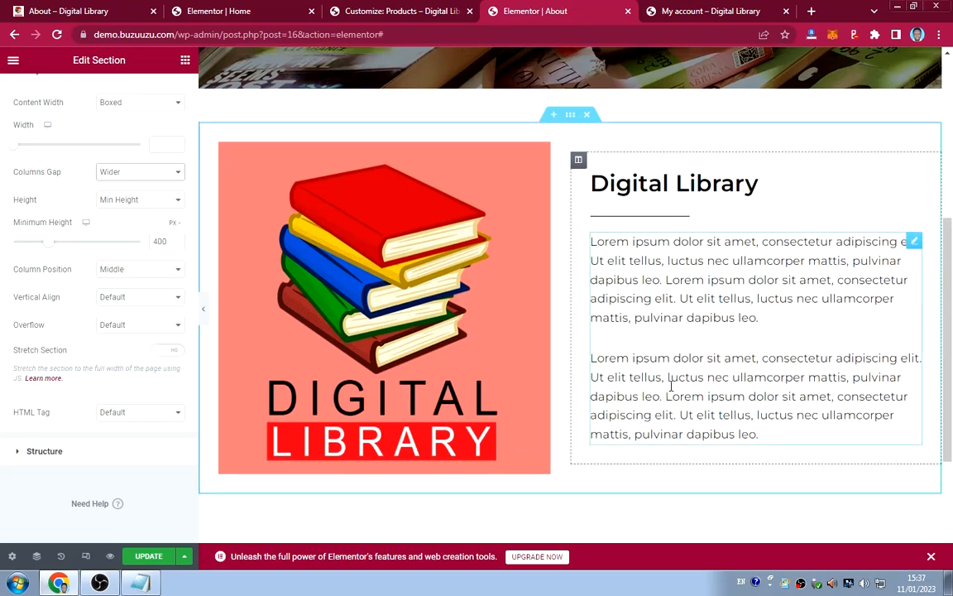
{"action": "scroll", "coordinate": [672, 391], "scroll_direction": "down", "scroll_amount": 6}
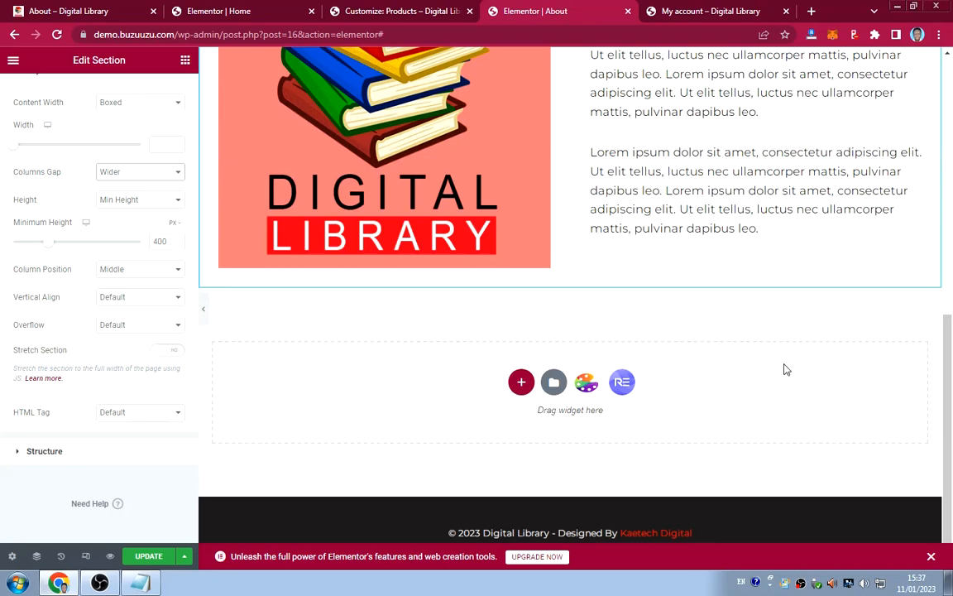
{"action": "left_click", "coordinate": [88, 12]}
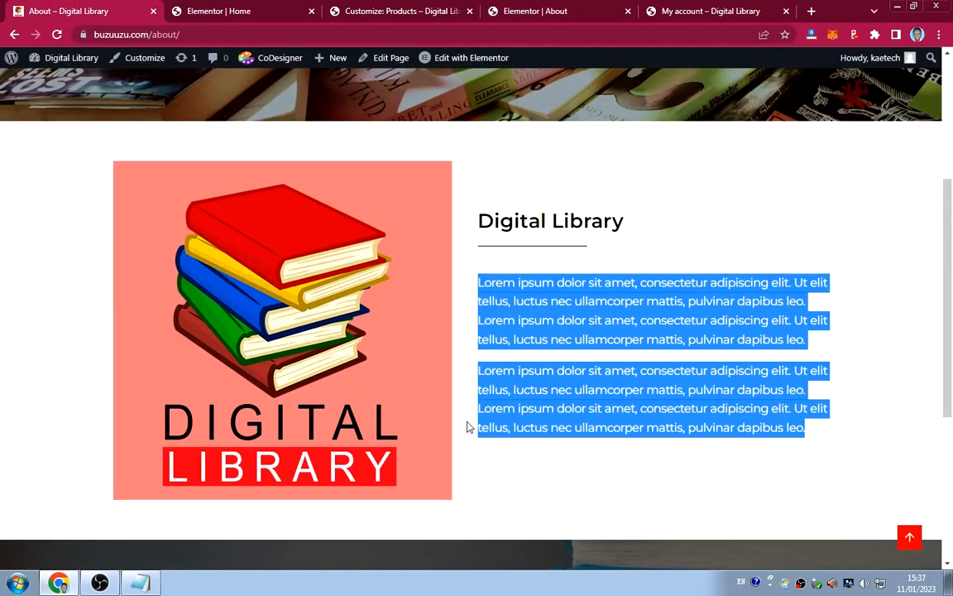
{"action": "scroll", "coordinate": [469, 426], "scroll_direction": "down", "scroll_amount": 3}
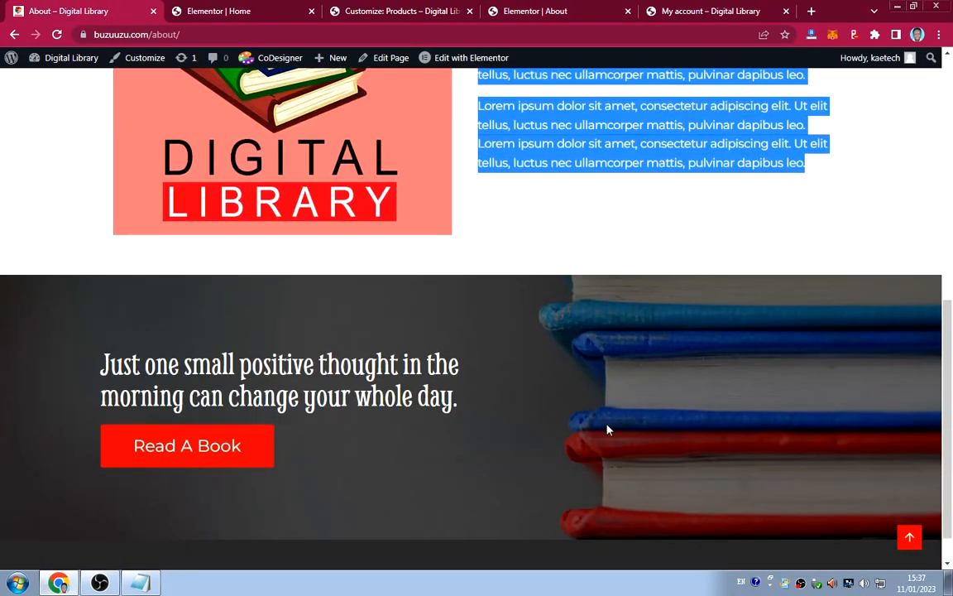
{"action": "left_click", "coordinate": [484, 9]}
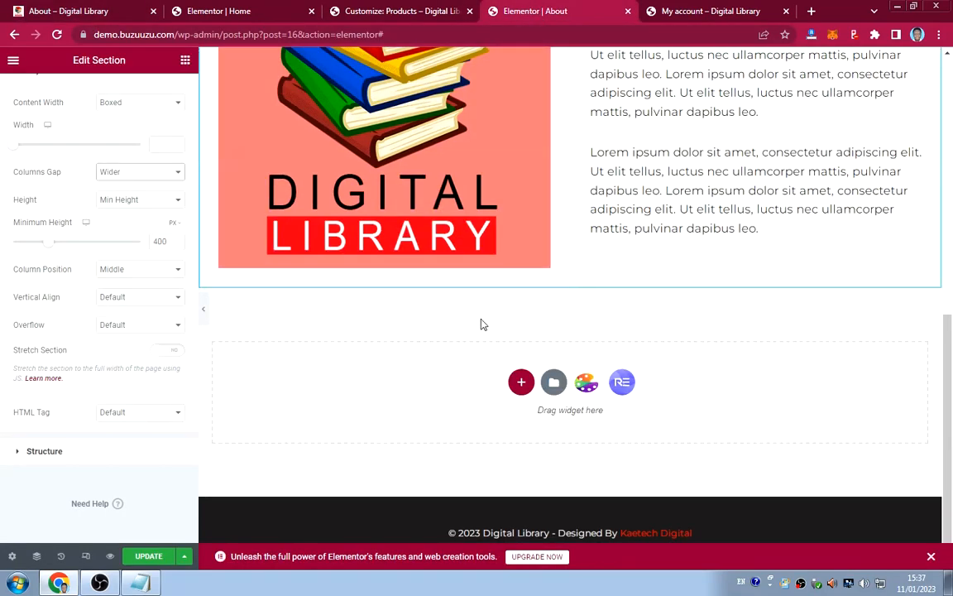
{"action": "left_click", "coordinate": [222, 11]}
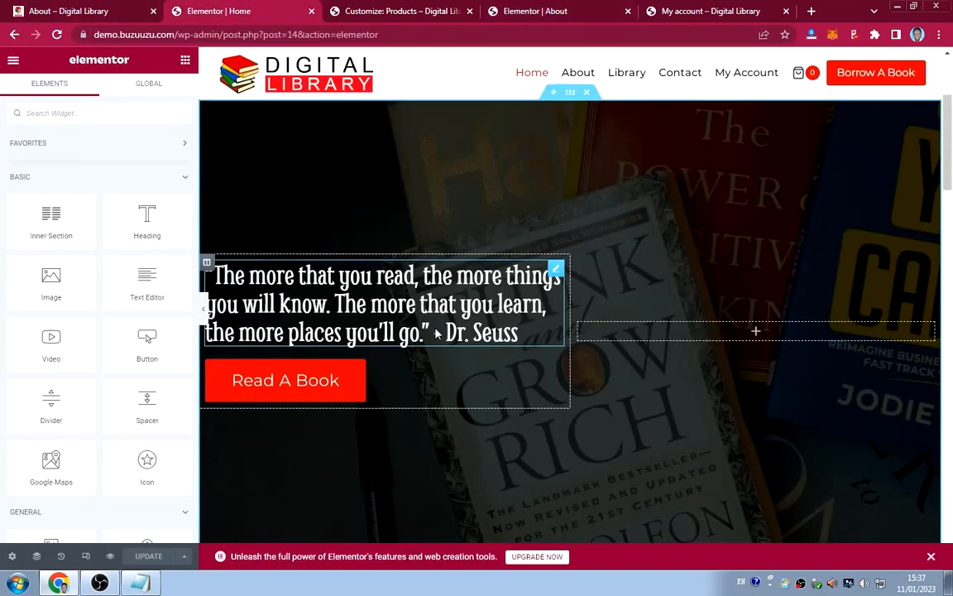
{"action": "scroll", "coordinate": [439, 317], "scroll_direction": "down", "scroll_amount": 15}
{"action": "scroll", "coordinate": [438, 317], "scroll_direction": "down", "scroll_amount": 10}
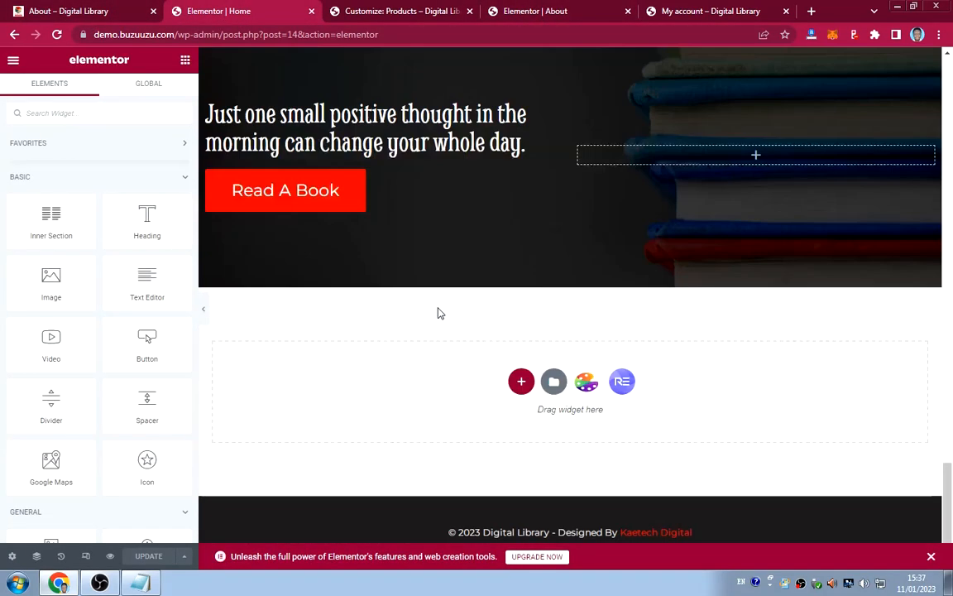
{"action": "scroll", "coordinate": [439, 311], "scroll_direction": "up", "scroll_amount": 2}
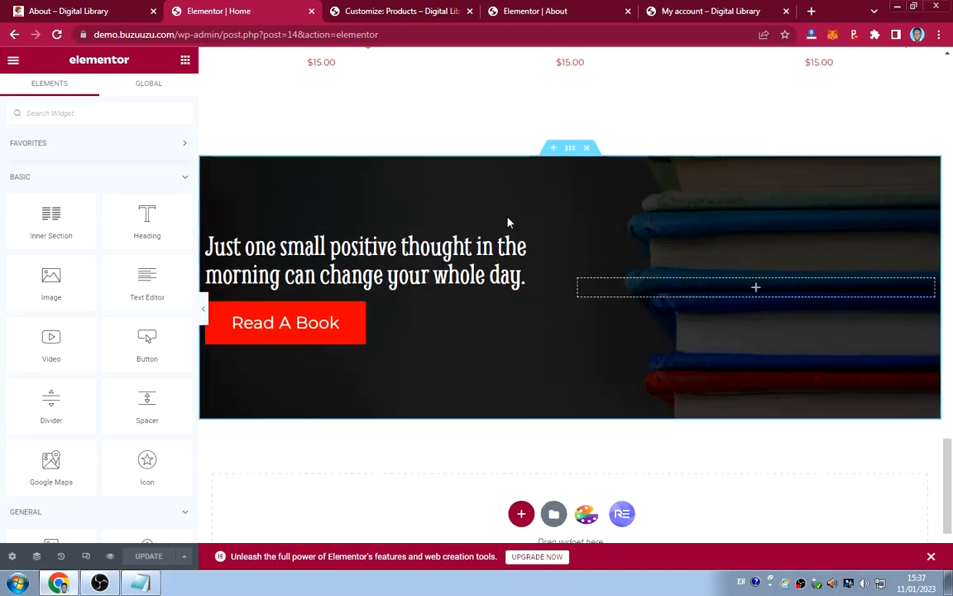
{"action": "right_click", "coordinate": [571, 149]}
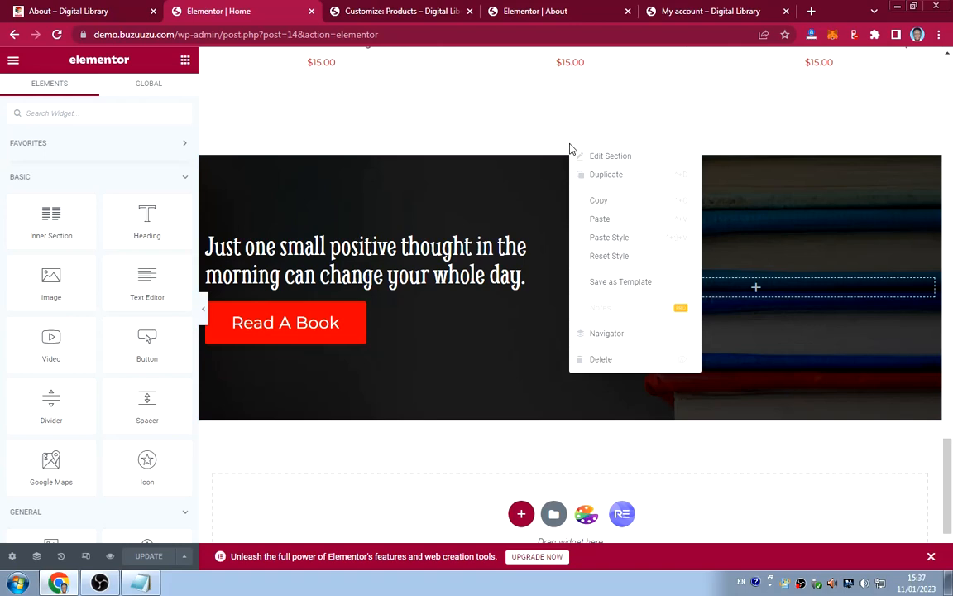
{"action": "left_click", "coordinate": [601, 202]}
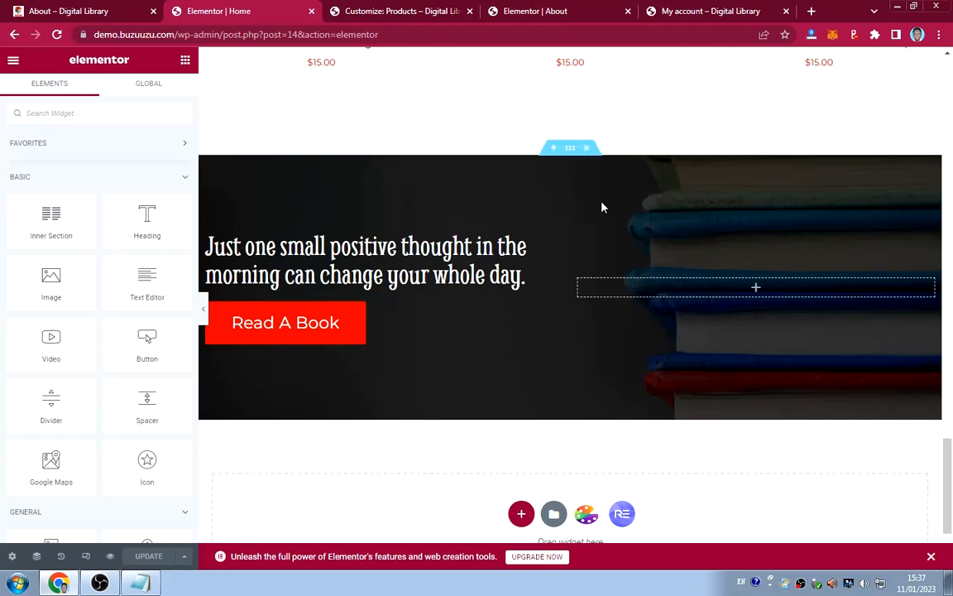
Paste the copied banner section into the empty area below the logo and text section of the About page.
{"action": "left_click", "coordinate": [570, 12]}
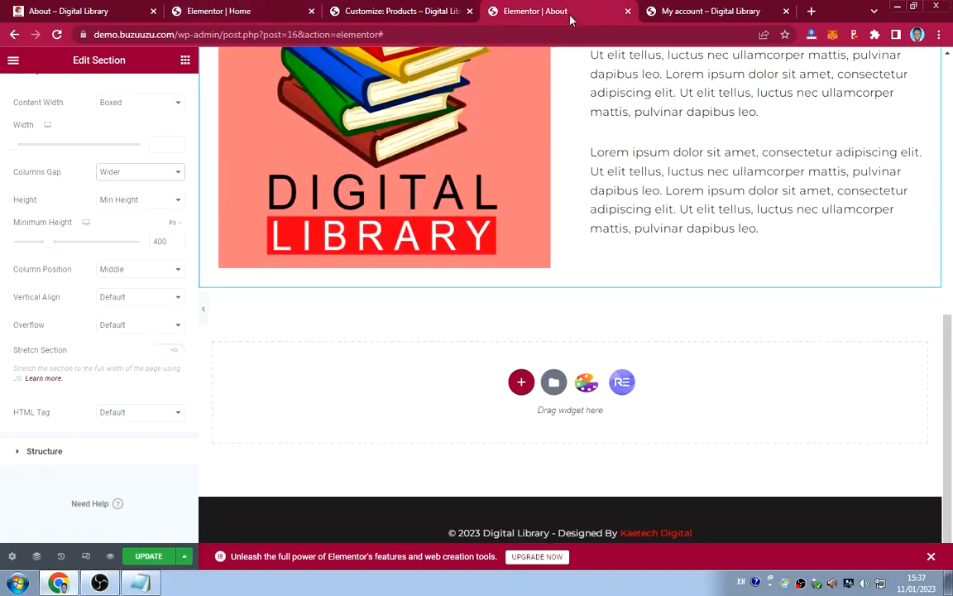
{"action": "right_click", "coordinate": [390, 378]}
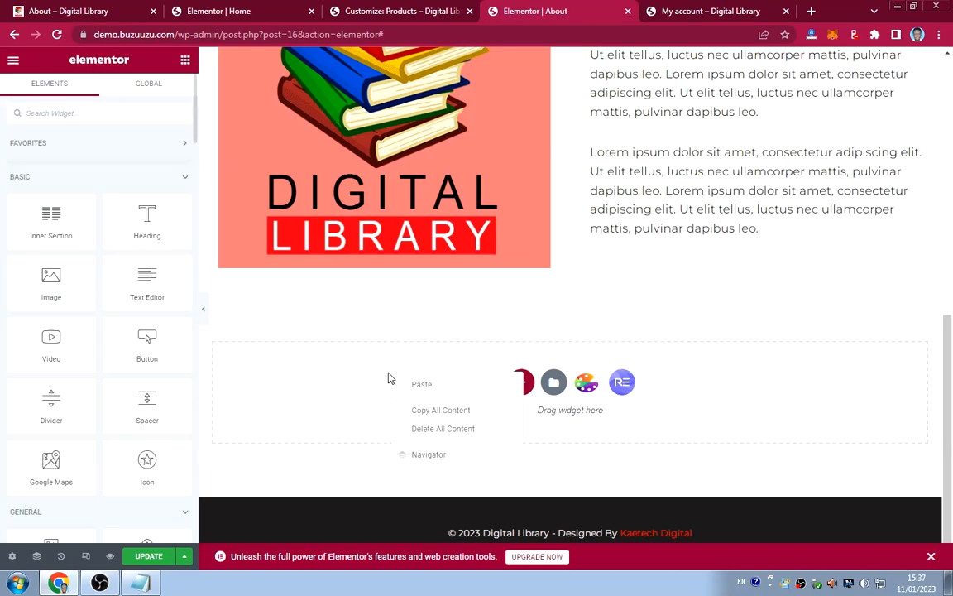
{"action": "left_click", "coordinate": [413, 387]}
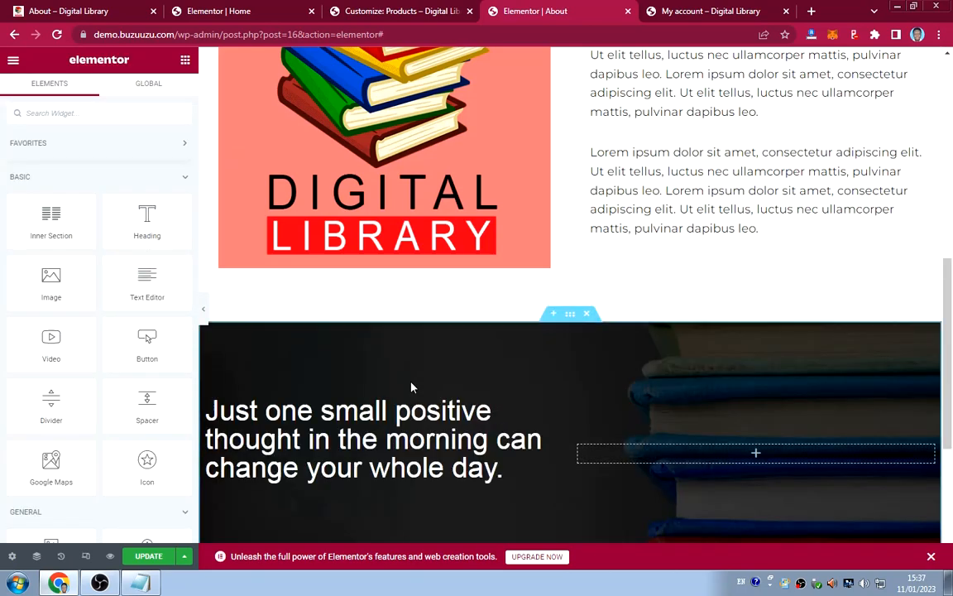
{"action": "scroll", "coordinate": [612, 362], "scroll_direction": "up", "scroll_amount": 5}
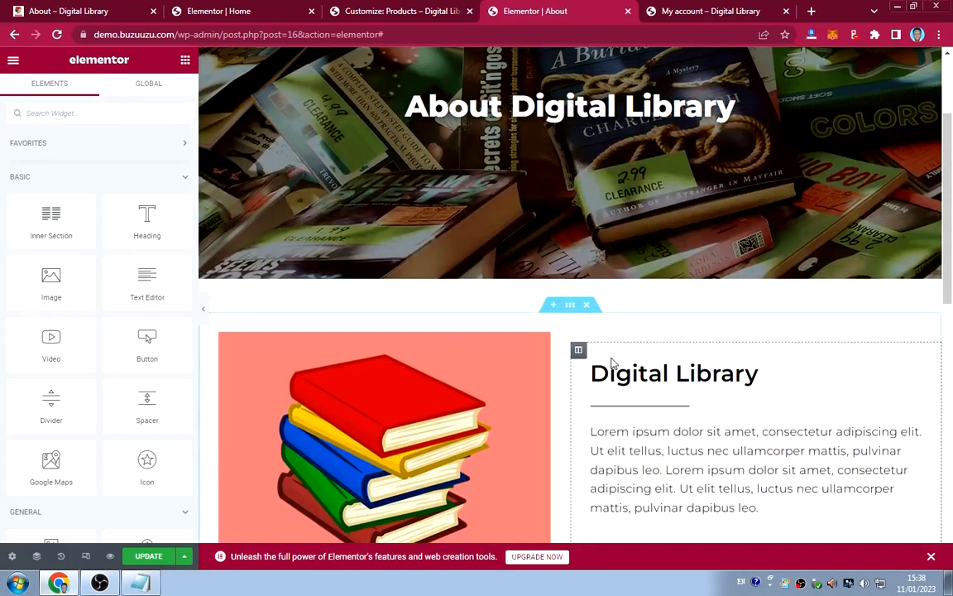
Review the About page from the hero to the pasted quote banner and save the page update.
{"action": "scroll", "coordinate": [610, 361], "scroll_direction": "down", "scroll_amount": 6}
{"action": "scroll", "coordinate": [589, 351], "scroll_direction": "up", "scroll_amount": 4}
{"action": "scroll", "coordinate": [588, 348], "scroll_direction": "up", "scroll_amount": 4}
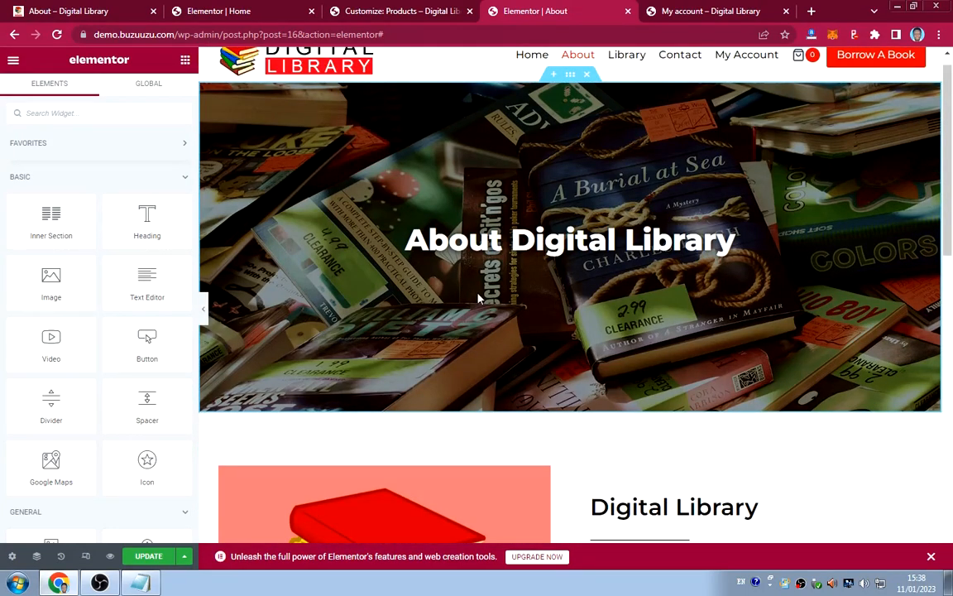
{"action": "scroll", "coordinate": [557, 269], "scroll_direction": "down", "scroll_amount": 4}
{"action": "scroll", "coordinate": [556, 267], "scroll_direction": "down", "scroll_amount": 4}
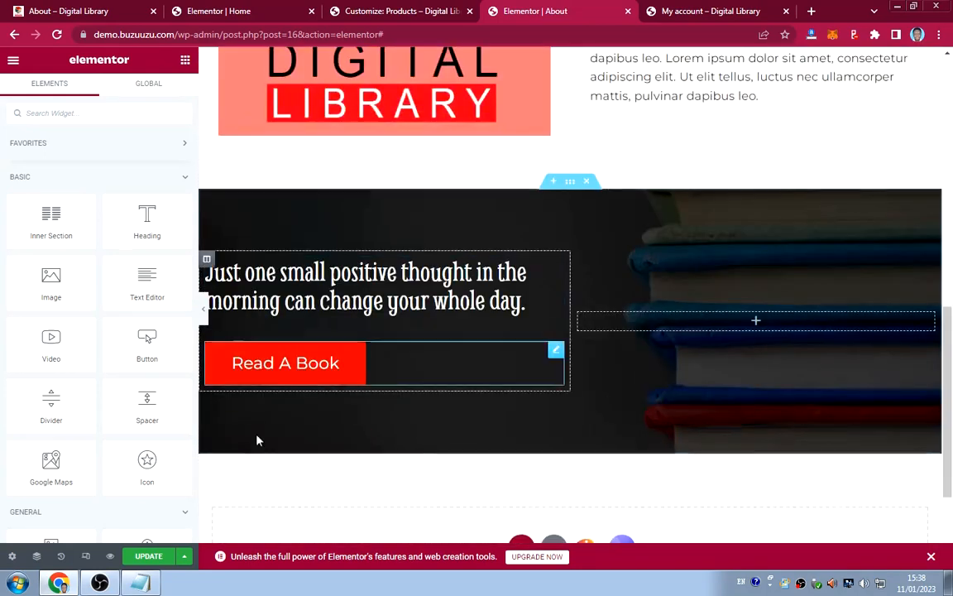
{"action": "left_click", "coordinate": [150, 557]}
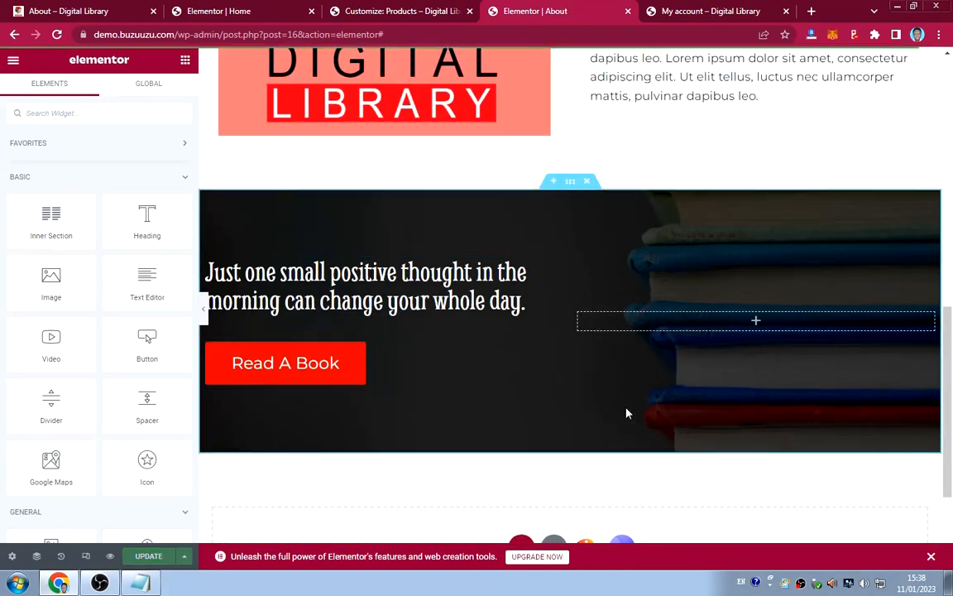
Preview the About page in the tablet layout, examining the hero, logo and text section and quote banner.
{"action": "scroll", "coordinate": [627, 410], "scroll_direction": "up", "scroll_amount": 8}
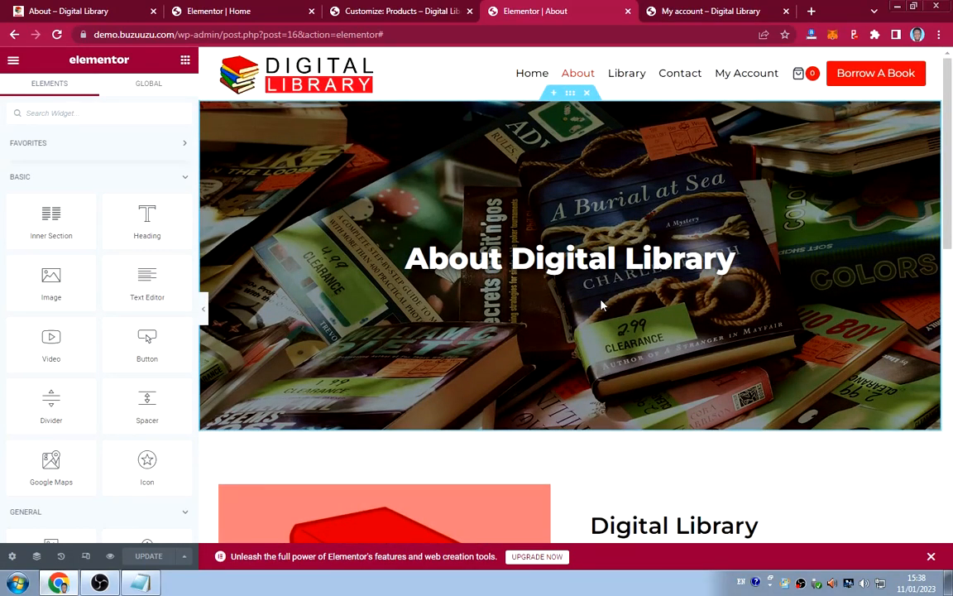
{"action": "left_click", "coordinate": [86, 557]}
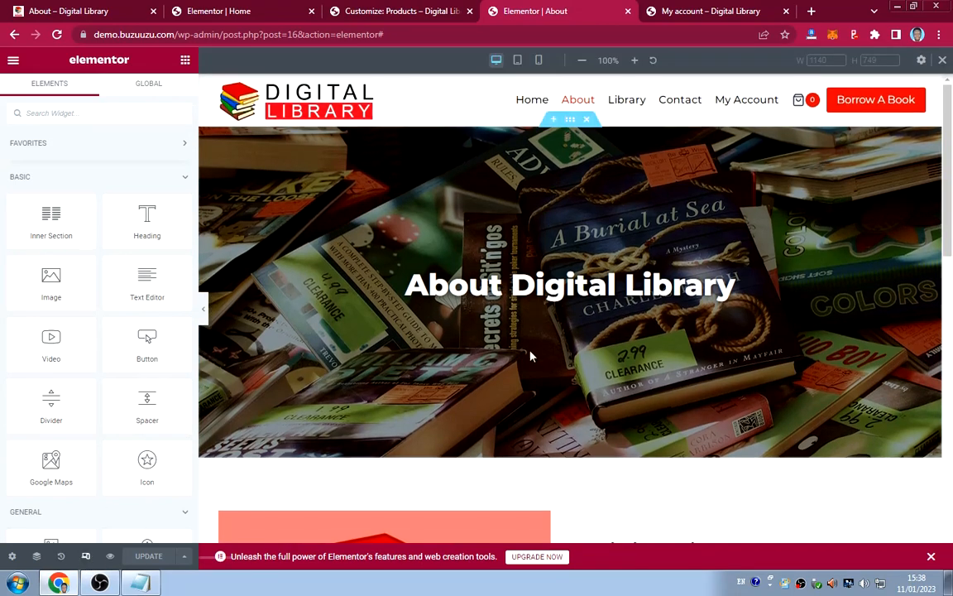
{"action": "left_click", "coordinate": [518, 61]}
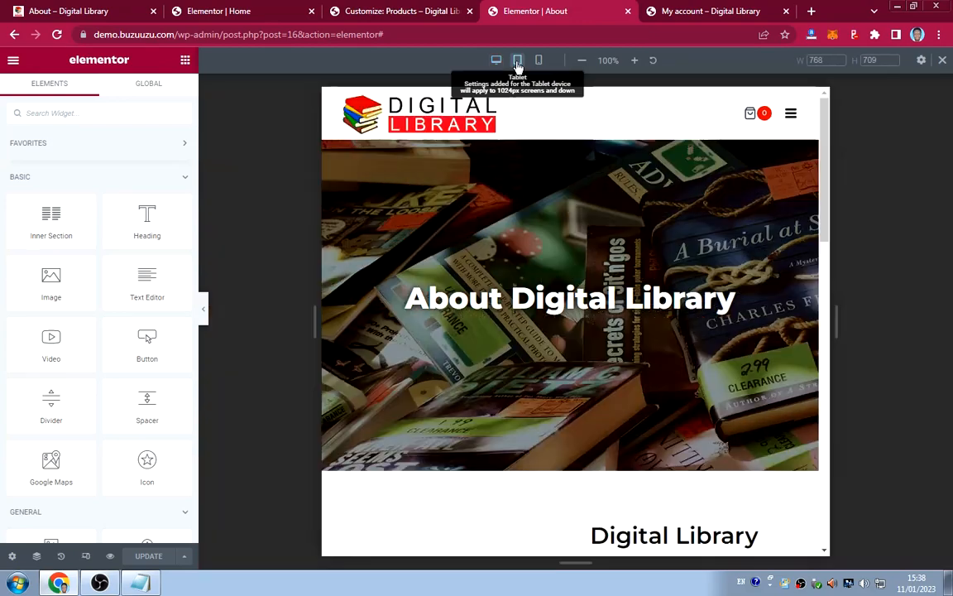
{"action": "scroll", "coordinate": [589, 351], "scroll_direction": "down", "scroll_amount": 3}
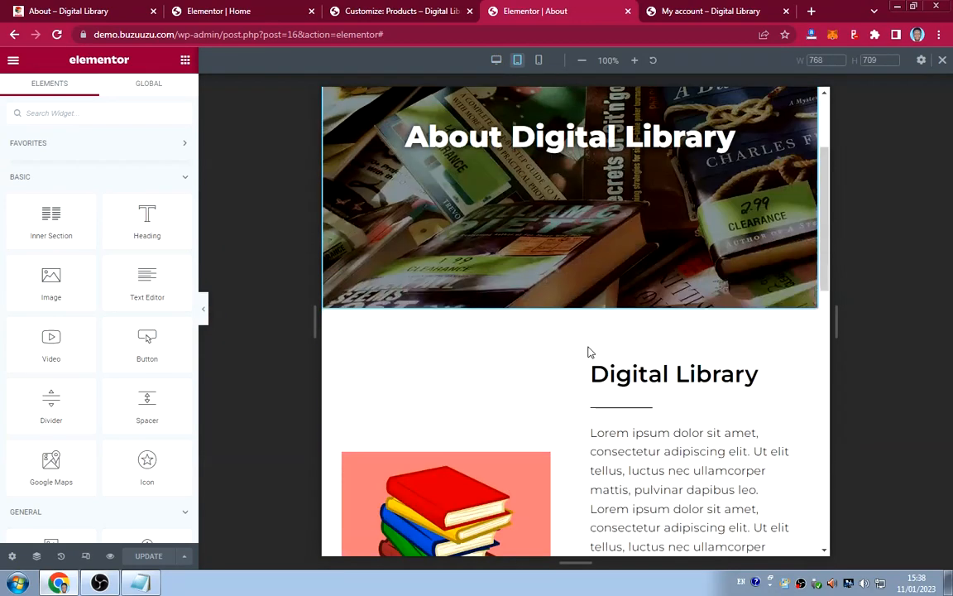
{"action": "scroll", "coordinate": [589, 351], "scroll_direction": "down", "scroll_amount": 2}
{"action": "scroll", "coordinate": [589, 351], "scroll_direction": "up", "scroll_amount": 1}
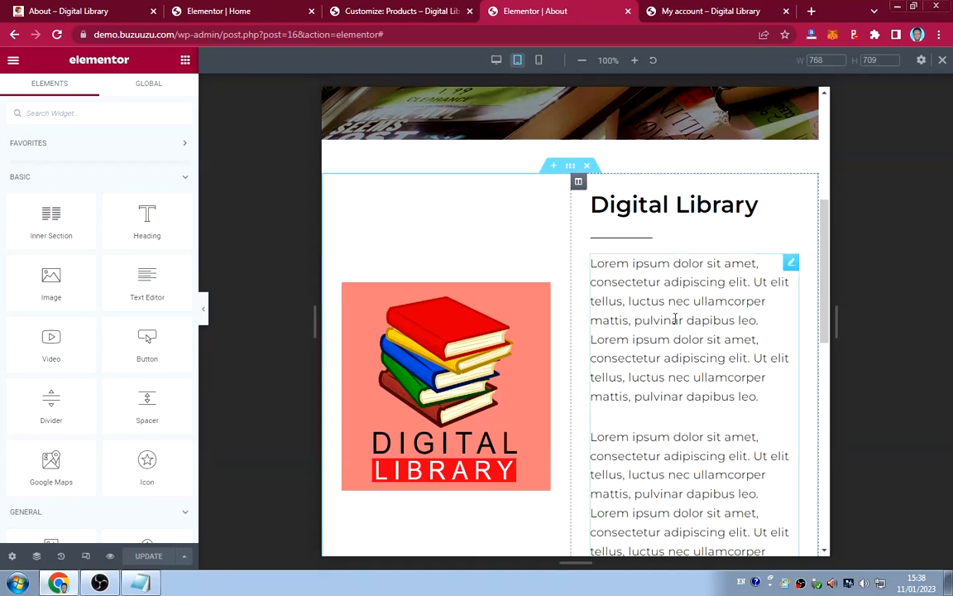
{"action": "scroll", "coordinate": [677, 315], "scroll_direction": "down", "scroll_amount": 3}
{"action": "scroll", "coordinate": [655, 327], "scroll_direction": "down", "scroll_amount": 2}
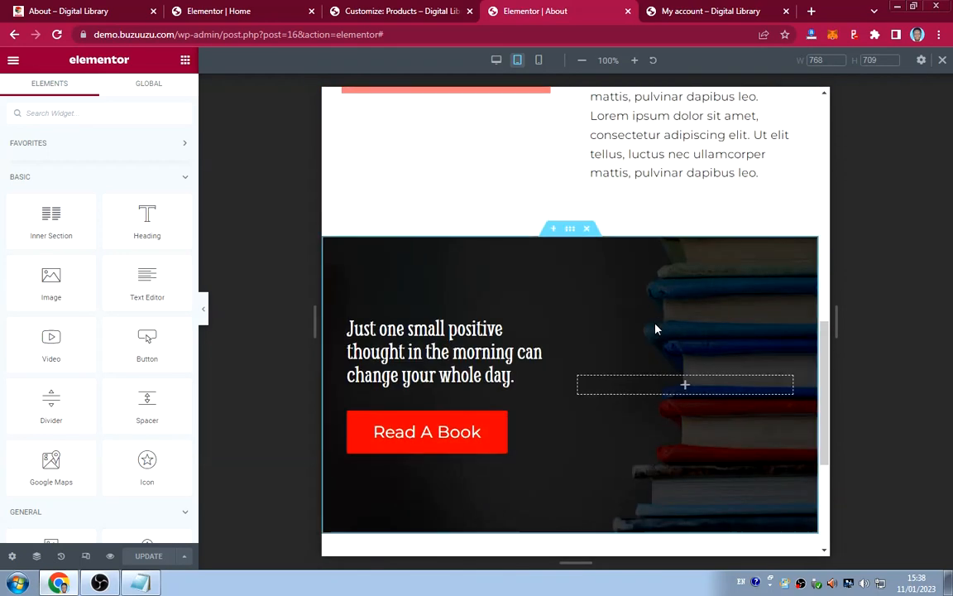
{"action": "scroll", "coordinate": [654, 321], "scroll_direction": "up", "scroll_amount": 4}
{"action": "scroll", "coordinate": [654, 321], "scroll_direction": "up", "scroll_amount": 5}
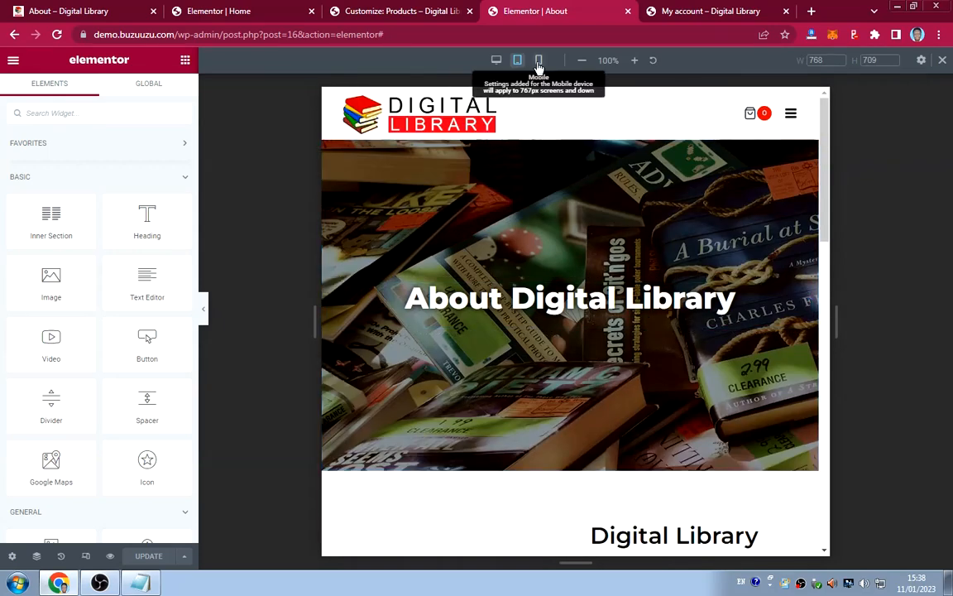
Switch to the mobile layout and reduce the hero section's minimum height to 292 px.
{"action": "left_click", "coordinate": [539, 61]}
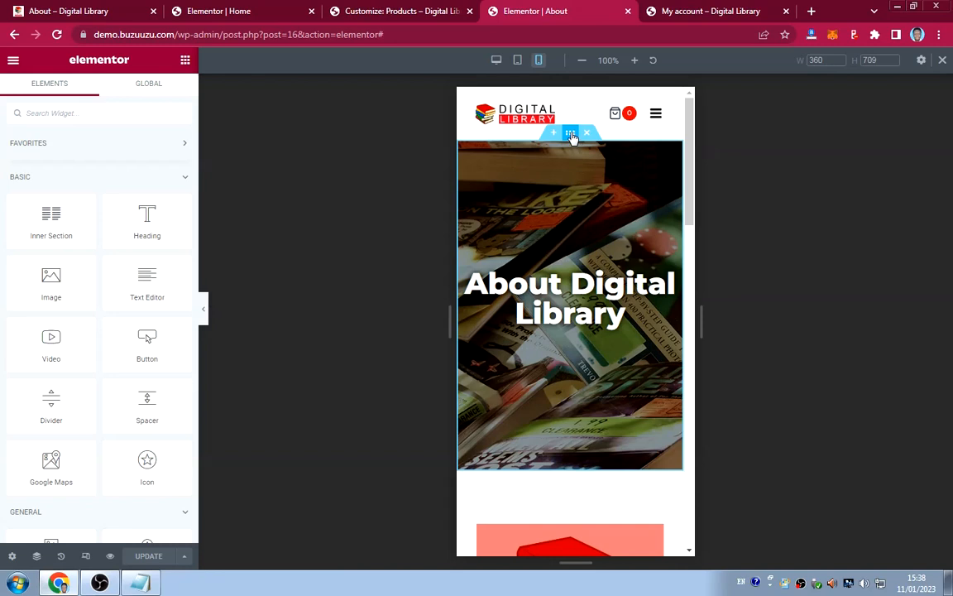
{"action": "left_click", "coordinate": [468, 258]}
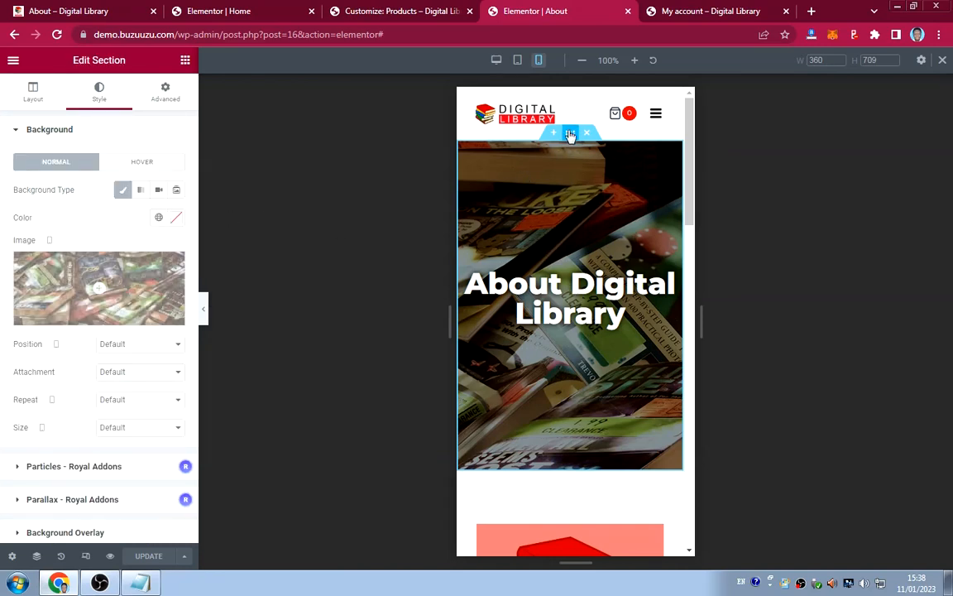
{"action": "left_click", "coordinate": [33, 96]}
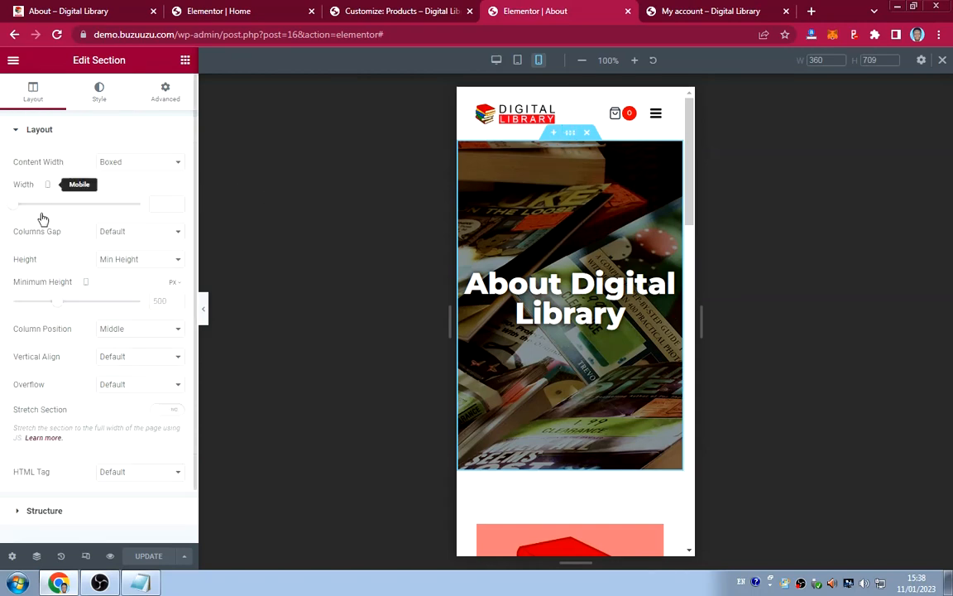
{"action": "left_click_drag", "start_coordinate": [59, 305], "coordinate": [38, 292]}
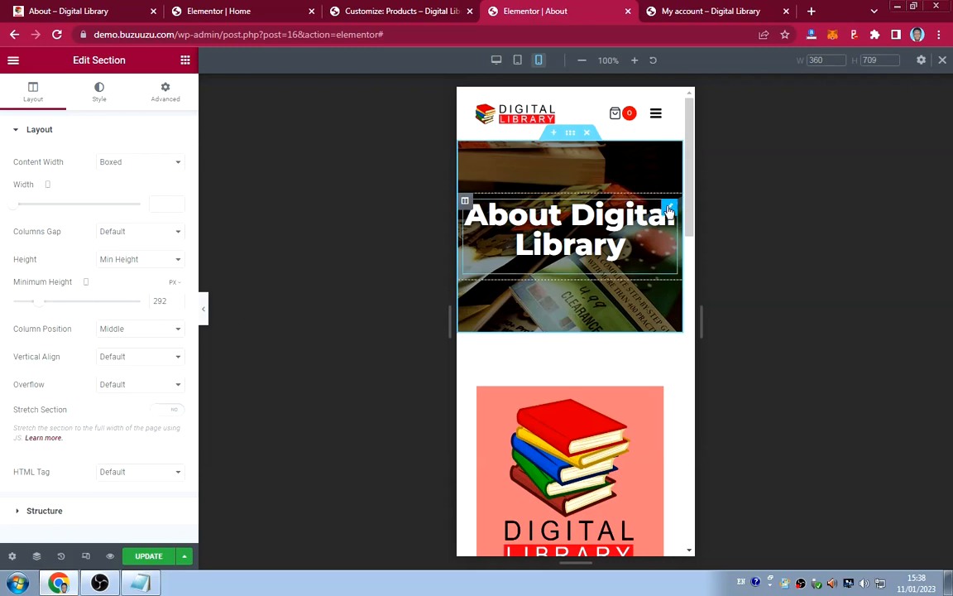
Set the mobile font size of the "About Digital Library" hero heading to 25 px.
{"action": "left_click", "coordinate": [669, 209]}
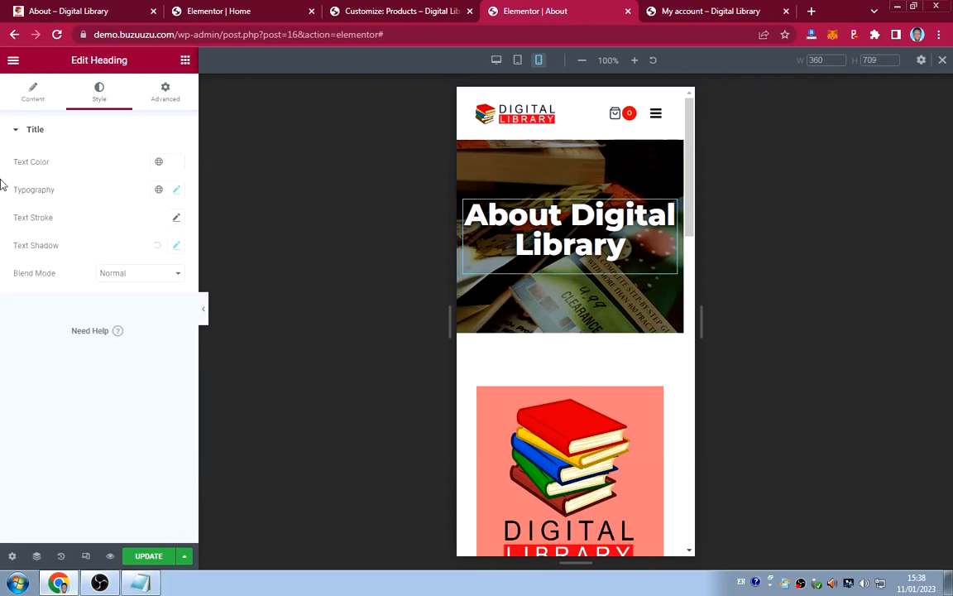
{"action": "left_click", "coordinate": [176, 190]}
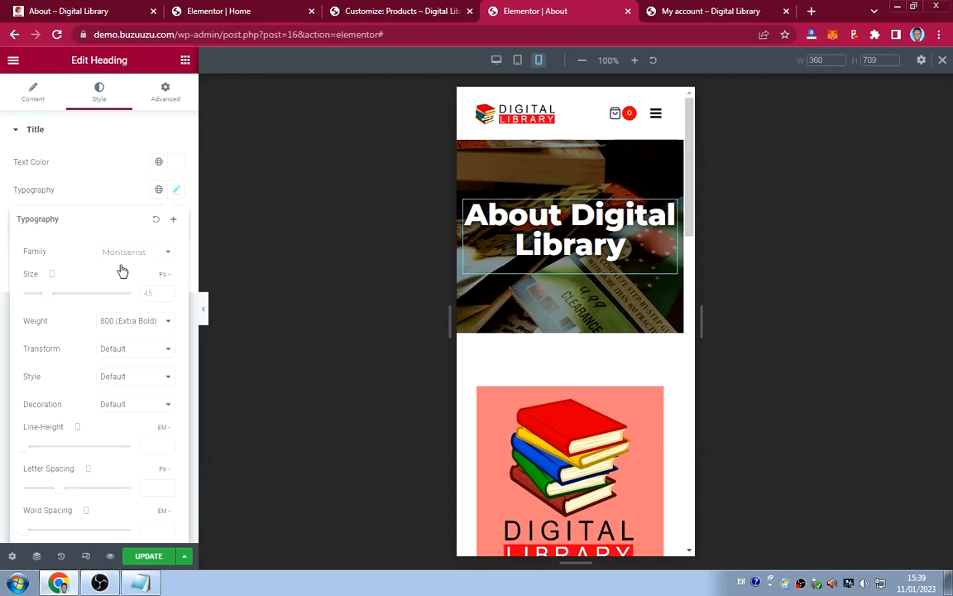
{"action": "left_click_drag", "start_coordinate": [47, 298], "coordinate": [38, 296]}
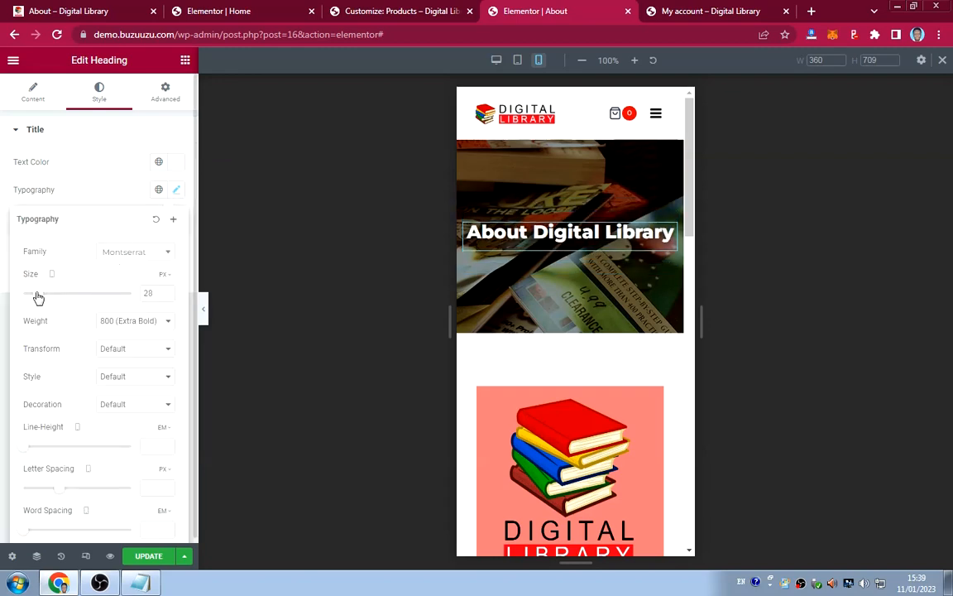
{"action": "double_click", "coordinate": [149, 294]}
{"action": "type", "text": "25"}
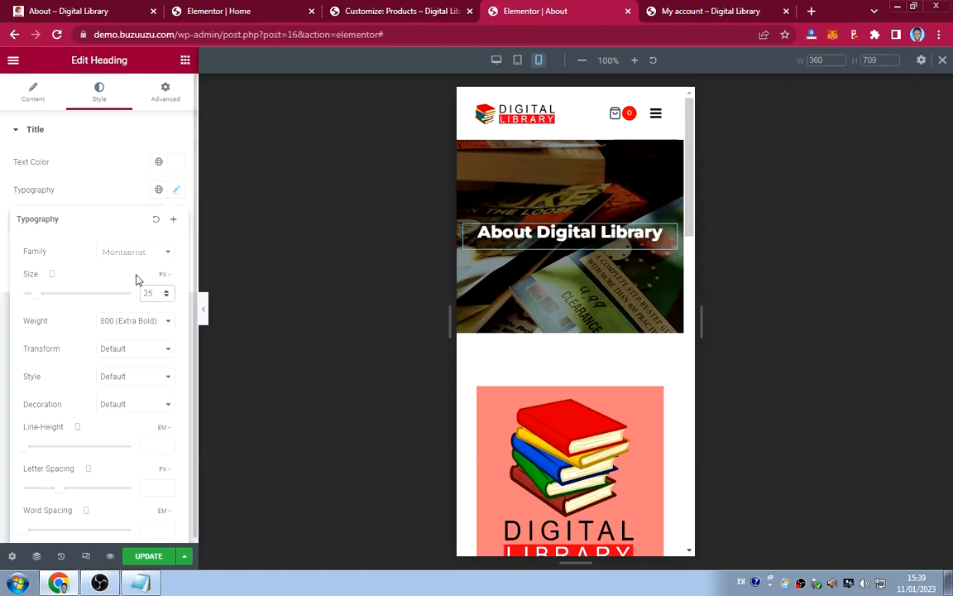
Set the mobile font size of the "Digital Library" heading below the logo to 25 px.
{"action": "scroll", "coordinate": [606, 360], "scroll_direction": "down", "scroll_amount": 4}
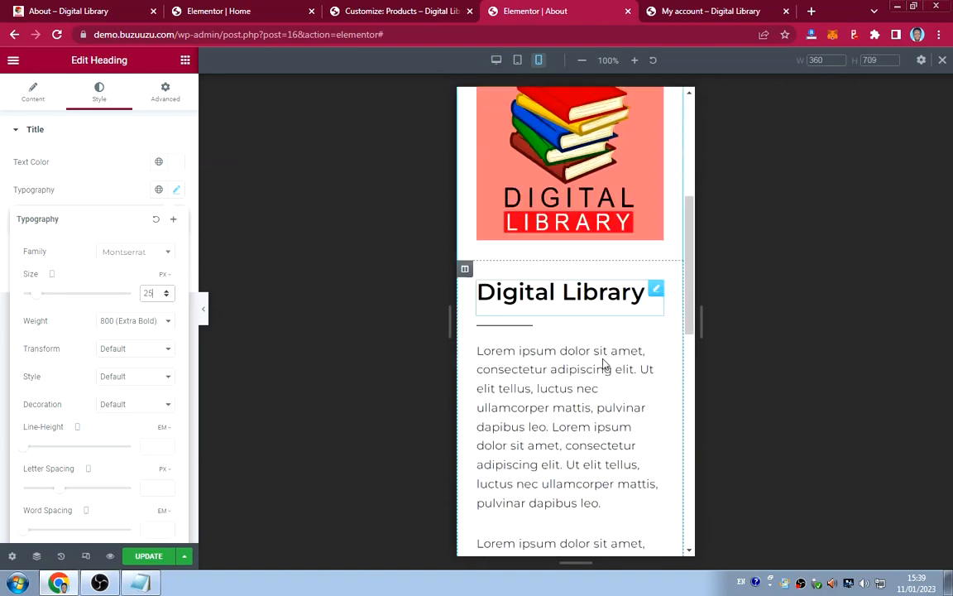
{"action": "scroll", "coordinate": [604, 364], "scroll_direction": "down", "scroll_amount": 5}
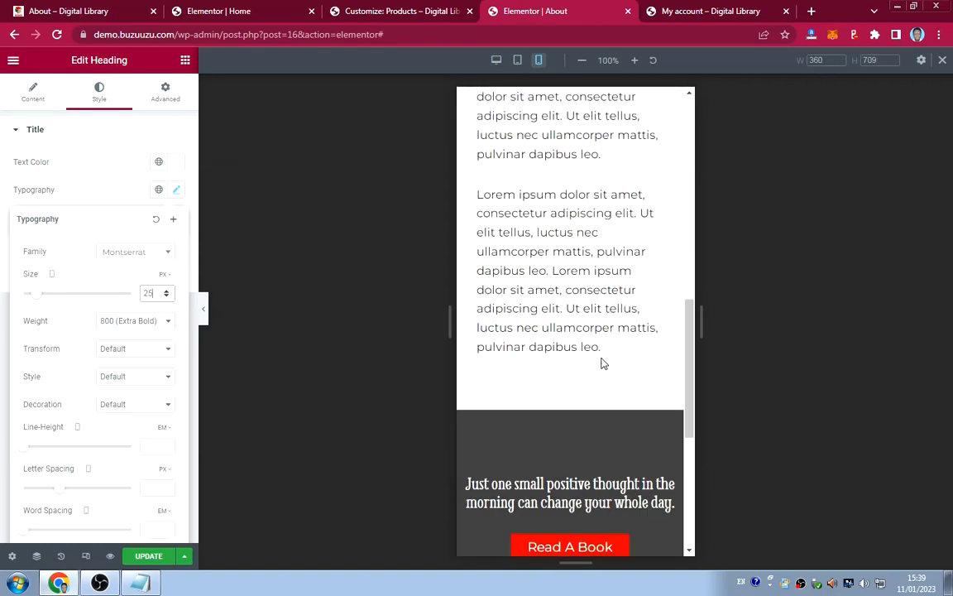
{"action": "scroll", "coordinate": [602, 363], "scroll_direction": "up", "scroll_amount": 7}
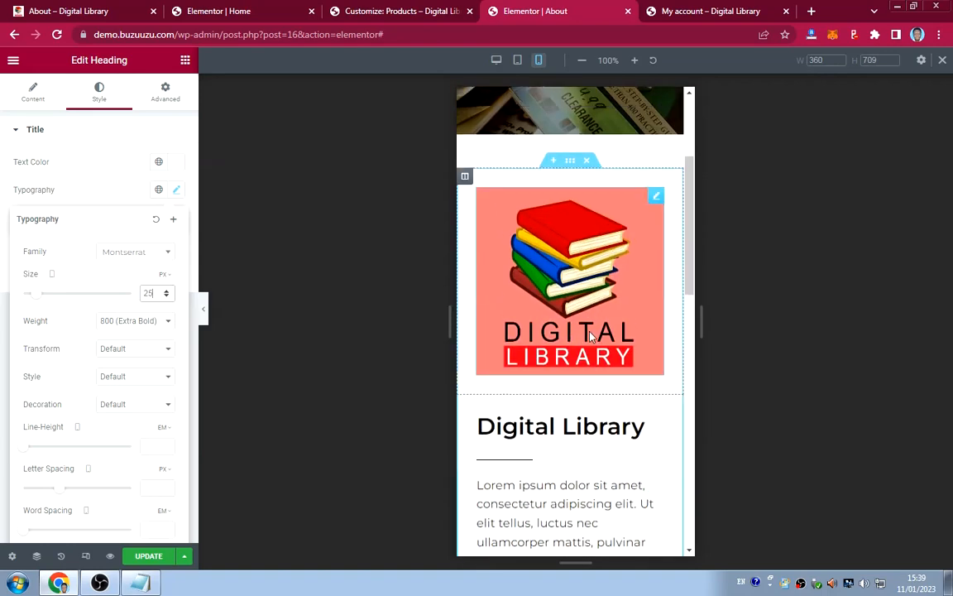
{"action": "scroll", "coordinate": [591, 335], "scroll_direction": "down", "scroll_amount": 3}
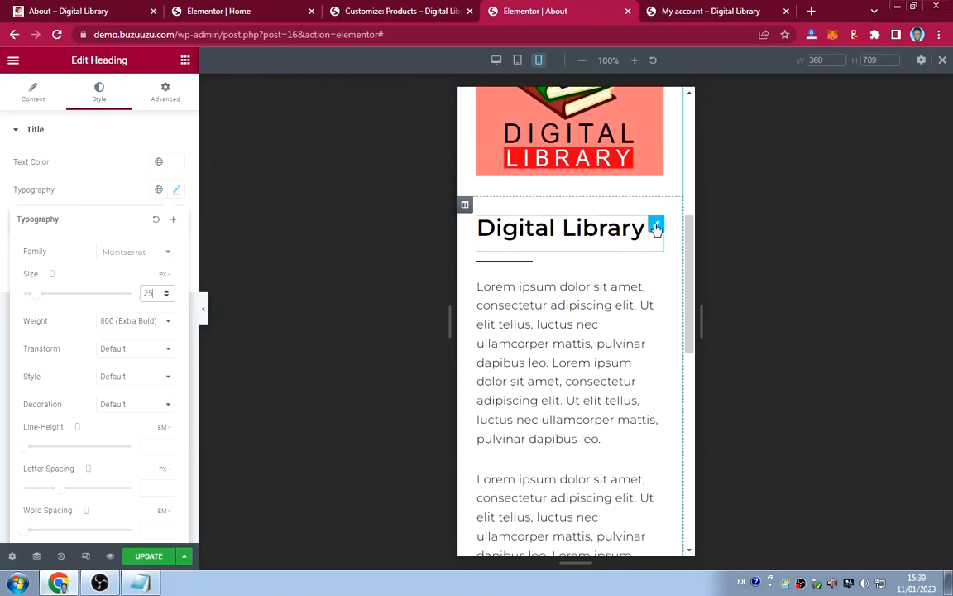
{"action": "left_click", "coordinate": [655, 229]}
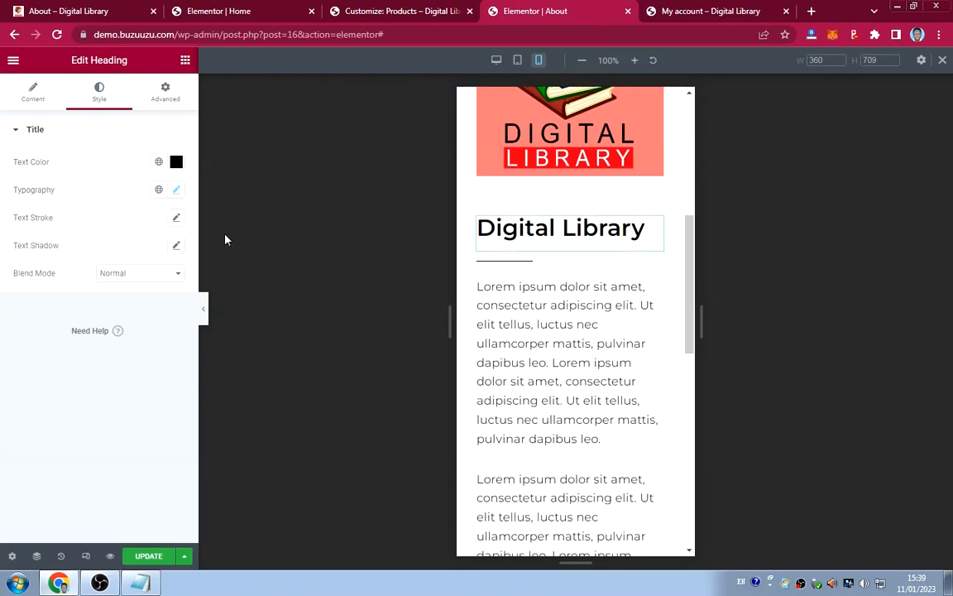
{"action": "left_click", "coordinate": [176, 191]}
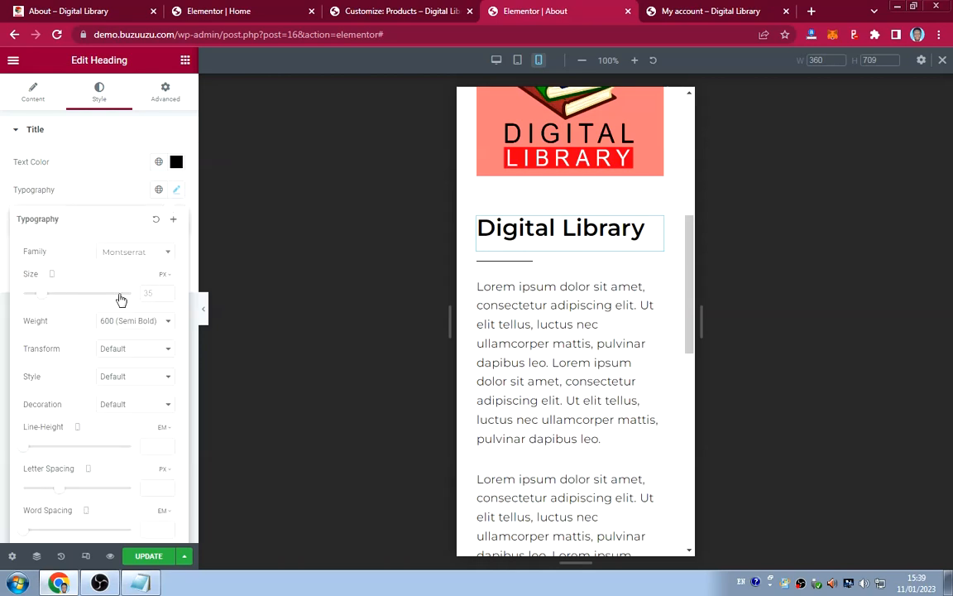
{"action": "left_click_drag", "start_coordinate": [42, 299], "coordinate": [41, 299]}
{"action": "left_click_drag", "start_coordinate": [155, 293], "coordinate": [124, 295]}
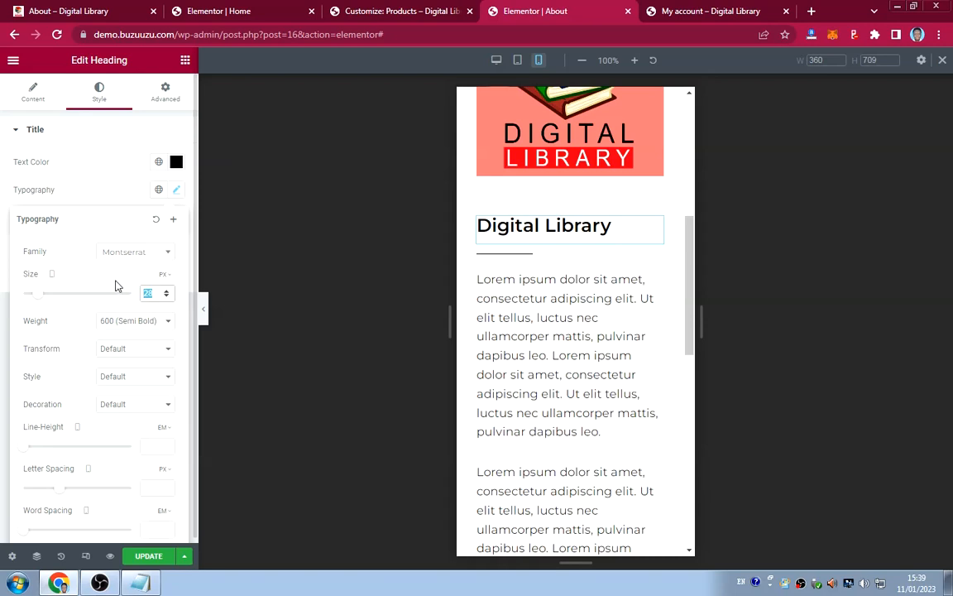
{"action": "type", "text": "25"}
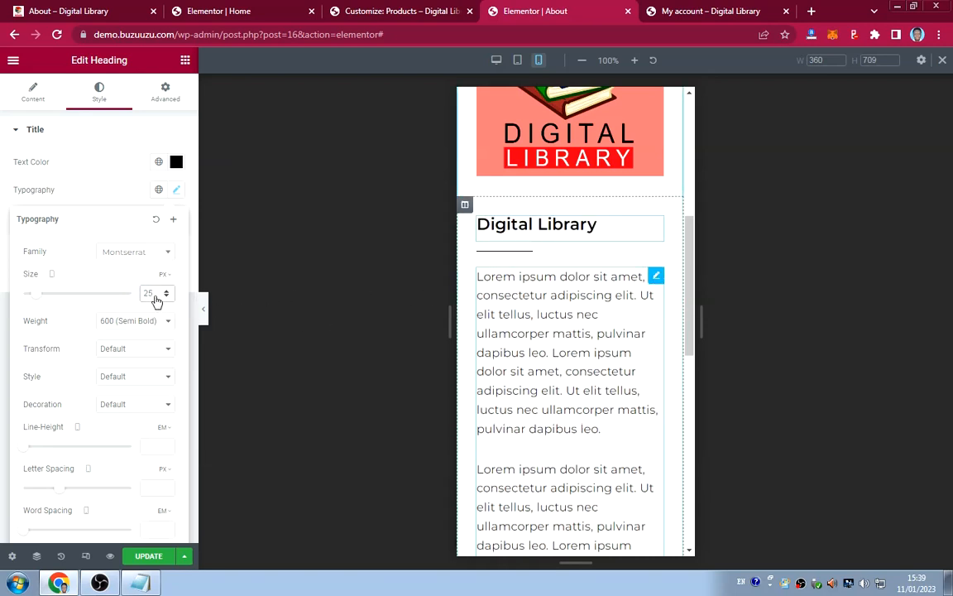
Set the mobile font size of the paragraph text under the divider to 15 px.
{"action": "left_click", "coordinate": [177, 219]}
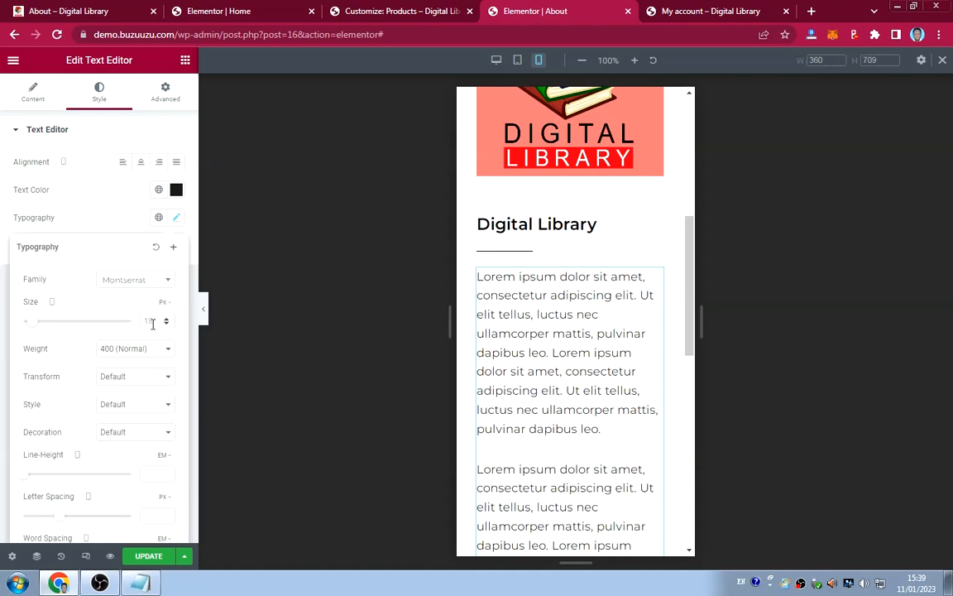
{"action": "left_click", "coordinate": [152, 322]}
{"action": "type", "text": "15"}
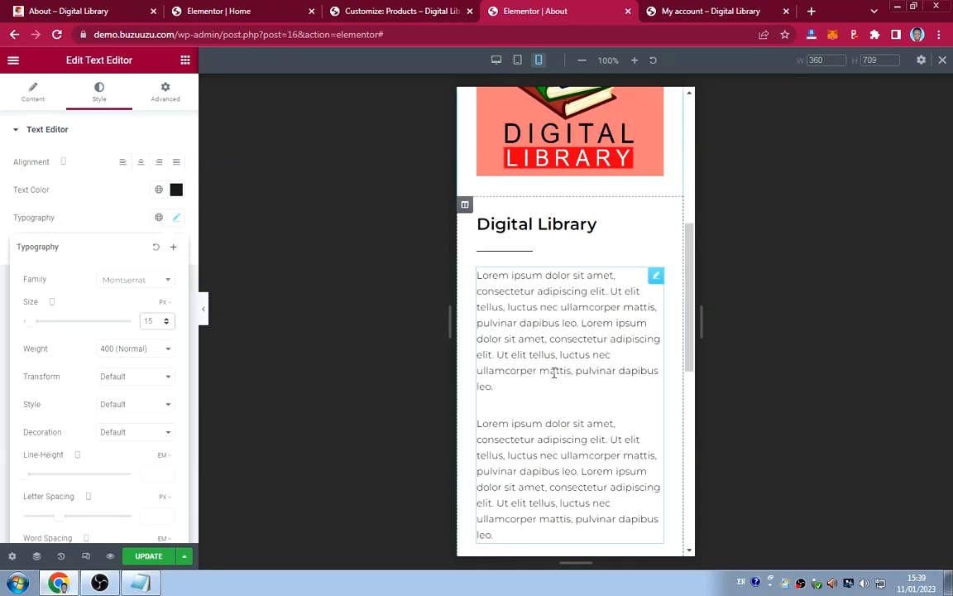
Review the whole About page in the mobile layout and save the page update.
{"action": "scroll", "coordinate": [552, 376], "scroll_direction": "down", "scroll_amount": 5}
{"action": "scroll", "coordinate": [550, 379], "scroll_direction": "up", "scroll_amount": 10}
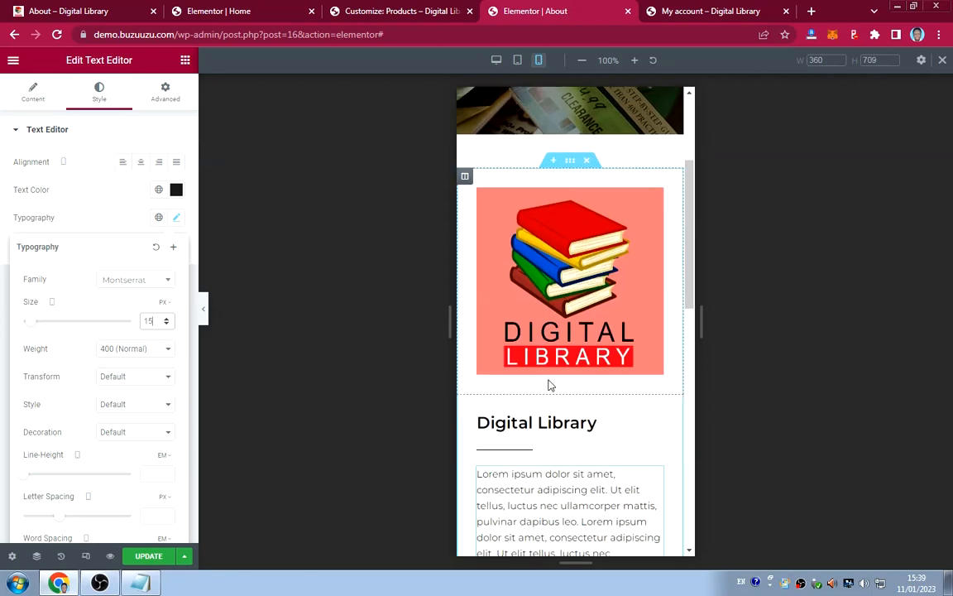
{"action": "scroll", "coordinate": [550, 386], "scroll_direction": "down", "scroll_amount": 8}
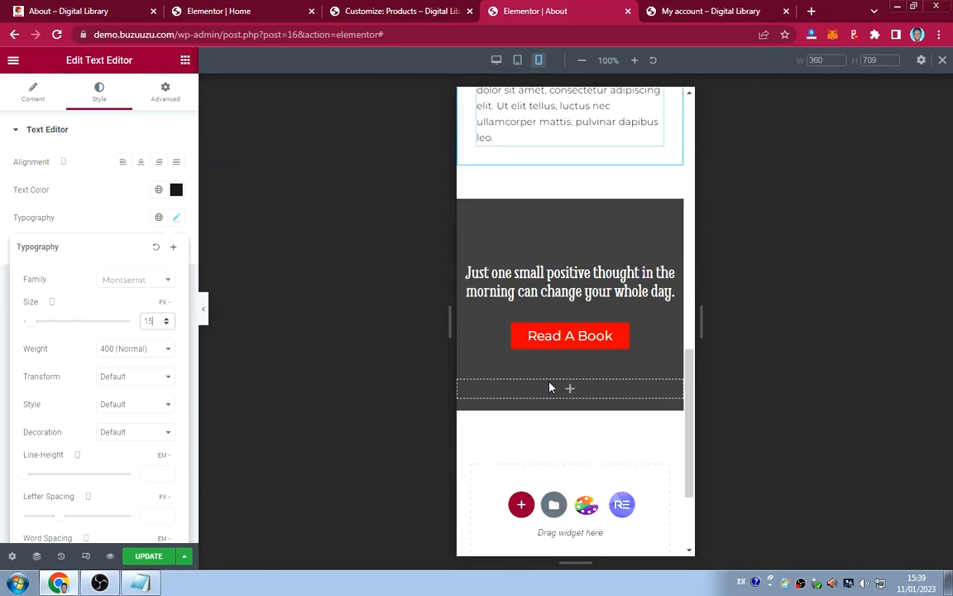
{"action": "scroll", "coordinate": [551, 388], "scroll_direction": "up", "scroll_amount": 4}
{"action": "scroll", "coordinate": [551, 389], "scroll_direction": "up", "scroll_amount": 6}
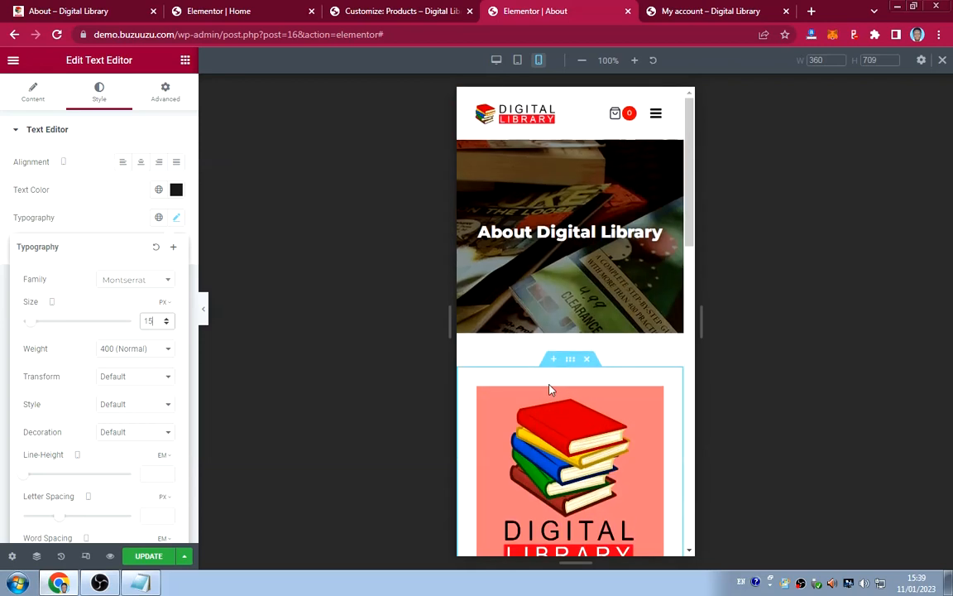
{"action": "left_click", "coordinate": [149, 555]}
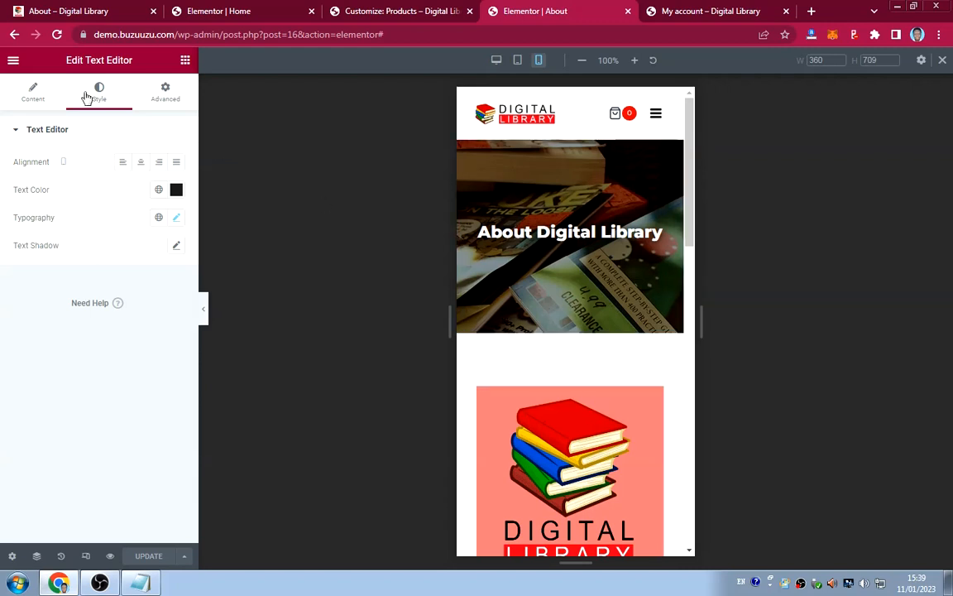
Open the live About page from the editor and examine it from the hero to the footer.
{"action": "left_click", "coordinate": [13, 66]}
{"action": "left_click", "coordinate": [60, 291]}
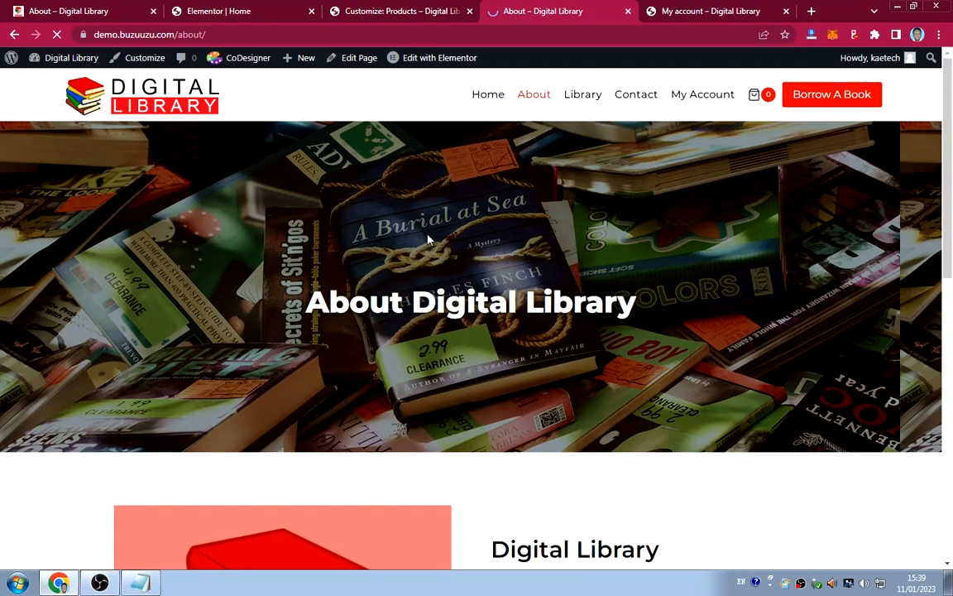
{"action": "scroll", "coordinate": [413, 259], "scroll_direction": "down", "scroll_amount": 8}
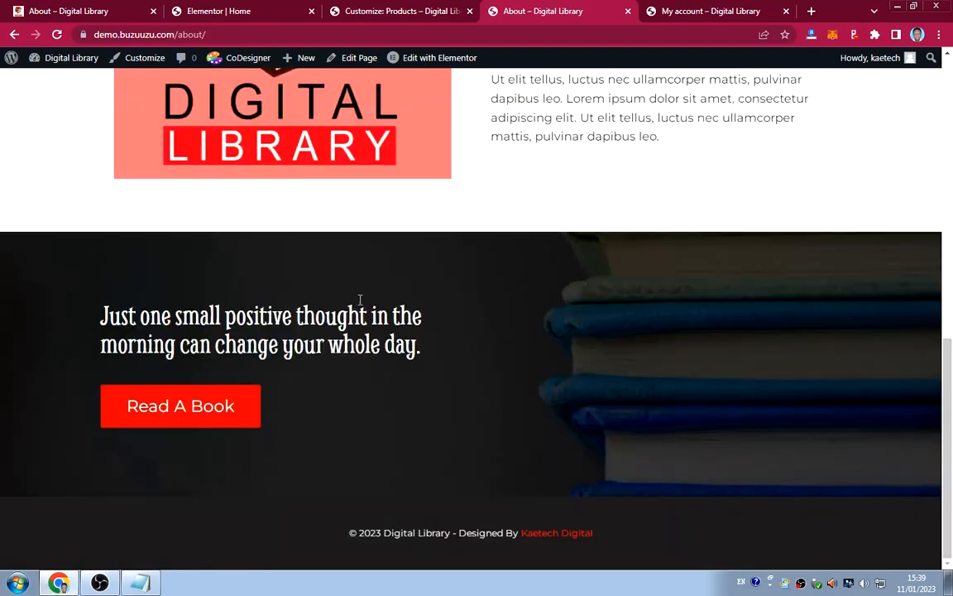
{"action": "scroll", "coordinate": [418, 298], "scroll_direction": "up", "scroll_amount": 5}
{"action": "scroll", "coordinate": [418, 299], "scroll_direction": "up", "scroll_amount": 3}
{"action": "scroll", "coordinate": [418, 299], "scroll_direction": "down", "scroll_amount": 8}
{"action": "scroll", "coordinate": [419, 299], "scroll_direction": "up", "scroll_amount": 10}
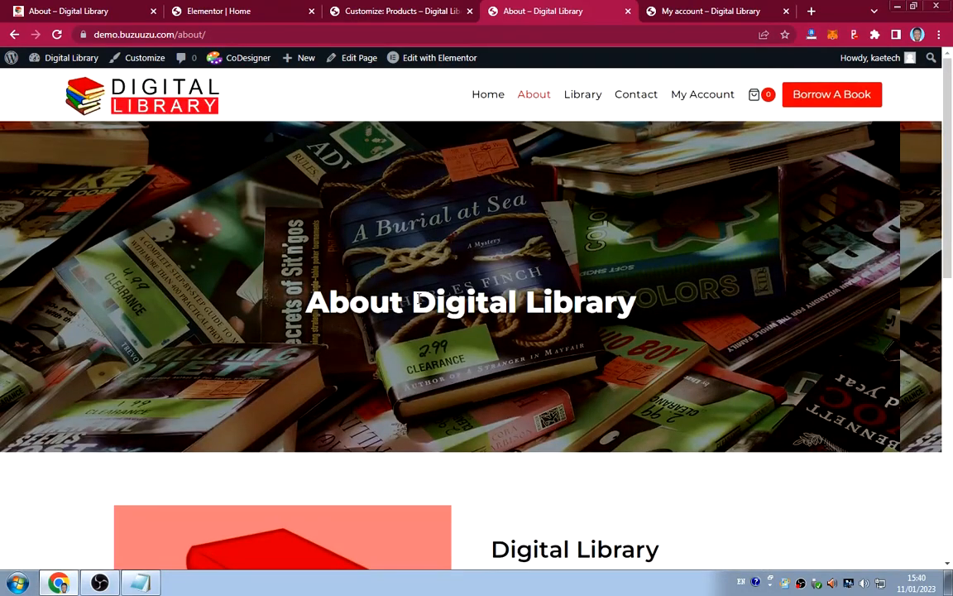
Review the demo site's live About page once more and open the demo site's Contact page.
{"action": "scroll", "coordinate": [418, 300], "scroll_direction": "down", "scroll_amount": 6}
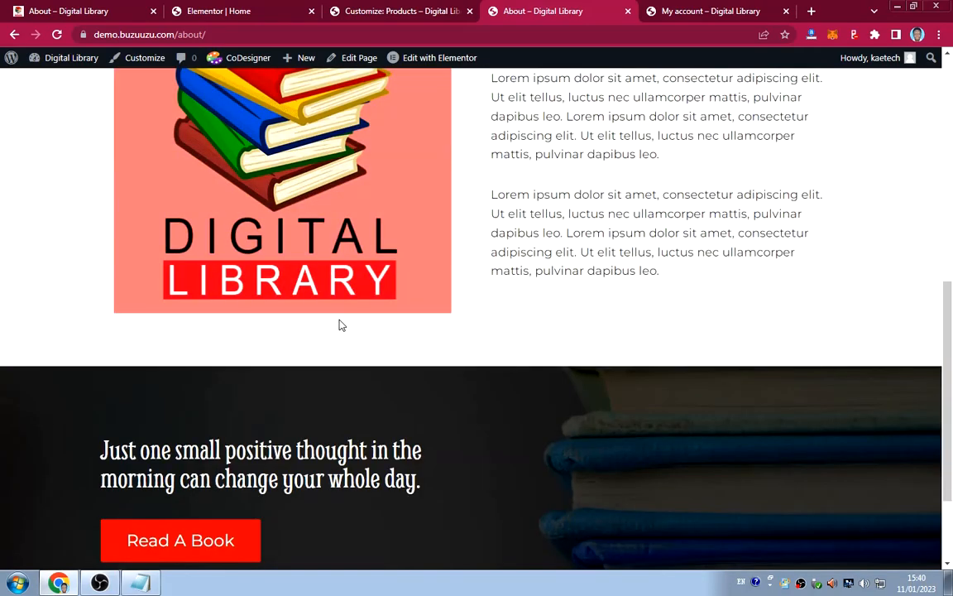
{"action": "scroll", "coordinate": [515, 308], "scroll_direction": "up", "scroll_amount": 6}
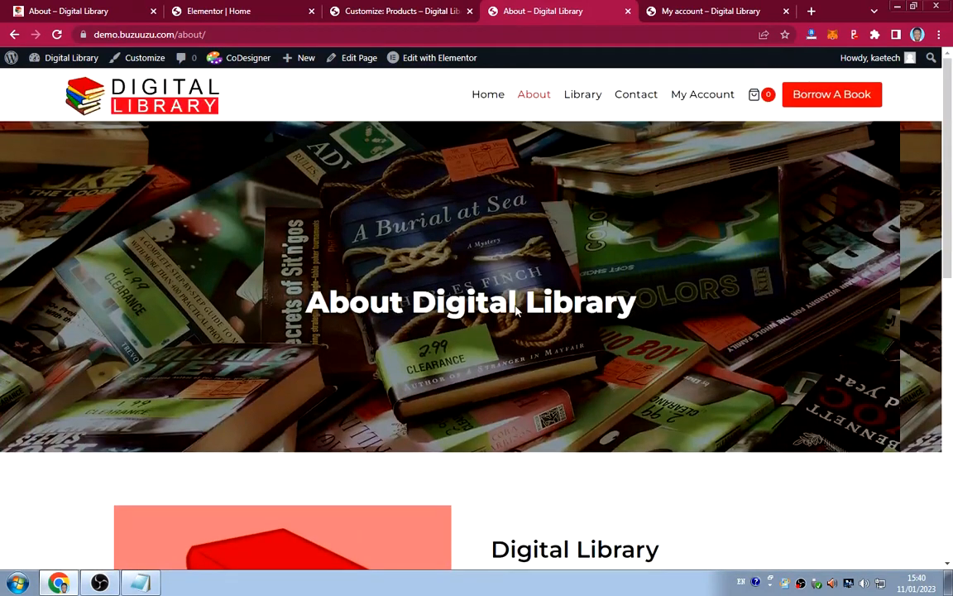
{"action": "left_click", "coordinate": [639, 95]}
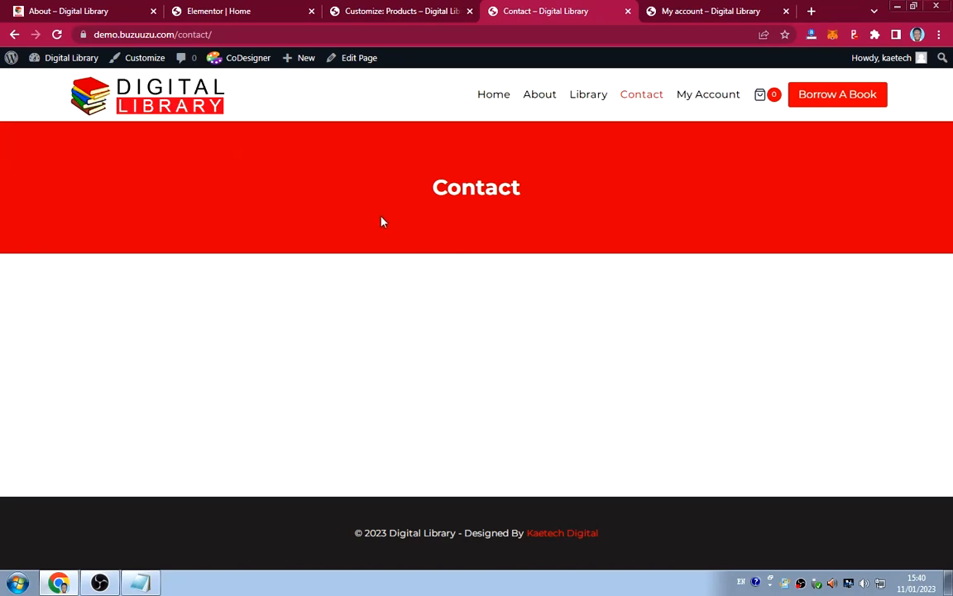
Open the Contact page of the published reference site and examine its hero banner and contact form.
{"action": "left_click", "coordinate": [56, 9]}
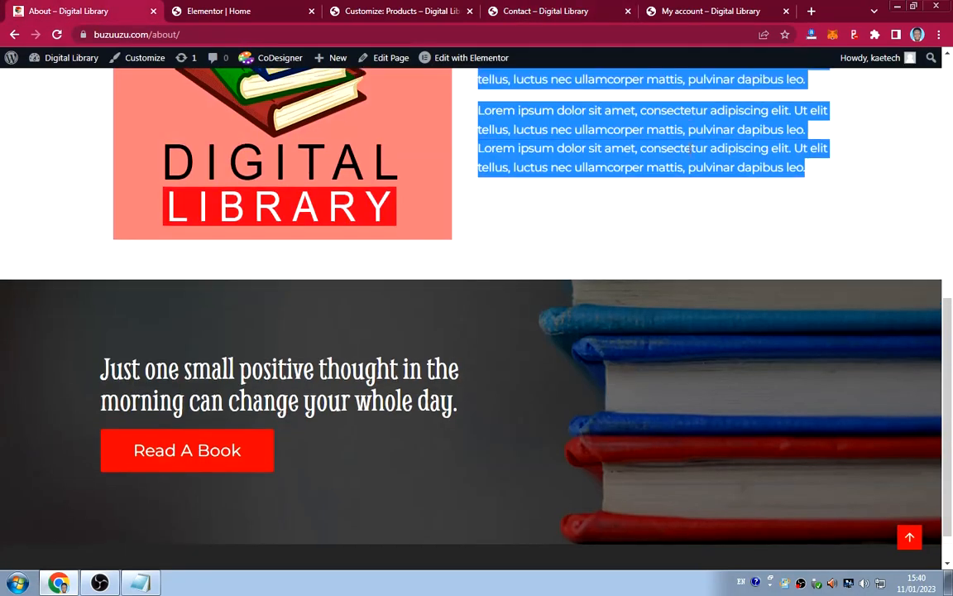
{"action": "scroll", "coordinate": [685, 156], "scroll_direction": "up", "scroll_amount": 5}
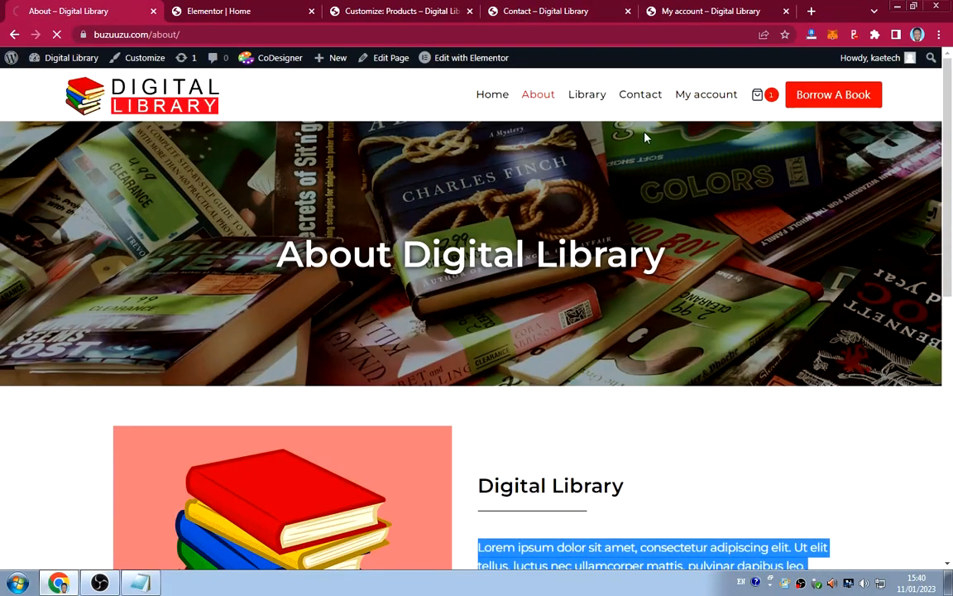
{"action": "left_click", "coordinate": [639, 94]}
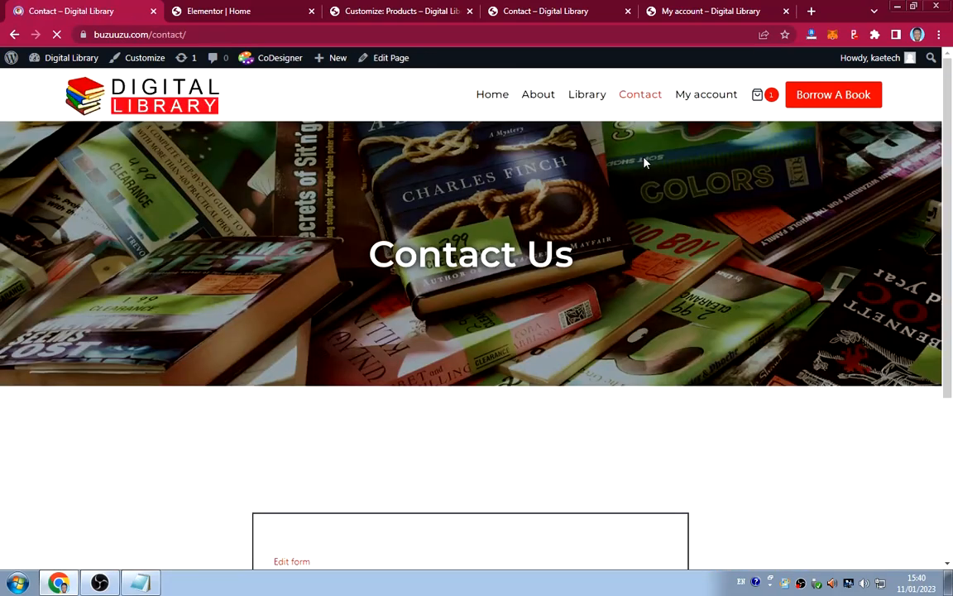
{"action": "scroll", "coordinate": [653, 187], "scroll_direction": "down", "scroll_amount": 6}
{"action": "scroll", "coordinate": [676, 210], "scroll_direction": "up", "scroll_amount": 5}
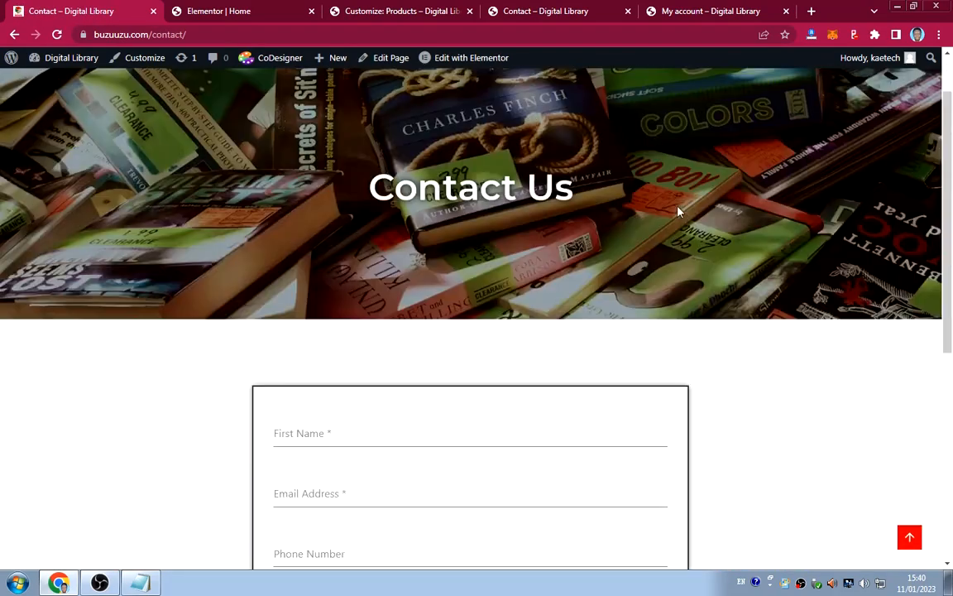
{"action": "scroll", "coordinate": [676, 211], "scroll_direction": "up", "scroll_amount": 1}
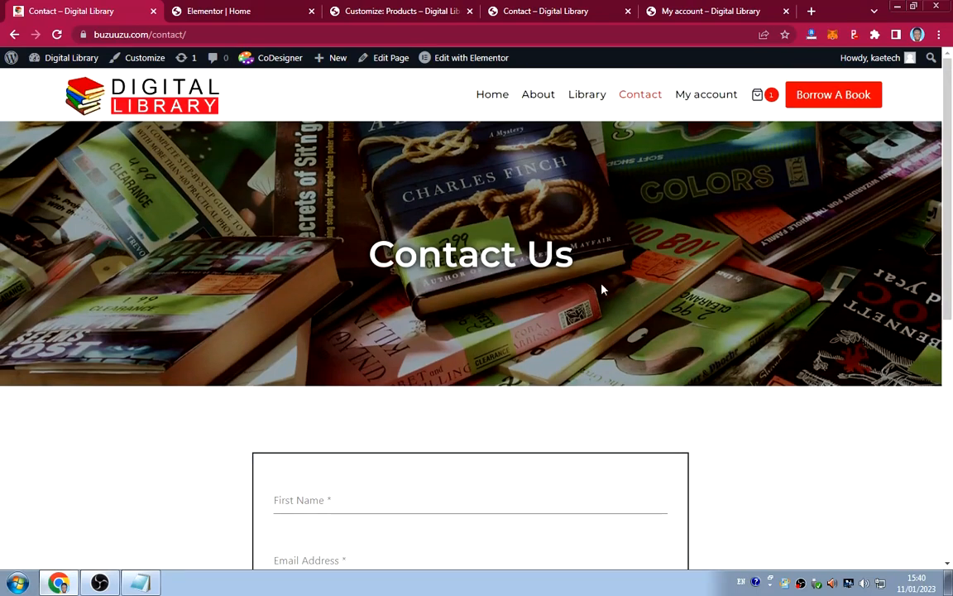
{"action": "scroll", "coordinate": [602, 289], "scroll_direction": "down", "scroll_amount": 5}
{"action": "scroll", "coordinate": [585, 253], "scroll_direction": "up", "scroll_amount": 1}
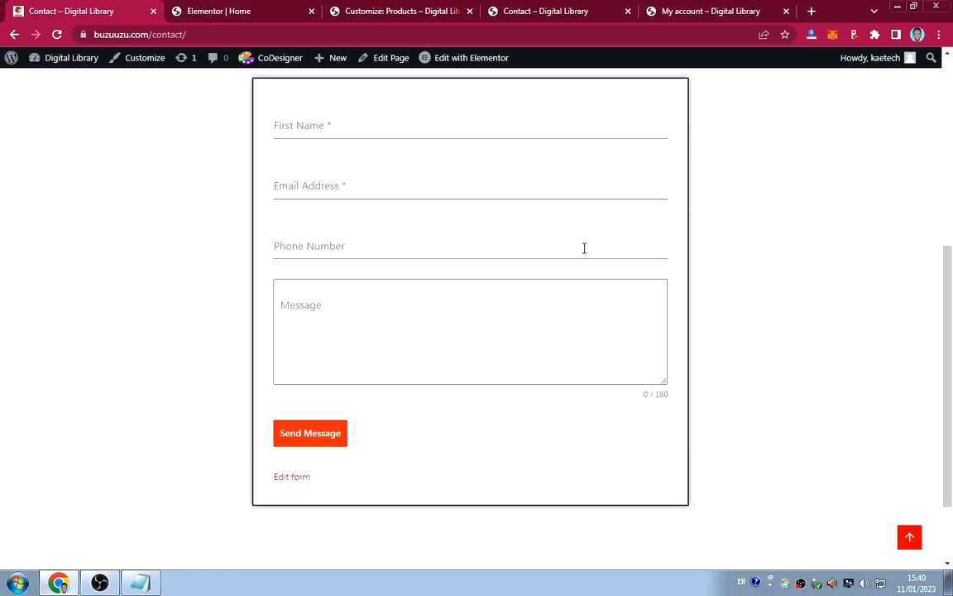
{"action": "scroll", "coordinate": [584, 249], "scroll_direction": "down", "scroll_amount": 3}
{"action": "scroll", "coordinate": [585, 245], "scroll_direction": "up", "scroll_amount": 6}
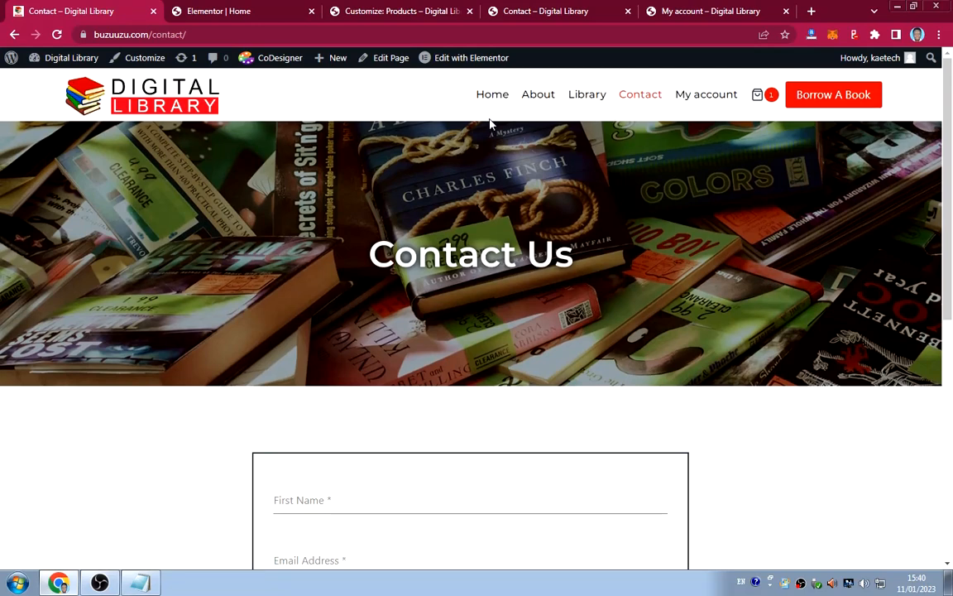
Return to the demo site's About page and open it in the Elementor editor.
{"action": "left_click", "coordinate": [528, 12]}
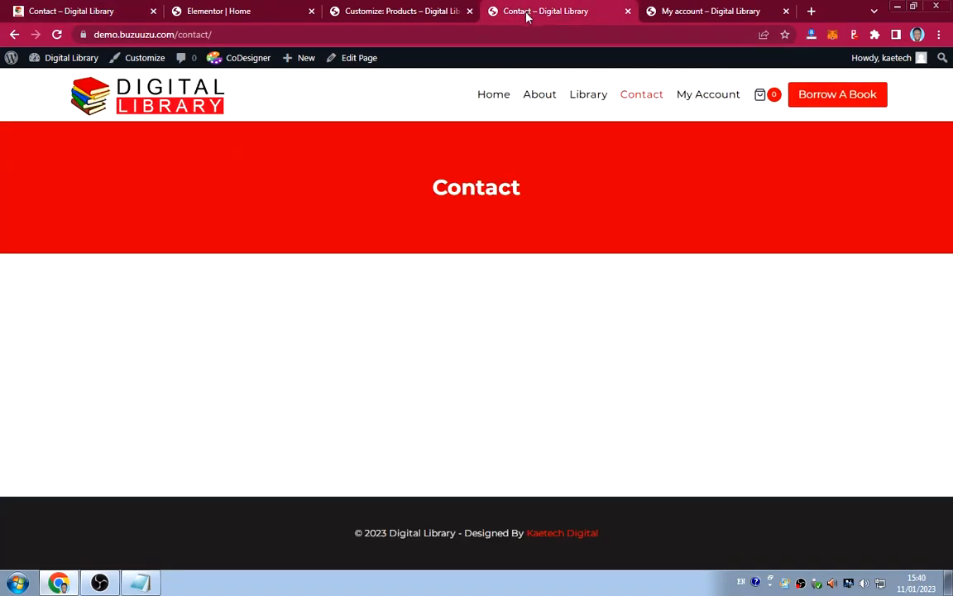
{"action": "left_click", "coordinate": [544, 95]}
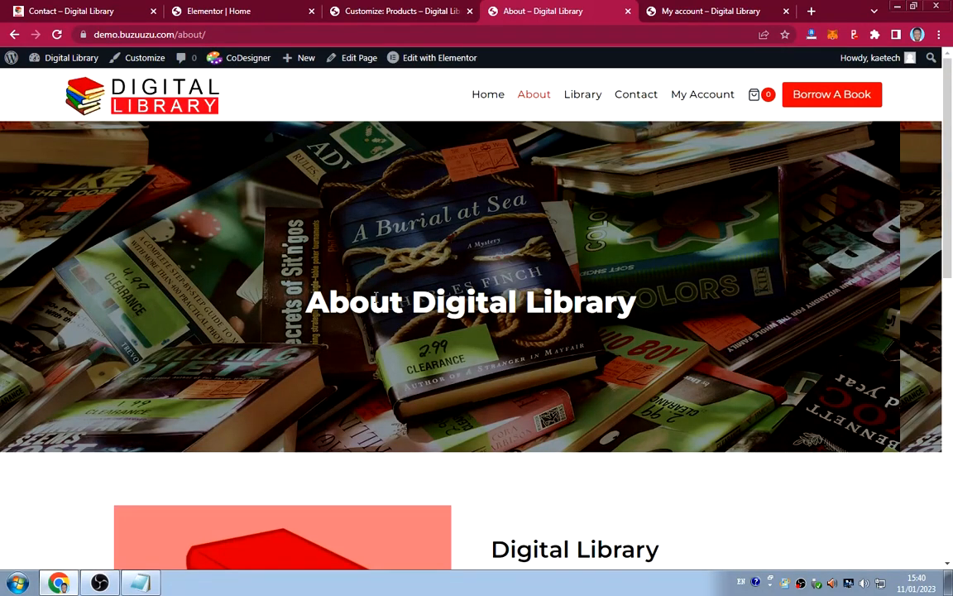
{"action": "left_click", "coordinate": [455, 58]}
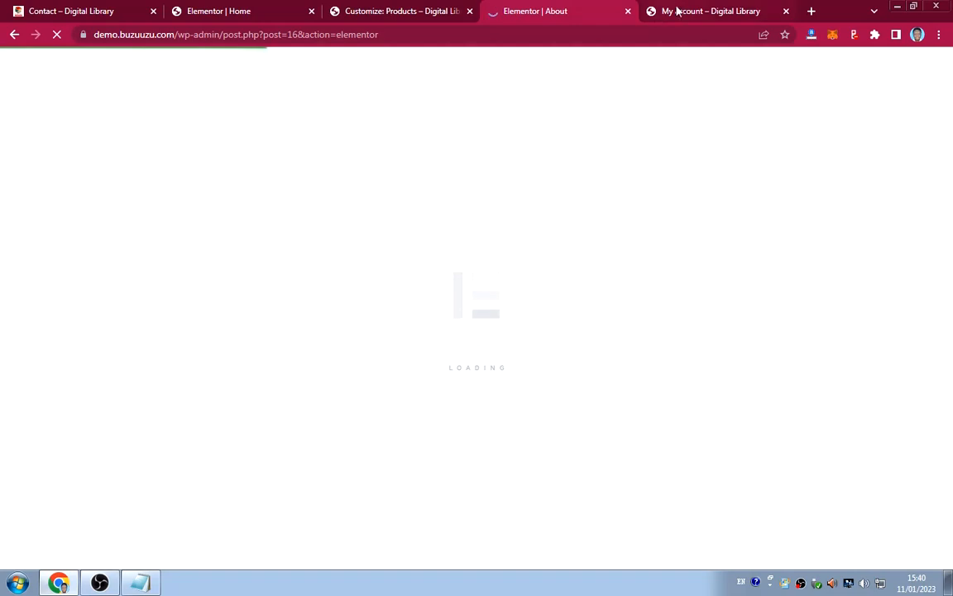
In the browser tab showing My account, go to the demo site's Contact page and open it for editing in WordPress.
{"action": "left_click", "coordinate": [677, 10]}
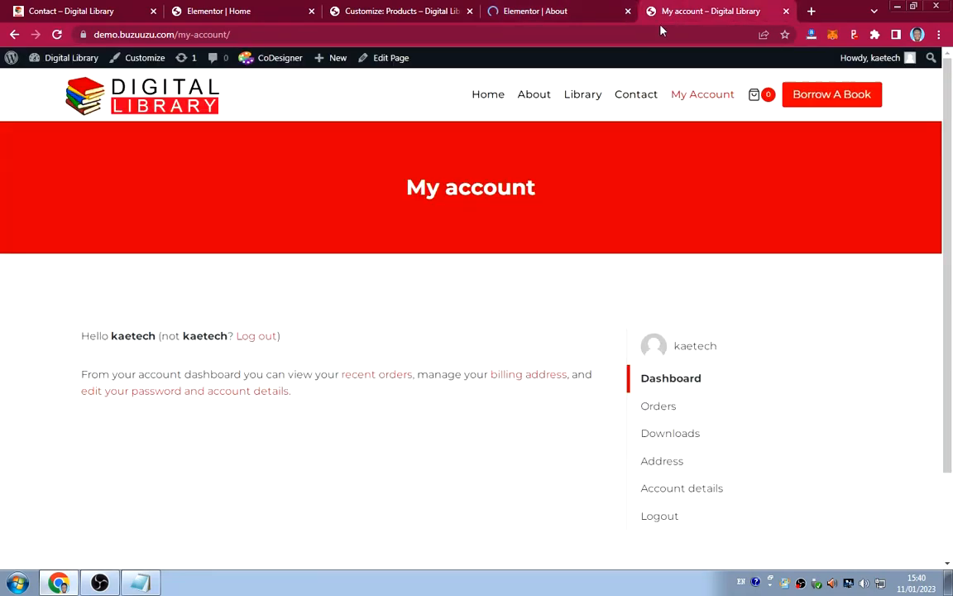
{"action": "left_click", "coordinate": [621, 96]}
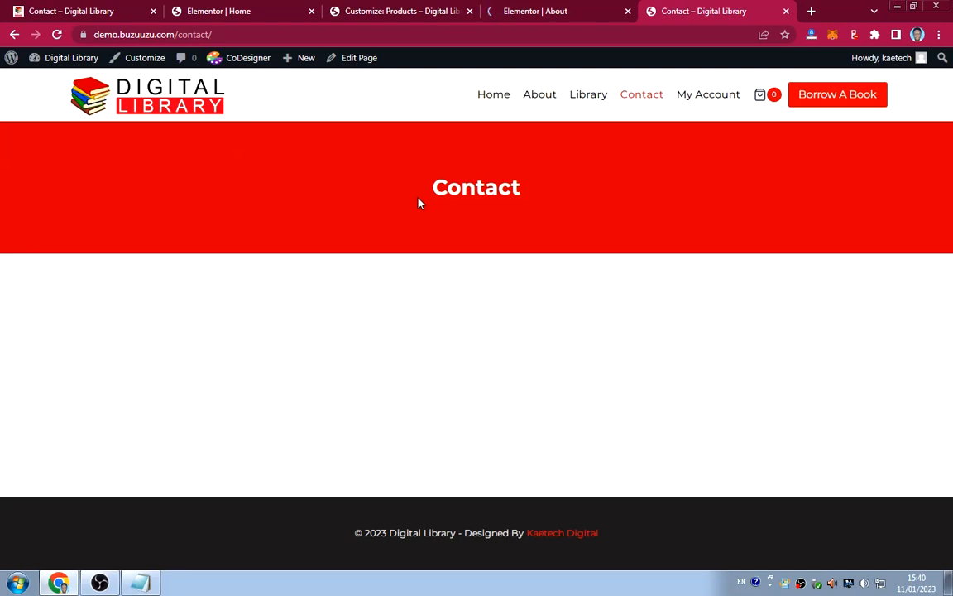
{"action": "left_click", "coordinate": [358, 62]}
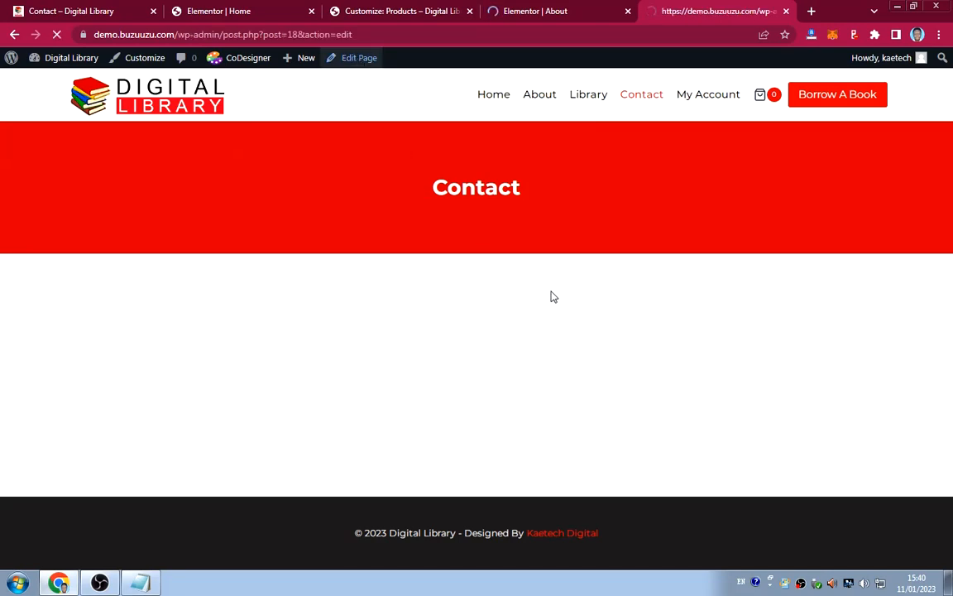
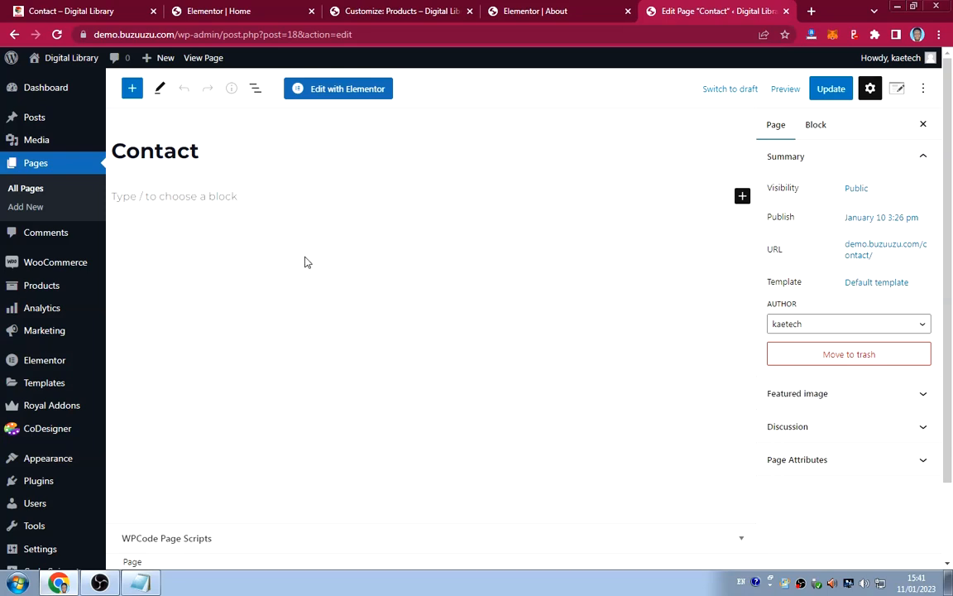
Go to the Forminator plugin's dashboard and open its Forms page.
{"action": "scroll", "coordinate": [187, 366], "scroll_direction": "down", "scroll_amount": 3}
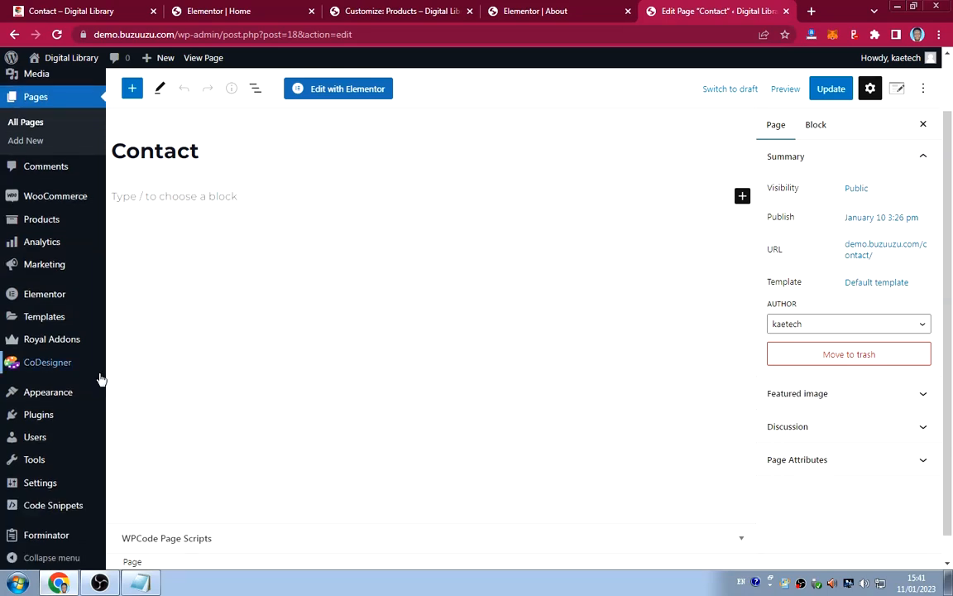
{"action": "mouse_move", "coordinate": [85, 383]}
{"action": "mouse_move", "coordinate": [33, 513]}
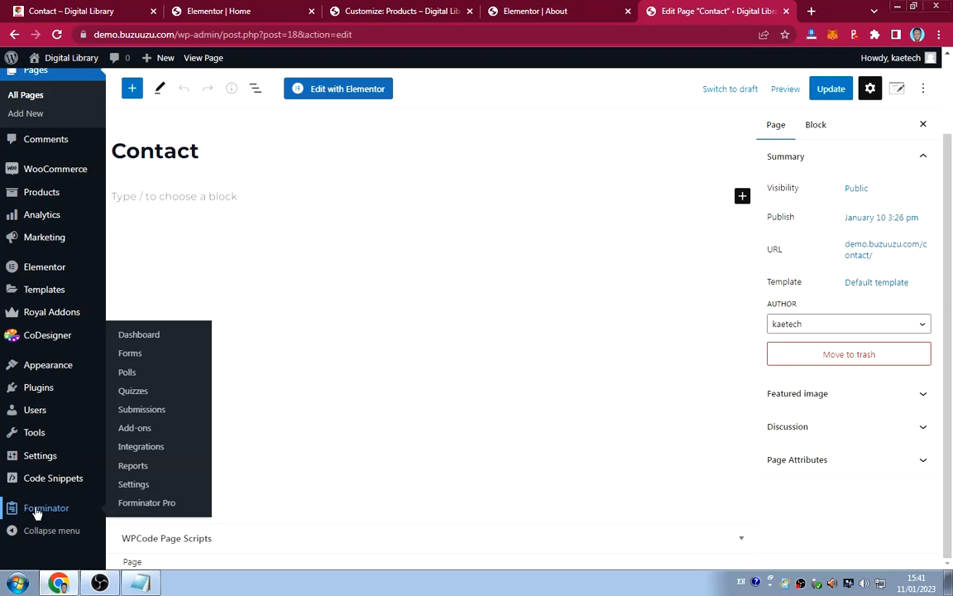
{"action": "left_click", "coordinate": [43, 511]}
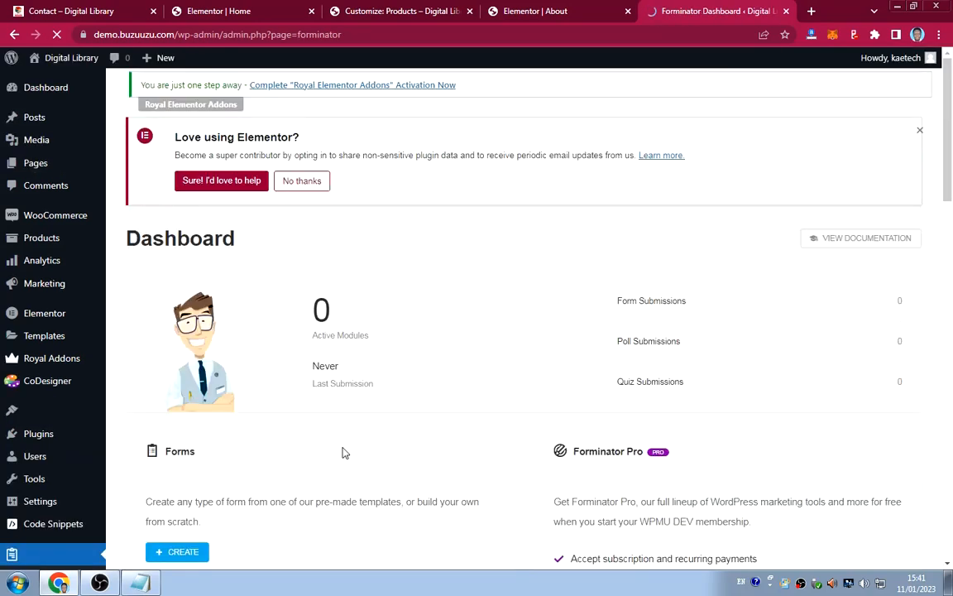
{"action": "scroll", "coordinate": [451, 398], "scroll_direction": "down", "scroll_amount": 3}
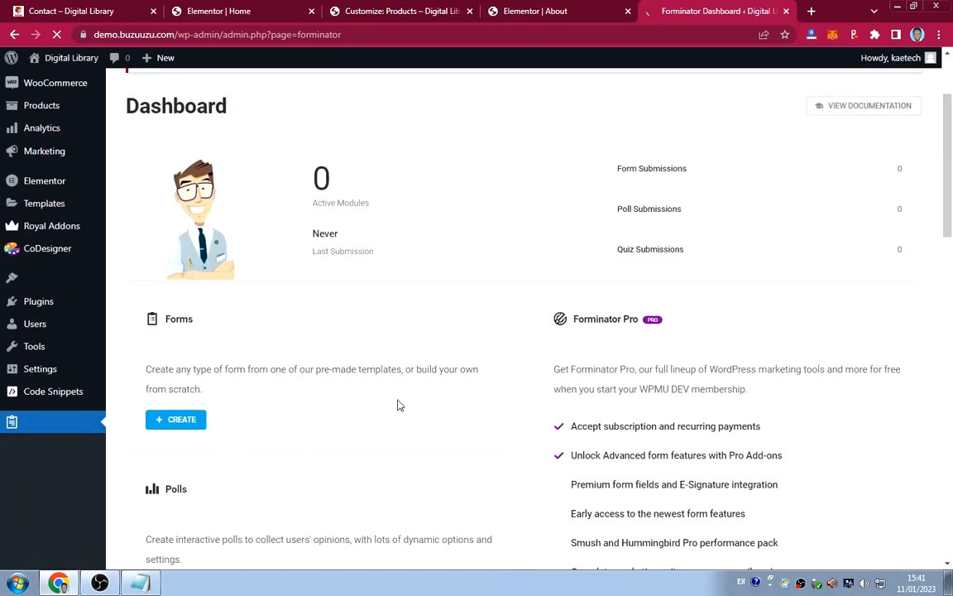
{"action": "scroll", "coordinate": [441, 407], "scroll_direction": "down", "scroll_amount": 3}
{"action": "scroll", "coordinate": [438, 404], "scroll_direction": "up", "scroll_amount": 3}
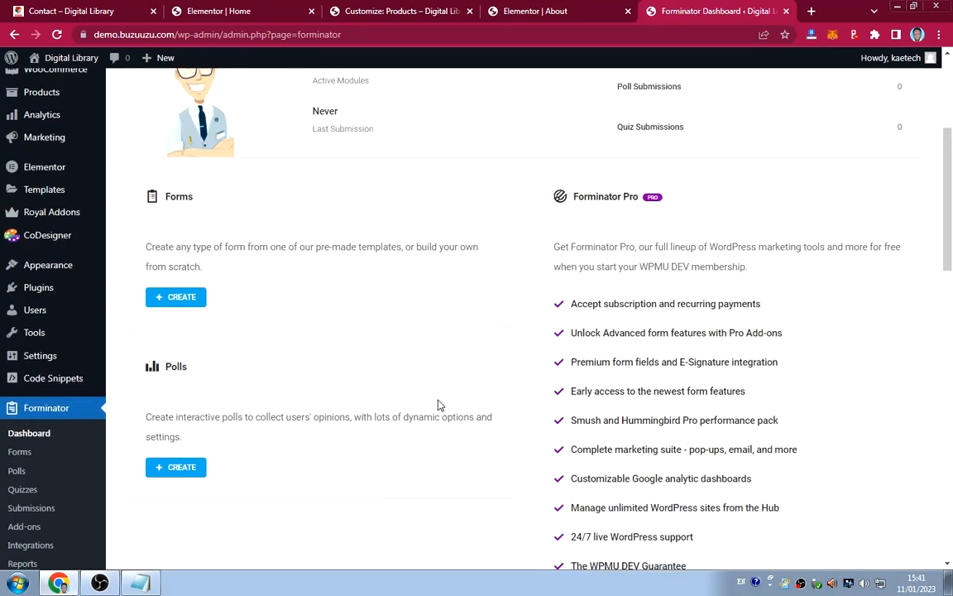
{"action": "scroll", "coordinate": [439, 403], "scroll_direction": "down", "scroll_amount": 2}
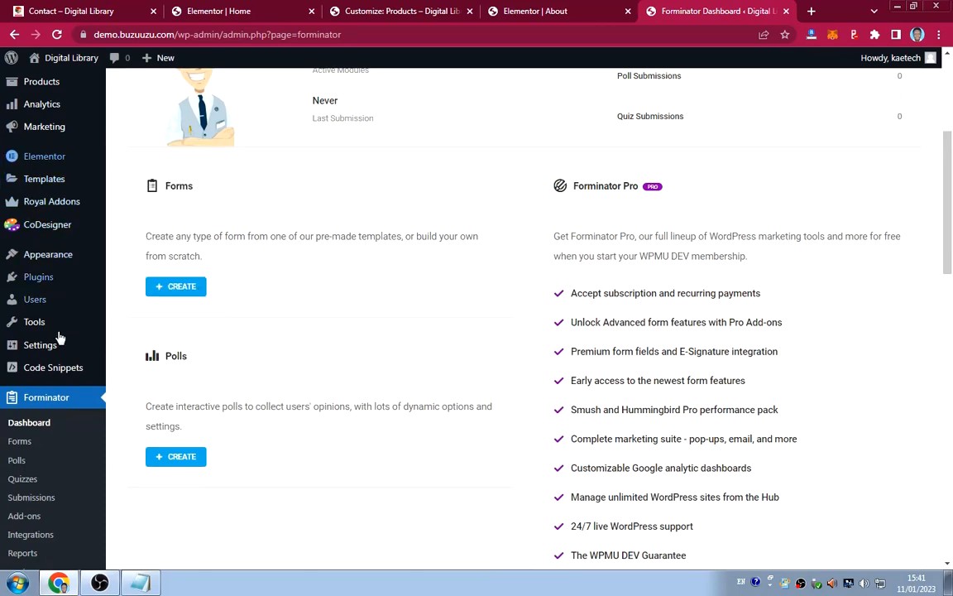
{"action": "left_click", "coordinate": [21, 443]}
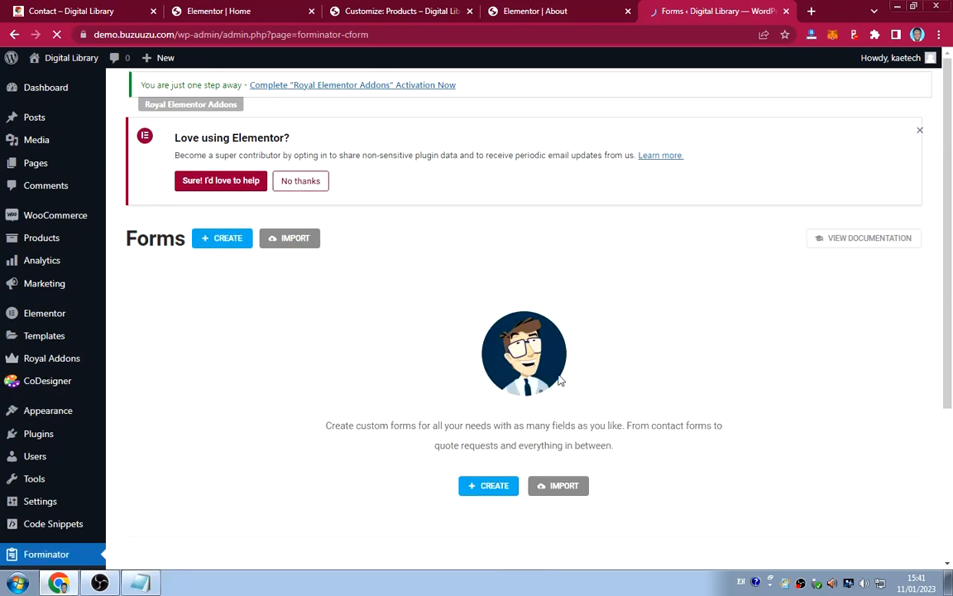
Create a new Forminator form named "contact" from the Contact Us template.
{"action": "scroll", "coordinate": [522, 370], "scroll_direction": "down", "scroll_amount": 5}
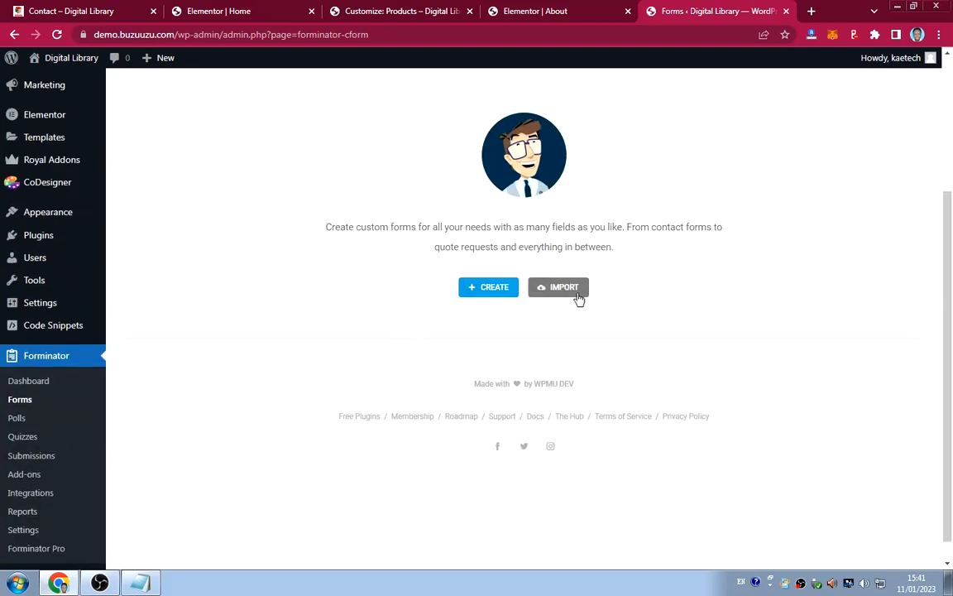
{"action": "left_click", "coordinate": [477, 285]}
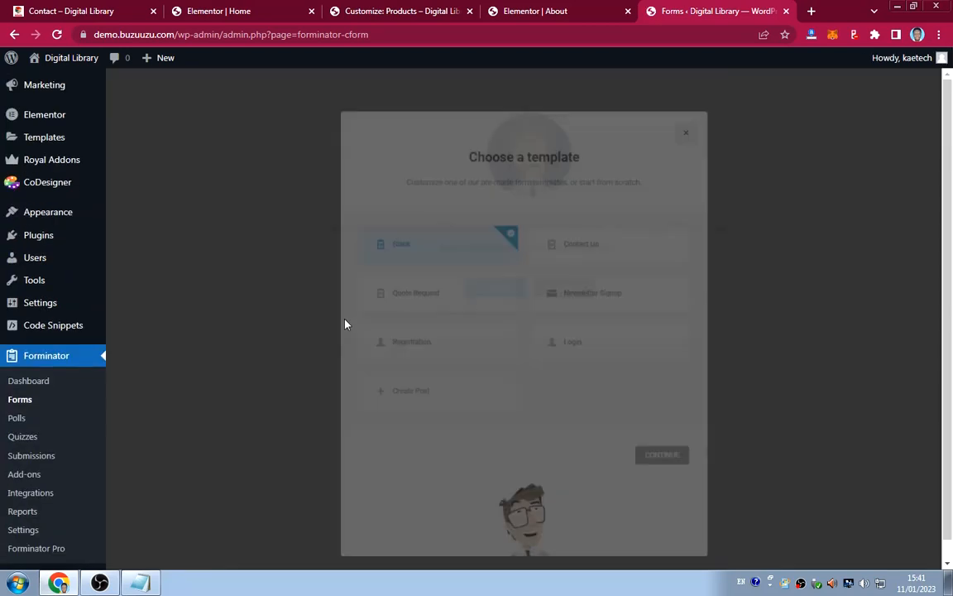
{"action": "left_click", "coordinate": [590, 238]}
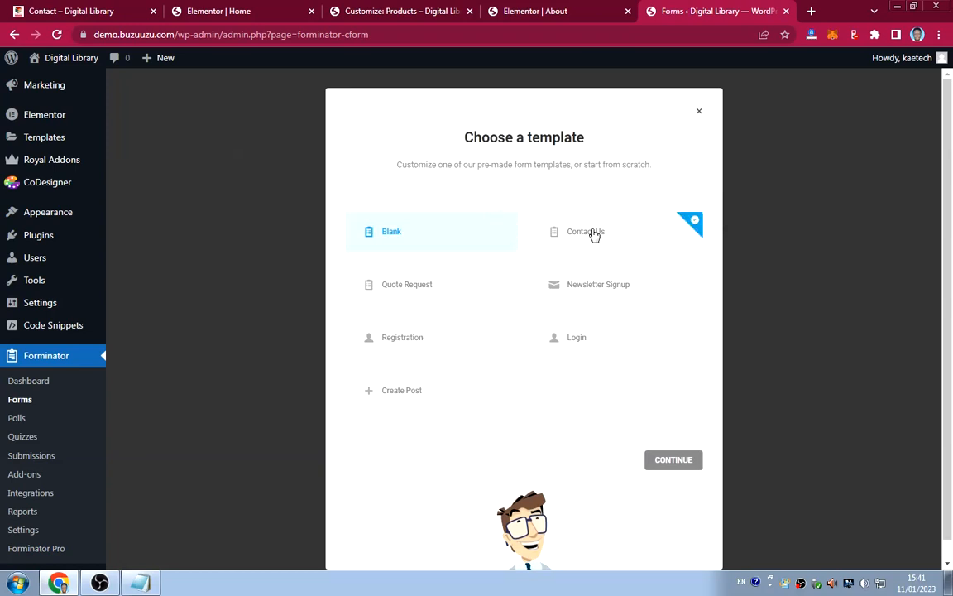
{"action": "left_click", "coordinate": [675, 462]}
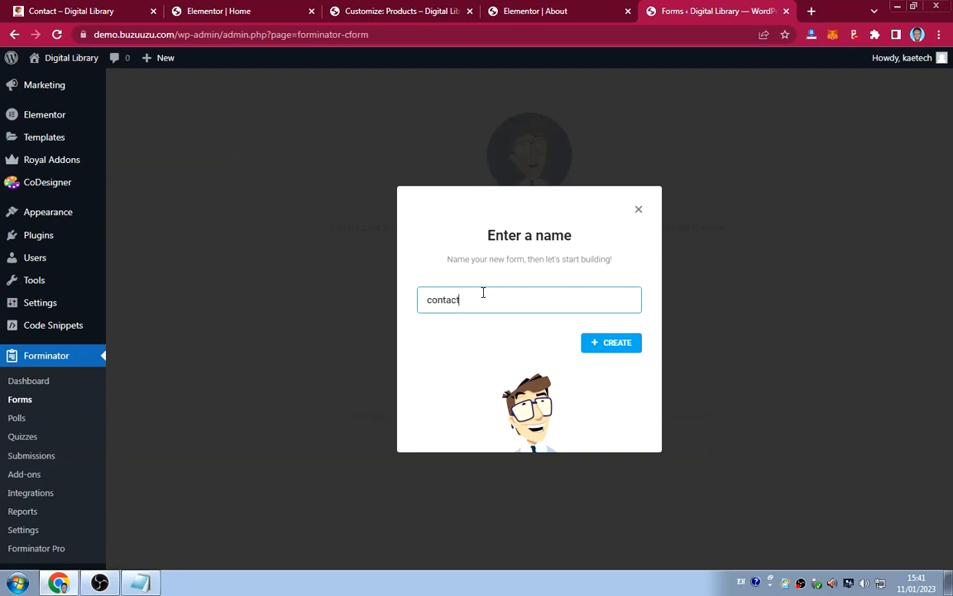
{"action": "type", "text": "contact"}
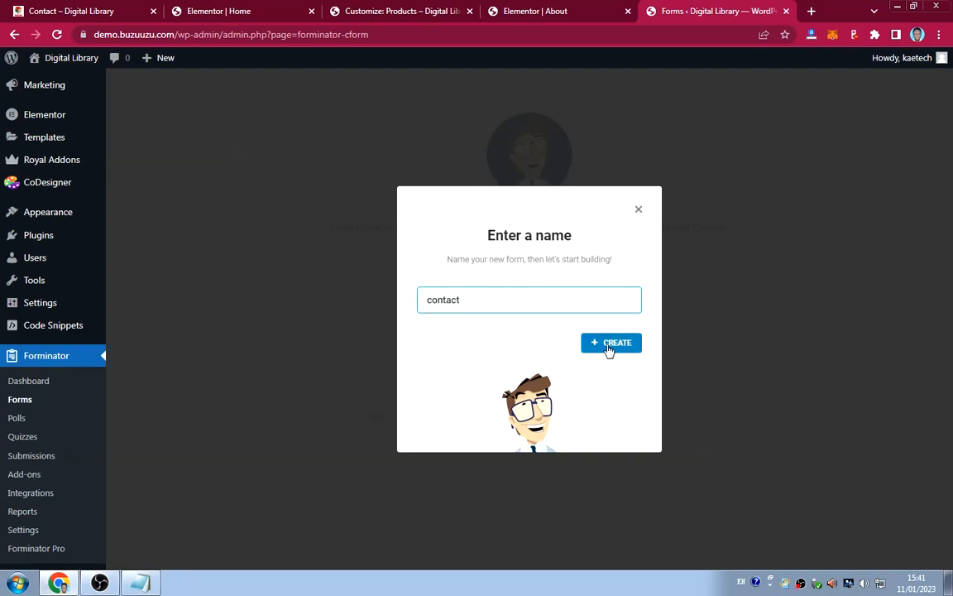
{"action": "left_click", "coordinate": [594, 339]}
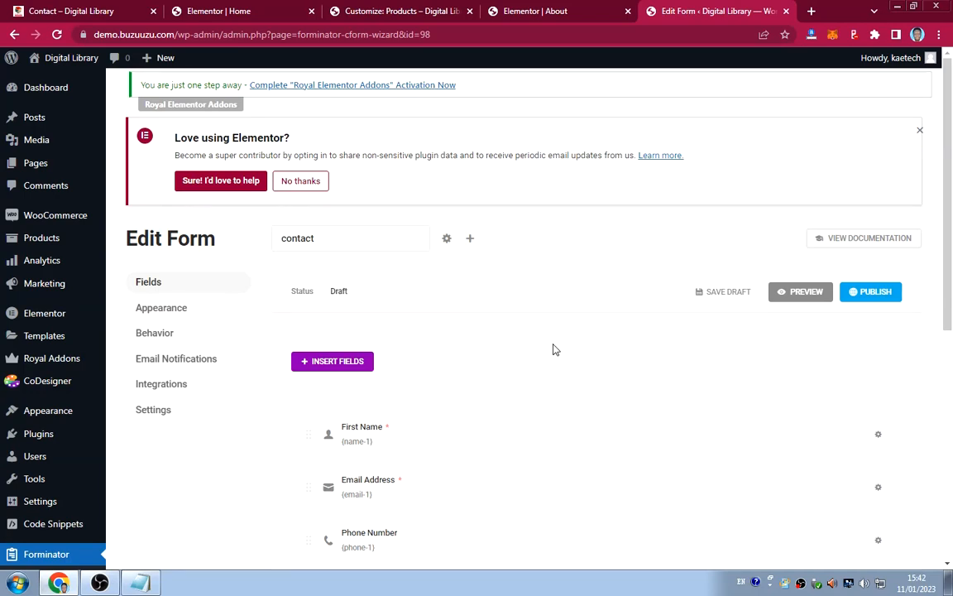
Compare the new contact form's fields with the form on the published reference Contact page.
{"action": "scroll", "coordinate": [554, 349], "scroll_direction": "down", "scroll_amount": 1}
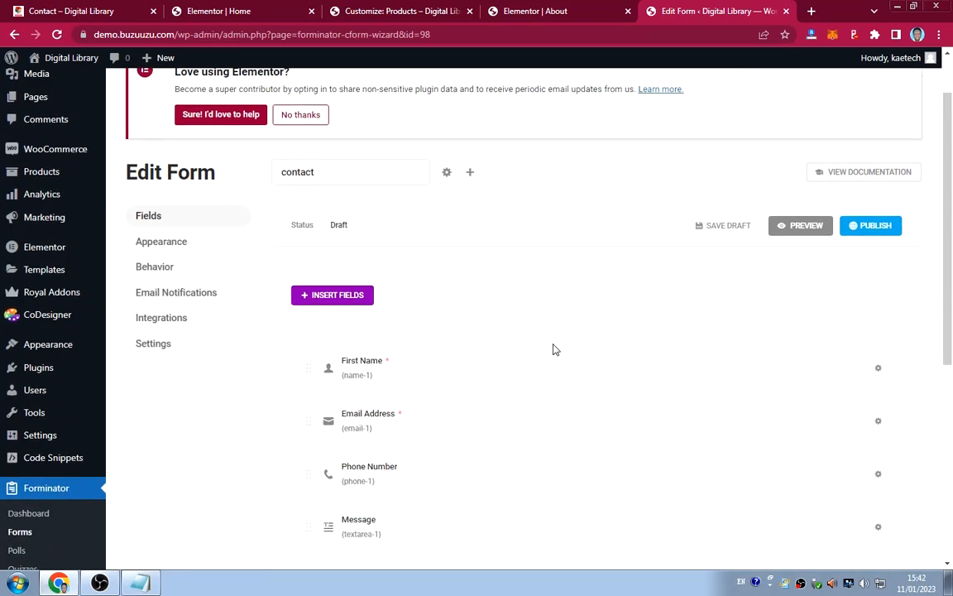
{"action": "scroll", "coordinate": [553, 346], "scroll_direction": "down", "scroll_amount": 5}
{"action": "scroll", "coordinate": [553, 348], "scroll_direction": "up", "scroll_amount": 3}
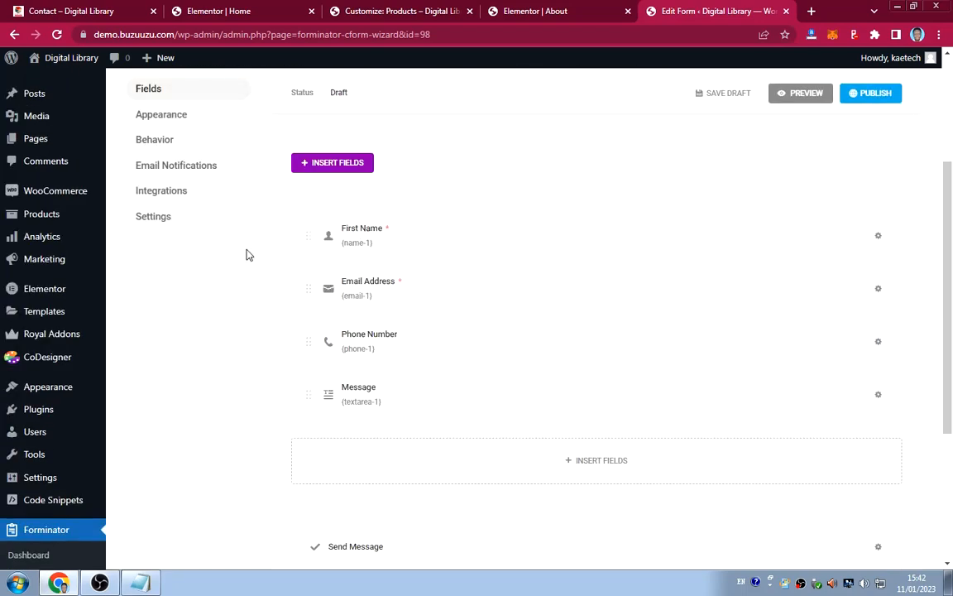
{"action": "left_click", "coordinate": [50, 11]}
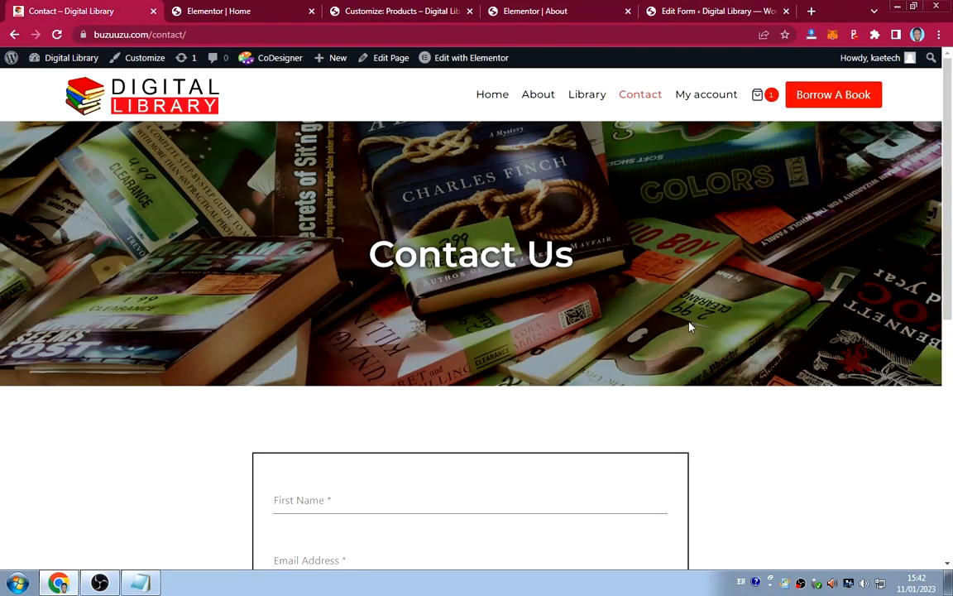
{"action": "scroll", "coordinate": [774, 353], "scroll_direction": "down", "scroll_amount": 5}
{"action": "scroll", "coordinate": [774, 353], "scroll_direction": "up", "scroll_amount": 2}
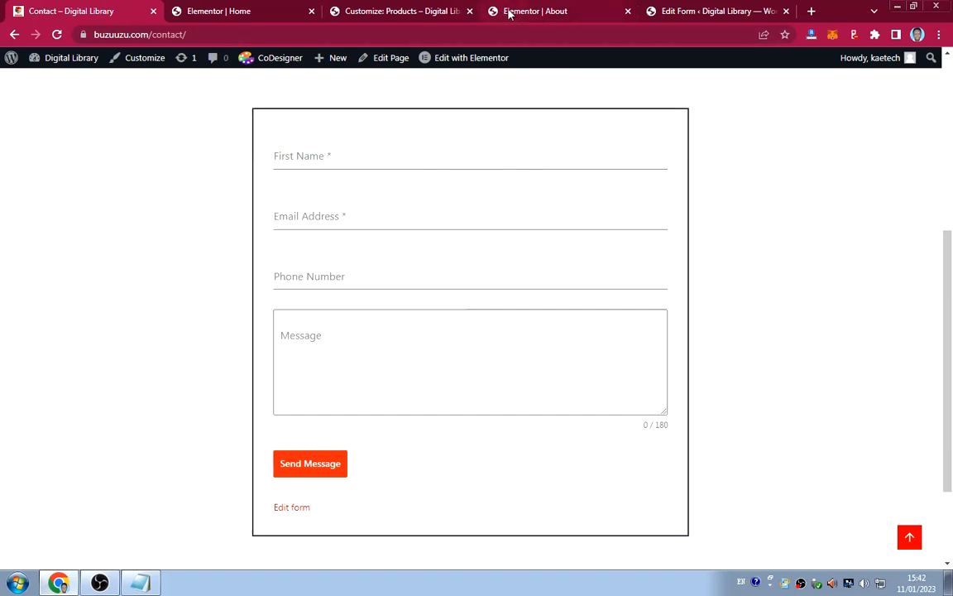
{"action": "left_click", "coordinate": [664, 13]}
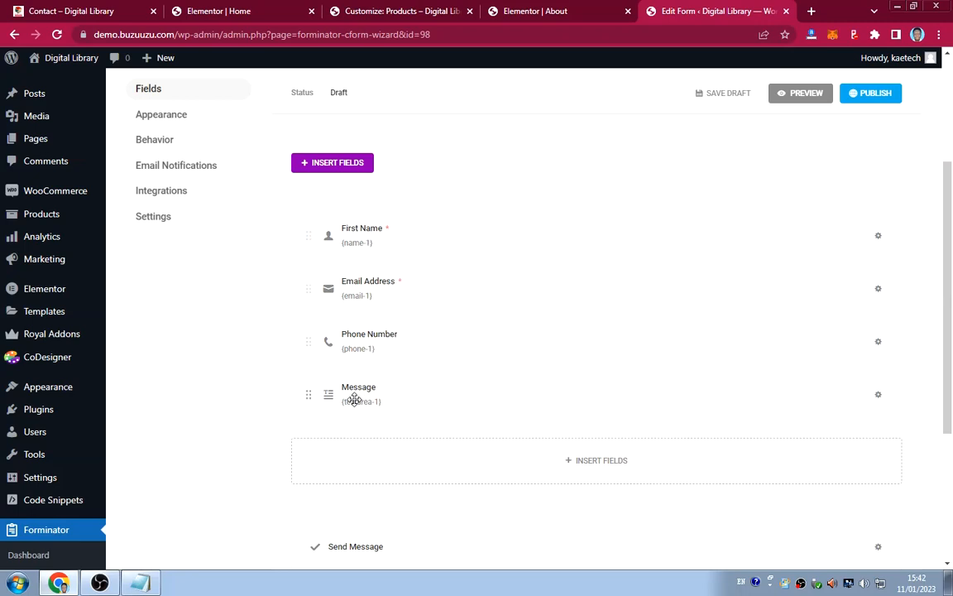
Check the draft form's name, email, phone, message and submit elements once more against the published contact form.
{"action": "left_click", "coordinate": [79, 14]}
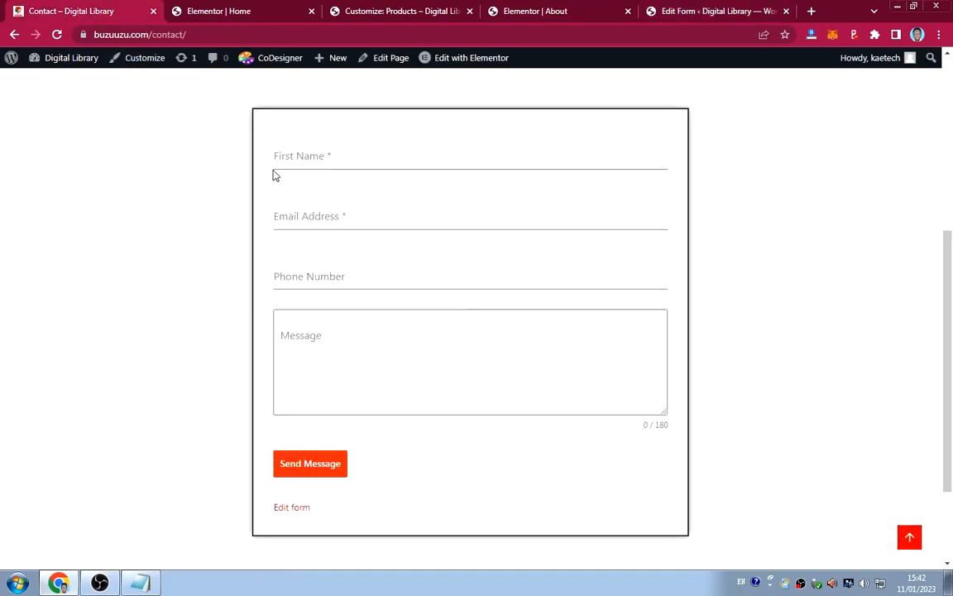
{"action": "left_click", "coordinate": [331, 164]}
{"action": "left_click", "coordinate": [301, 216]}
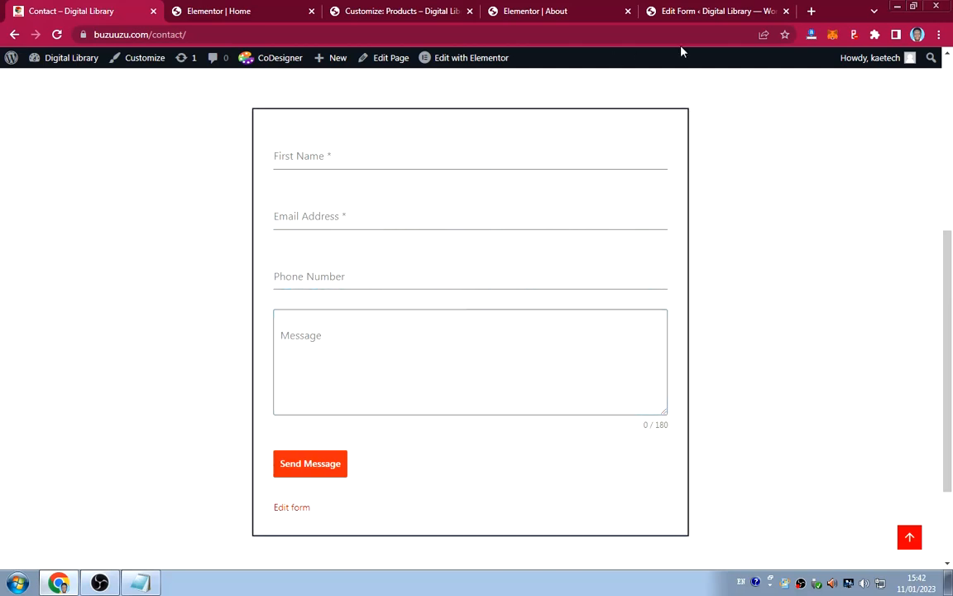
{"action": "left_click", "coordinate": [654, 12]}
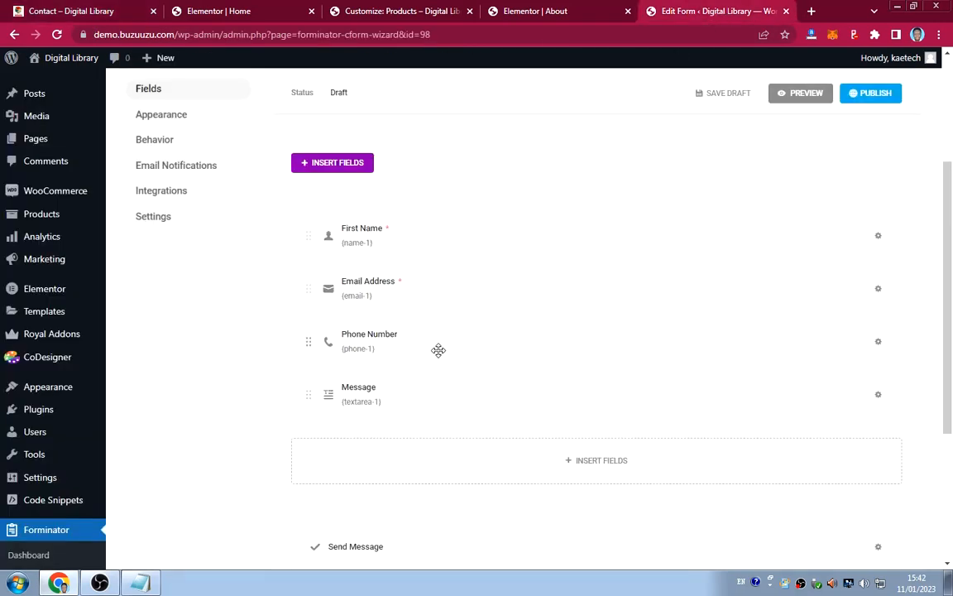
{"action": "scroll", "coordinate": [436, 356], "scroll_direction": "down", "scroll_amount": 2}
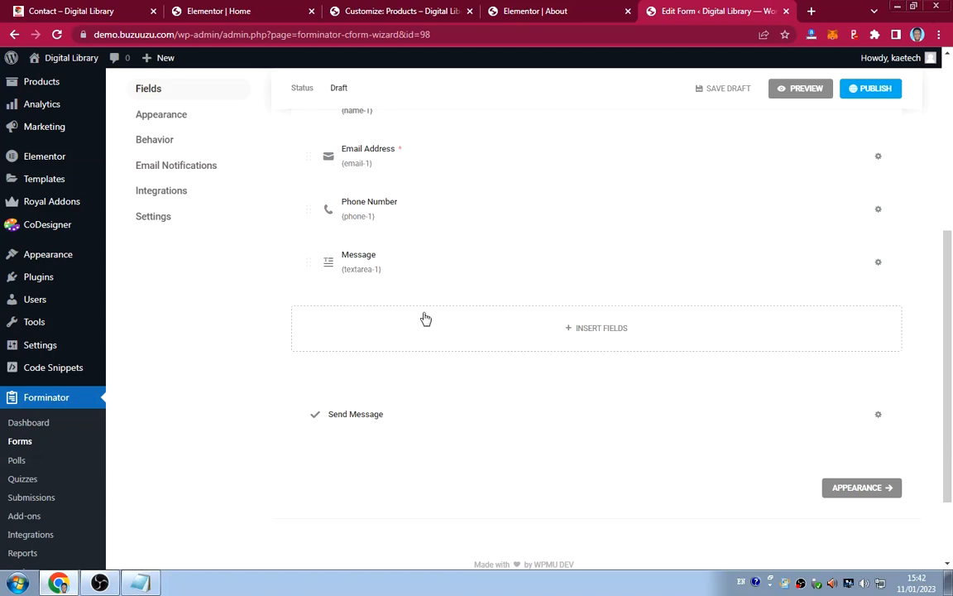
{"action": "scroll", "coordinate": [423, 320], "scroll_direction": "up", "scroll_amount": 5}
{"action": "scroll", "coordinate": [414, 307], "scroll_direction": "down", "scroll_amount": 3}
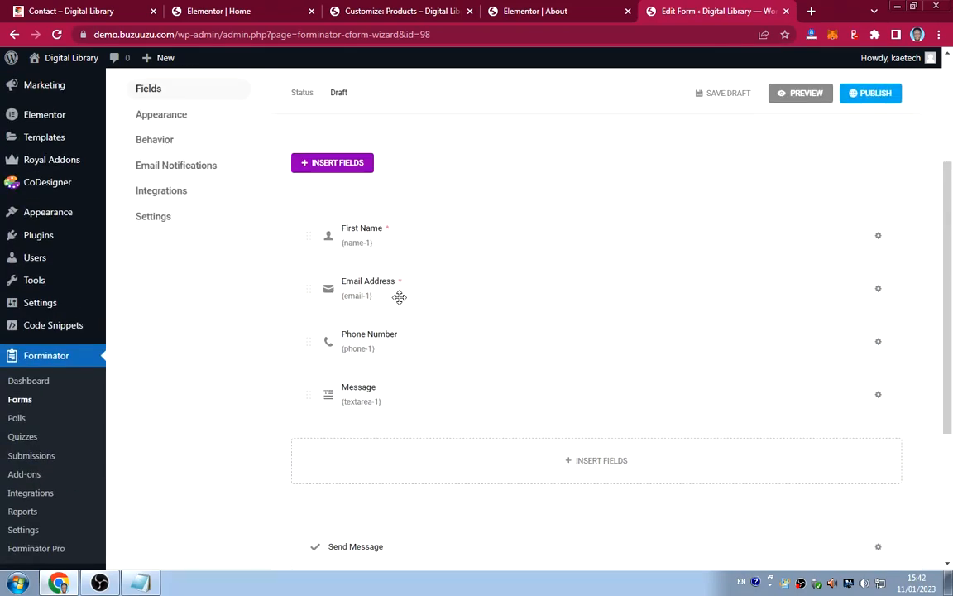
In the form's appearance settings, set the design style to Material to match the published contact form.
{"action": "left_click", "coordinate": [170, 118]}
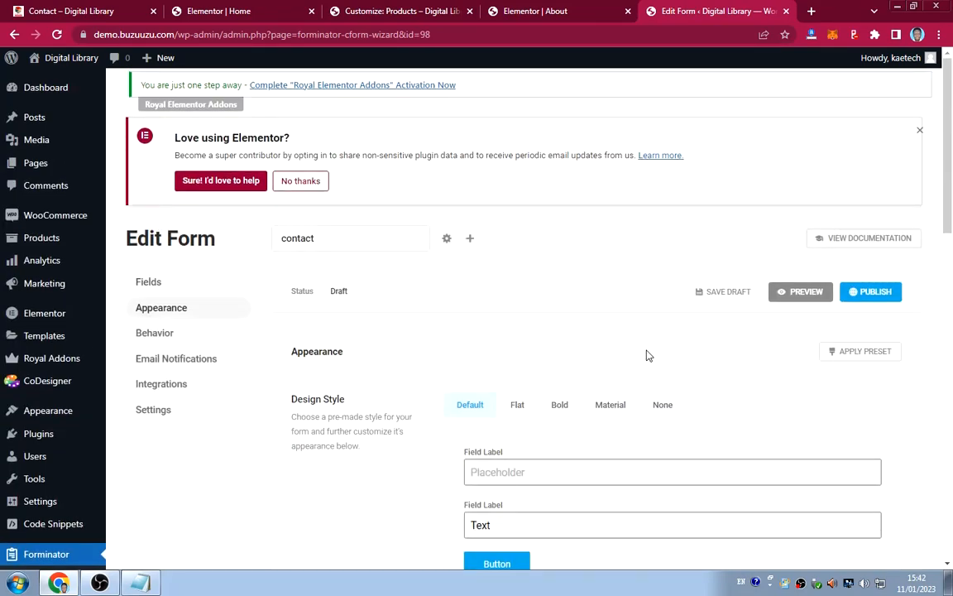
{"action": "scroll", "coordinate": [643, 357], "scroll_direction": "down", "scroll_amount": 1}
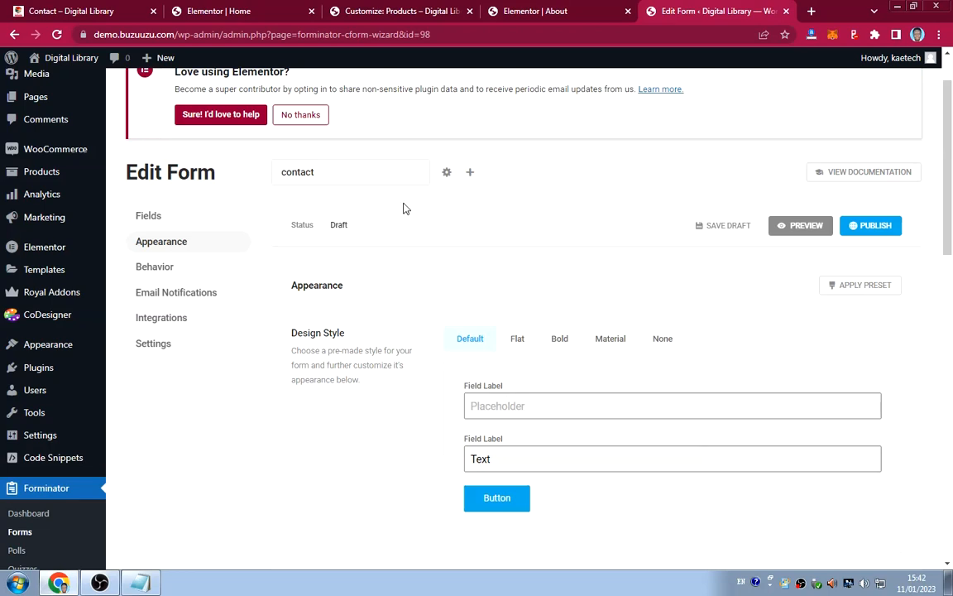
{"action": "left_click", "coordinate": [57, 10]}
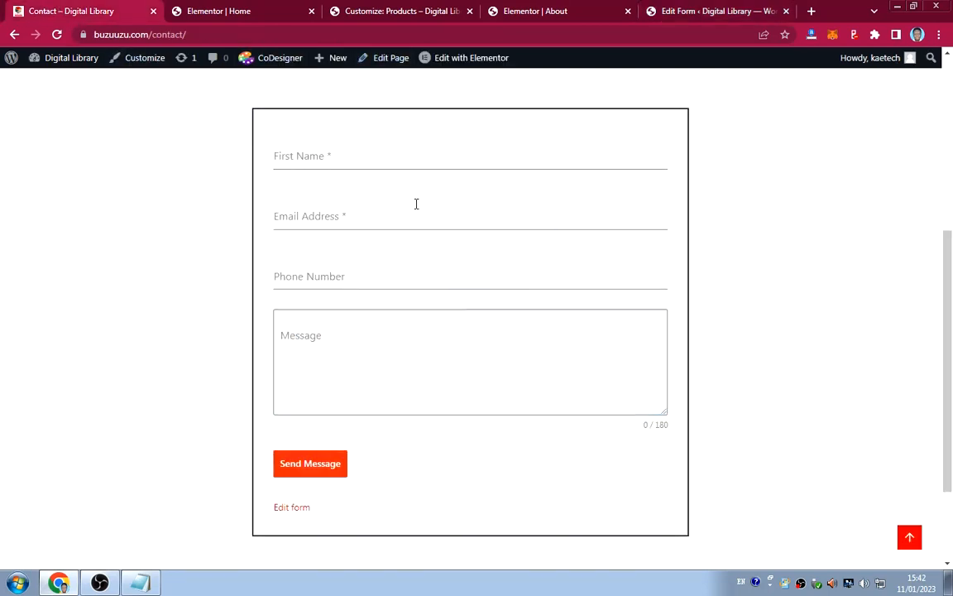
{"action": "left_click", "coordinate": [702, 13]}
{"action": "scroll", "coordinate": [719, 290], "scroll_direction": "down", "scroll_amount": 3}
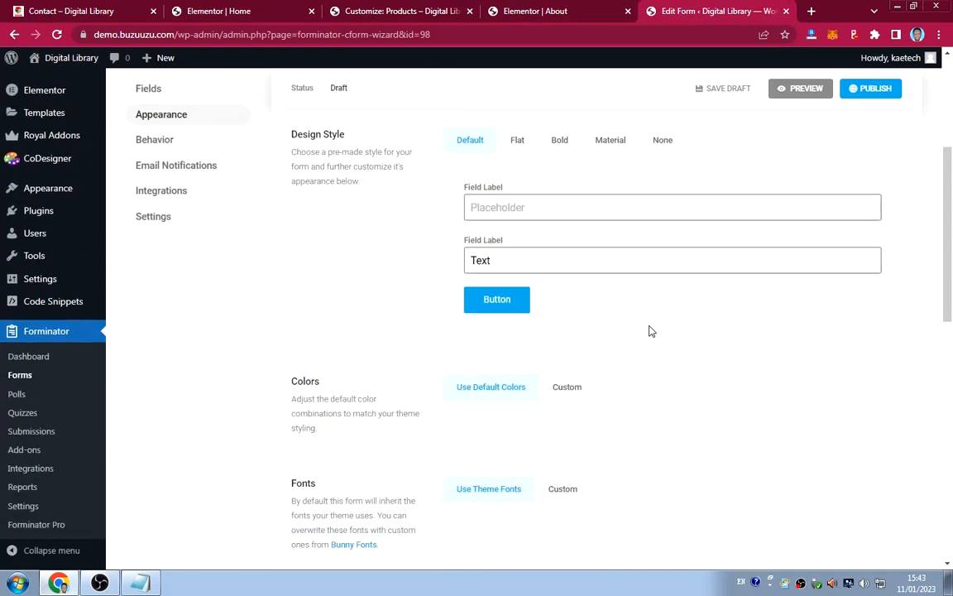
{"action": "left_click", "coordinate": [522, 142]}
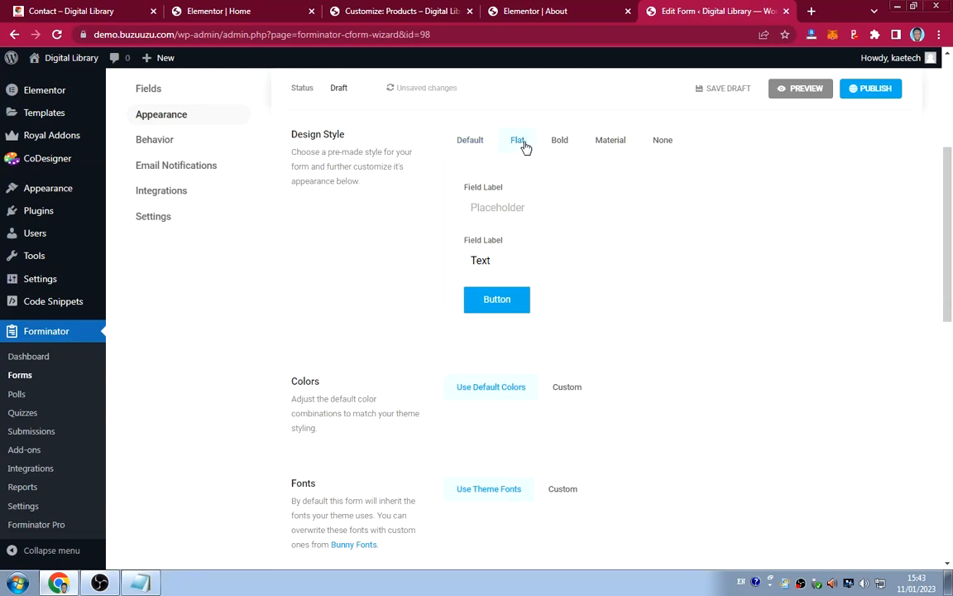
{"action": "left_click", "coordinate": [559, 141]}
{"action": "left_click", "coordinate": [601, 143]}
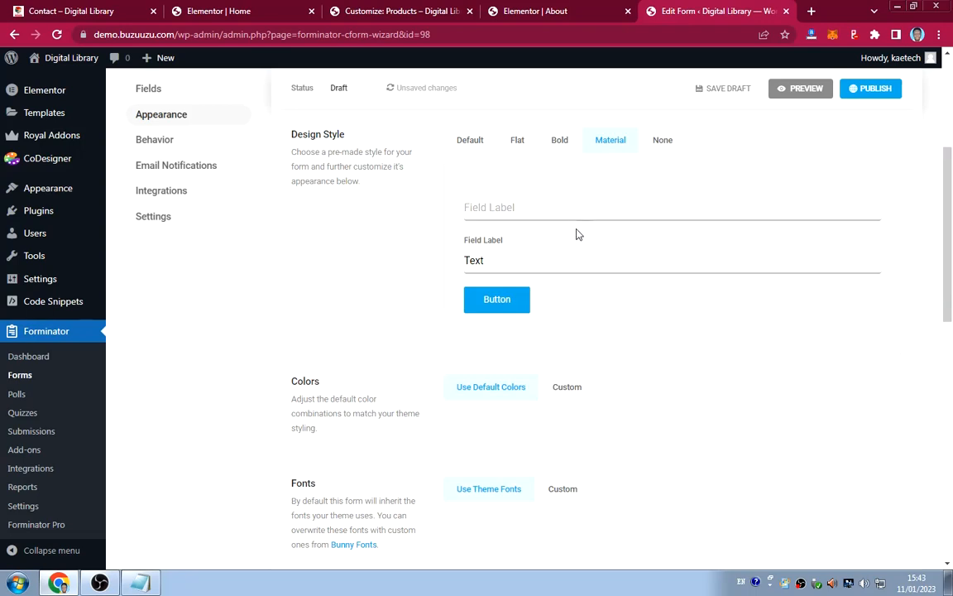
Switch the form's colors from the default scheme to custom.
{"action": "scroll", "coordinate": [628, 323], "scroll_direction": "down", "scroll_amount": 1}
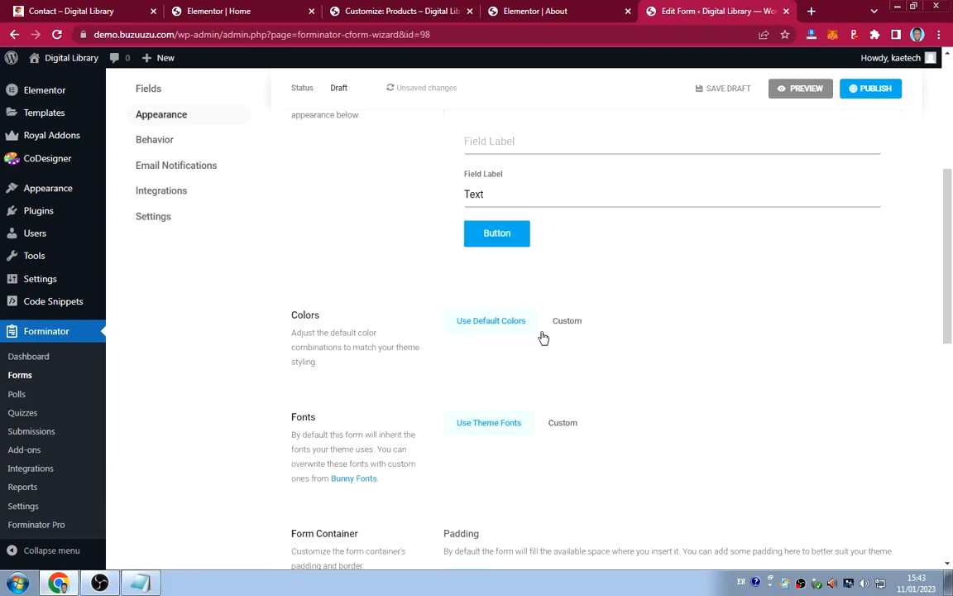
{"action": "scroll", "coordinate": [580, 333], "scroll_direction": "down", "scroll_amount": 1}
{"action": "scroll", "coordinate": [601, 331], "scroll_direction": "down", "scroll_amount": 1}
{"action": "left_click", "coordinate": [565, 190]}
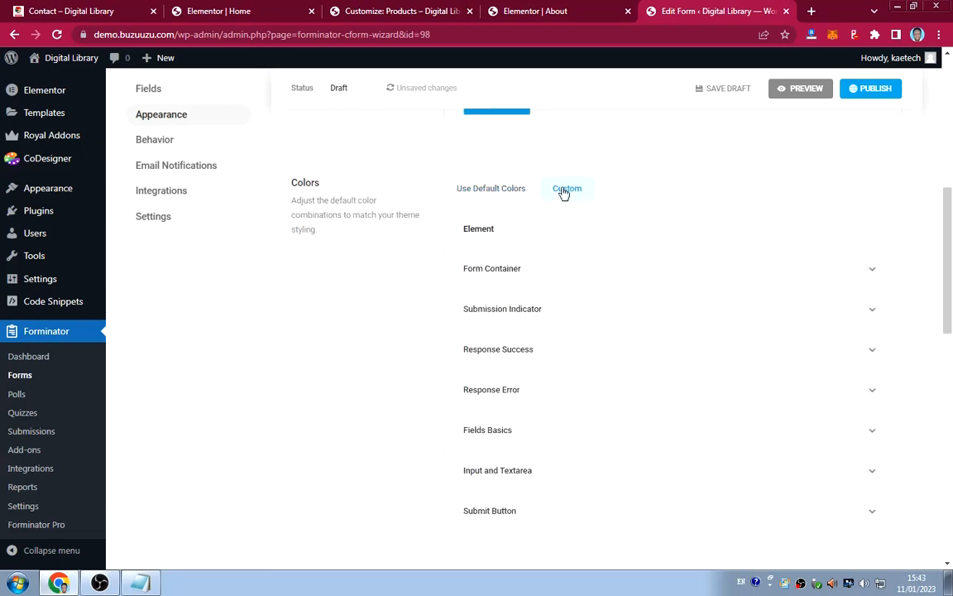
{"action": "scroll", "coordinate": [564, 288], "scroll_direction": "down", "scroll_amount": 3}
{"action": "scroll", "coordinate": [549, 221], "scroll_direction": "up", "scroll_amount": 1}
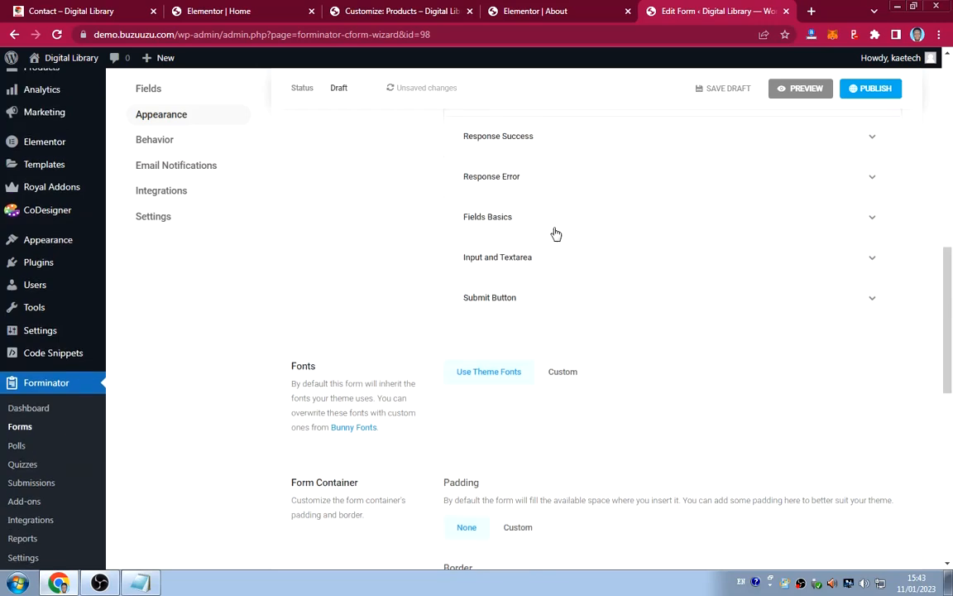
Copy the color code E30D0D from the Notepad note and set the submit button's default background color to #e30d0d.
{"action": "left_click", "coordinate": [506, 323]}
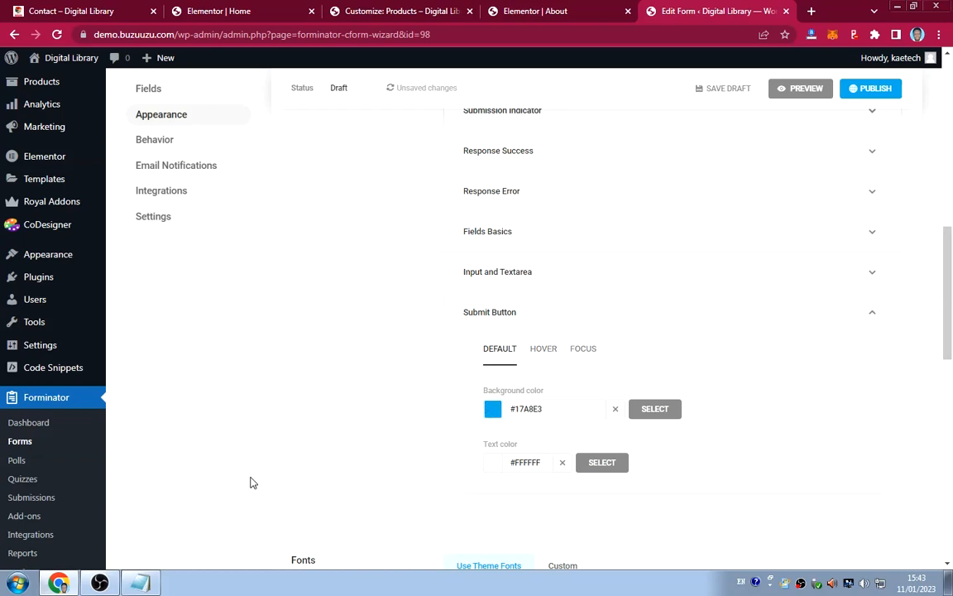
{"action": "left_click", "coordinate": [141, 583]}
{"action": "right_click", "coordinate": [155, 66]}
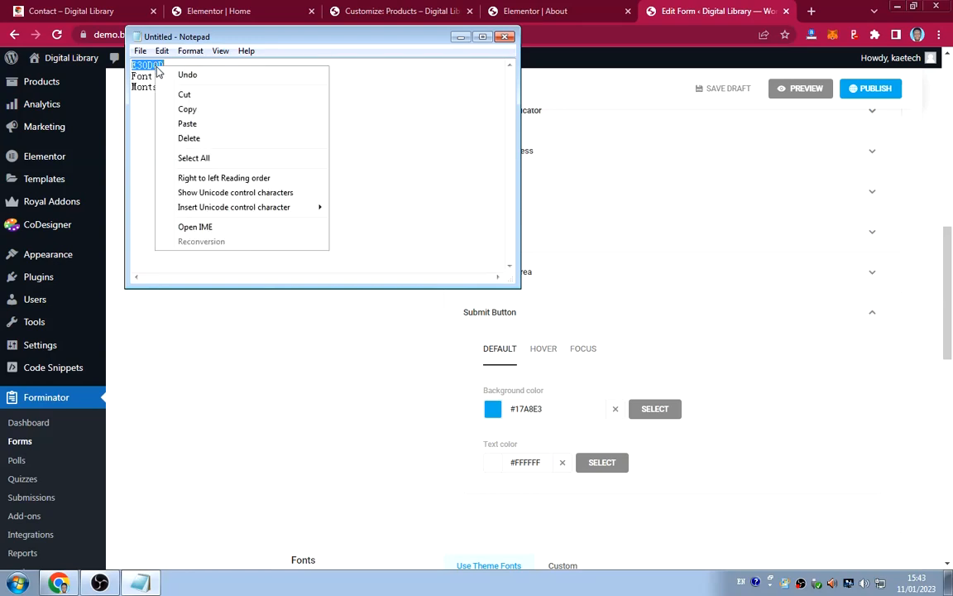
{"action": "left_click", "coordinate": [199, 108]}
{"action": "left_click", "coordinate": [307, 308]}
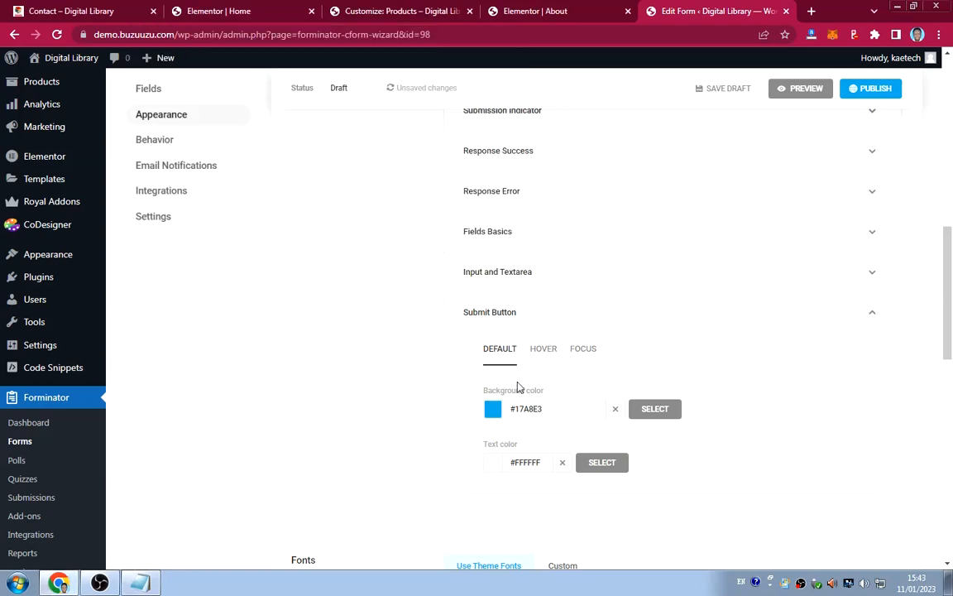
{"action": "double_click", "coordinate": [562, 406]}
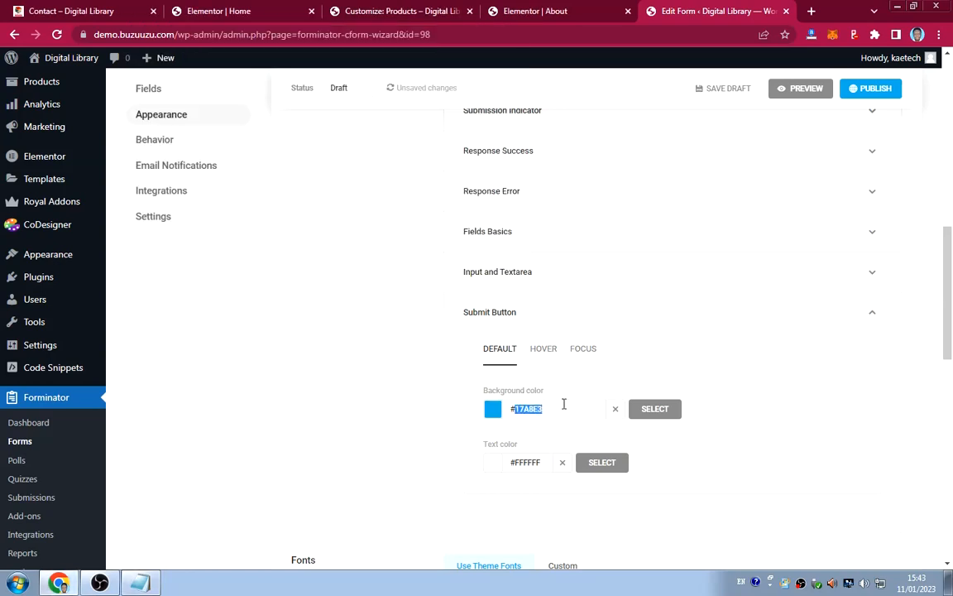
{"action": "left_click", "coordinate": [655, 409]}
{"action": "scroll", "coordinate": [588, 432], "scroll_direction": "down", "scroll_amount": 1}
{"action": "scroll", "coordinate": [589, 432], "scroll_direction": "down", "scroll_amount": 1}
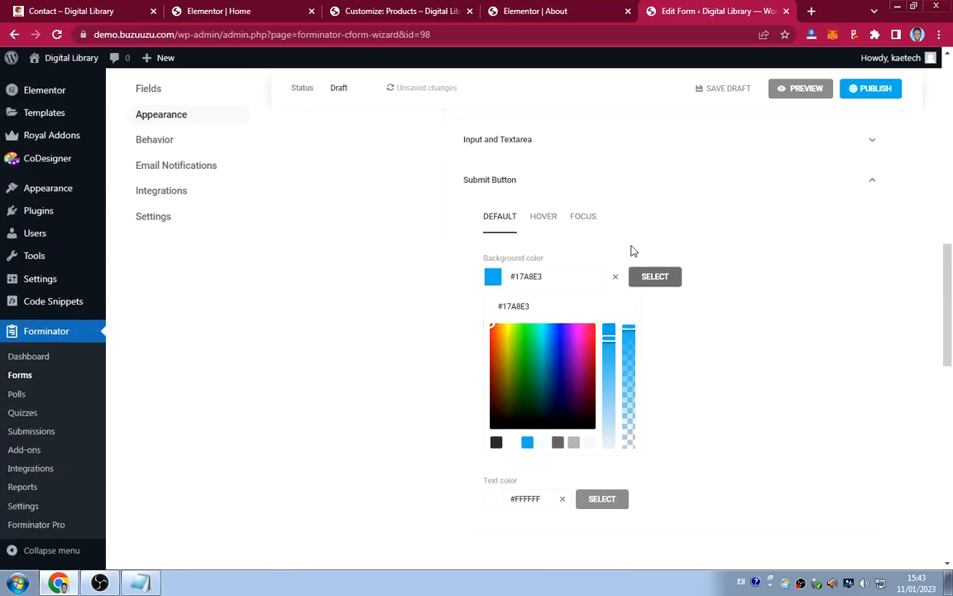
{"action": "left_click_drag", "start_coordinate": [539, 310], "coordinate": [495, 302]}
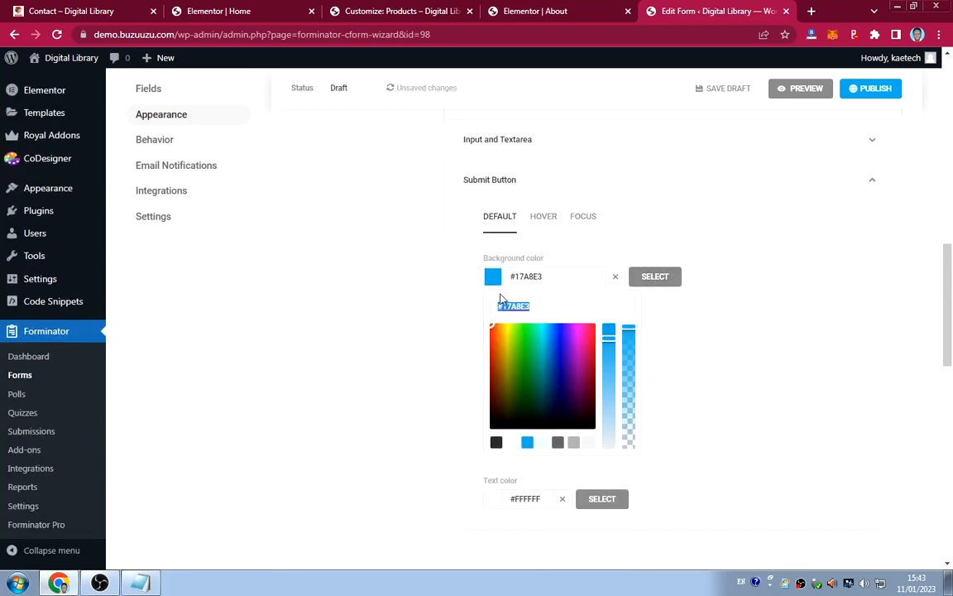
{"action": "type", "text": "#e30d0d"}
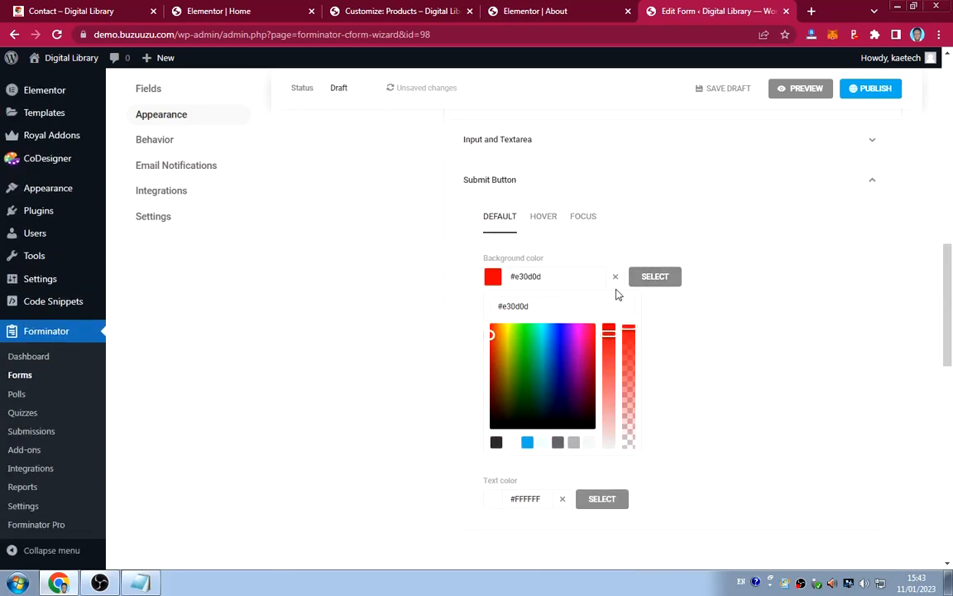
{"action": "left_click", "coordinate": [656, 278]}
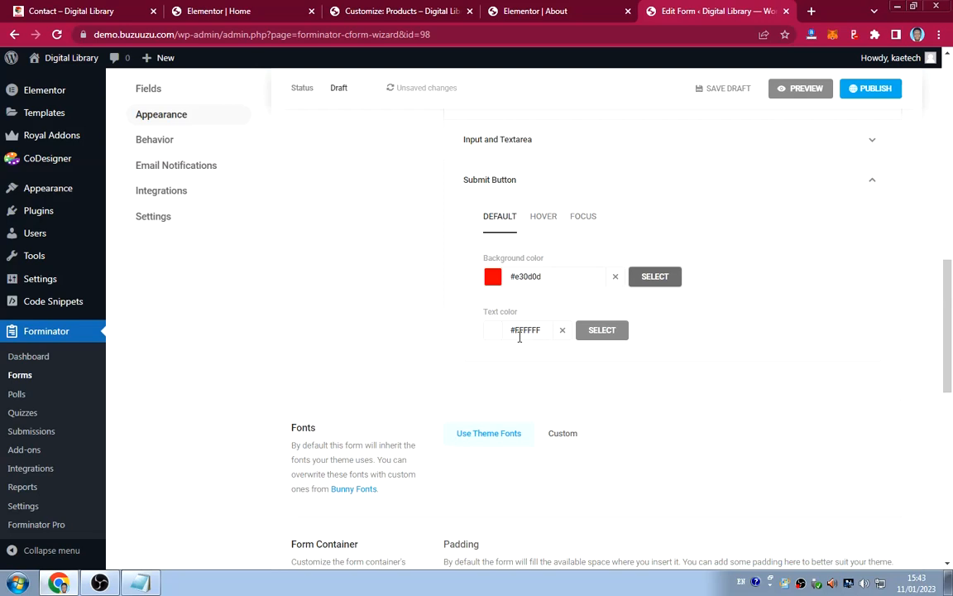
Set the submit button's hover background color to #e30d0d.
{"action": "left_click", "coordinate": [543, 218]}
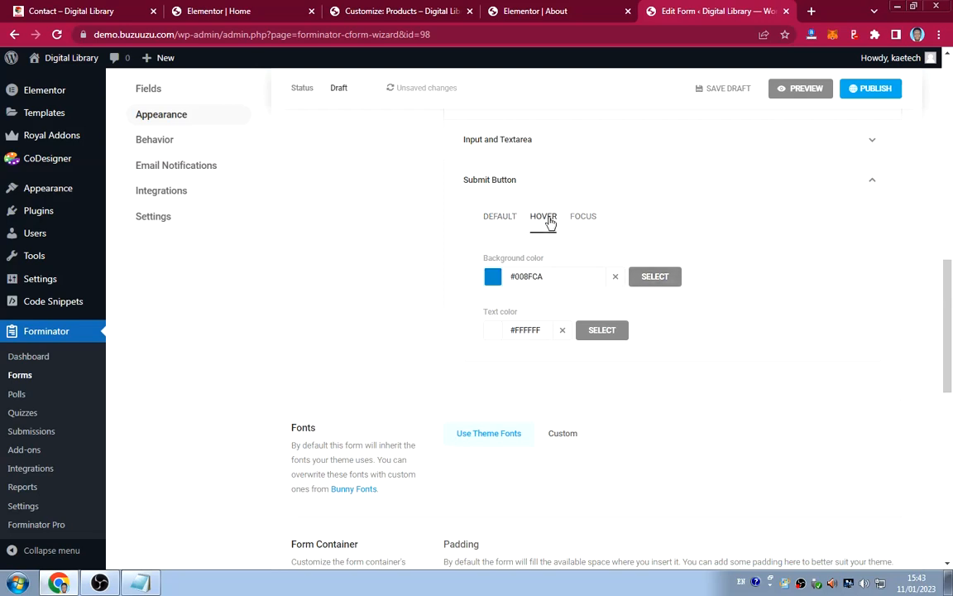
{"action": "left_click", "coordinate": [653, 280]}
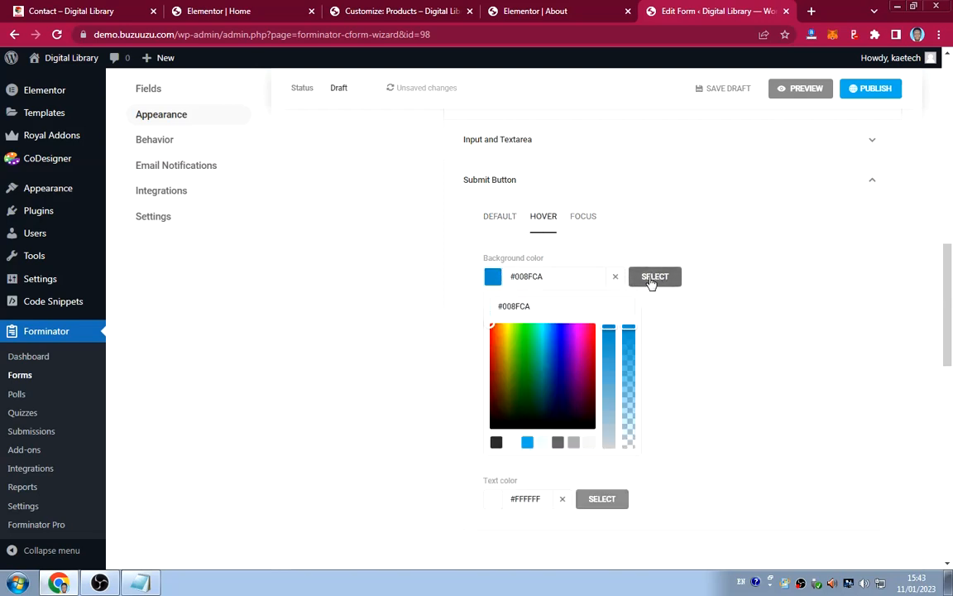
{"action": "left_click", "coordinate": [564, 307]}
{"action": "key", "text": "ctrl+a"}
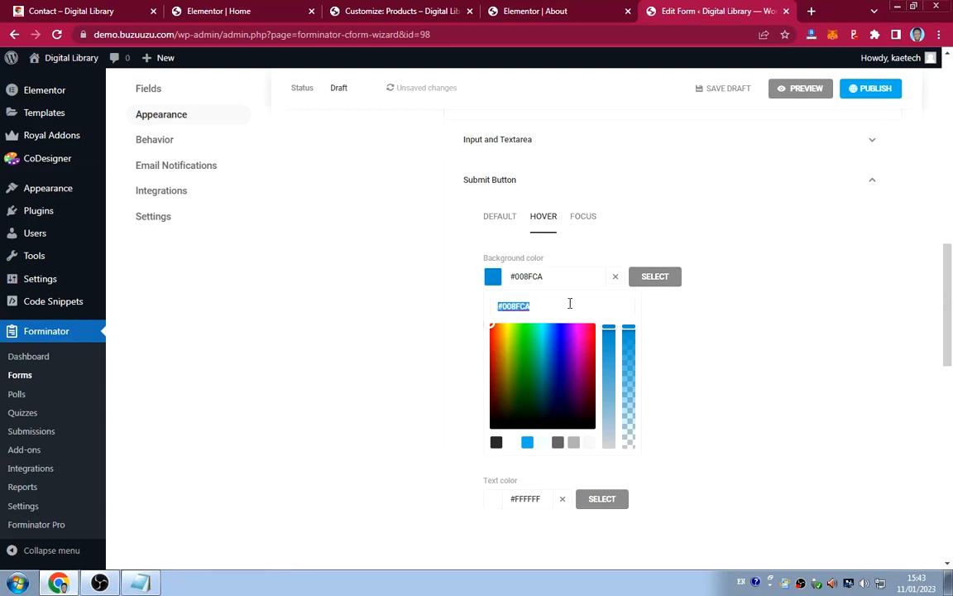
{"action": "type", "text": "e30d0d"}
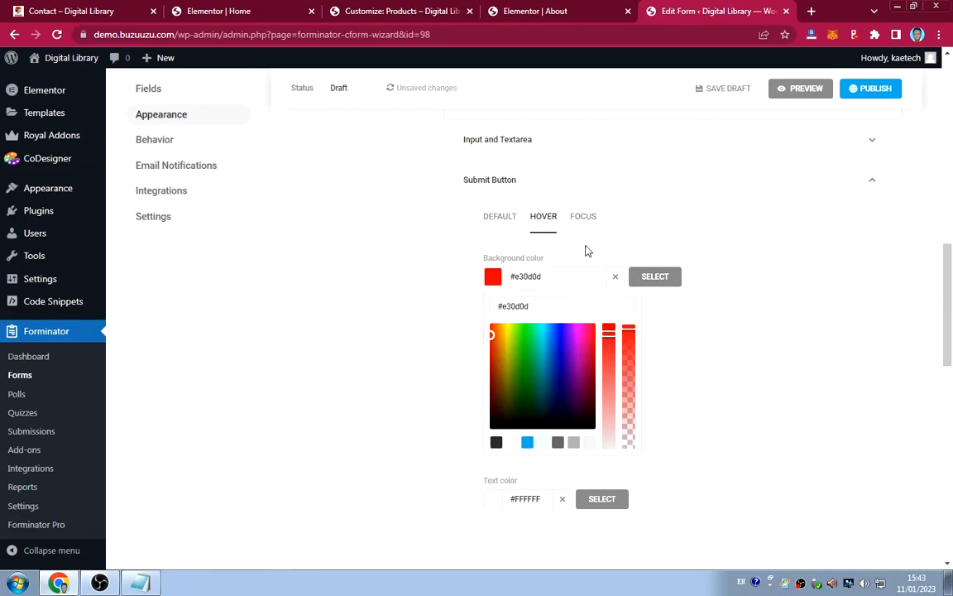
{"action": "left_click", "coordinate": [585, 249]}
Set the submit button's focus background color to #e30d0d.
{"action": "left_click", "coordinate": [584, 216]}
{"action": "left_click", "coordinate": [657, 277]}
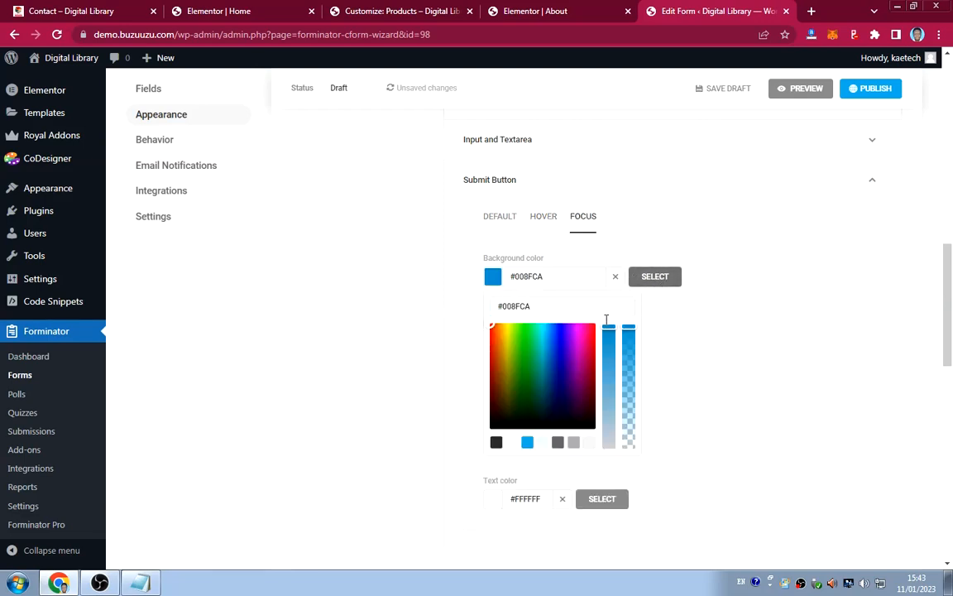
{"action": "key", "text": "ctrl+a"}
{"action": "type", "text": "e30d0d"}
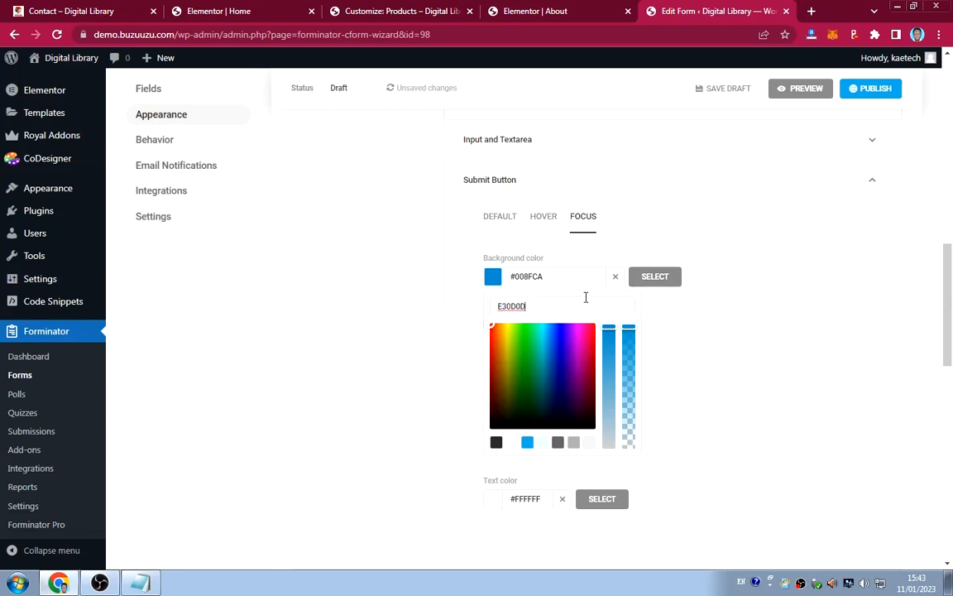
{"action": "left_click", "coordinate": [672, 277]}
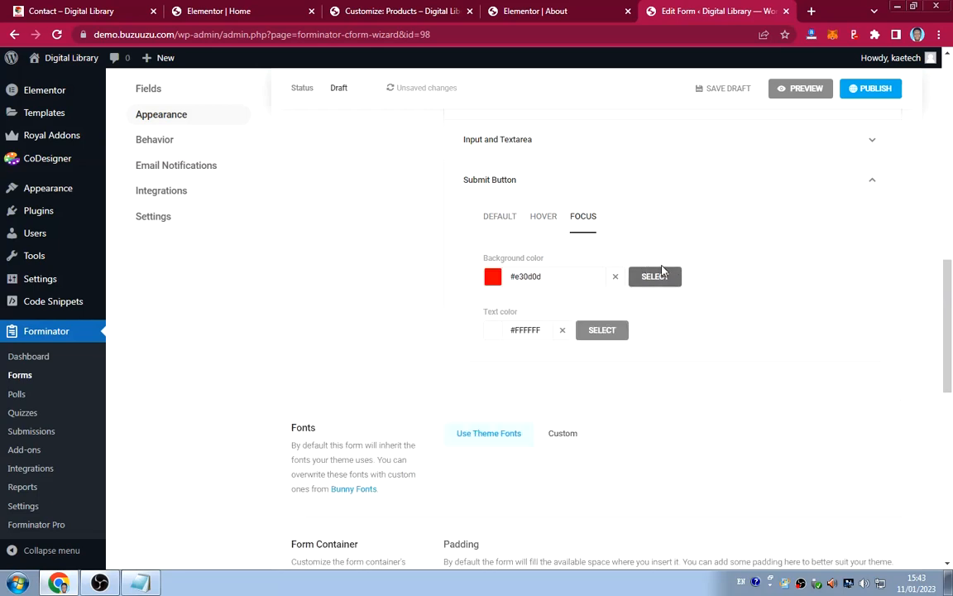
Review the form's after-submission behavior options, including Redirect user to a URL and Hide form, without adding a behavior.
{"action": "scroll", "coordinate": [664, 266], "scroll_direction": "down", "scroll_amount": 1}
{"action": "scroll", "coordinate": [664, 267], "scroll_direction": "down", "scroll_amount": 7}
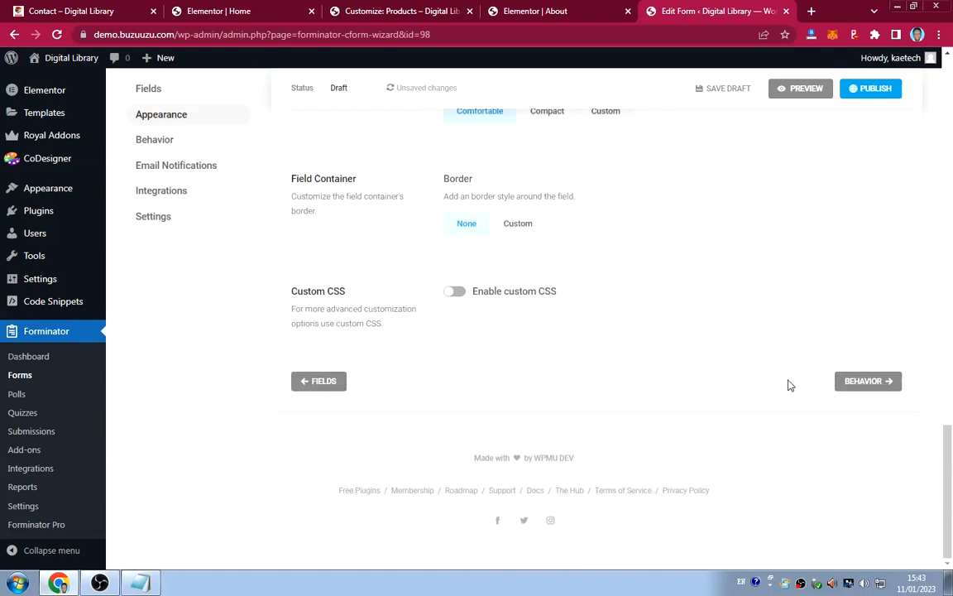
{"action": "left_click", "coordinate": [863, 381]}
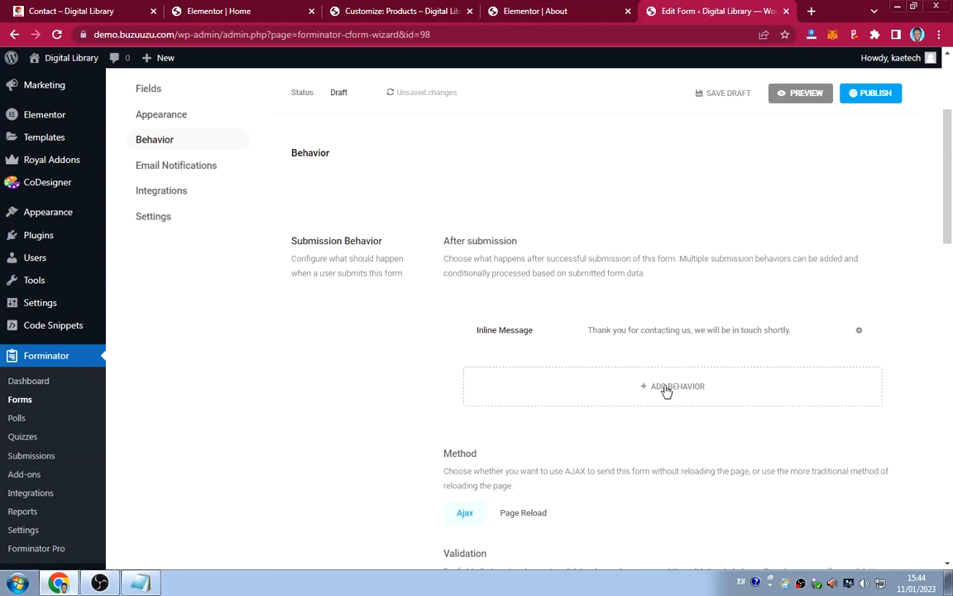
{"action": "left_click", "coordinate": [702, 389]}
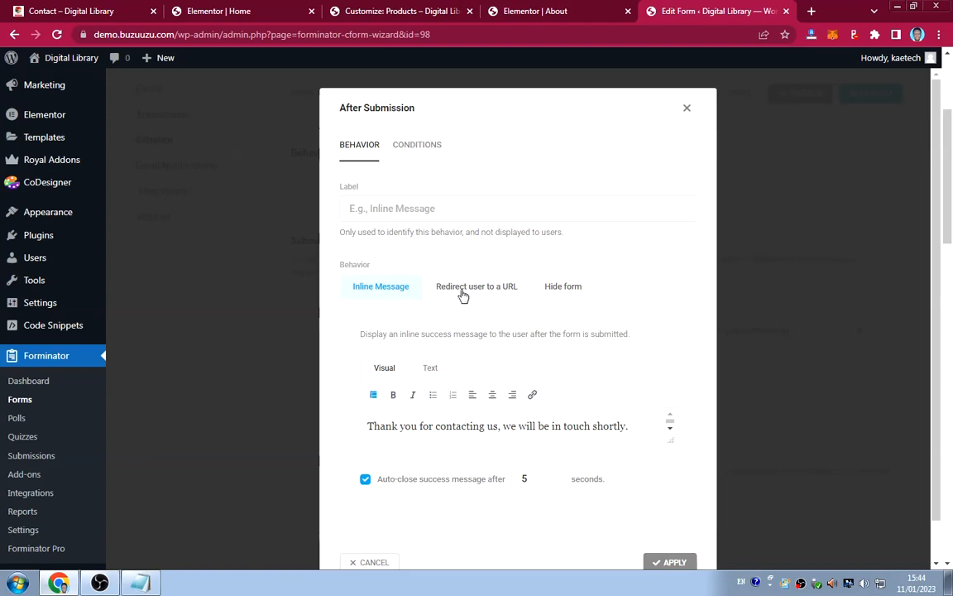
{"action": "left_click", "coordinate": [464, 295]}
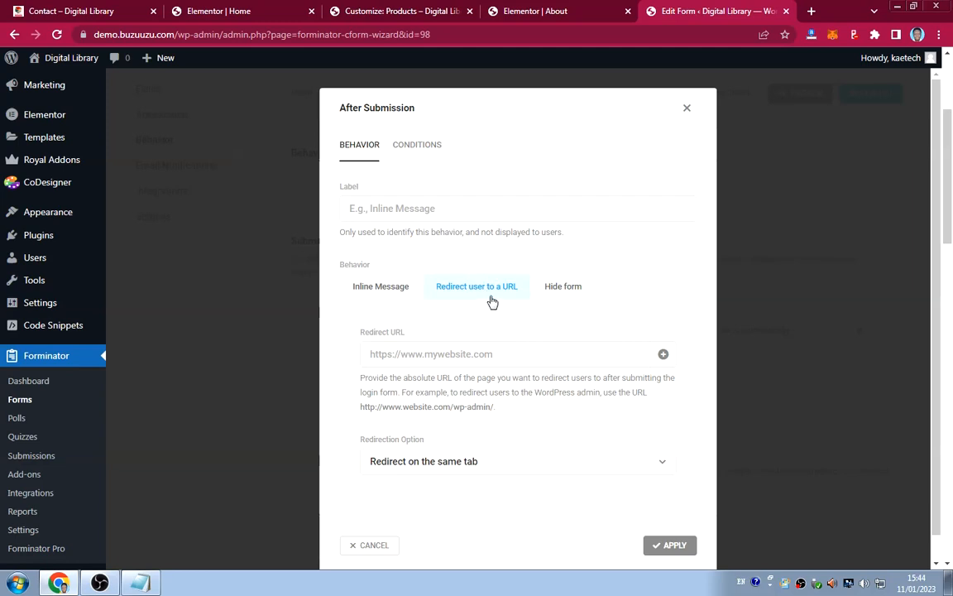
{"action": "left_click", "coordinate": [581, 292]}
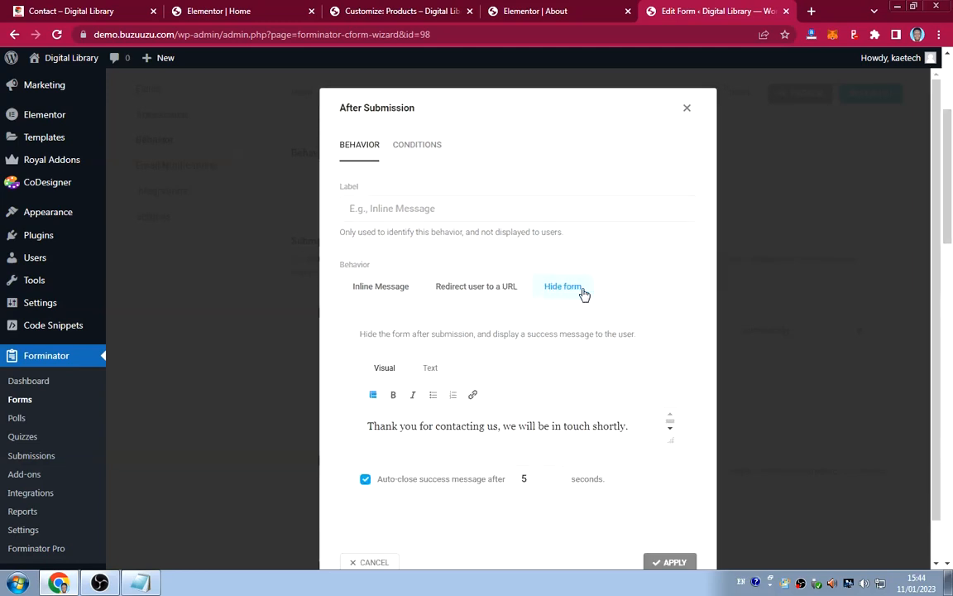
{"action": "left_click", "coordinate": [499, 288]}
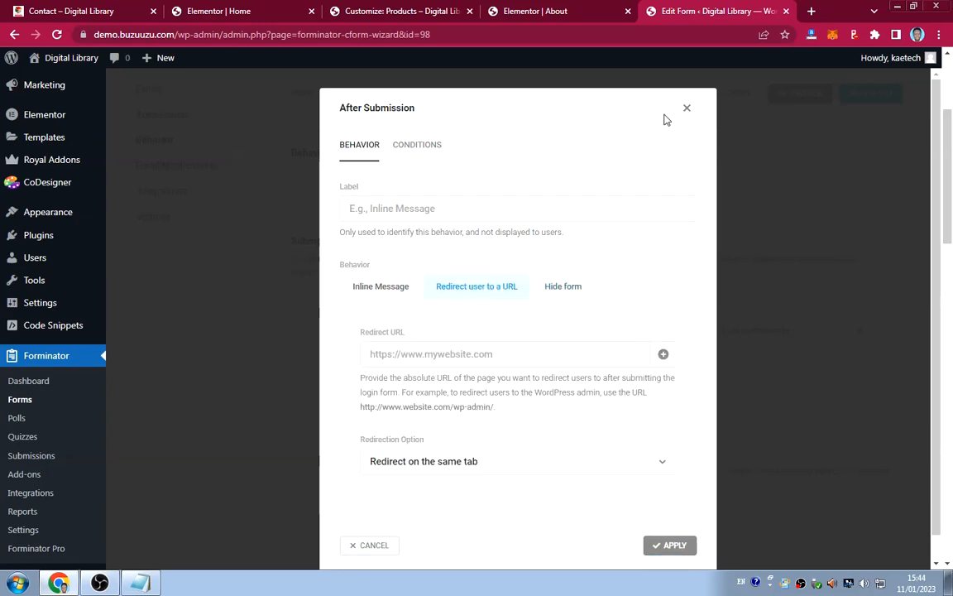
{"action": "left_click", "coordinate": [687, 107]}
Look over the form's remaining behavior settings and its email notifications.
{"action": "scroll", "coordinate": [699, 365], "scroll_direction": "down", "scroll_amount": 5}
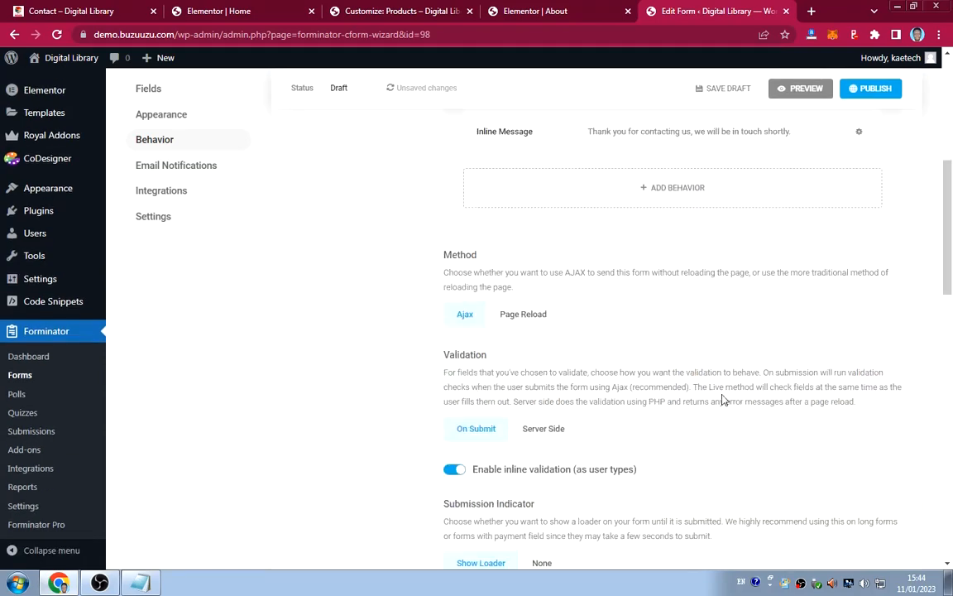
{"action": "scroll", "coordinate": [698, 389], "scroll_direction": "down", "scroll_amount": 10}
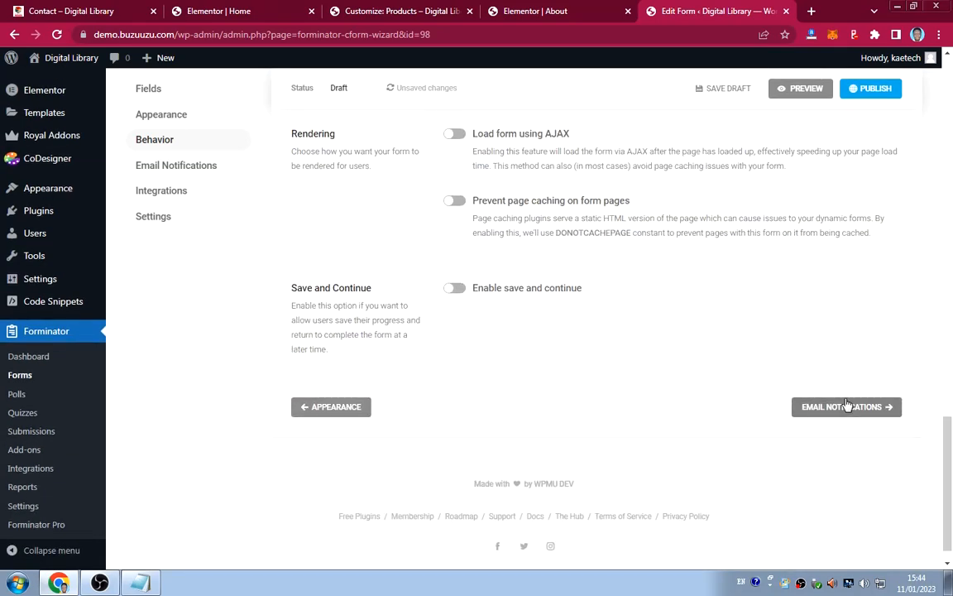
{"action": "left_click", "coordinate": [815, 406]}
{"action": "scroll", "coordinate": [670, 376], "scroll_direction": "down", "scroll_amount": 1}
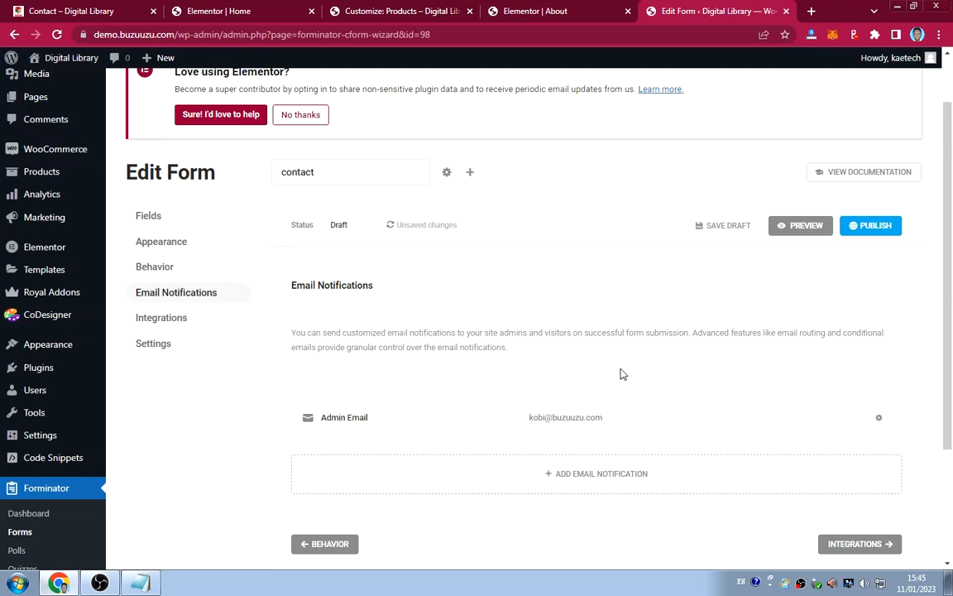
{"action": "scroll", "coordinate": [689, 374], "scroll_direction": "down", "scroll_amount": 1}
{"action": "scroll", "coordinate": [683, 368], "scroll_direction": "up", "scroll_amount": 1}
Publish the contact form and copy its shortcode.
{"action": "left_click", "coordinate": [873, 226]}
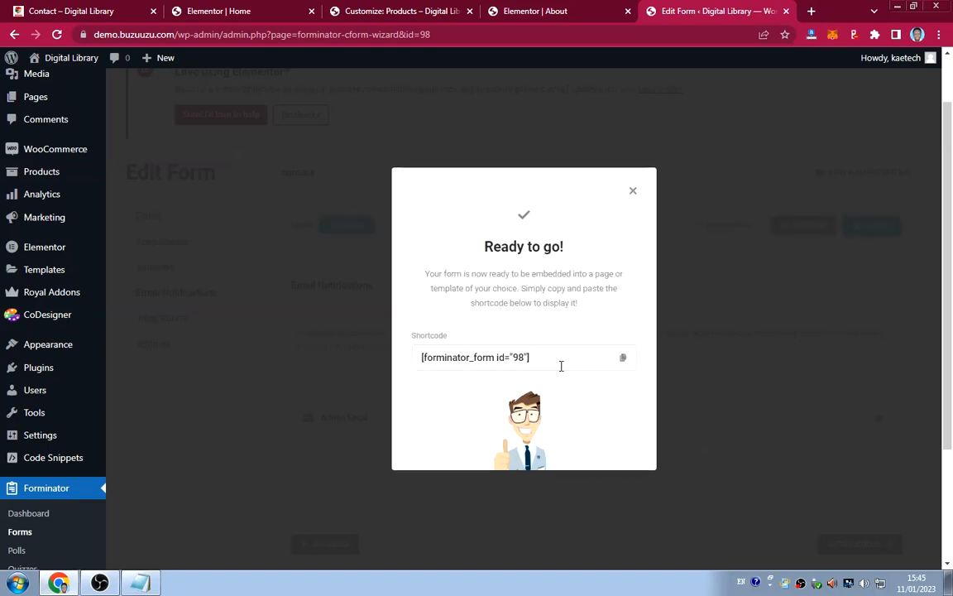
{"action": "left_click", "coordinate": [624, 360]}
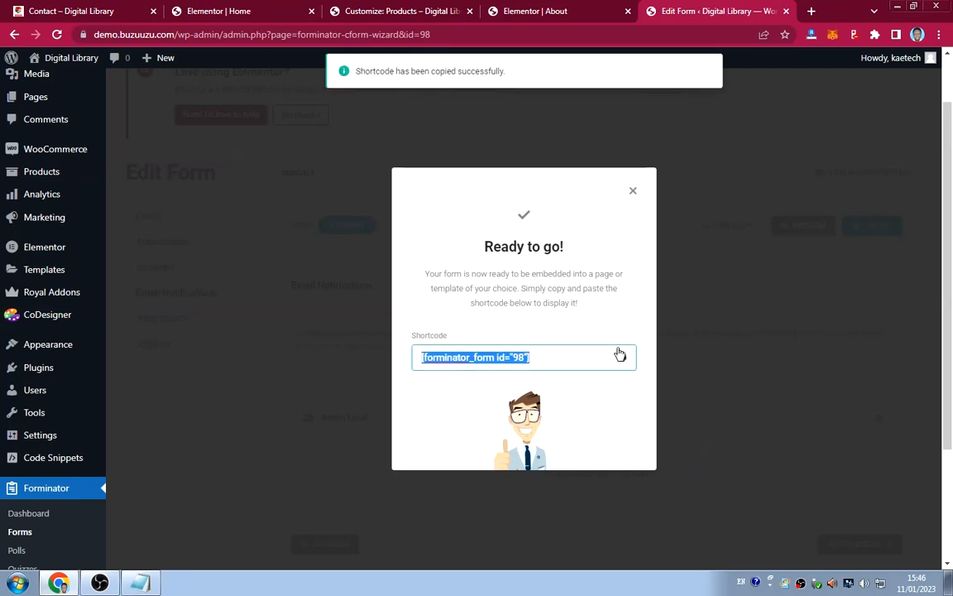
{"action": "left_click", "coordinate": [634, 192]}
Open the site's Contact page for editing with Elementor.
{"action": "scroll", "coordinate": [92, 183], "scroll_direction": "up", "scroll_amount": 1}
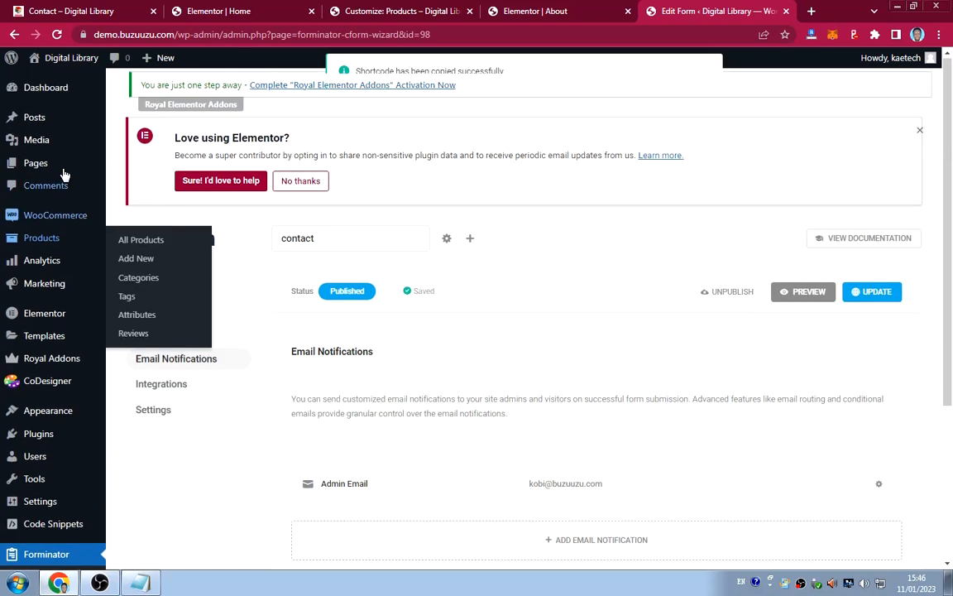
{"action": "mouse_move", "coordinate": [33, 167]}
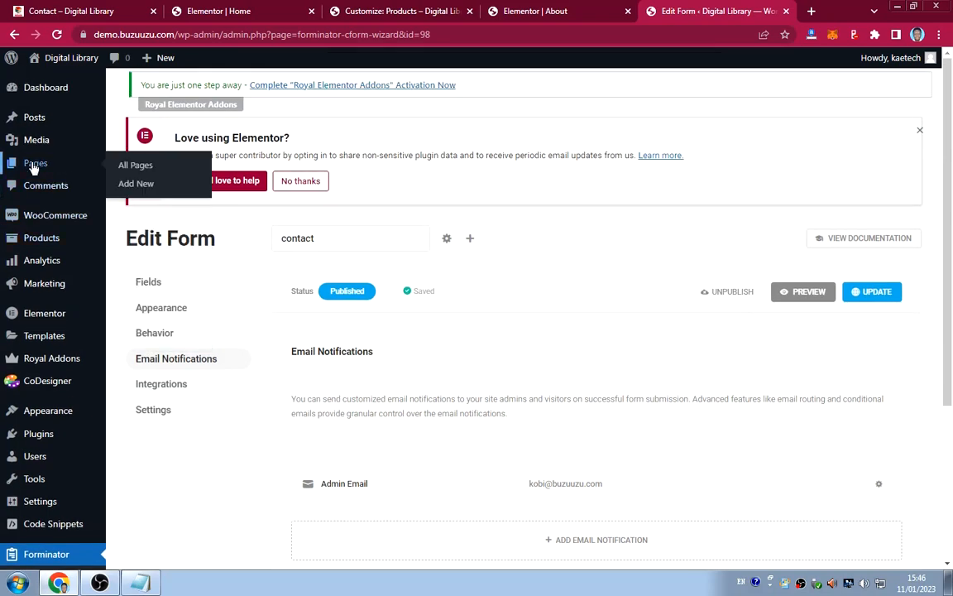
{"action": "left_click", "coordinate": [137, 166]}
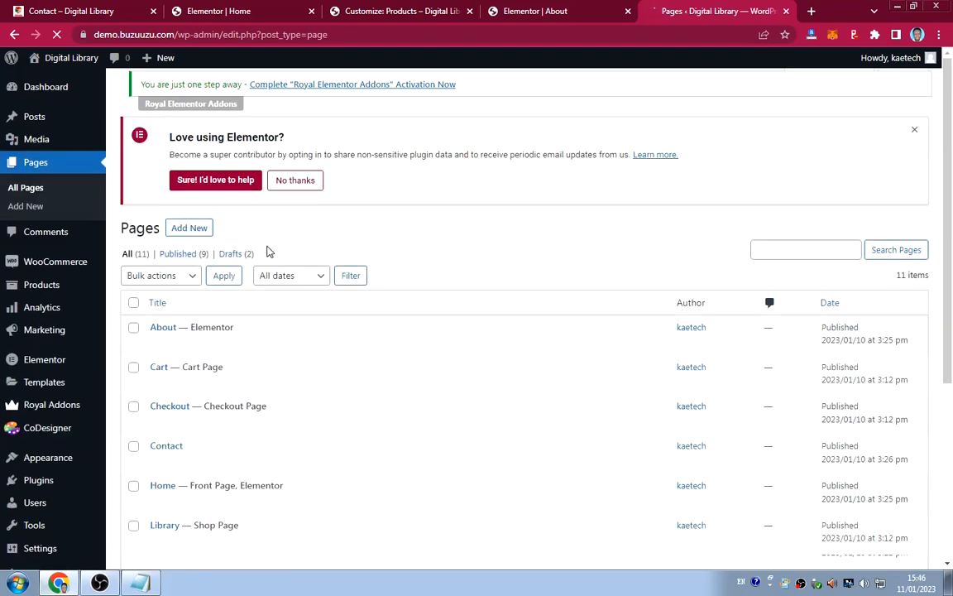
{"action": "scroll", "coordinate": [264, 250], "scroll_direction": "down", "scroll_amount": 2}
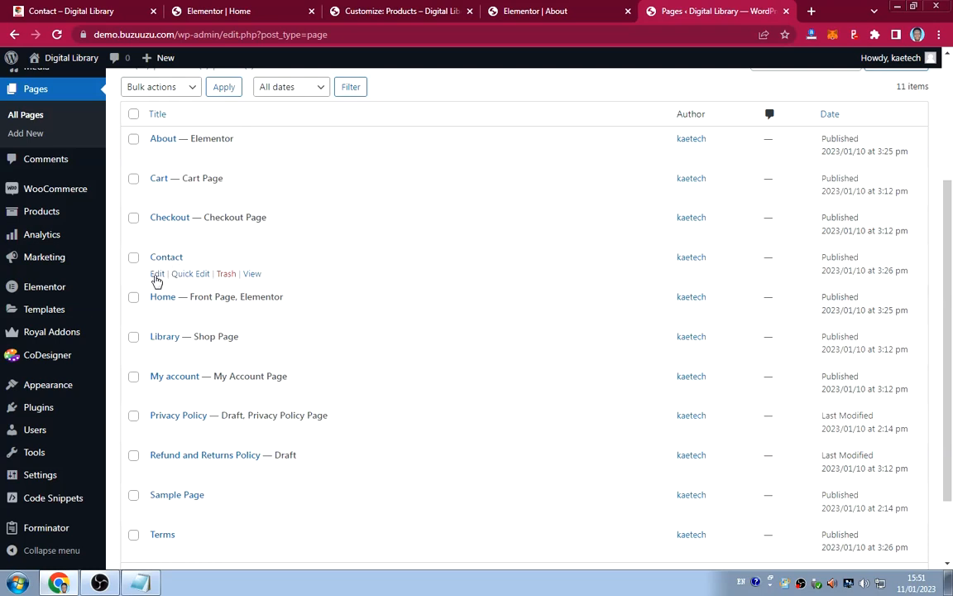
{"action": "left_click", "coordinate": [157, 275]}
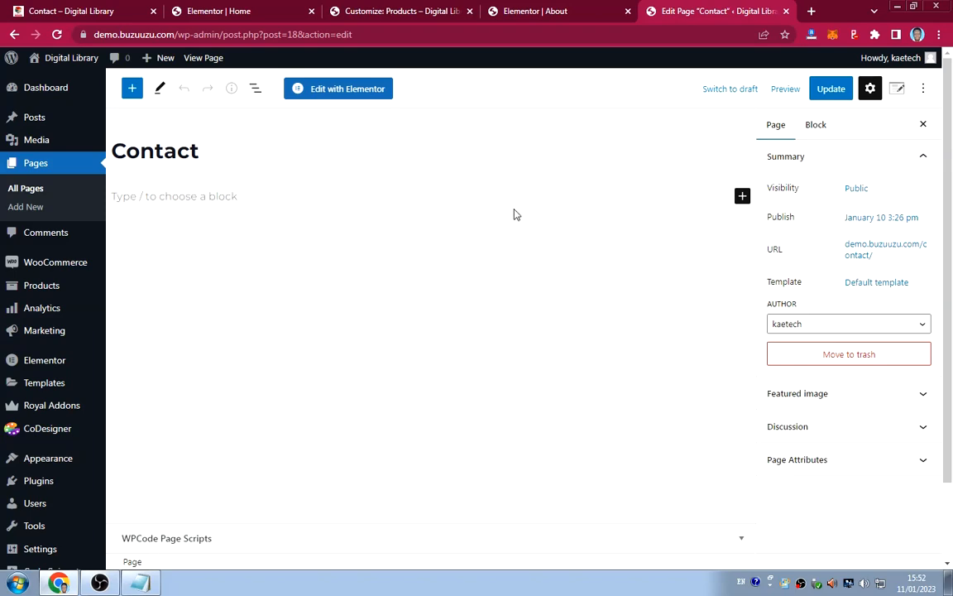
{"action": "left_click", "coordinate": [340, 93]}
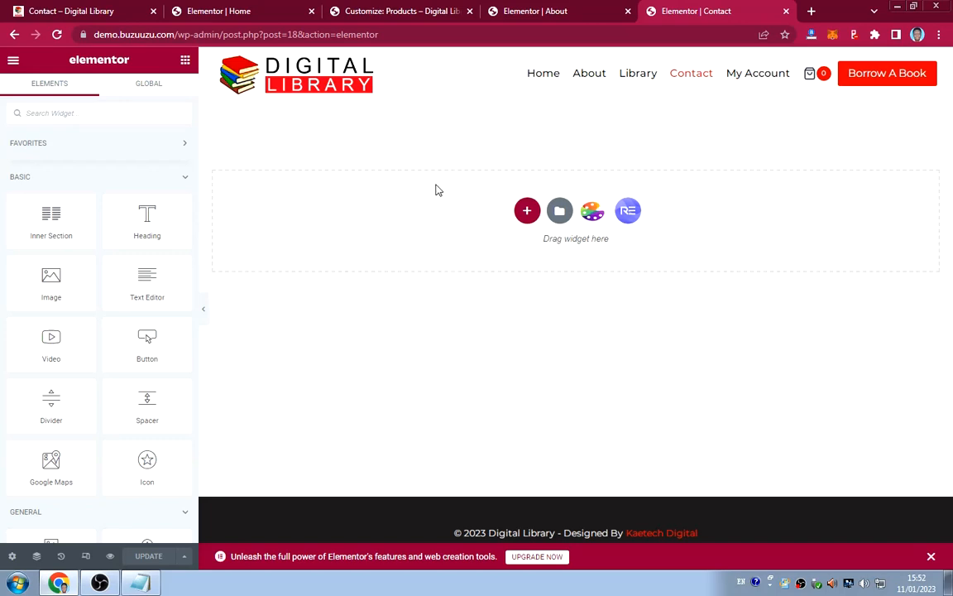
Add a three-column section with a wide middle column and place a Shortcode widget in that middle column.
{"action": "left_click", "coordinate": [528, 212]}
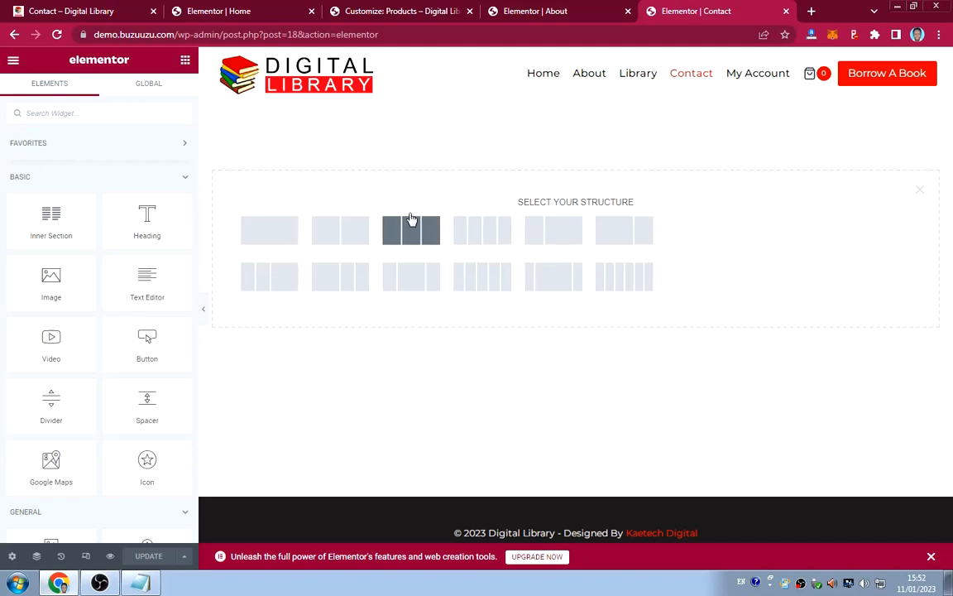
{"action": "left_click", "coordinate": [414, 279]}
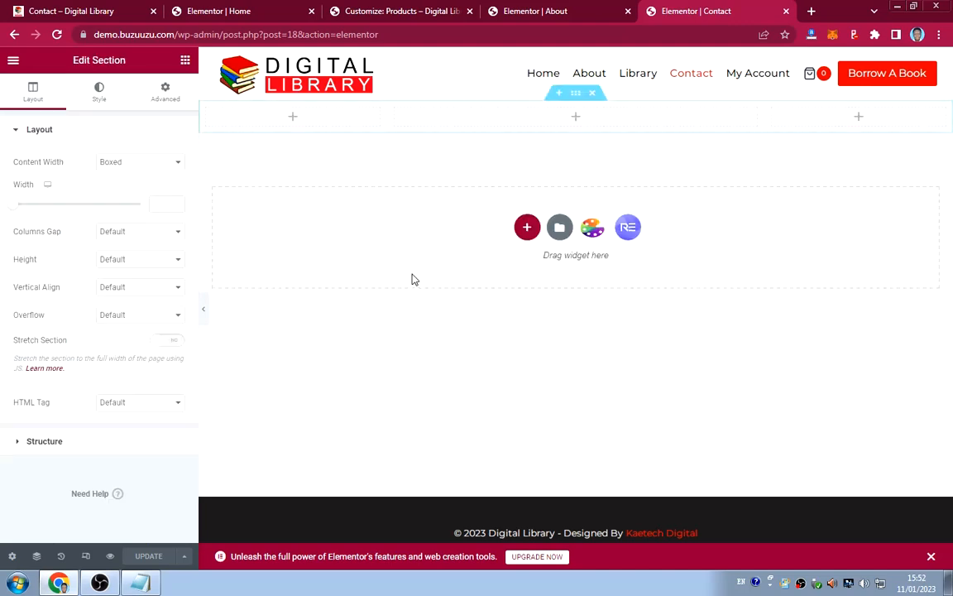
{"action": "left_click", "coordinate": [578, 118]}
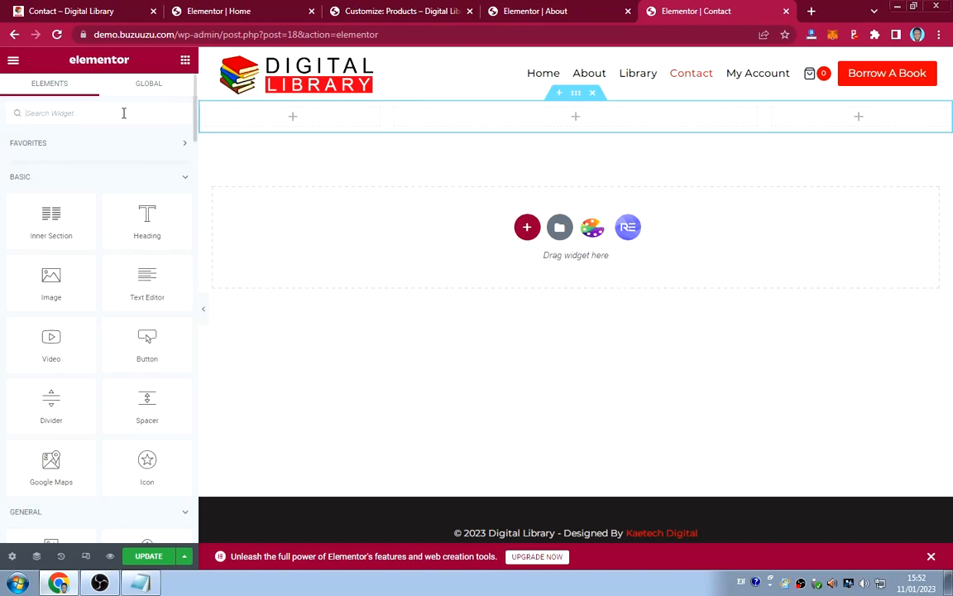
{"action": "type", "text": "short"}
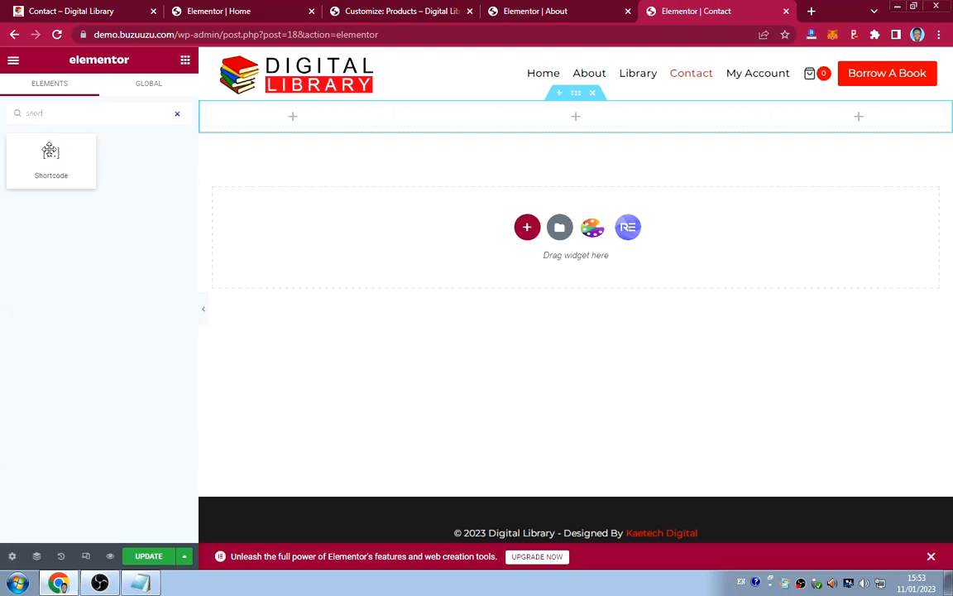
{"action": "left_click_drag", "start_coordinate": [46, 134], "coordinate": [515, 104]}
{"action": "left_click_drag", "start_coordinate": [36, 158], "coordinate": [533, 124]}
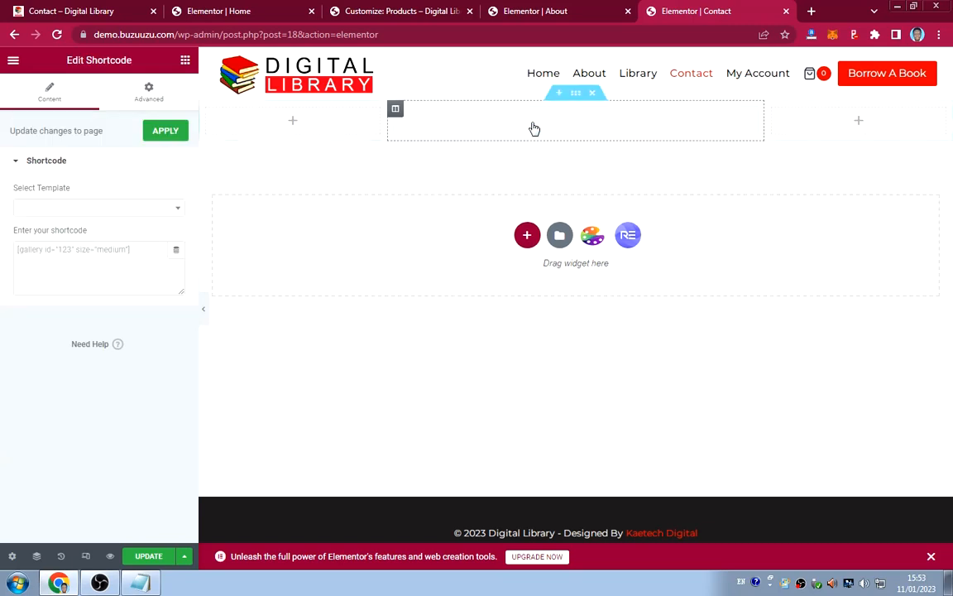
Enter the copied shortcode [forminator_form id="98"] in the Shortcode widget.
{"action": "left_click", "coordinate": [106, 251]}
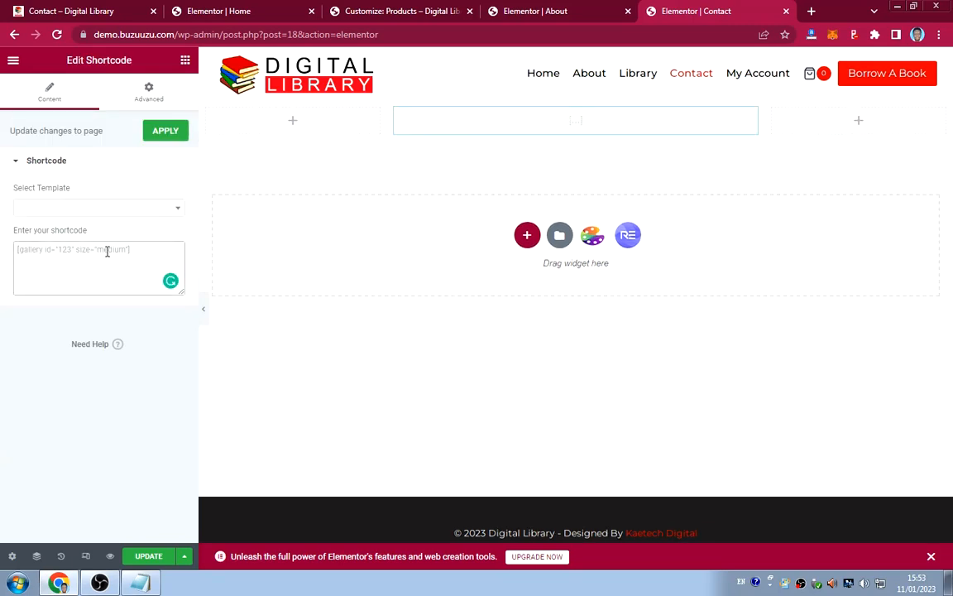
{"action": "key", "text": "ctrl+v"}
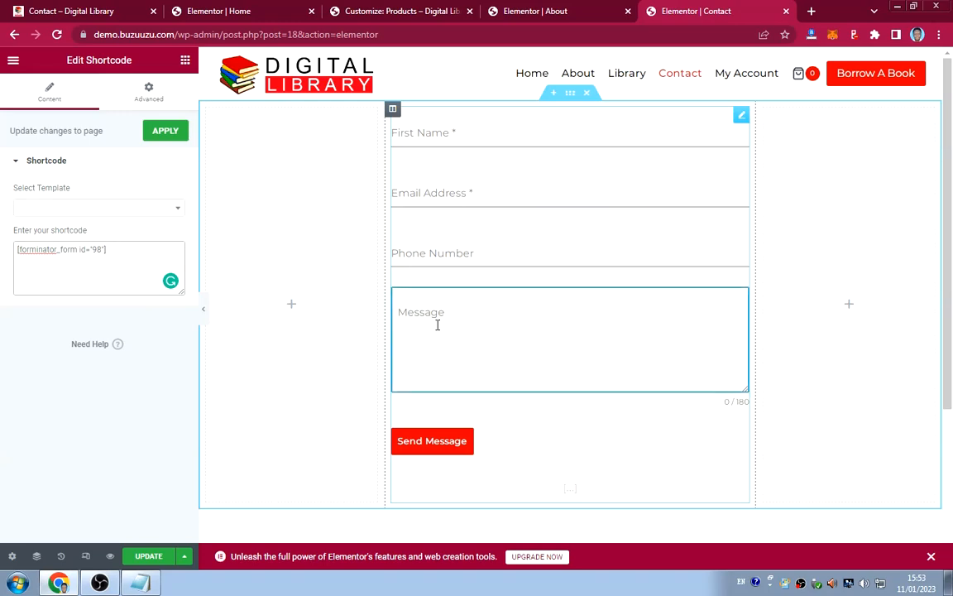
{"action": "left_click", "coordinate": [161, 213]}
{"action": "left_click", "coordinate": [160, 212]}
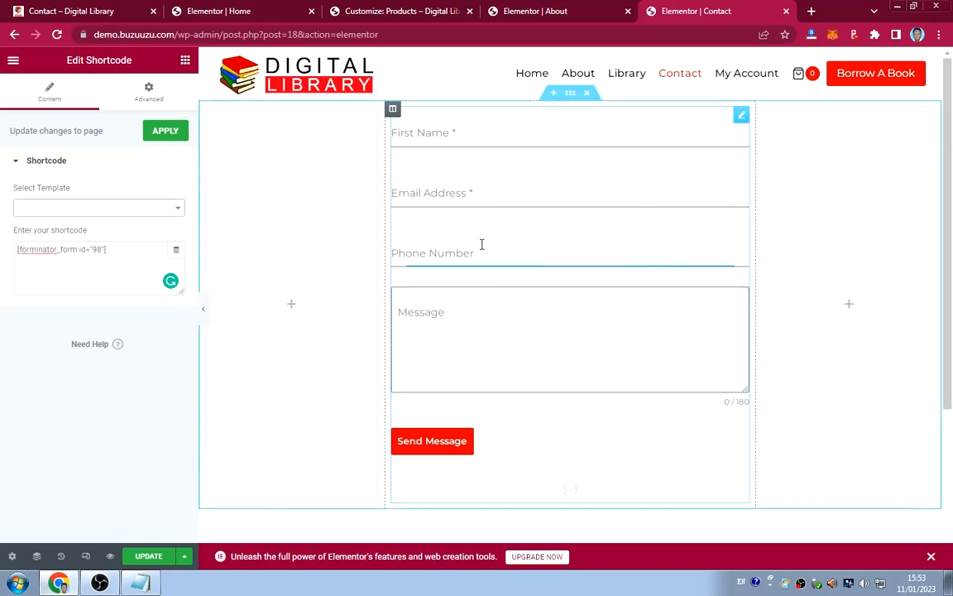
Copy the About page's banner section and paste it above the form section on the Contact page.
{"action": "left_click", "coordinate": [552, 94]}
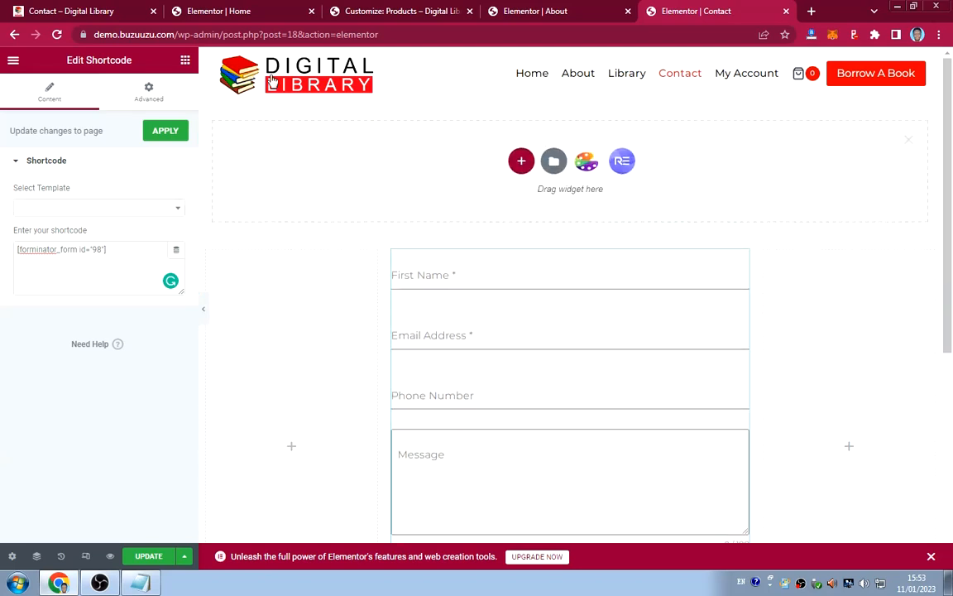
{"action": "left_click", "coordinate": [542, 11]}
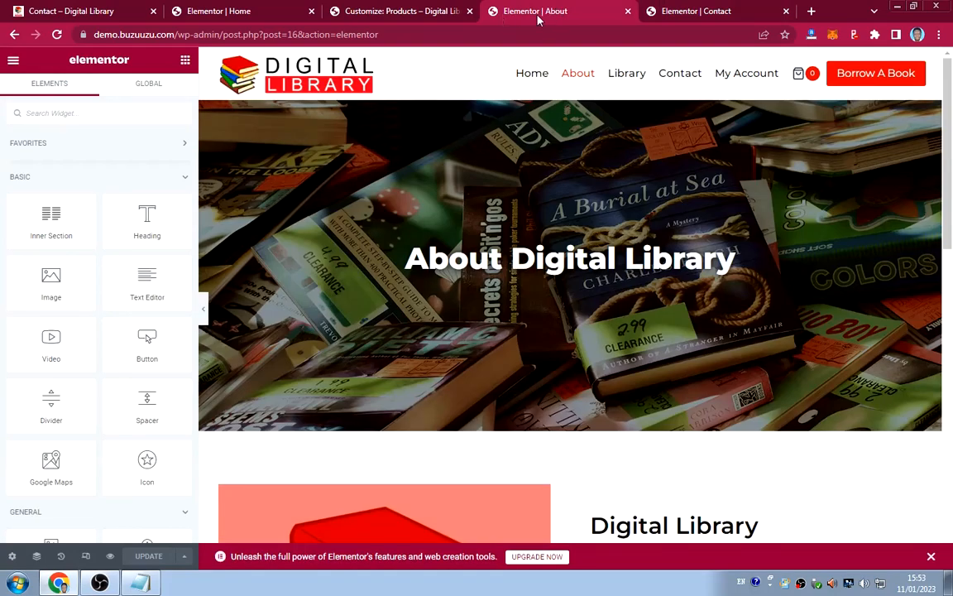
{"action": "mouse_move", "coordinate": [566, 149]}
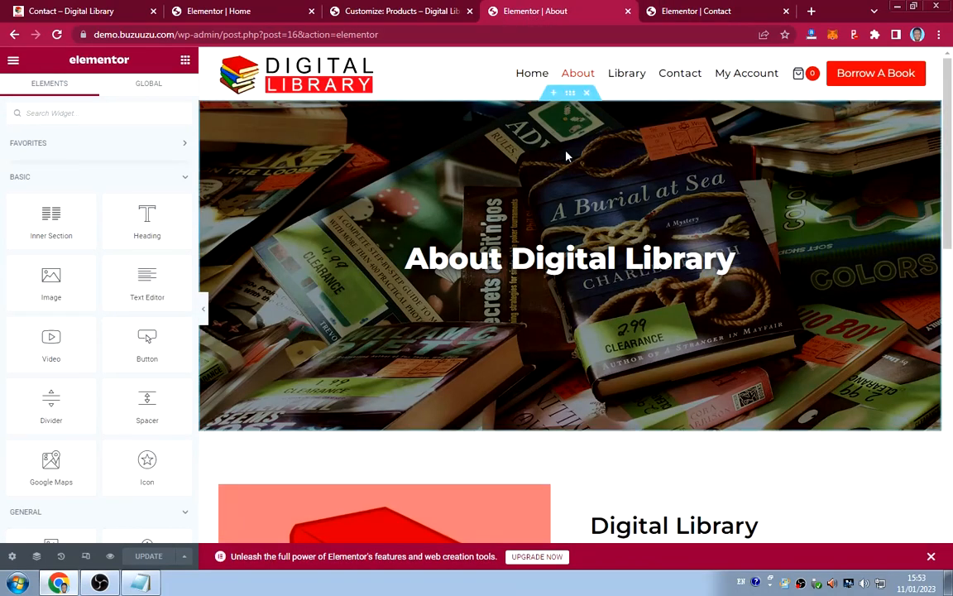
{"action": "right_click", "coordinate": [569, 94]}
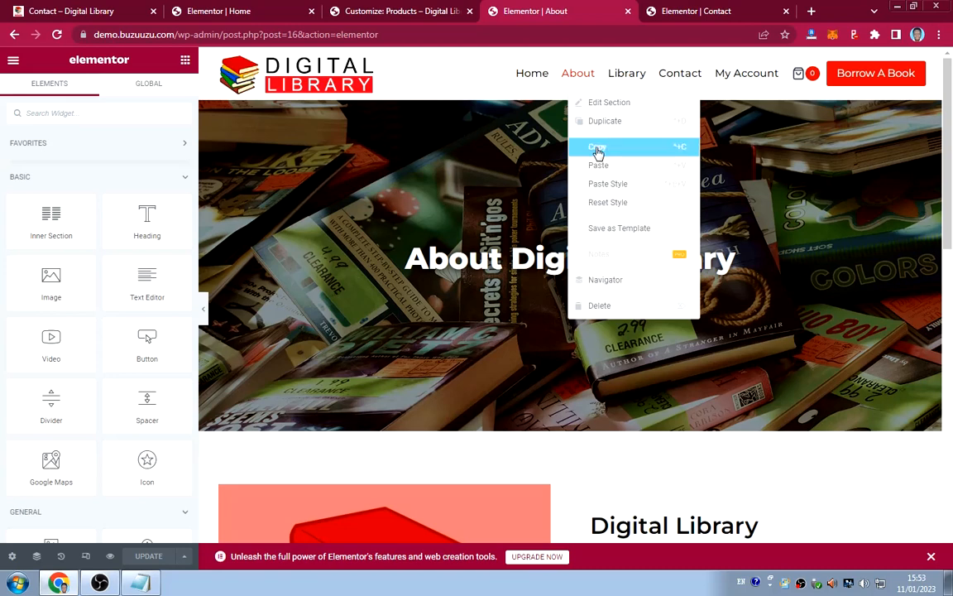
{"action": "left_click", "coordinate": [598, 151]}
{"action": "left_click", "coordinate": [693, 16]}
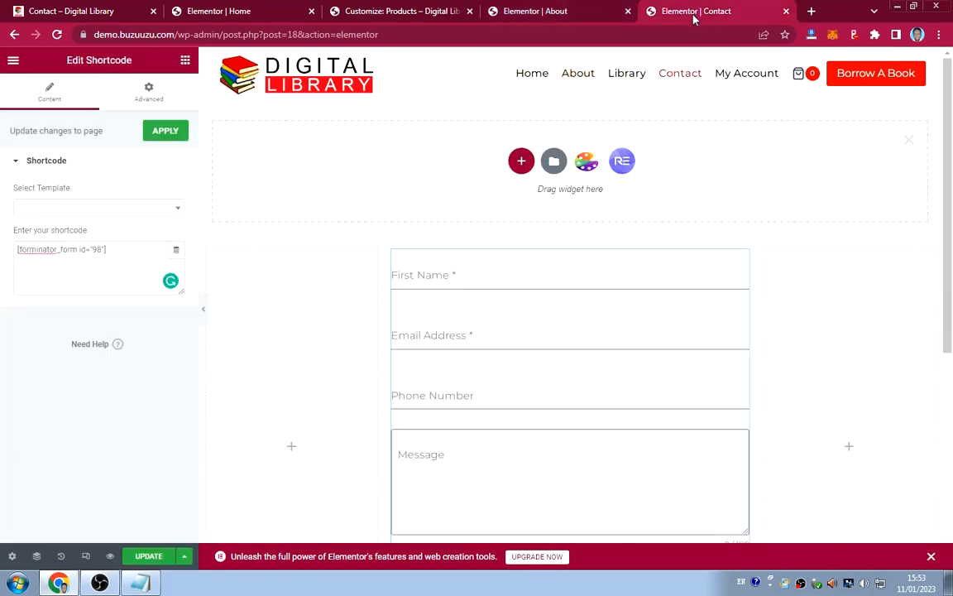
{"action": "right_click", "coordinate": [382, 165]}
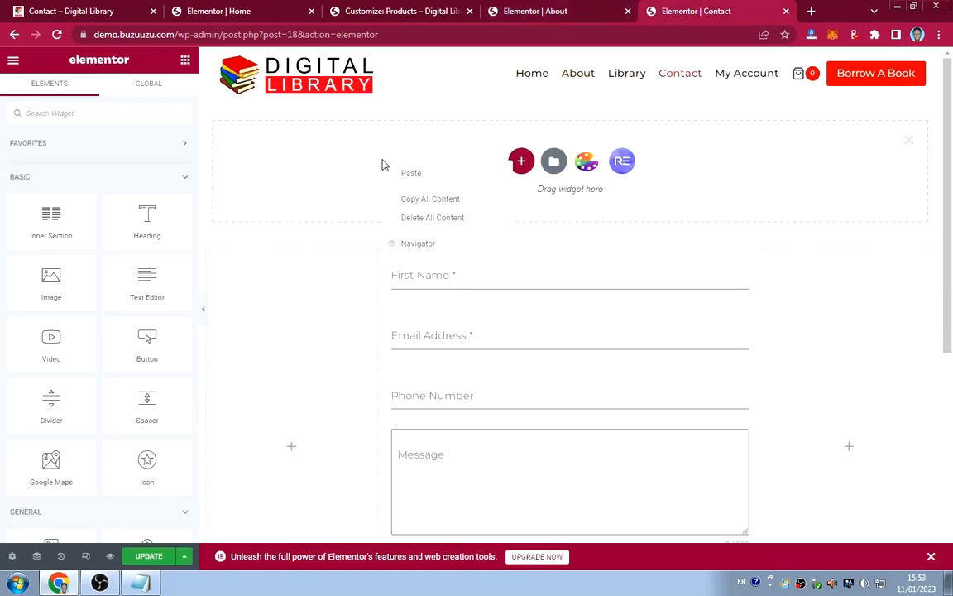
{"action": "left_click", "coordinate": [405, 175]}
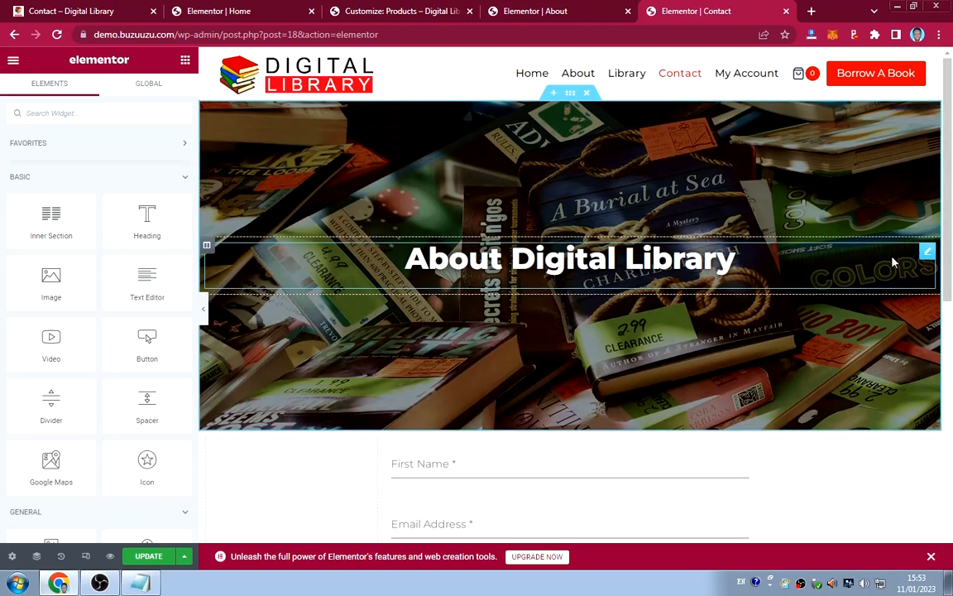
Change the copied banner's heading text to "Contact Us".
{"action": "left_click", "coordinate": [926, 253]}
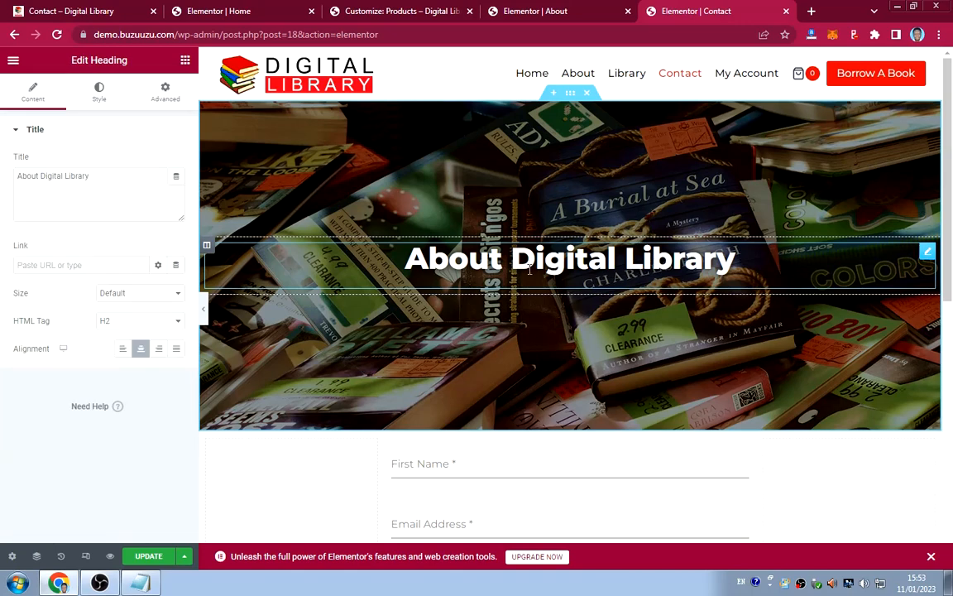
{"action": "left_click_drag", "start_coordinate": [90, 176], "coordinate": [2, 178]}
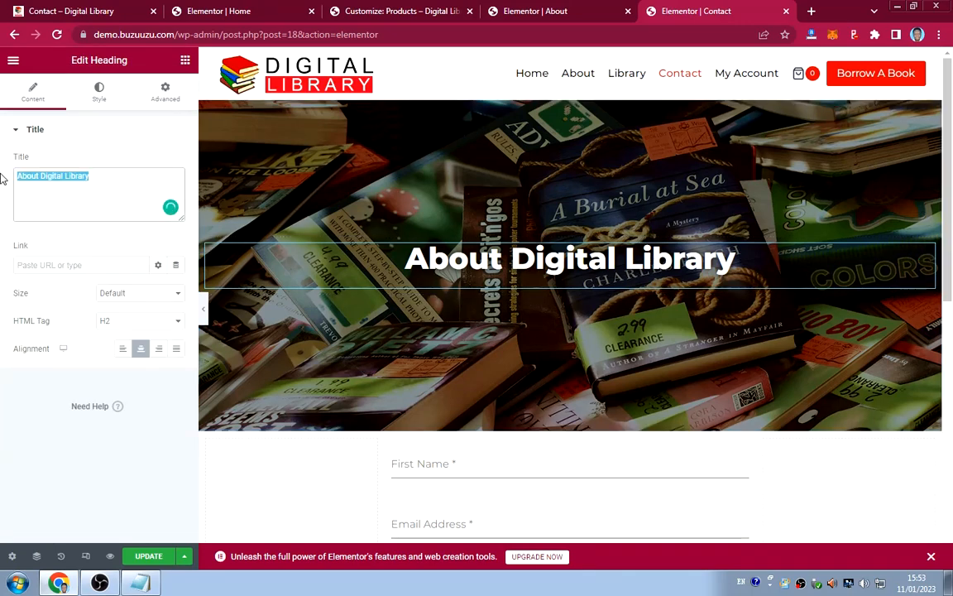
{"action": "type", "text": "Con"}
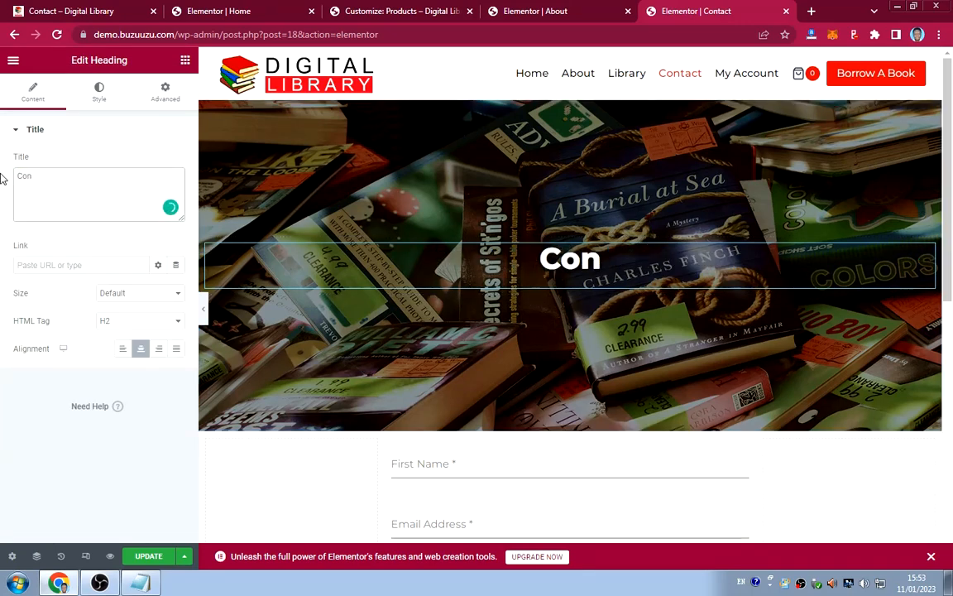
{"action": "type", "text": "tact Us"}
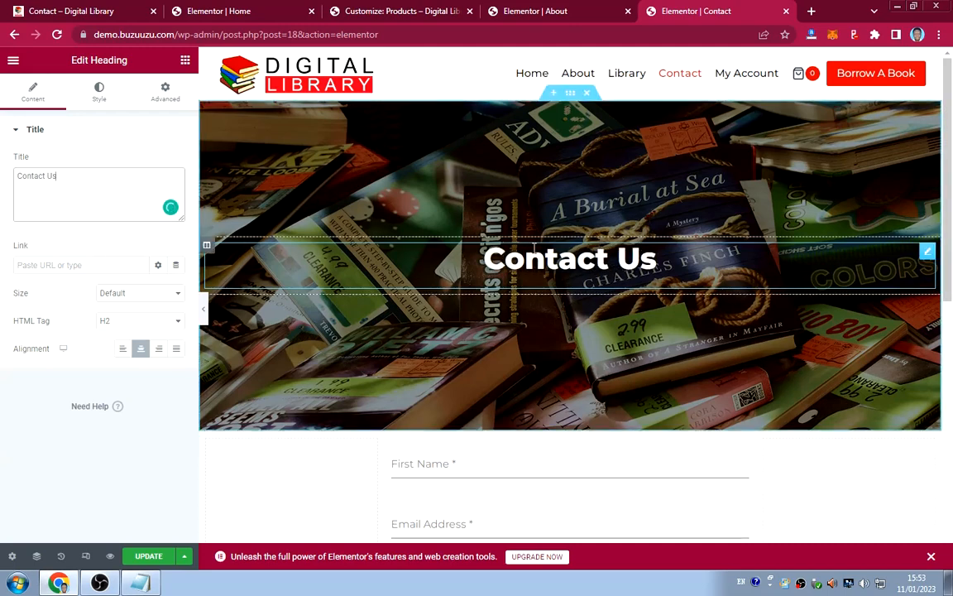
Set the form section's top and bottom margins to 90 px.
{"action": "scroll", "coordinate": [598, 264], "scroll_direction": "down", "scroll_amount": 3}
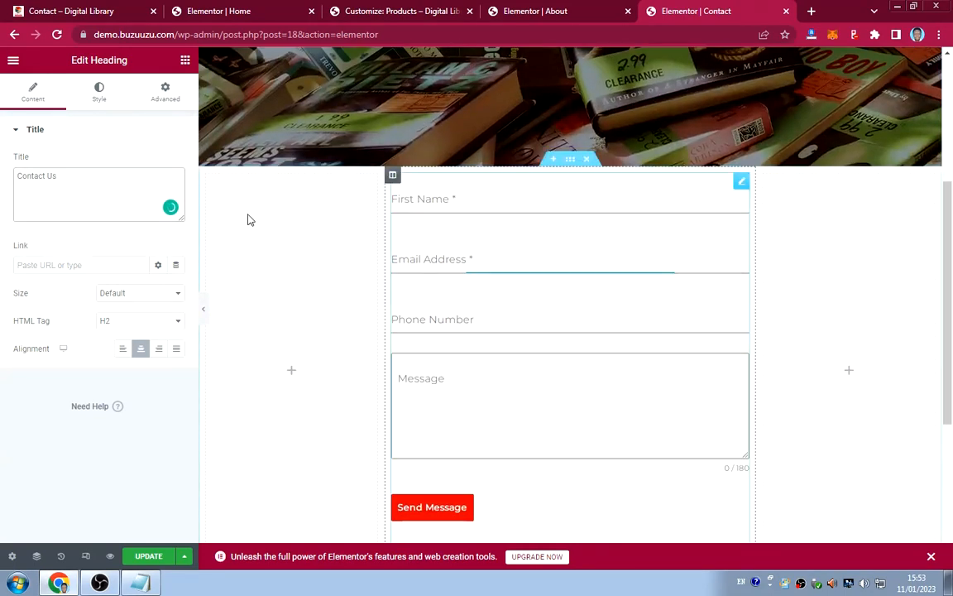
{"action": "scroll", "coordinate": [542, 286], "scroll_direction": "down", "scroll_amount": 3}
{"action": "scroll", "coordinate": [530, 215], "scroll_direction": "up", "scroll_amount": 3}
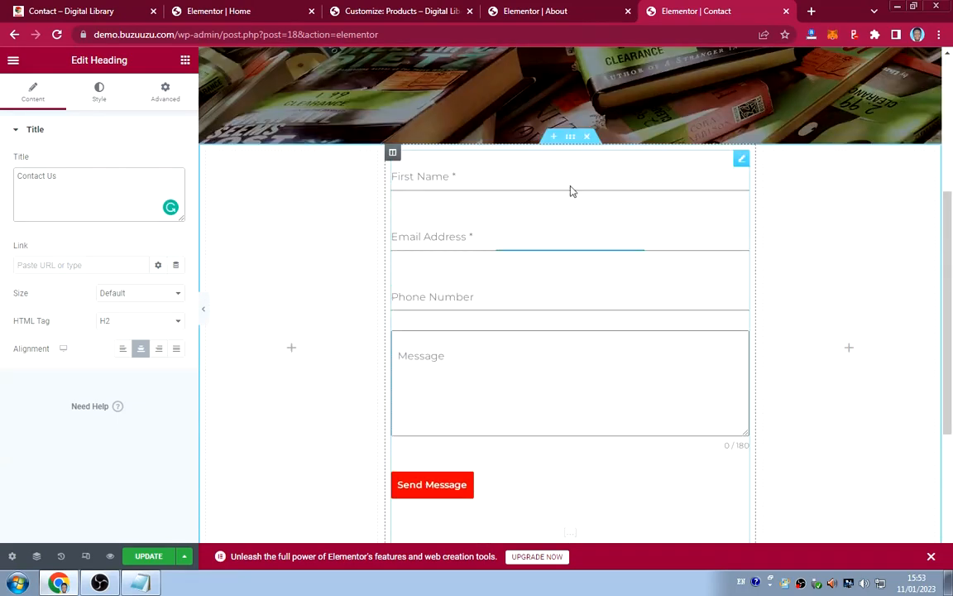
{"action": "left_click", "coordinate": [570, 139]}
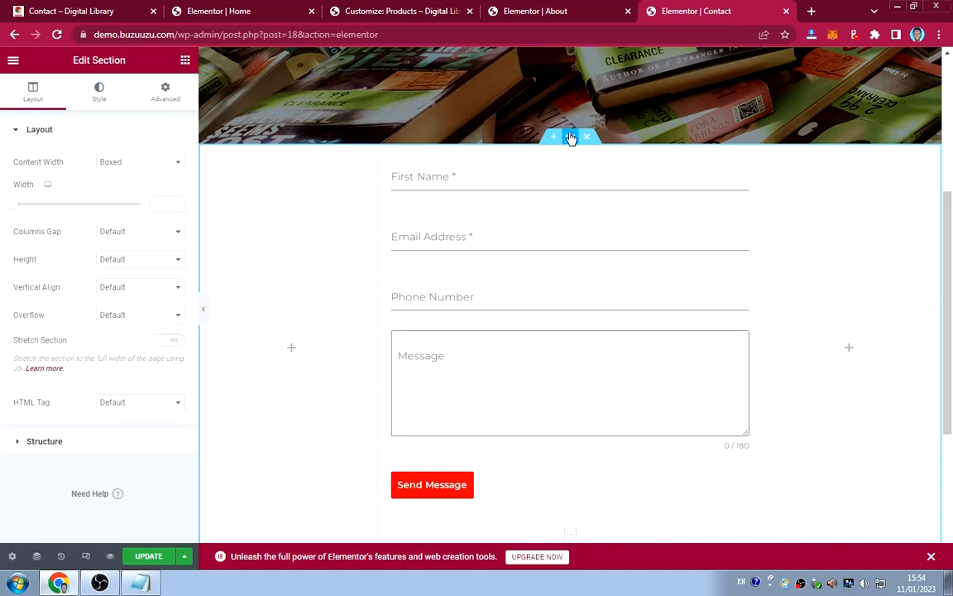
{"action": "left_click", "coordinate": [166, 92]}
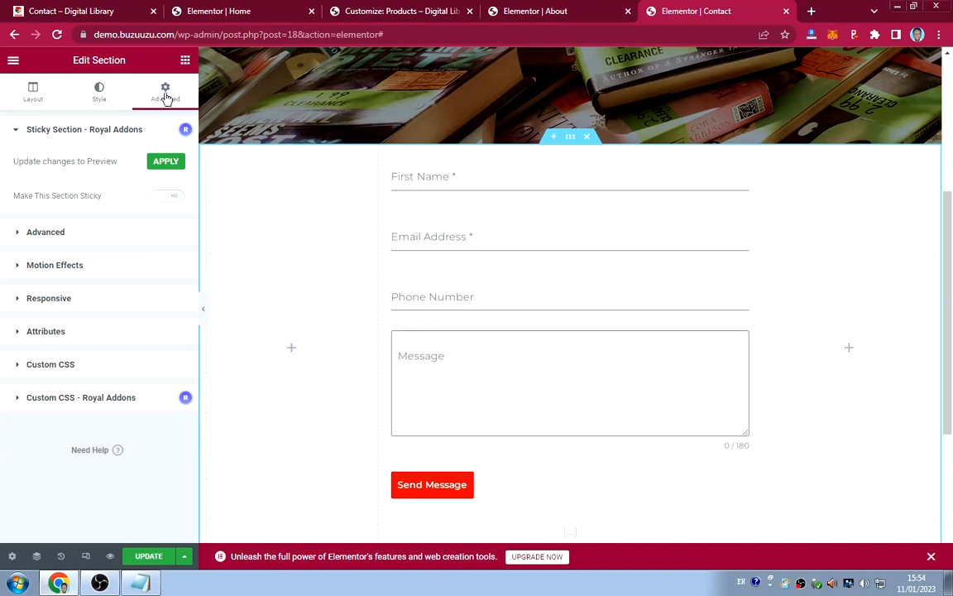
{"action": "left_click", "coordinate": [116, 231]}
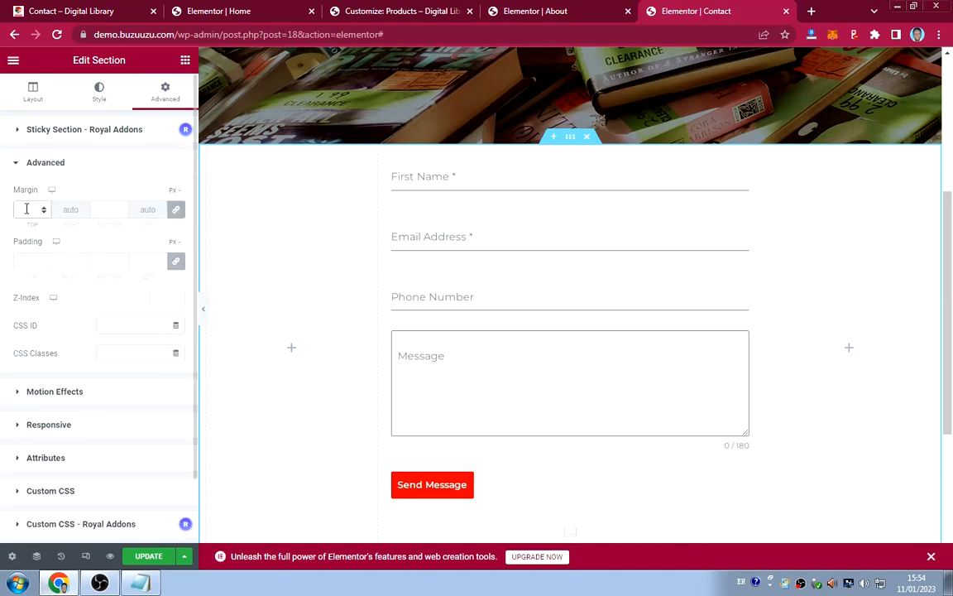
{"action": "type", "text": "90"}
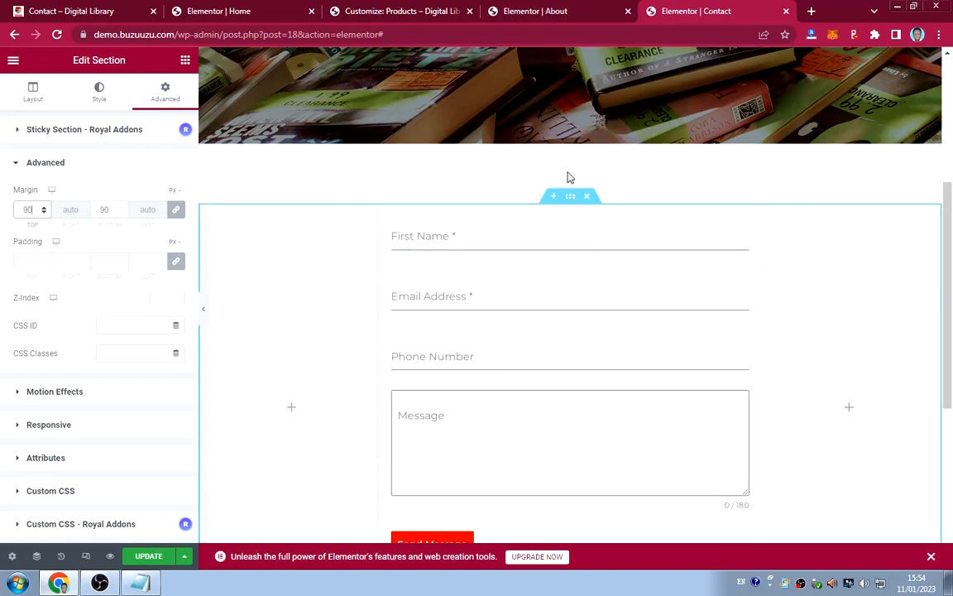
Give the middle column holding the form a solid border with a width of 2 on all sides.
{"action": "scroll", "coordinate": [598, 300], "scroll_direction": "down", "scroll_amount": 4}
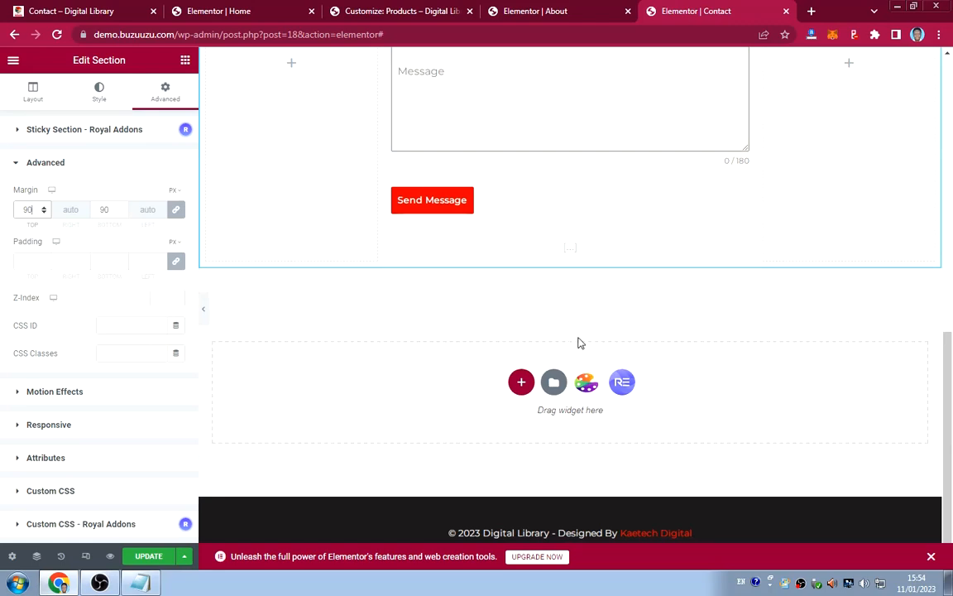
{"action": "scroll", "coordinate": [616, 329], "scroll_direction": "up", "scroll_amount": 3}
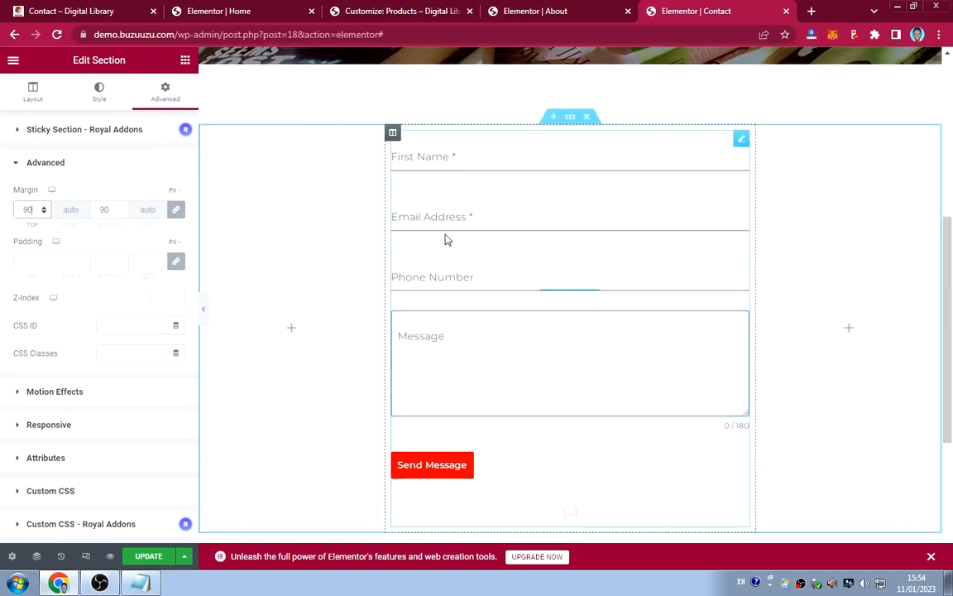
{"action": "left_click", "coordinate": [393, 134]}
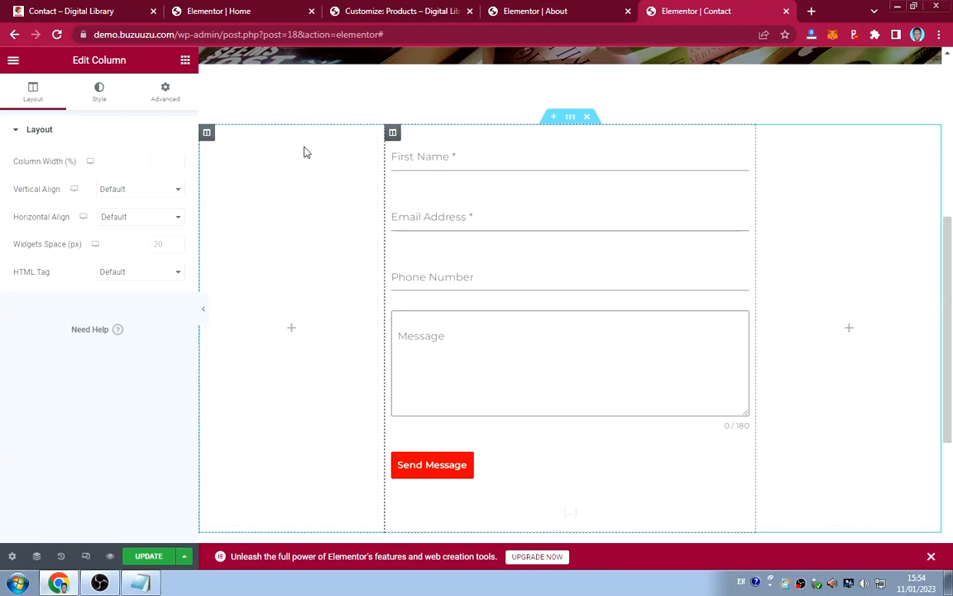
{"action": "left_click", "coordinate": [99, 89]}
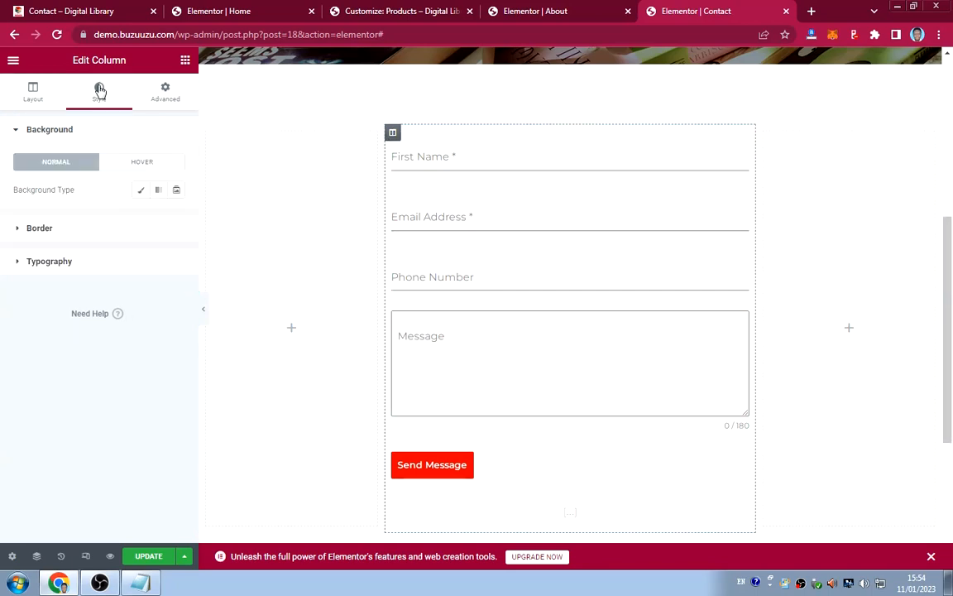
{"action": "left_click", "coordinate": [50, 229]}
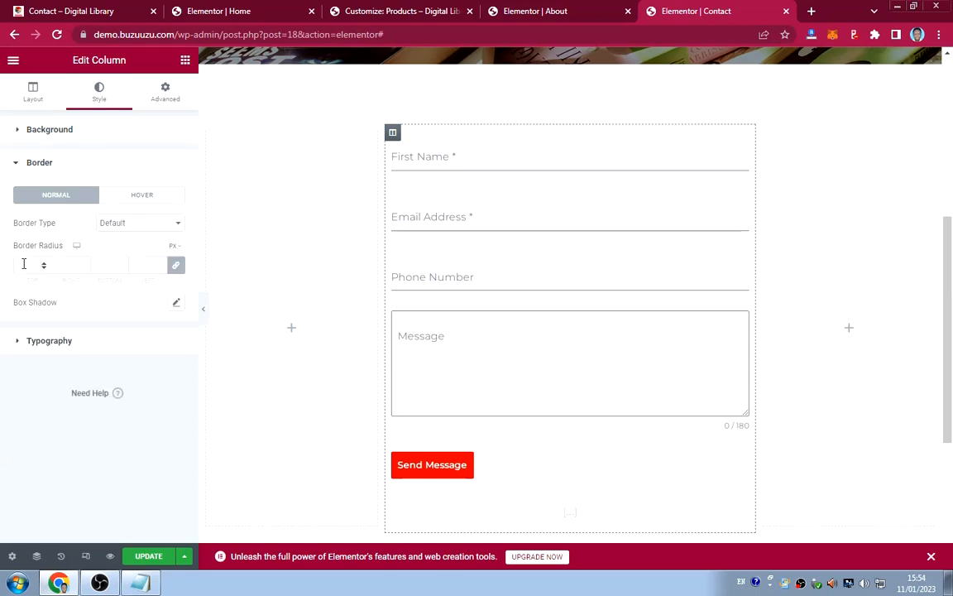
{"action": "left_click", "coordinate": [118, 226]}
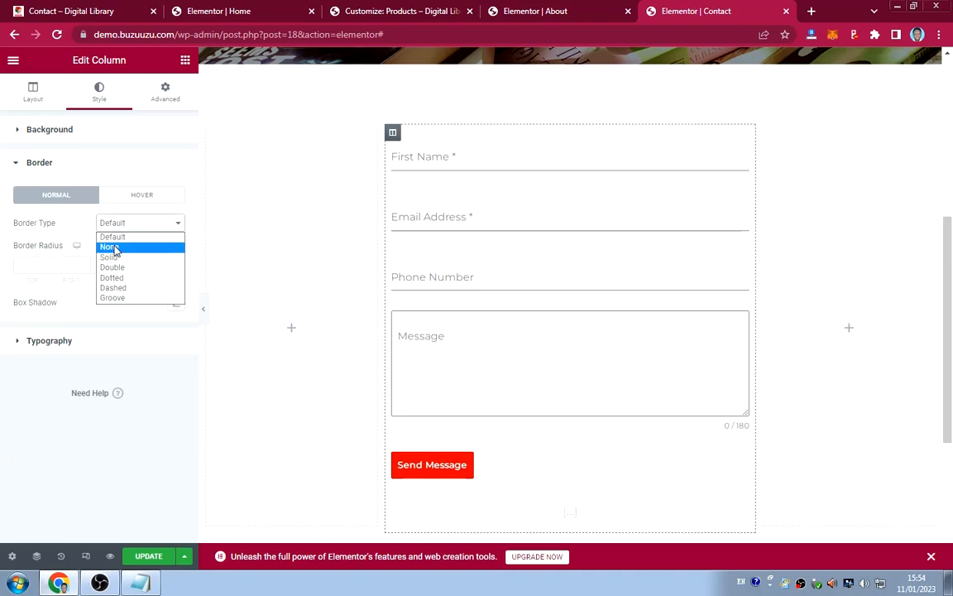
{"action": "left_click", "coordinate": [115, 257]}
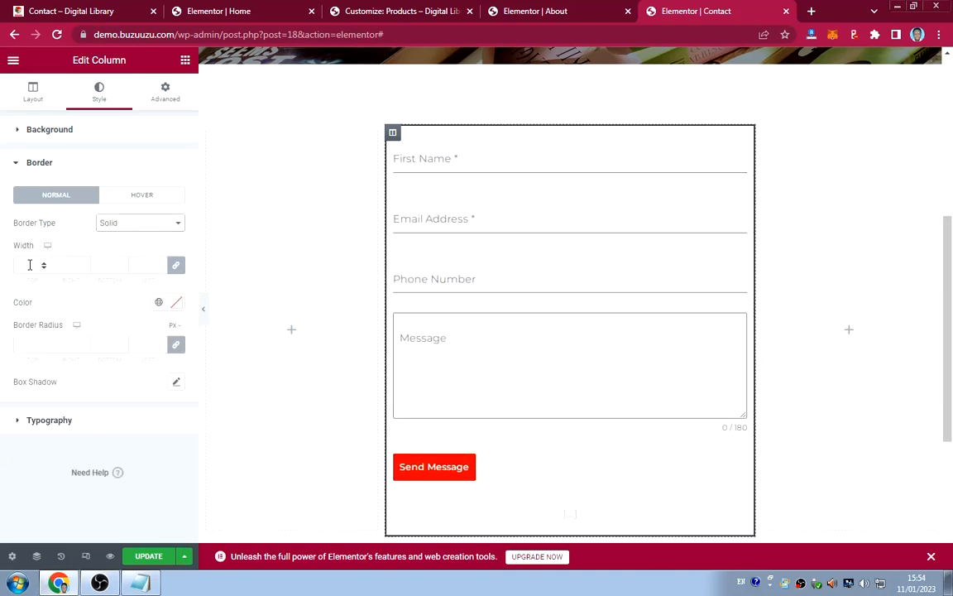
{"action": "left_click", "coordinate": [30, 265]}
{"action": "type", "text": "2"}
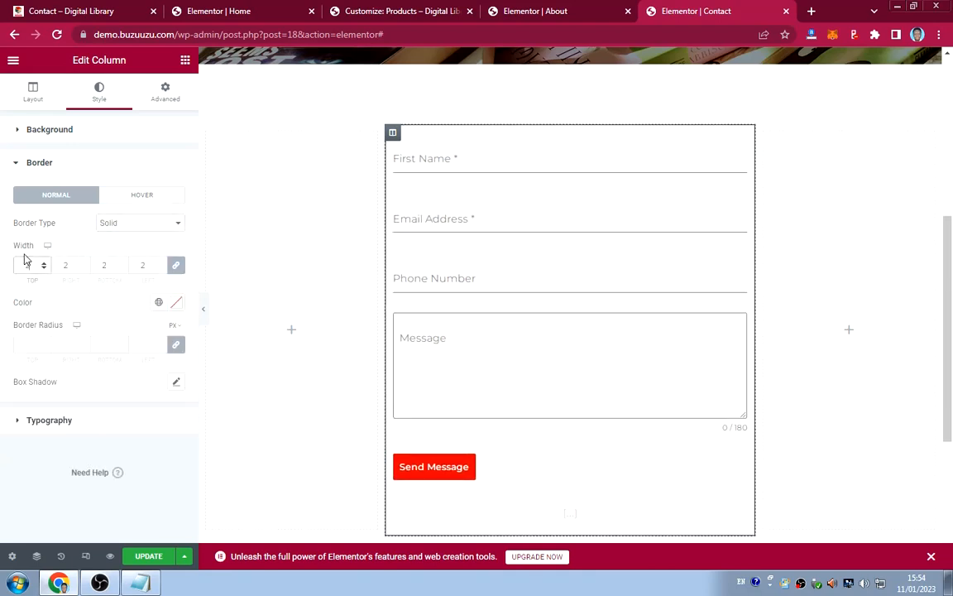
Set the form column's padding to 50 px on all sides.
{"action": "left_click", "coordinate": [164, 99]}
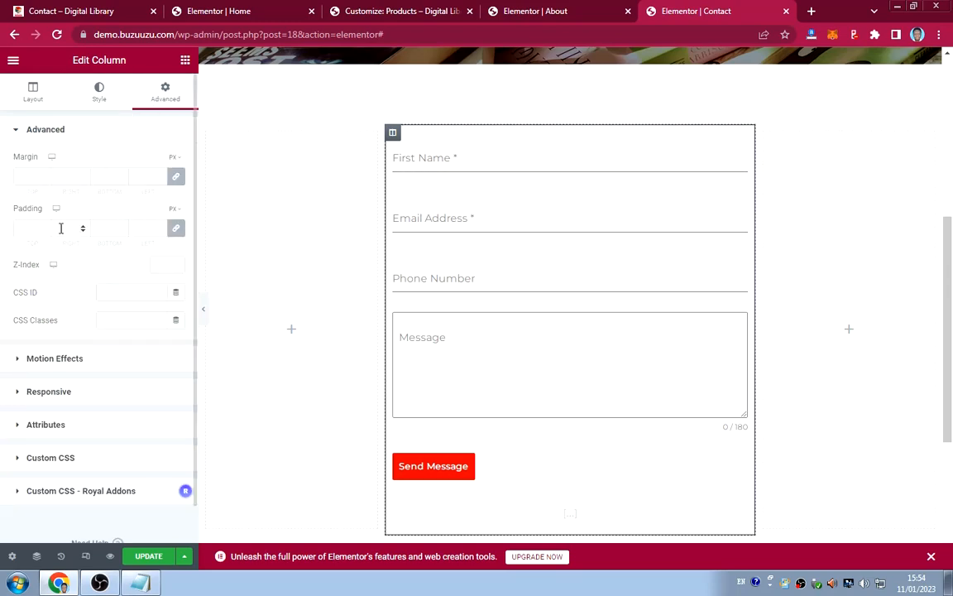
{"action": "left_click", "coordinate": [24, 230]}
{"action": "type", "text": "50"}
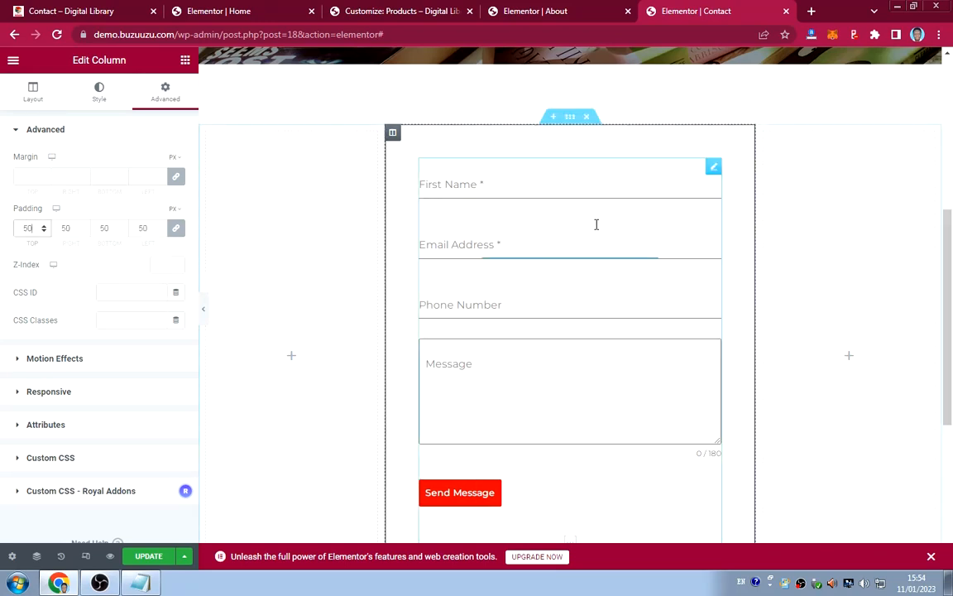
{"action": "scroll", "coordinate": [566, 236], "scroll_direction": "down", "scroll_amount": 2}
{"action": "scroll", "coordinate": [569, 246], "scroll_direction": "up", "scroll_amount": 1}
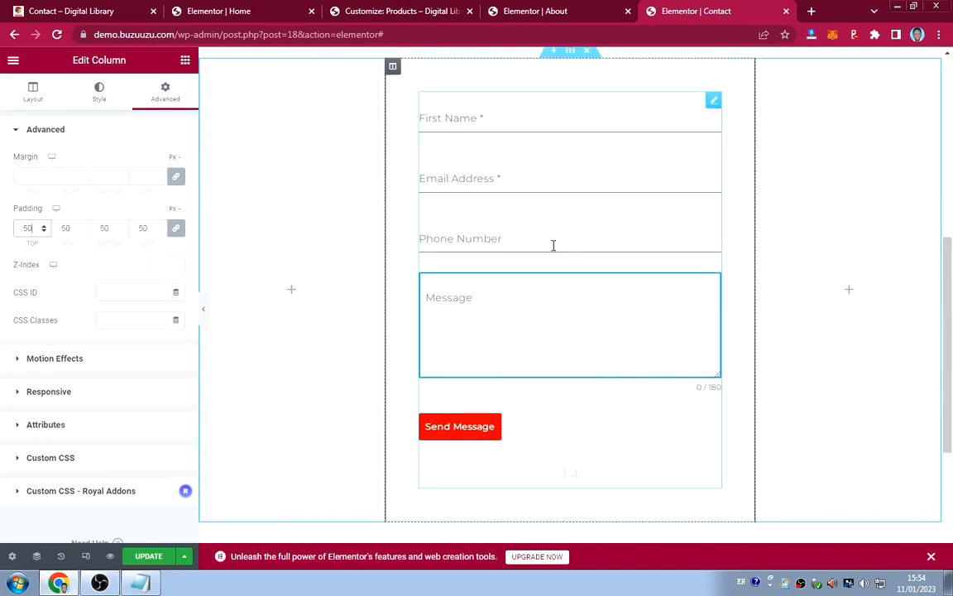
Reduce the form column's padding to 30 px on all sides.
{"action": "key", "text": "BackSpace"}
{"action": "key", "text": "BackSpace"}
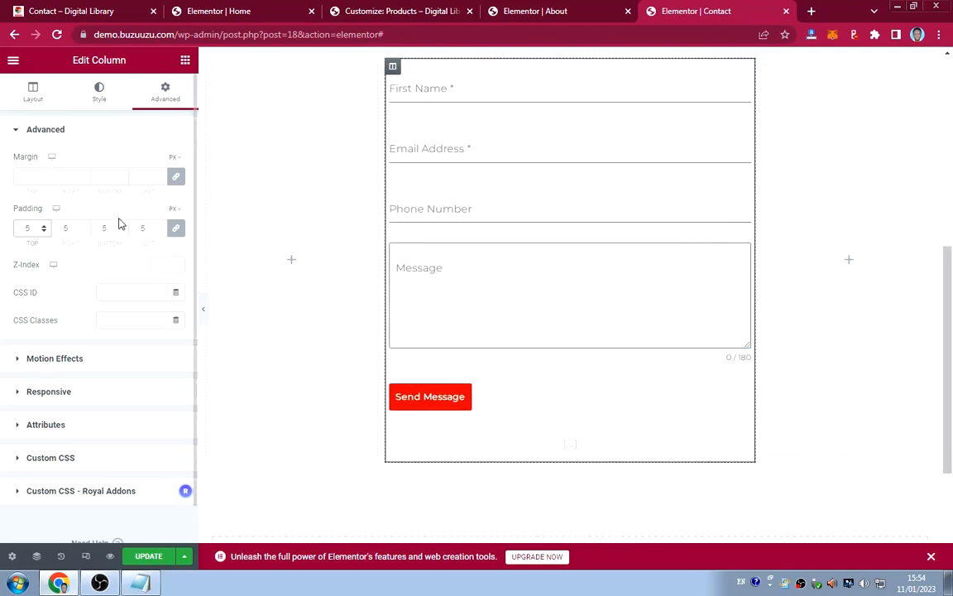
{"action": "type", "text": "30"}
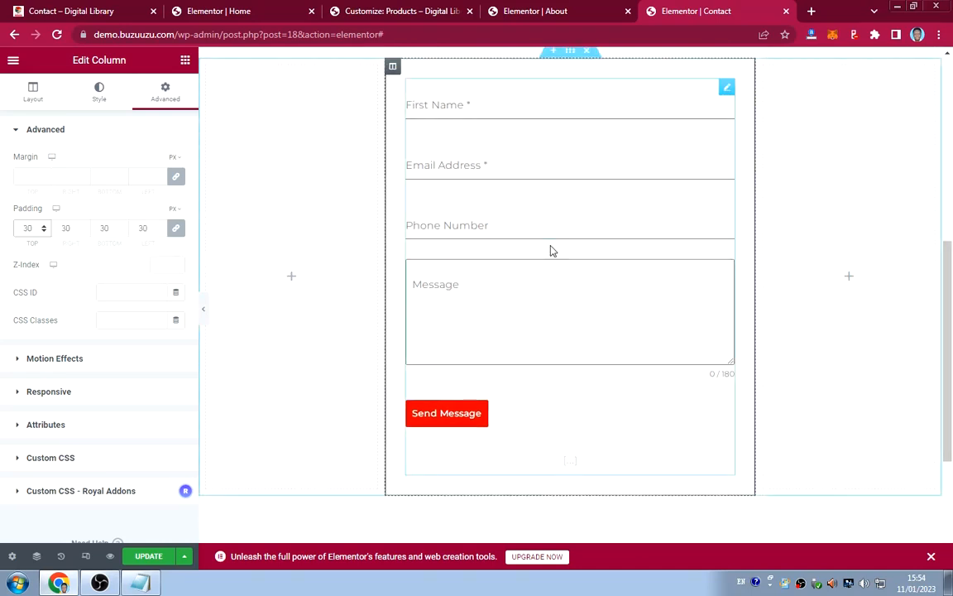
{"action": "scroll", "coordinate": [548, 246], "scroll_direction": "up", "scroll_amount": 2}
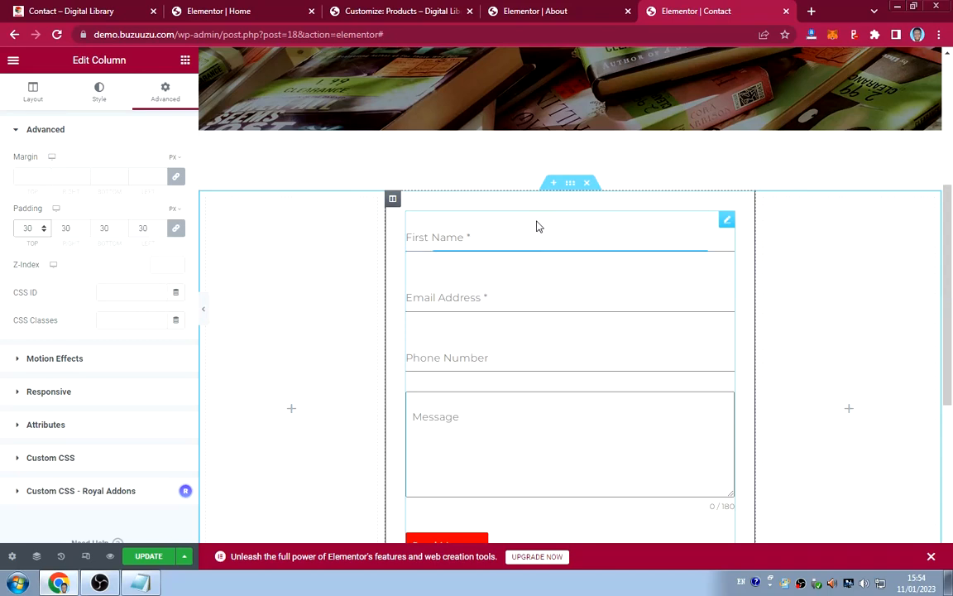
{"action": "scroll", "coordinate": [542, 232], "scroll_direction": "down", "scroll_amount": 1}
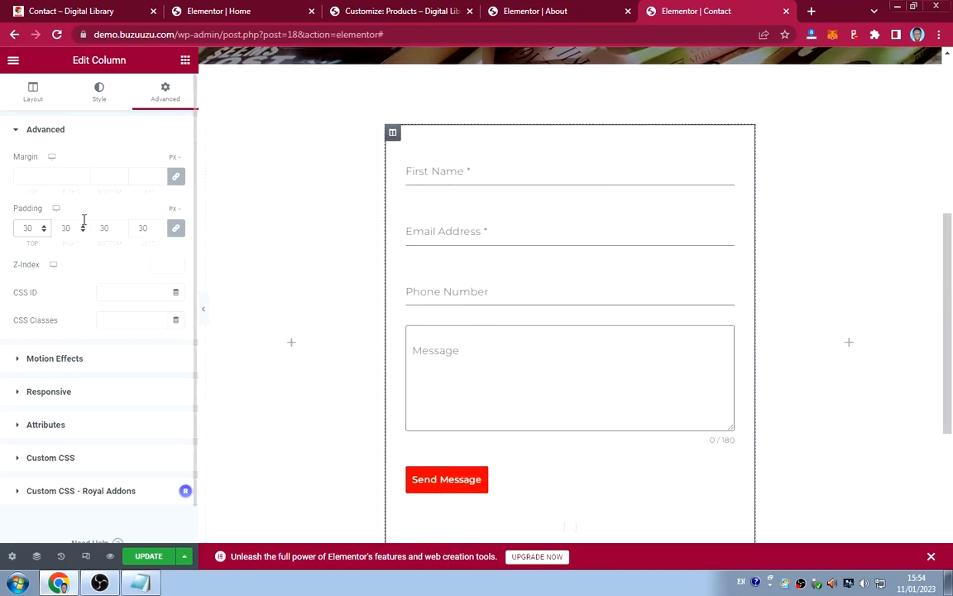
Set the form column's padding to 35 px on all sides and check the spacing around the form.
{"action": "key", "text": "BackSpace"}
{"action": "type", "text": "5"}
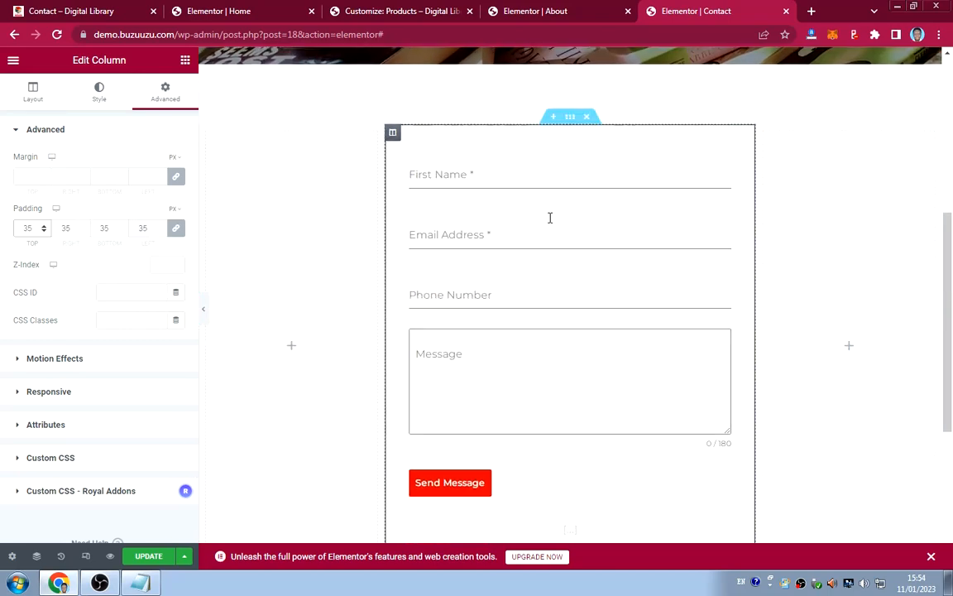
{"action": "scroll", "coordinate": [510, 199], "scroll_direction": "down", "scroll_amount": 3}
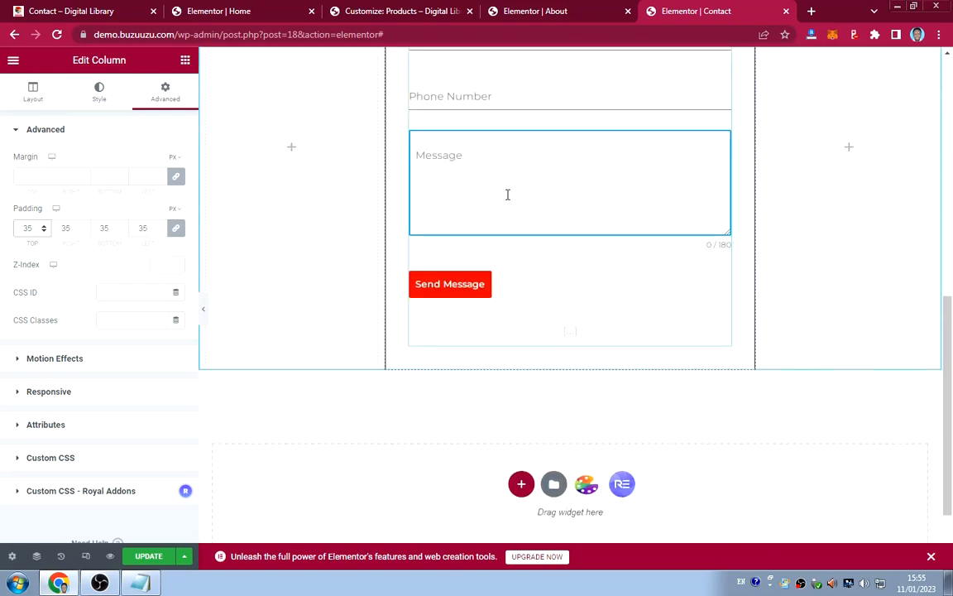
{"action": "scroll", "coordinate": [508, 194], "scroll_direction": "up", "scroll_amount": 1}
{"action": "scroll", "coordinate": [508, 195], "scroll_direction": "up", "scroll_amount": 1}
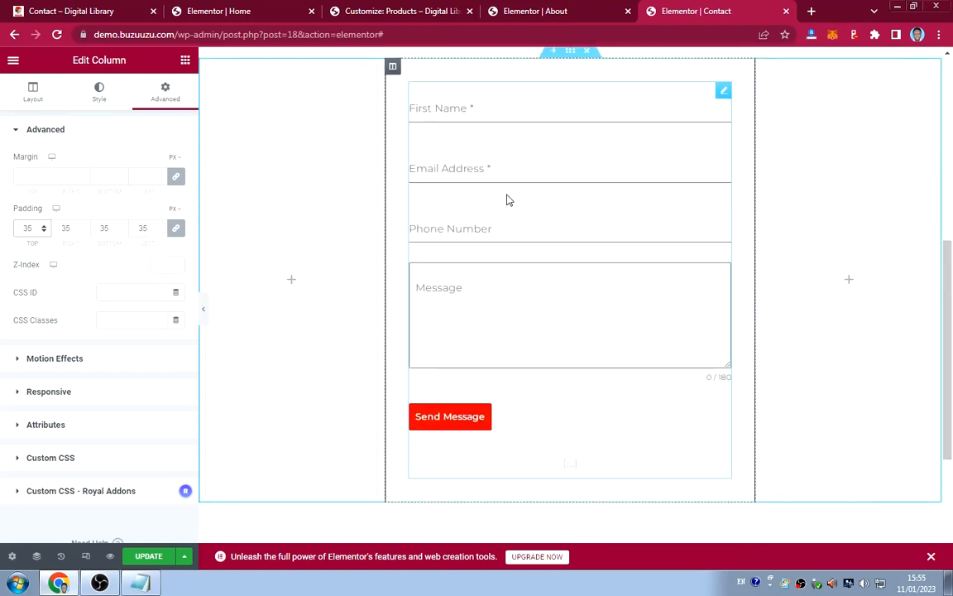
{"action": "left_click", "coordinate": [490, 167]}
{"action": "scroll", "coordinate": [484, 168], "scroll_direction": "up", "scroll_amount": 1}
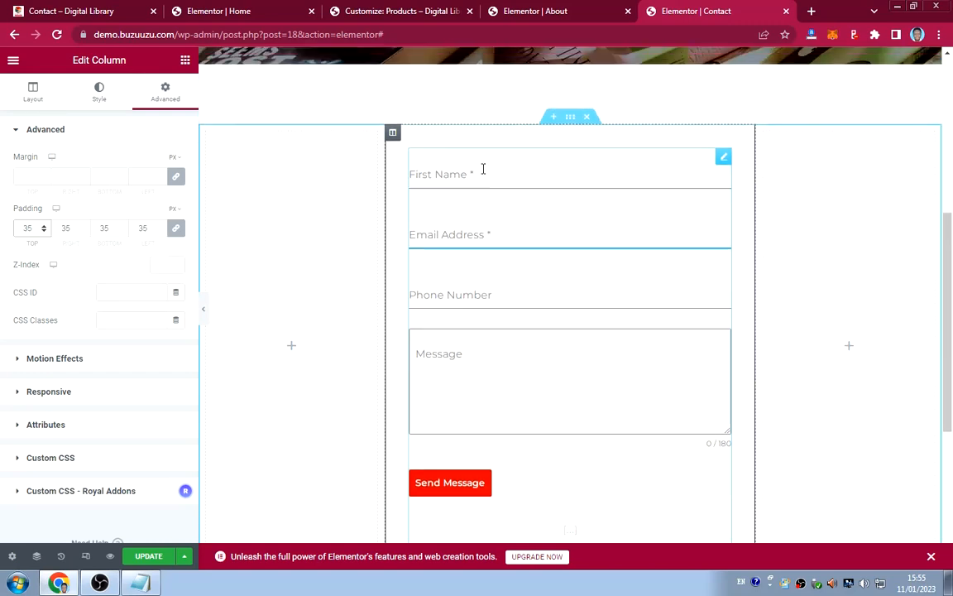
Add a box shadow to the form column's hover state with blur 10, zero offsets and spread, and Outline position.
{"action": "left_click", "coordinate": [103, 104]}
{"action": "left_click", "coordinate": [102, 98]}
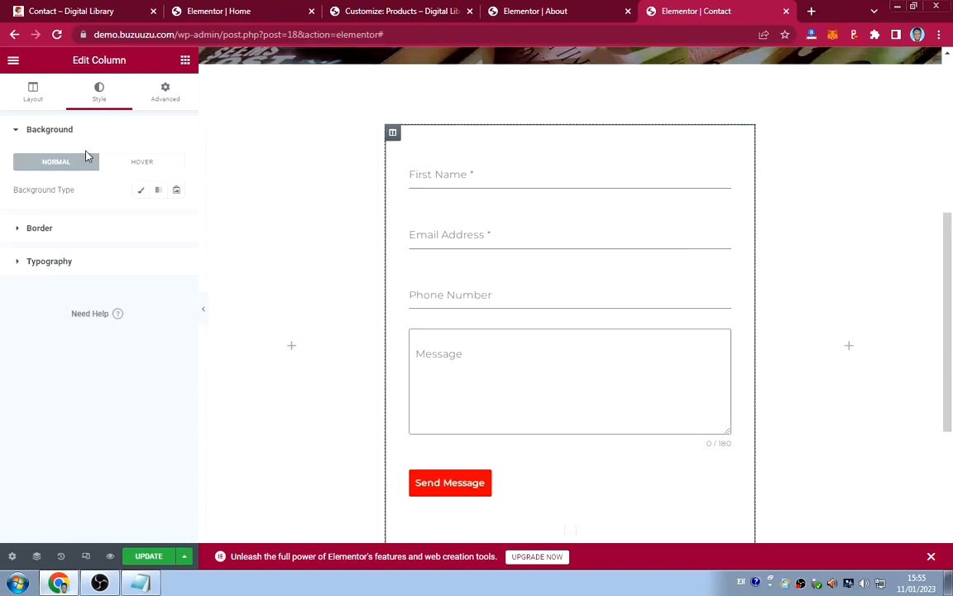
{"action": "left_click", "coordinate": [76, 229]}
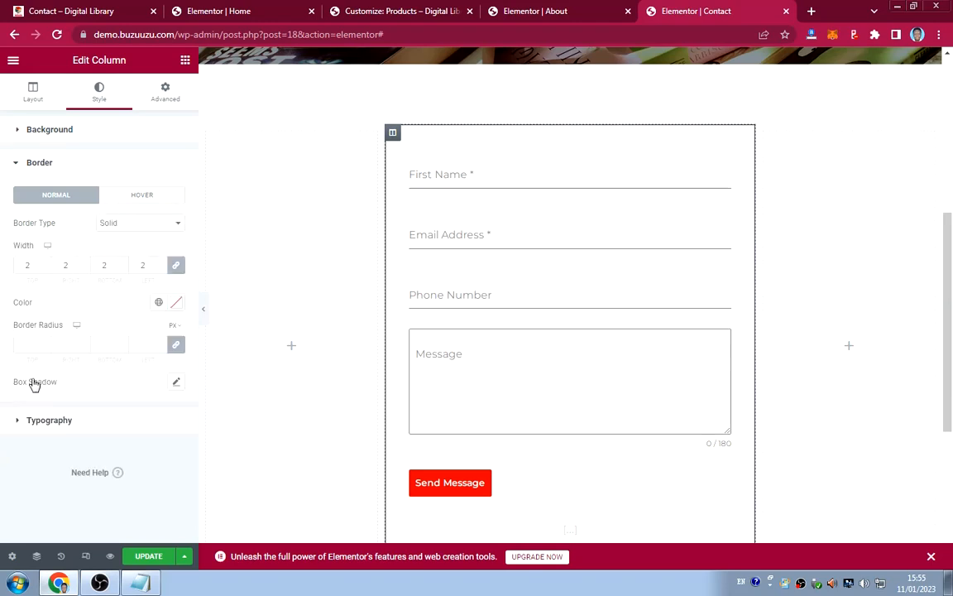
{"action": "left_click", "coordinate": [147, 197]}
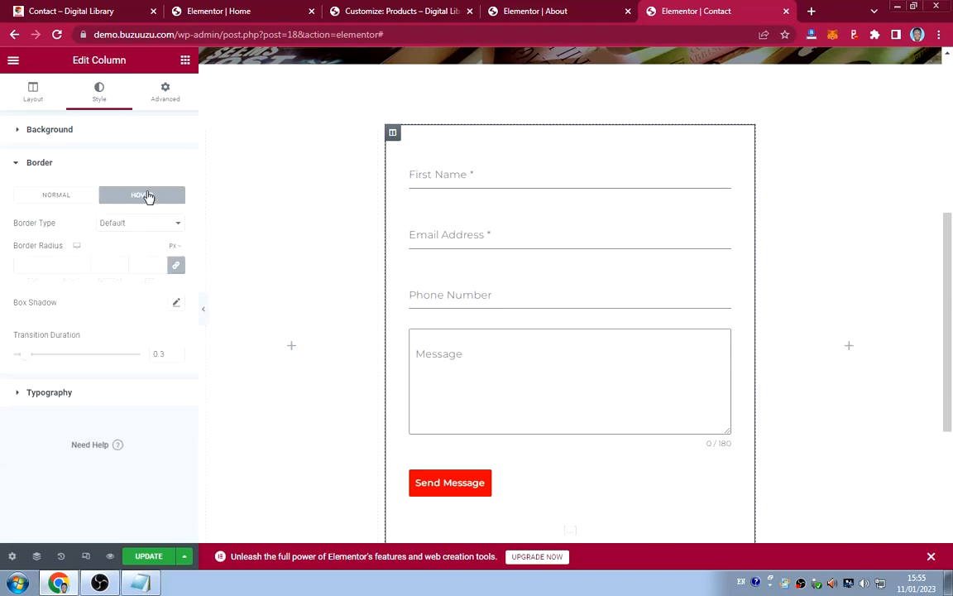
{"action": "left_click", "coordinate": [177, 304]}
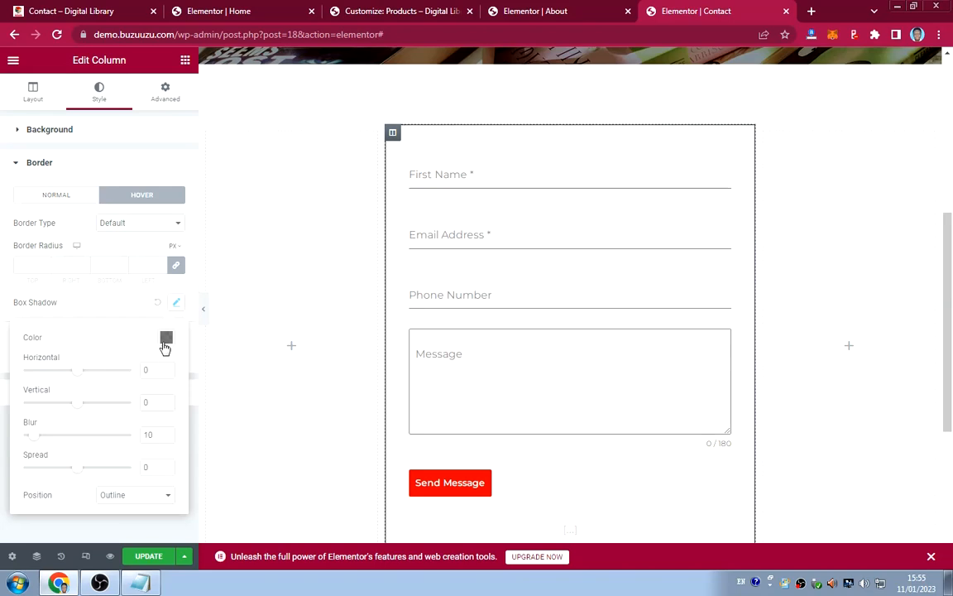
{"action": "left_click", "coordinate": [95, 285]}
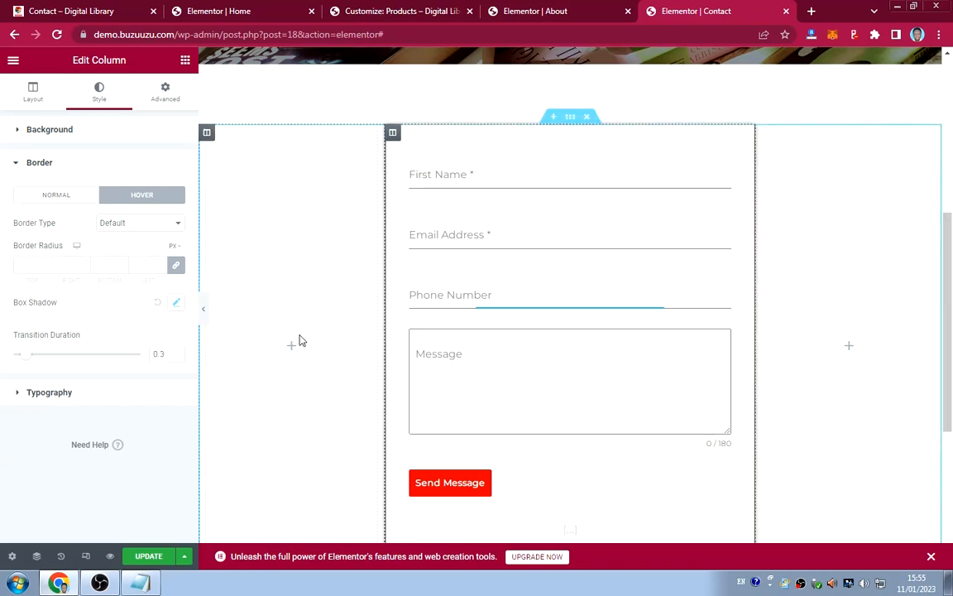
{"action": "left_click", "coordinate": [176, 303]}
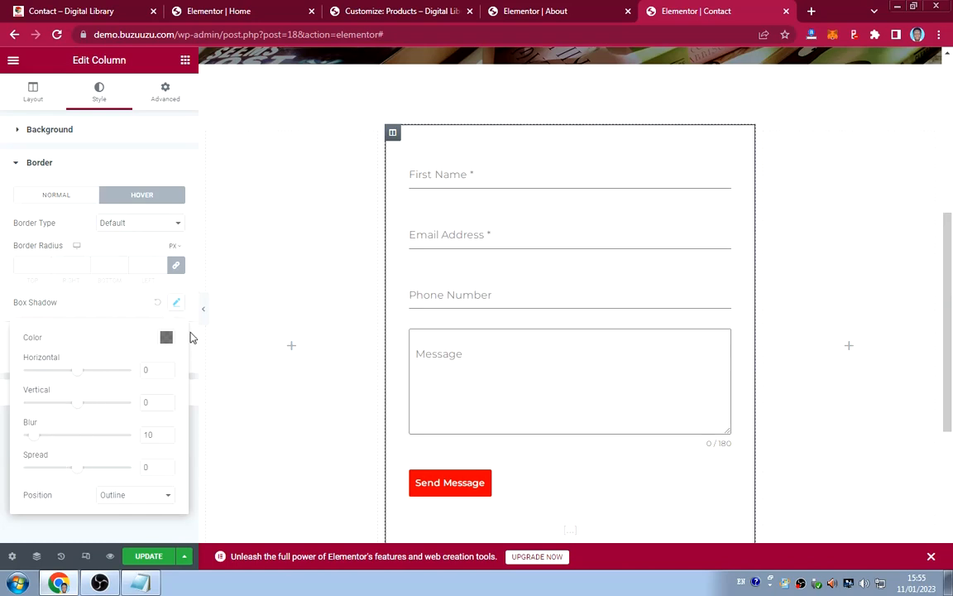
{"action": "left_click", "coordinate": [106, 312]}
{"action": "left_click", "coordinate": [173, 303]}
{"action": "left_click", "coordinate": [78, 311]}
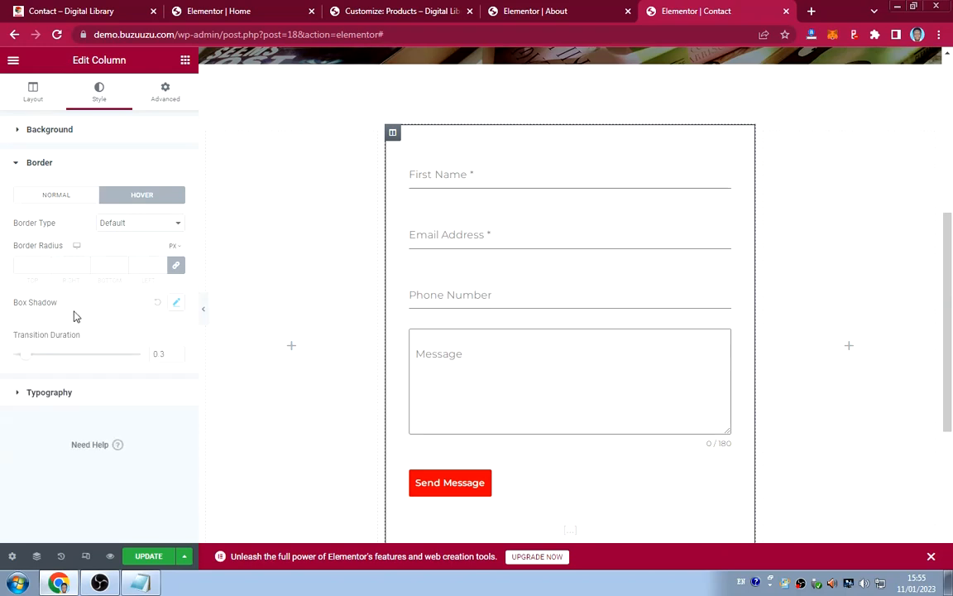
Check the bordered form column down to its lower edge and save the Contact page.
{"action": "scroll", "coordinate": [548, 281], "scroll_direction": "down", "scroll_amount": 3}
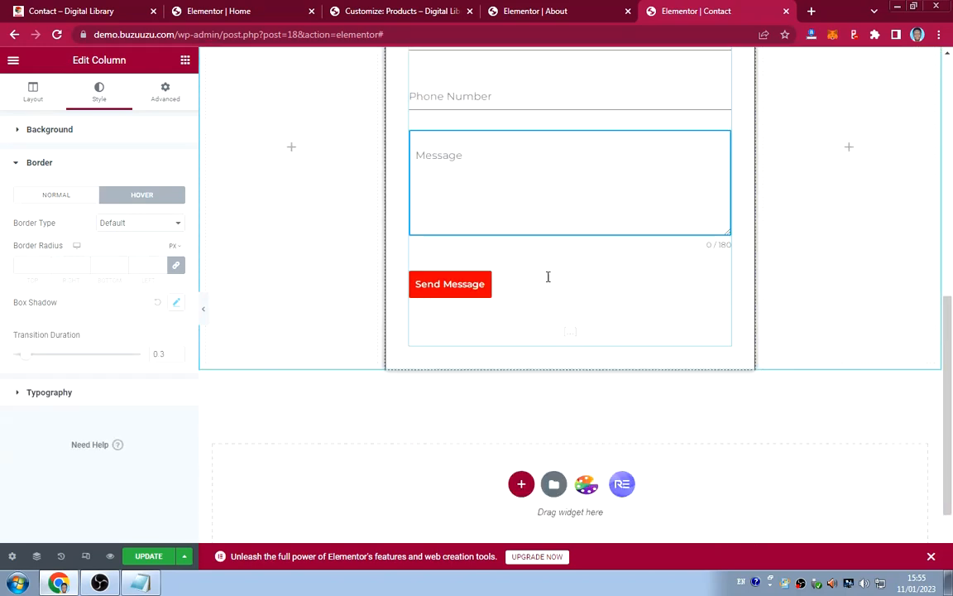
{"action": "scroll", "coordinate": [547, 276], "scroll_direction": "up", "scroll_amount": 2}
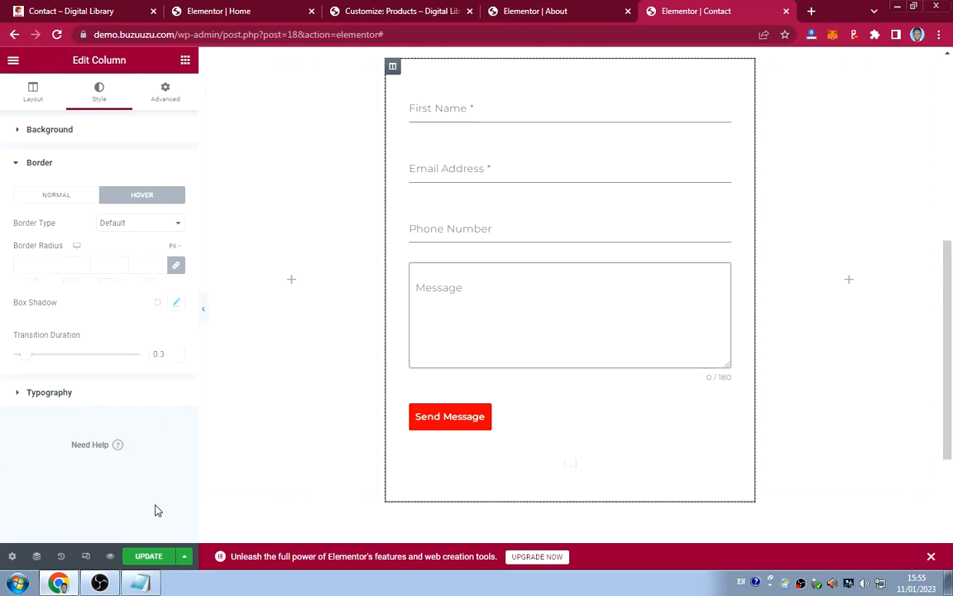
{"action": "left_click", "coordinate": [149, 555]}
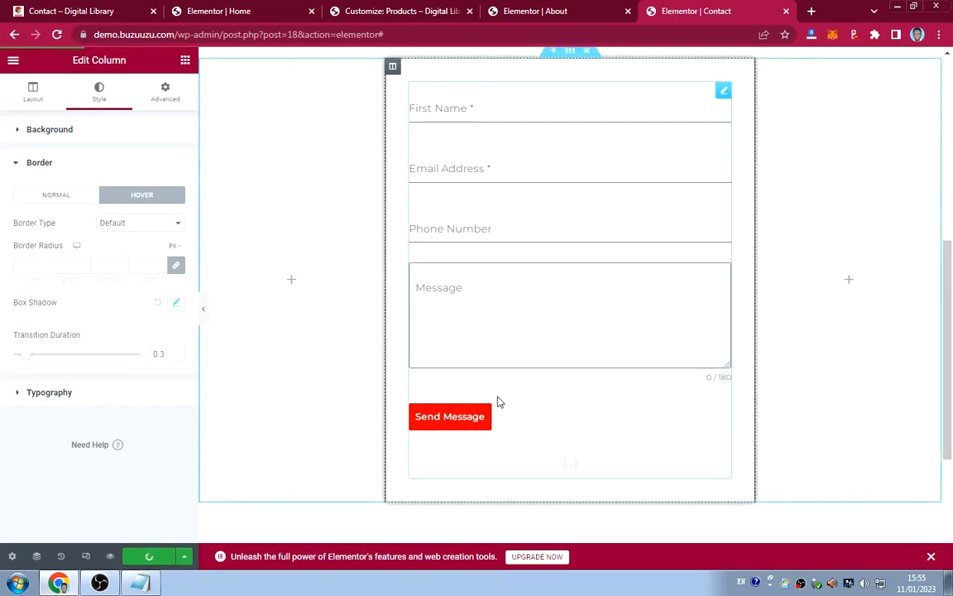
{"action": "scroll", "coordinate": [534, 388], "scroll_direction": "up", "scroll_amount": 3}
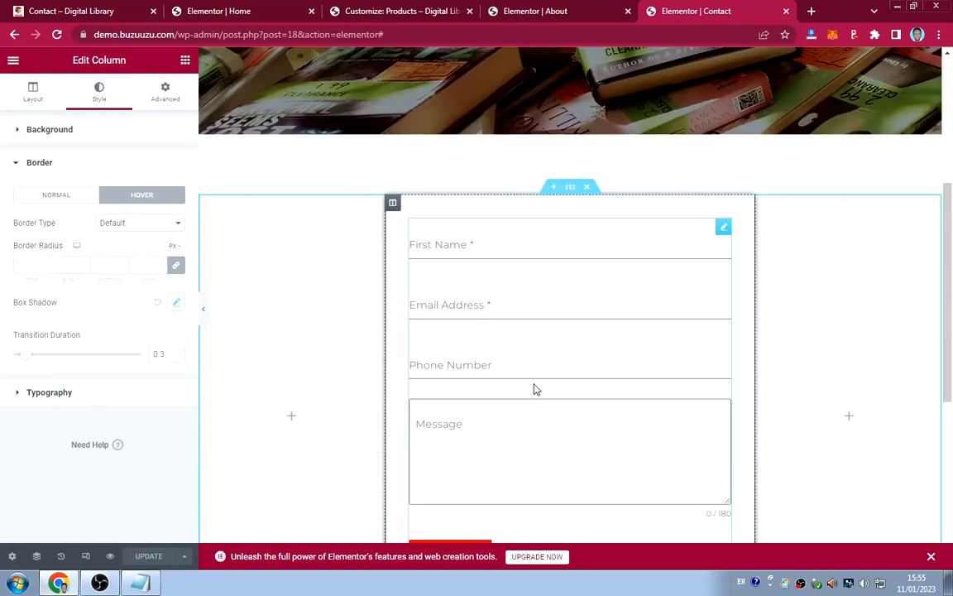
Preview the Contact page at tablet size and examine the banner and form layout.
{"action": "left_click", "coordinate": [86, 556]}
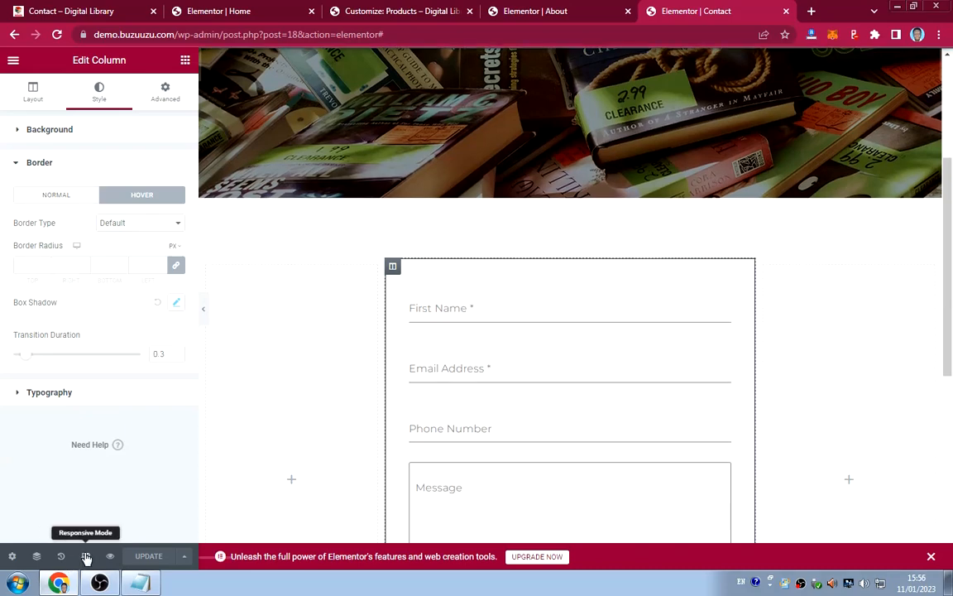
{"action": "scroll", "coordinate": [492, 417], "scroll_direction": "up", "scroll_amount": 3}
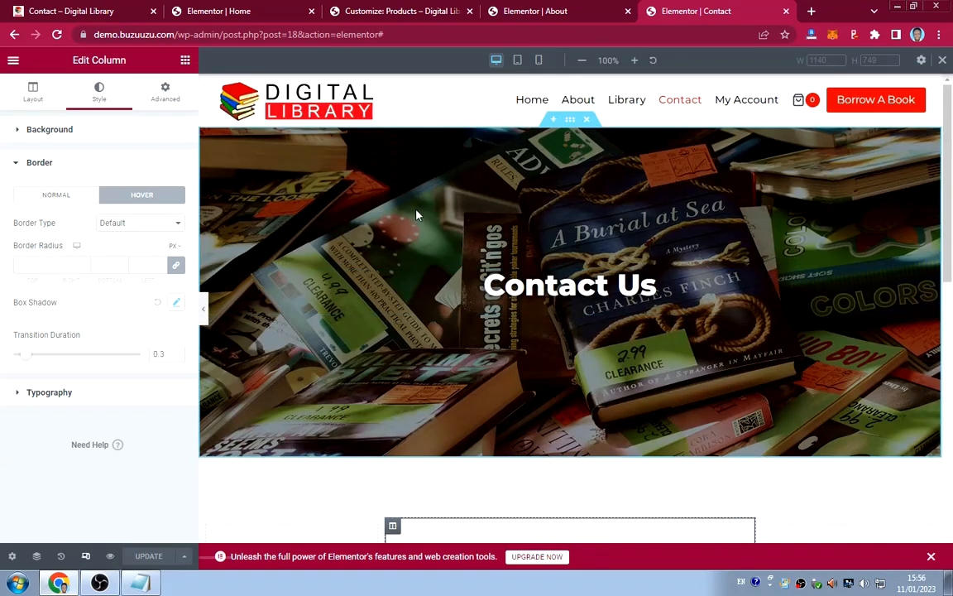
{"action": "left_click", "coordinate": [518, 61]}
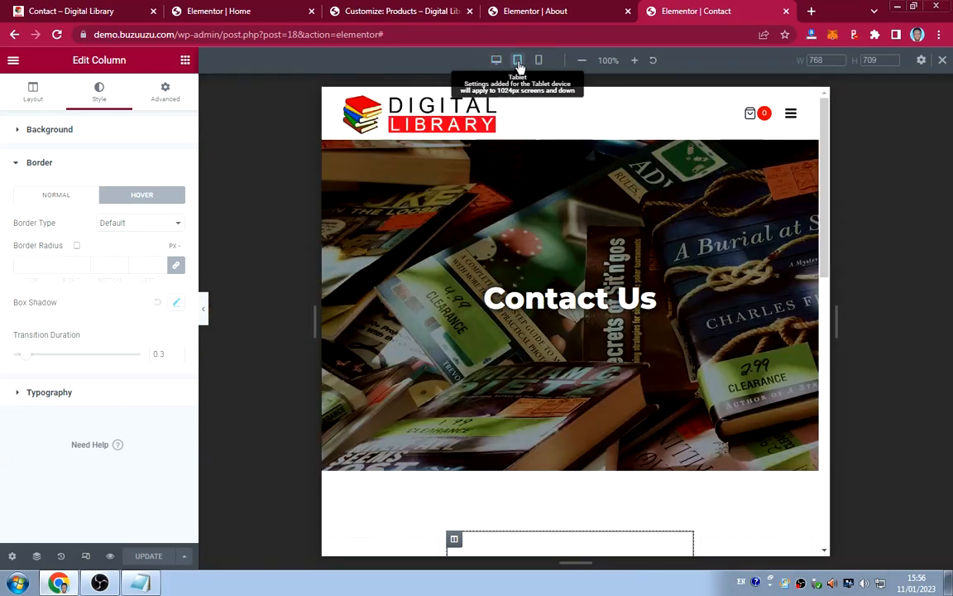
{"action": "scroll", "coordinate": [627, 235], "scroll_direction": "down", "scroll_amount": 5}
{"action": "scroll", "coordinate": [627, 235], "scroll_direction": "down", "scroll_amount": 3}
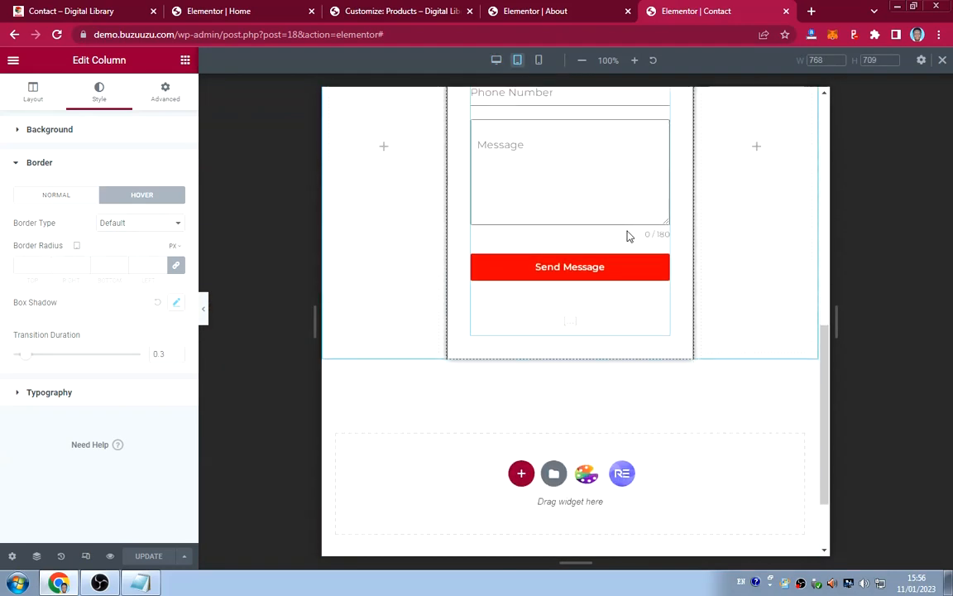
{"action": "scroll", "coordinate": [627, 234], "scroll_direction": "up", "scroll_amount": 2}
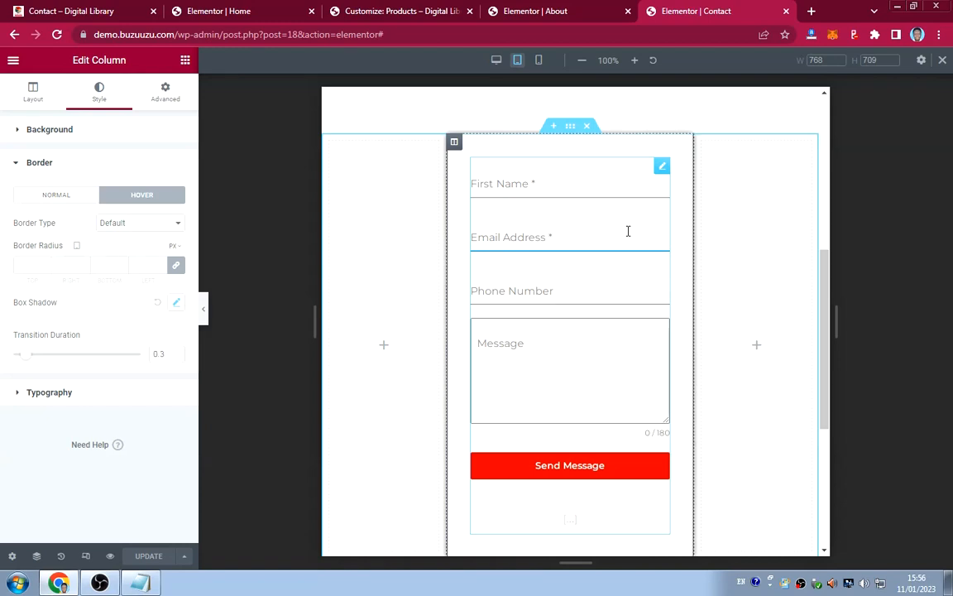
{"action": "scroll", "coordinate": [628, 231], "scroll_direction": "up", "scroll_amount": 3}
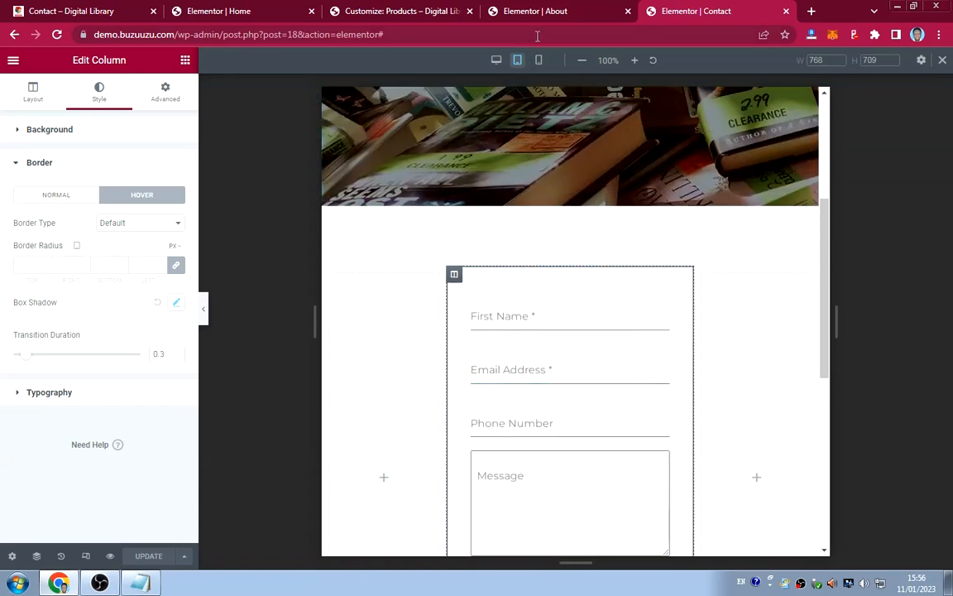
In the mobile preview, set the form column's margin to 20 px on all sides and check the page layout.
{"action": "left_click", "coordinate": [540, 61]}
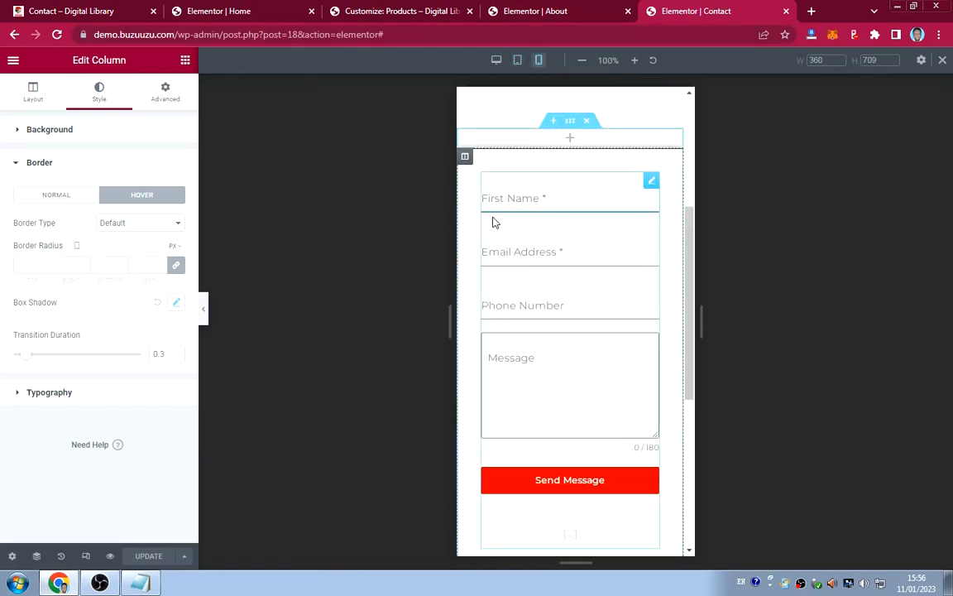
{"action": "scroll", "coordinate": [615, 272], "scroll_direction": "up", "scroll_amount": 2}
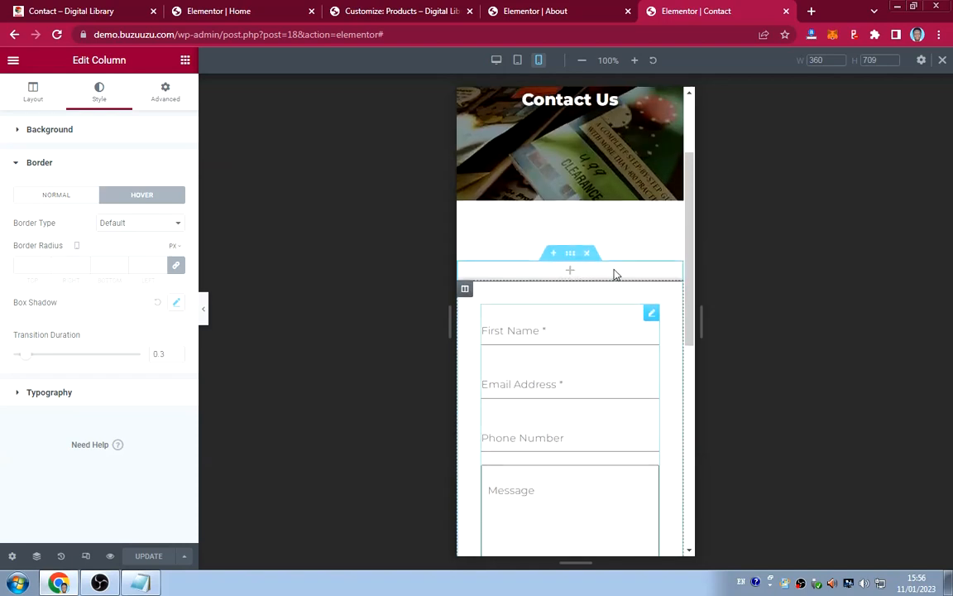
{"action": "scroll", "coordinate": [615, 274], "scroll_direction": "down", "scroll_amount": 1}
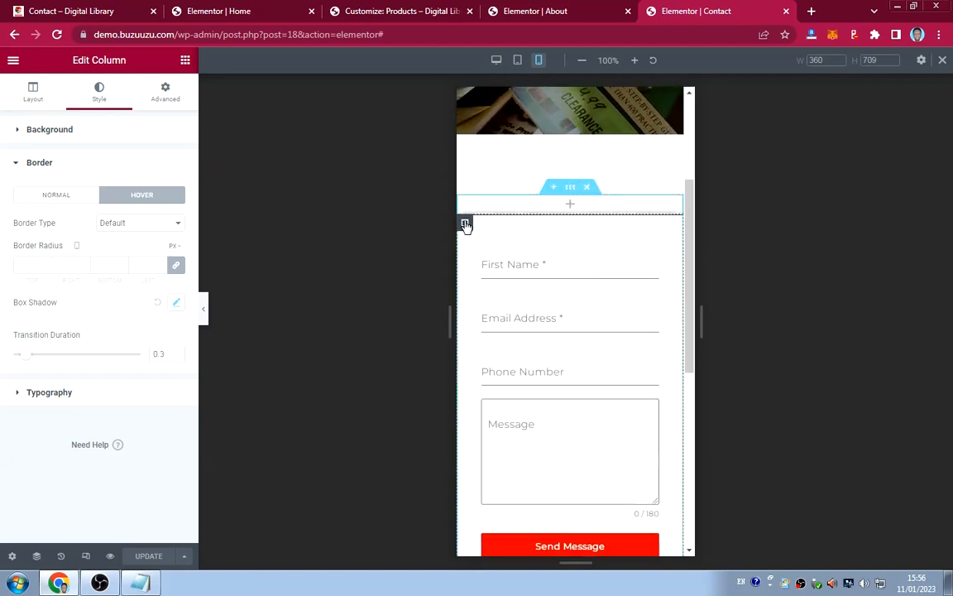
{"action": "left_click", "coordinate": [173, 105]}
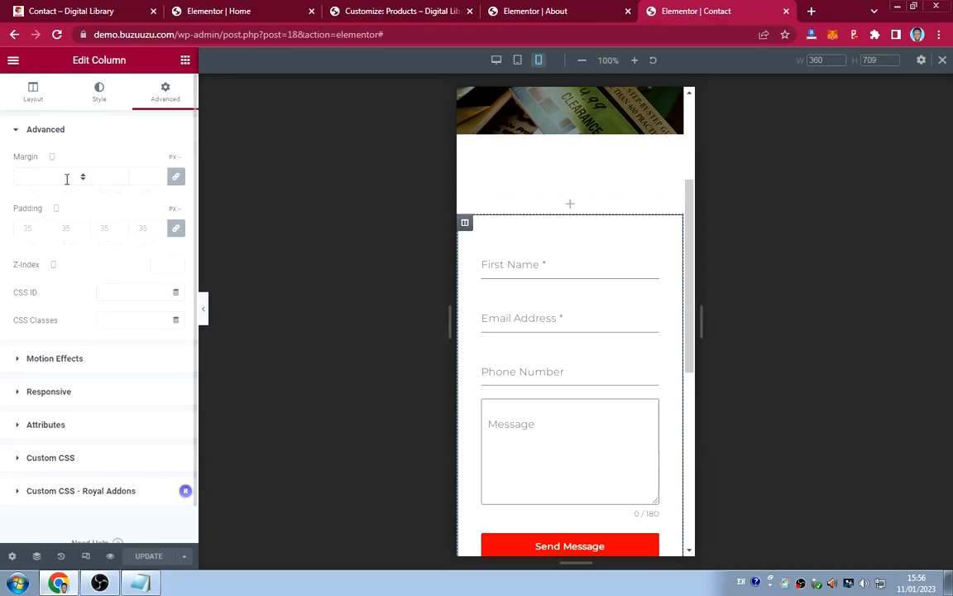
{"action": "left_click", "coordinate": [16, 176]}
{"action": "type", "text": "20"}
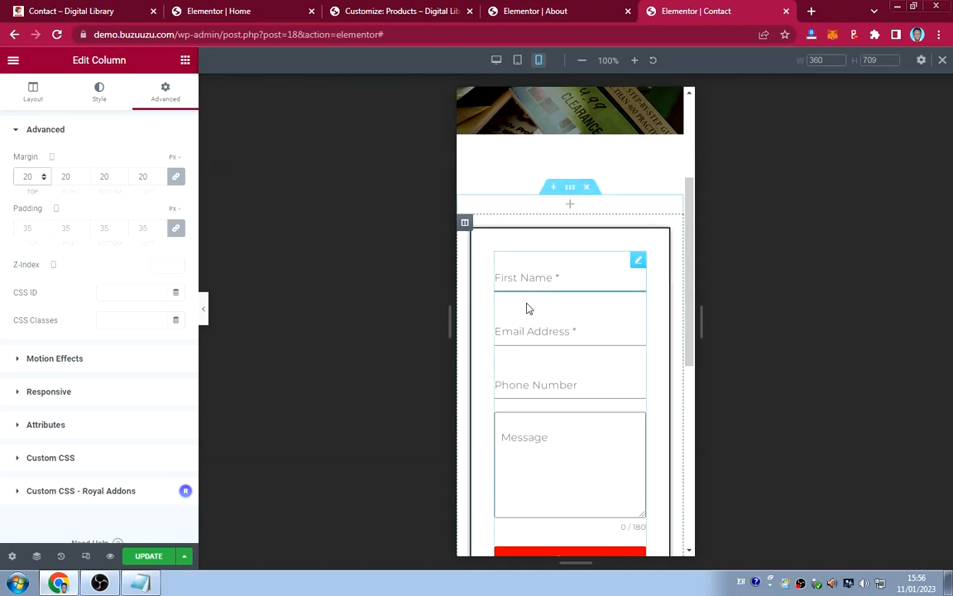
{"action": "scroll", "coordinate": [550, 318], "scroll_direction": "down", "scroll_amount": 1}
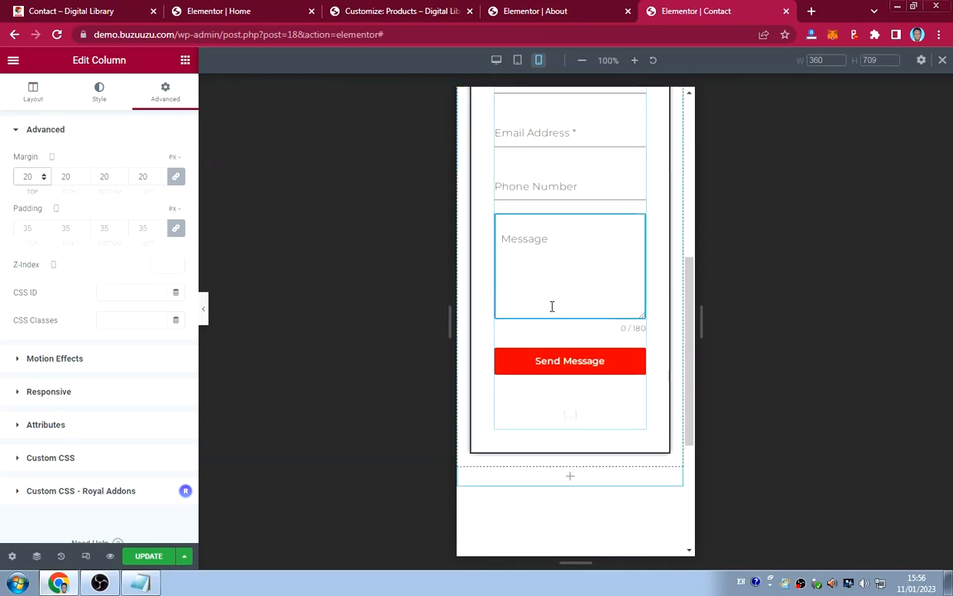
{"action": "scroll", "coordinate": [553, 306], "scroll_direction": "up", "scroll_amount": 5}
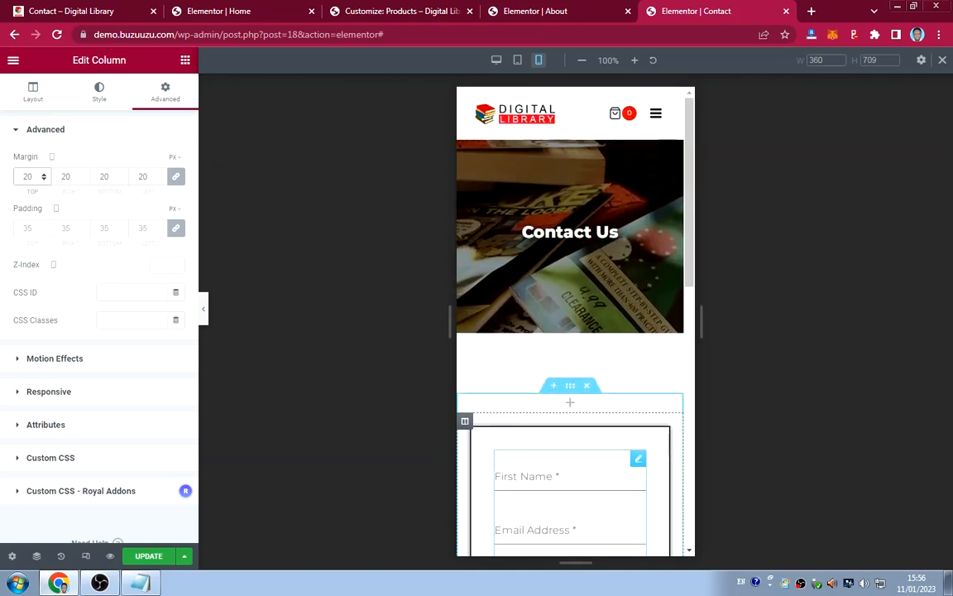
{"action": "scroll", "coordinate": [553, 296], "scroll_direction": "down", "scroll_amount": 8}
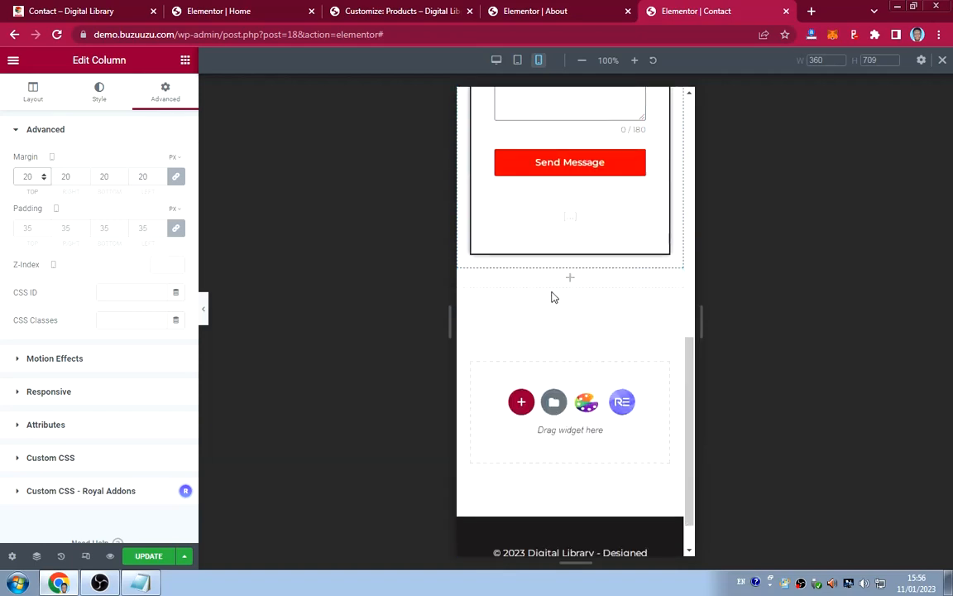
{"action": "scroll", "coordinate": [552, 289], "scroll_direction": "up", "scroll_amount": 8}
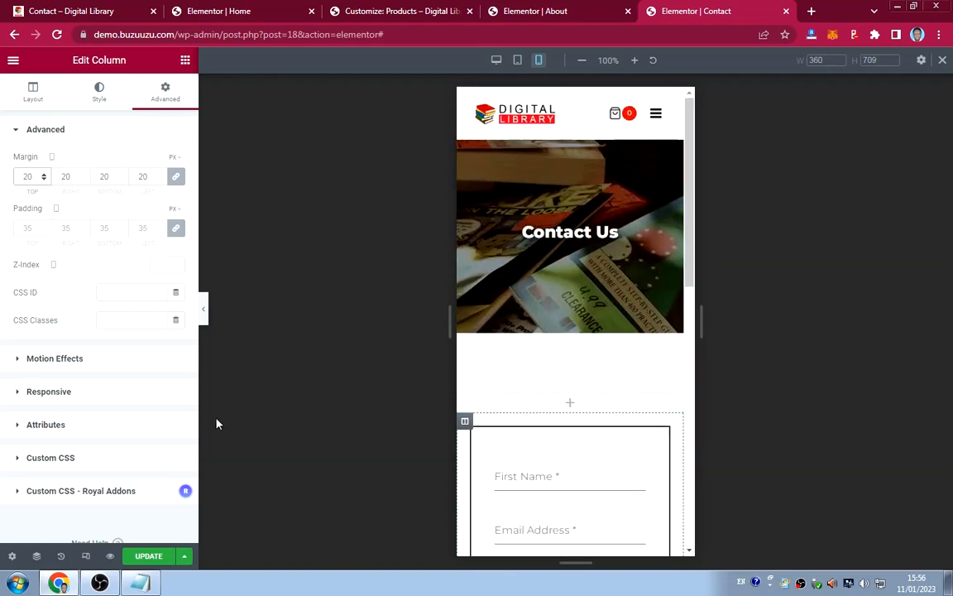
Save the Contact page and view its published version.
{"action": "left_click", "coordinate": [147, 553]}
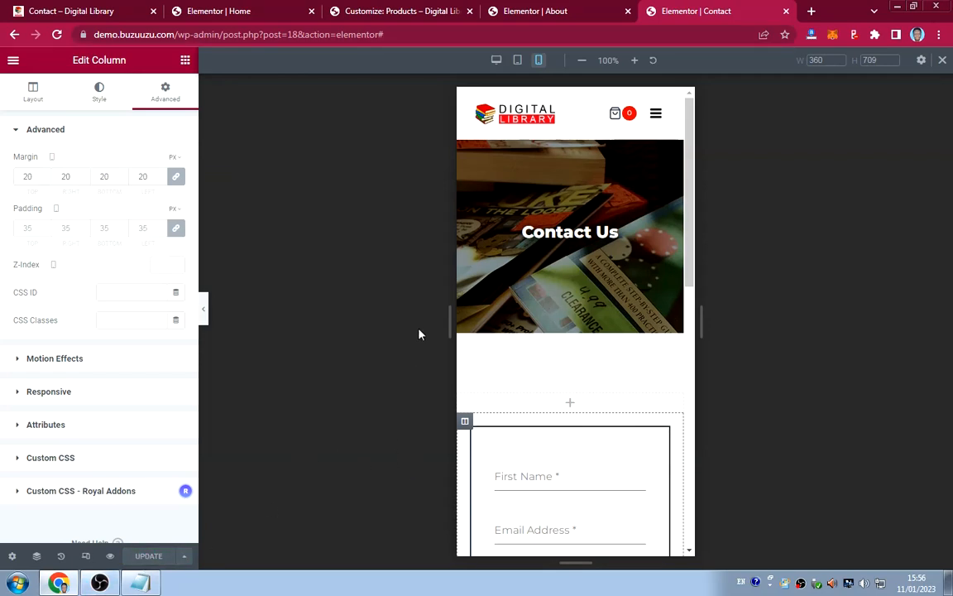
{"action": "left_click", "coordinate": [13, 64]}
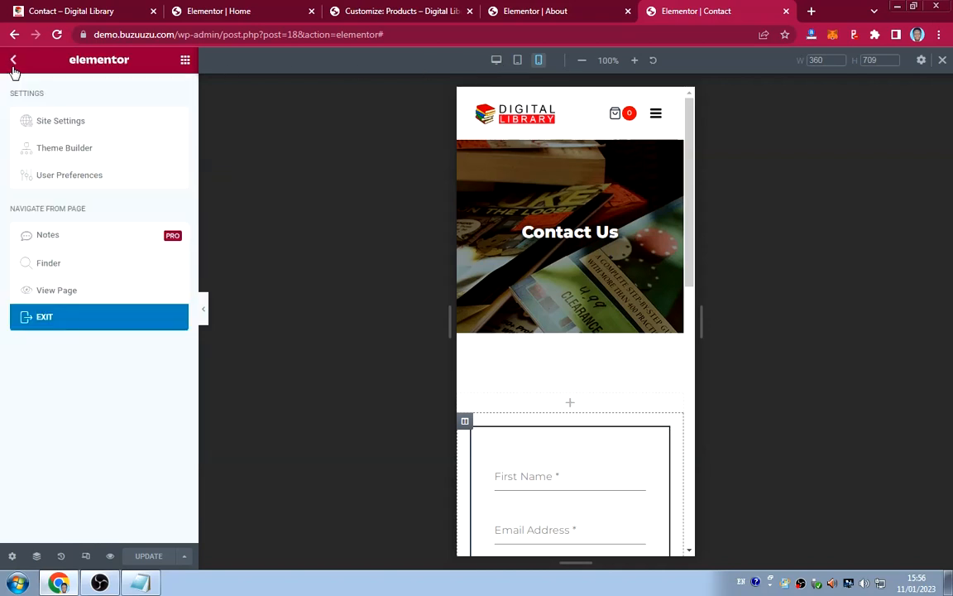
{"action": "left_click", "coordinate": [62, 291]}
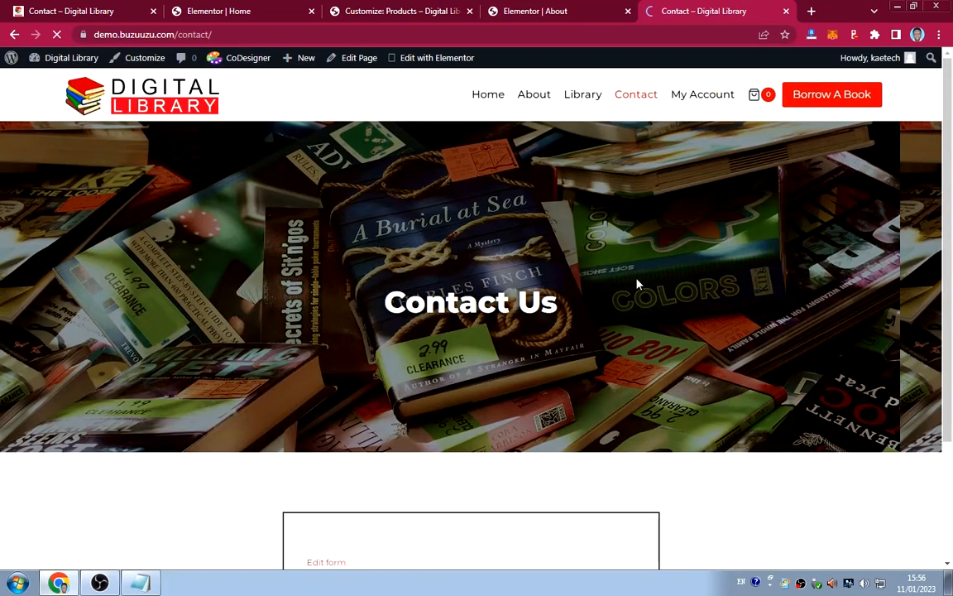
{"action": "scroll", "coordinate": [605, 302], "scroll_direction": "down", "scroll_amount": 5}
{"action": "scroll", "coordinate": [613, 306], "scroll_direction": "up", "scroll_amount": 5}
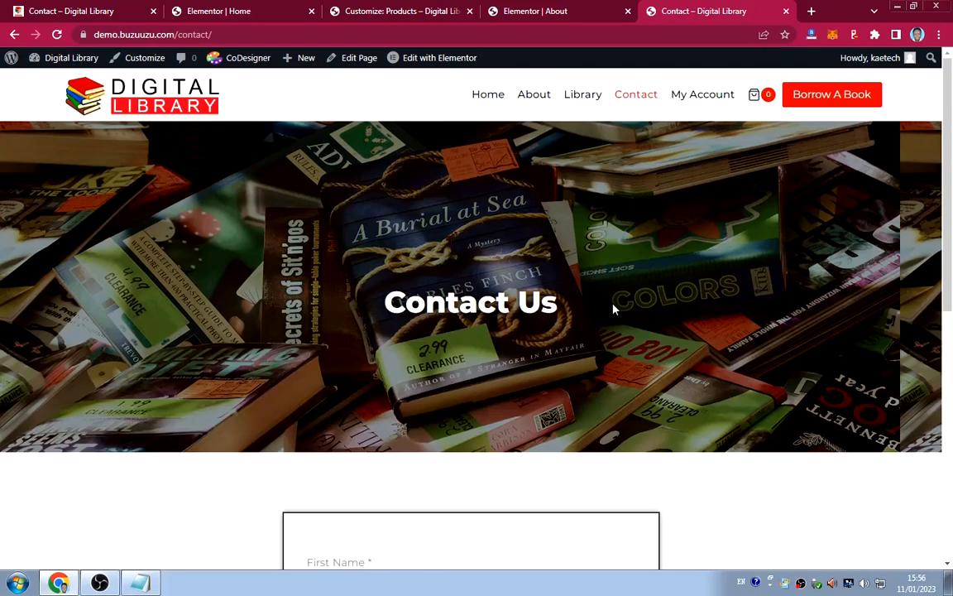
Browse the live site to the Library page and check its product grid, sorting options and list layout.
{"action": "left_click", "coordinate": [495, 98]}
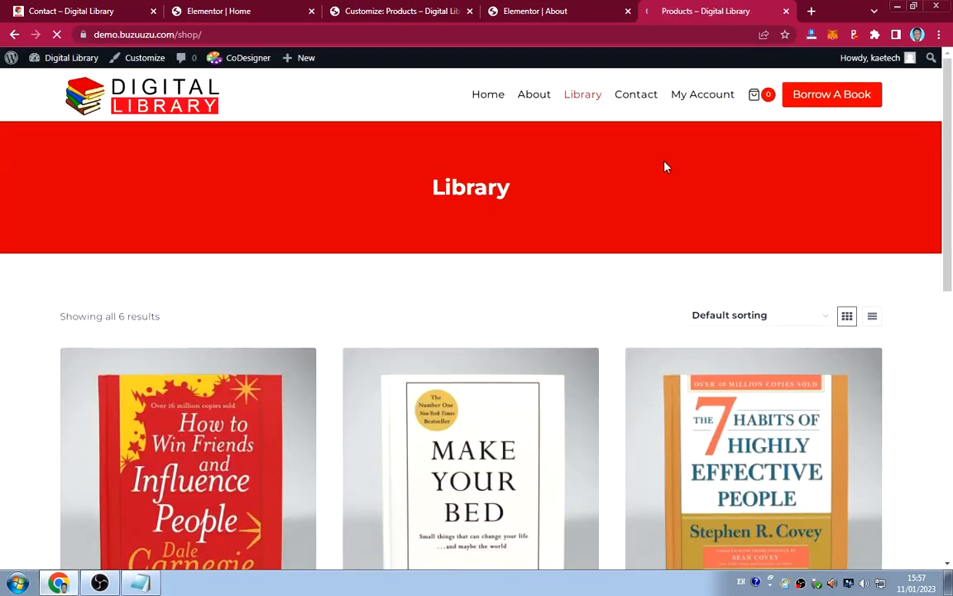
{"action": "scroll", "coordinate": [669, 172], "scroll_direction": "down", "scroll_amount": 2}
{"action": "scroll", "coordinate": [669, 172], "scroll_direction": "down", "scroll_amount": 4}
{"action": "scroll", "coordinate": [666, 176], "scroll_direction": "up", "scroll_amount": 6}
{"action": "left_click", "coordinate": [747, 314]}
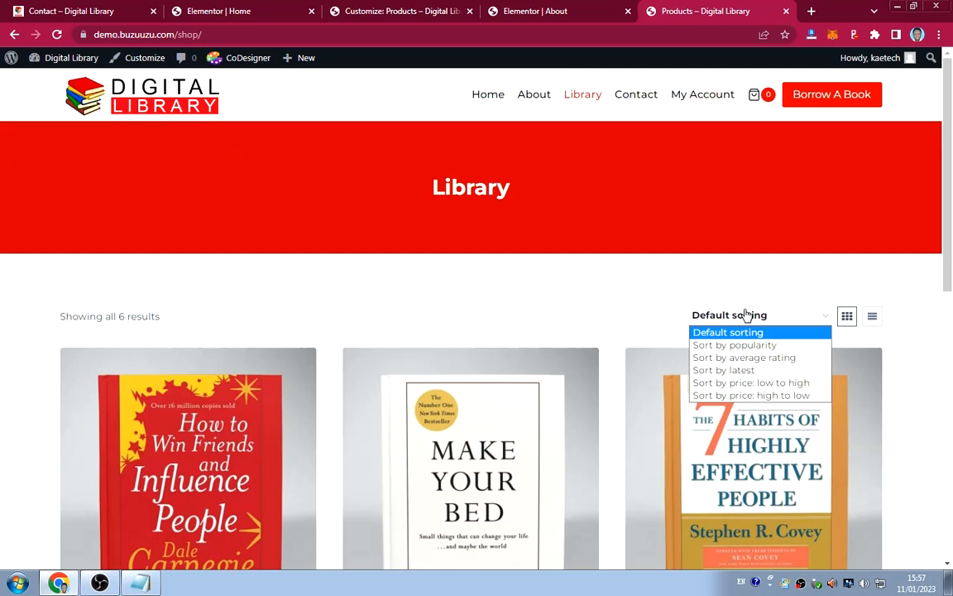
{"action": "left_click", "coordinate": [746, 315]}
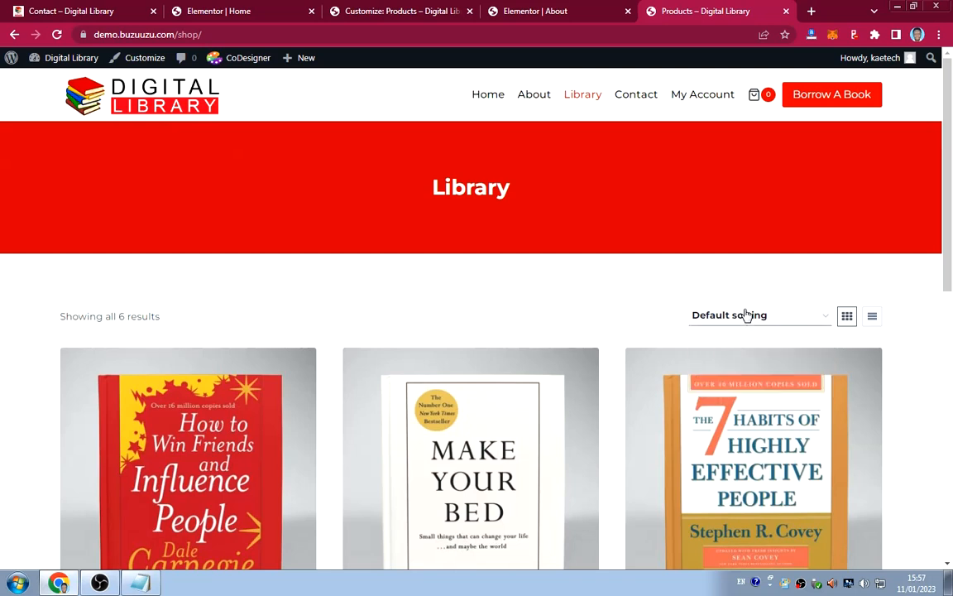
{"action": "left_click", "coordinate": [873, 319]}
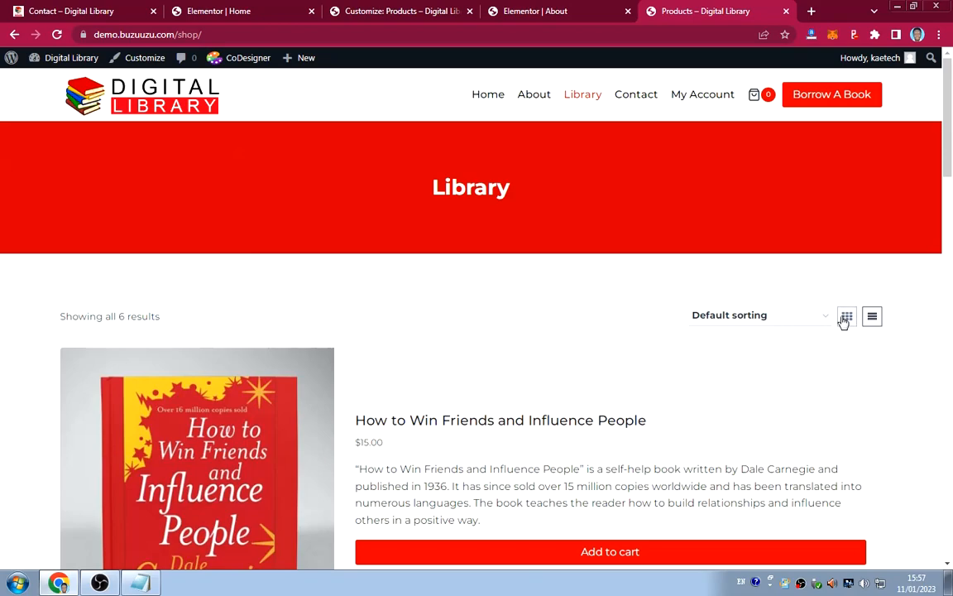
{"action": "scroll", "coordinate": [534, 313], "scroll_direction": "down", "scroll_amount": 14}
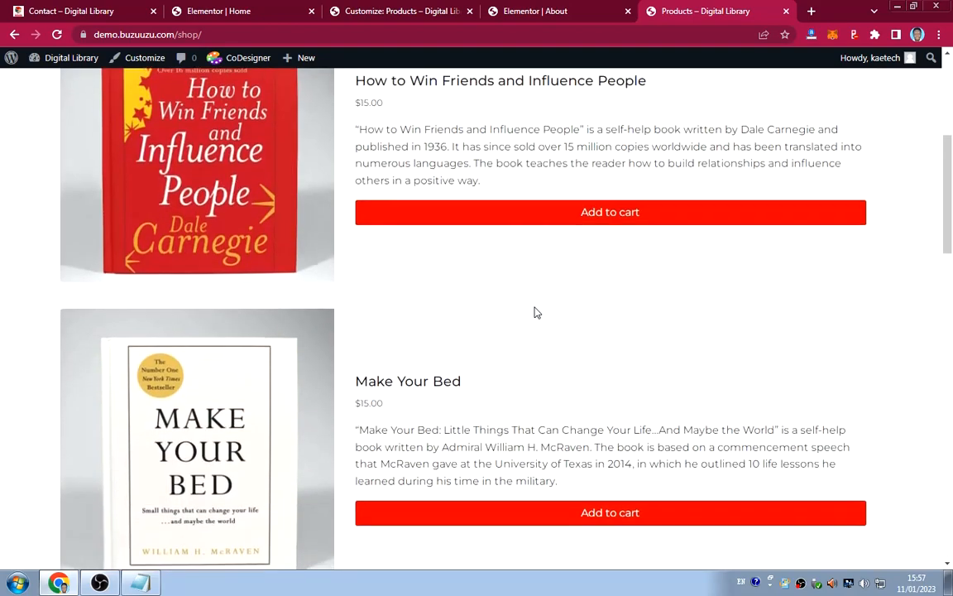
Review the Library page's full list layout, and switch the products back to the grid layout.
{"action": "scroll", "coordinate": [534, 313], "scroll_direction": "down", "scroll_amount": 10}
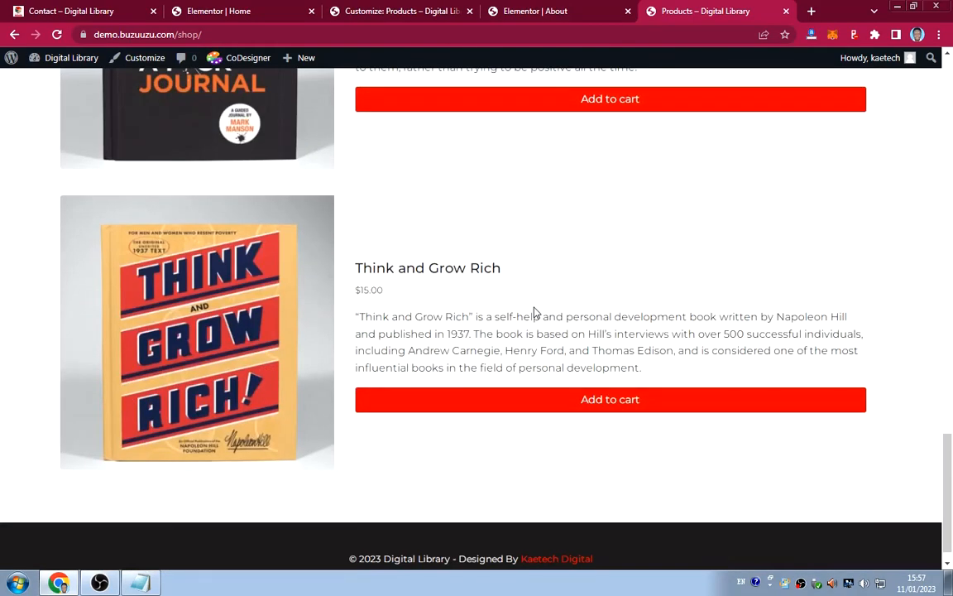
{"action": "scroll", "coordinate": [534, 313], "scroll_direction": "up", "scroll_amount": 14}
{"action": "scroll", "coordinate": [534, 313], "scroll_direction": "up", "scroll_amount": 10}
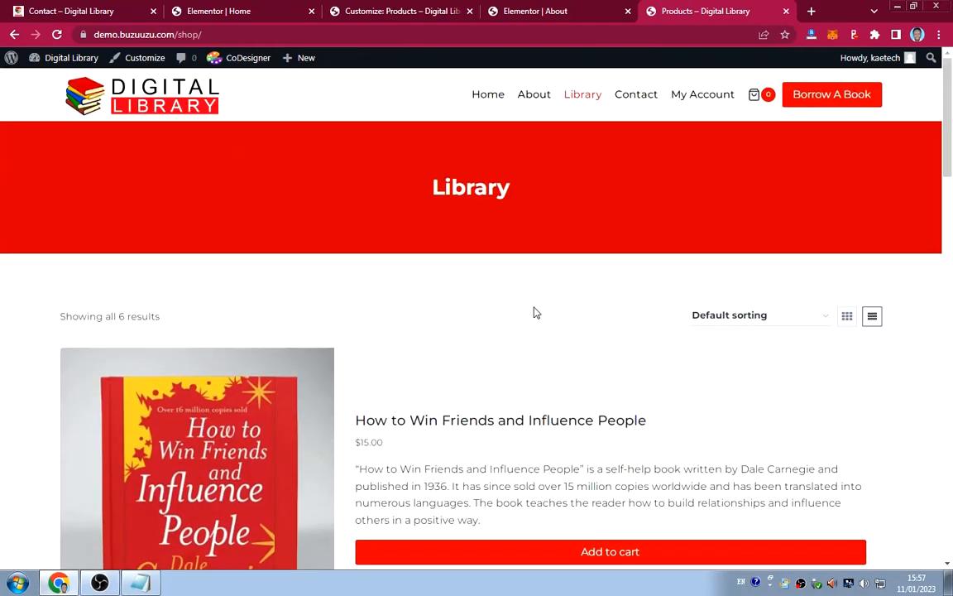
{"action": "left_click", "coordinate": [847, 319]}
{"action": "scroll", "coordinate": [466, 313], "scroll_direction": "down", "scroll_amount": 2}
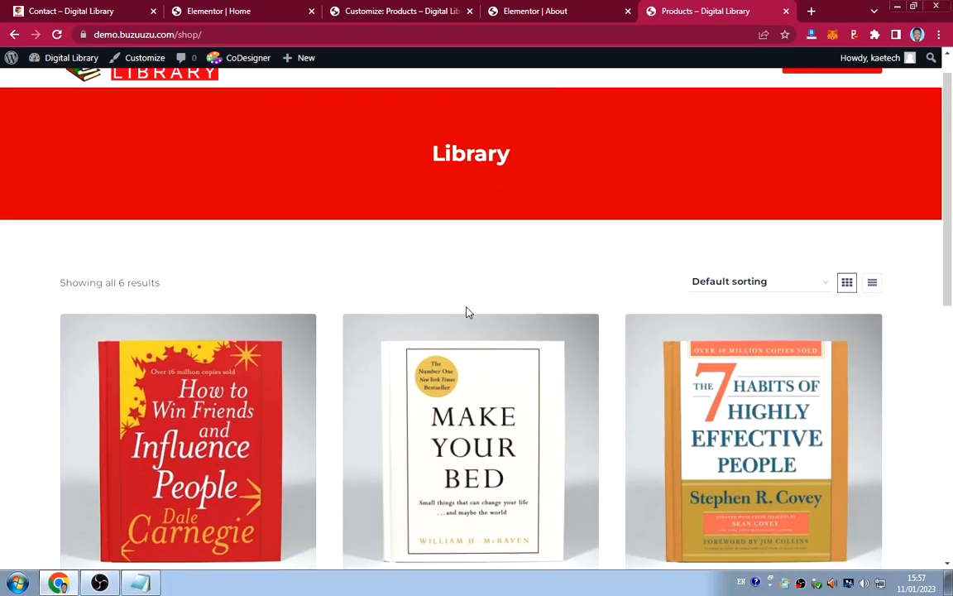
{"action": "scroll", "coordinate": [471, 306], "scroll_direction": "up", "scroll_amount": 2}
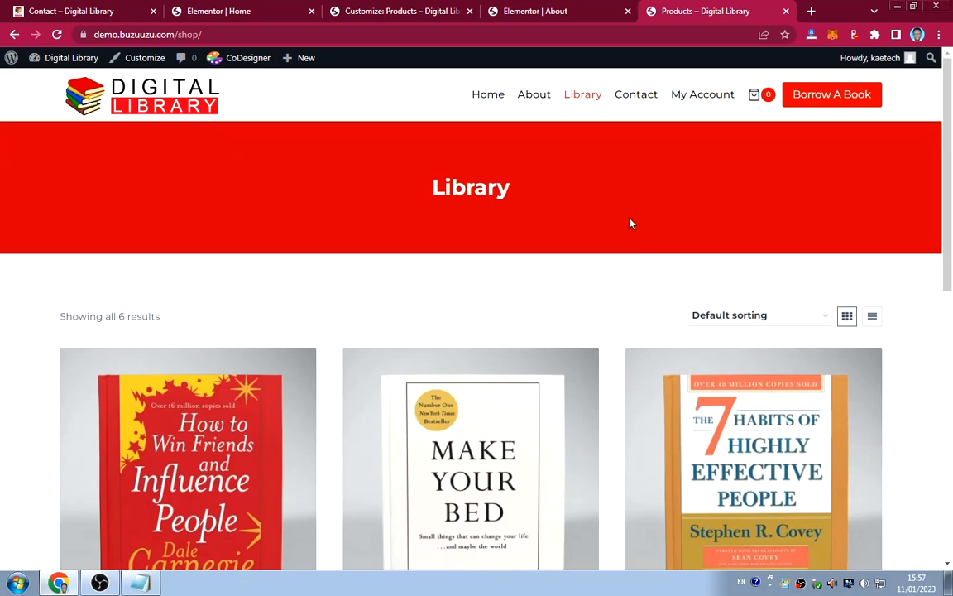
Browse the live Contact and My Account pages and check their banners, contact form and account dashboard layout.
{"action": "left_click", "coordinate": [638, 105]}
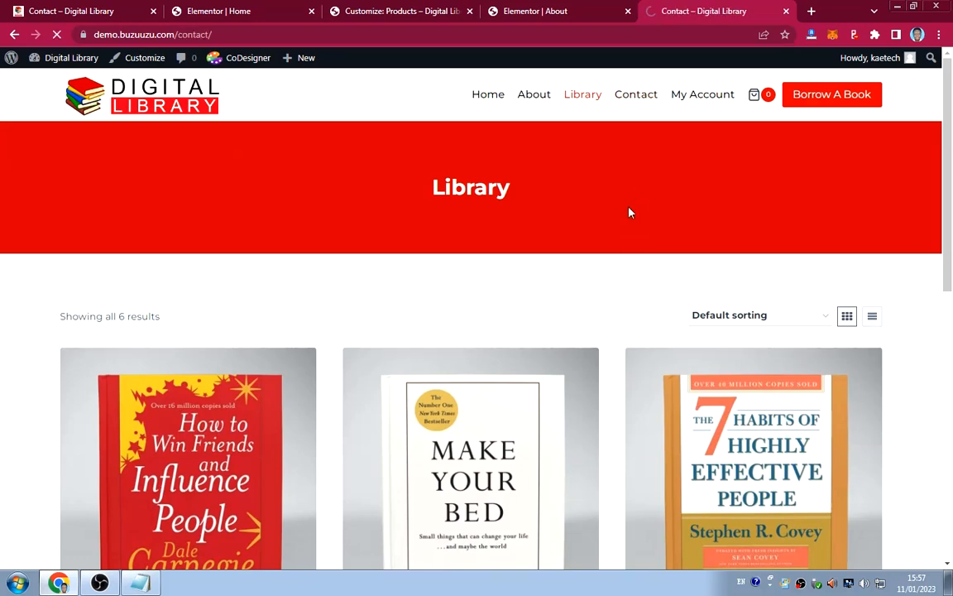
{"action": "scroll", "coordinate": [629, 212], "scroll_direction": "down", "scroll_amount": 5}
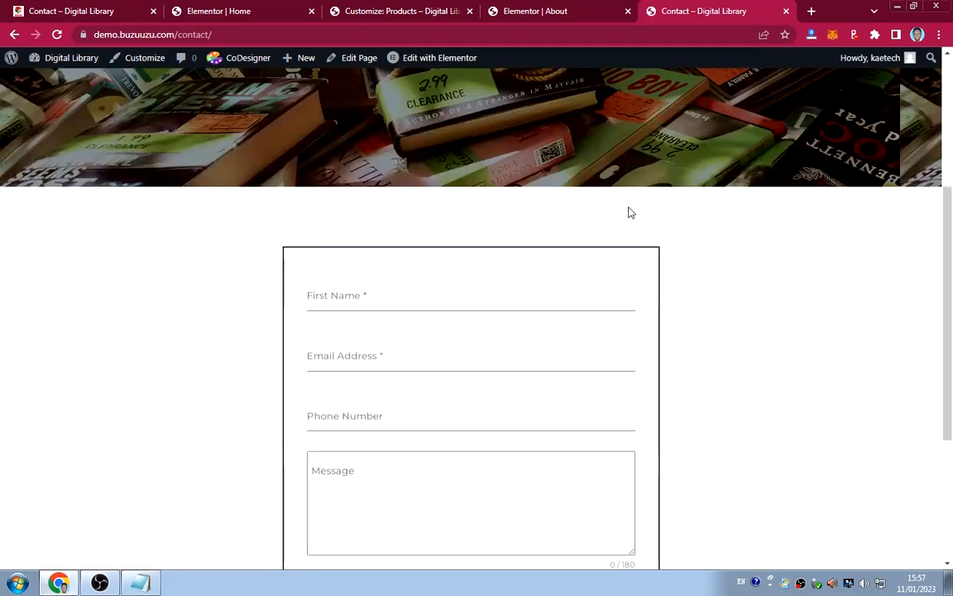
{"action": "scroll", "coordinate": [629, 208], "scroll_direction": "up", "scroll_amount": 6}
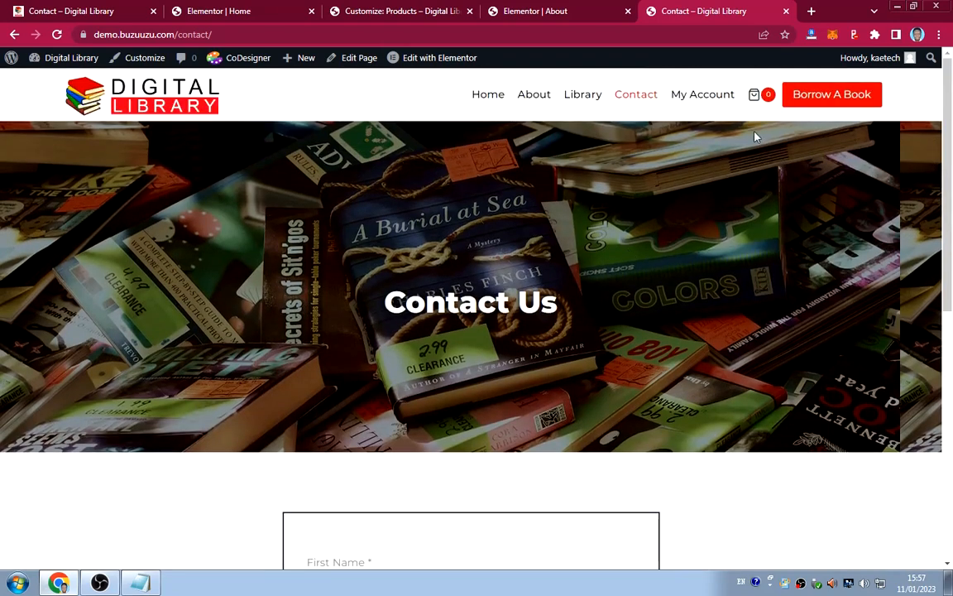
{"action": "left_click", "coordinate": [709, 103]}
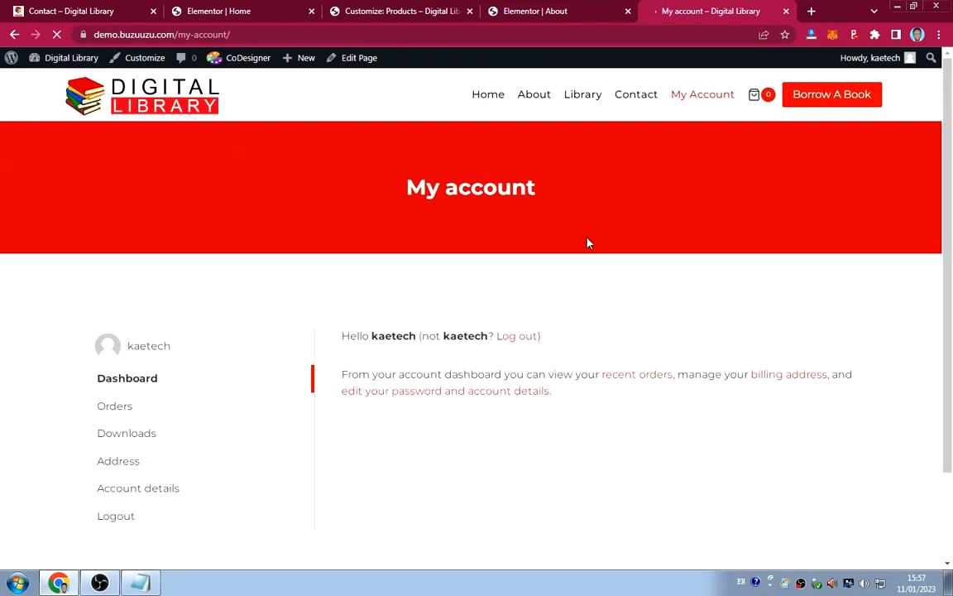
{"action": "scroll", "coordinate": [586, 240], "scroll_direction": "down", "scroll_amount": 3}
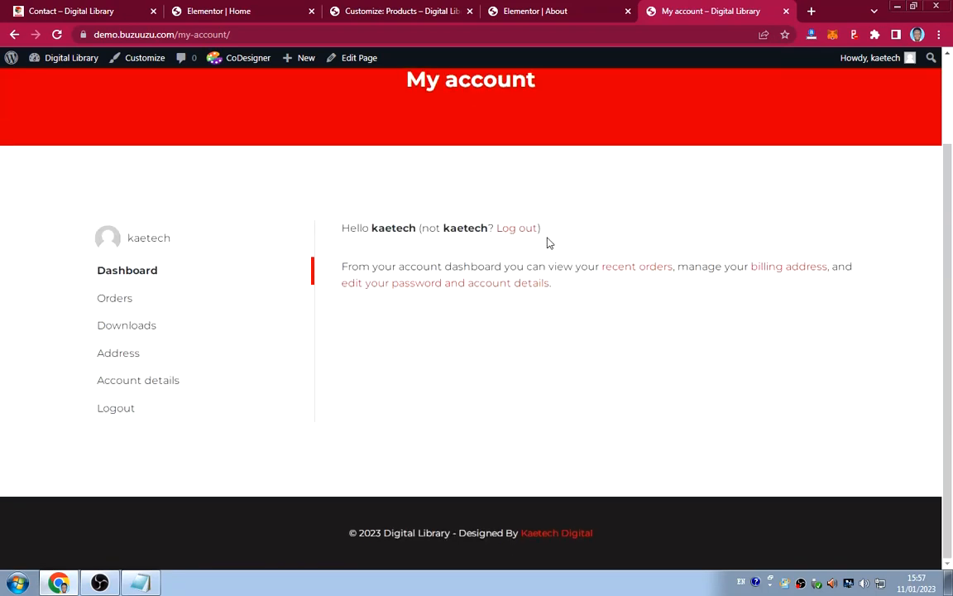
{"action": "scroll", "coordinate": [550, 243], "scroll_direction": "up", "scroll_amount": 3}
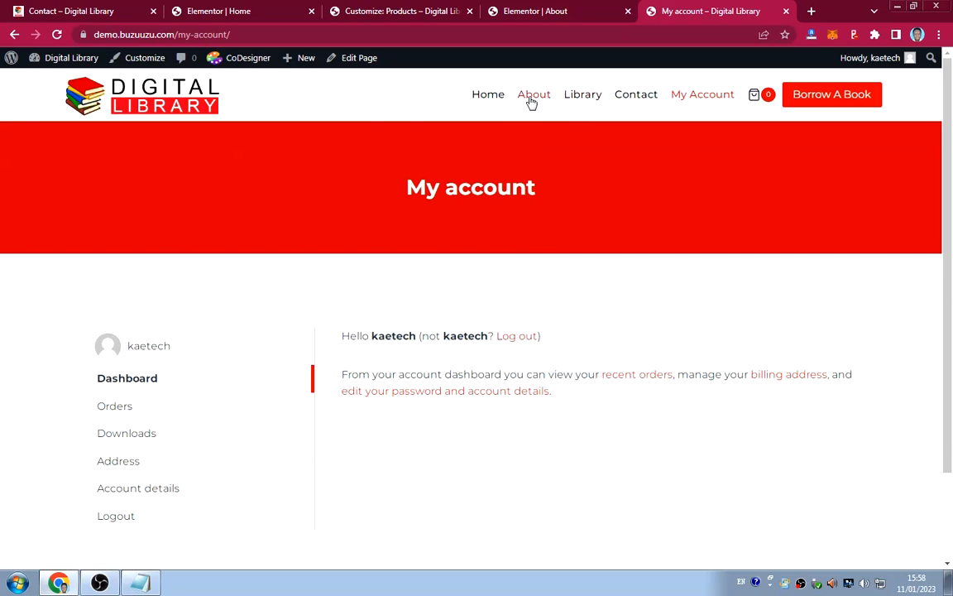
Compare the demo site's Library page with the Library page on buzuuzu.com, including the product cards' button text.
{"action": "left_click", "coordinate": [582, 96]}
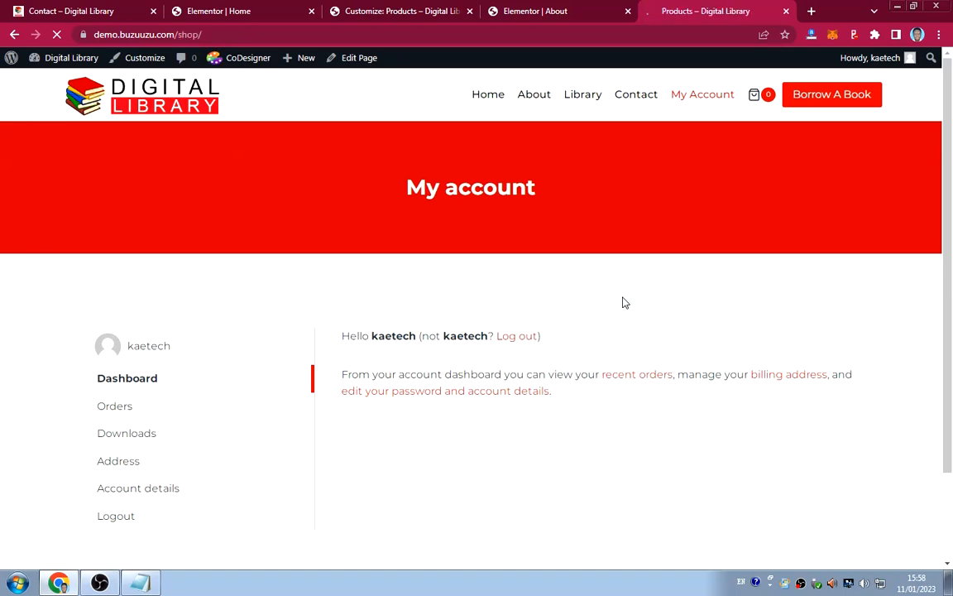
{"action": "scroll", "coordinate": [621, 302], "scroll_direction": "down", "scroll_amount": 5}
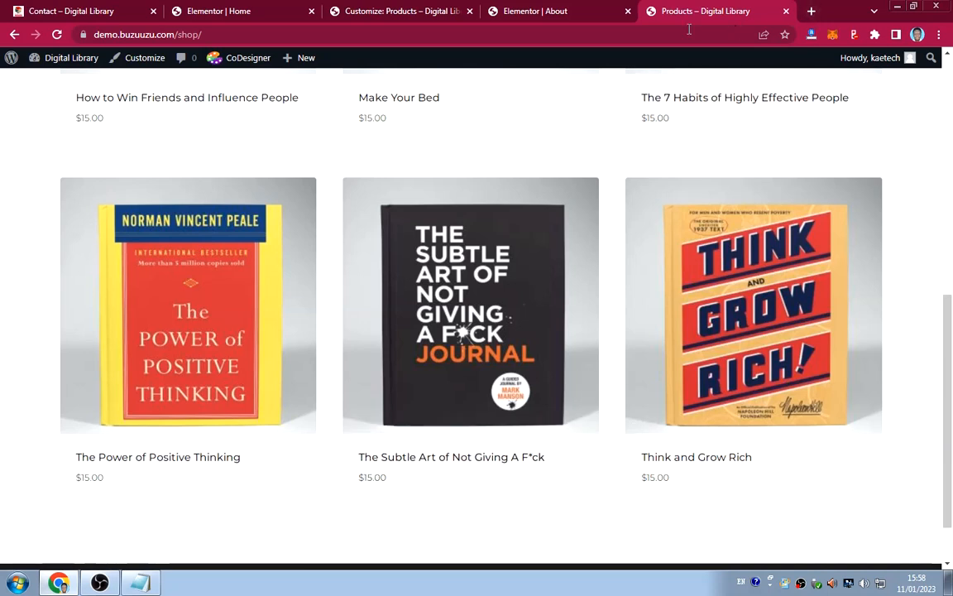
{"action": "left_click", "coordinate": [73, 11]}
{"action": "scroll", "coordinate": [455, 164], "scroll_direction": "up", "scroll_amount": 5}
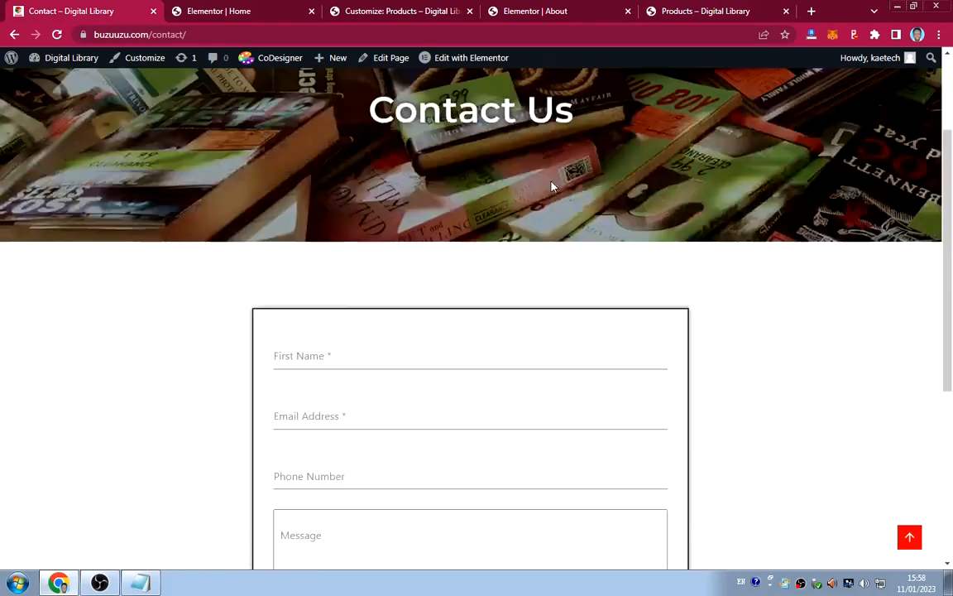
{"action": "left_click", "coordinate": [574, 93]}
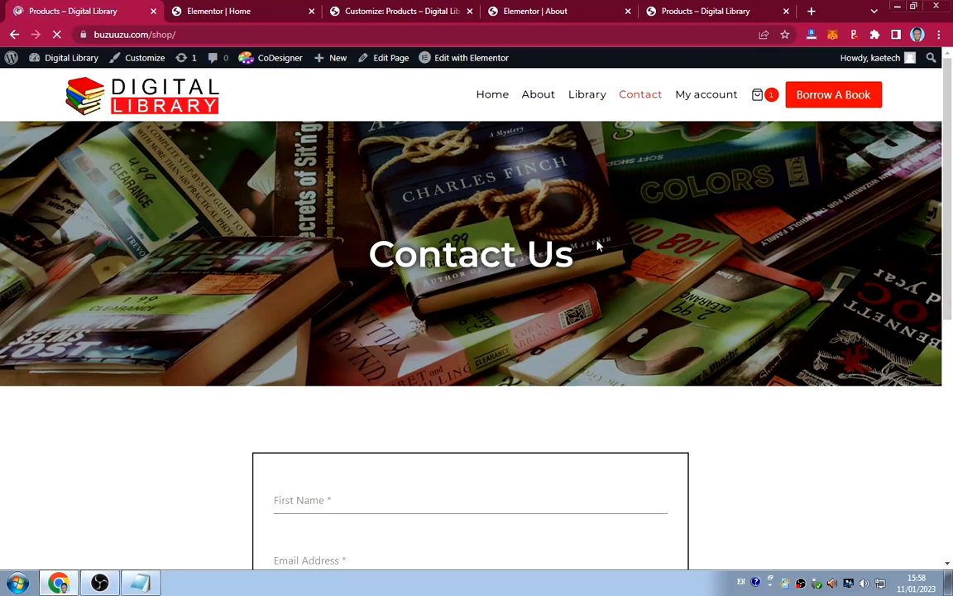
{"action": "scroll", "coordinate": [599, 245], "scroll_direction": "down", "scroll_amount": 4}
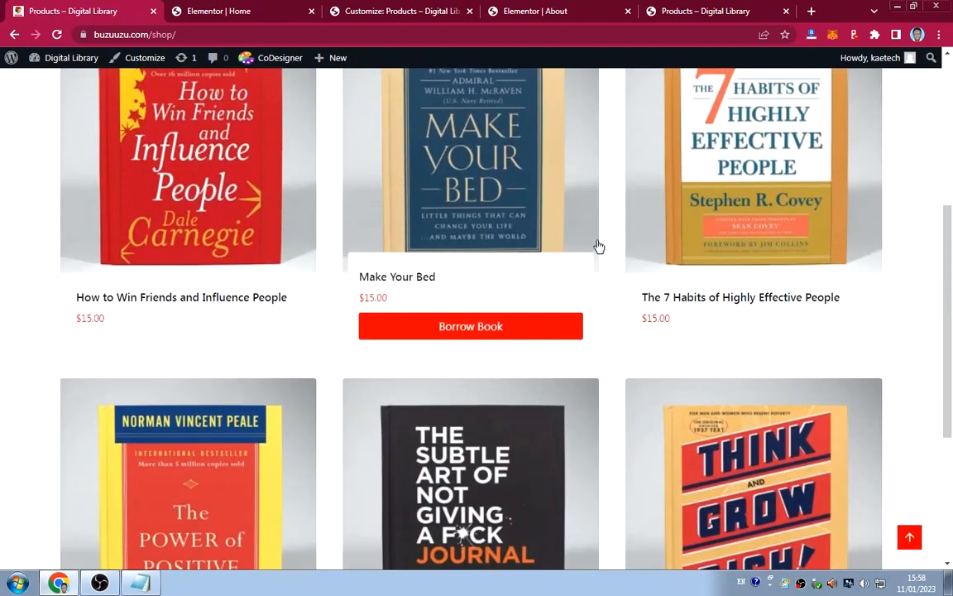
{"action": "scroll", "coordinate": [599, 245], "scroll_direction": "up", "scroll_amount": 4}
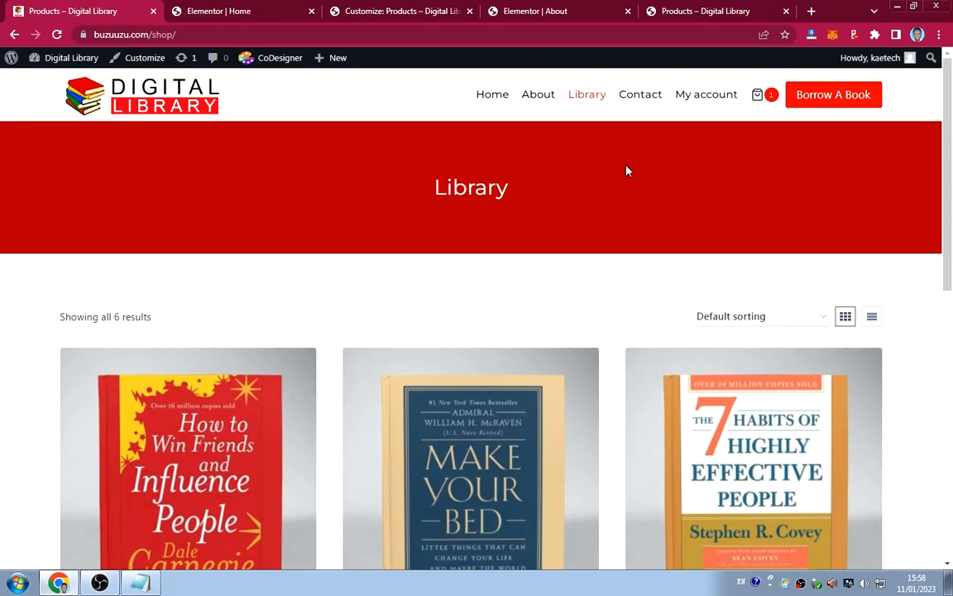
Open the ChatGPT chat page at chat.openai.com/chat in a new browser tab.
{"action": "left_click", "coordinate": [811, 10]}
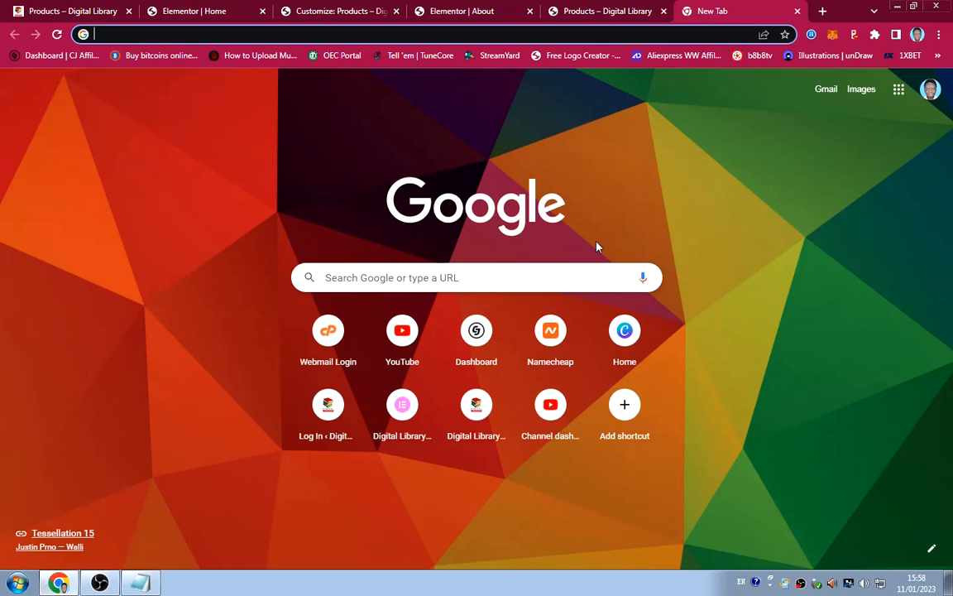
{"action": "type", "text": "openai"}
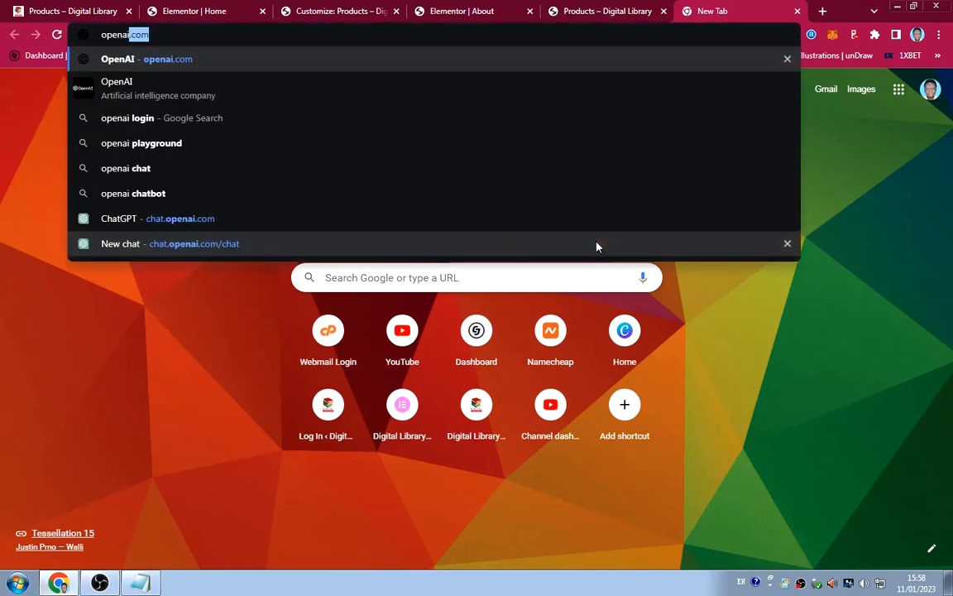
{"action": "type", "text": ".com"}
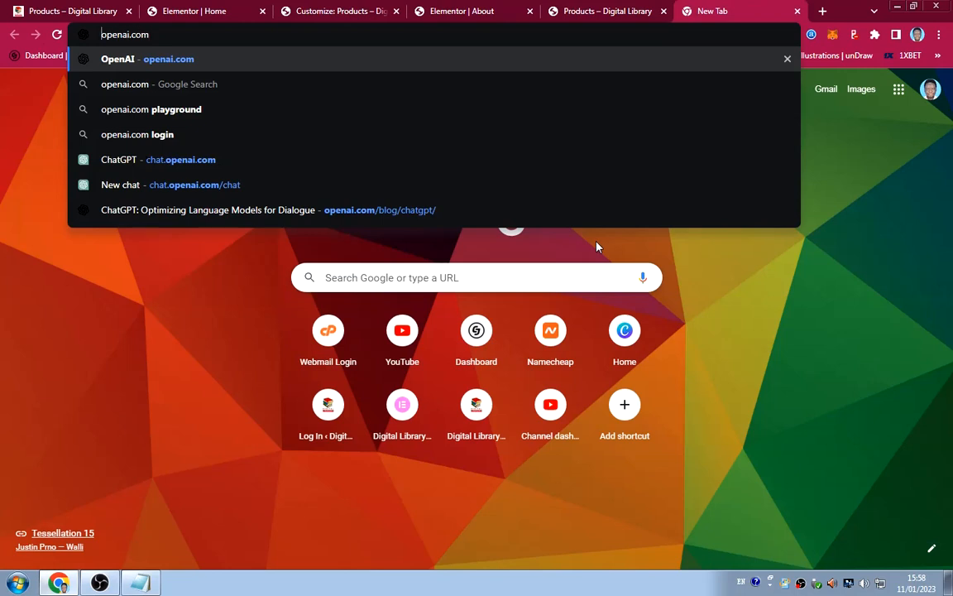
{"action": "type", "text": "cha"}
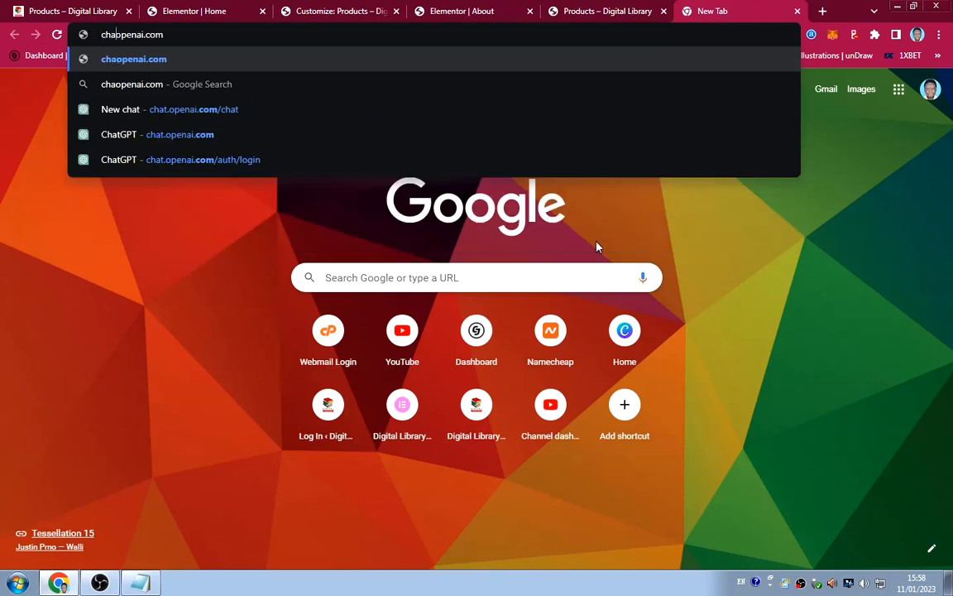
{"action": "type", "text": "t.openai.com"}
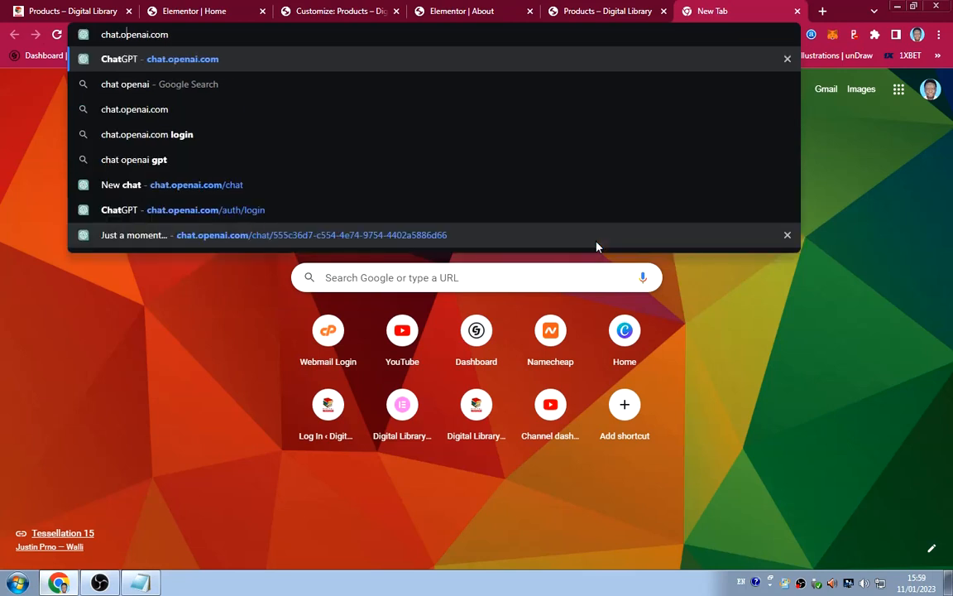
{"action": "type", "text": "/chat"}
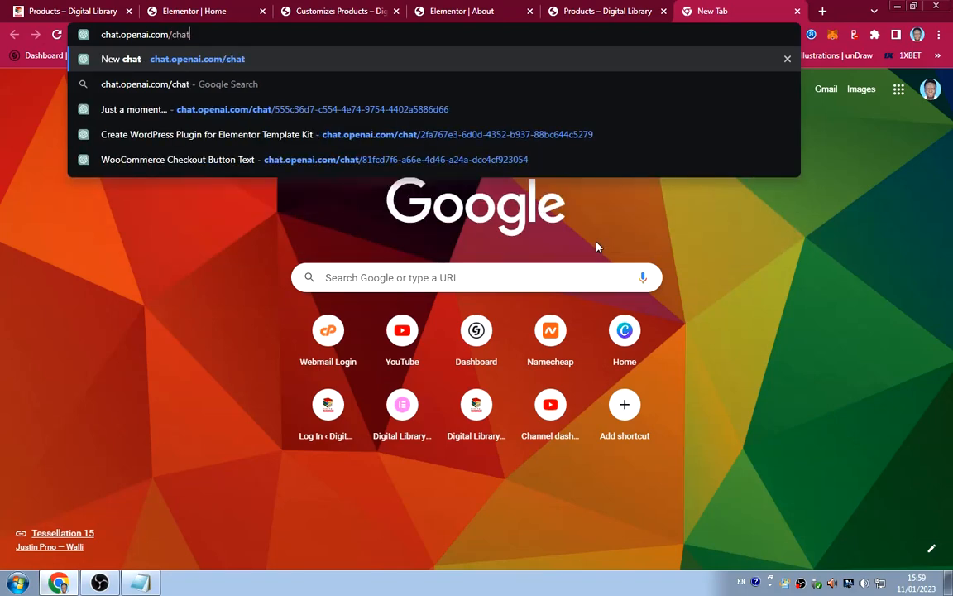
{"action": "key", "text": "Return"}
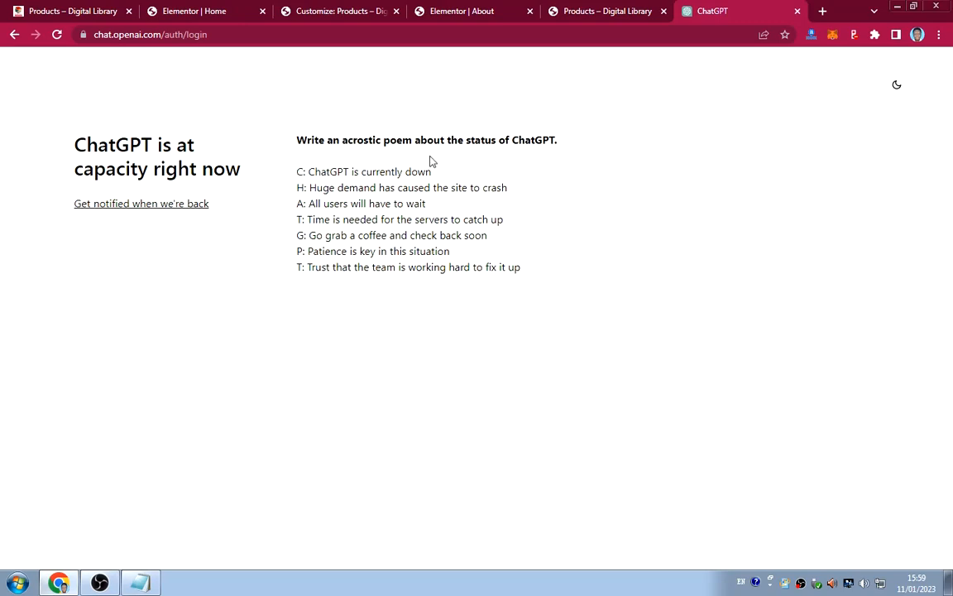
Return to the demo site's Library page and examine its banner and product cards.
{"action": "left_click", "coordinate": [607, 13]}
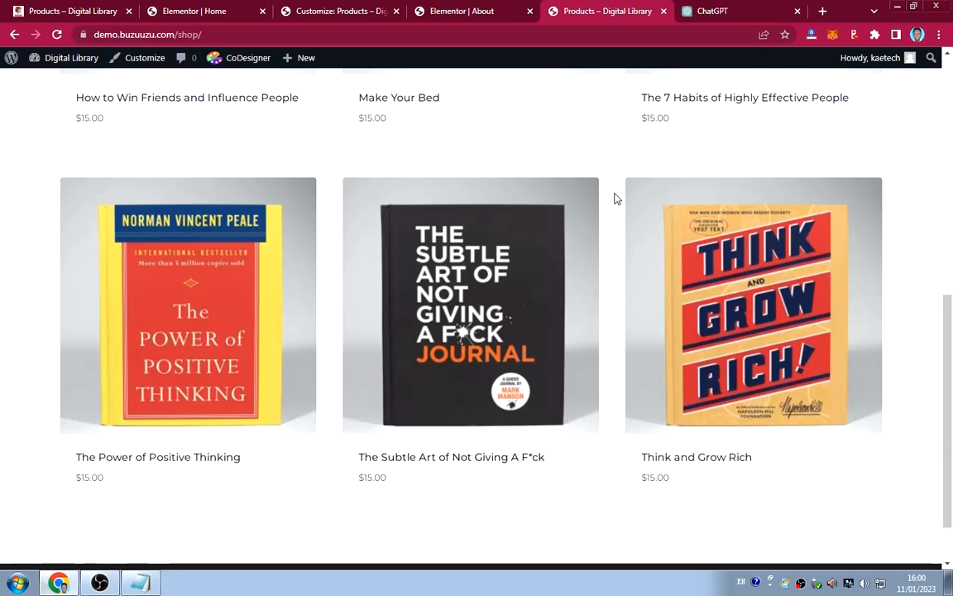
{"action": "scroll", "coordinate": [611, 196], "scroll_direction": "up", "scroll_amount": 6}
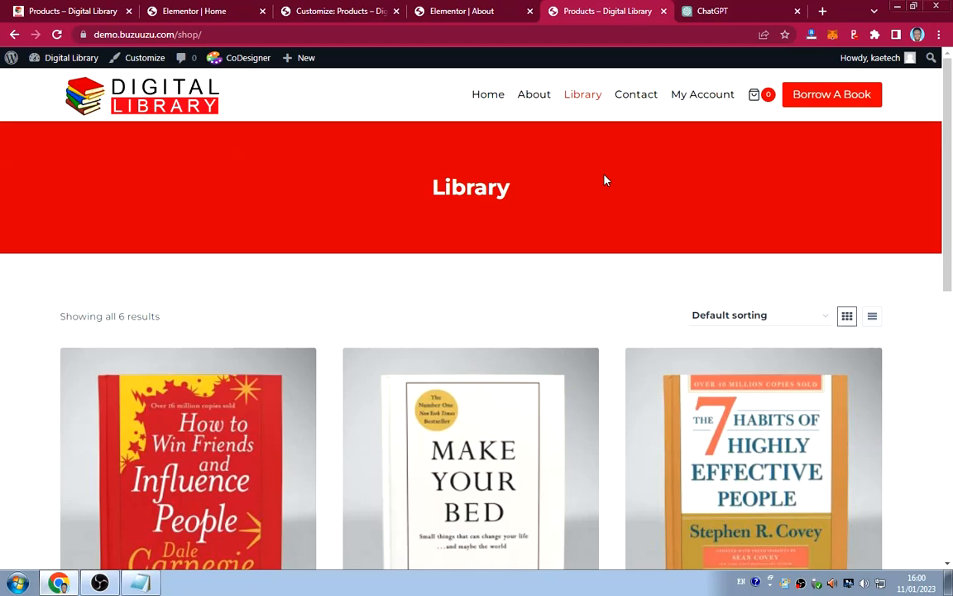
{"action": "scroll", "coordinate": [605, 181], "scroll_direction": "down", "scroll_amount": 5}
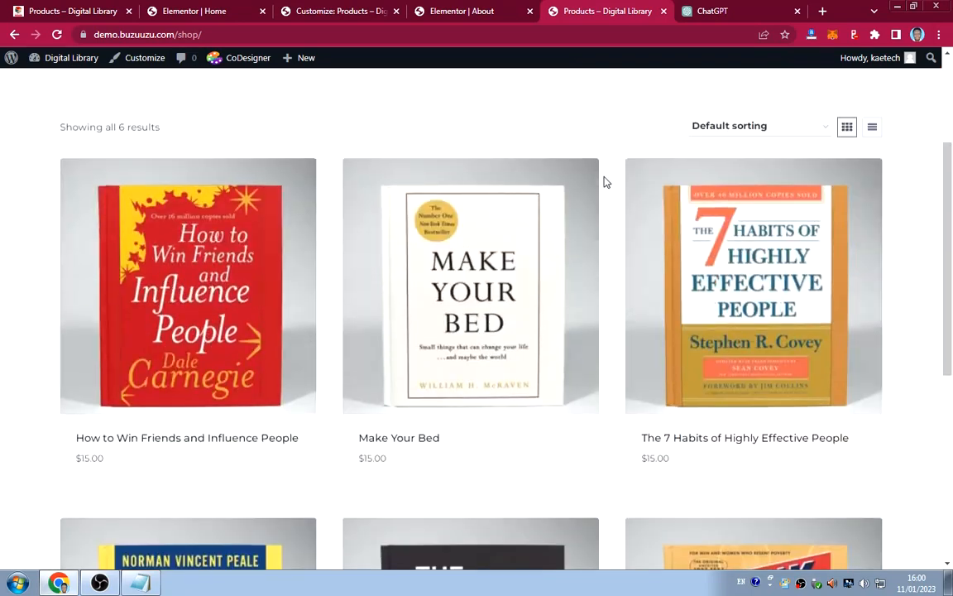
{"action": "scroll", "coordinate": [605, 180], "scroll_direction": "up", "scroll_amount": 2}
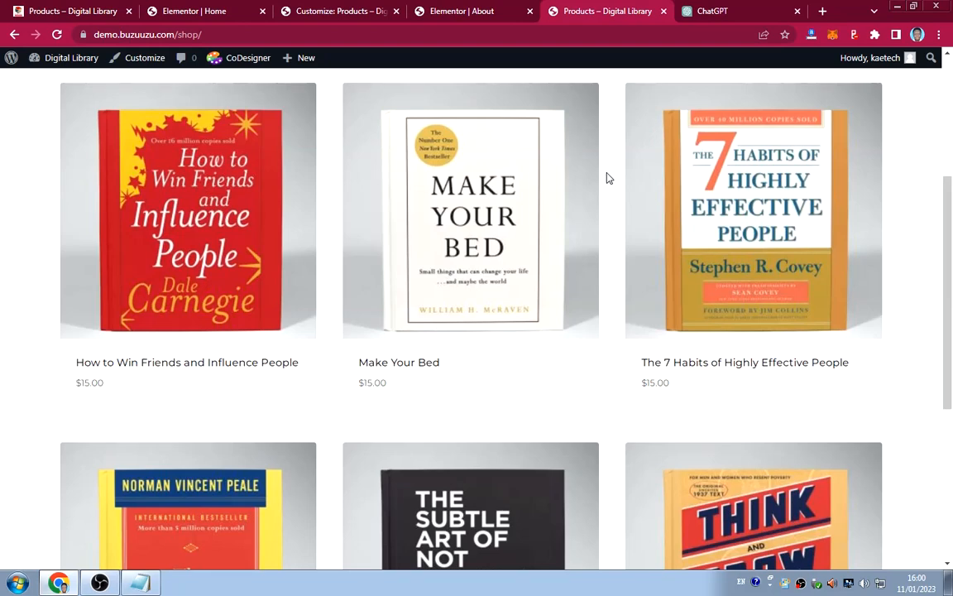
{"action": "scroll", "coordinate": [606, 178], "scroll_direction": "up", "scroll_amount": 3}
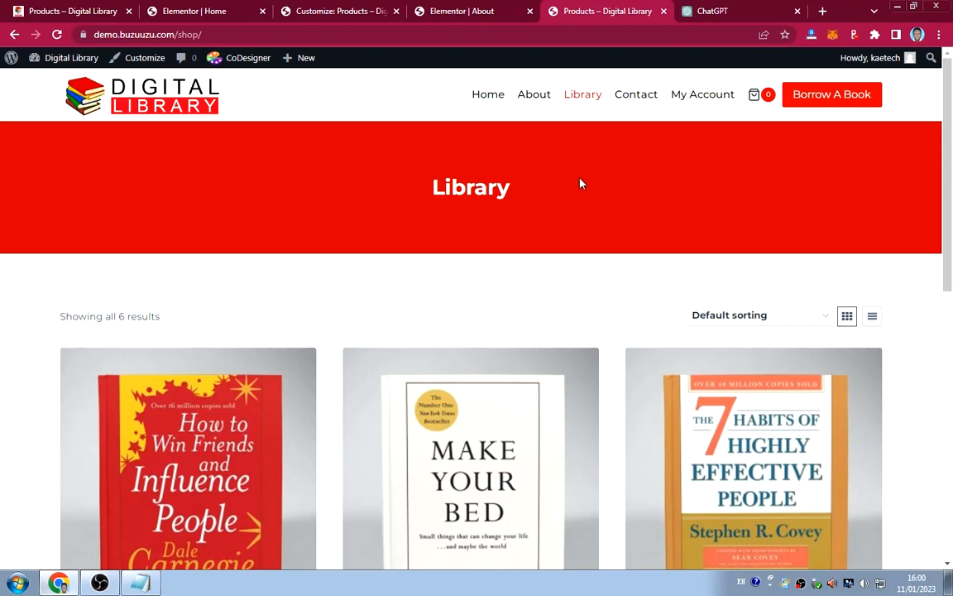
Open the buzuuzu.com site's WordPress dashboard and bring up its list of code snippets.
{"action": "left_click", "coordinate": [81, 11]}
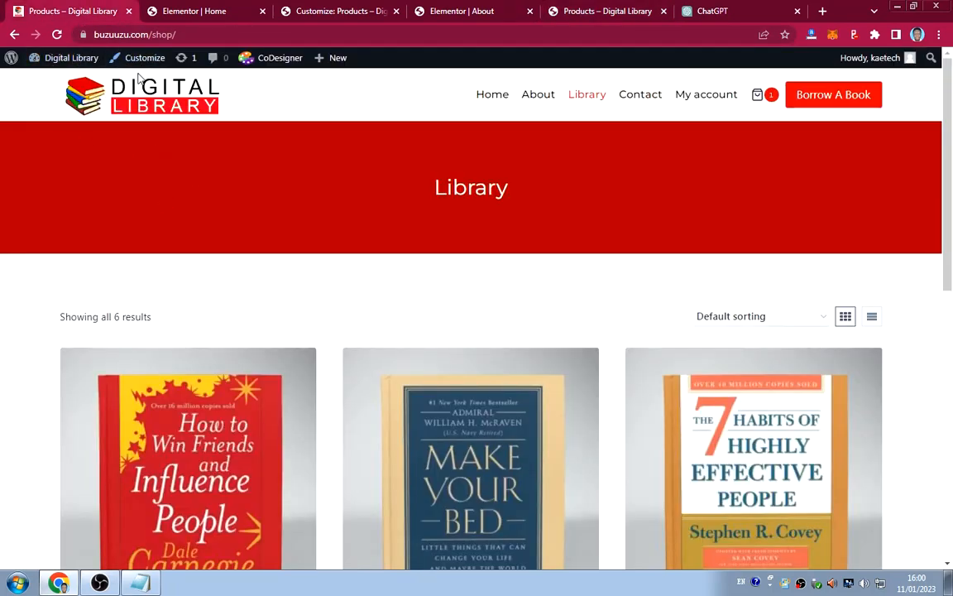
{"action": "mouse_move", "coordinate": [67, 58]}
{"action": "left_click", "coordinate": [56, 89]}
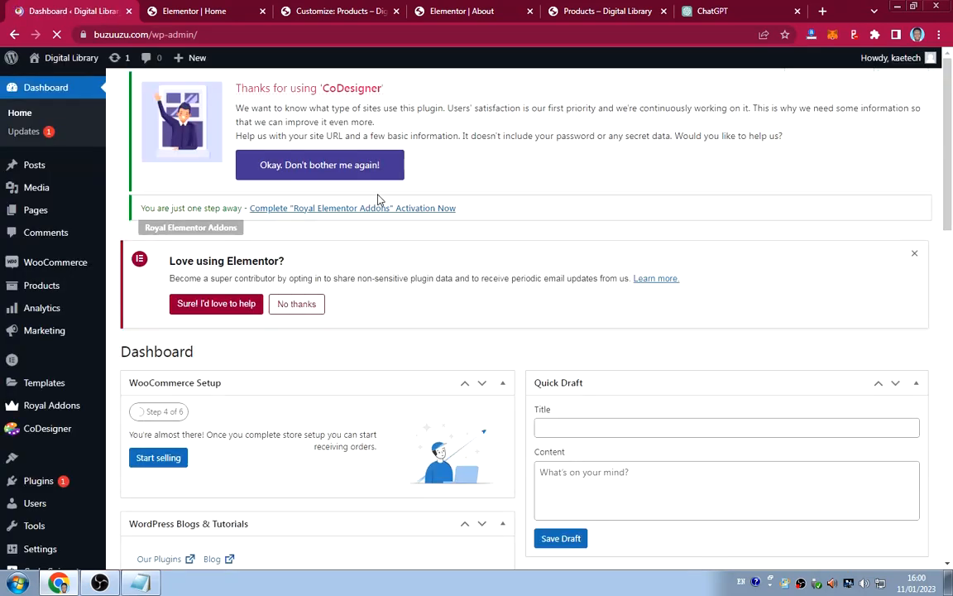
{"action": "scroll", "coordinate": [507, 298], "scroll_direction": "down", "scroll_amount": 3}
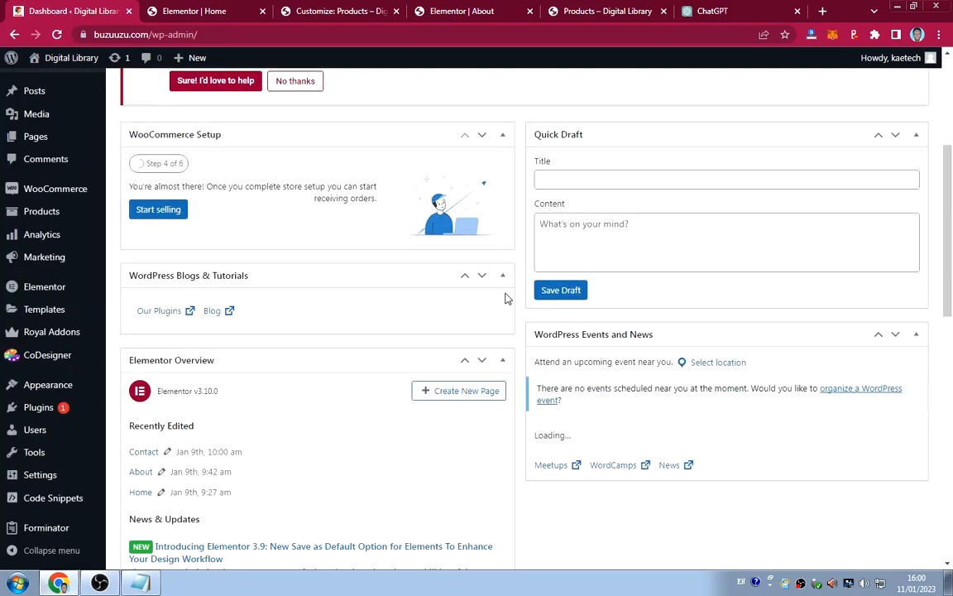
{"action": "scroll", "coordinate": [506, 298], "scroll_direction": "down", "scroll_amount": 2}
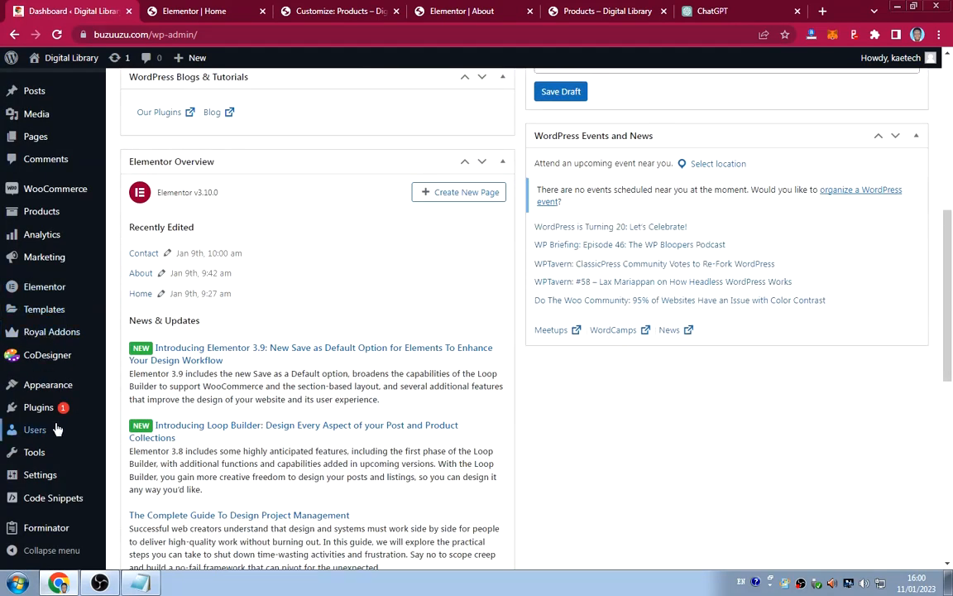
{"action": "scroll", "coordinate": [37, 418], "scroll_direction": "down", "scroll_amount": 2}
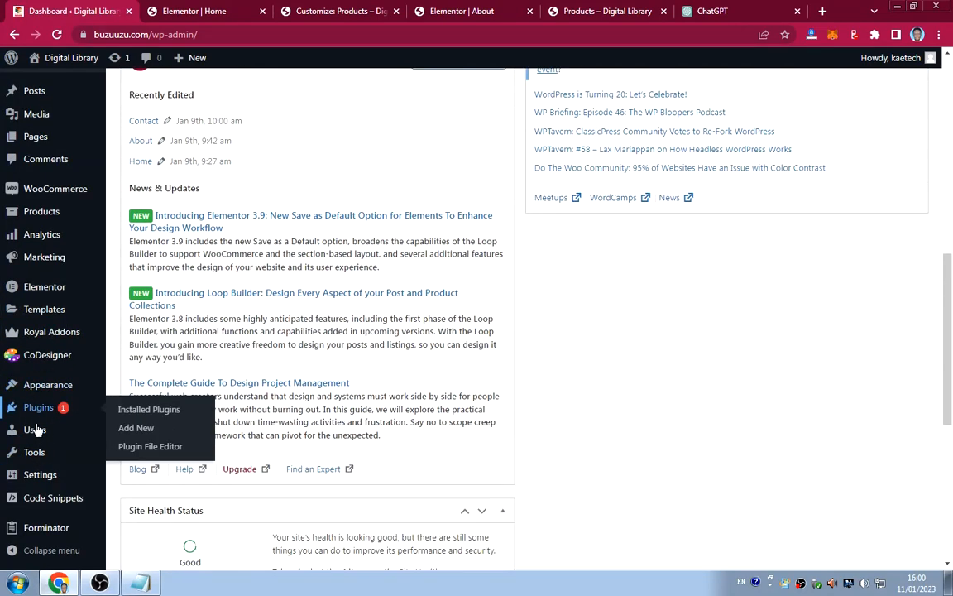
{"action": "left_click", "coordinate": [36, 498]}
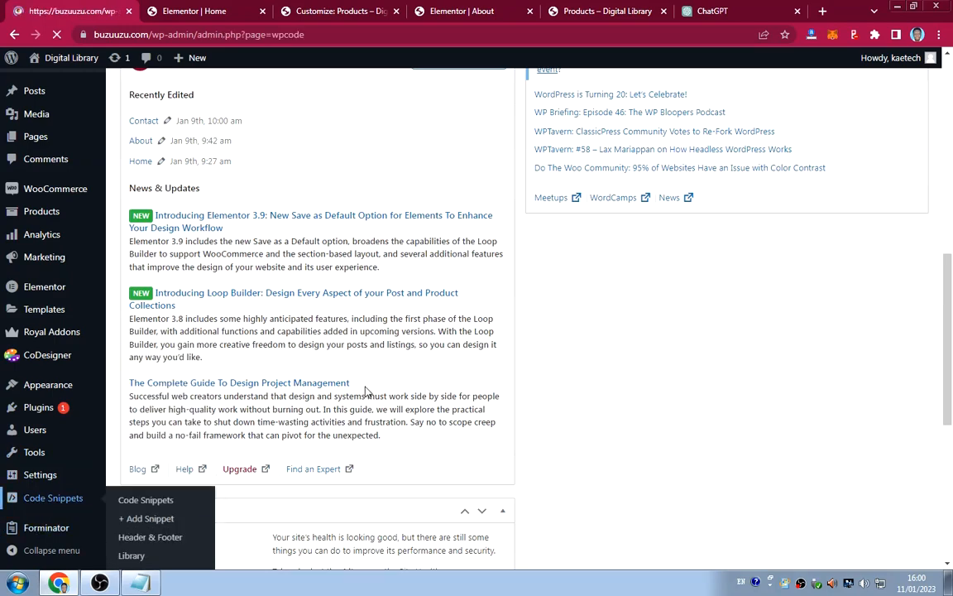
{"action": "scroll", "coordinate": [366, 392], "scroll_direction": "down", "scroll_amount": 3}
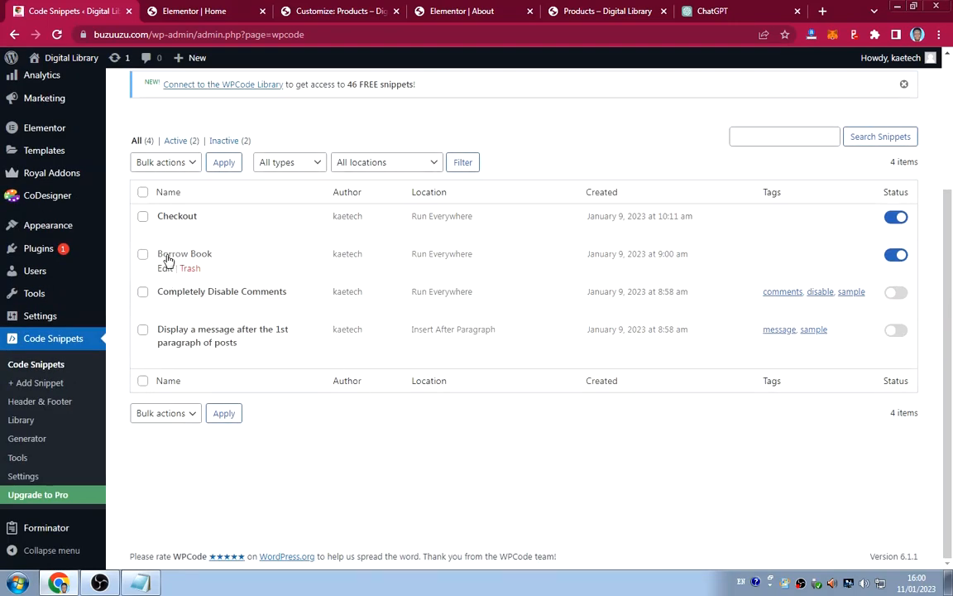
Open the Borrow Book snippet for editing and copy its entire PHP code.
{"action": "left_click", "coordinate": [165, 268]}
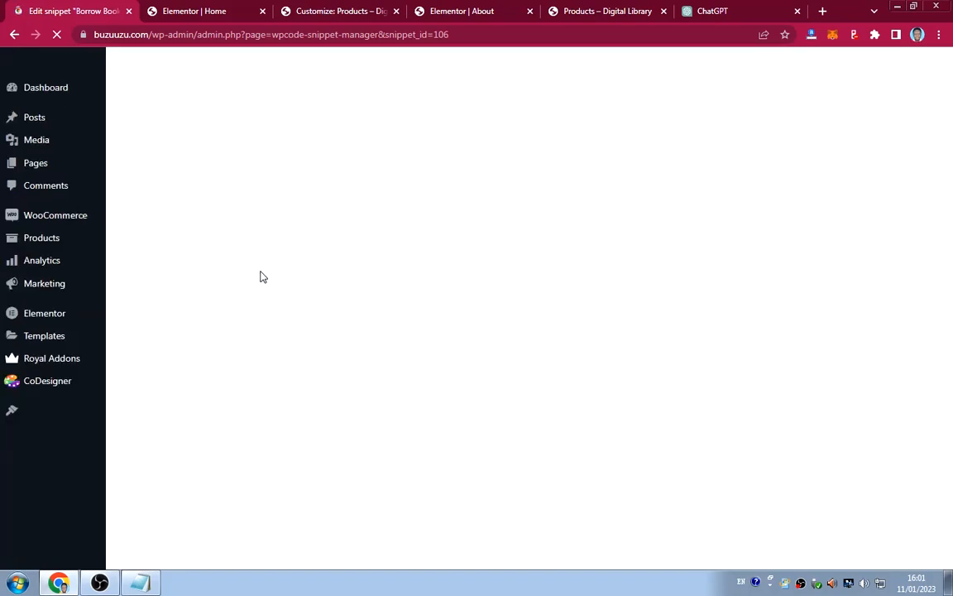
{"action": "scroll", "coordinate": [312, 297], "scroll_direction": "down", "scroll_amount": 2}
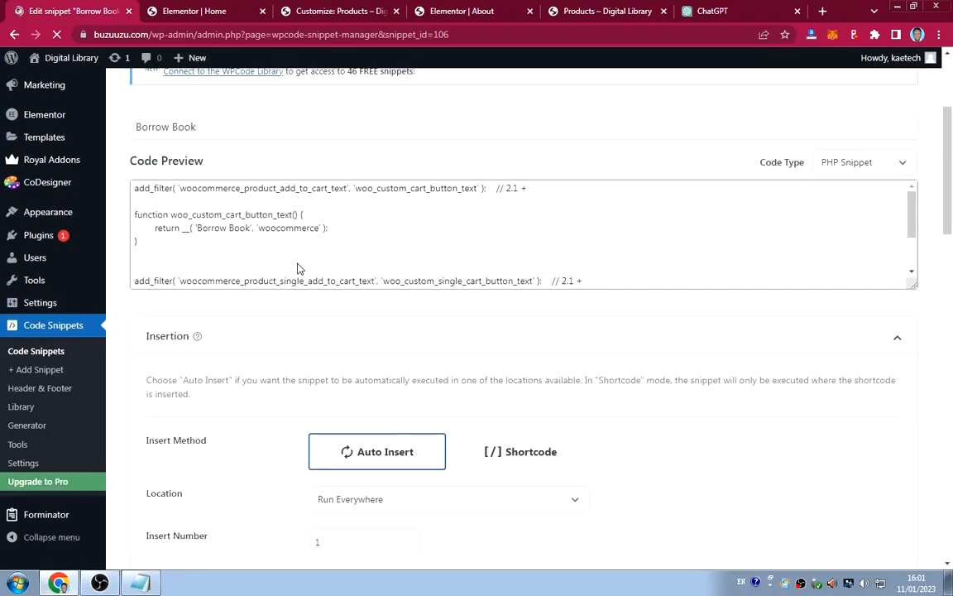
{"action": "scroll", "coordinate": [298, 264], "scroll_direction": "down", "scroll_amount": 1}
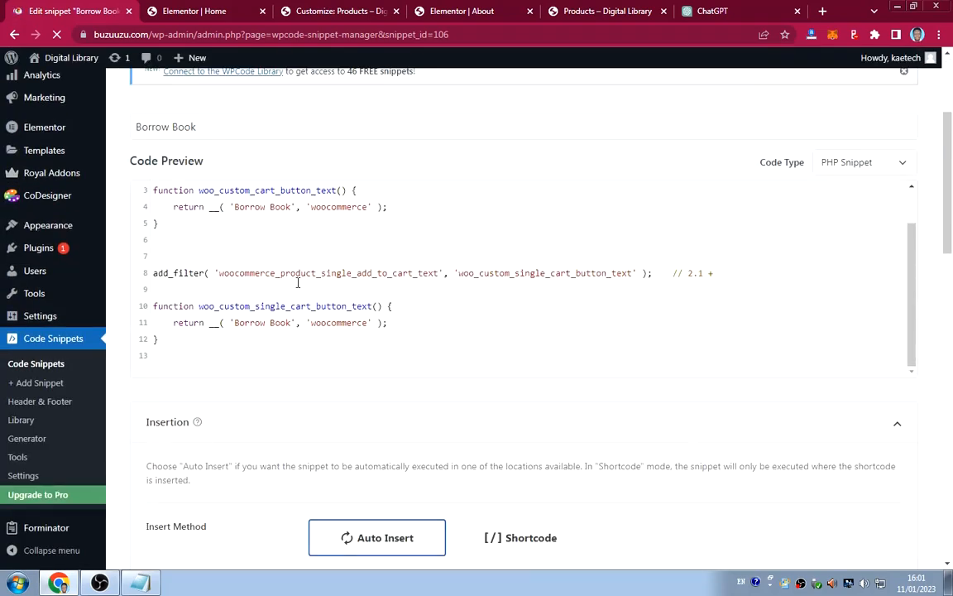
{"action": "scroll", "coordinate": [298, 282], "scroll_direction": "up", "scroll_amount": 3}
{"action": "scroll", "coordinate": [297, 282], "scroll_direction": "down", "scroll_amount": 1}
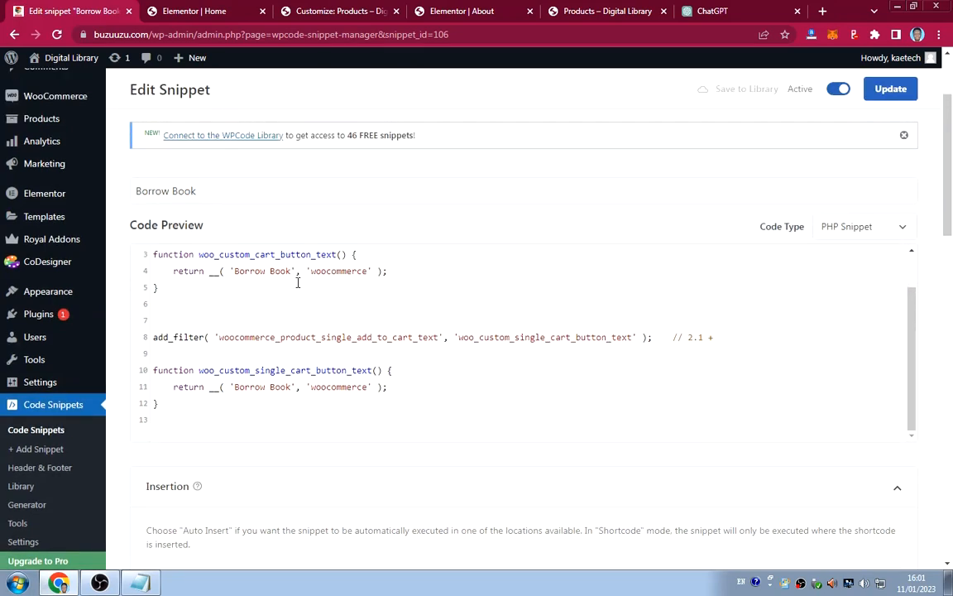
{"action": "left_click_drag", "start_coordinate": [163, 408], "coordinate": [163, 248]}
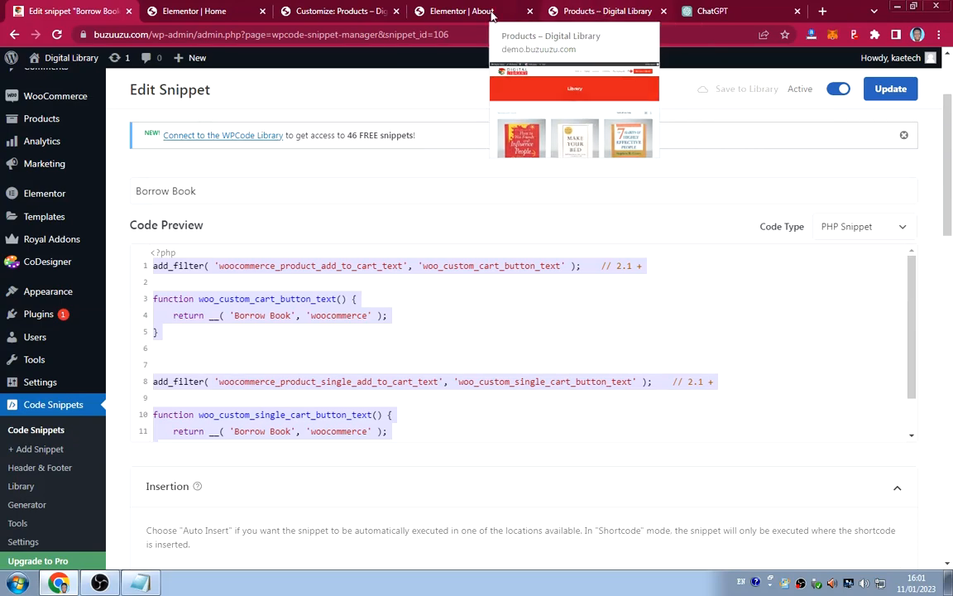
Switch to the demo site's Library page and open the list of code snippets in its WordPress dashboard.
{"action": "left_click", "coordinate": [580, 12]}
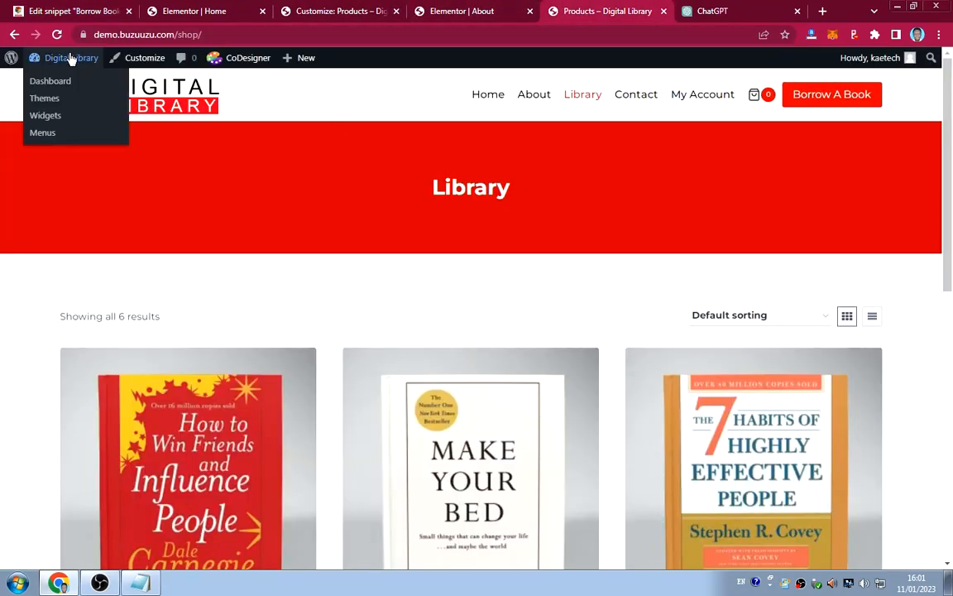
{"action": "left_click", "coordinate": [53, 79]}
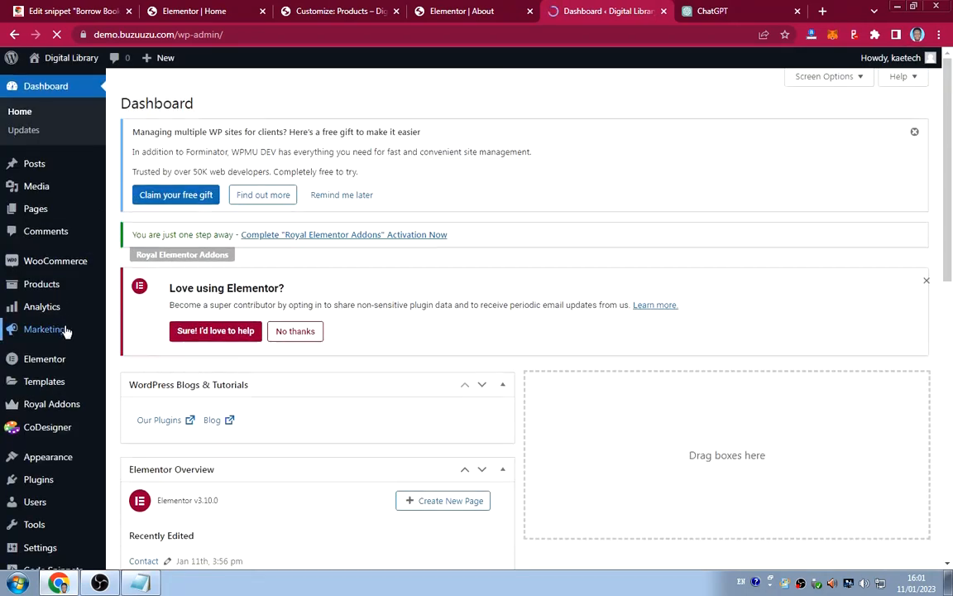
{"action": "scroll", "coordinate": [66, 331], "scroll_direction": "down", "scroll_amount": 3}
{"action": "mouse_move", "coordinate": [54, 500]}
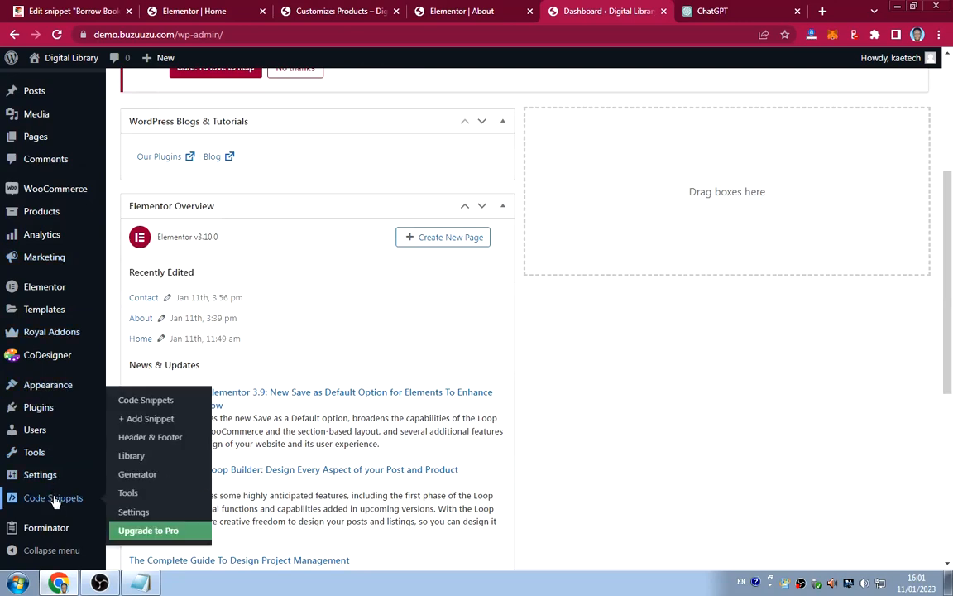
{"action": "left_click", "coordinate": [146, 401]}
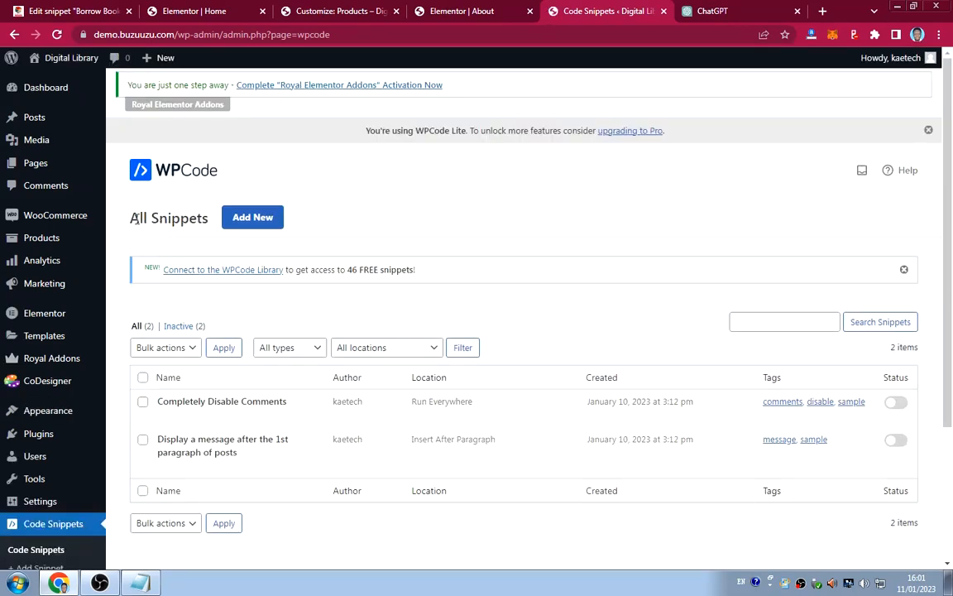
Add a new code snippet on the demo site using the blank Add Your Custom Code option.
{"action": "left_click", "coordinate": [257, 222]}
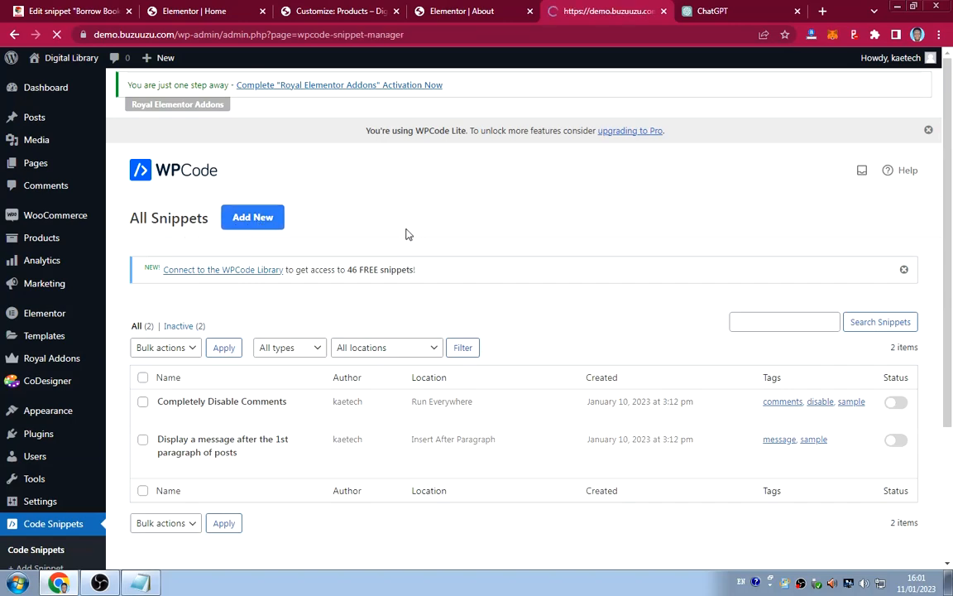
{"action": "scroll", "coordinate": [405, 235], "scroll_direction": "down", "scroll_amount": 1}
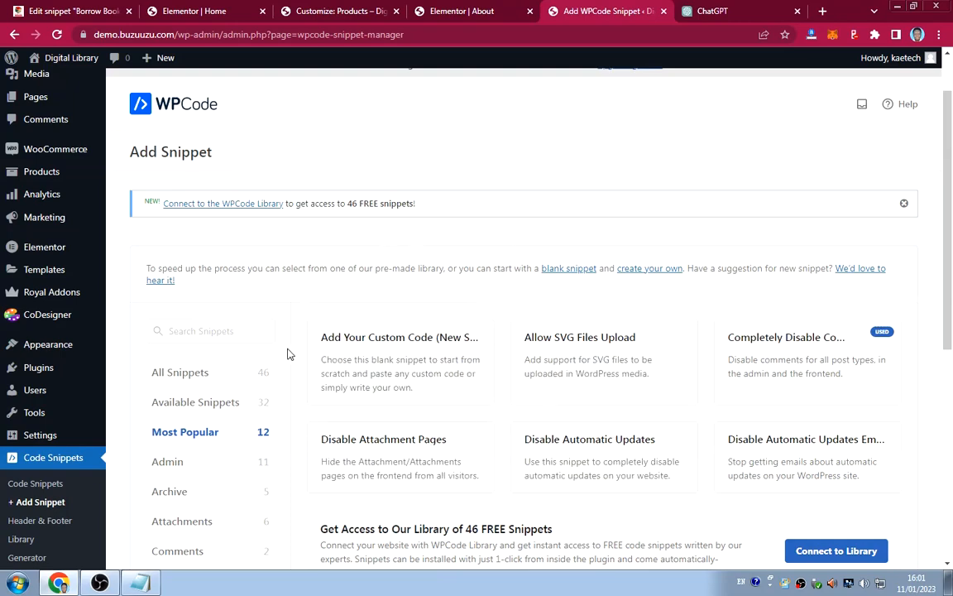
{"action": "scroll", "coordinate": [290, 356], "scroll_direction": "down", "scroll_amount": 2}
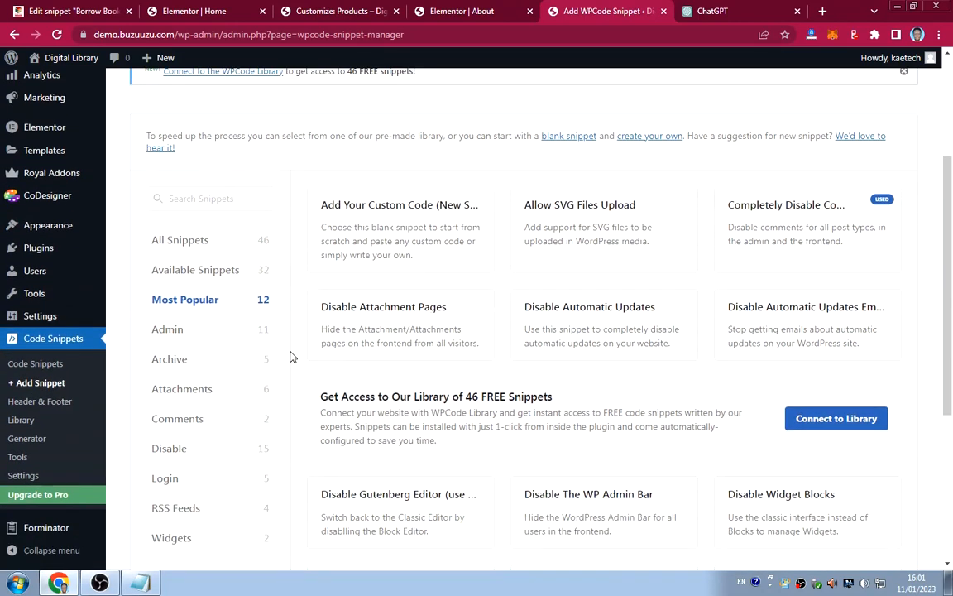
{"action": "scroll", "coordinate": [290, 356], "scroll_direction": "down", "scroll_amount": 1}
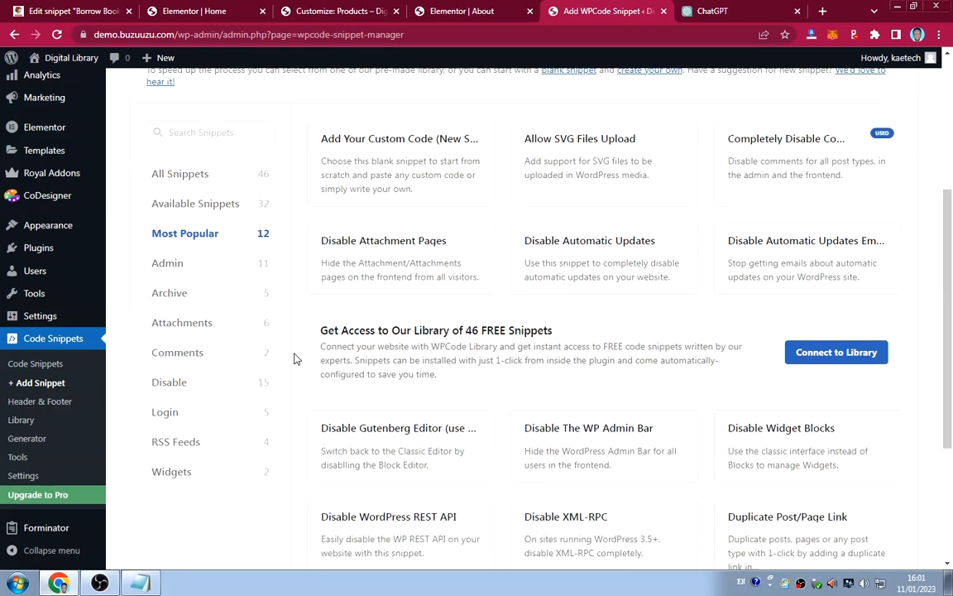
{"action": "scroll", "coordinate": [292, 358], "scroll_direction": "up", "scroll_amount": 2}
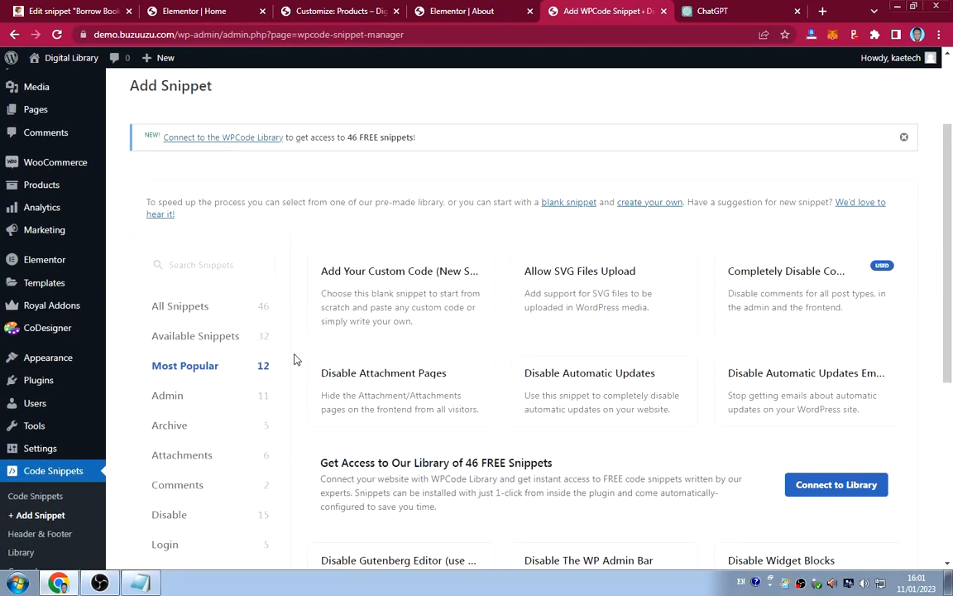
{"action": "mouse_move", "coordinate": [383, 298]}
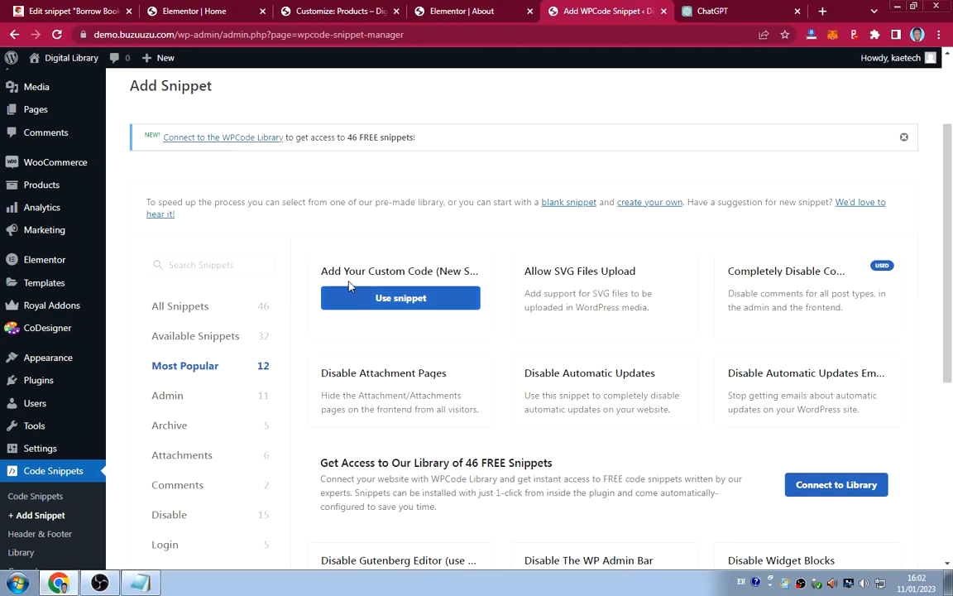
{"action": "left_click", "coordinate": [394, 300]}
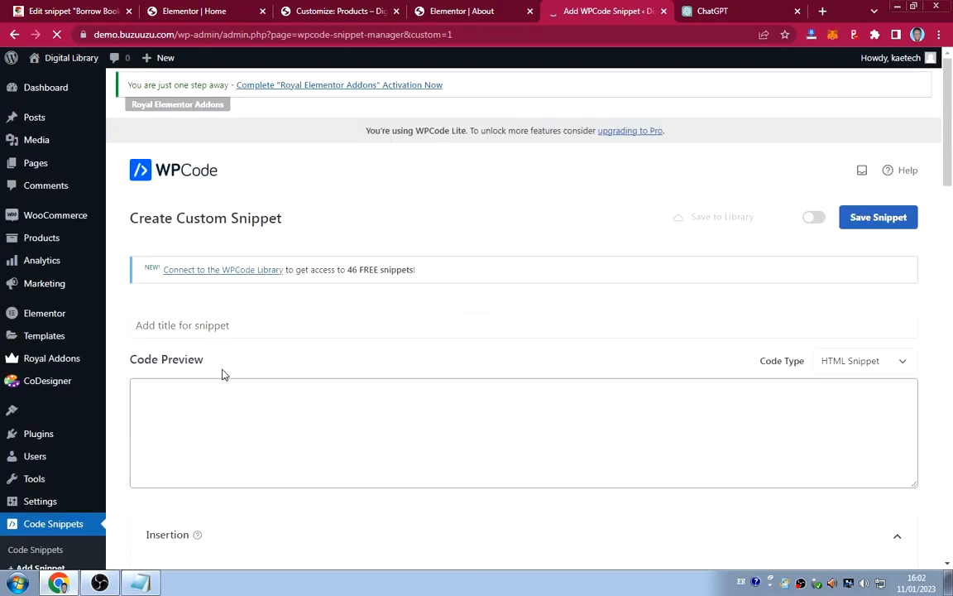
Title the new snippet Borrow Book and set its code type to PHP Snippet.
{"action": "left_click", "coordinate": [231, 327]}
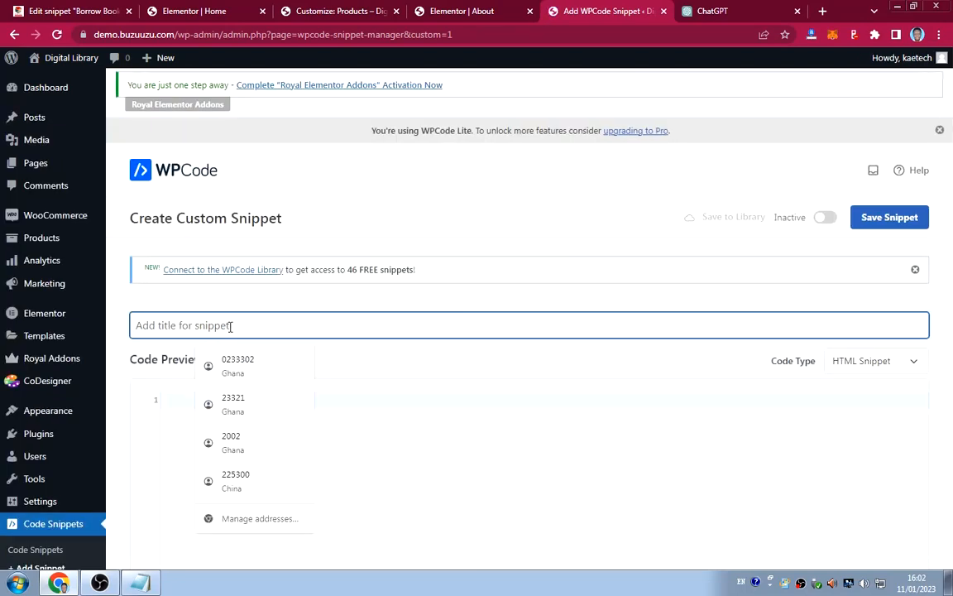
{"action": "type", "text": "borrow Book"}
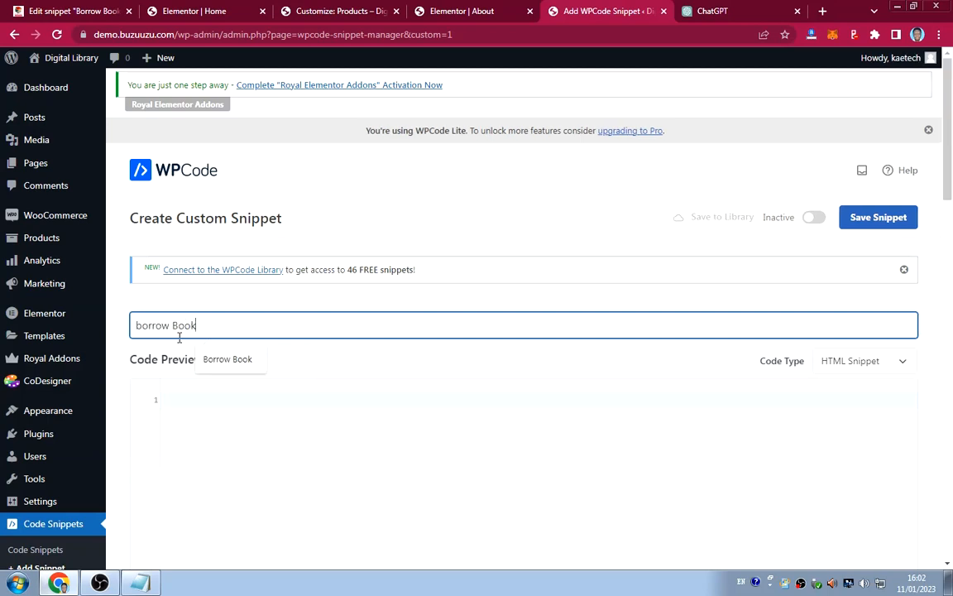
{"action": "left_click", "coordinate": [225, 359]}
{"action": "left_click", "coordinate": [533, 373]}
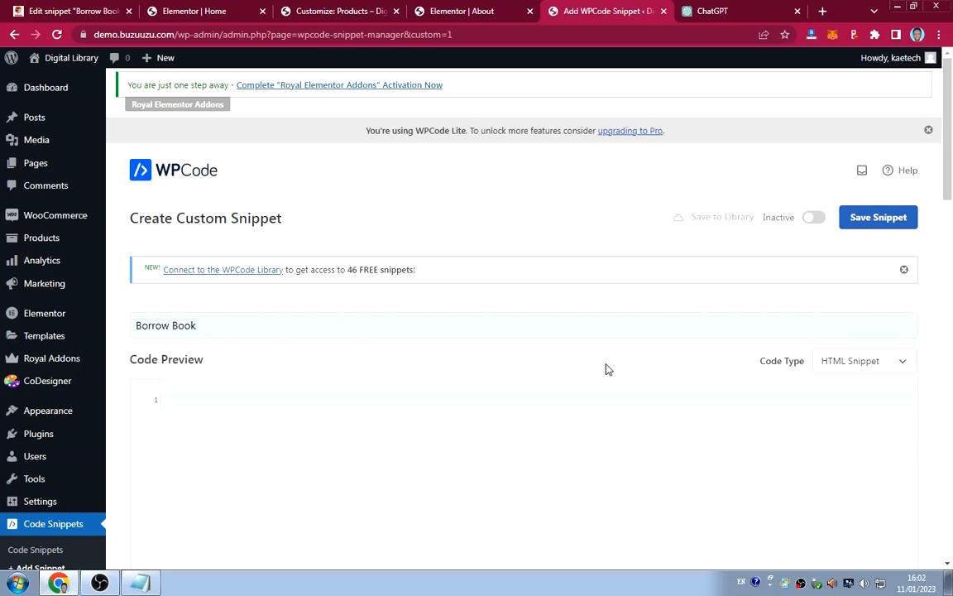
{"action": "left_click", "coordinate": [852, 362]}
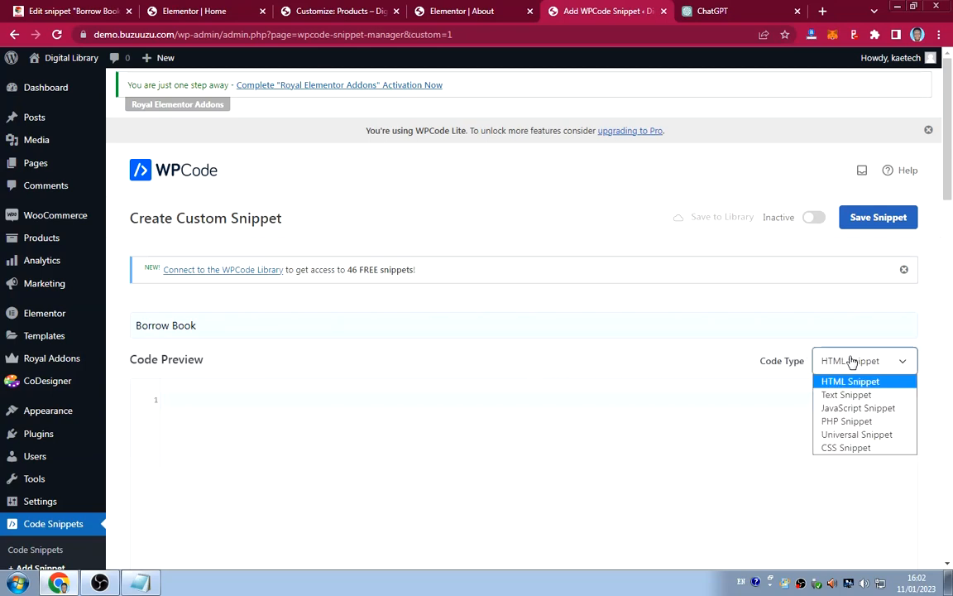
{"action": "key", "text": "Escape"}
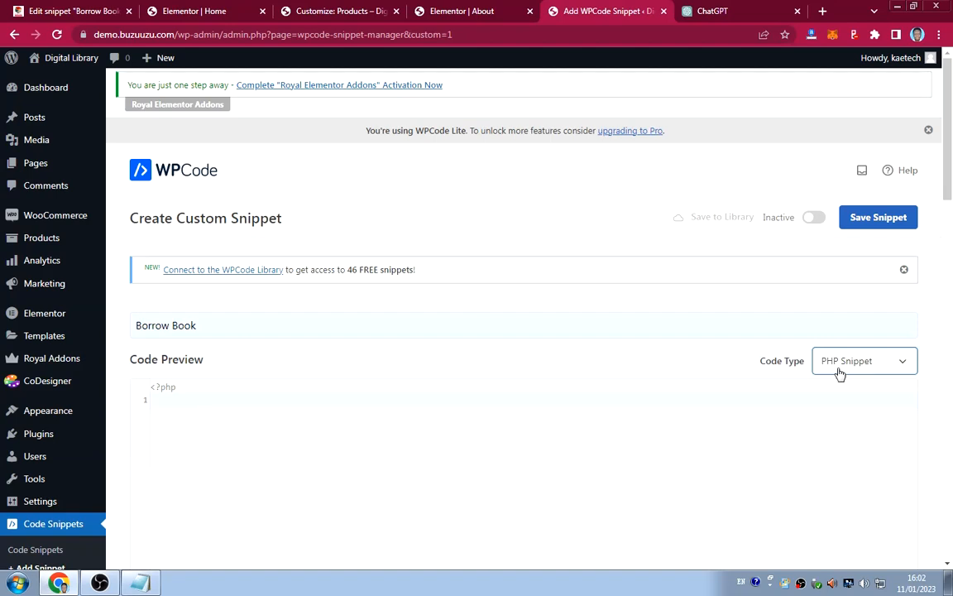
Paste the copied WooCommerce button-text code into the snippet, activate the snippet and save it.
{"action": "left_click", "coordinate": [183, 402]}
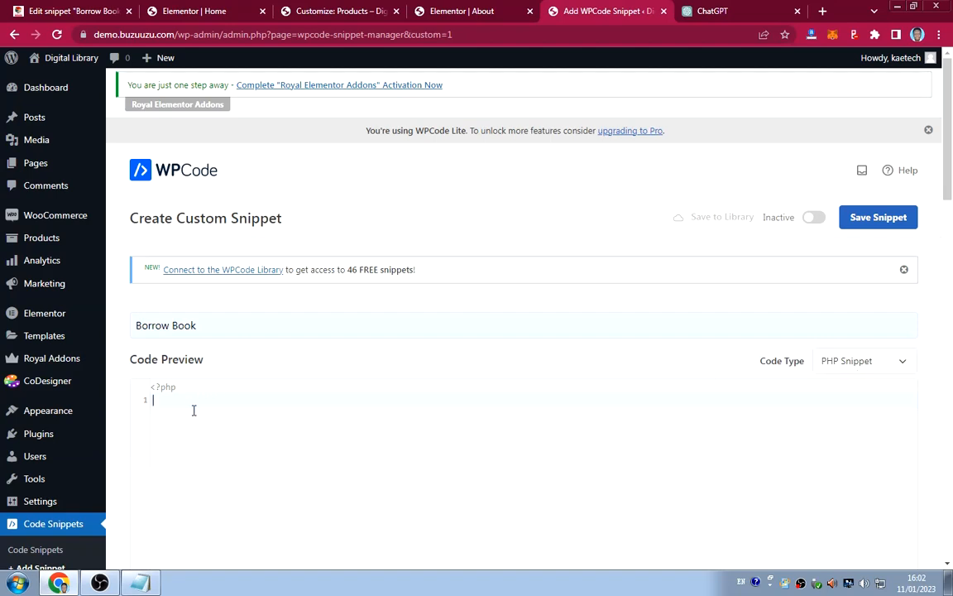
{"action": "key", "text": "ctrl+v"}
{"action": "scroll", "coordinate": [272, 440], "scroll_direction": "up", "scroll_amount": 1}
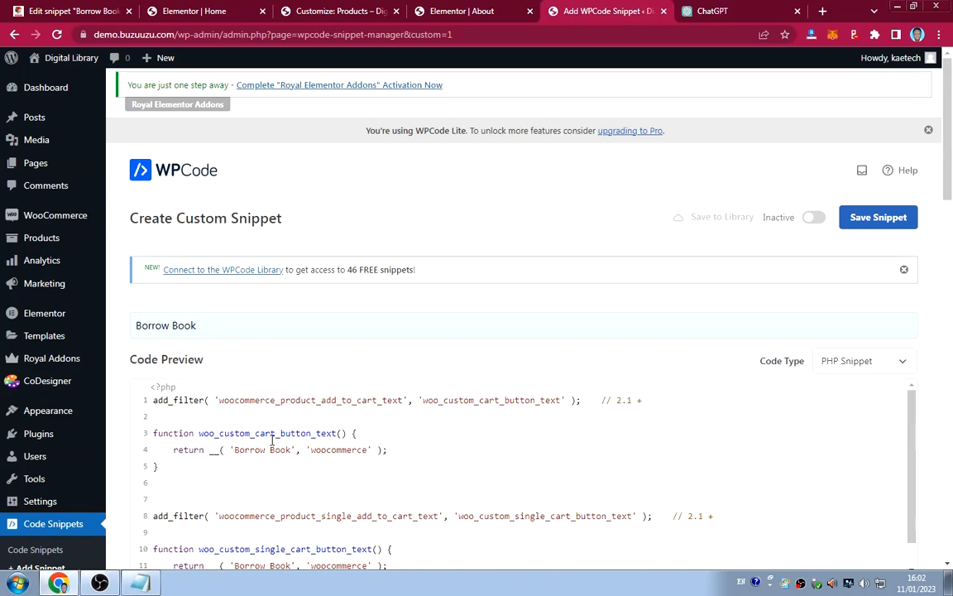
{"action": "scroll", "coordinate": [272, 440], "scroll_direction": "down", "scroll_amount": 4}
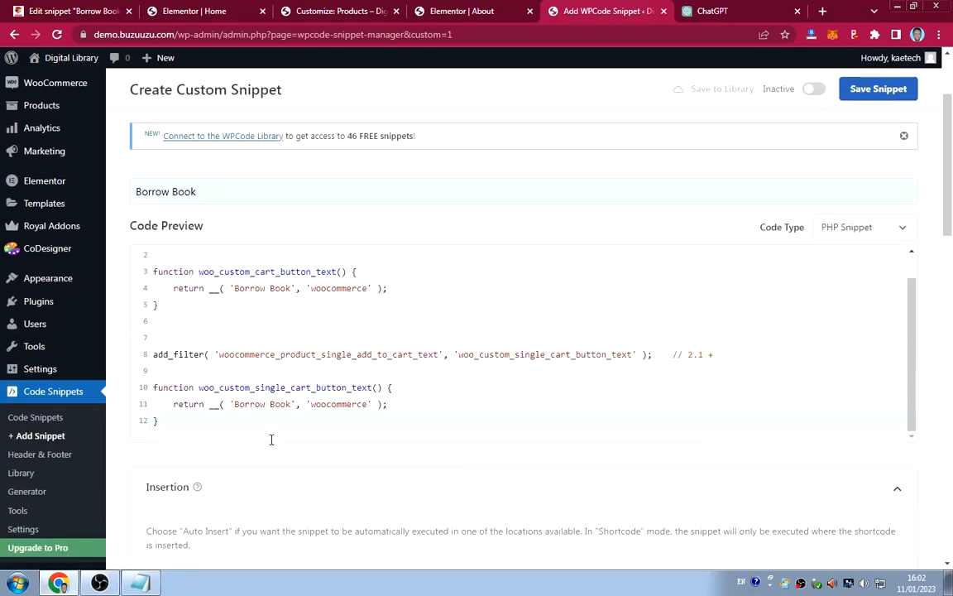
{"action": "left_click", "coordinate": [816, 93]}
{"action": "left_click", "coordinate": [861, 89]}
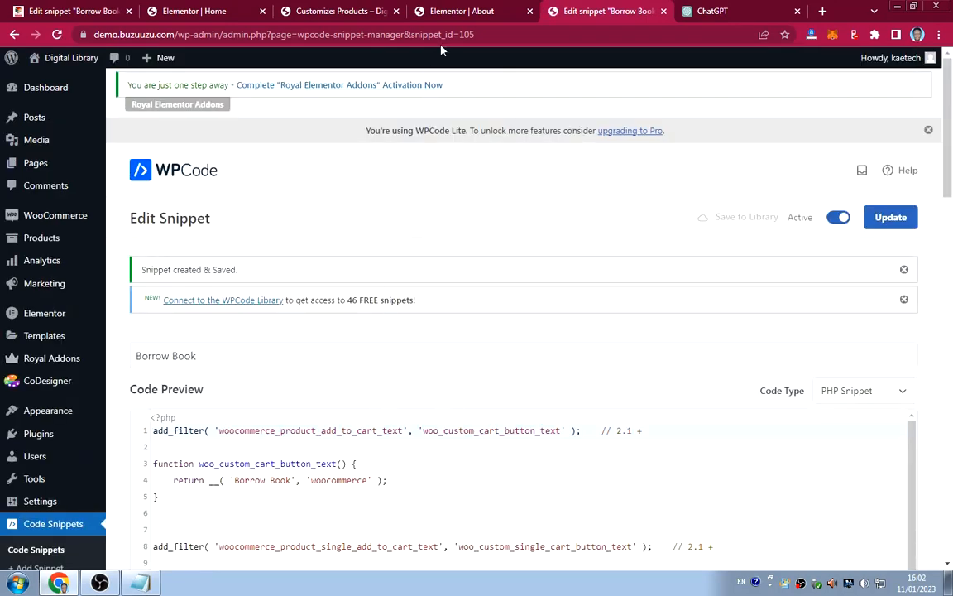
Open the demo store in a new browser tab and examine the button text on the product cards.
{"action": "mouse_move", "coordinate": [60, 58]}
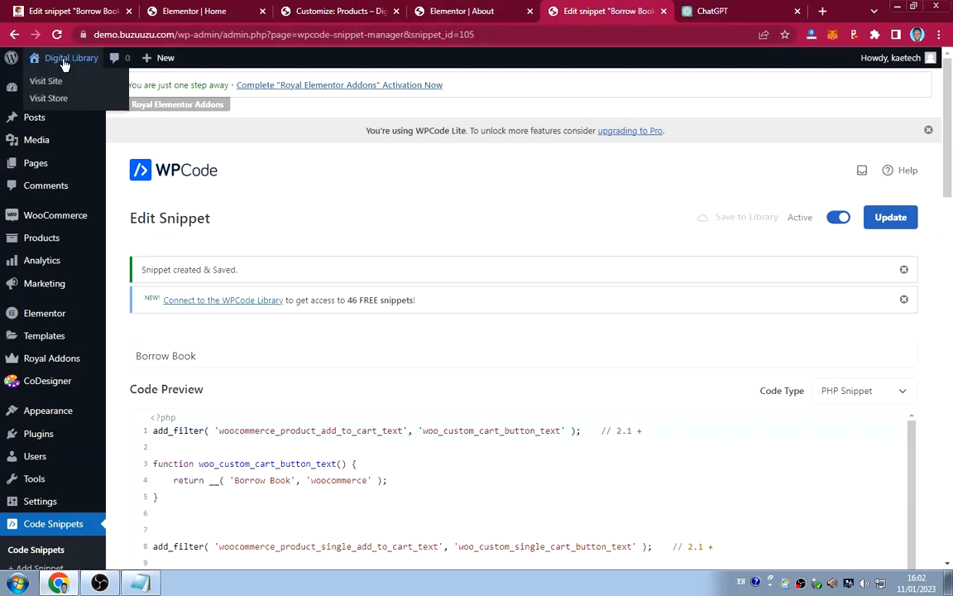
{"action": "right_click", "coordinate": [45, 86]}
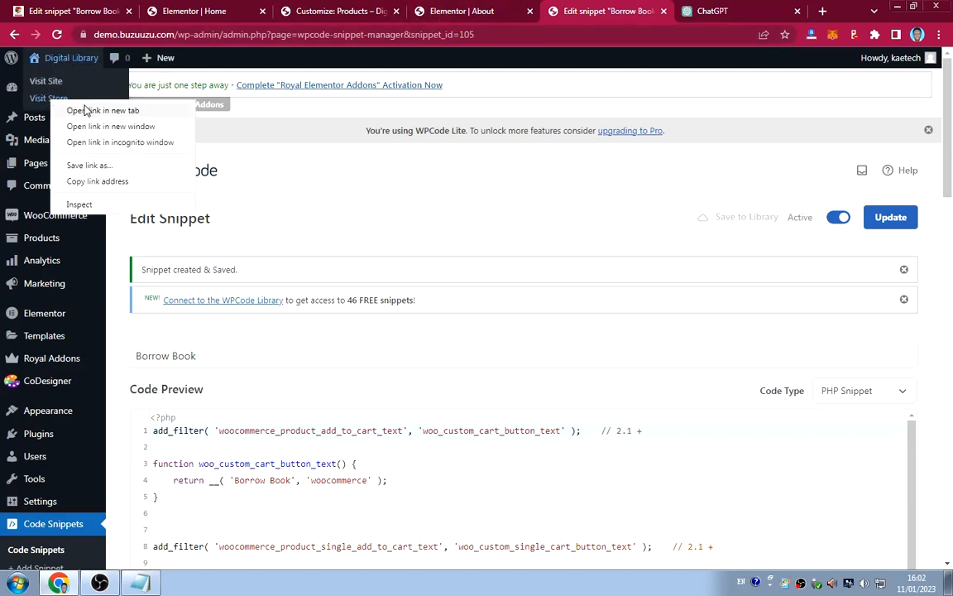
{"action": "left_click", "coordinate": [91, 109]}
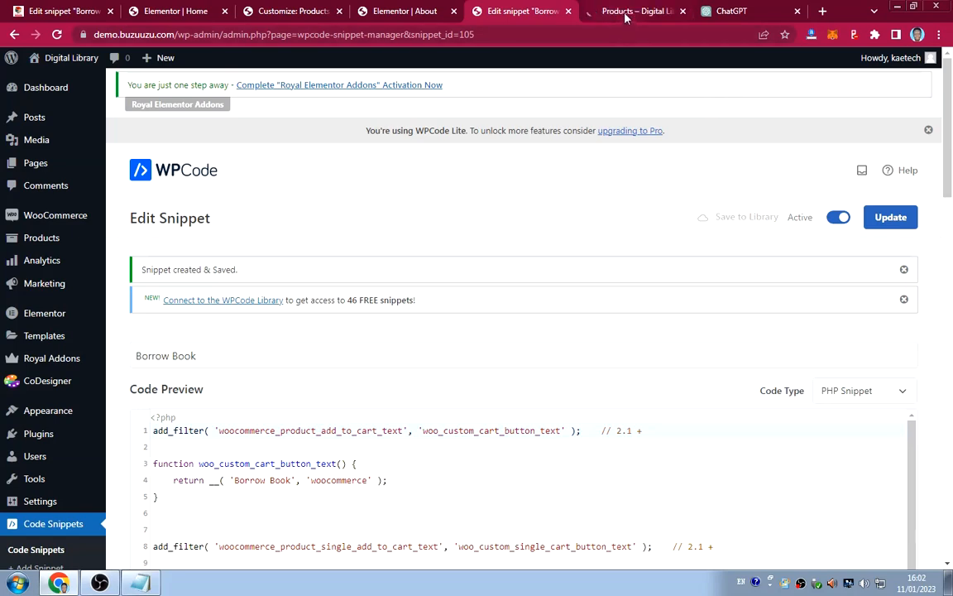
{"action": "left_click", "coordinate": [629, 12]}
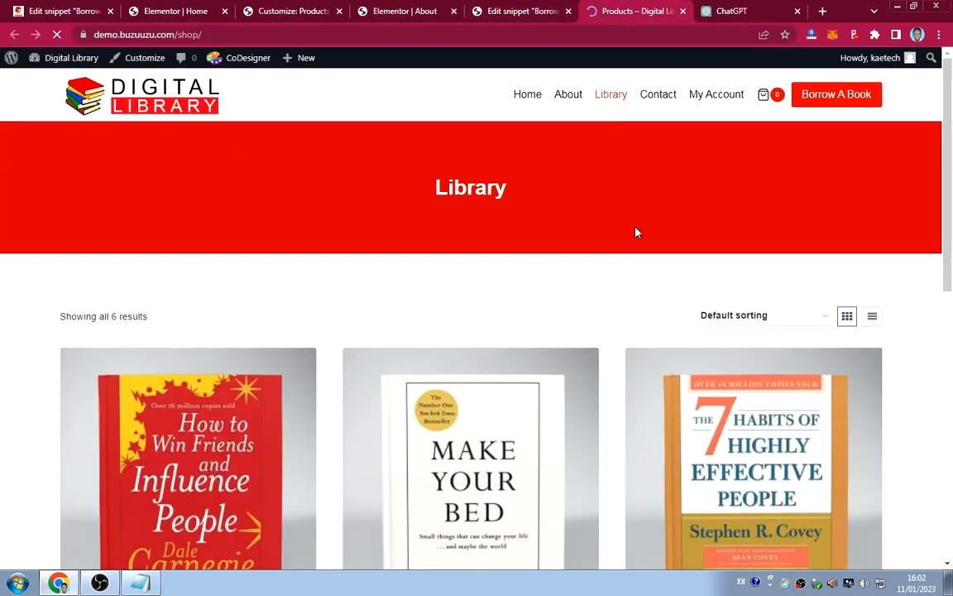
{"action": "scroll", "coordinate": [636, 232], "scroll_direction": "down", "scroll_amount": 1}
{"action": "scroll", "coordinate": [635, 233], "scroll_direction": "down", "scroll_amount": 2}
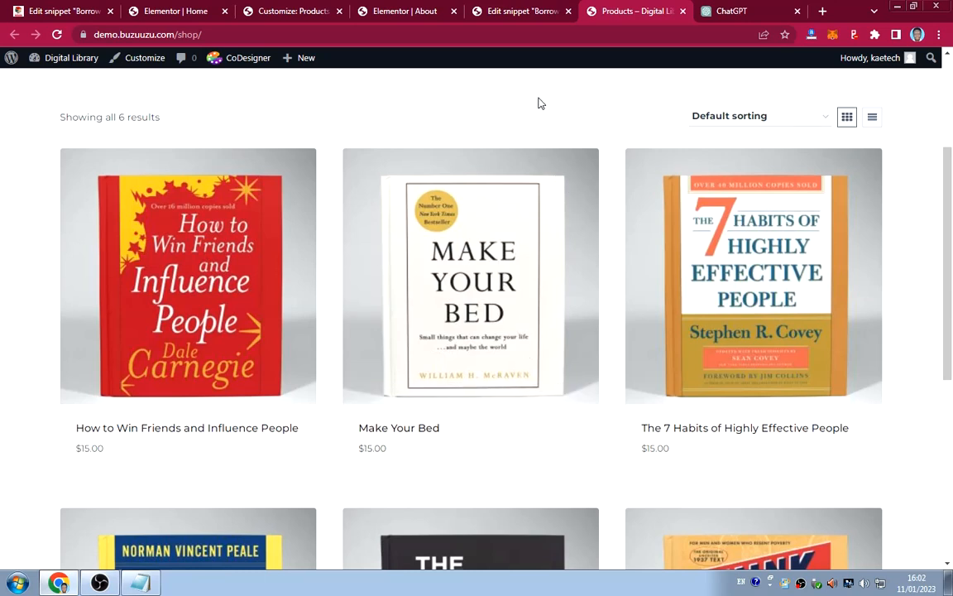
{"action": "scroll", "coordinate": [545, 117], "scroll_direction": "up", "scroll_amount": 3}
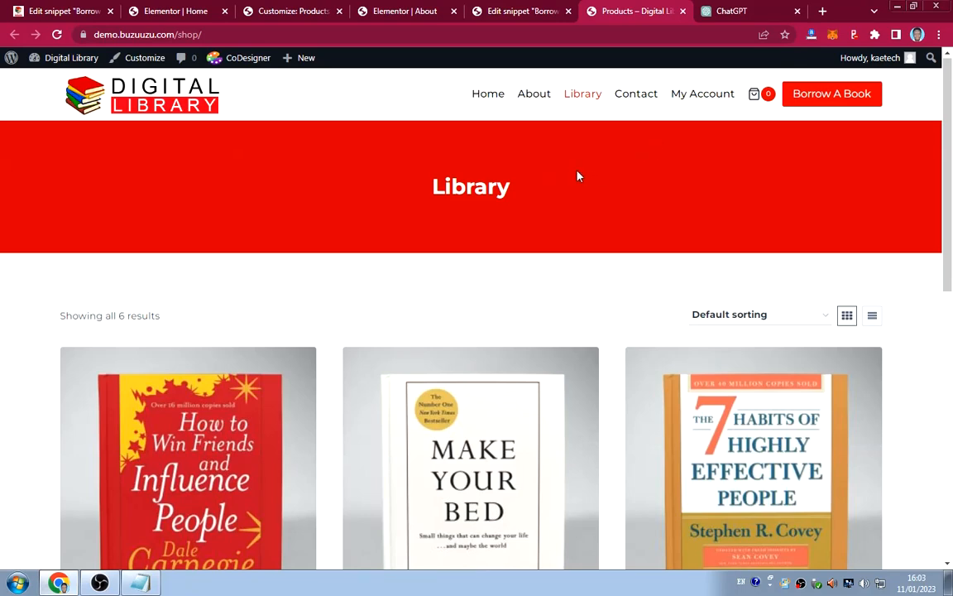
{"action": "scroll", "coordinate": [580, 176], "scroll_direction": "down", "scroll_amount": 3}
{"action": "mouse_move", "coordinate": [580, 176]}
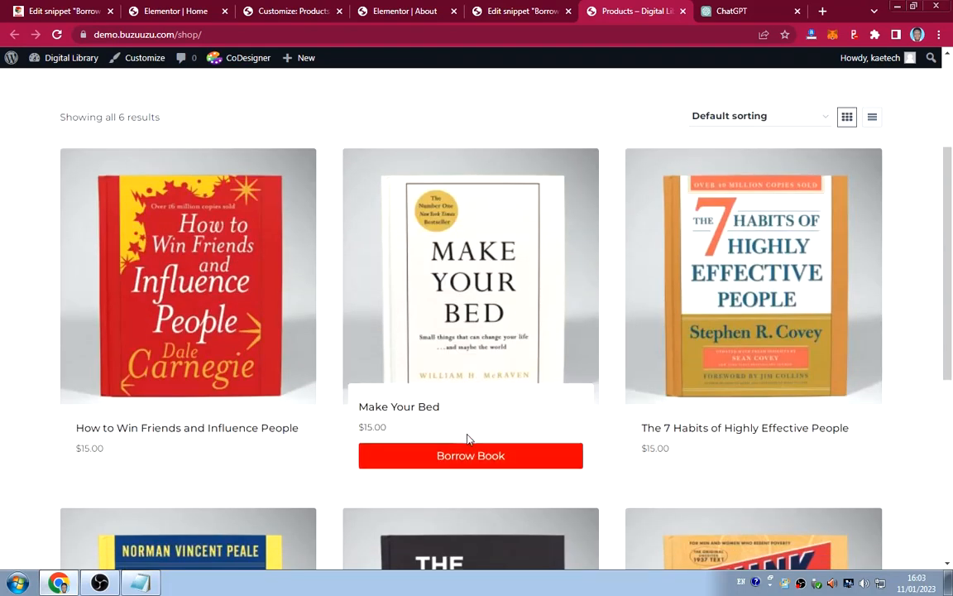
Borrow the Make Your Bed book from its product card and proceed from the cart to checkout.
{"action": "left_click", "coordinate": [468, 457]}
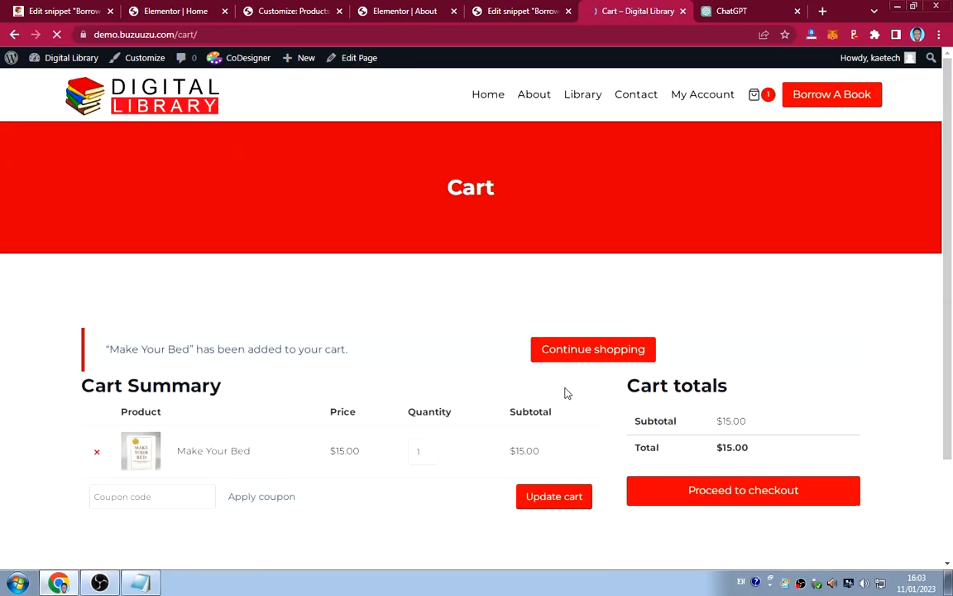
{"action": "scroll", "coordinate": [488, 392], "scroll_direction": "down", "scroll_amount": 3}
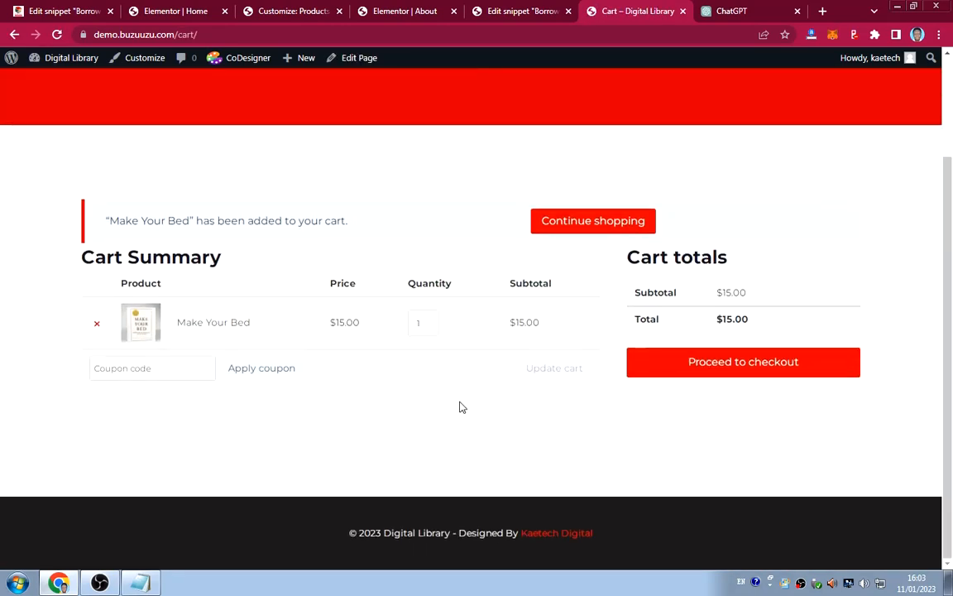
{"action": "left_click", "coordinate": [708, 368]}
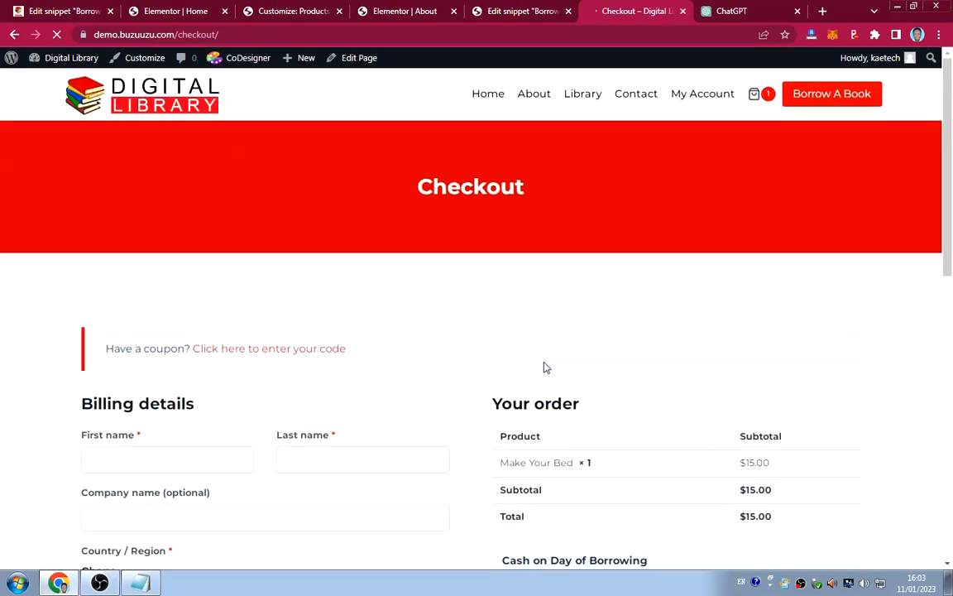
Open the published site's Checkout snippet for editing and copy its order-button text code.
{"action": "scroll", "coordinate": [543, 366], "scroll_direction": "down", "scroll_amount": 5}
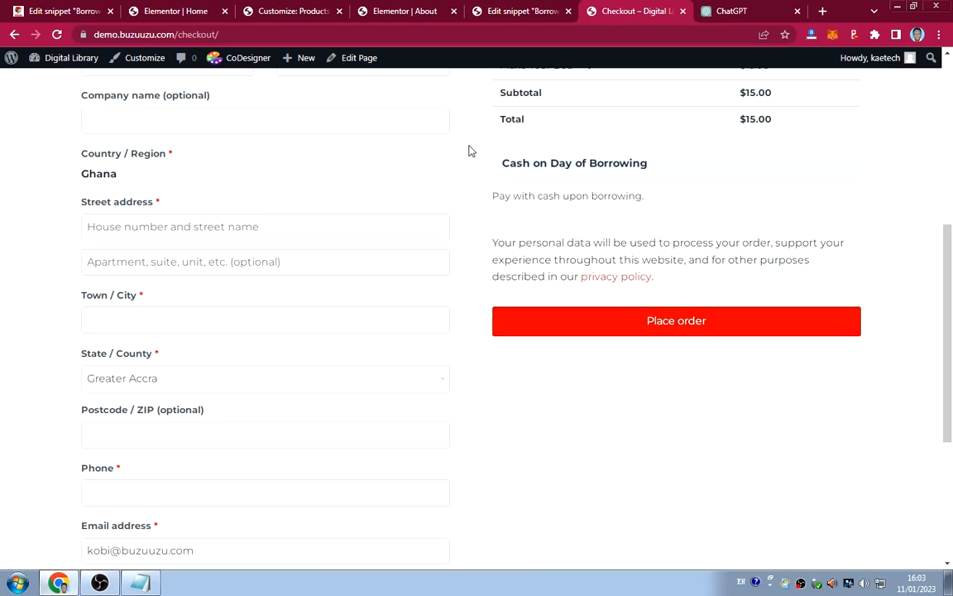
{"action": "left_click", "coordinate": [64, 12]}
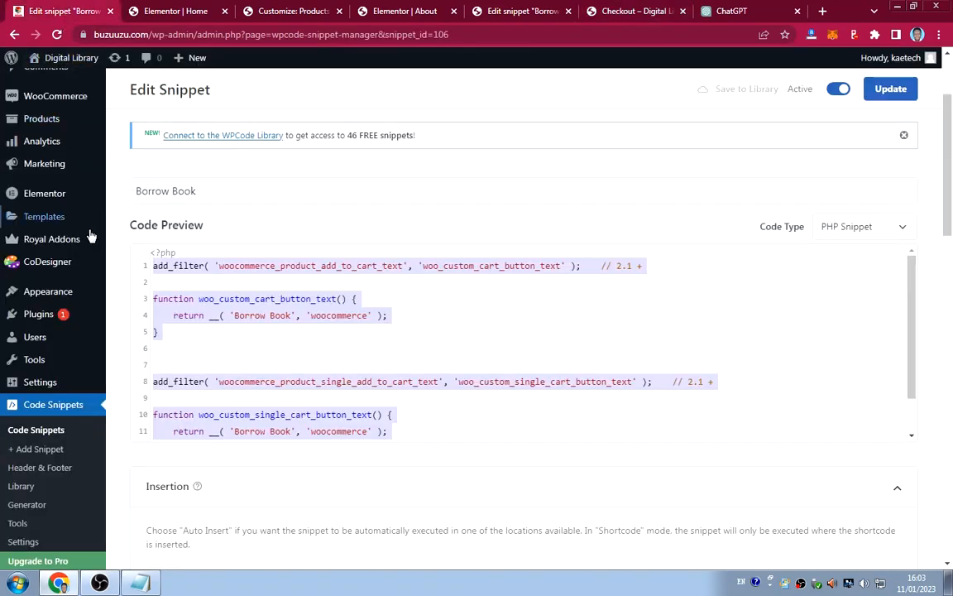
{"action": "left_click", "coordinate": [34, 432]}
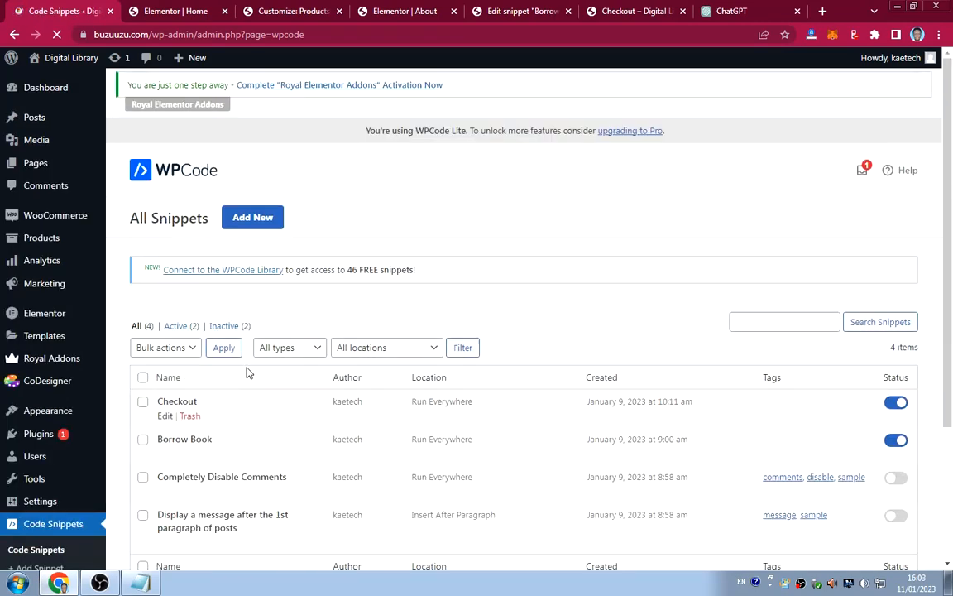
{"action": "left_click", "coordinate": [166, 416]}
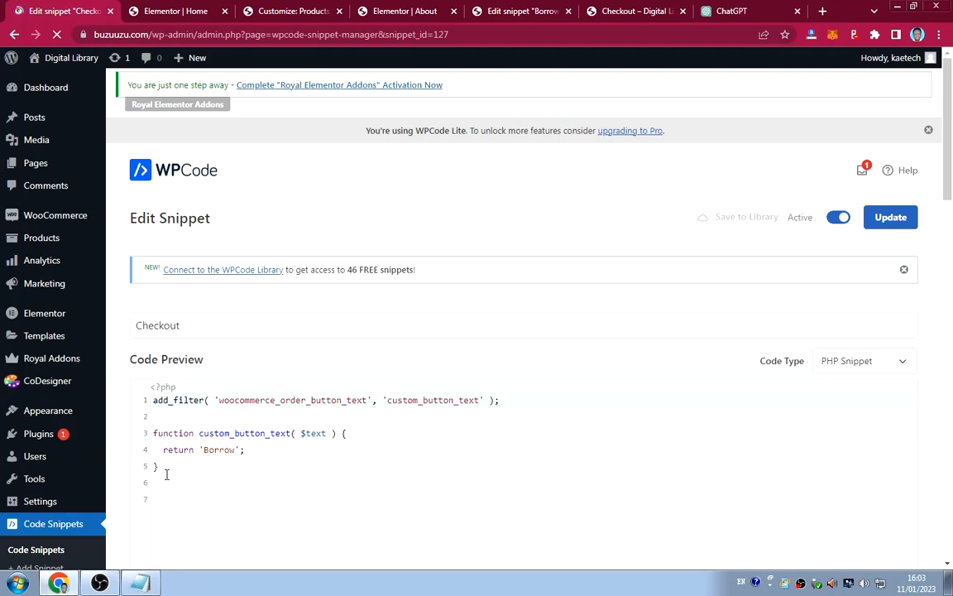
{"action": "left_click_drag", "start_coordinate": [166, 474], "coordinate": [146, 403]}
{"action": "key", "text": "ctrl+c"}
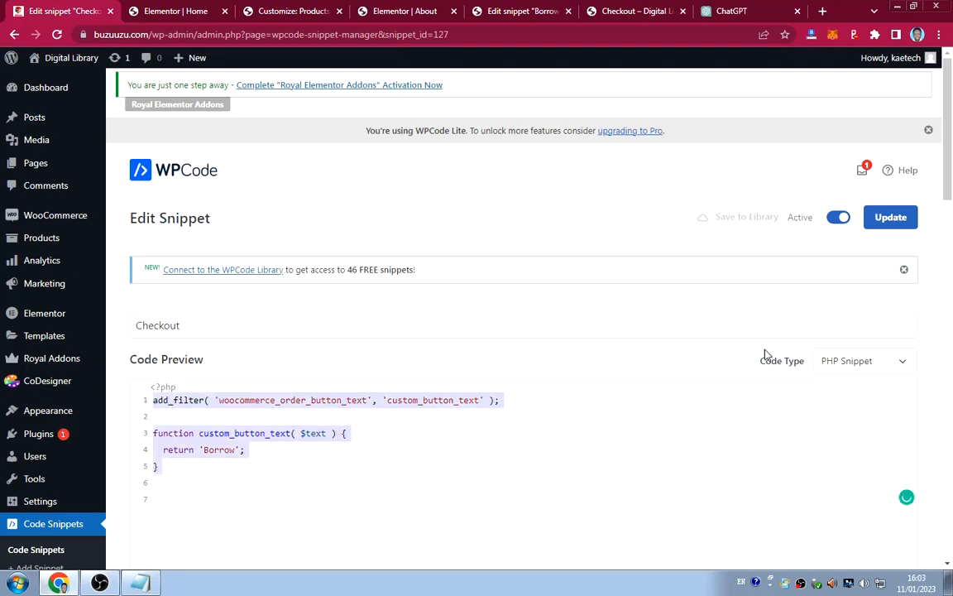
Start a new blank custom code snippet on the demo site.
{"action": "left_click", "coordinate": [627, 15]}
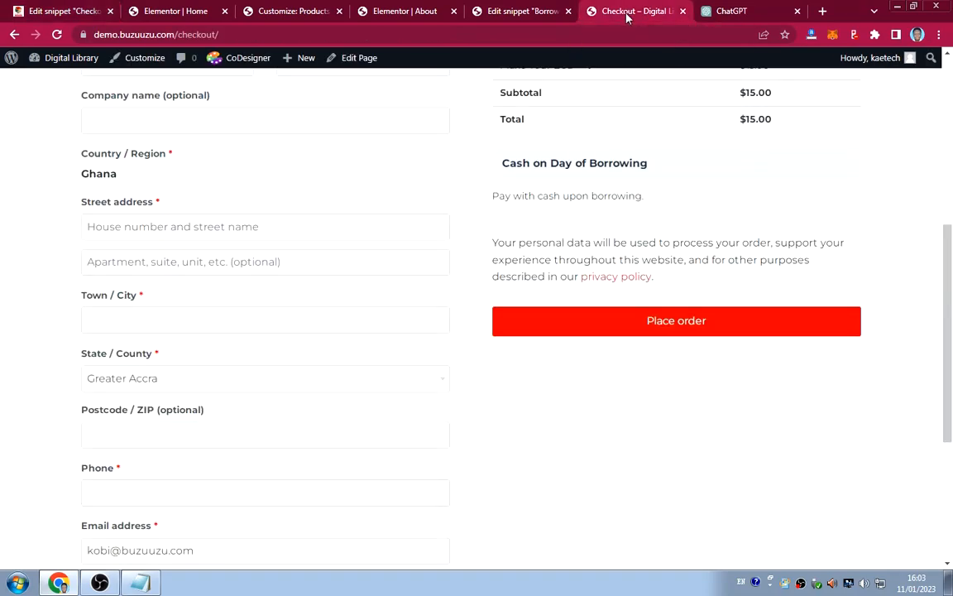
{"action": "left_click", "coordinate": [522, 11]}
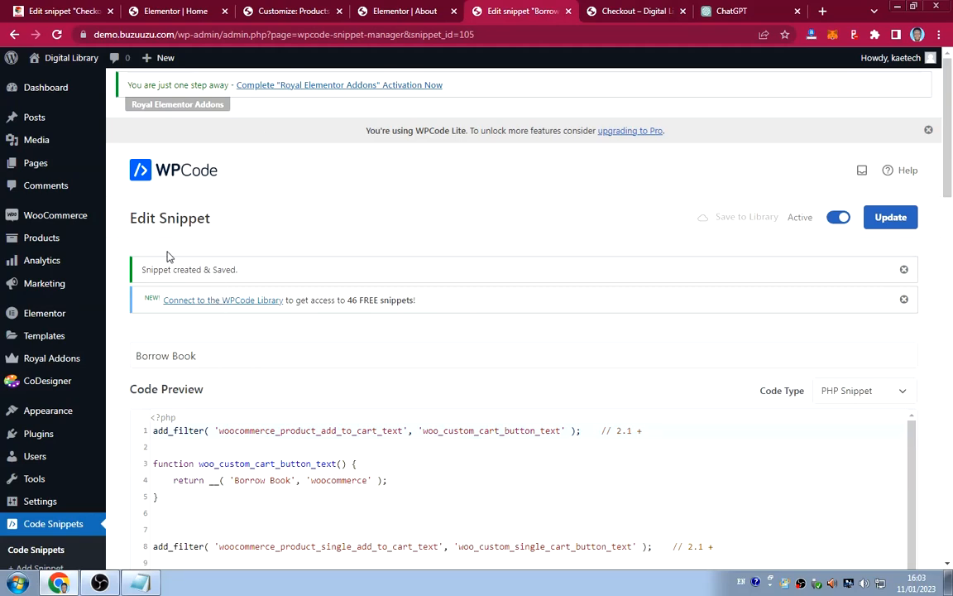
{"action": "scroll", "coordinate": [190, 285], "scroll_direction": "down", "scroll_amount": 2}
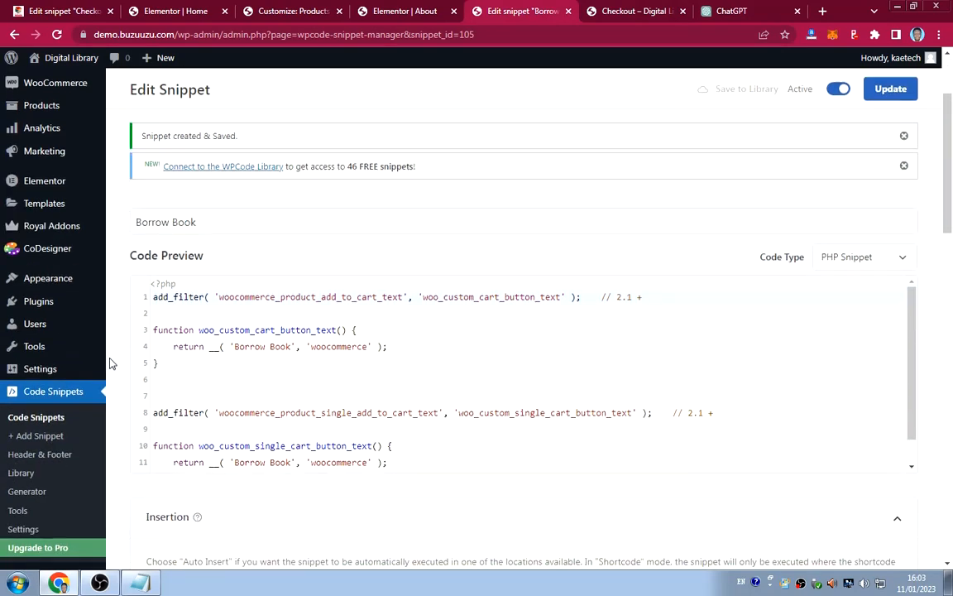
{"action": "left_click", "coordinate": [36, 439]}
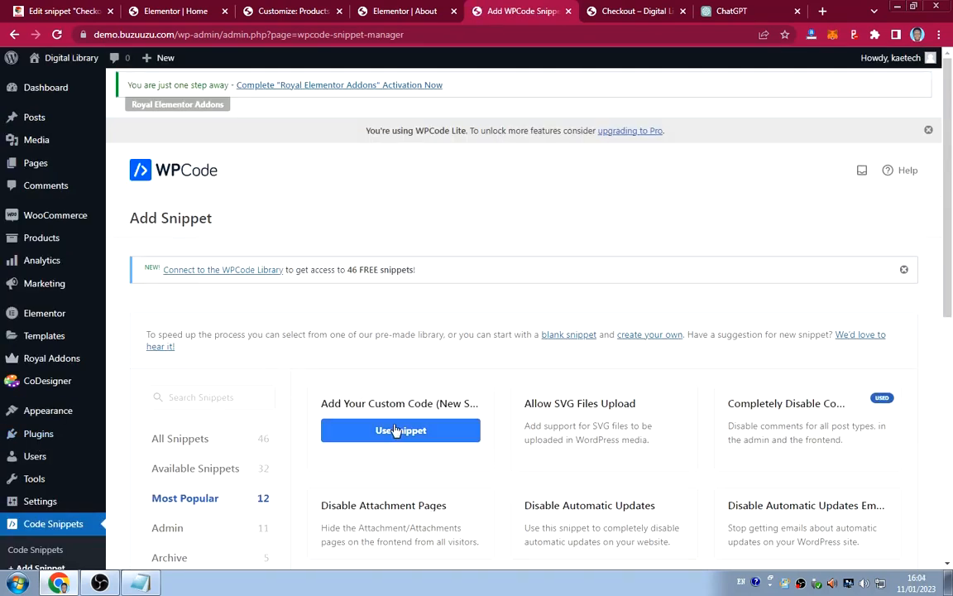
{"action": "left_click", "coordinate": [395, 430]}
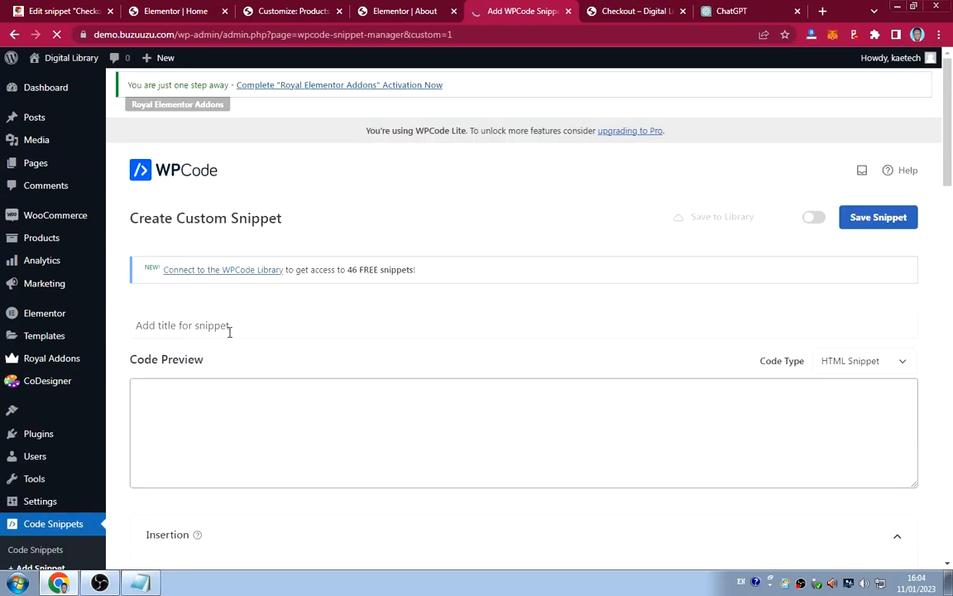
Title the new snippet Checkout and set its code type to PHP Snippet.
{"action": "left_click", "coordinate": [229, 329]}
{"action": "type", "text": "Cge"}
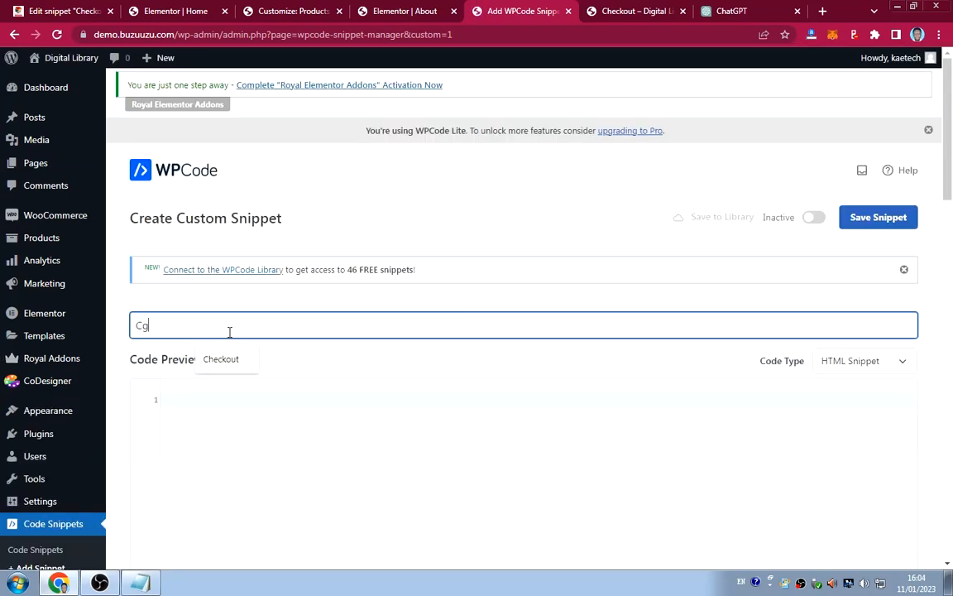
{"action": "key", "text": "BackSpace"}
{"action": "type", "text": "heckout"}
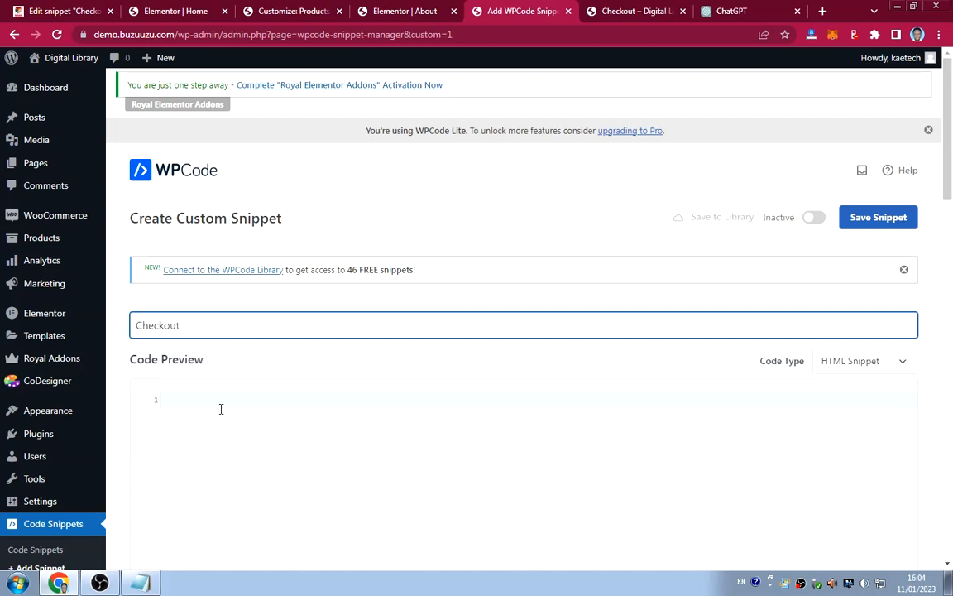
{"action": "left_click", "coordinate": [220, 406]}
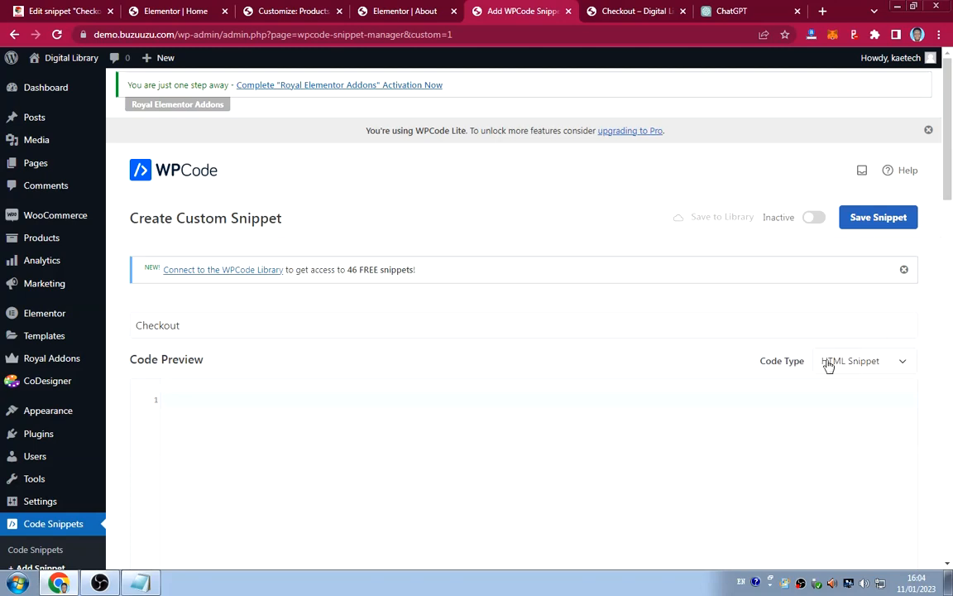
{"action": "left_click", "coordinate": [865, 367]}
{"action": "left_click", "coordinate": [866, 422]}
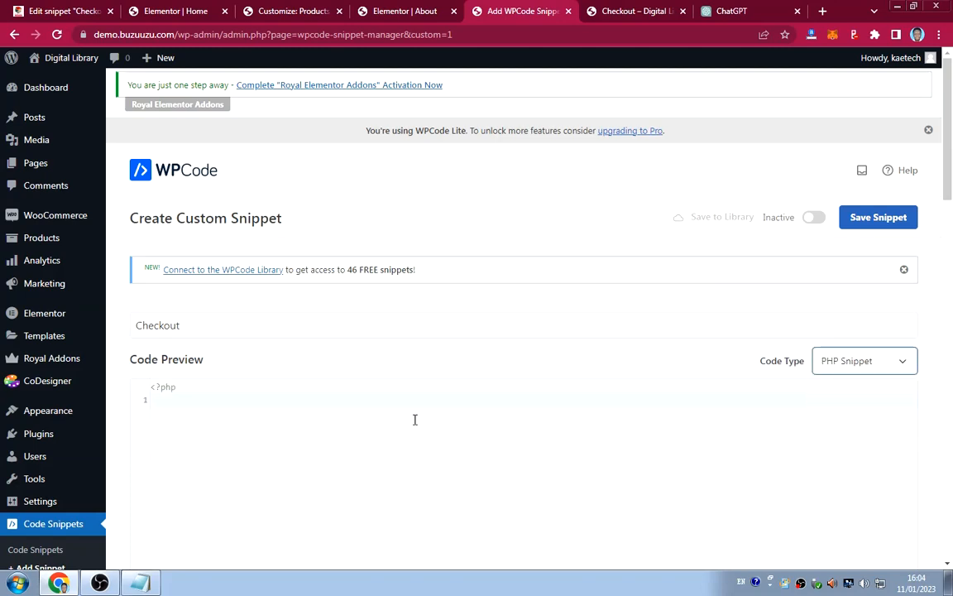
Paste the copied order-button code into the Checkout snippet, activate the snippet and save it.
{"action": "key", "text": "ctrl+v"}
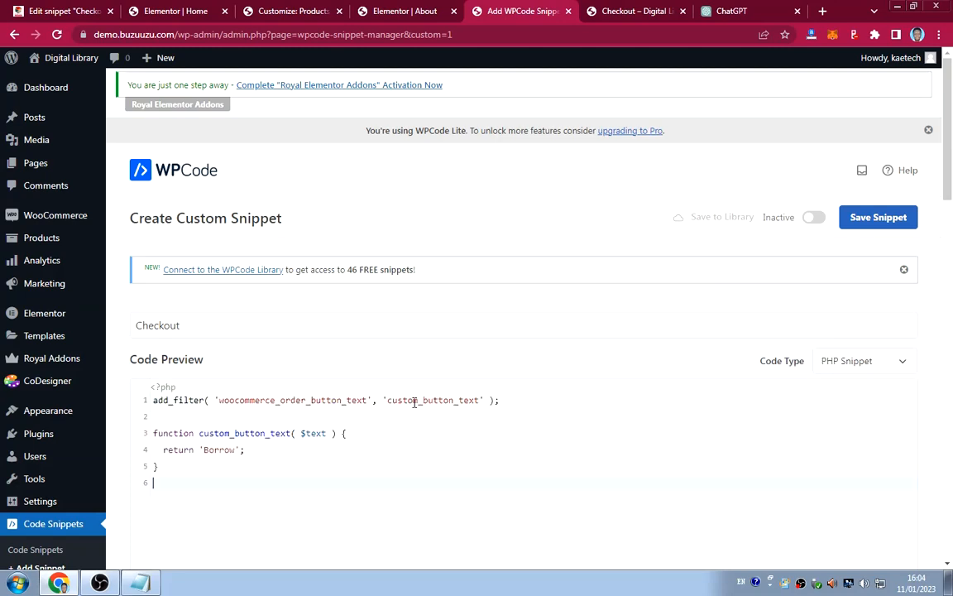
{"action": "left_click", "coordinate": [813, 217]}
{"action": "left_click", "coordinate": [863, 217]}
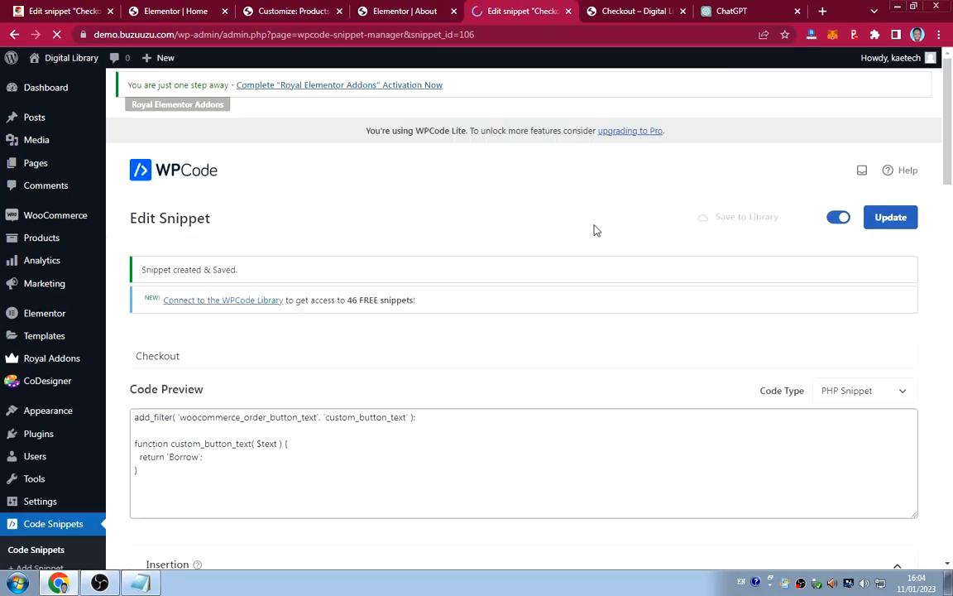
Reload the demo checkout page and examine the order button text and the billing form fields.
{"action": "left_click", "coordinate": [635, 11]}
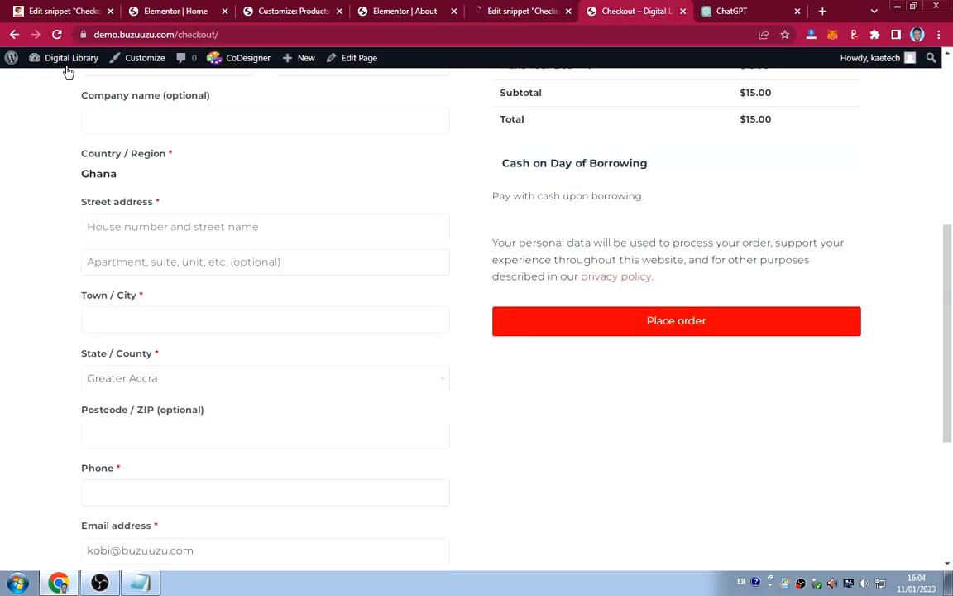
{"action": "left_click", "coordinate": [57, 34]}
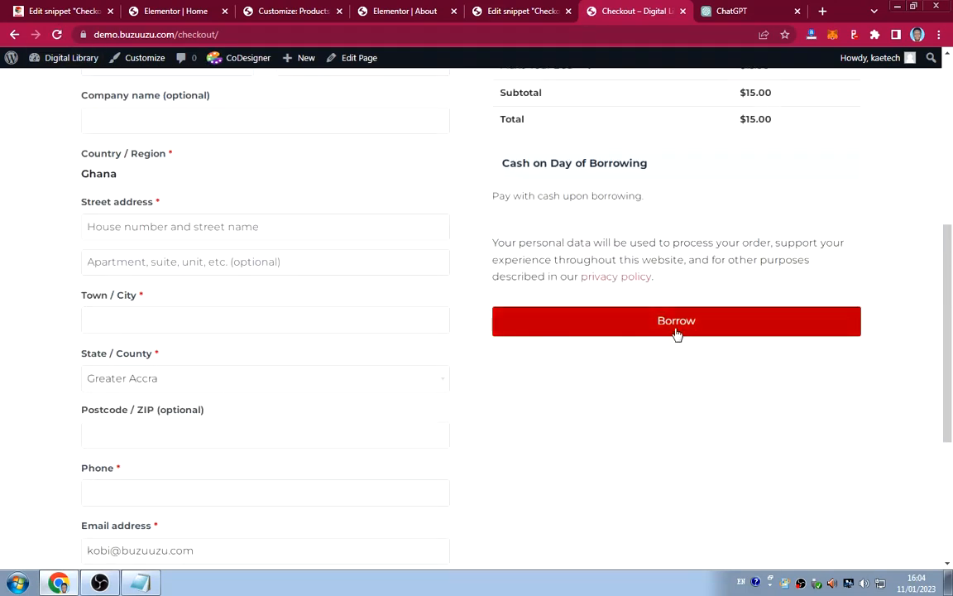
{"action": "scroll", "coordinate": [491, 261], "scroll_direction": "up", "scroll_amount": 3}
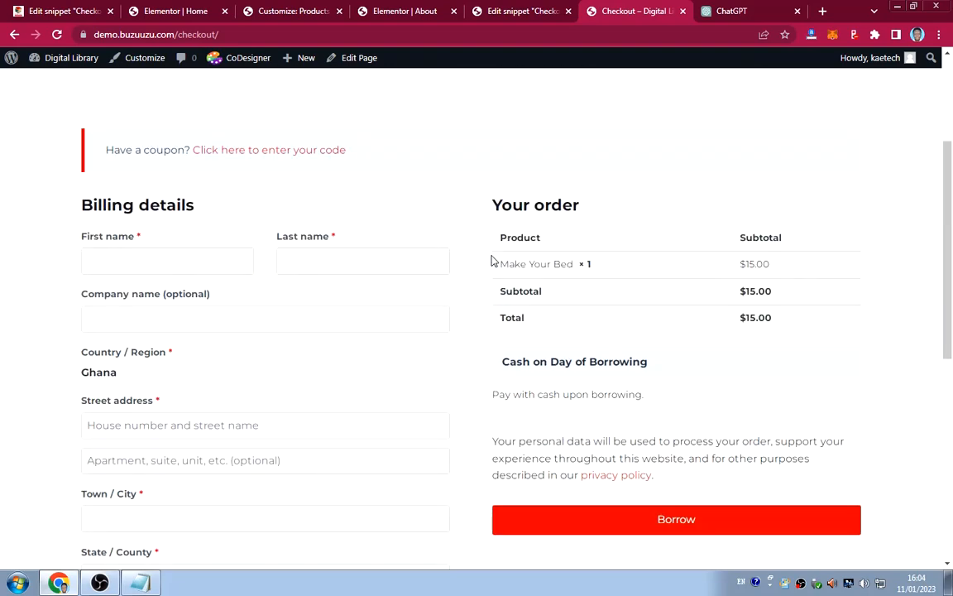
{"action": "scroll", "coordinate": [491, 262], "scroll_direction": "down", "scroll_amount": 6}
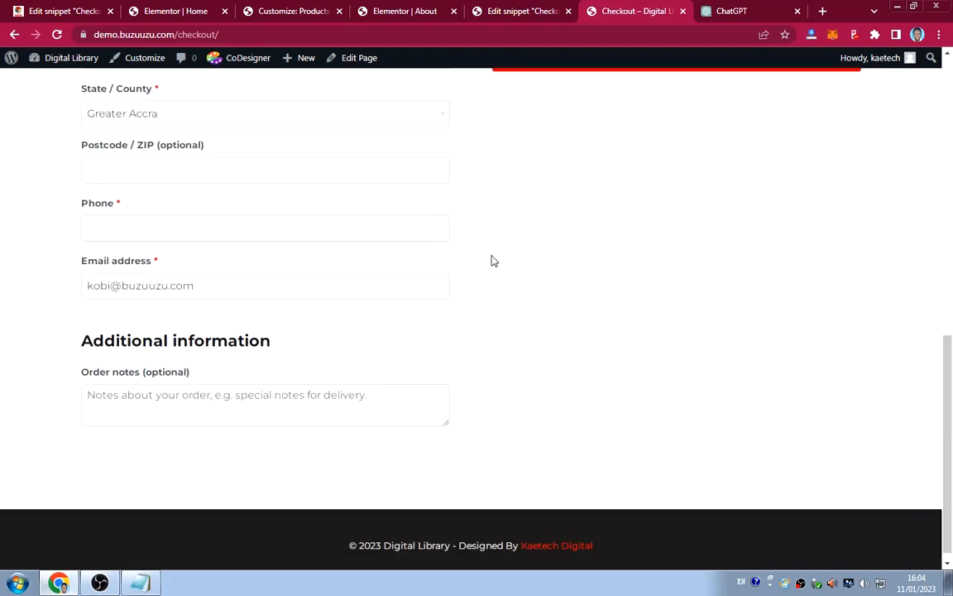
{"action": "scroll", "coordinate": [491, 261], "scroll_direction": "up", "scroll_amount": 1}
{"action": "scroll", "coordinate": [491, 261], "scroll_direction": "up", "scroll_amount": 3}
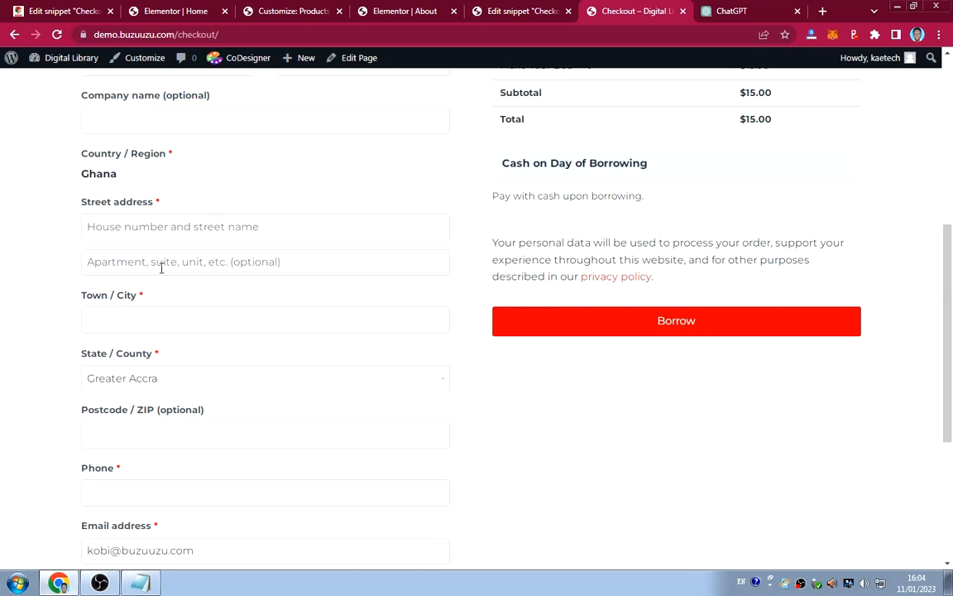
{"action": "scroll", "coordinate": [468, 315], "scroll_direction": "up", "scroll_amount": 2}
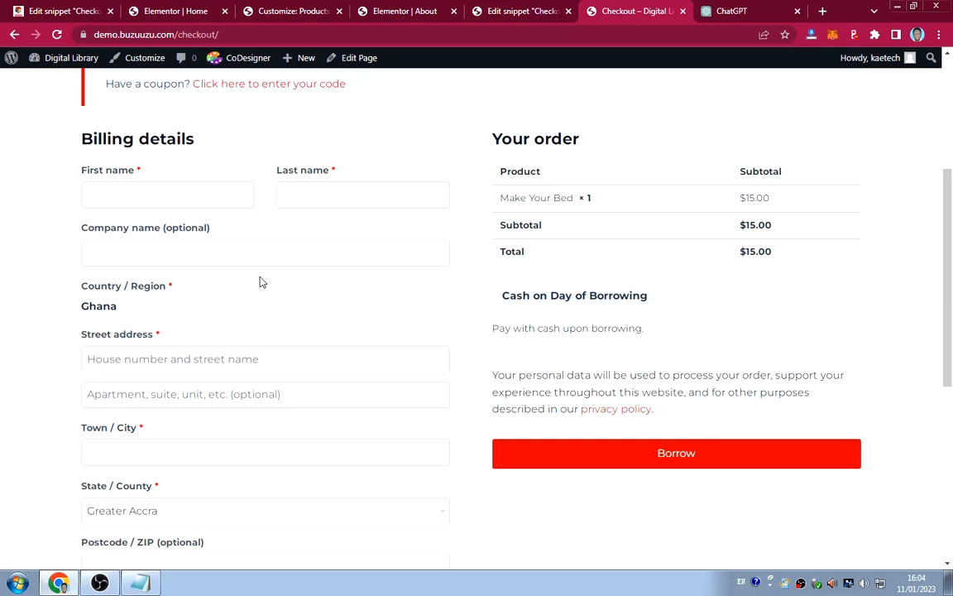
{"action": "scroll", "coordinate": [312, 291], "scroll_direction": "down", "scroll_amount": 3}
{"action": "scroll", "coordinate": [240, 323], "scroll_direction": "up", "scroll_amount": 2}
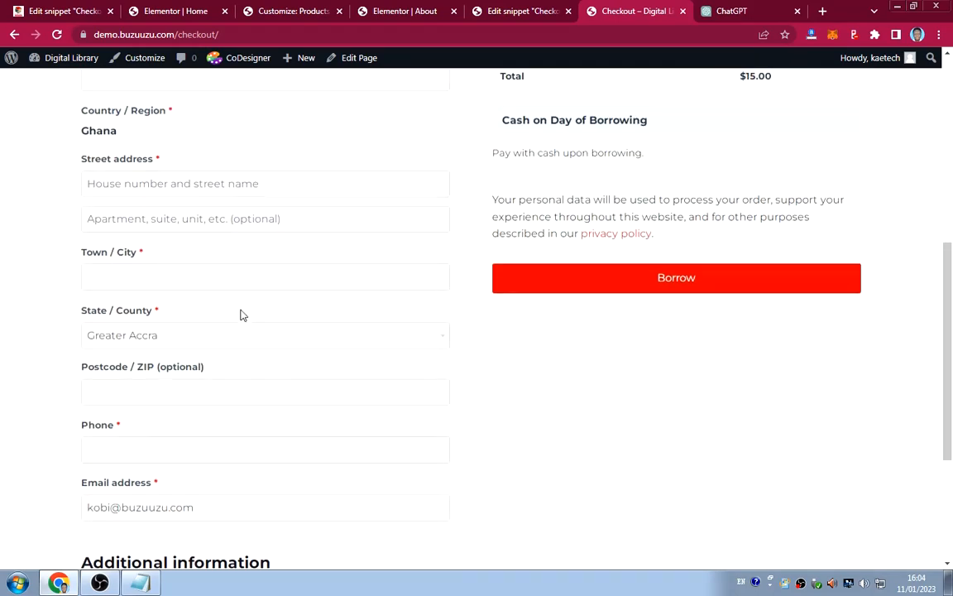
Open the demo site's WooCommerce checkout form settings and compare the billing fields with those on the checkout page.
{"action": "left_click", "coordinate": [510, 13]}
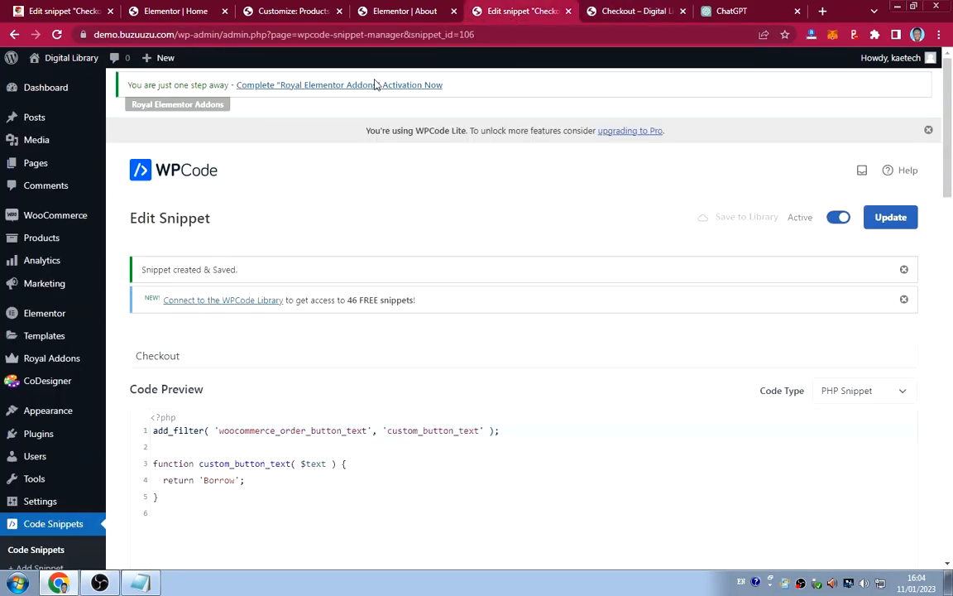
{"action": "mouse_move", "coordinate": [64, 221]}
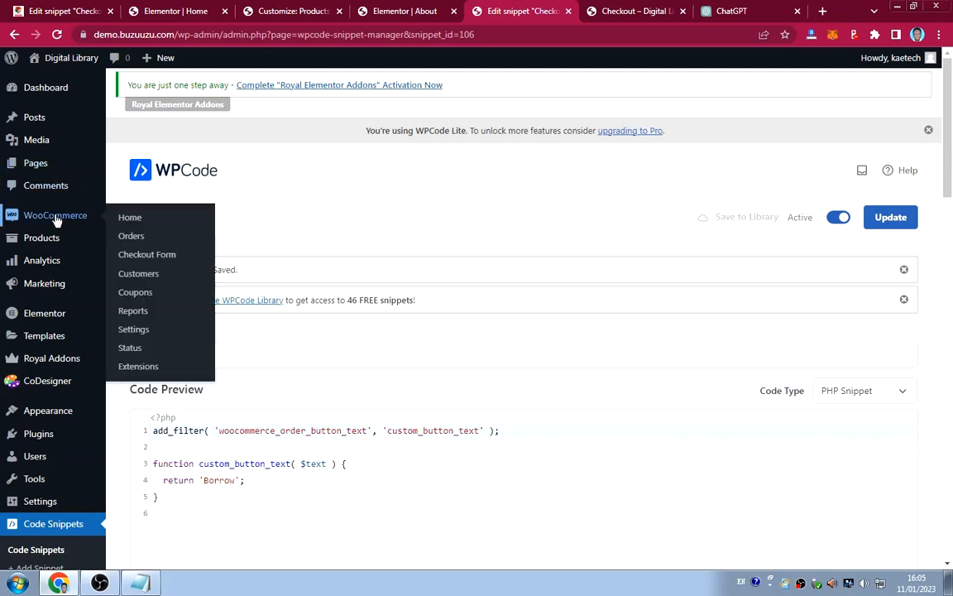
{"action": "left_click", "coordinate": [145, 259]}
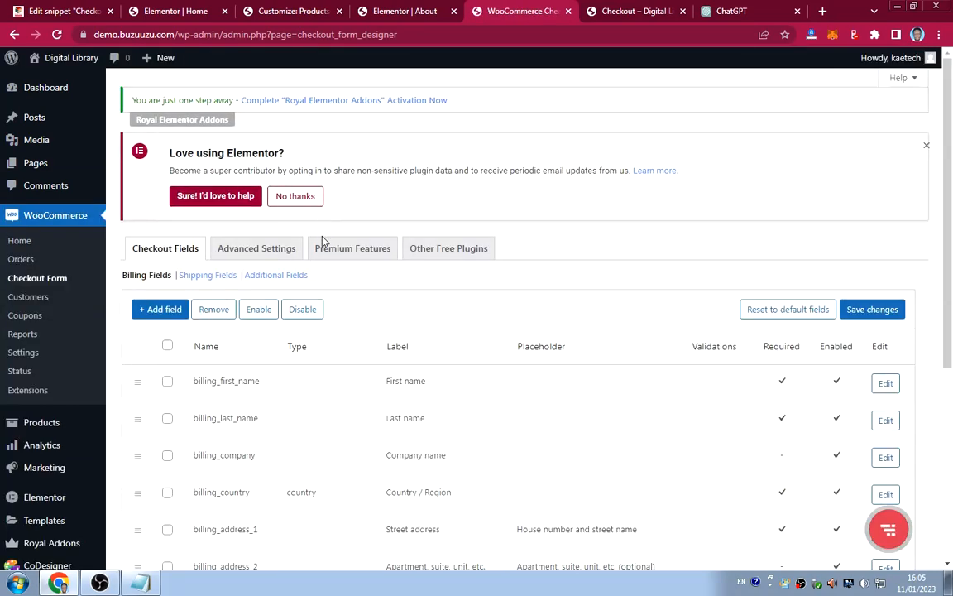
{"action": "scroll", "coordinate": [409, 291], "scroll_direction": "down", "scroll_amount": 2}
{"action": "scroll", "coordinate": [408, 286], "scroll_direction": "down", "scroll_amount": 1}
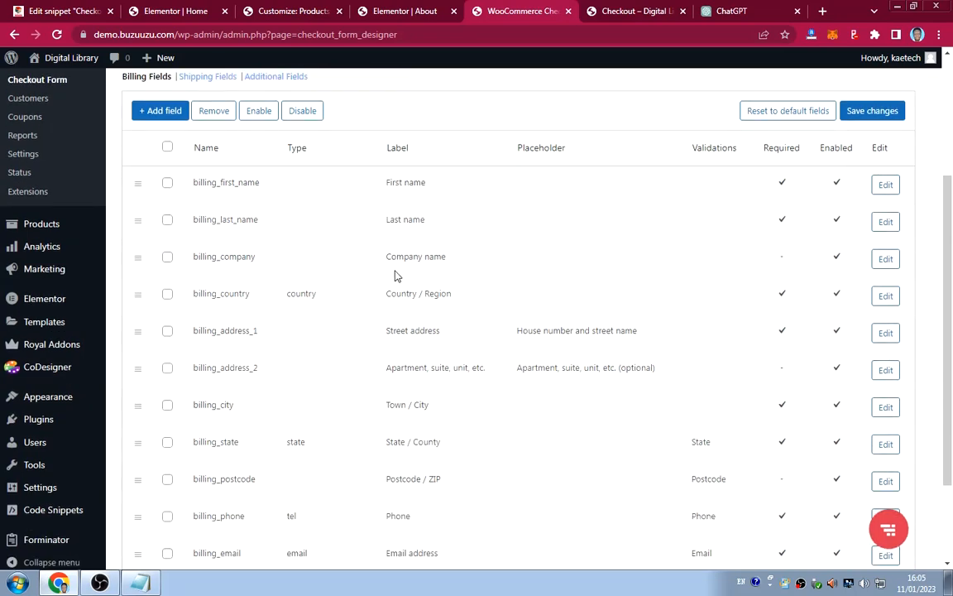
{"action": "scroll", "coordinate": [395, 276], "scroll_direction": "down", "scroll_amount": 2}
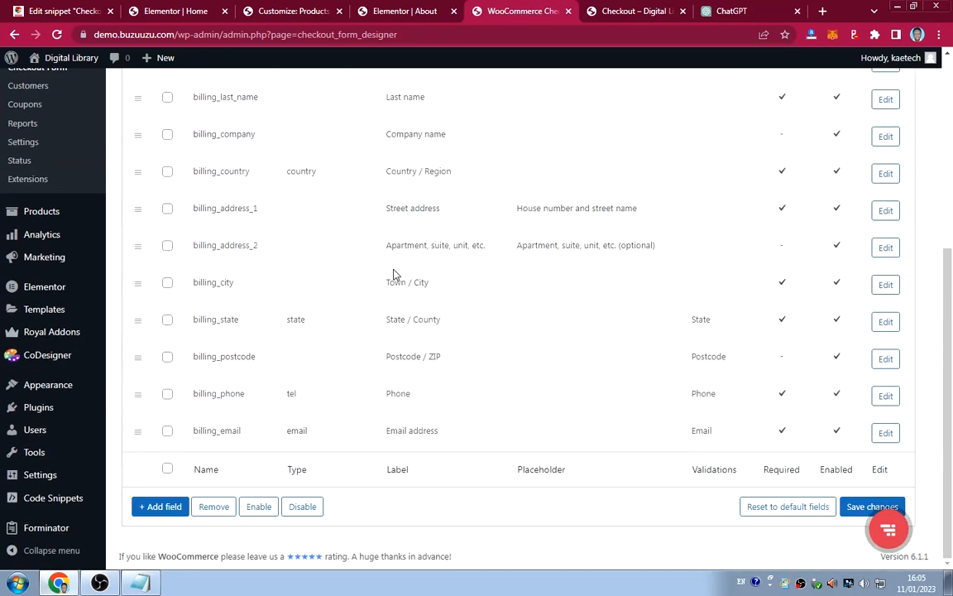
{"action": "scroll", "coordinate": [394, 275], "scroll_direction": "up", "scroll_amount": 3}
{"action": "scroll", "coordinate": [395, 276], "scroll_direction": "down", "scroll_amount": 2}
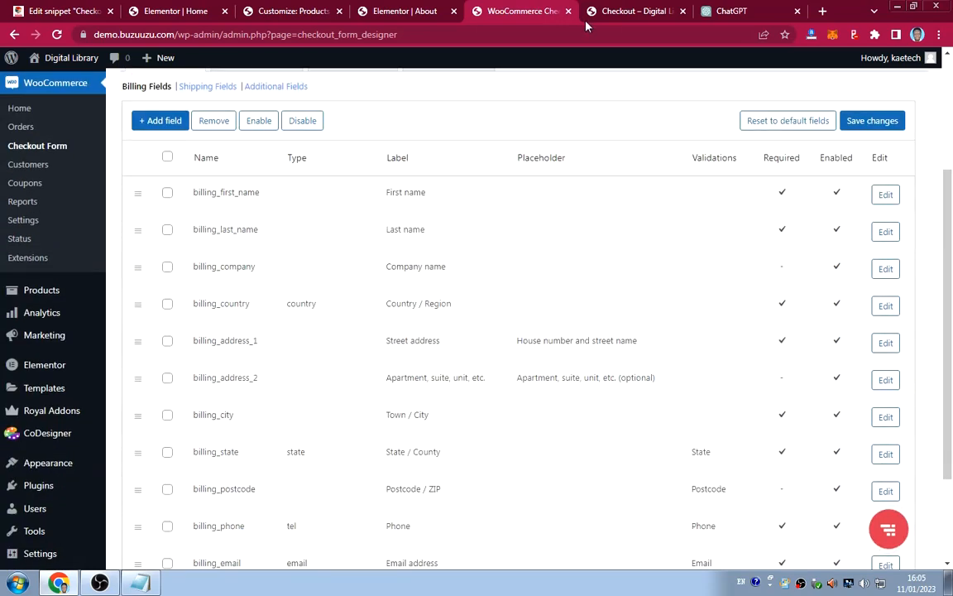
{"action": "left_click", "coordinate": [629, 11]}
{"action": "scroll", "coordinate": [444, 206], "scroll_direction": "down", "scroll_amount": 3}
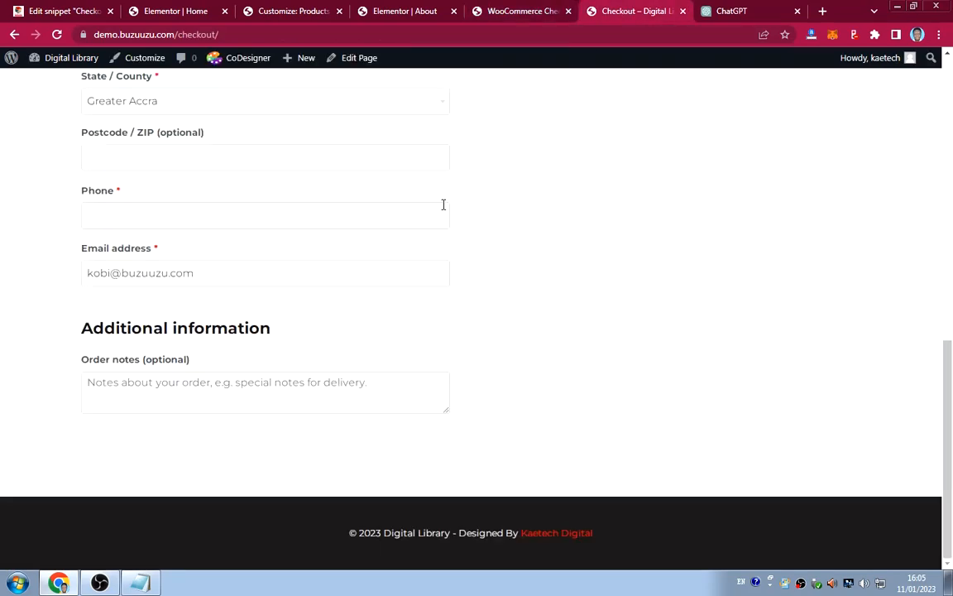
{"action": "scroll", "coordinate": [335, 295], "scroll_direction": "up", "scroll_amount": 3}
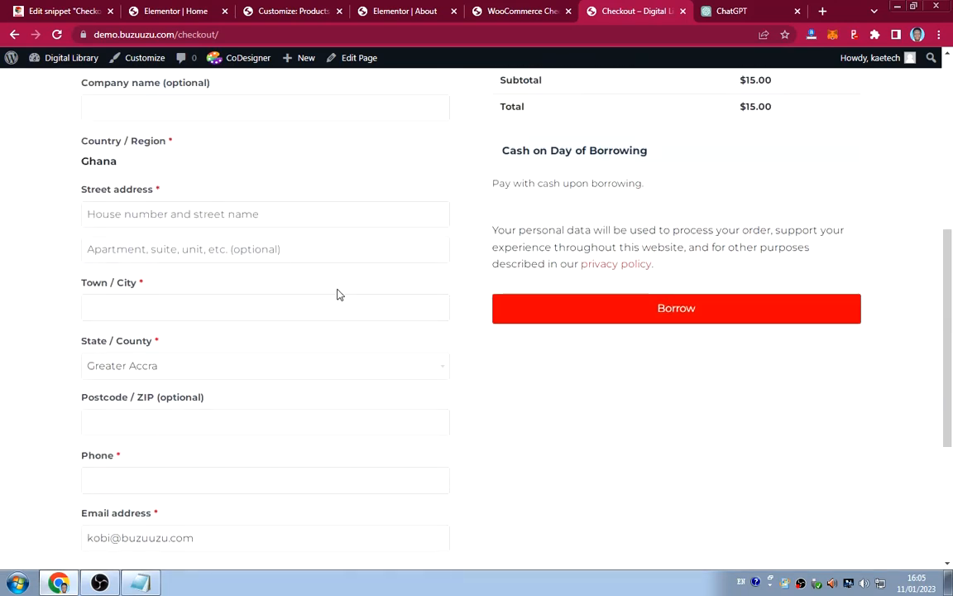
Disable the company name, street address, apartment, state and postcode billing fields in the checkout form settings.
{"action": "left_click", "coordinate": [522, 13]}
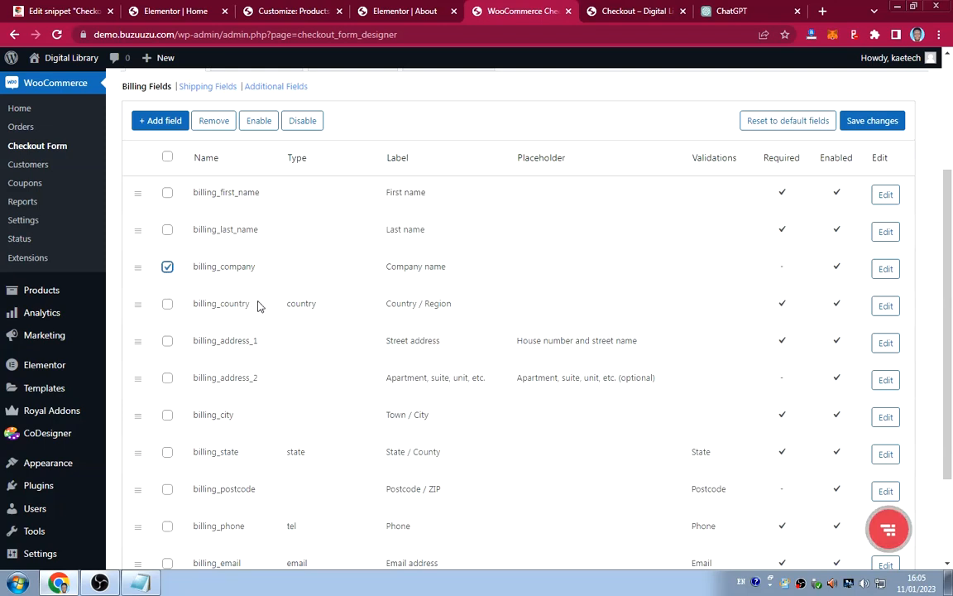
{"action": "scroll", "coordinate": [258, 306], "scroll_direction": "down", "scroll_amount": 3}
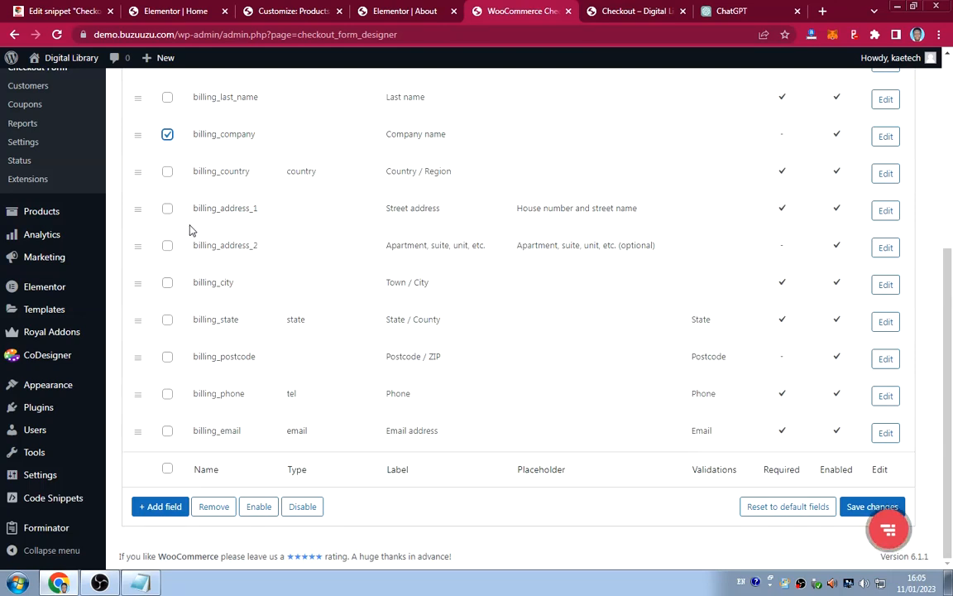
{"action": "left_click", "coordinate": [168, 210]}
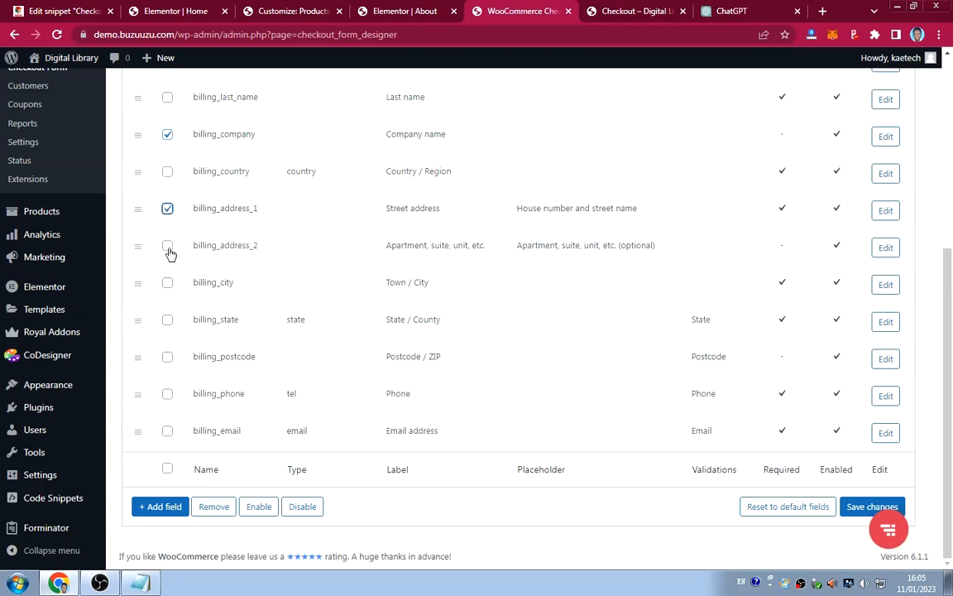
{"action": "left_click", "coordinate": [168, 248]}
{"action": "left_click", "coordinate": [167, 320]}
{"action": "left_click", "coordinate": [167, 358]}
{"action": "left_click", "coordinate": [302, 506]}
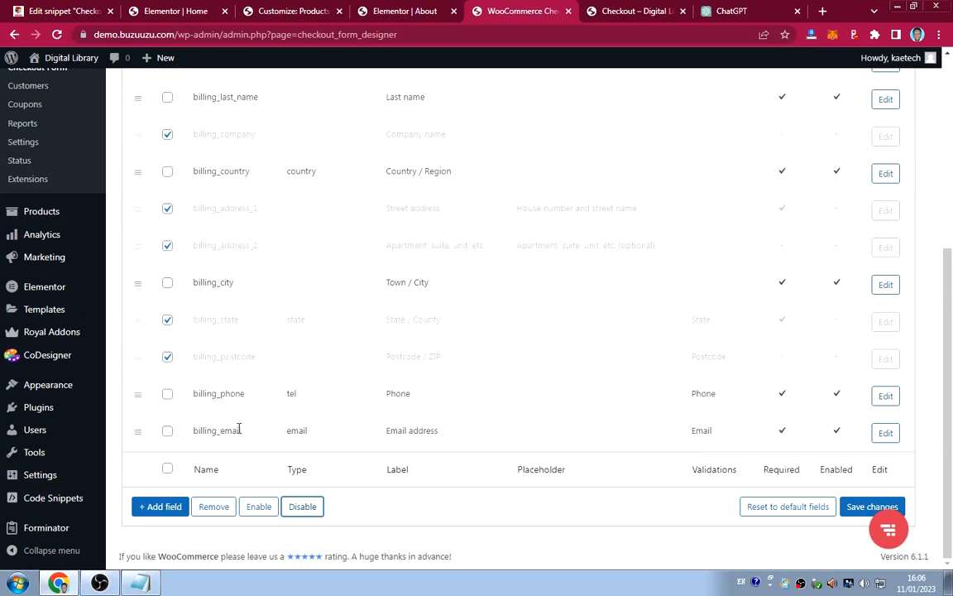
Review the list of billing fields in the checkout form settings and save the changes.
{"action": "scroll", "coordinate": [264, 391], "scroll_direction": "up", "scroll_amount": 4}
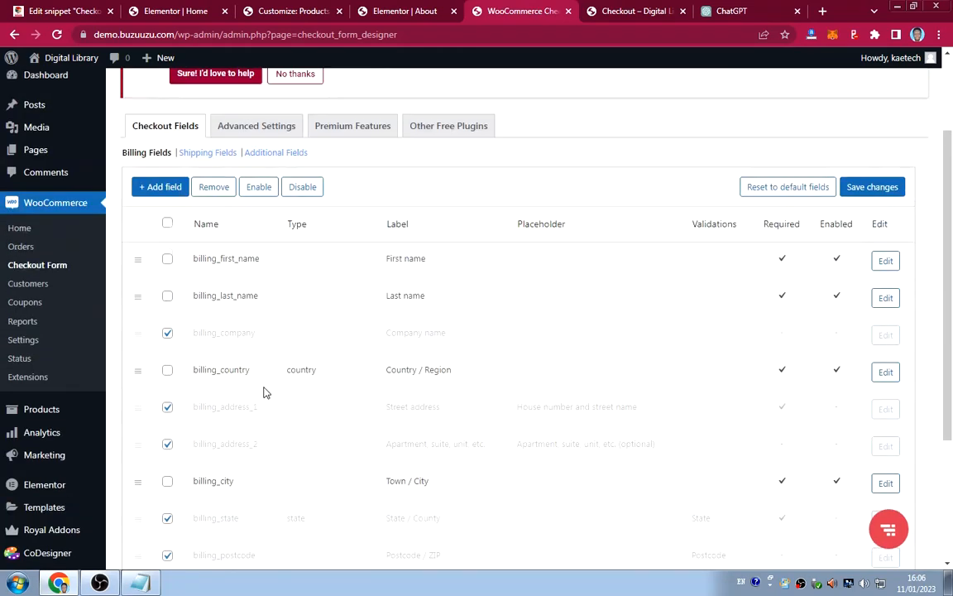
{"action": "scroll", "coordinate": [294, 368], "scroll_direction": "down", "scroll_amount": 4}
{"action": "scroll", "coordinate": [340, 366], "scroll_direction": "up", "scroll_amount": 3}
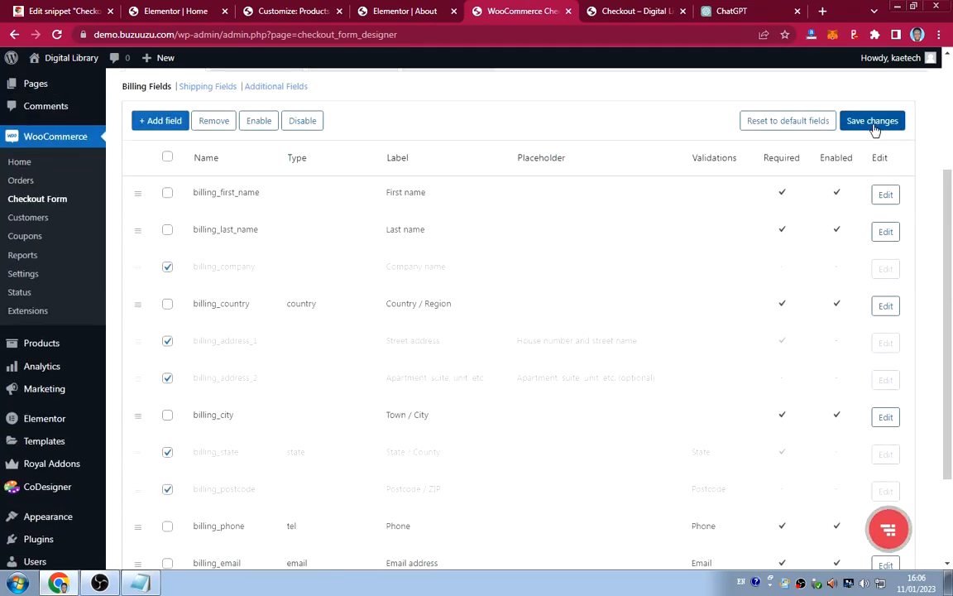
{"action": "left_click", "coordinate": [874, 124]}
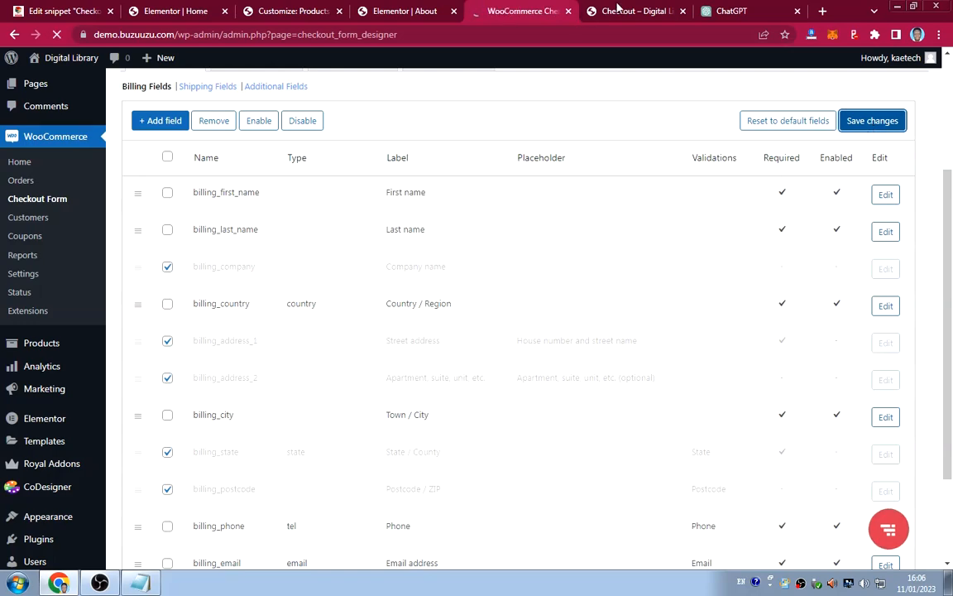
Reload the demo checkout page and examine the billing fields, additional information, order summary and order button.
{"action": "left_click", "coordinate": [634, 10]}
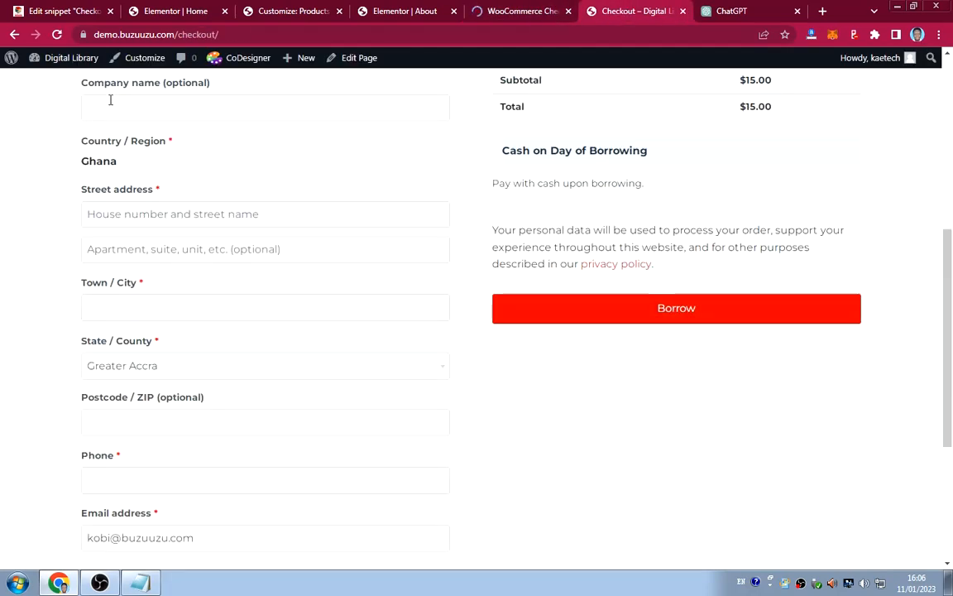
{"action": "scroll", "coordinate": [110, 99], "scroll_direction": "up", "scroll_amount": 5}
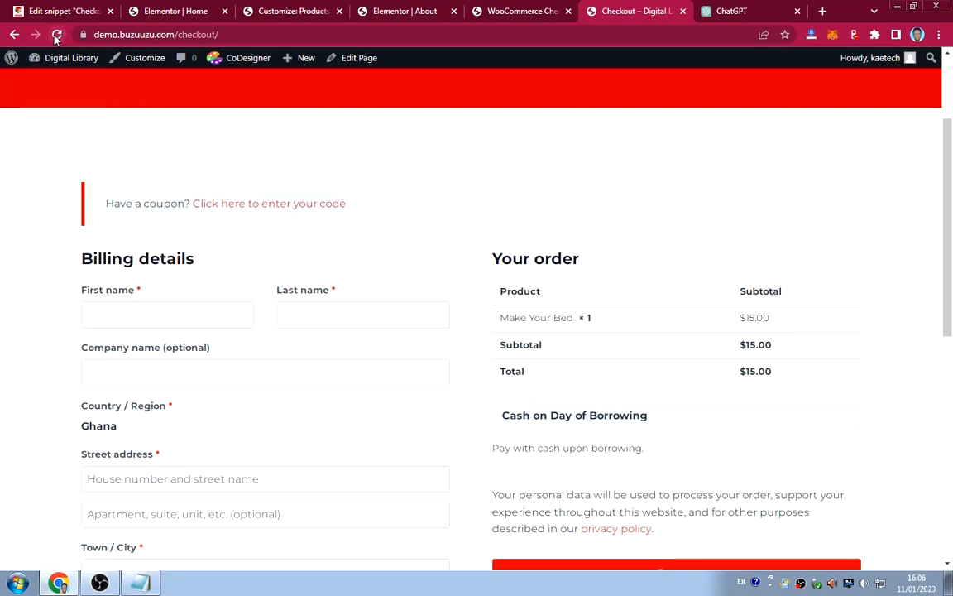
{"action": "left_click", "coordinate": [56, 36]}
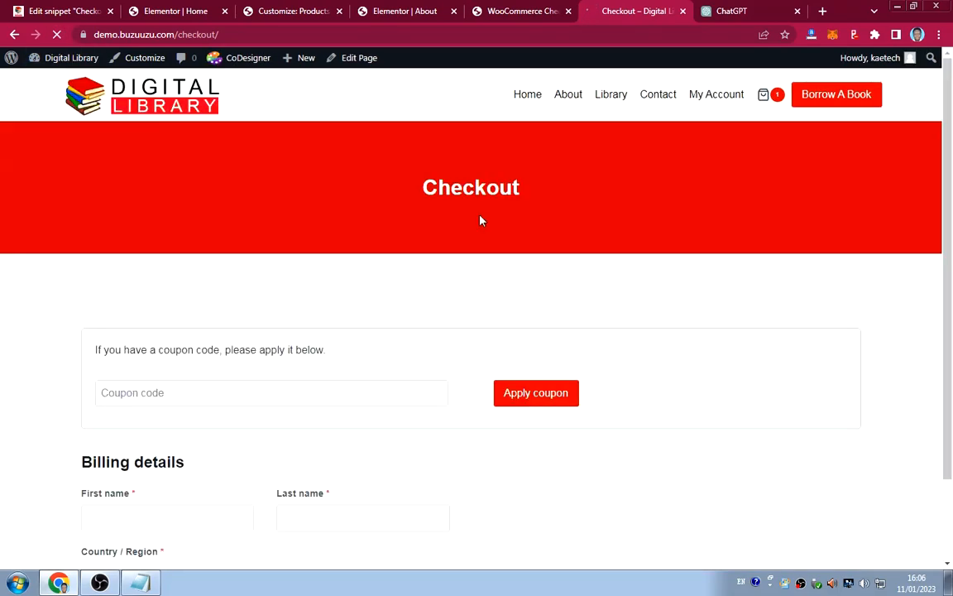
{"action": "scroll", "coordinate": [479, 220], "scroll_direction": "down", "scroll_amount": 3}
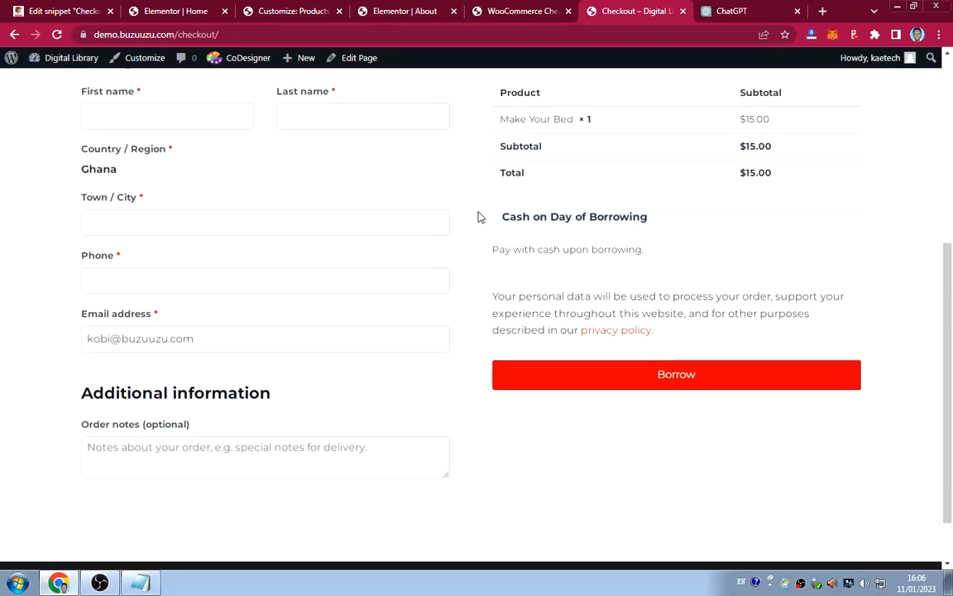
{"action": "scroll", "coordinate": [480, 217], "scroll_direction": "up", "scroll_amount": 1}
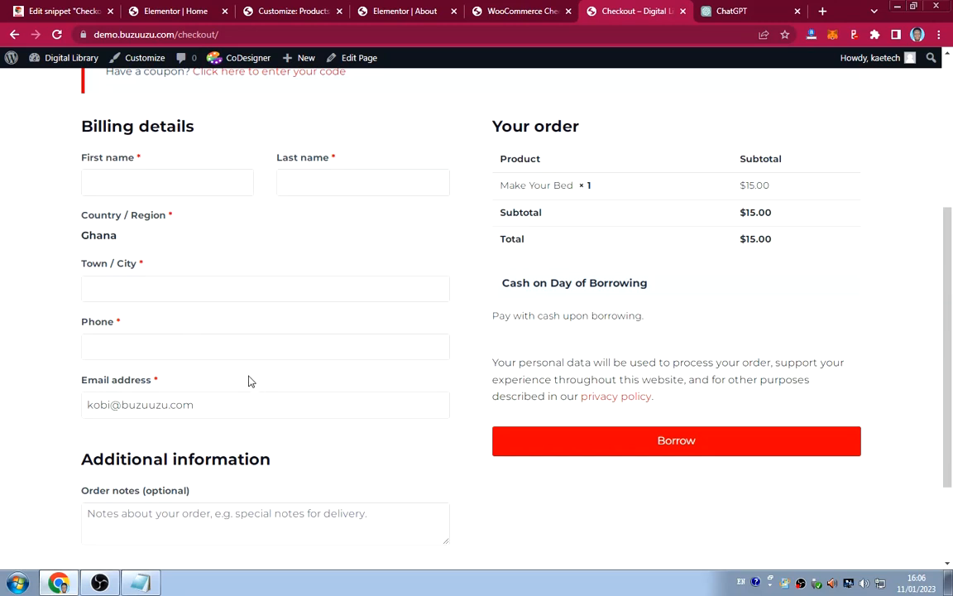
{"action": "scroll", "coordinate": [248, 382], "scroll_direction": "down", "scroll_amount": 2}
{"action": "scroll", "coordinate": [249, 381], "scroll_direction": "up", "scroll_amount": 4}
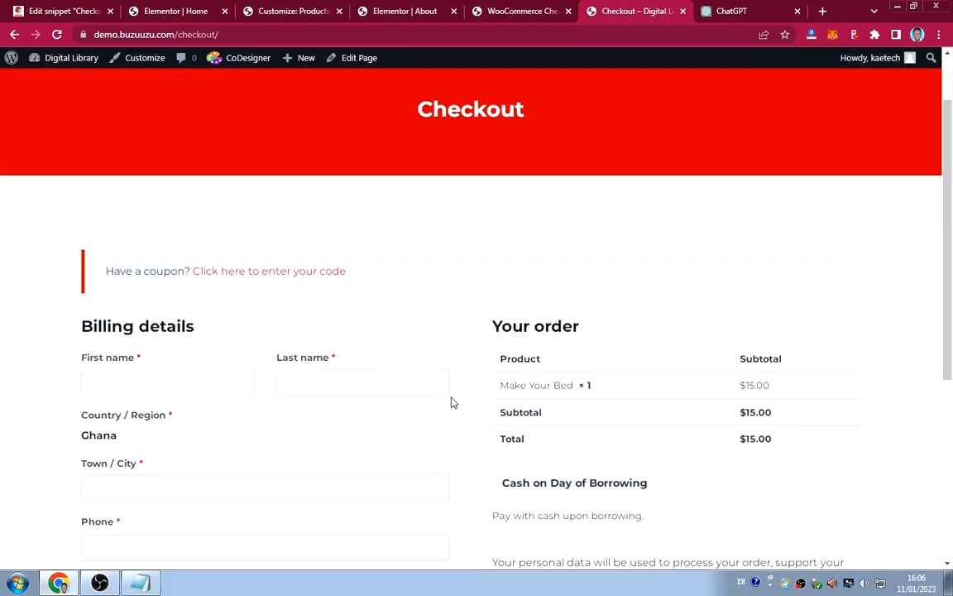
{"action": "scroll", "coordinate": [451, 402], "scroll_direction": "down", "scroll_amount": 2}
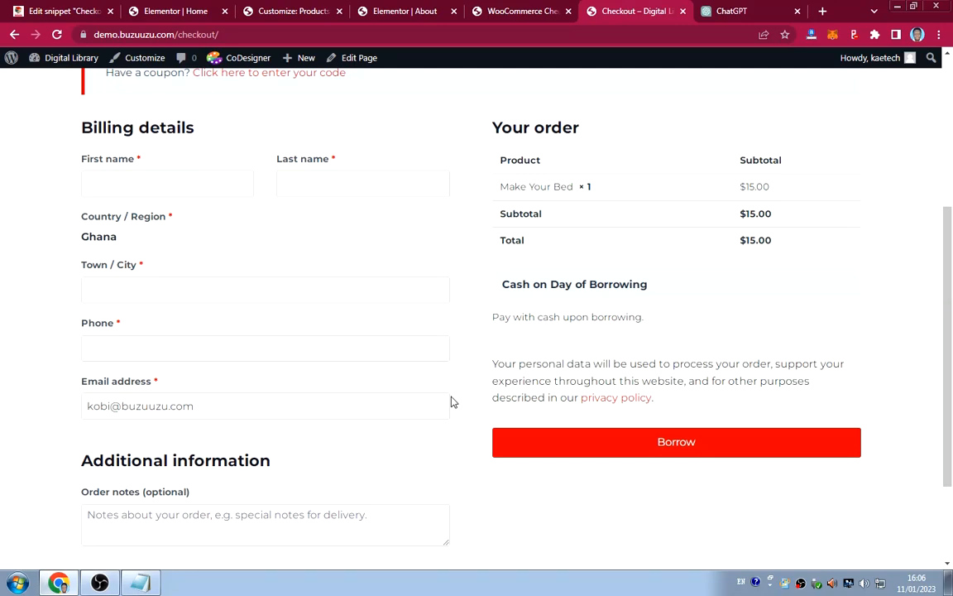
{"action": "scroll", "coordinate": [451, 401], "scroll_direction": "down", "scroll_amount": 2}
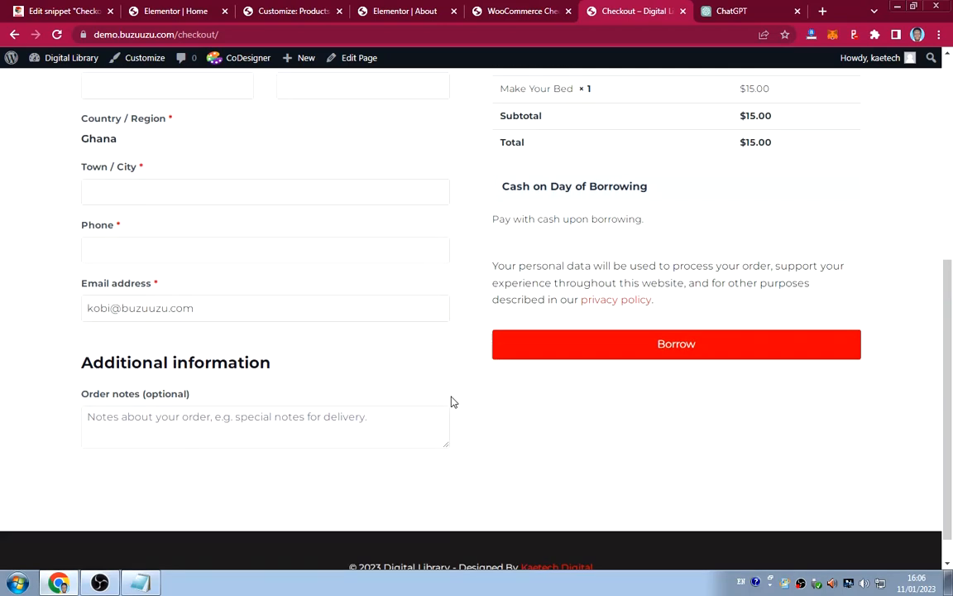
{"action": "scroll", "coordinate": [451, 395], "scroll_direction": "up", "scroll_amount": 3}
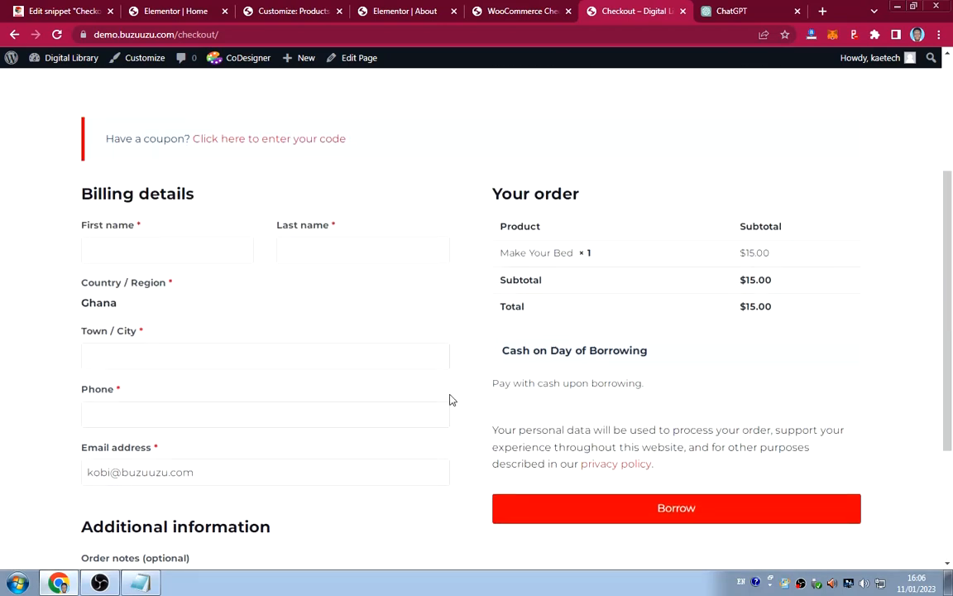
{"action": "scroll", "coordinate": [451, 400], "scroll_direction": "up", "scroll_amount": 3}
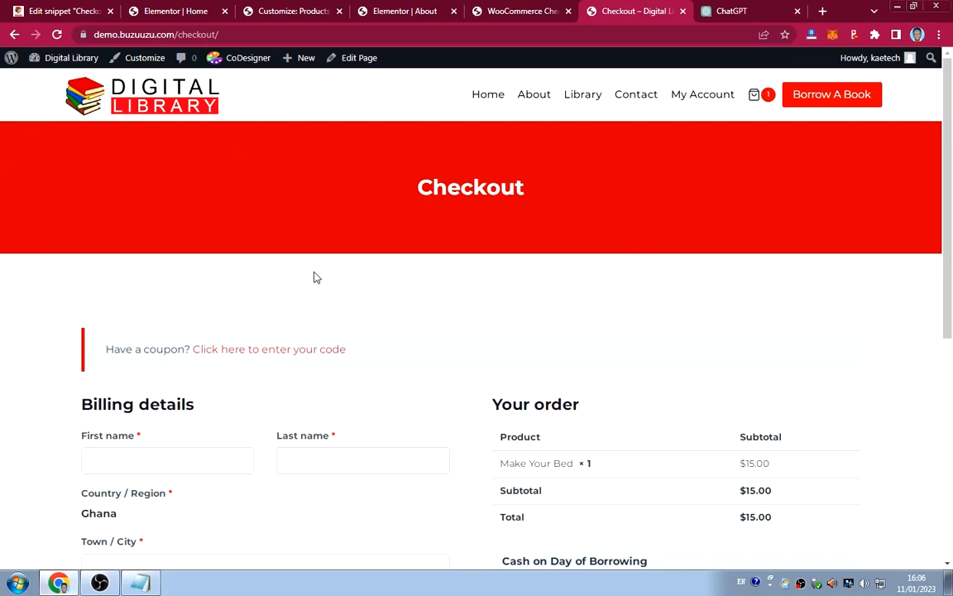
{"action": "scroll", "coordinate": [451, 307], "scroll_direction": "down", "scroll_amount": 4}
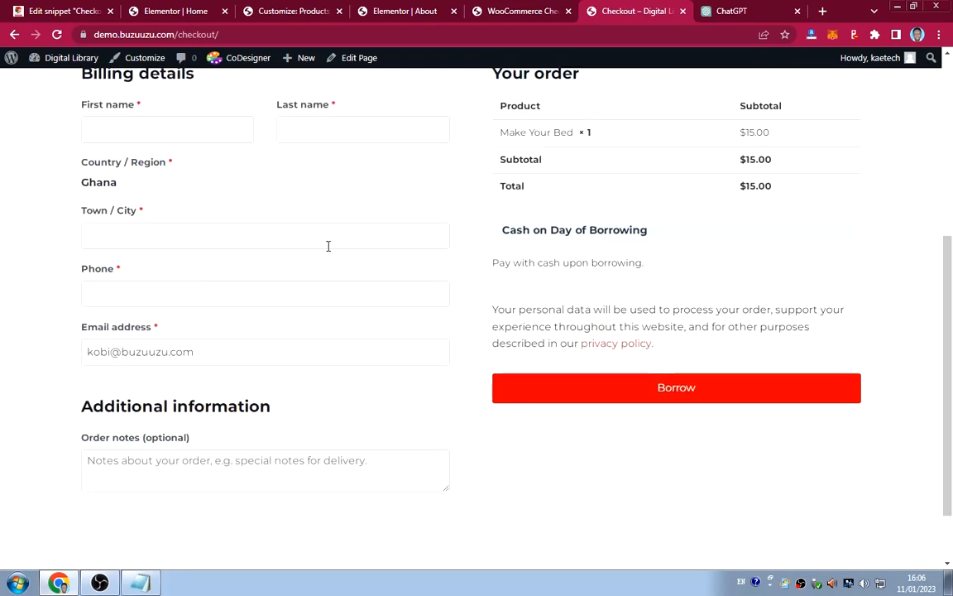
{"action": "scroll", "coordinate": [415, 312], "scroll_direction": "up", "scroll_amount": 1}
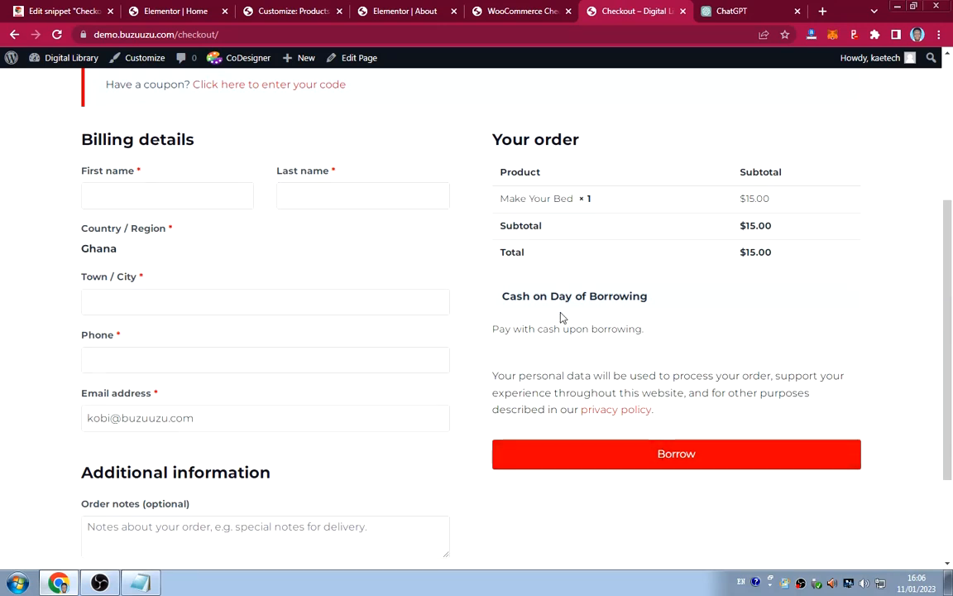
{"action": "scroll", "coordinate": [562, 317], "scroll_direction": "up", "scroll_amount": 4}
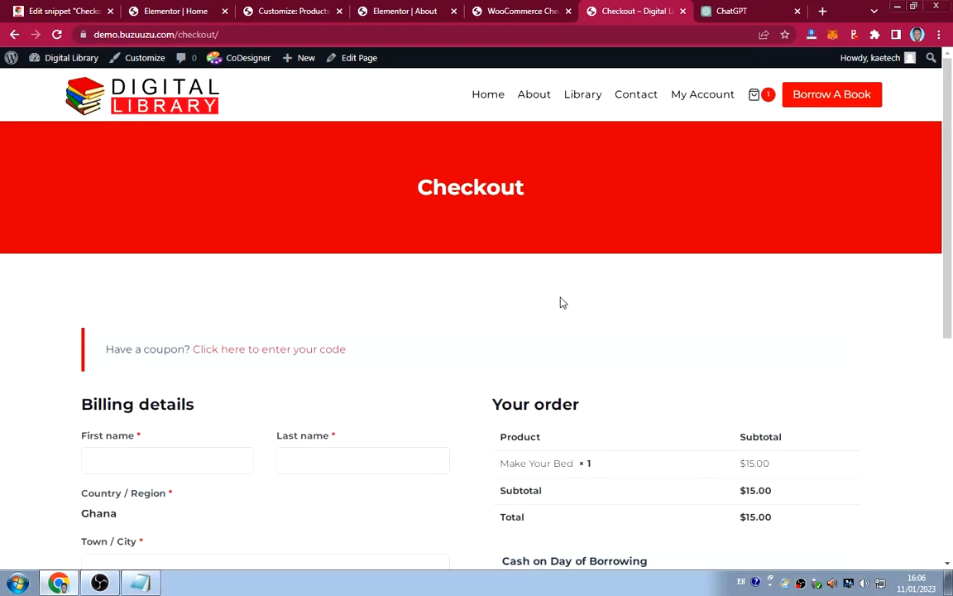